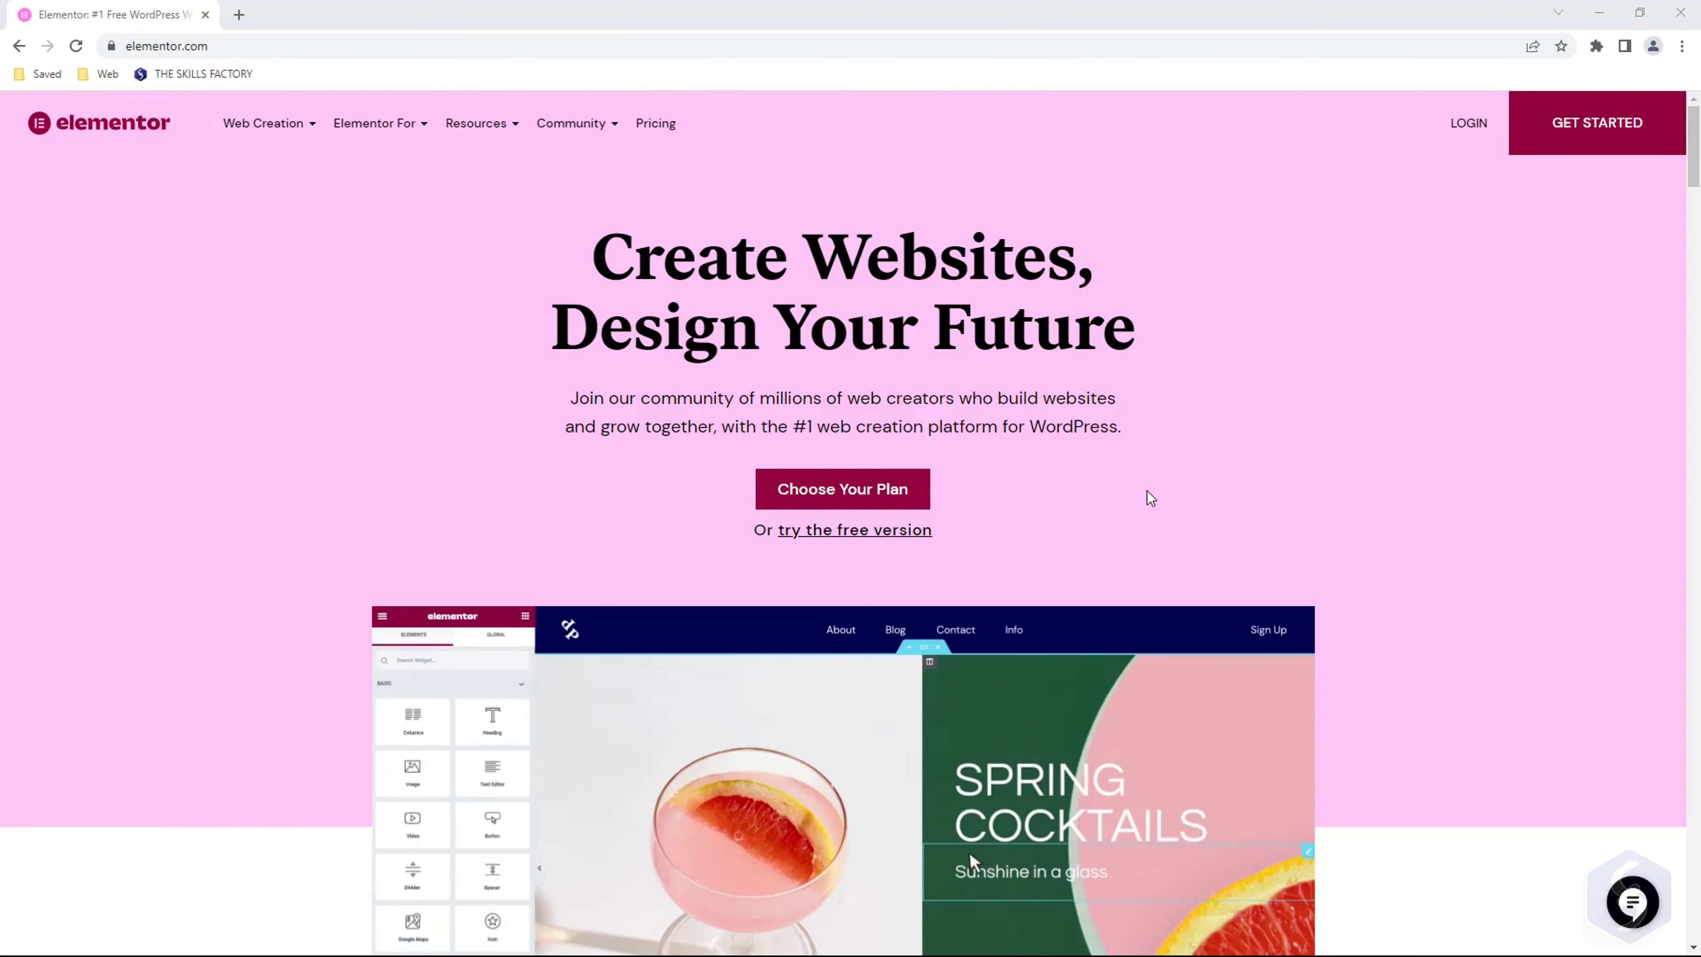
Scroll the Blogs page down to the Avocado post and back, then go to the Contact Us page.
scroll(1534, 458, down, 5)
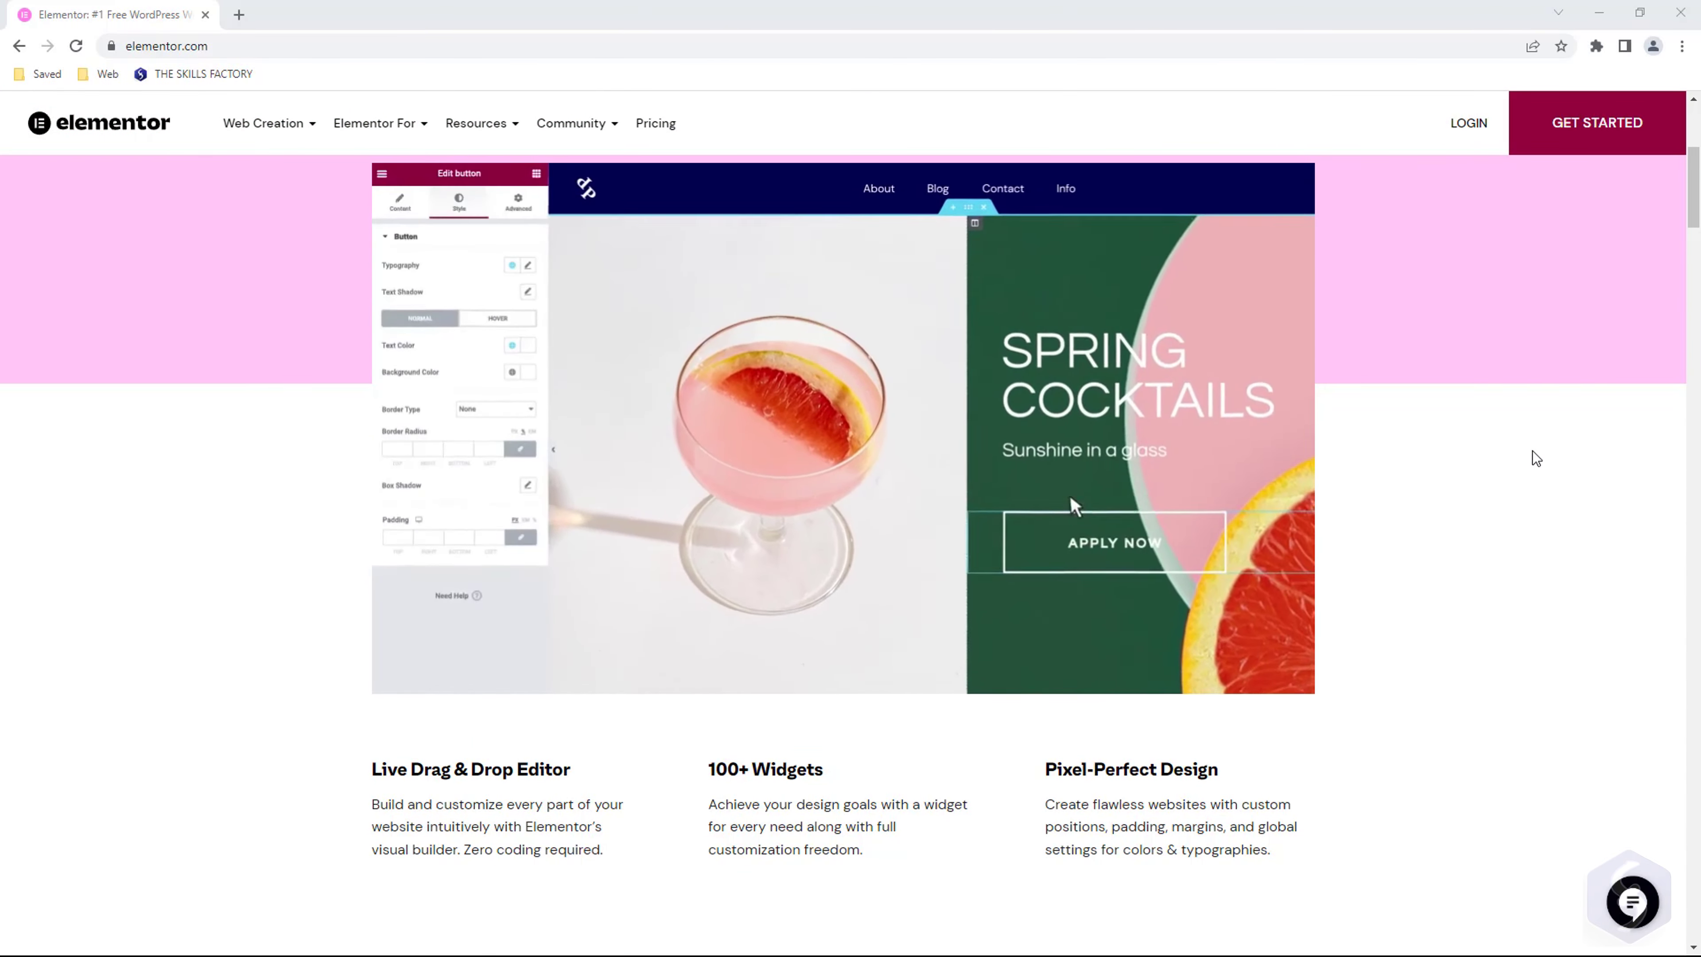
scroll(1535, 458, down, 2)
scroll(1536, 459, down, 5)
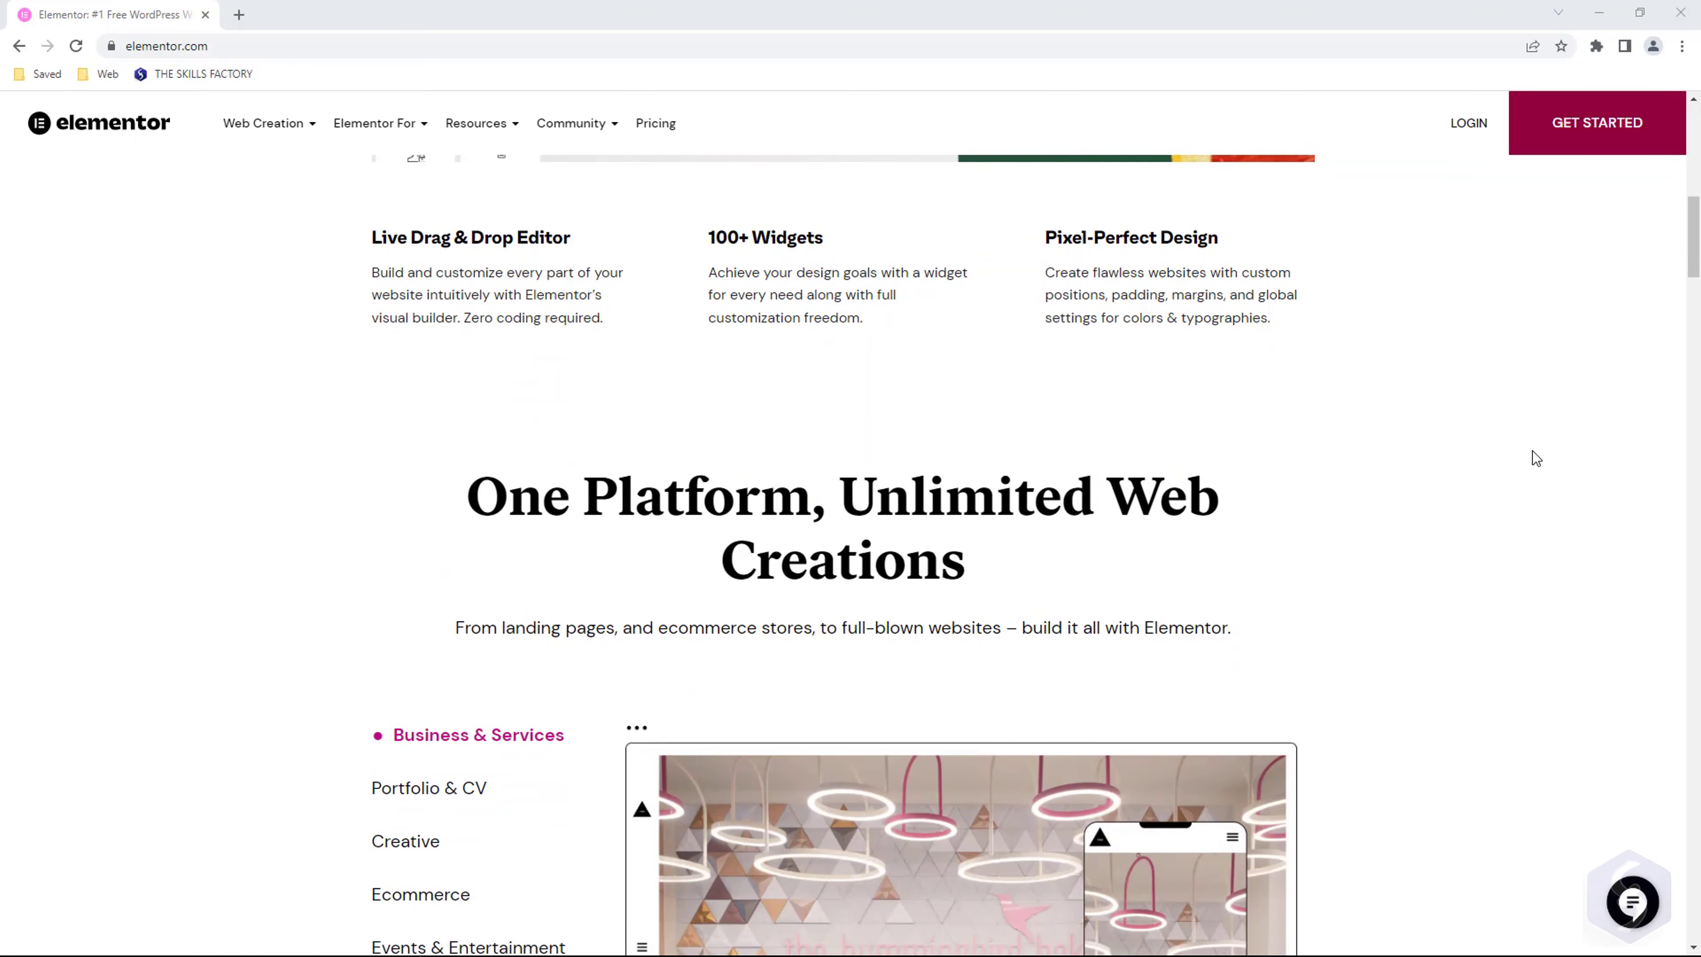
scroll(1536, 459, down, 4)
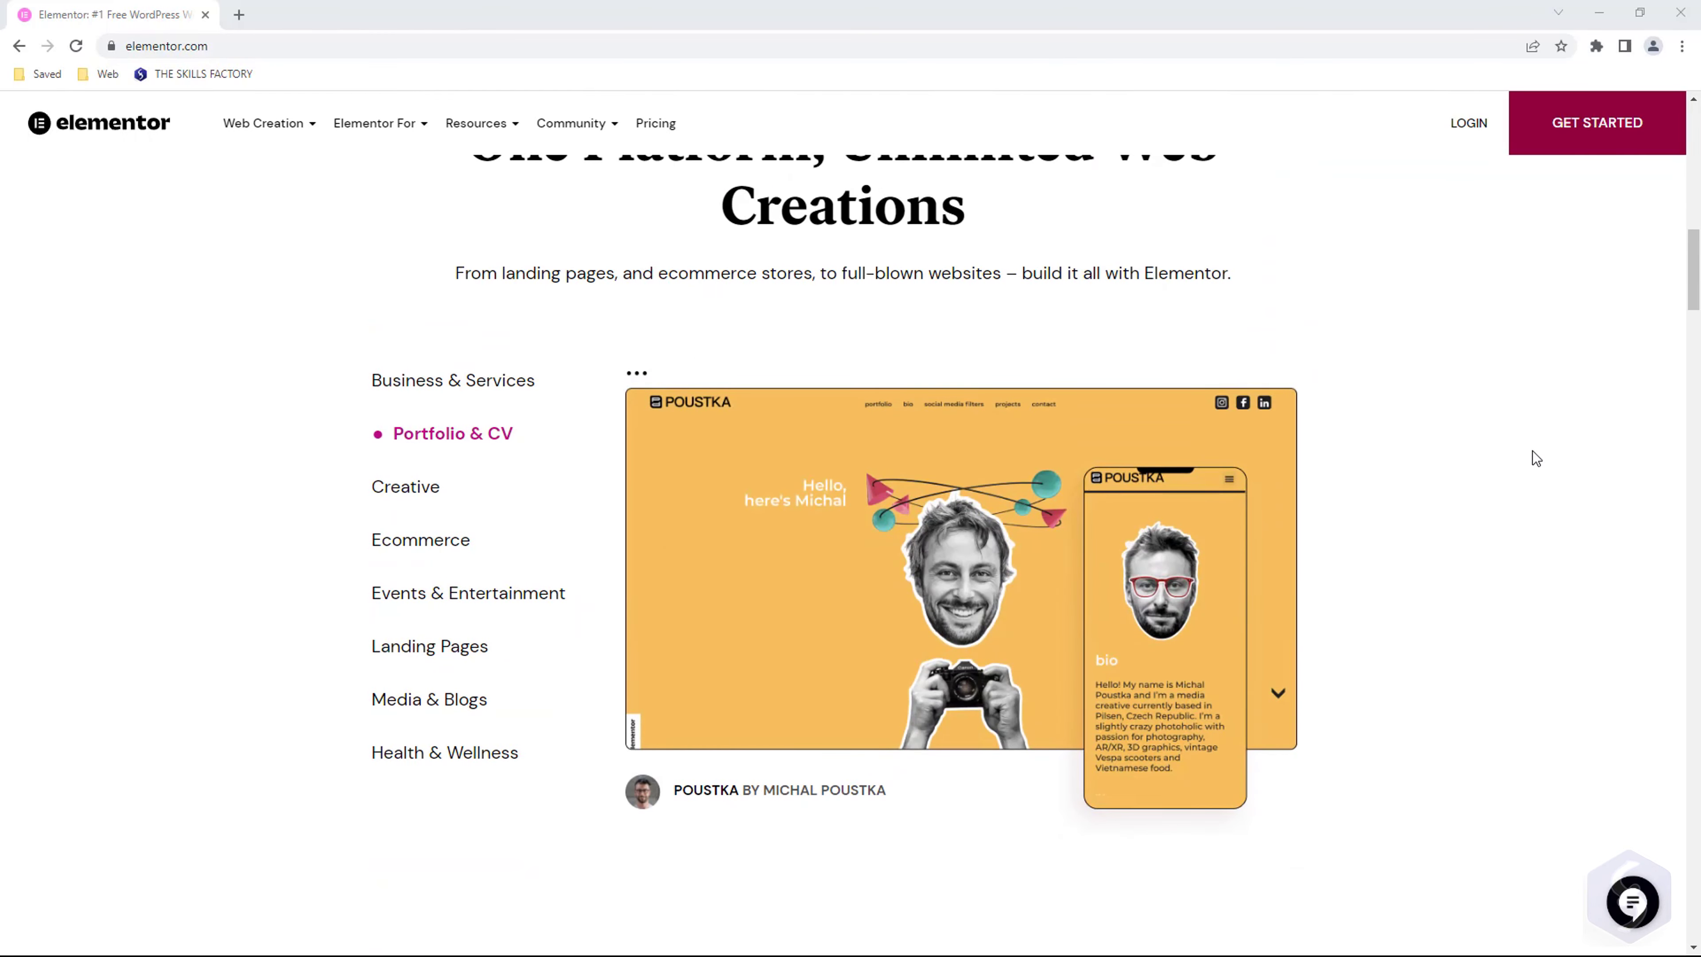
scroll(1536, 459, down, 13)
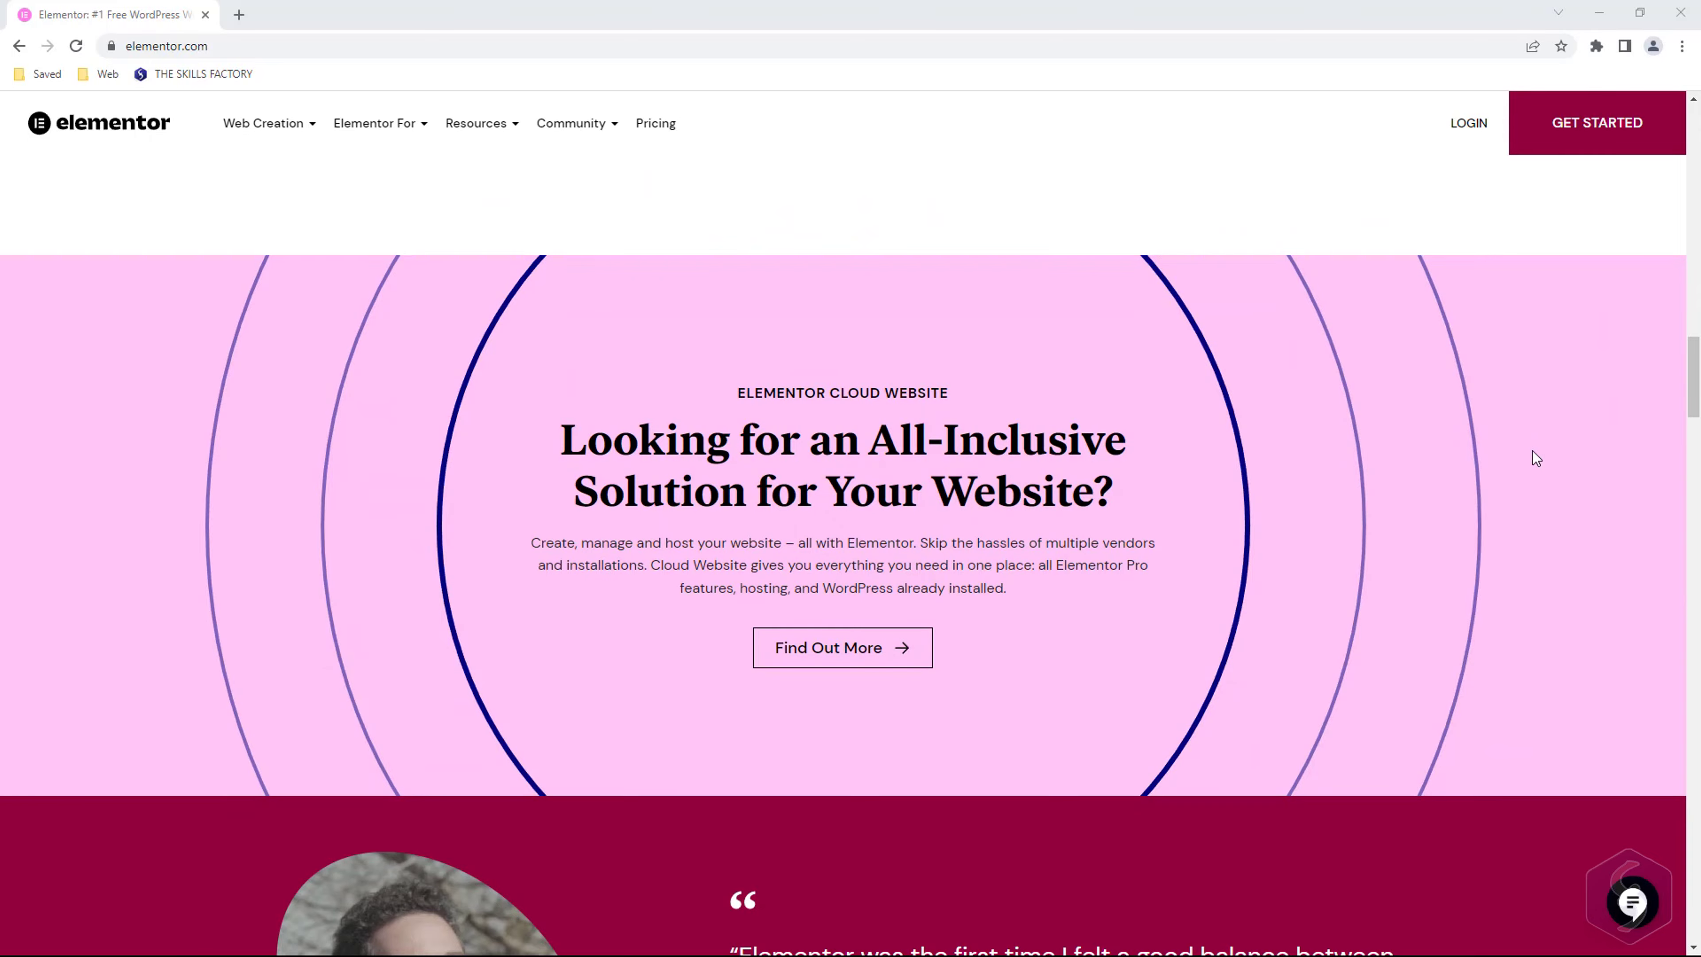
scroll(1533, 456, up, 7)
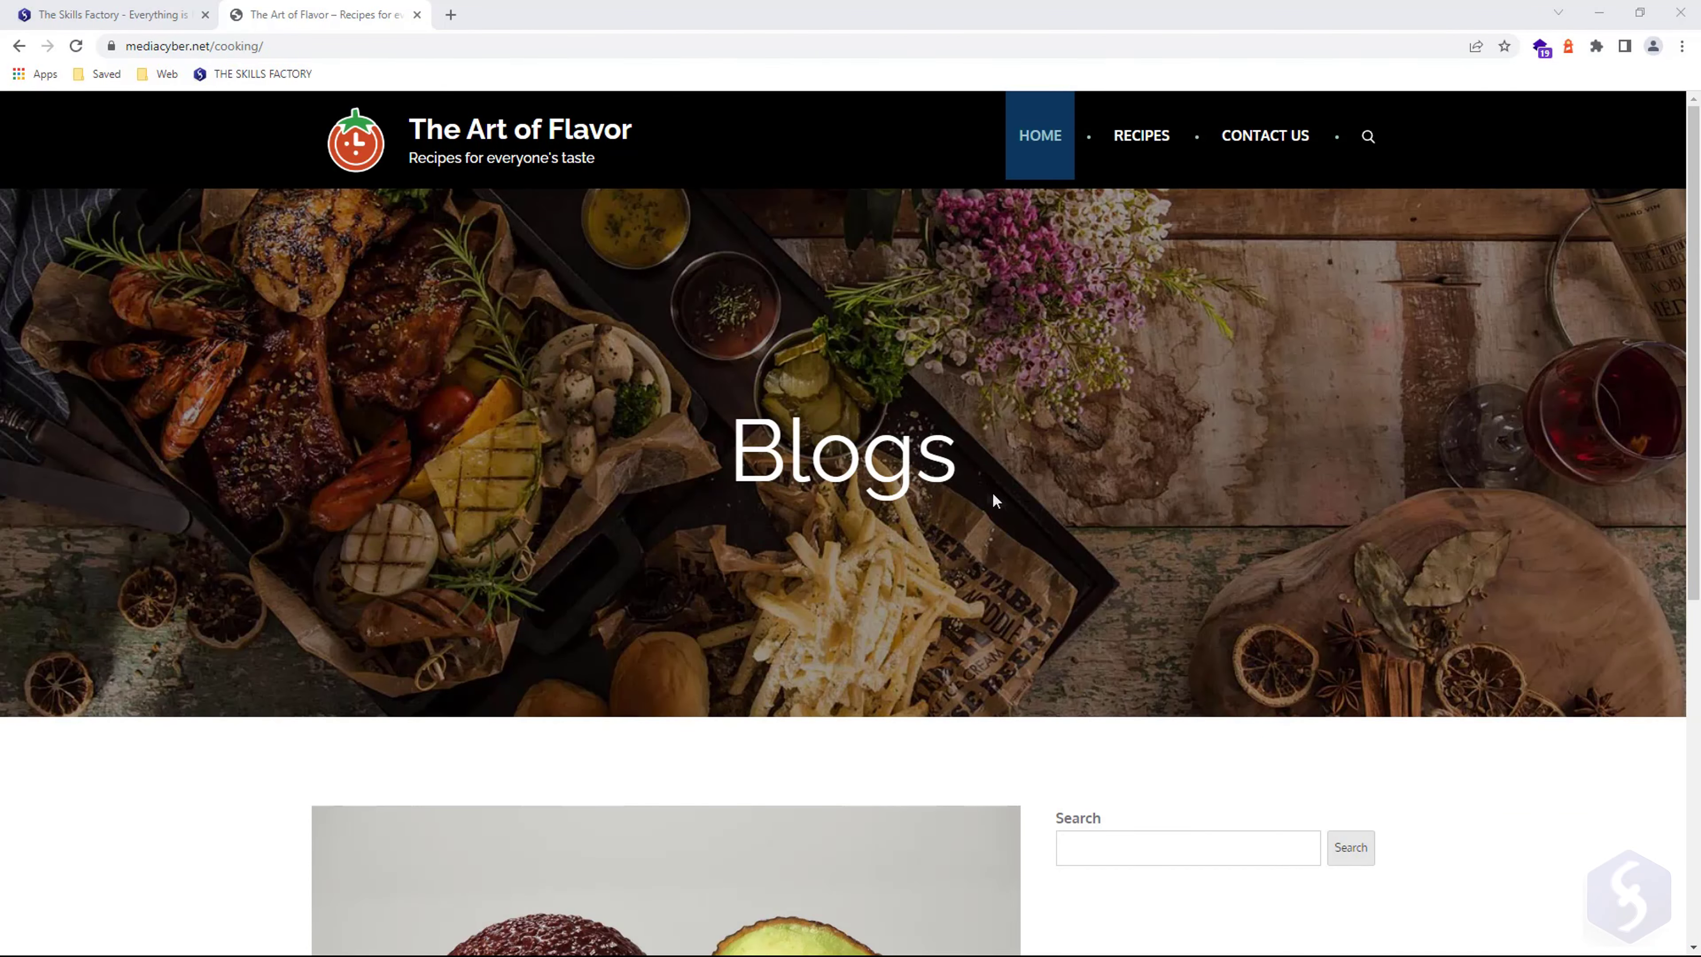
scroll(974, 496, down, 7)
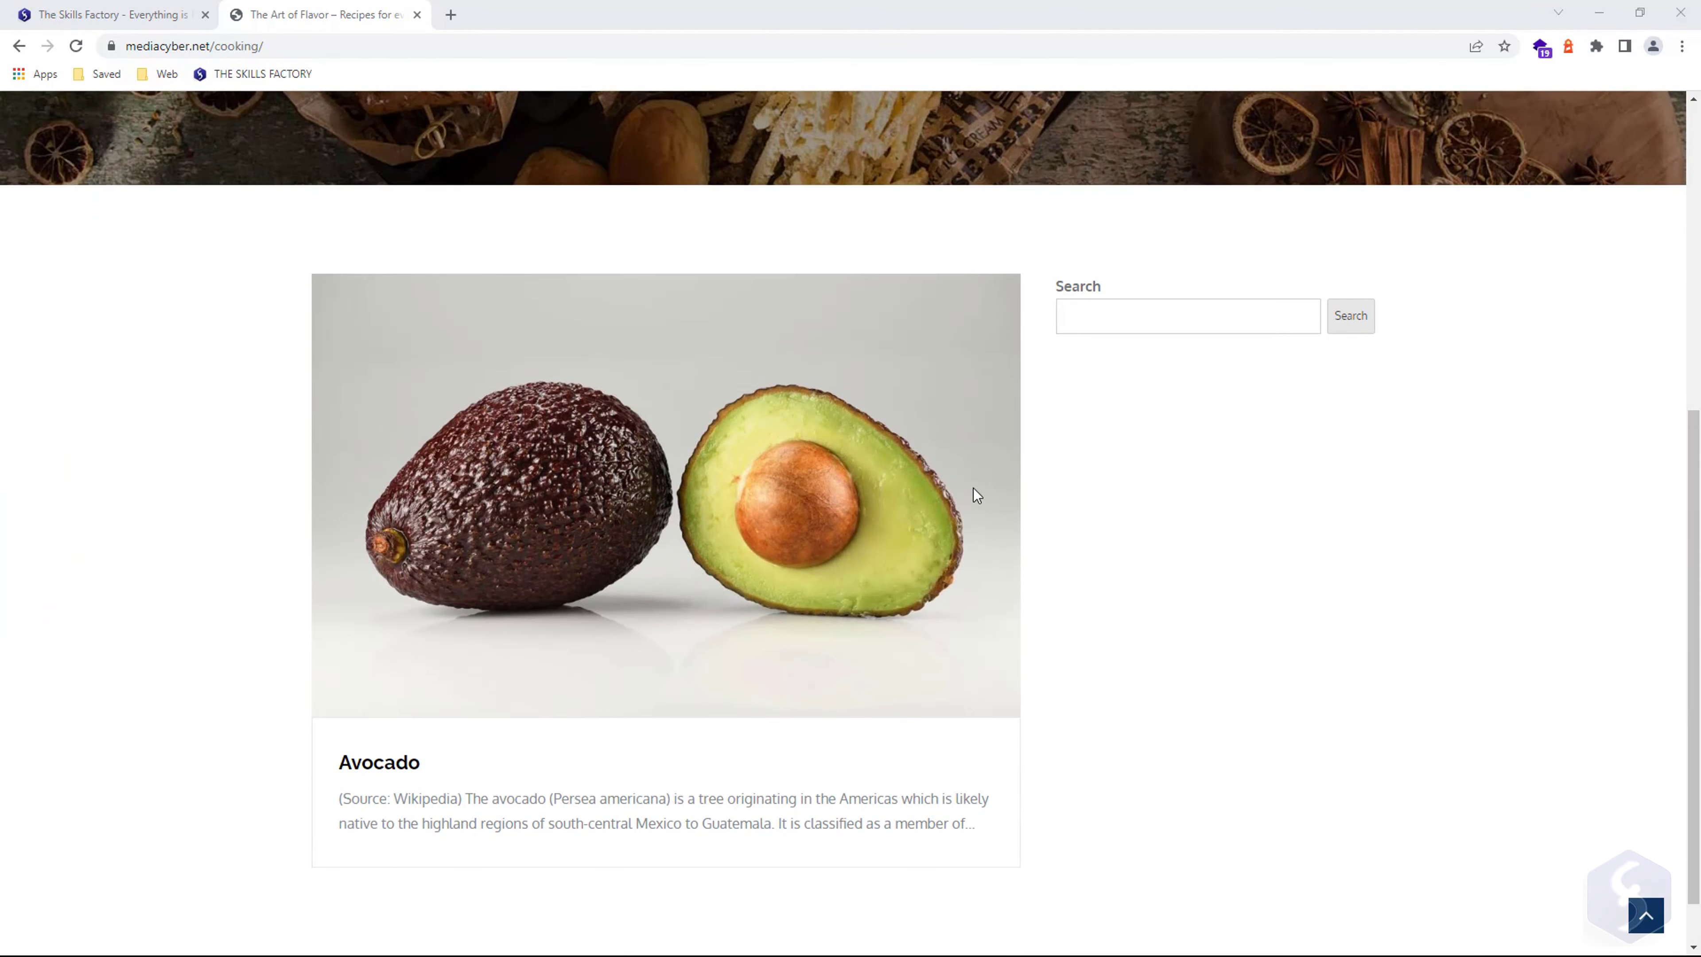
scroll(973, 488, up, 7)
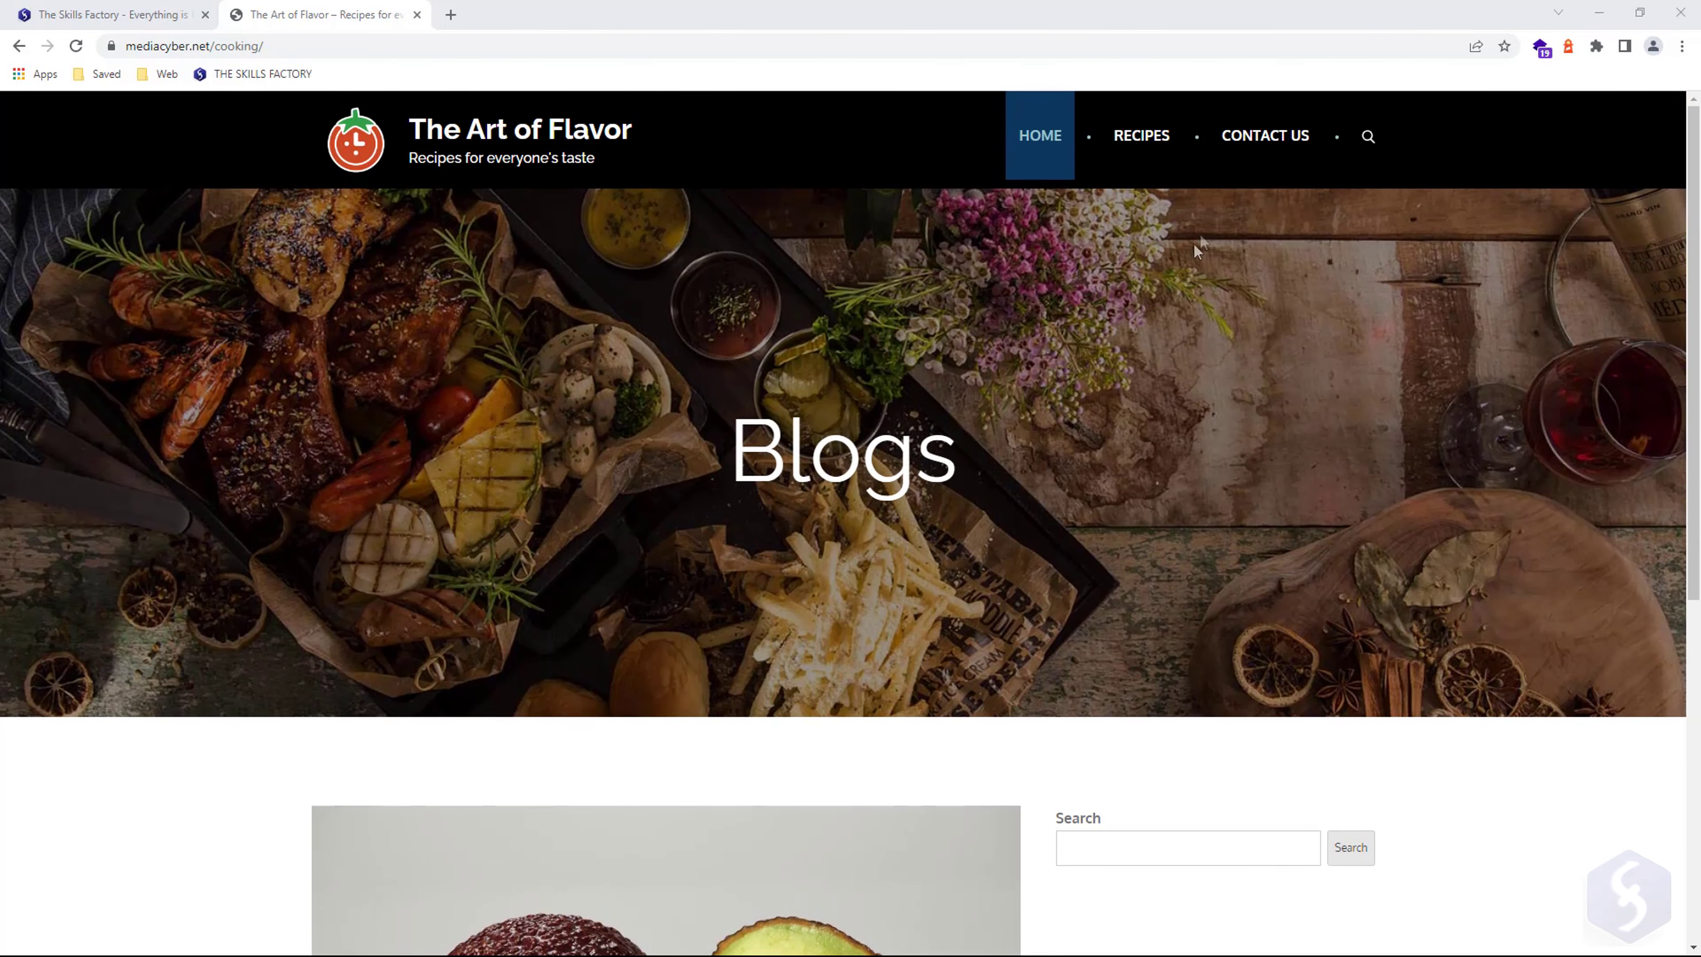
click(1272, 137)
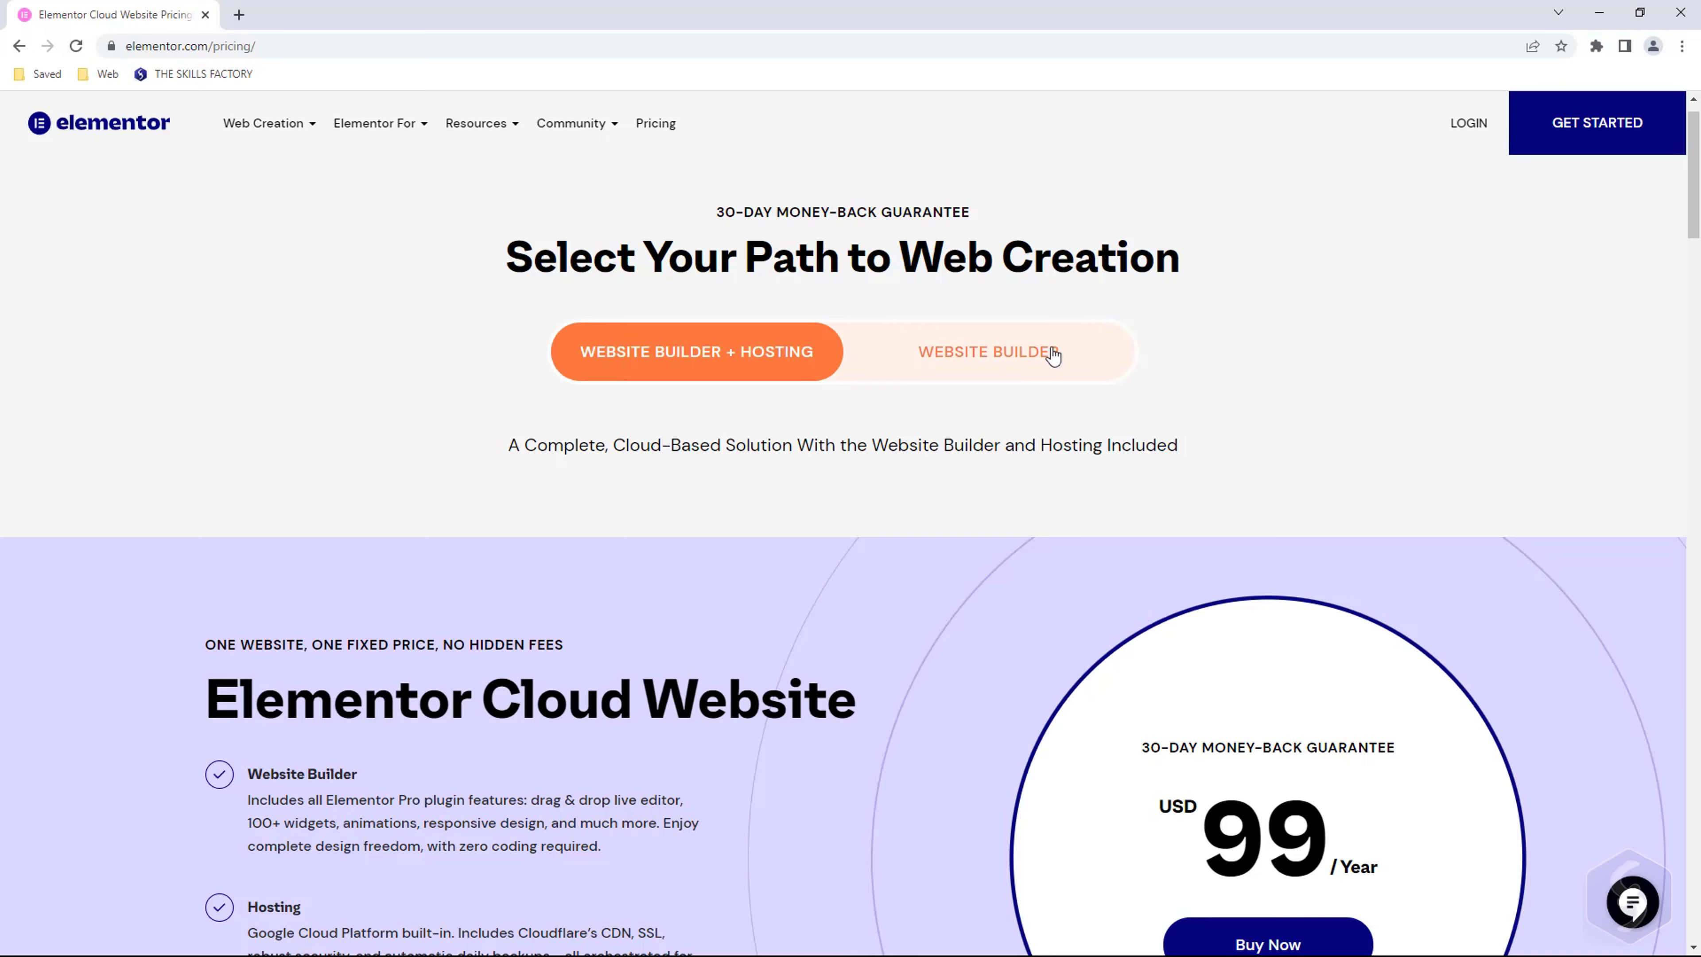
Switch the pricing to the Website Builder plugin and review the Essential, Expert, Studio and Agency plans.
click(1054, 355)
scroll(1467, 360, down, 5)
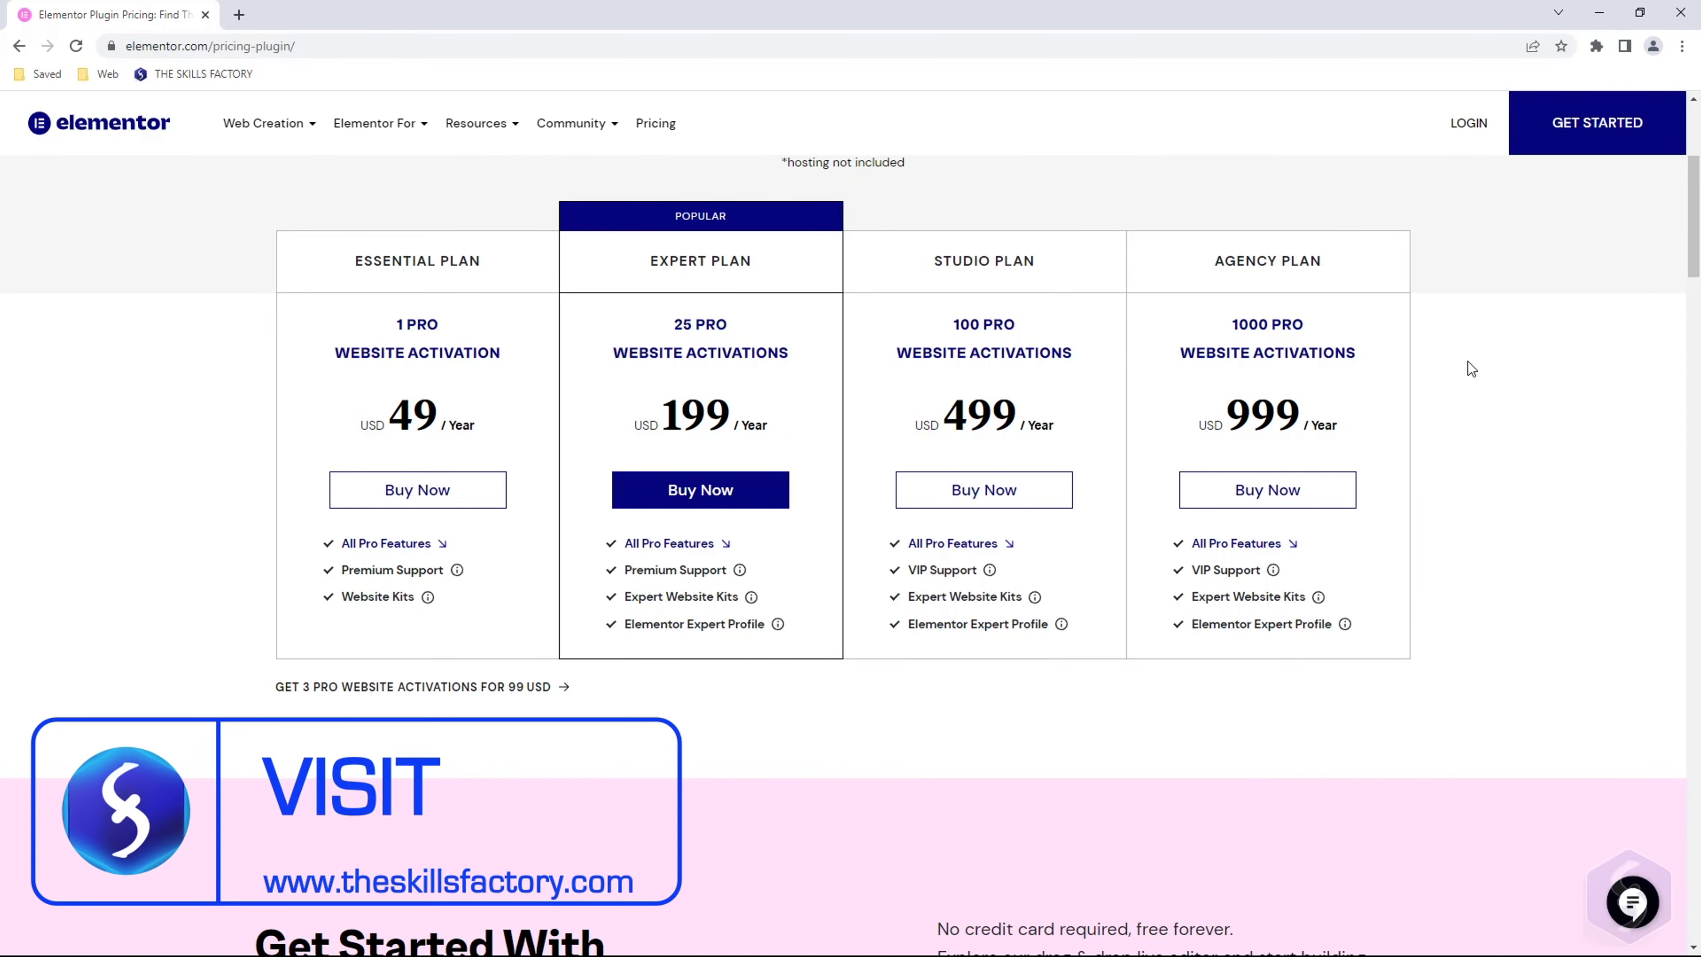
scroll(1457, 483, up, 5)
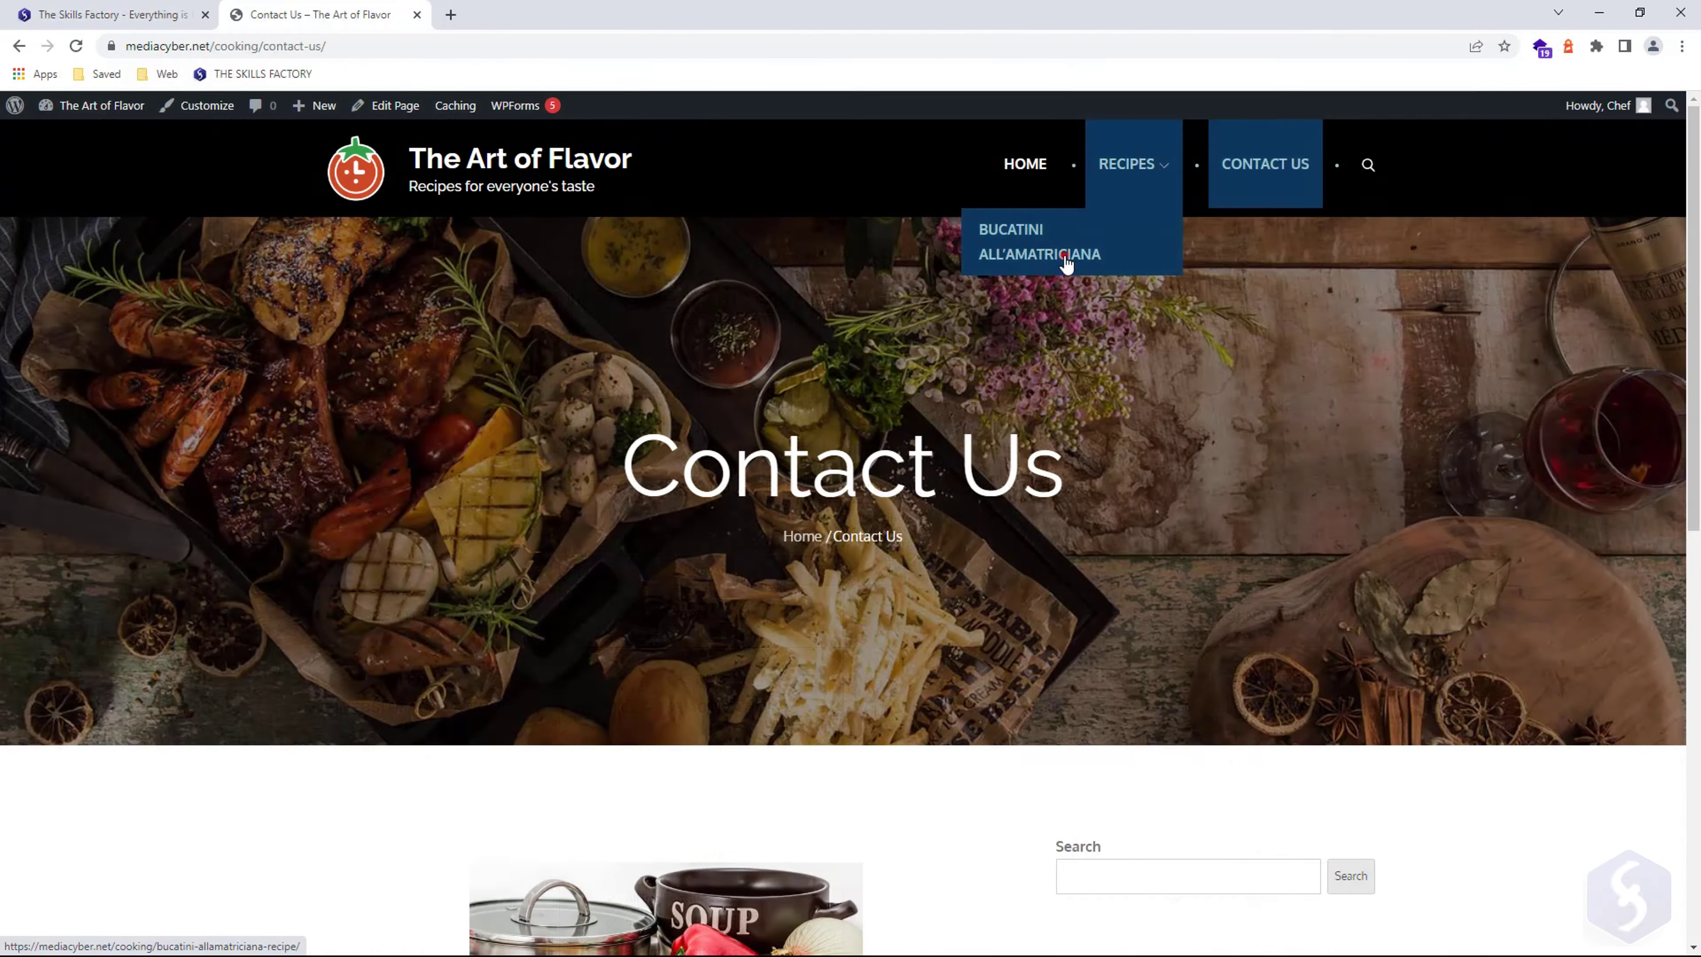
Open the Bucatini all'Amatriciana recipe page and launch it in the Elementor editor.
click(1067, 258)
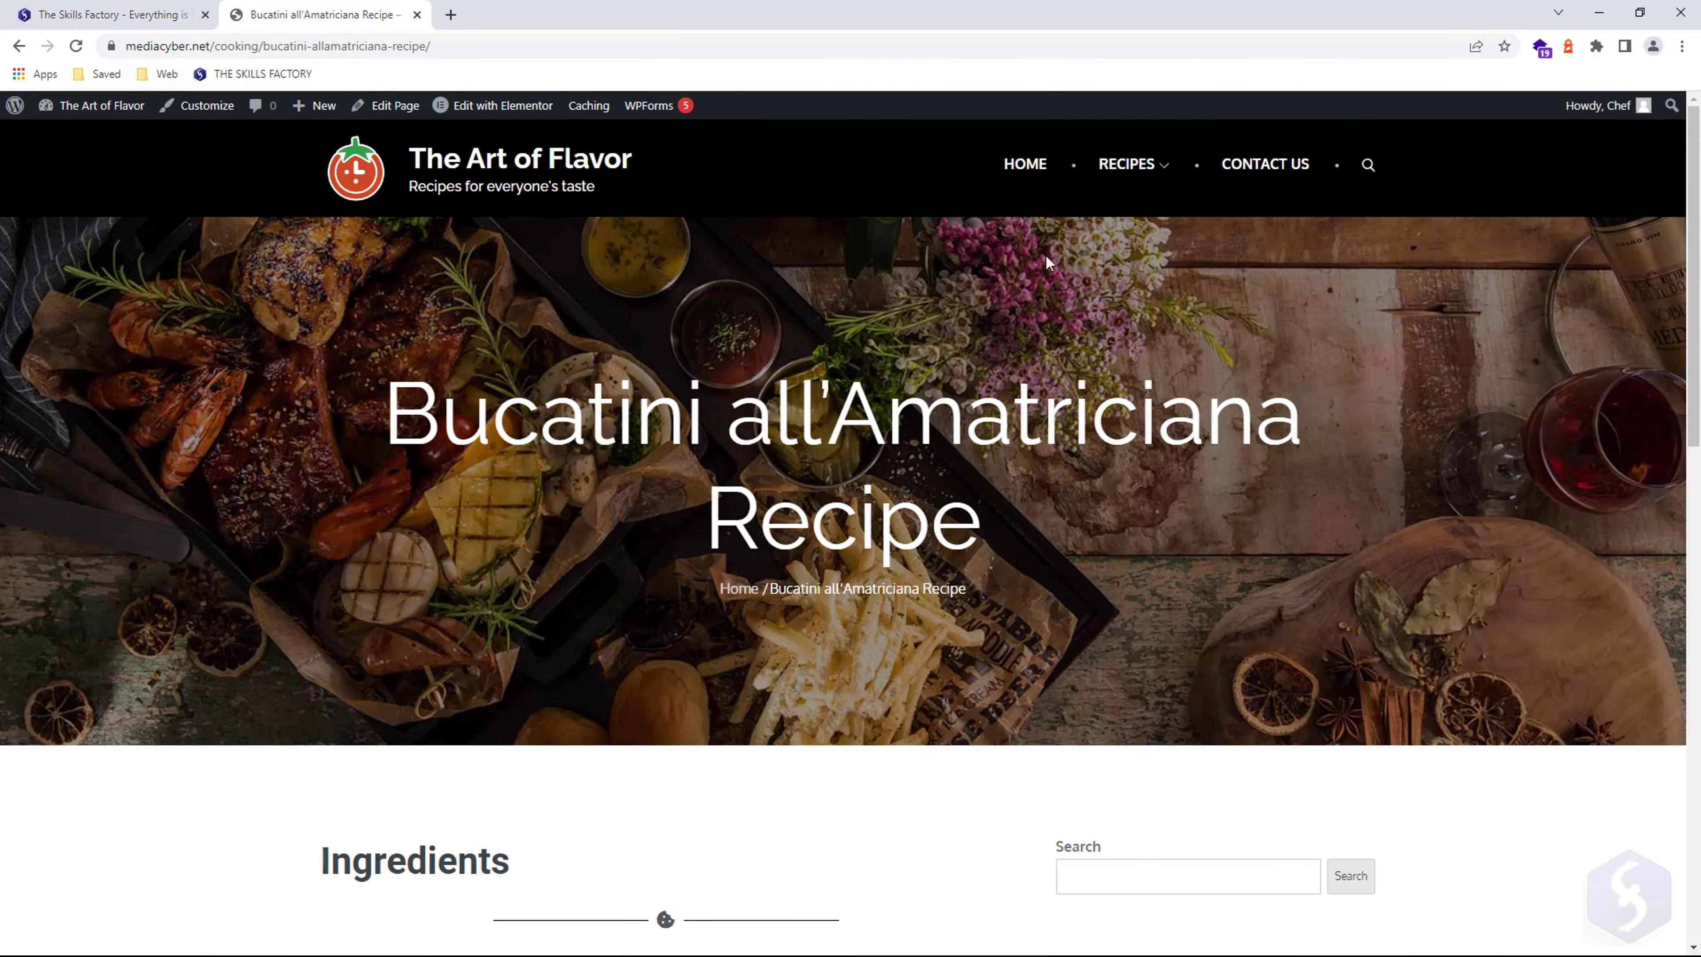
mouse_move(496, 118)
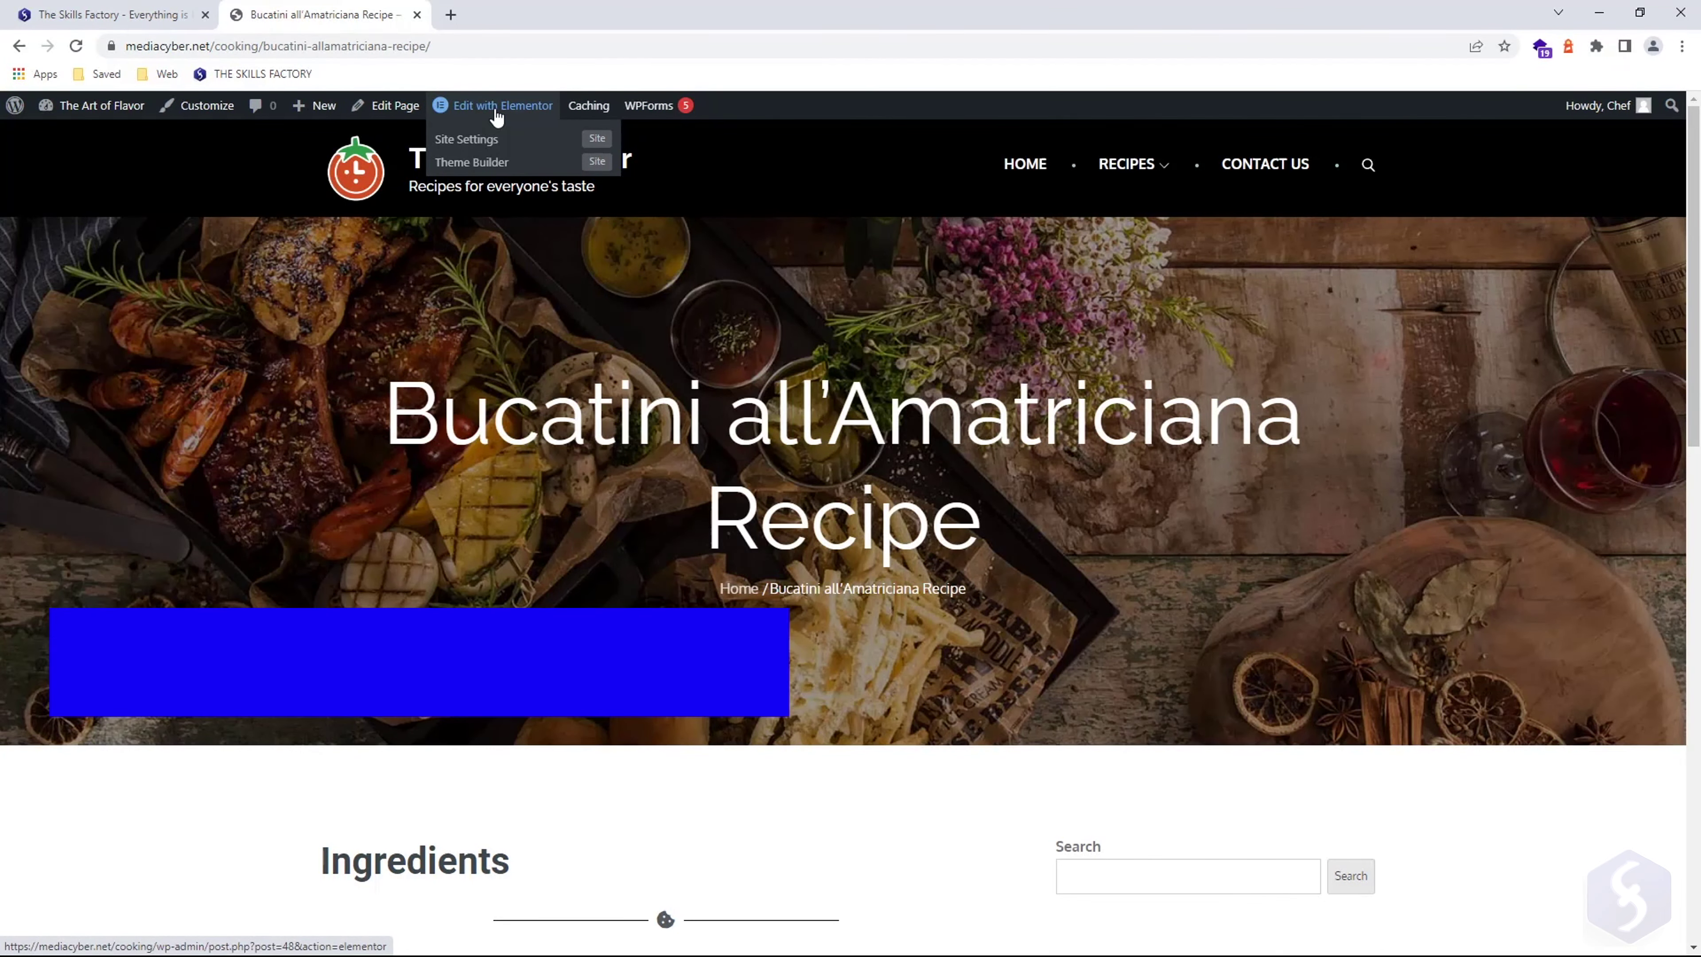
click(496, 106)
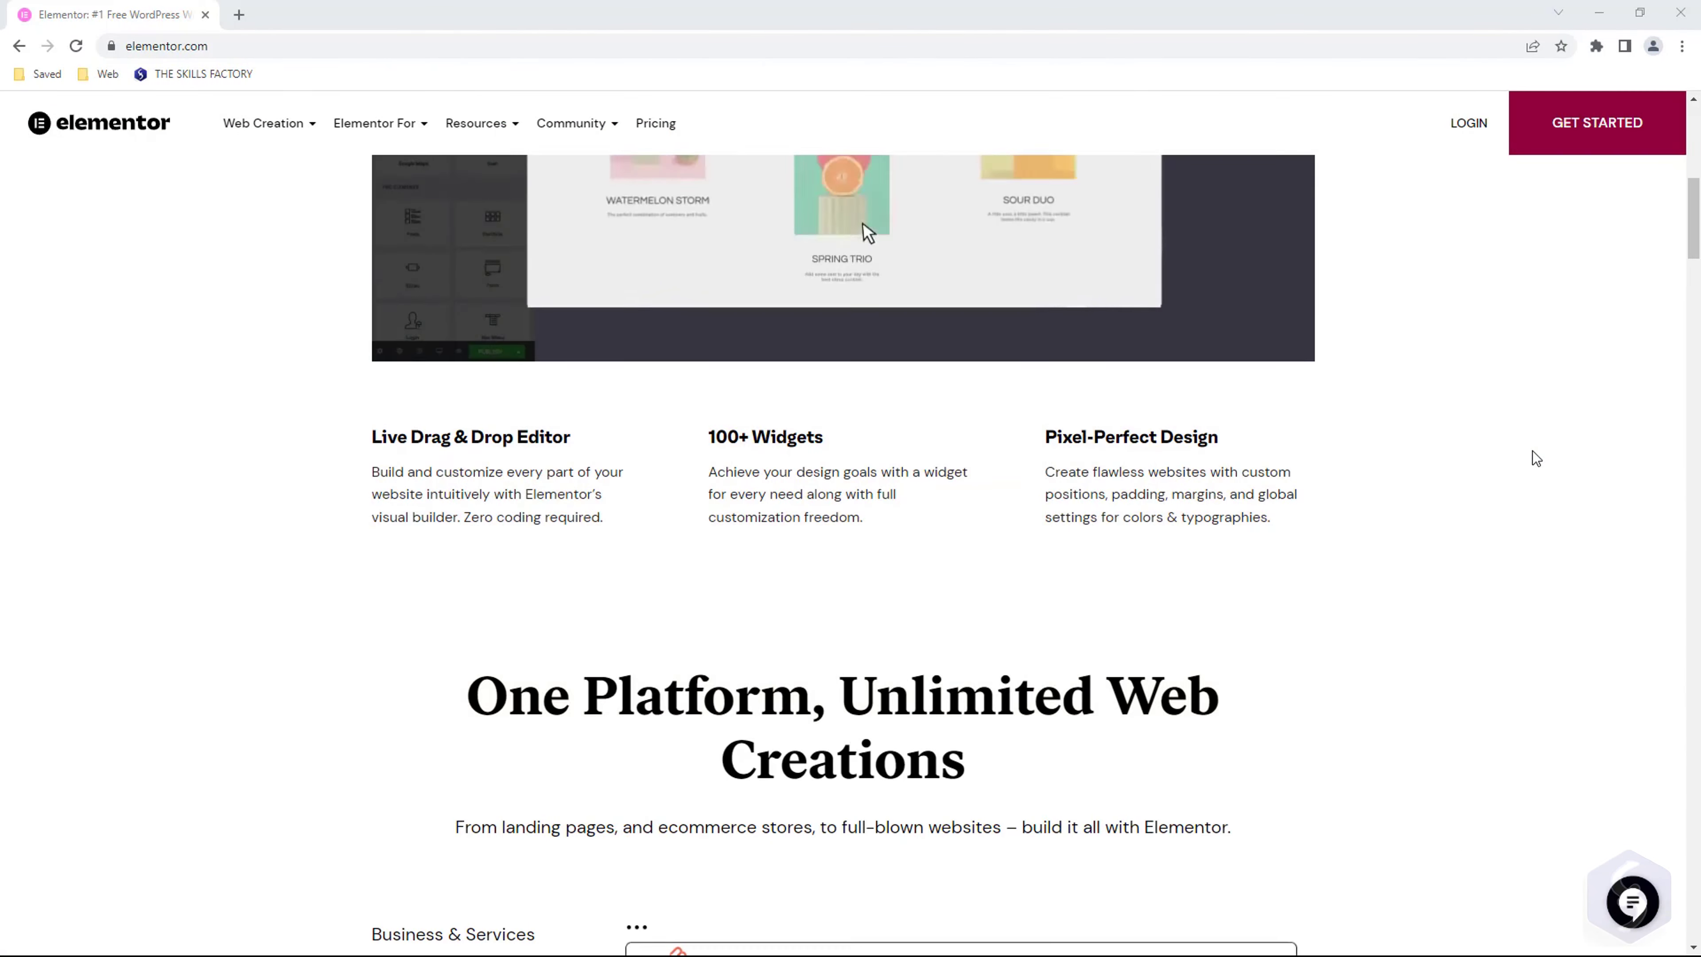
scroll(1532, 457, up, 10)
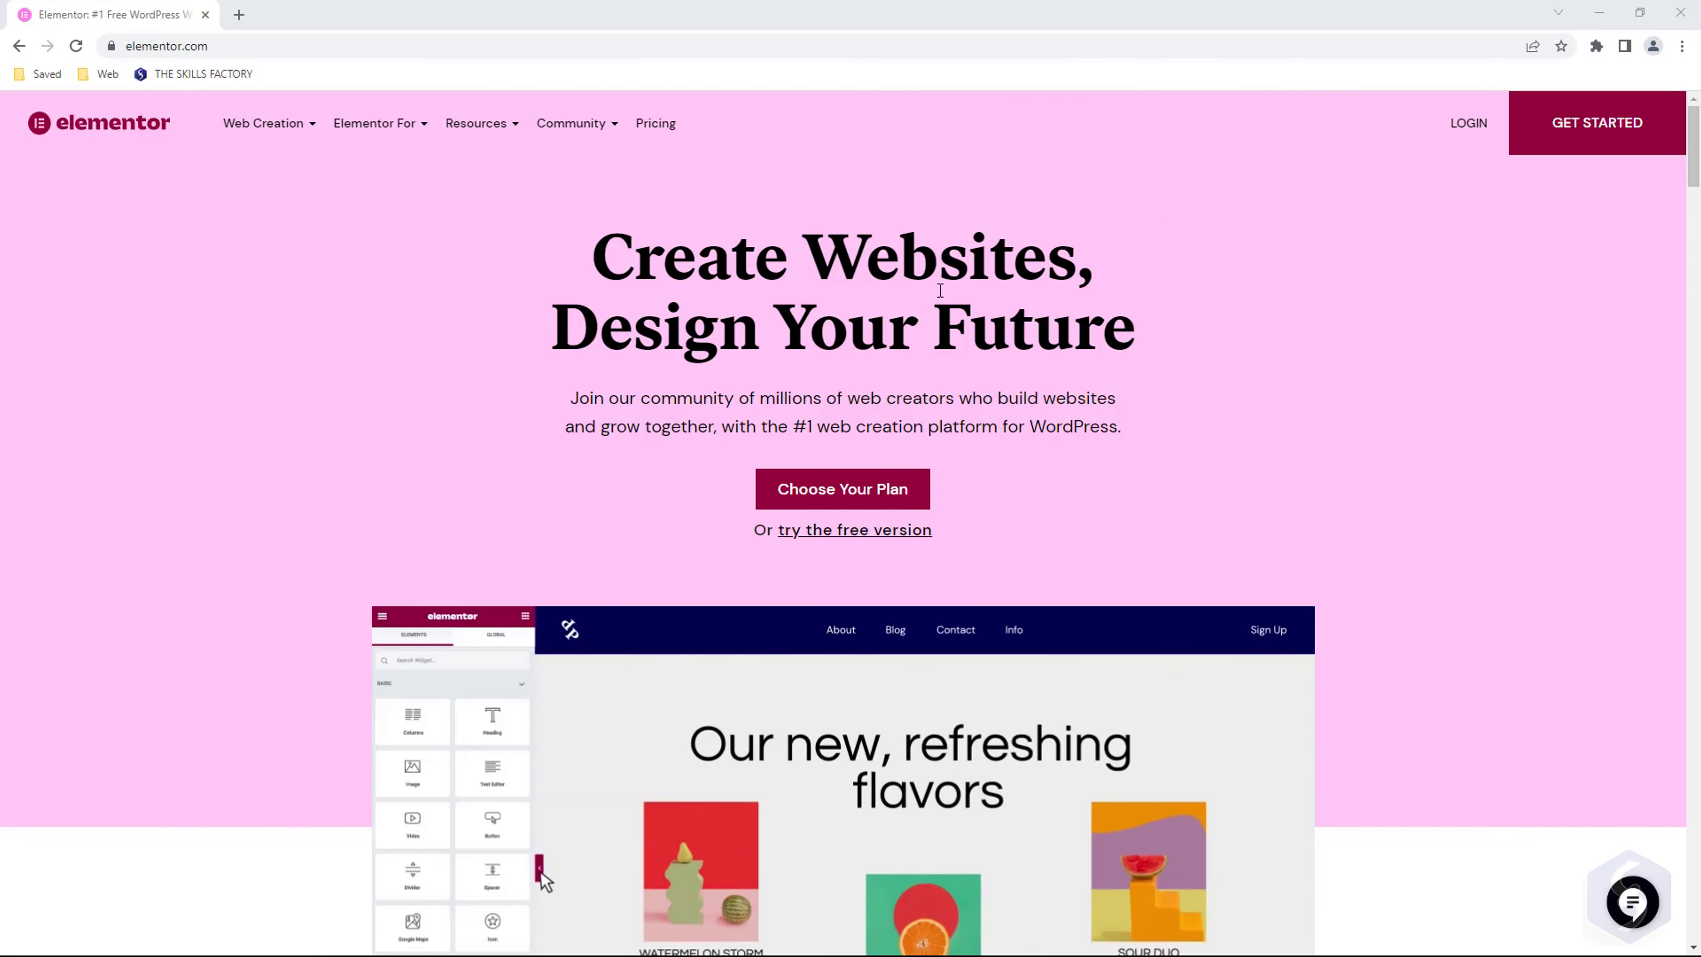
Go to Choose Your Plan and scroll through the 99 USD/year Cloud Website plan and features.
click(856, 489)
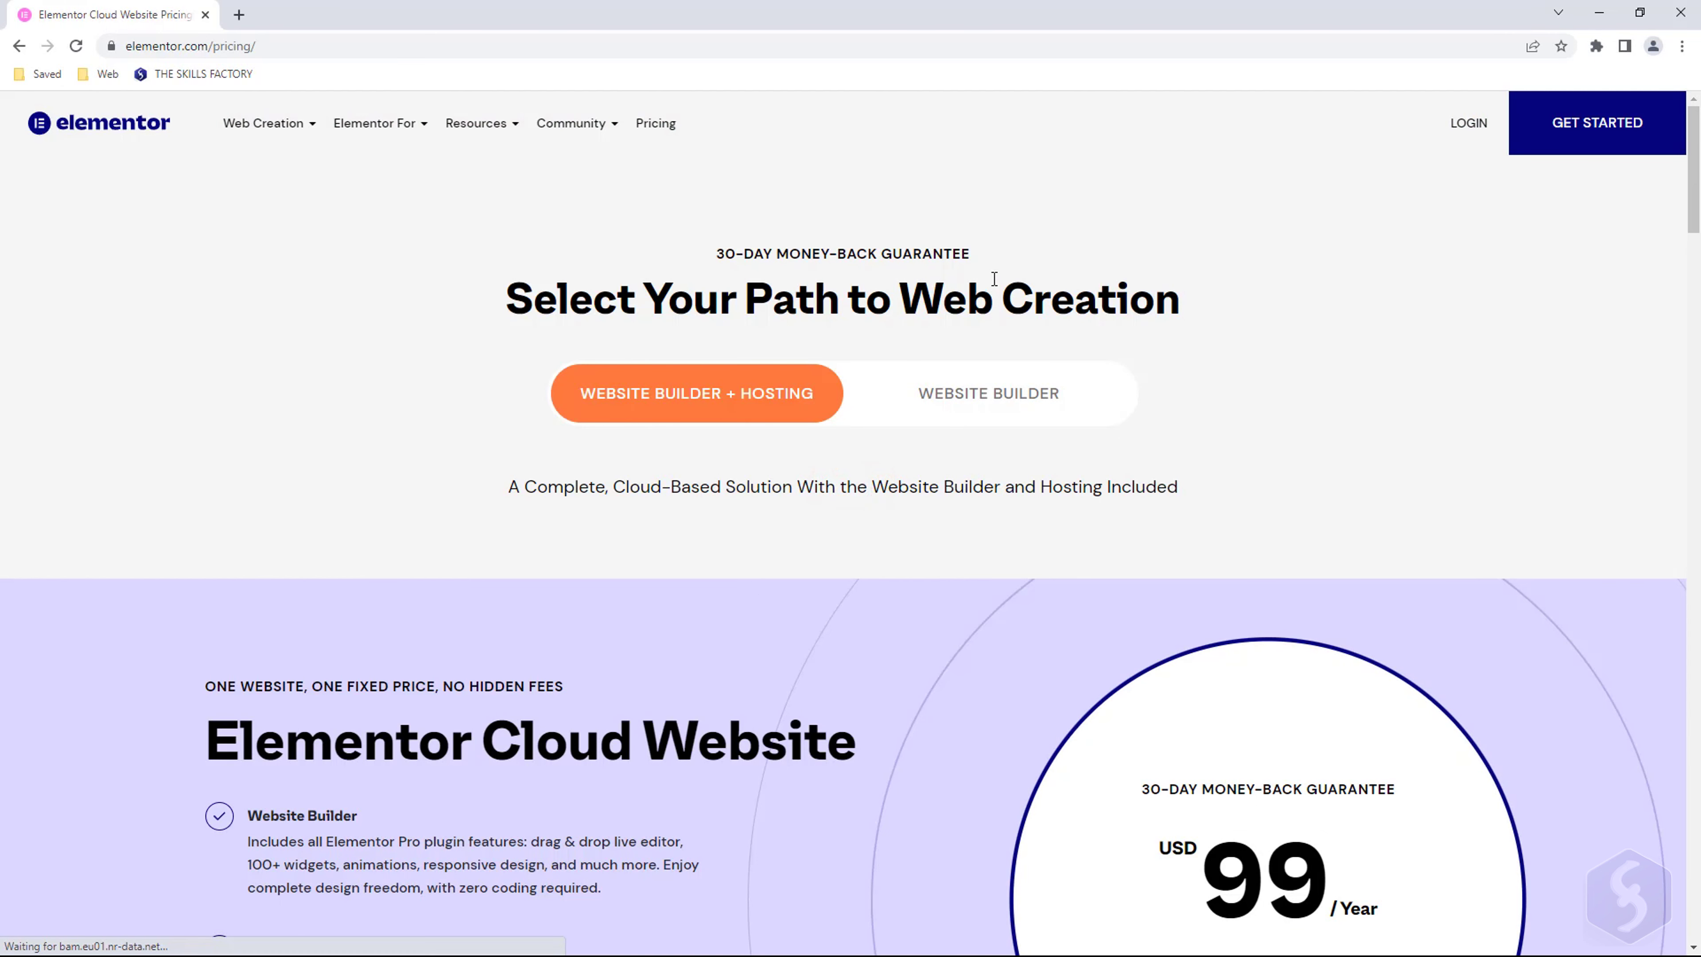
scroll(866, 643, down, 6)
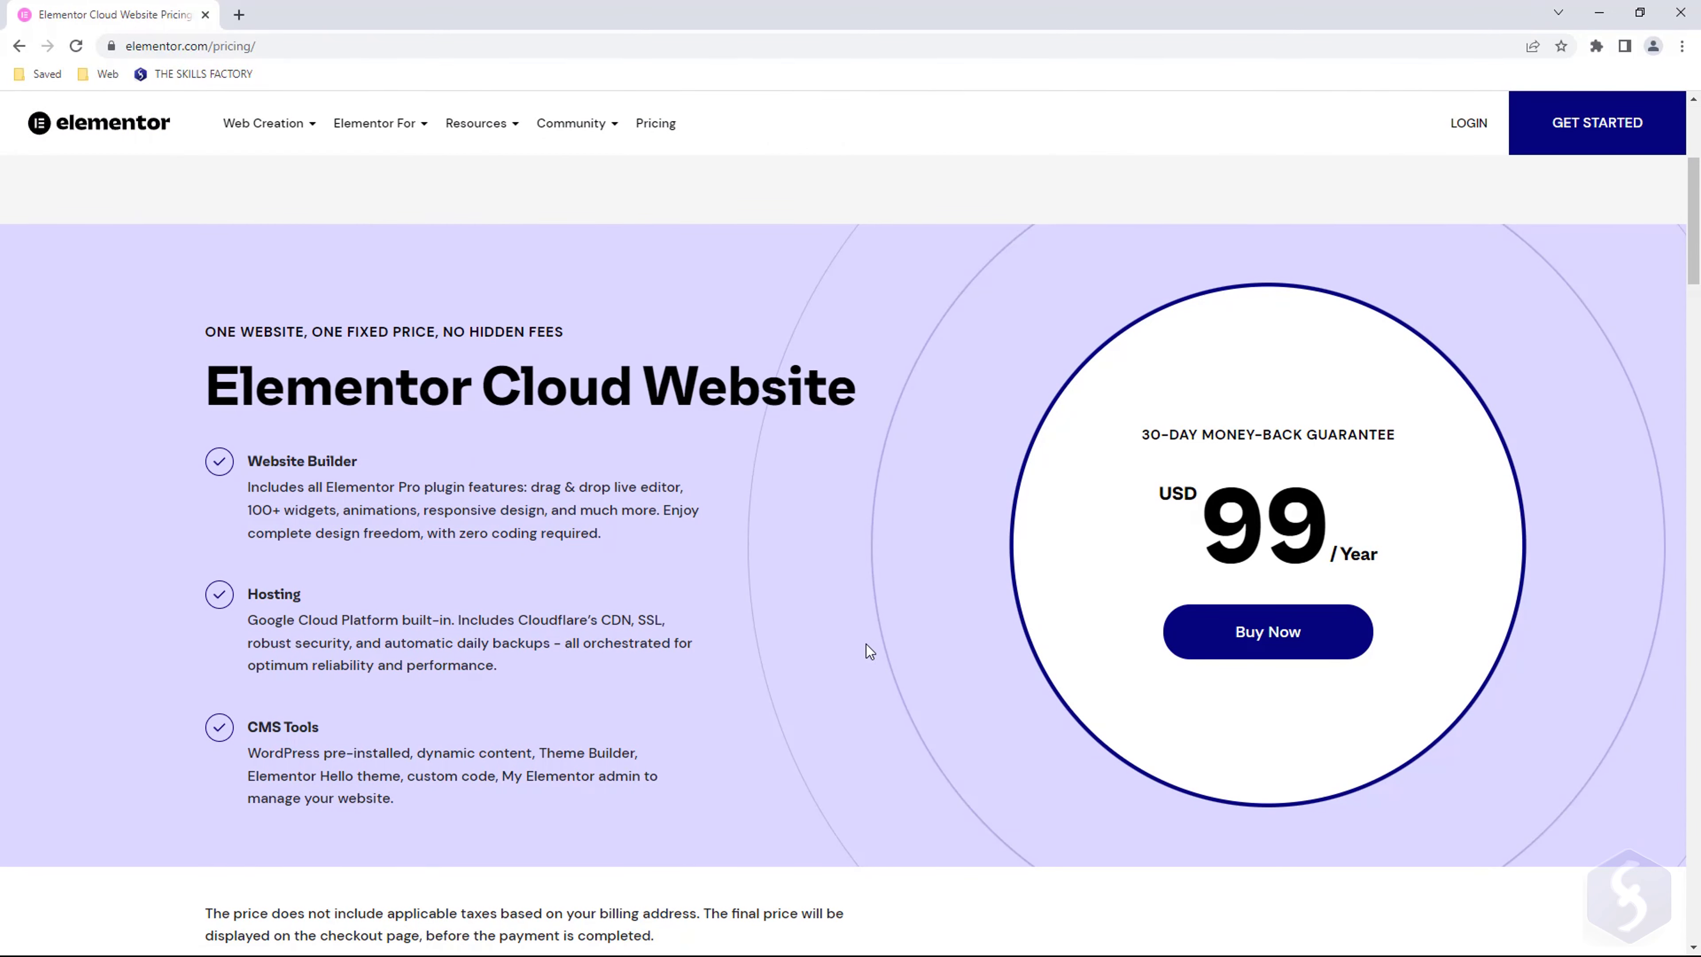
scroll(866, 643, down, 10)
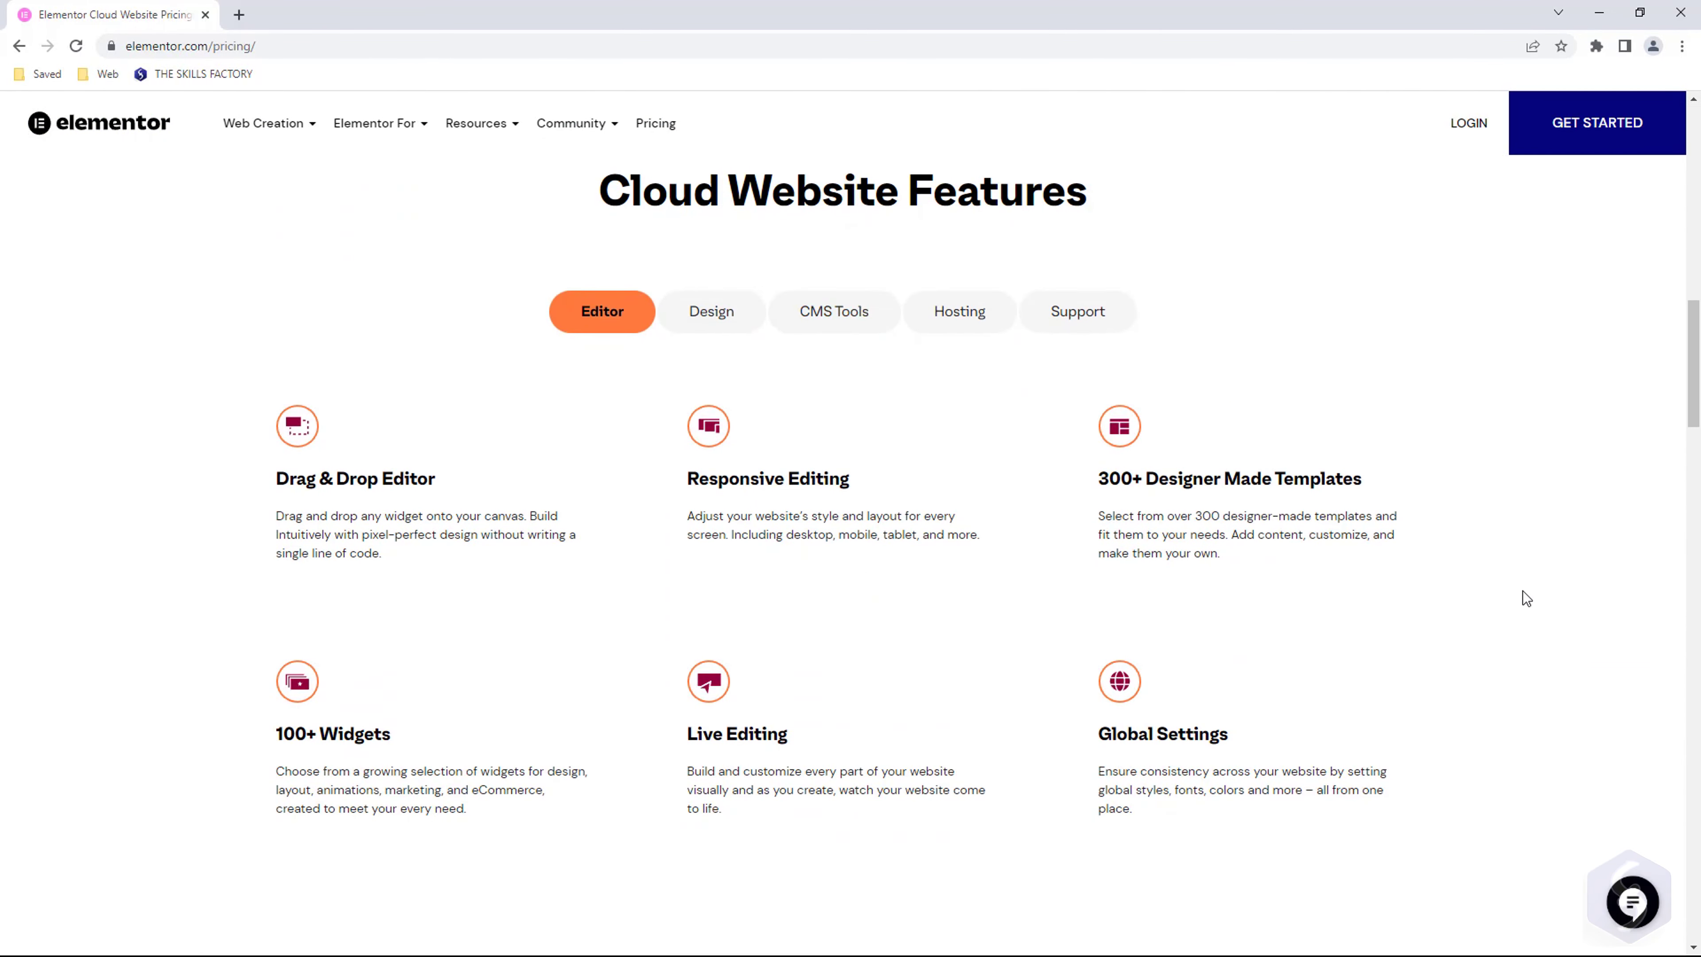
scroll(1522, 590, down, 8)
scroll(1516, 589, down, 3)
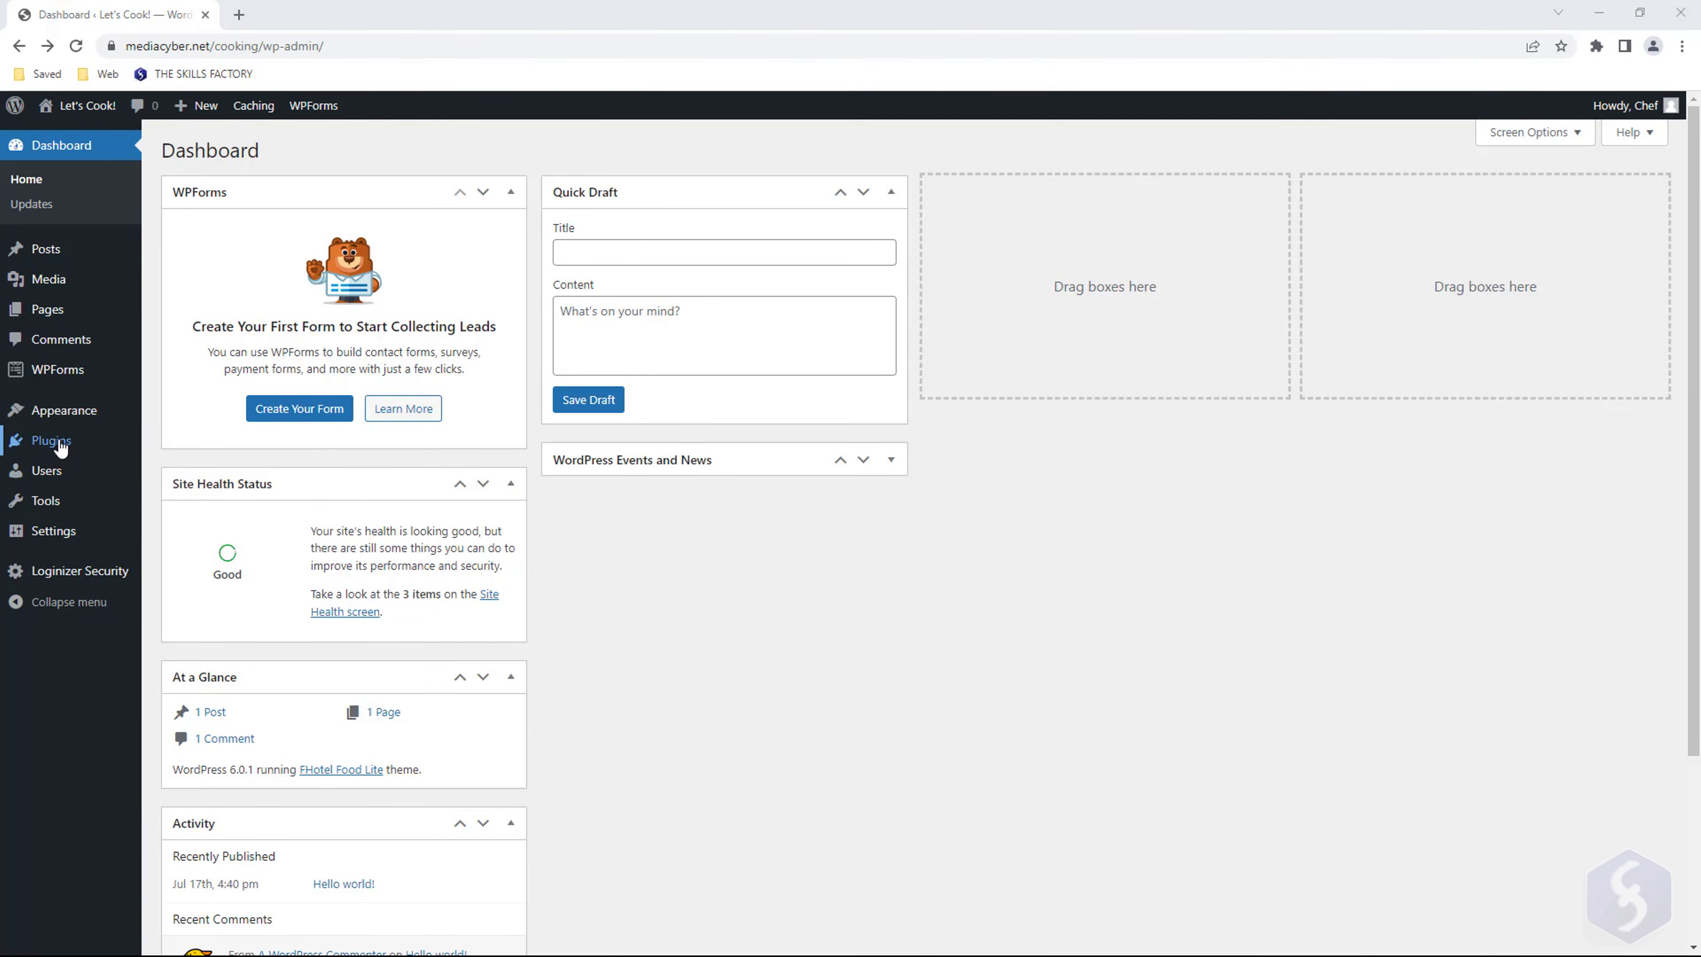
Search the plugin directory for 'Elementor', install and activate Elementor Website Builder, then reach its settings.
click(54, 440)
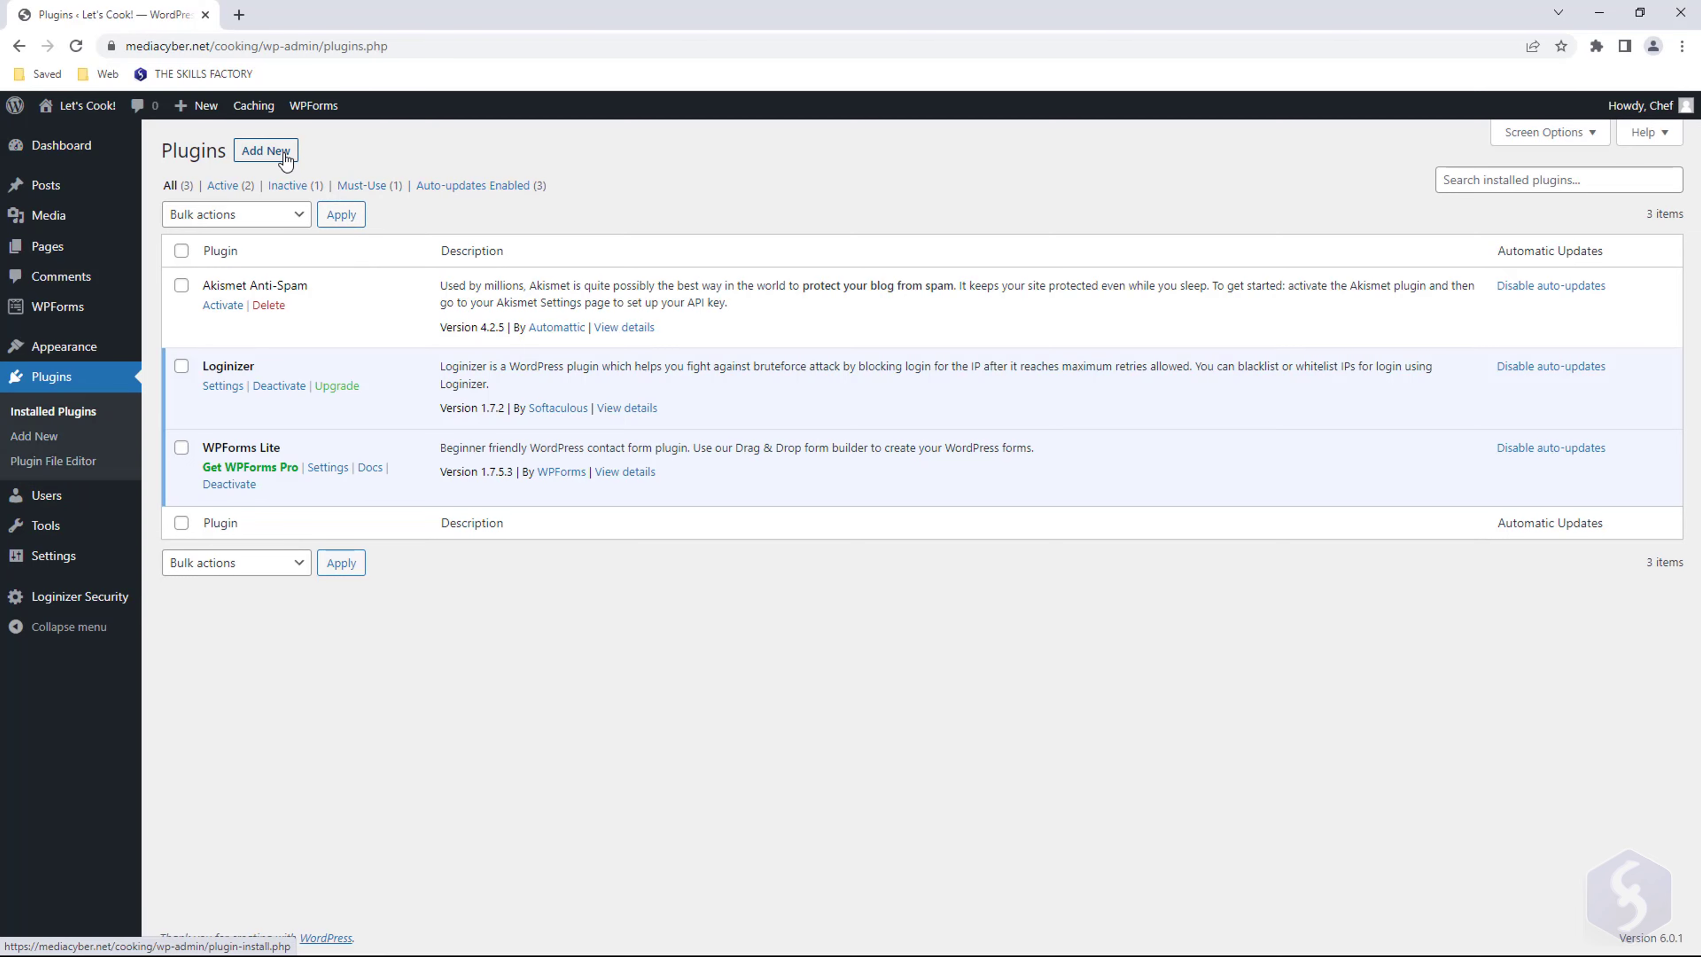
click(285, 154)
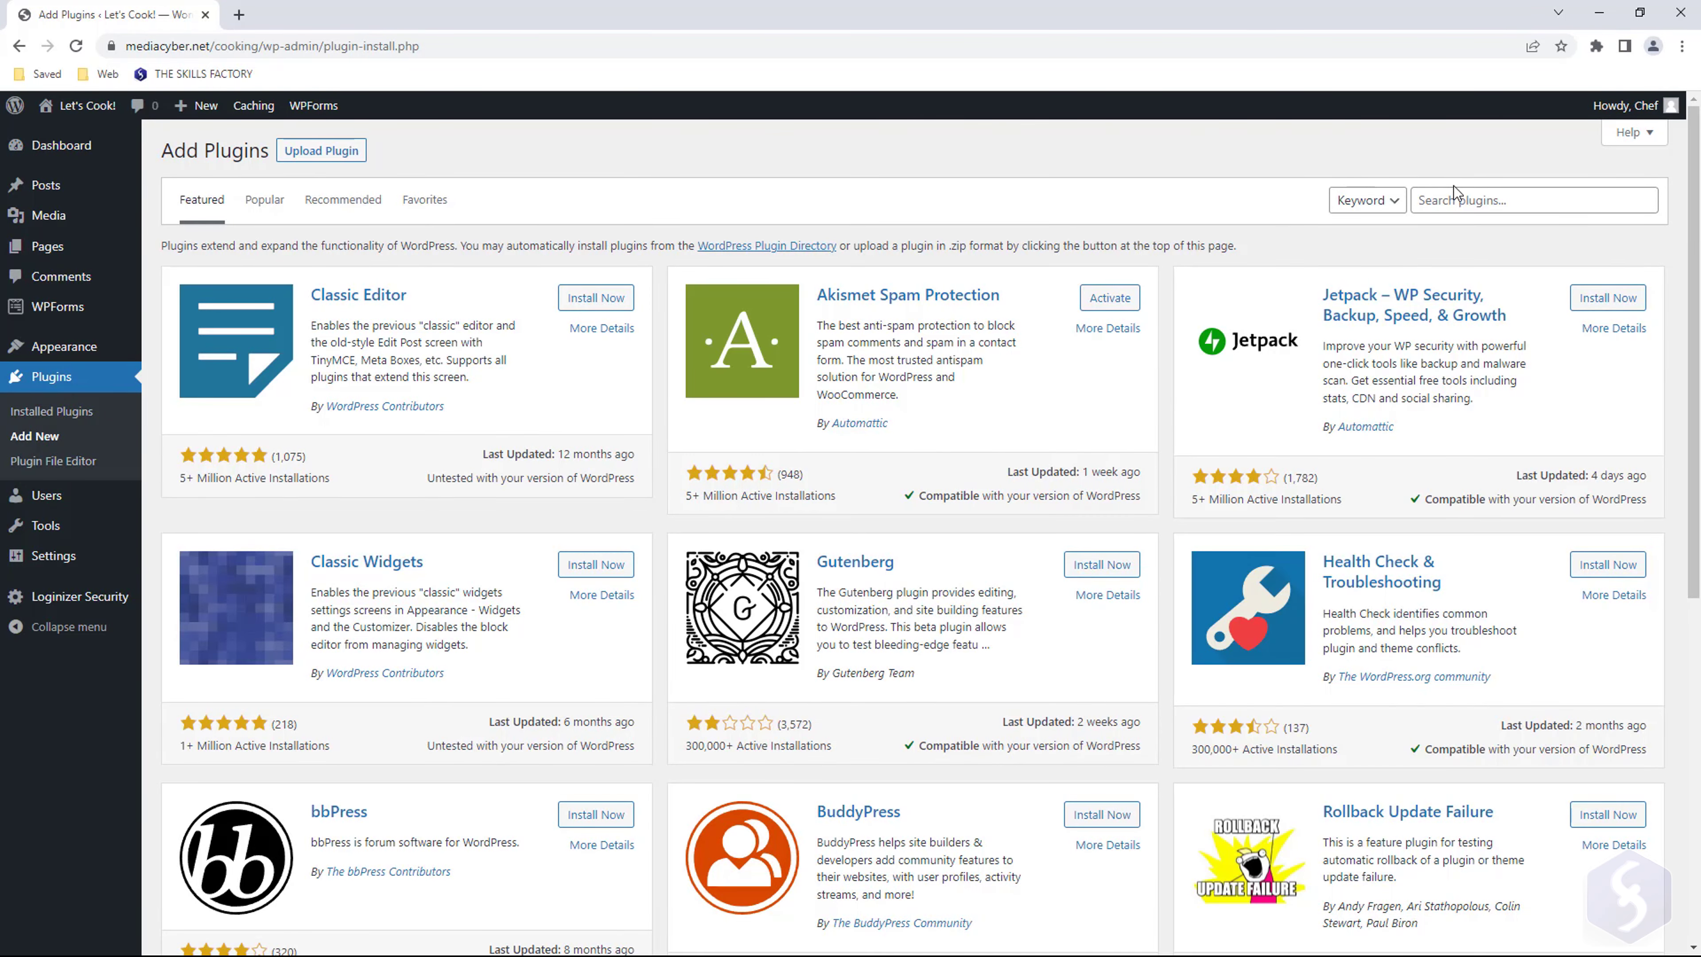
click(1511, 199)
text(Elementor)
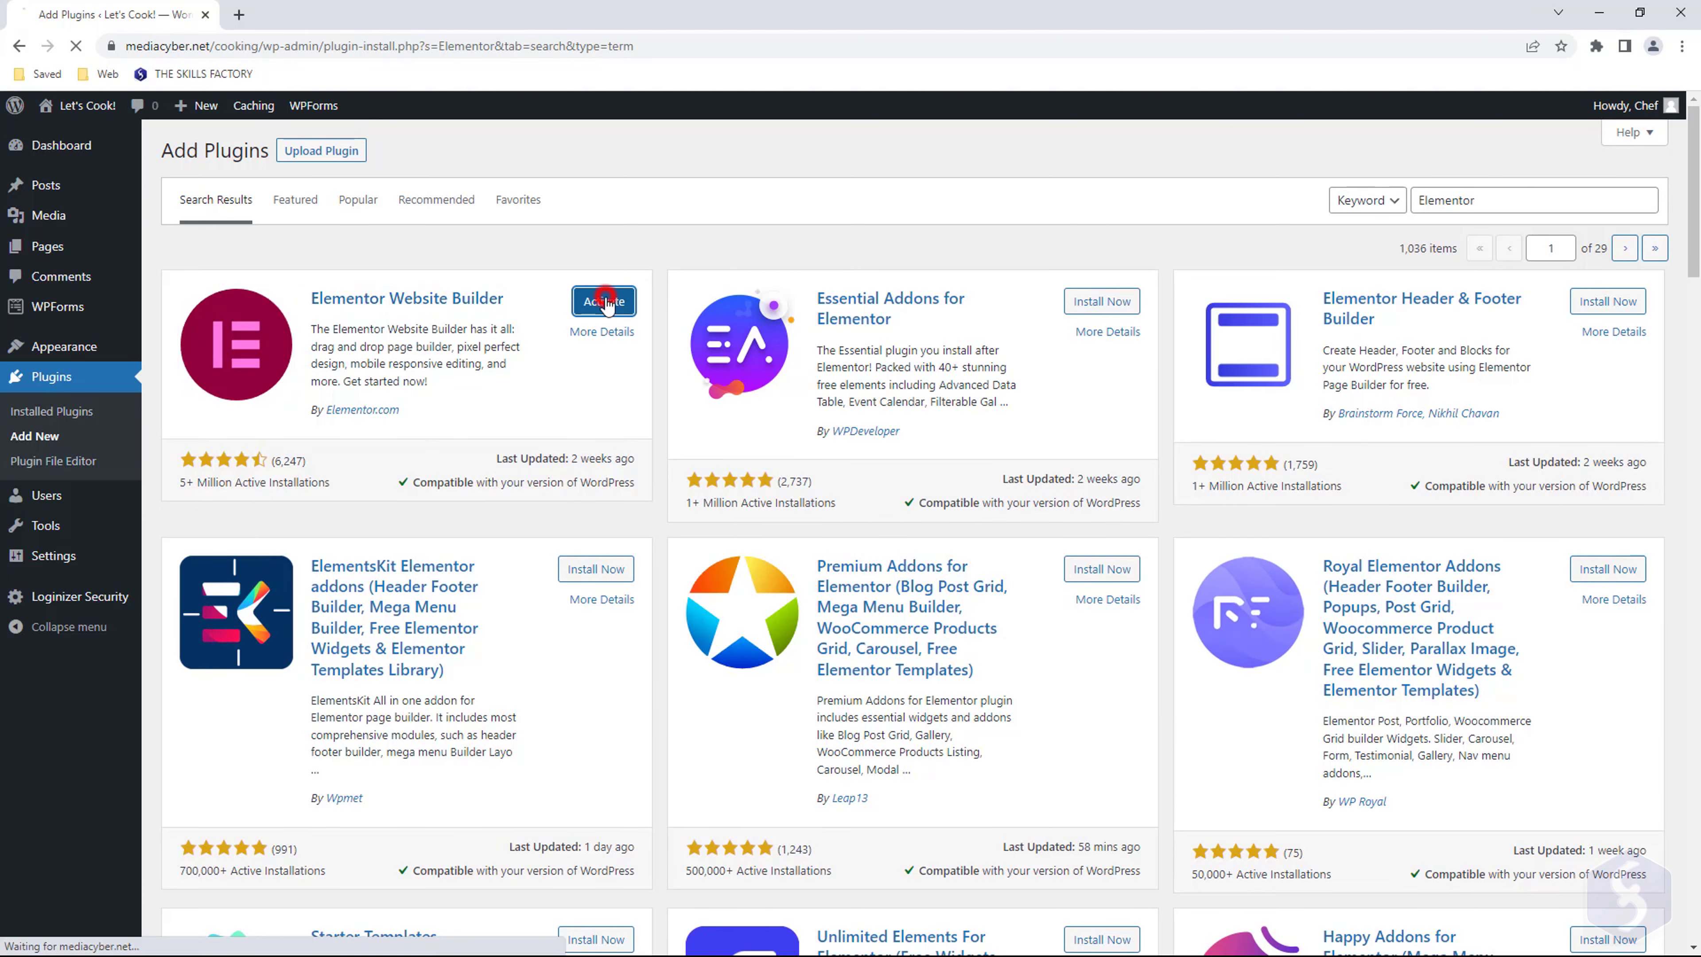
click(596, 301)
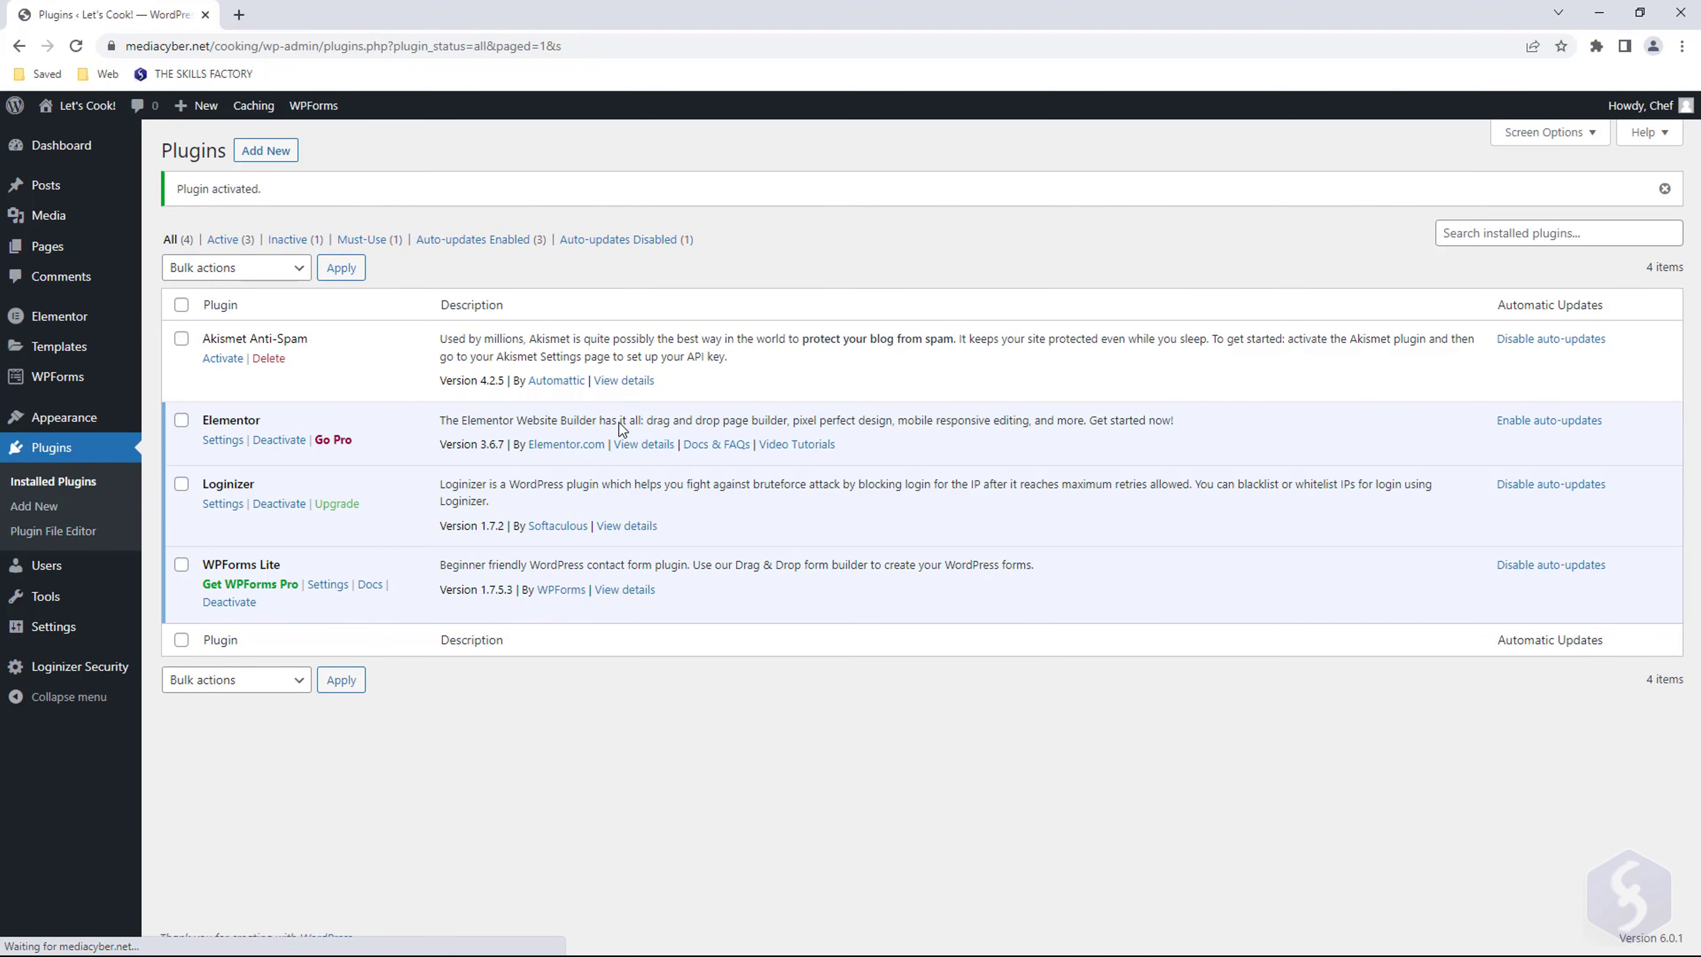
mouse_move(80, 321)
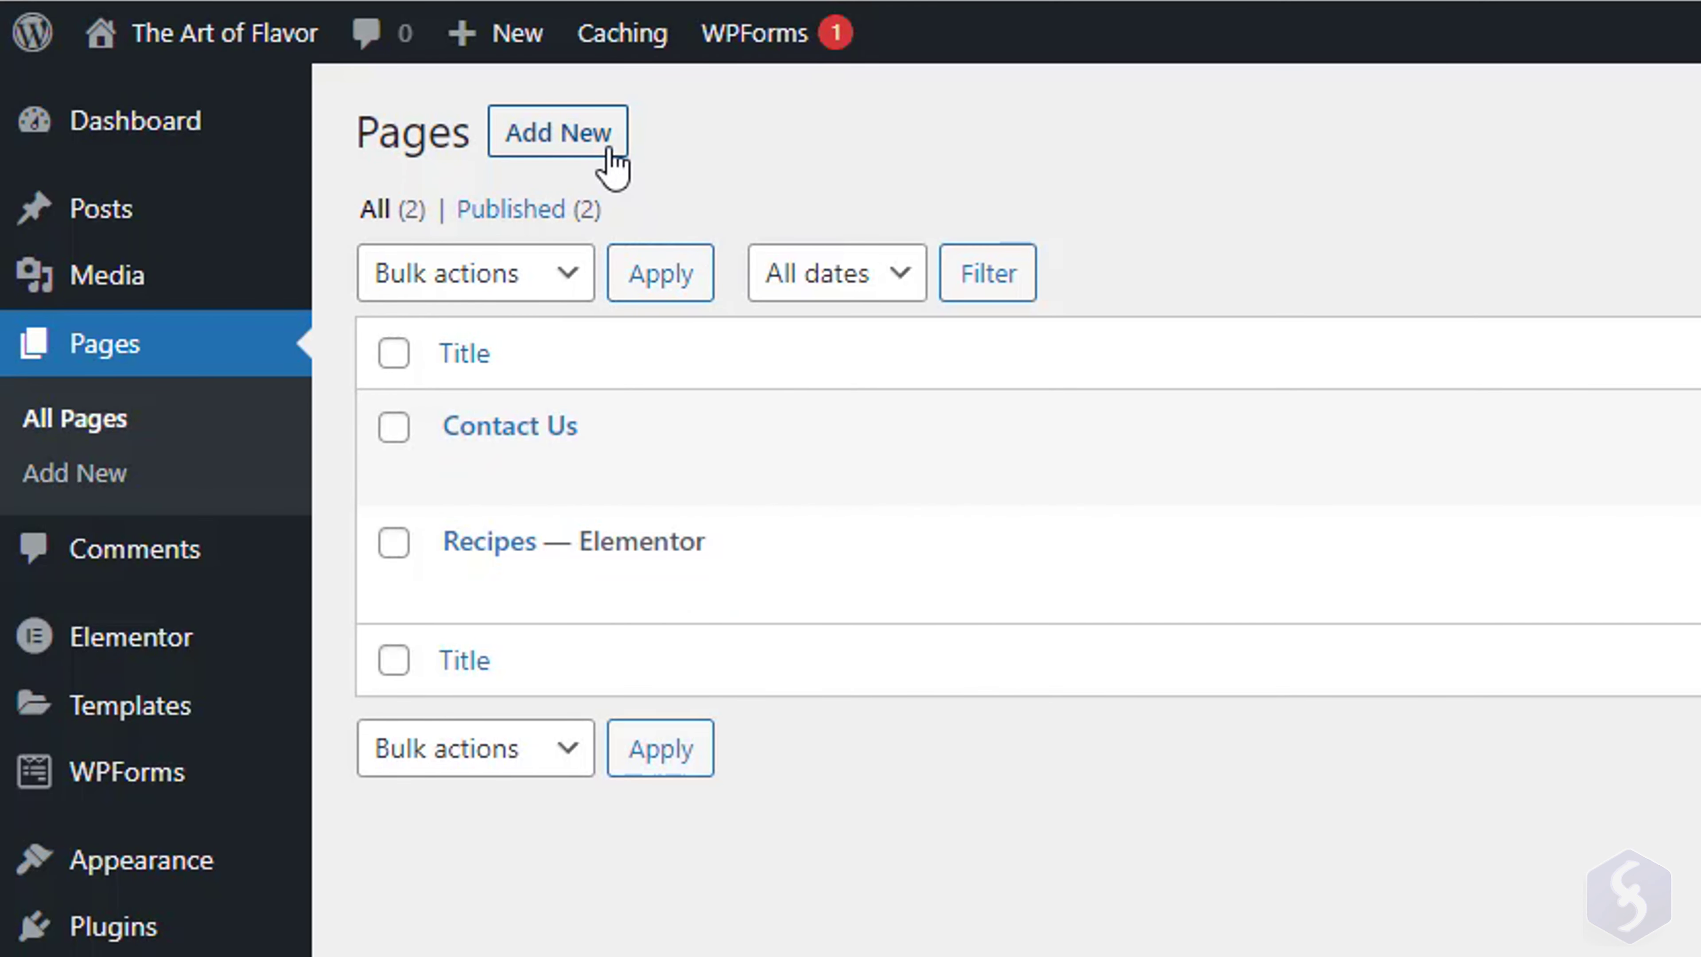
Create a page titled 'Bucatini all'Amatriciana Recipe', save it as a draft, and edit it with Elementor.
click(602, 153)
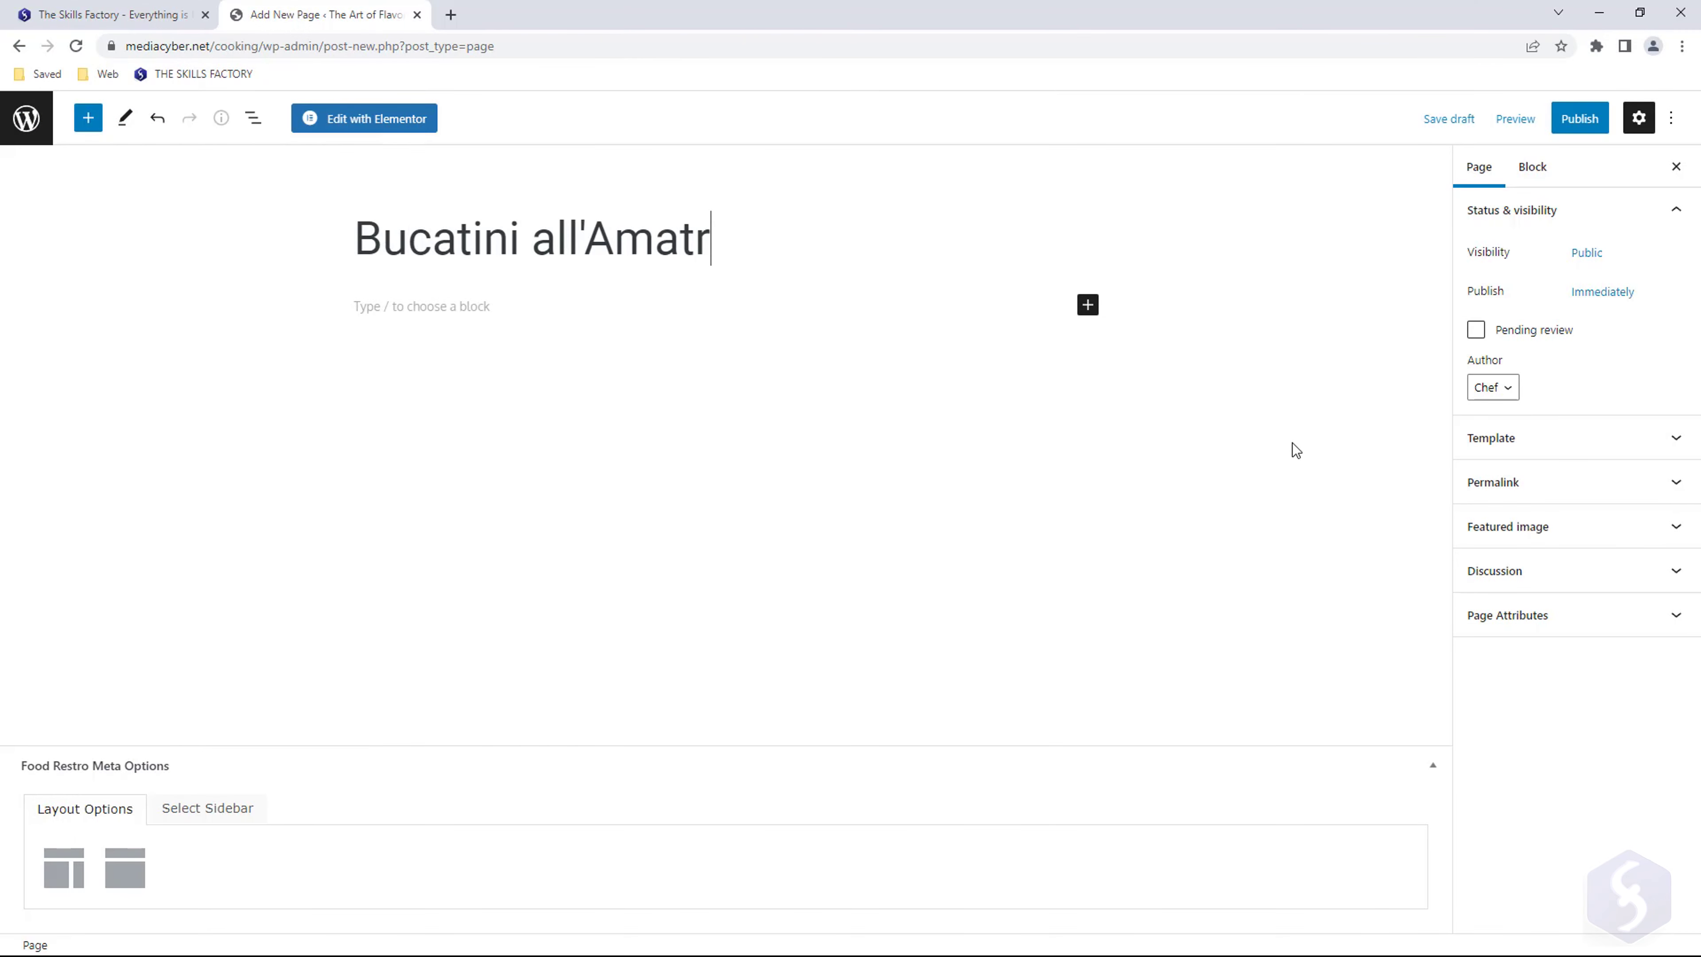
text(ecipe)
key(ctrl+s)
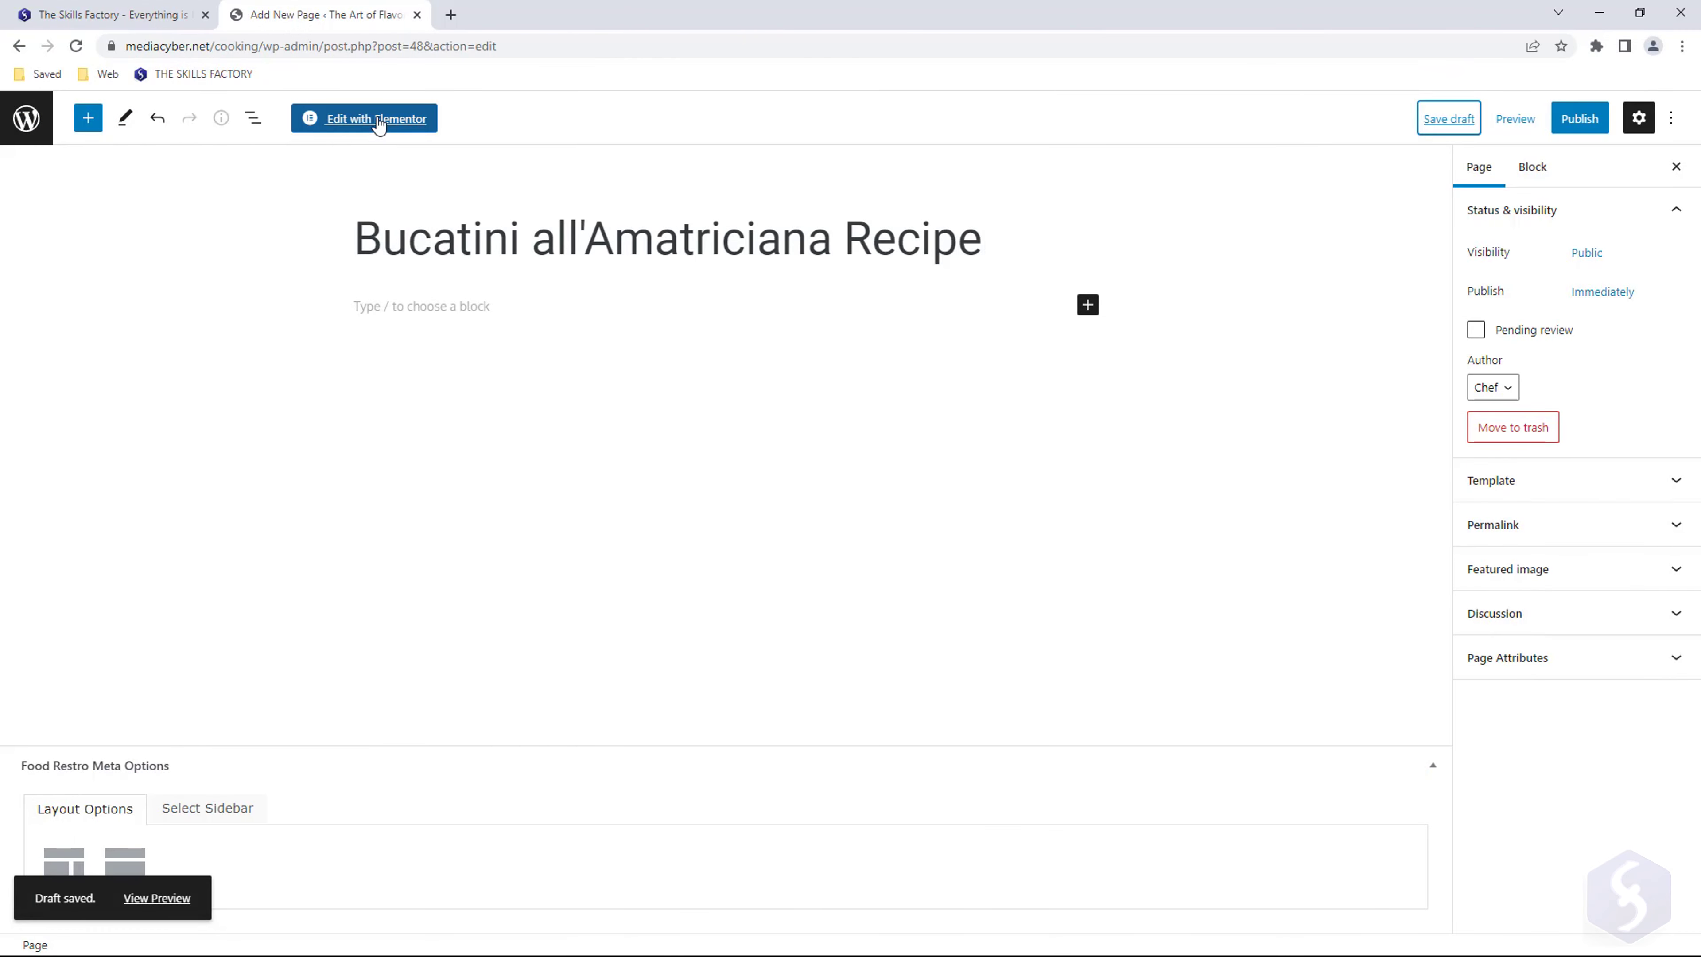
click(374, 118)
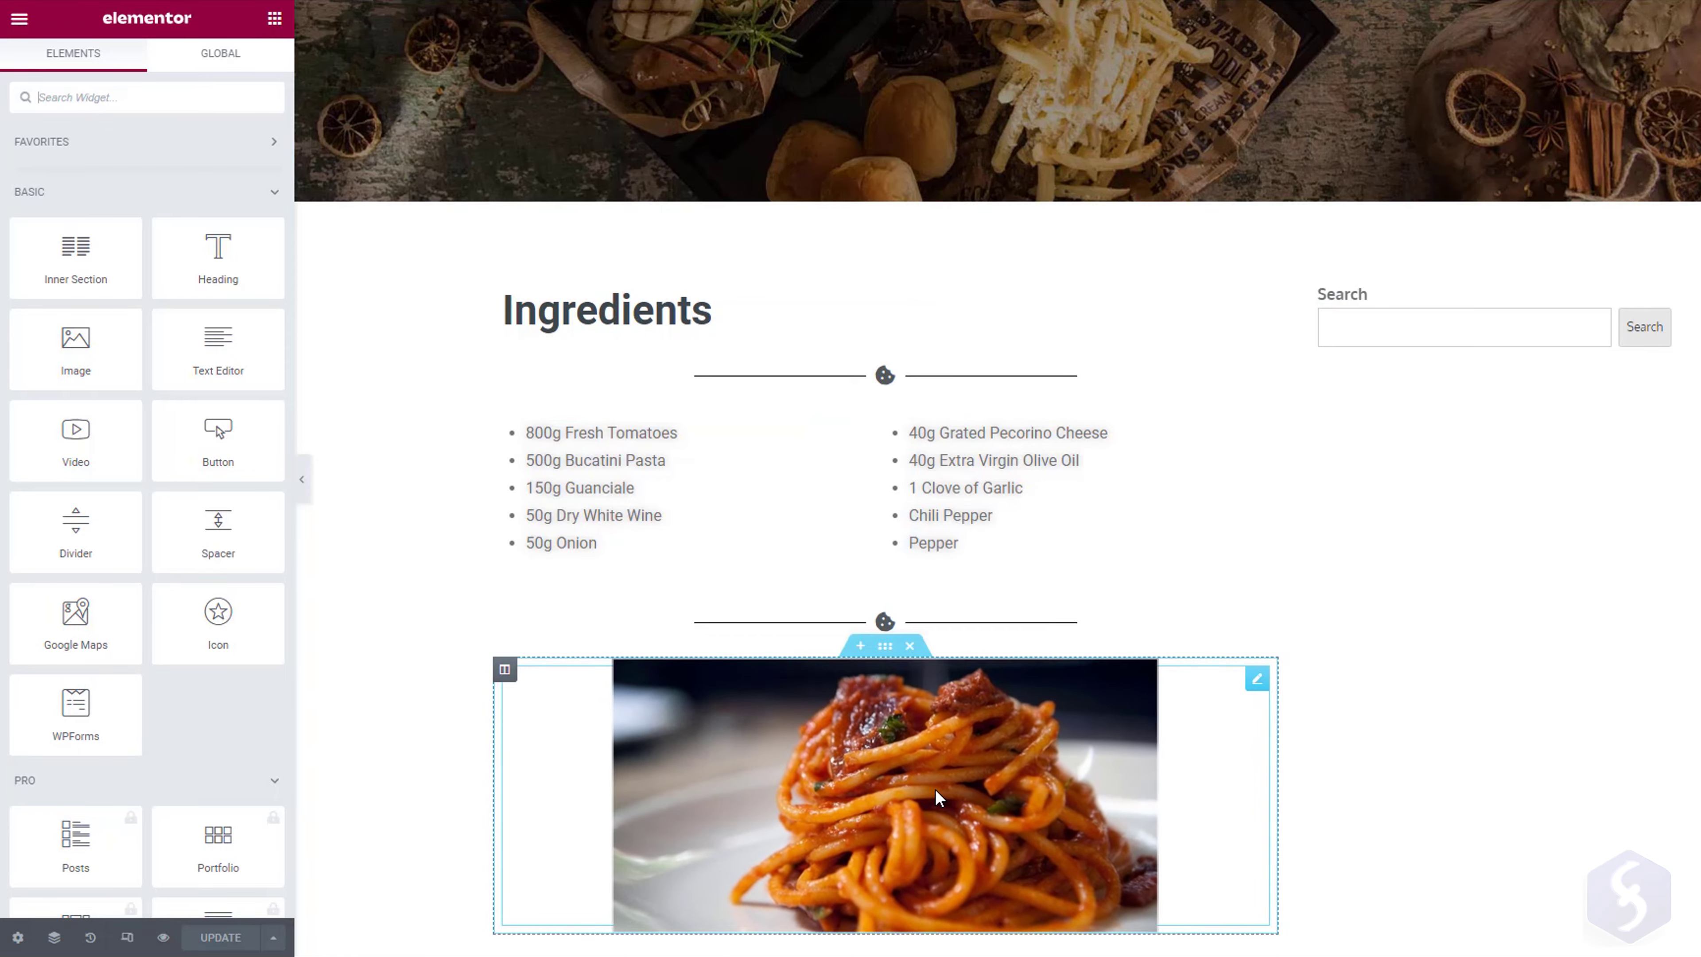
scroll(936, 790, down, 5)
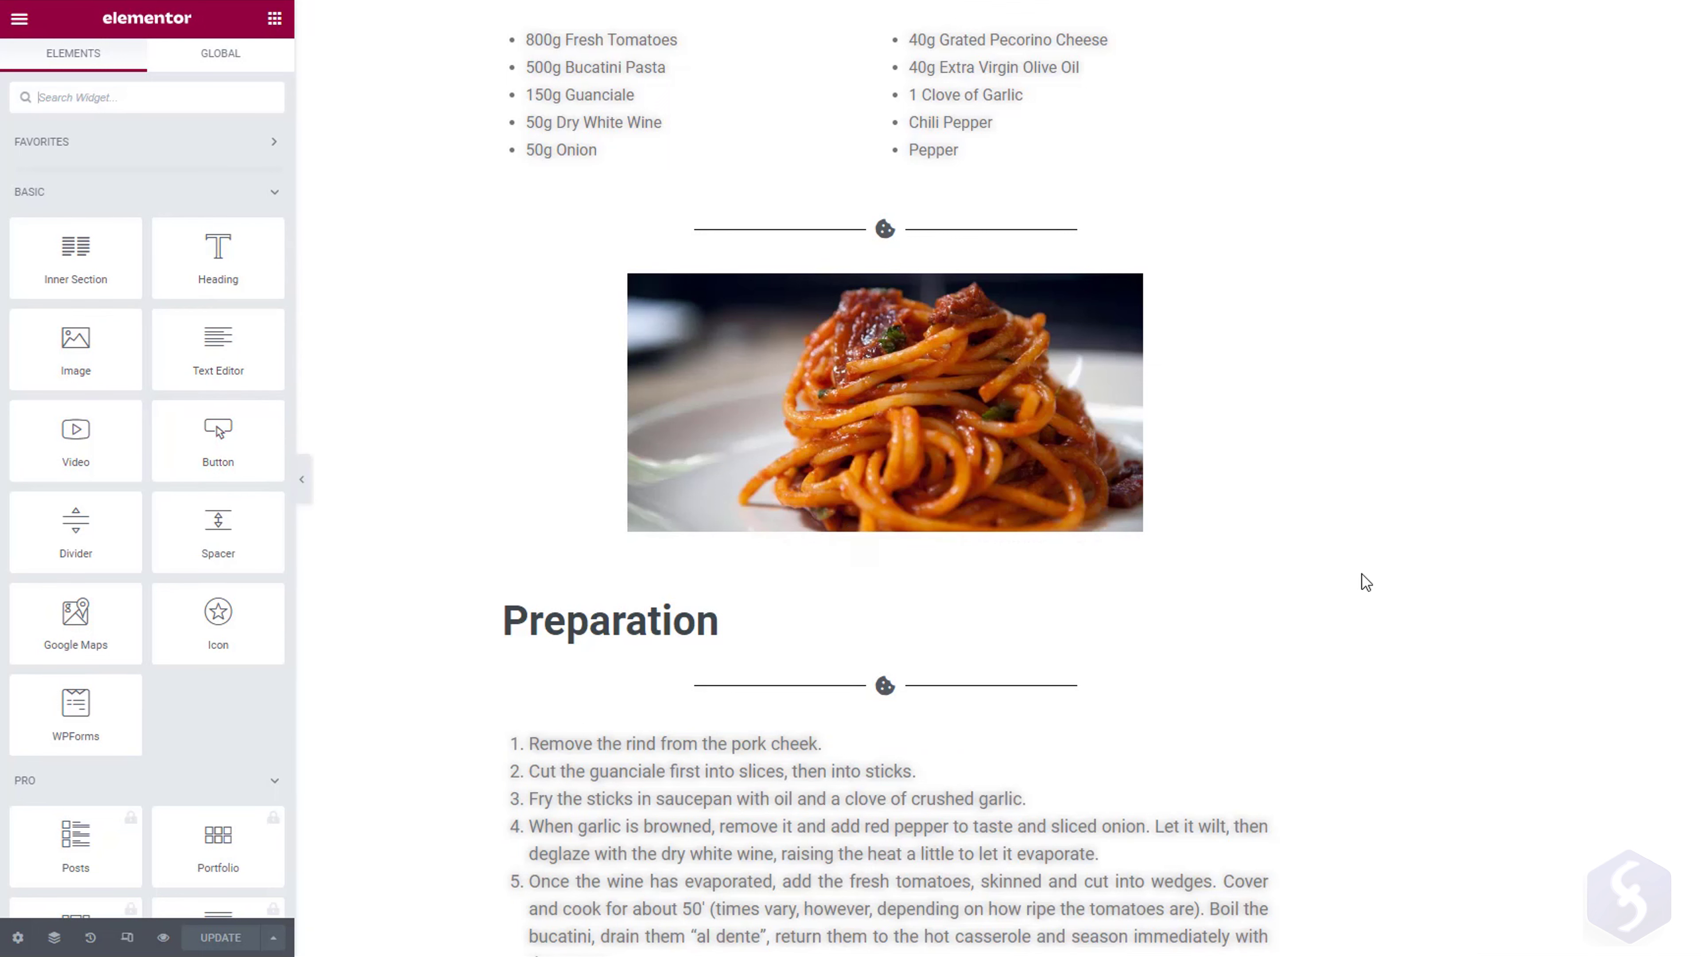
scroll(1490, 477, down, 8)
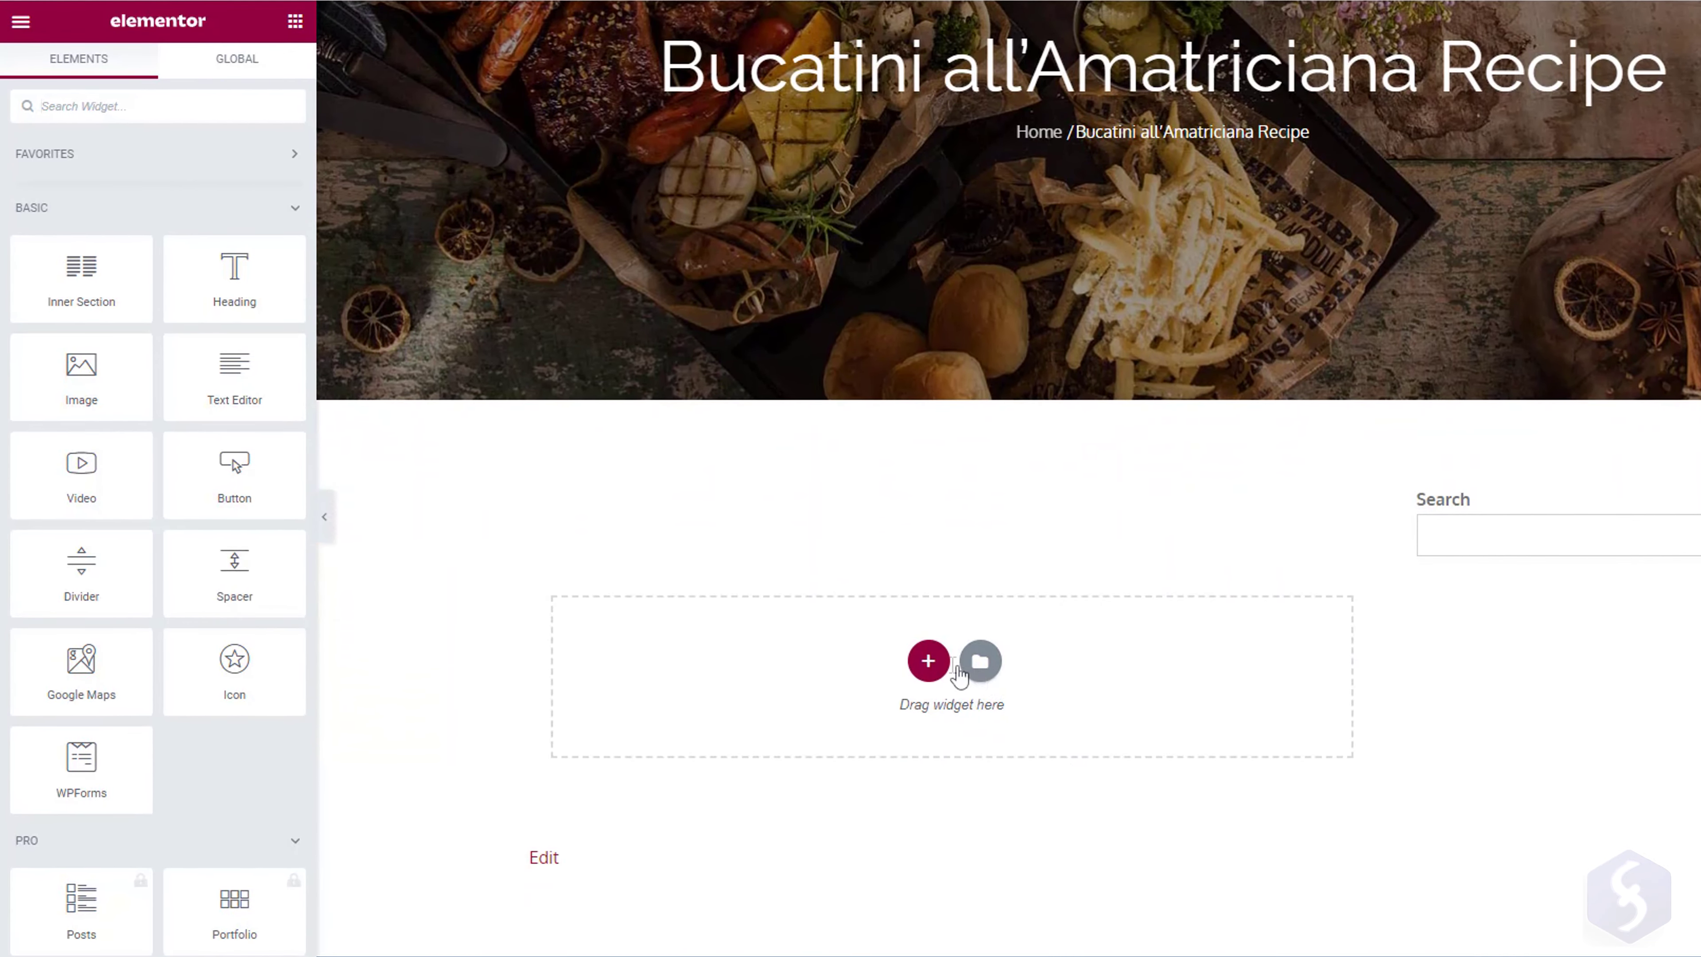
Add a one-column section and drag a Heading widget into its empty column.
click(925, 663)
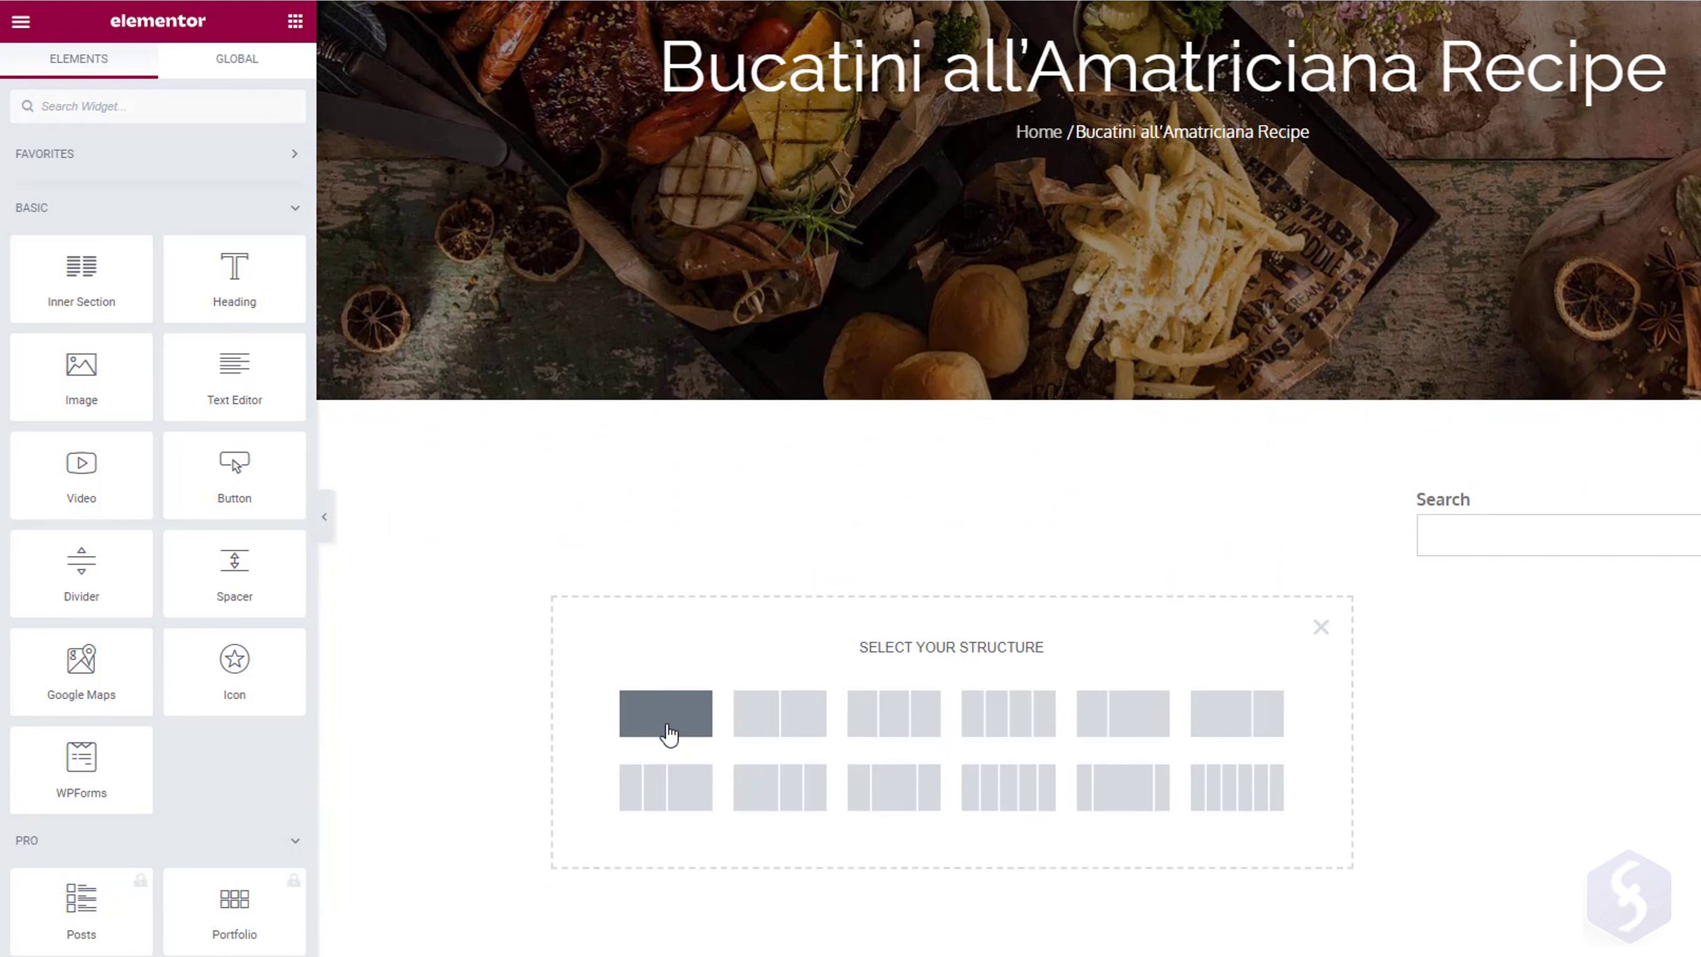
click(703, 714)
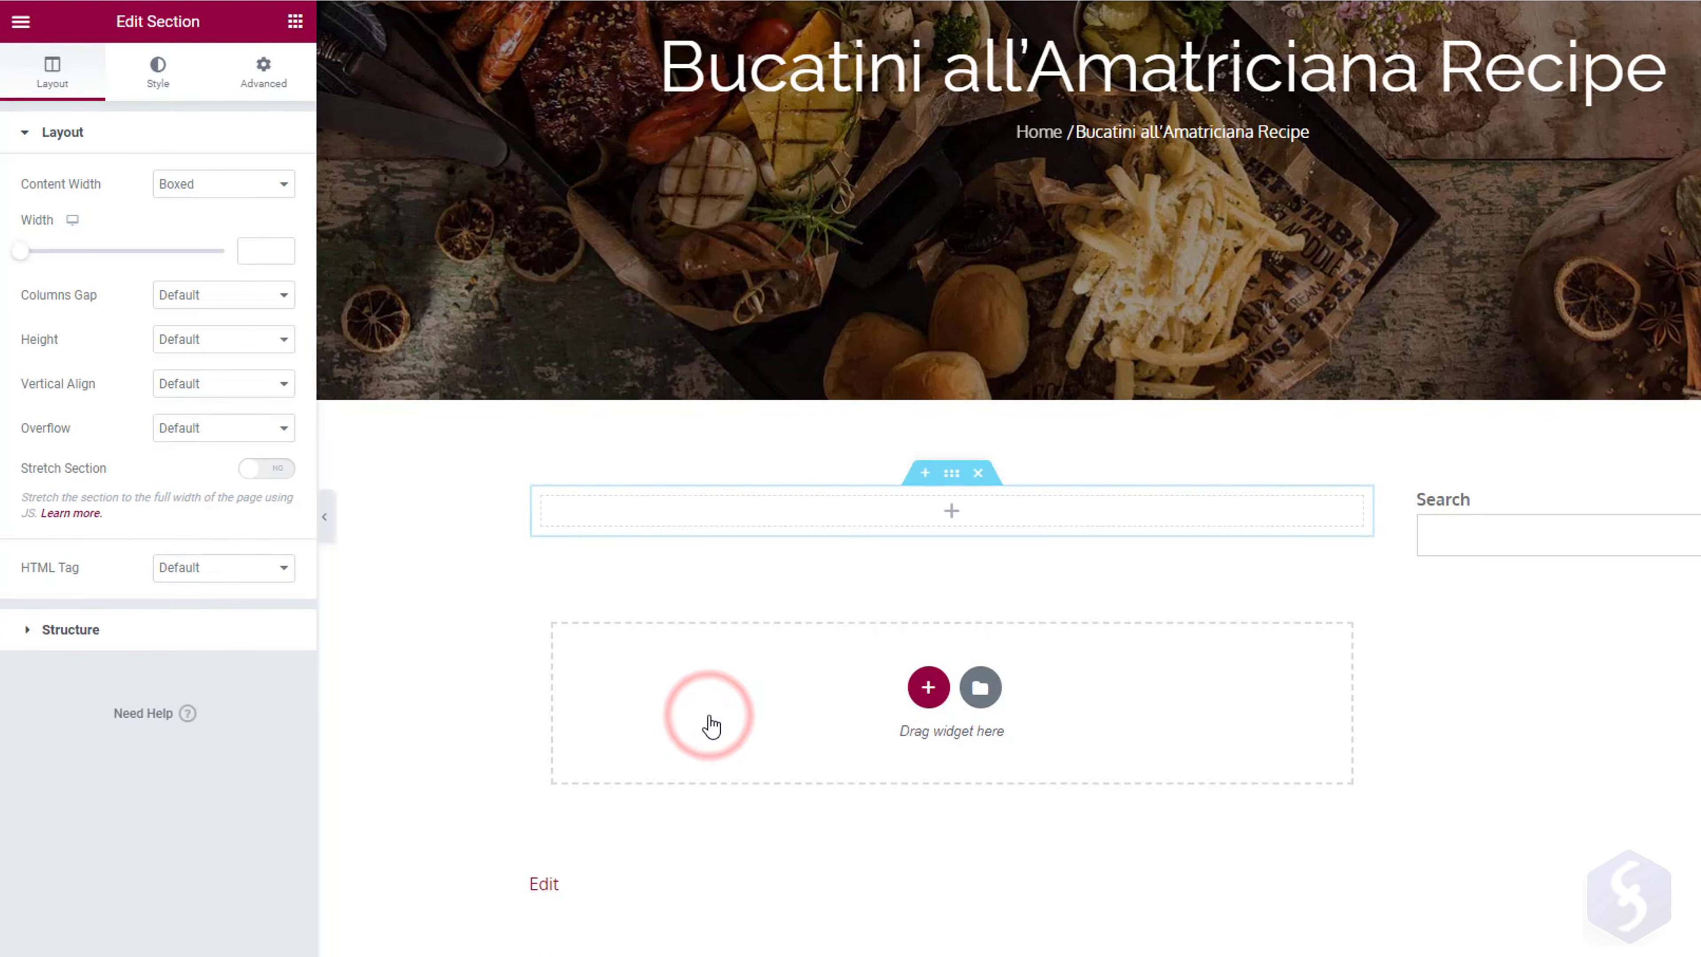
click(951, 512)
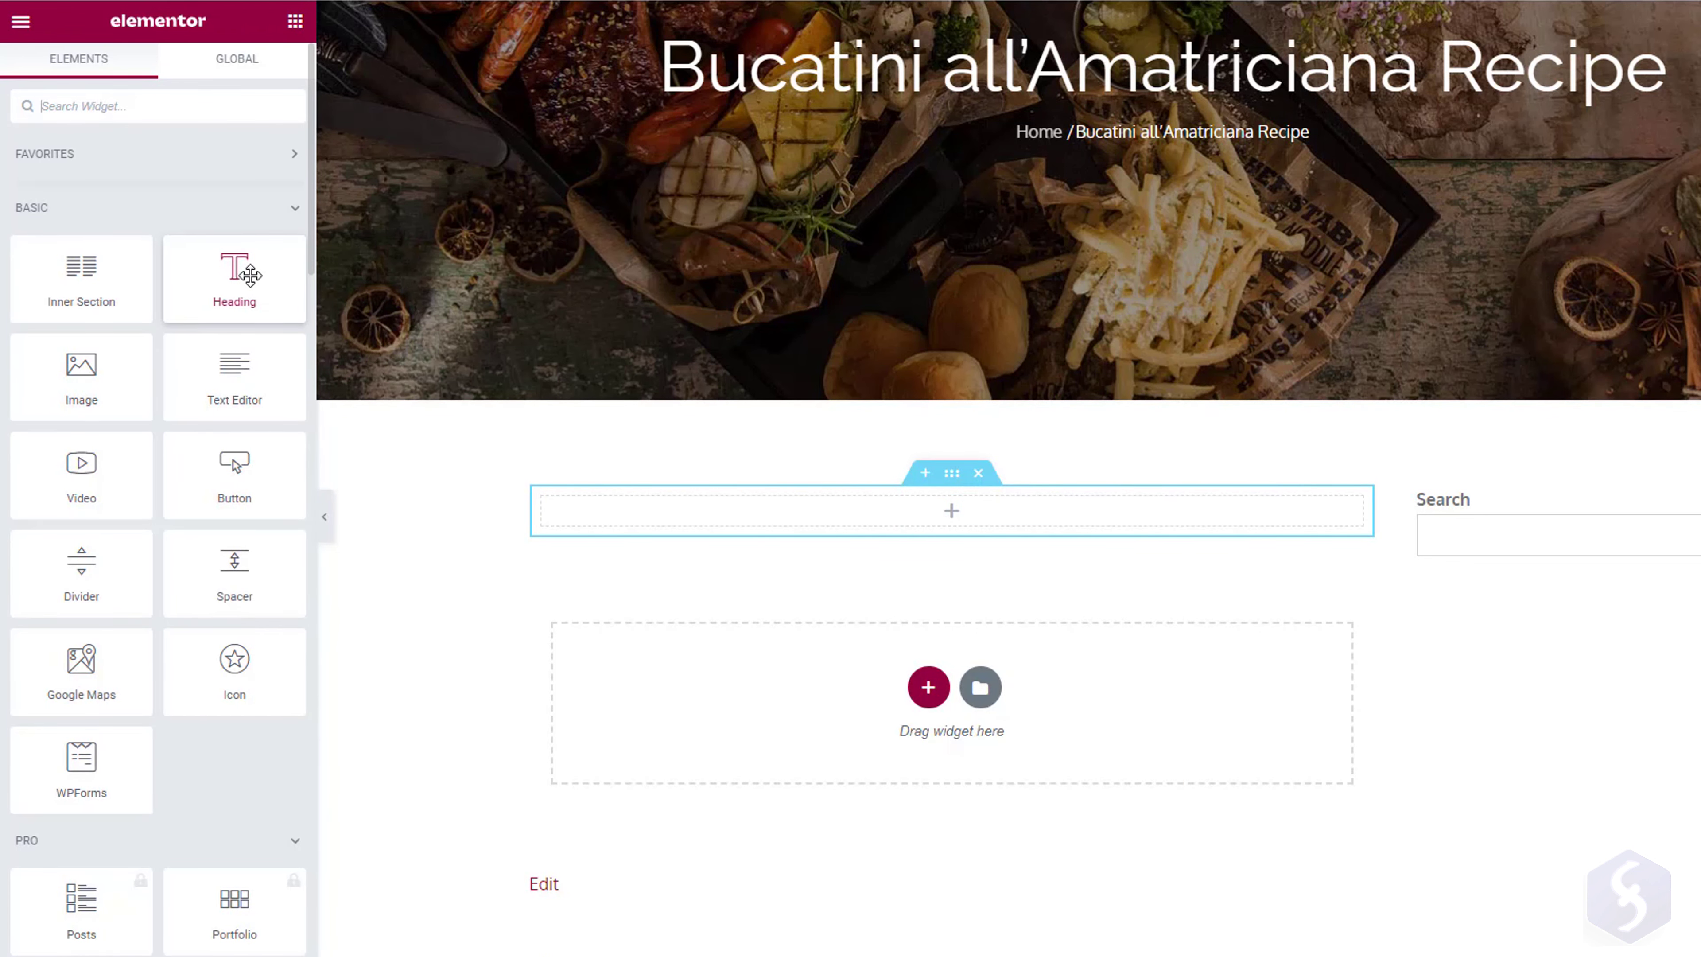
drag(249, 275, 983, 536)
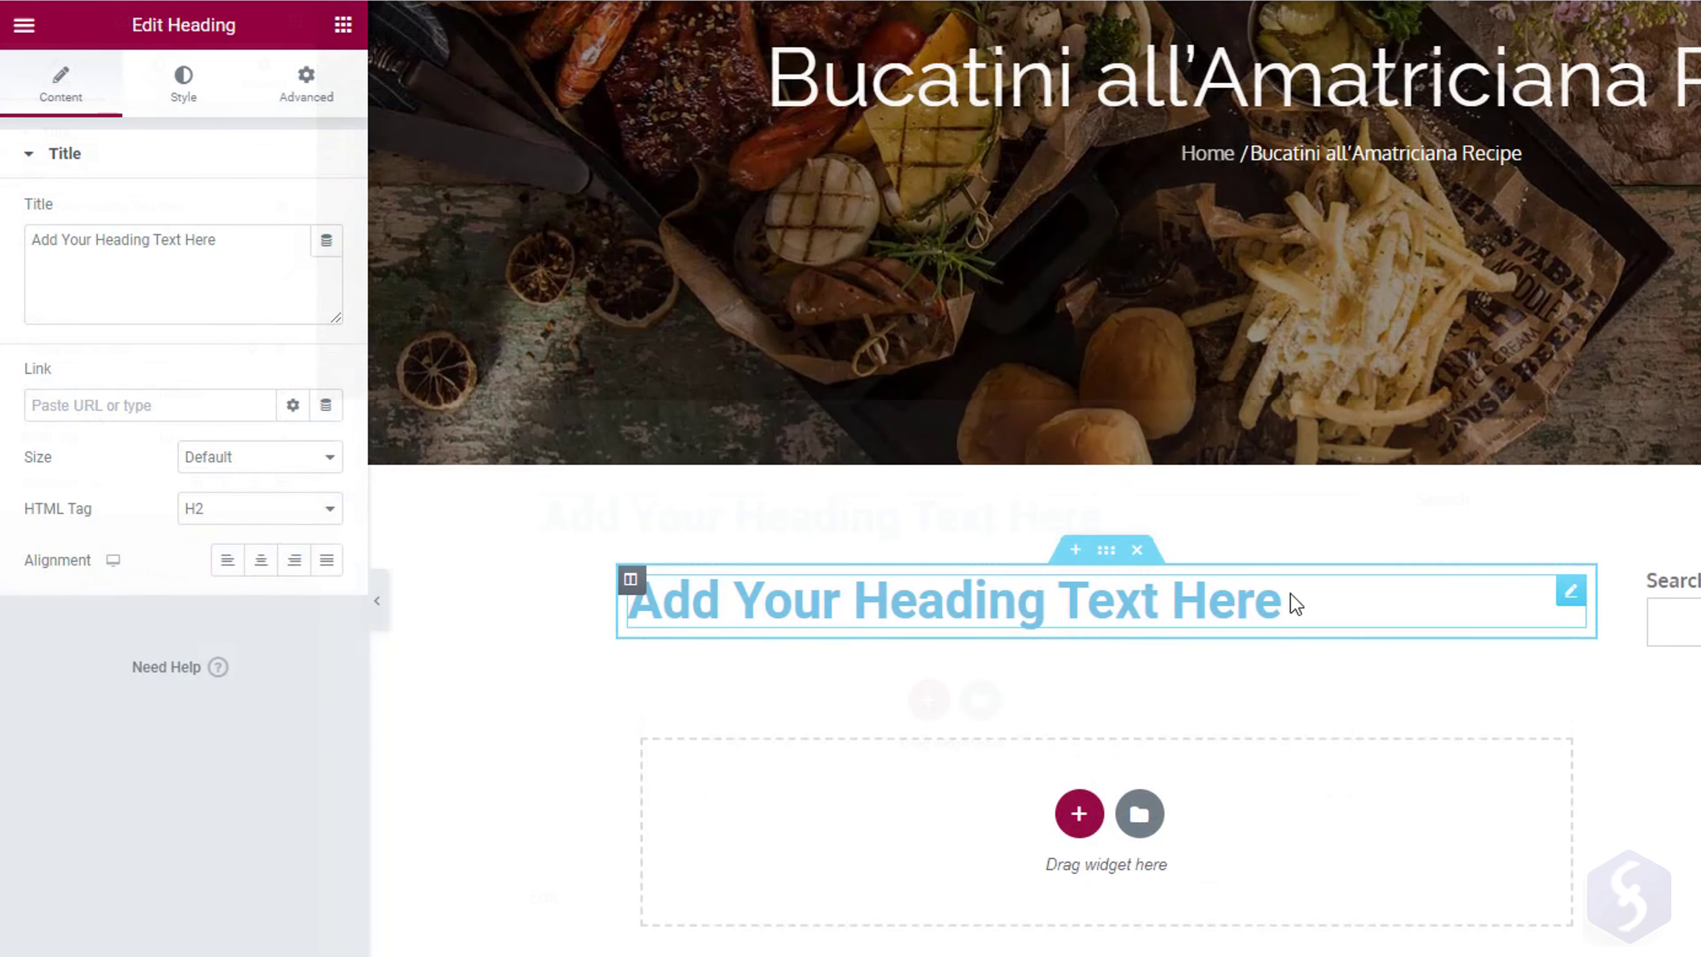
Replace the placeholder heading text with 'Ingredients'.
click(1284, 596)
key(ctrl+a)
text(Ingredi)
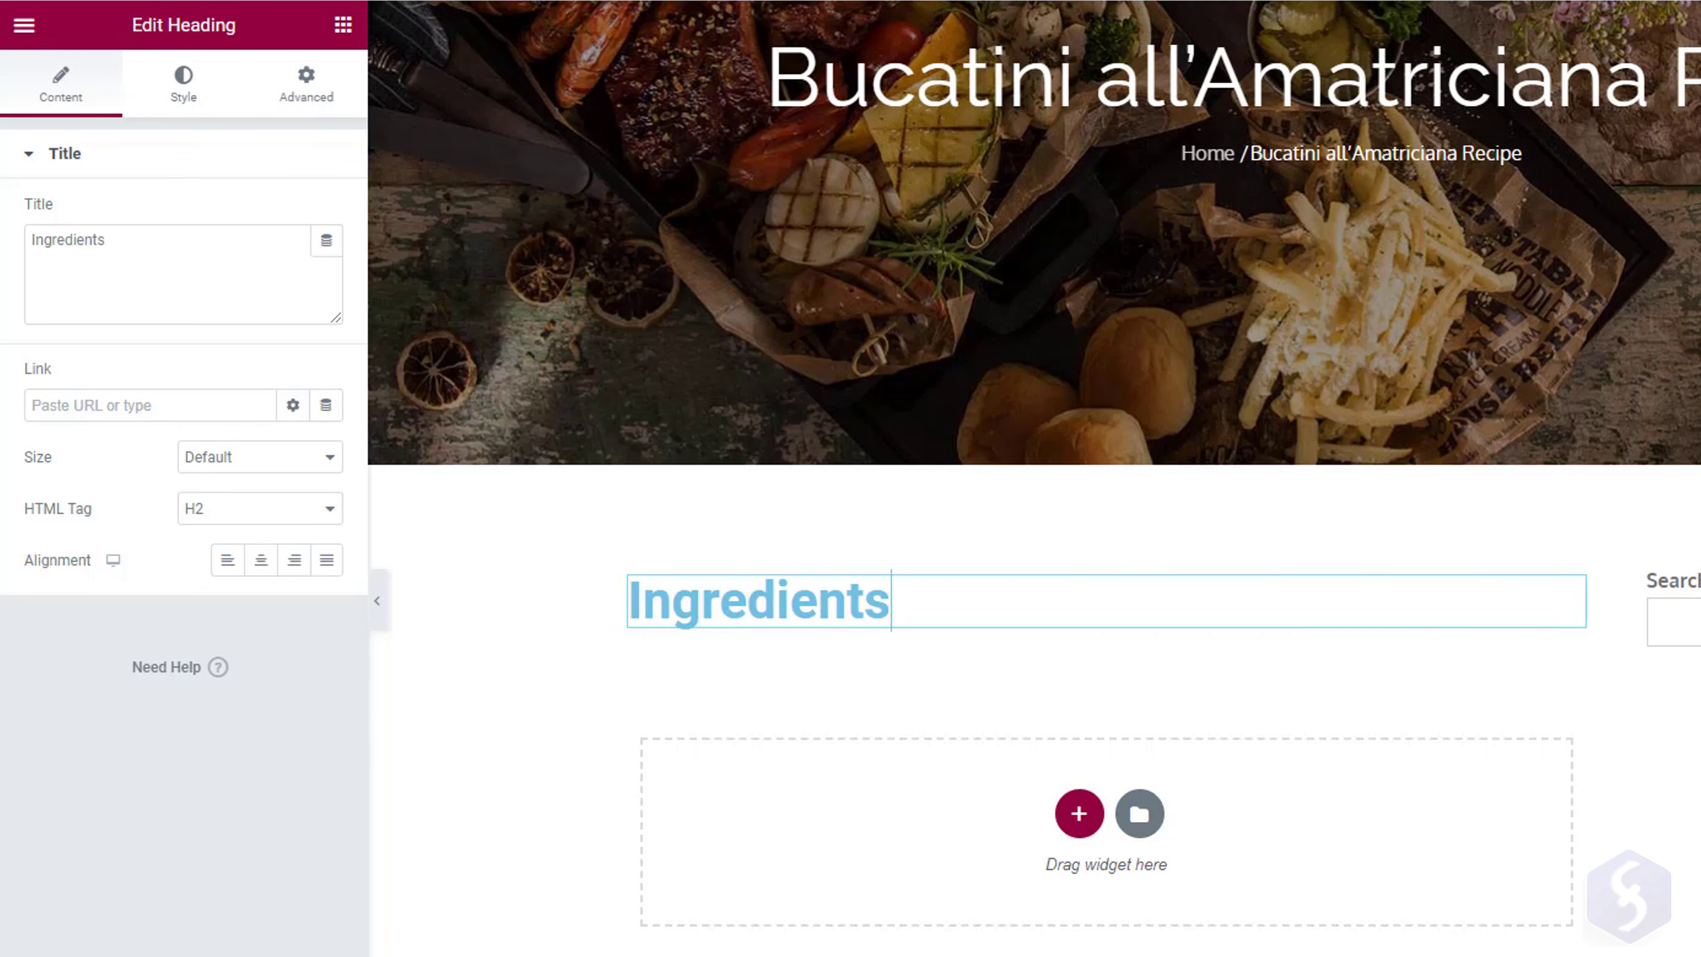
click(560, 692)
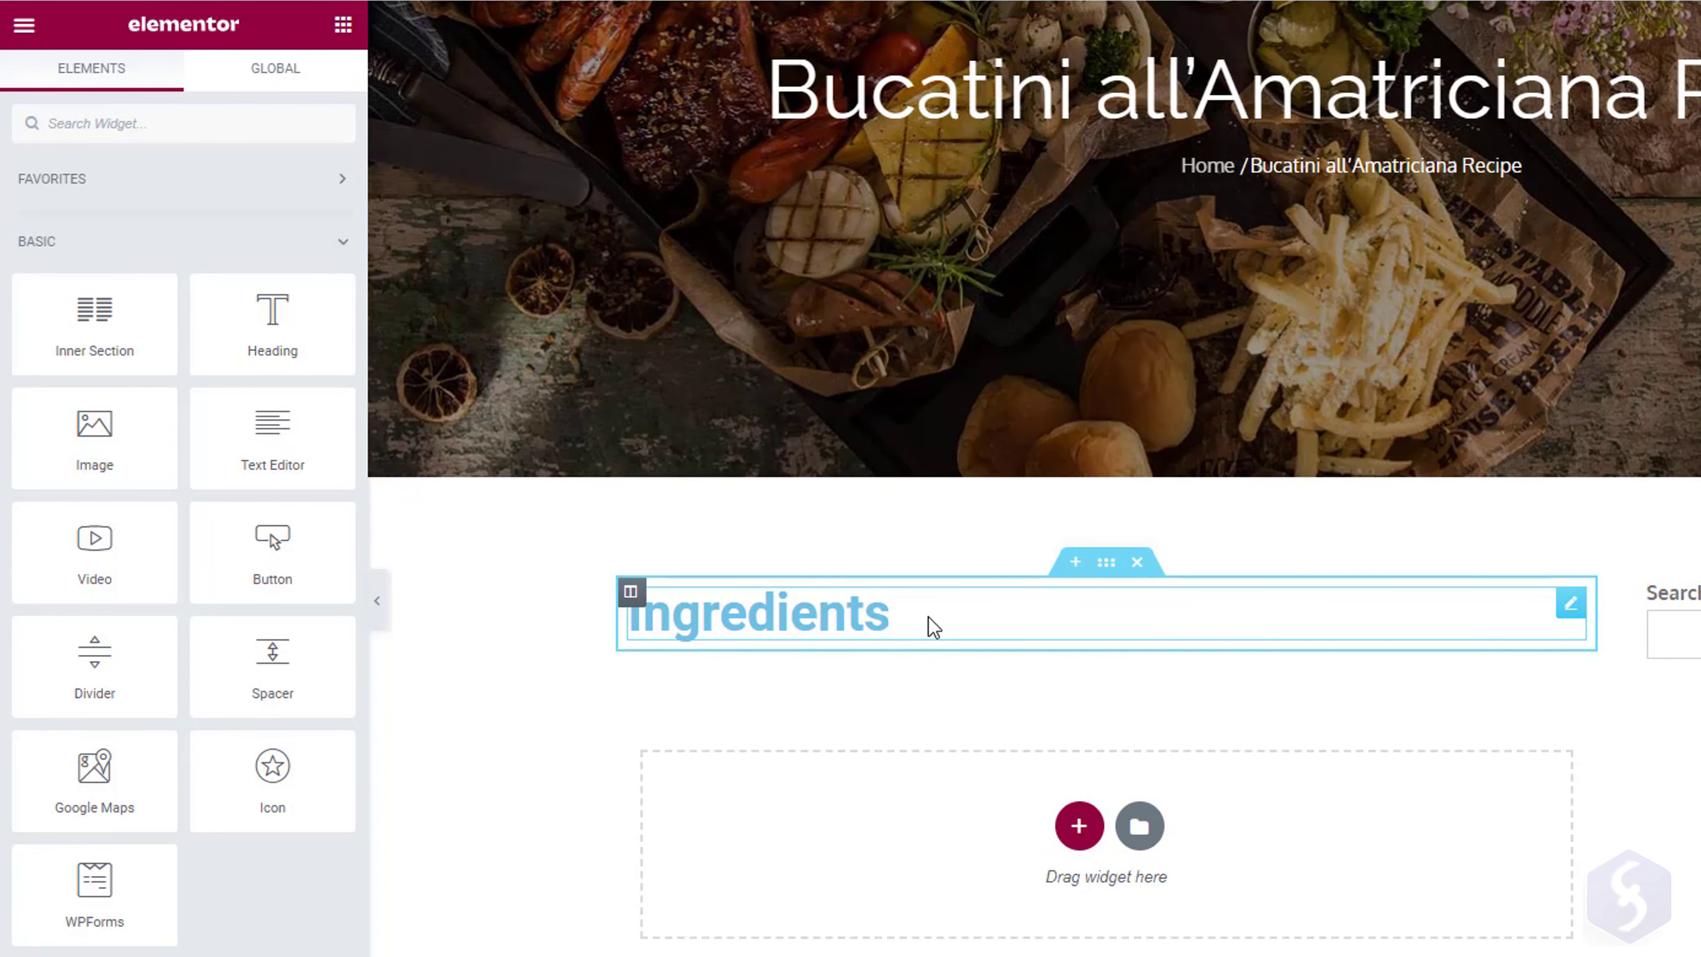
click(928, 616)
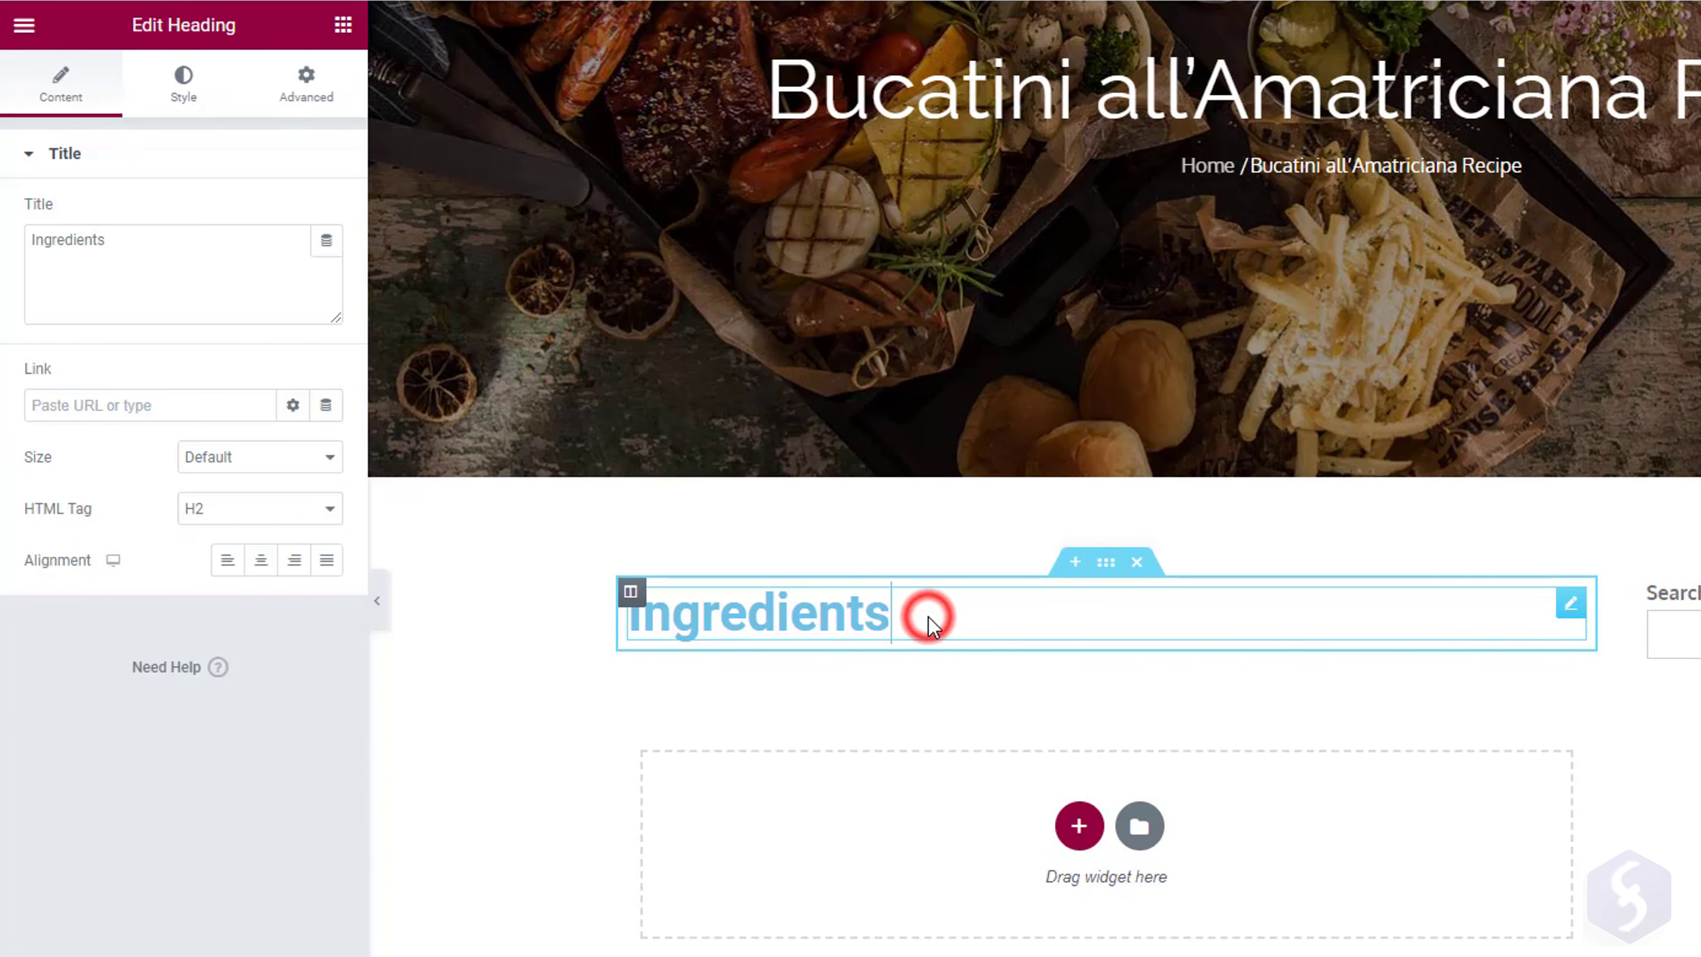
click(928, 616)
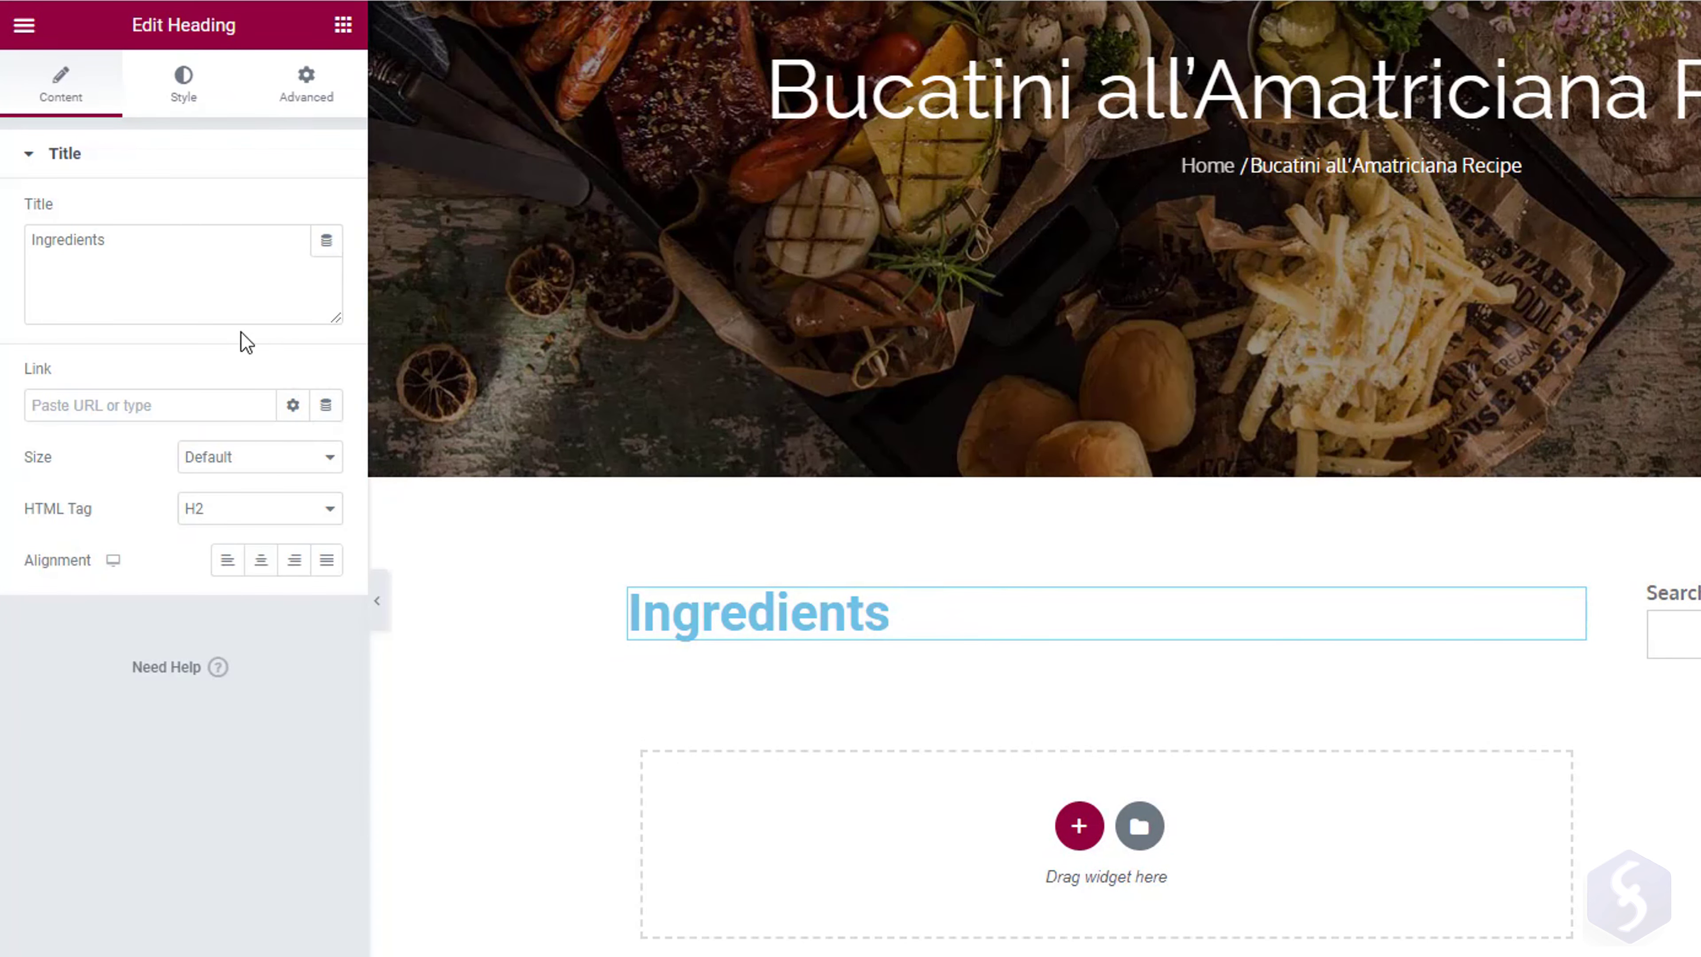
click(162, 248)
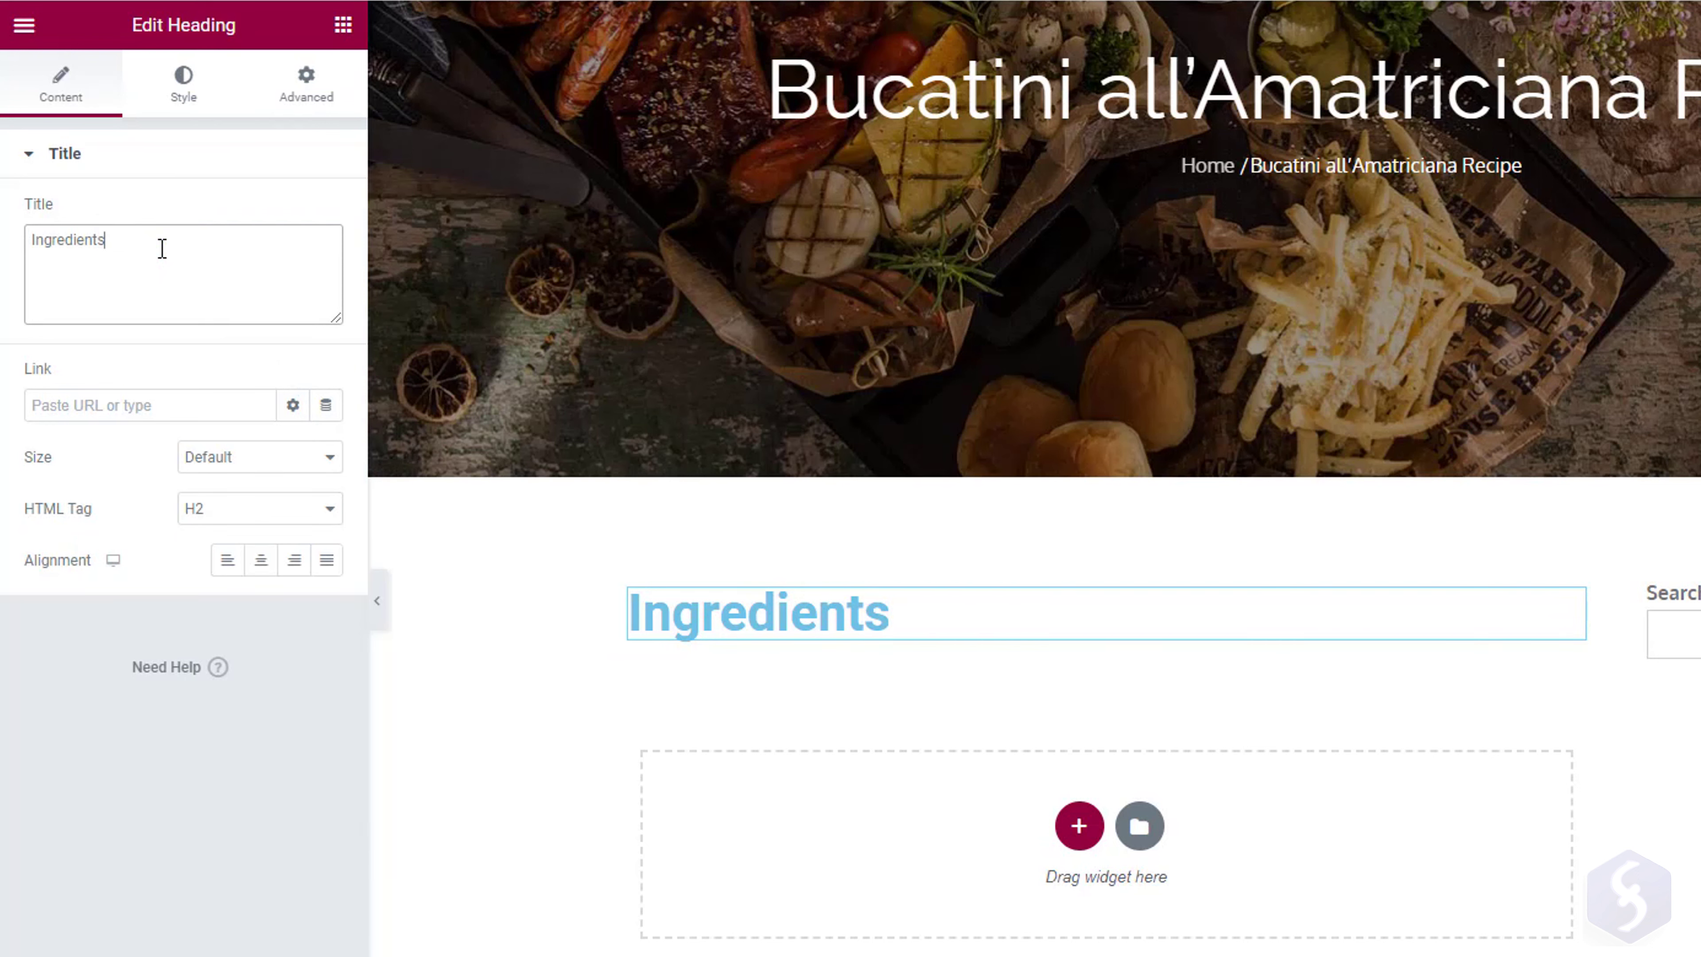
Try the heading's link, text colour, small size and left/center/right alignment, then turn alignment off.
click(189, 402)
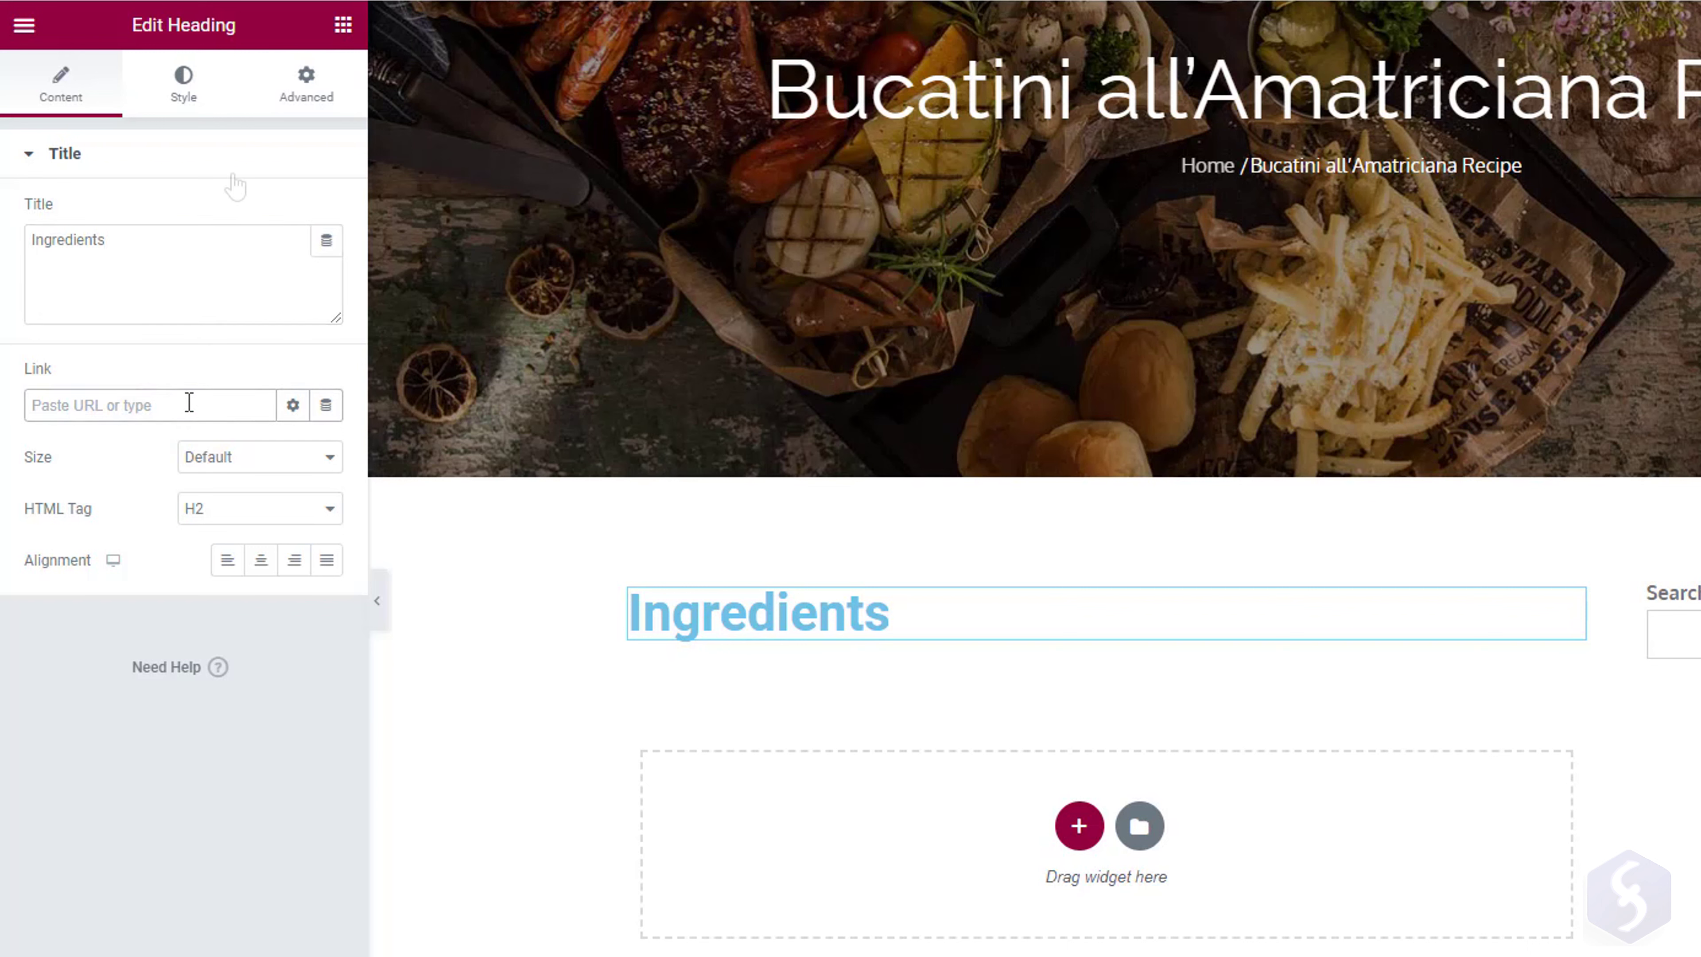
click(194, 79)
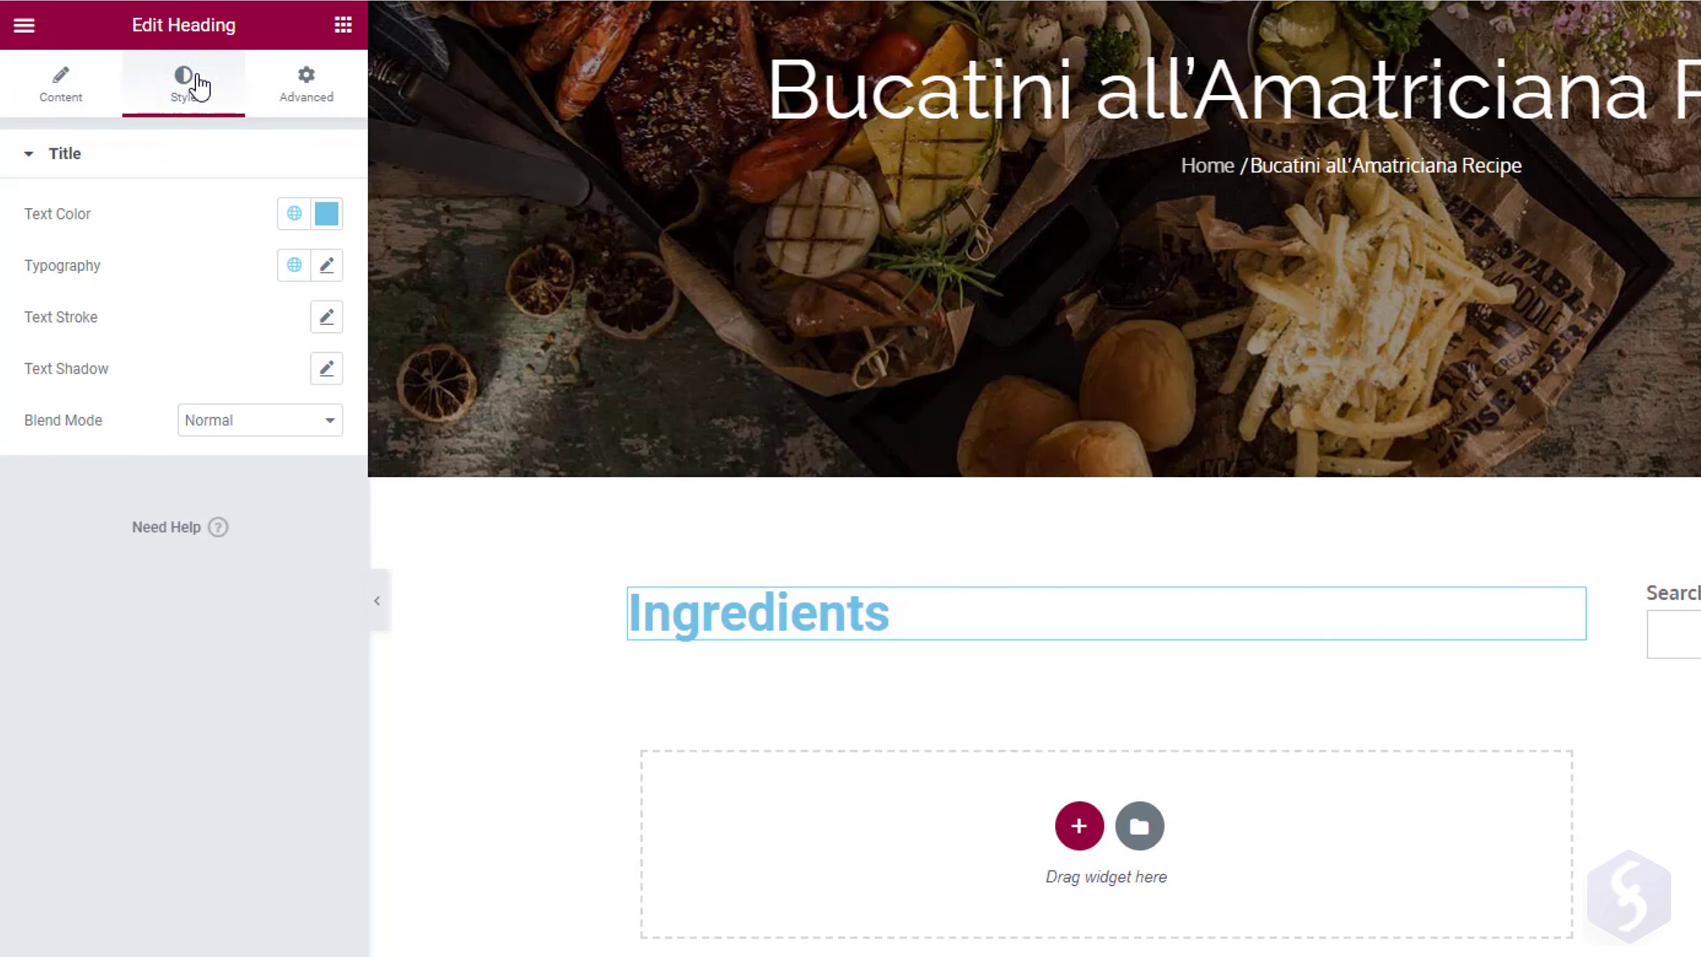
click(327, 214)
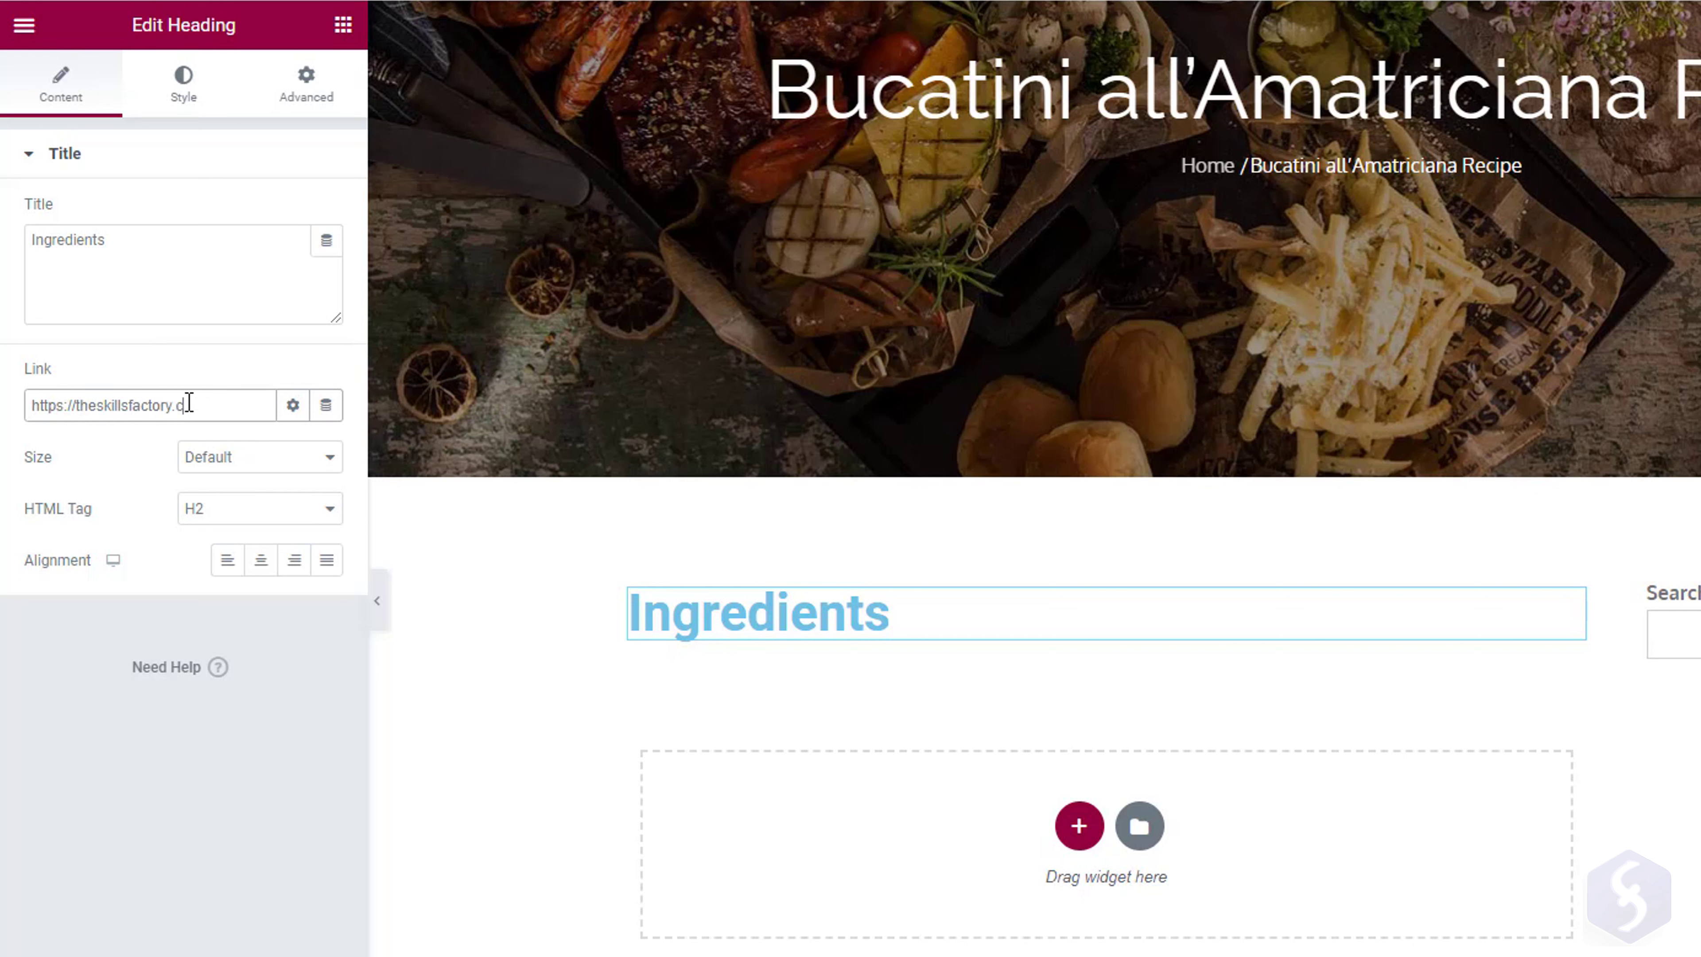
click(328, 461)
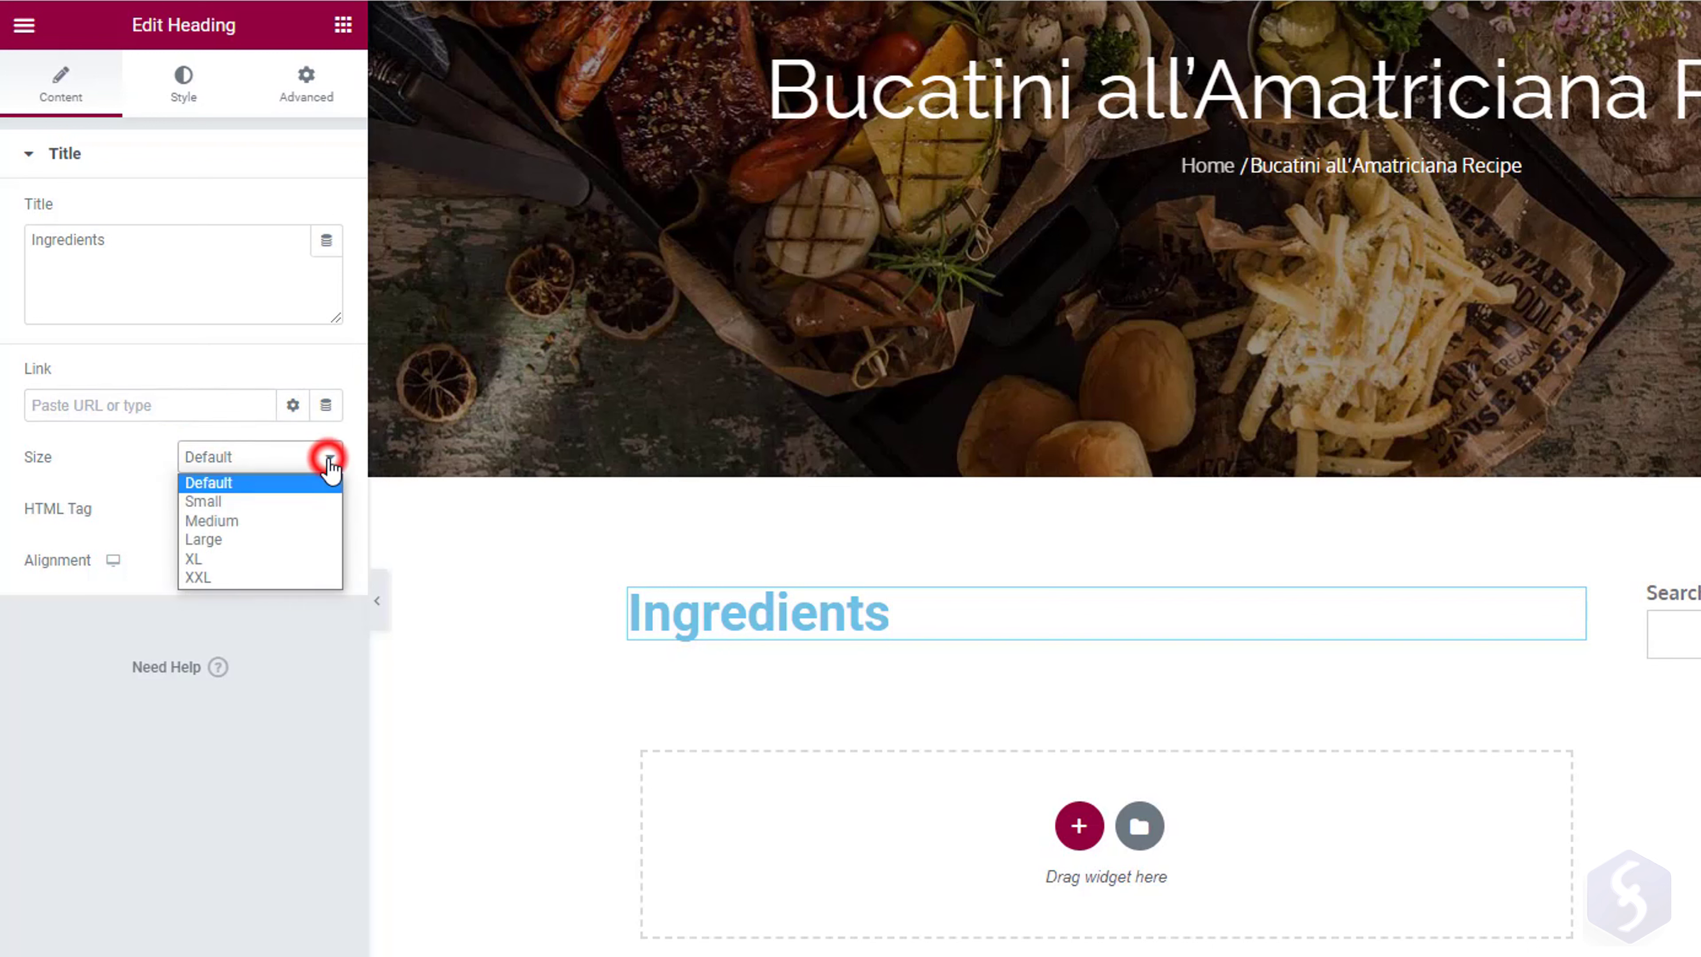
click(258, 496)
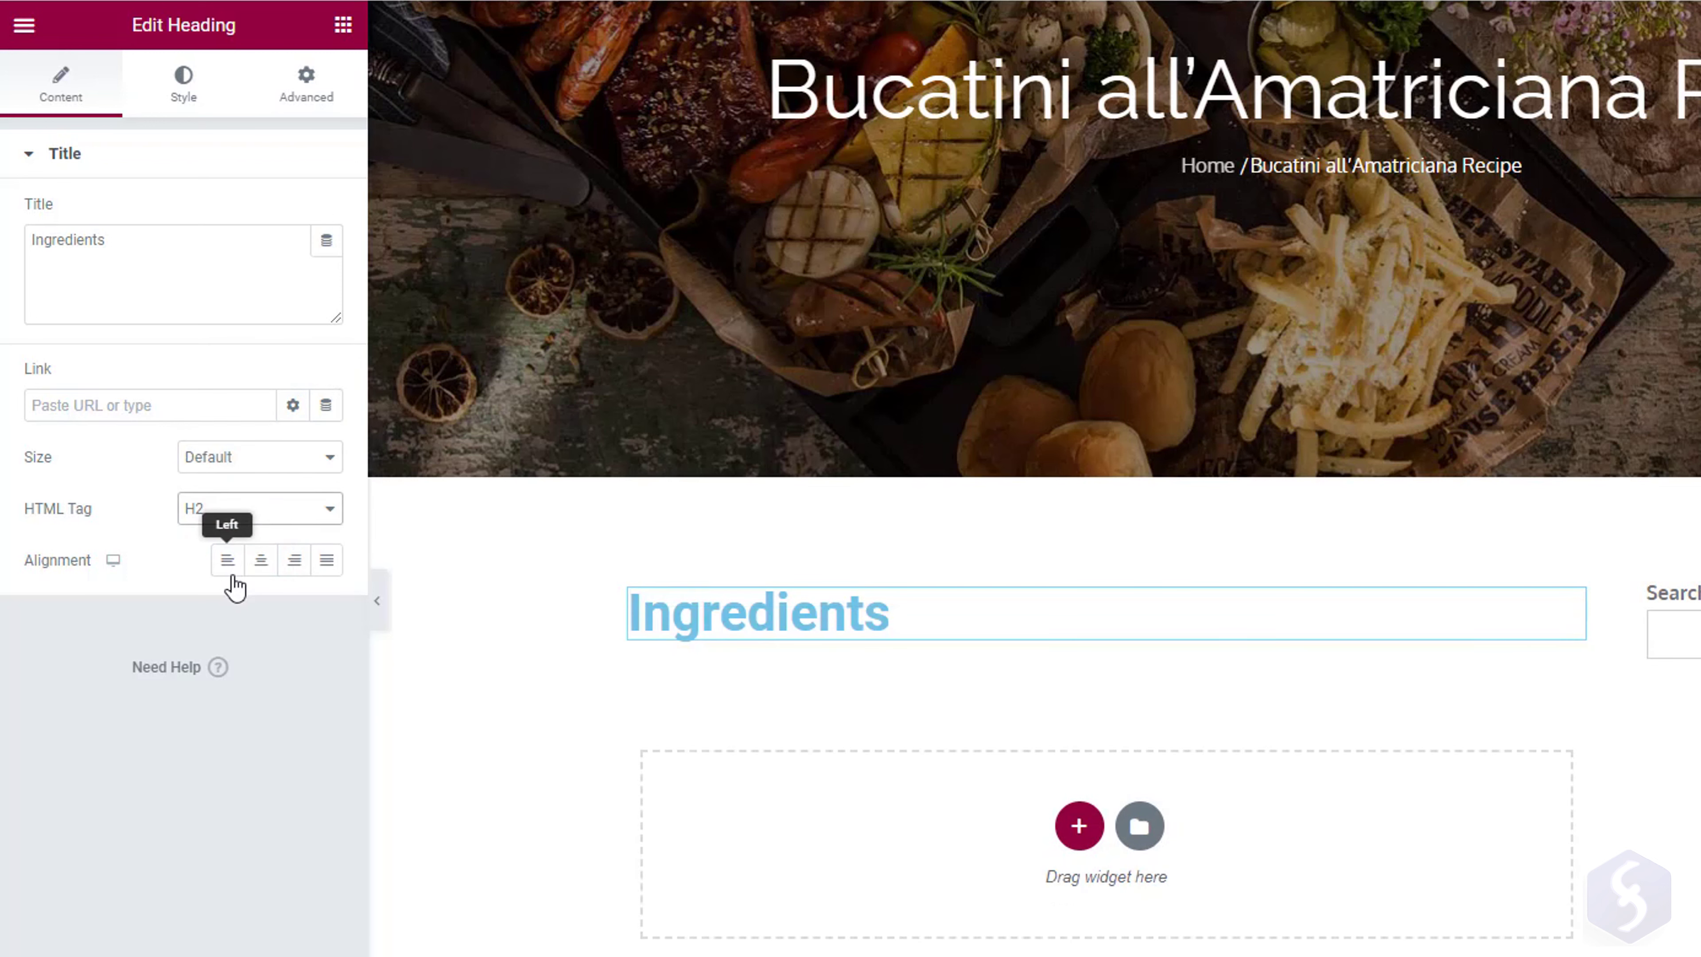
click(228, 561)
click(260, 563)
click(293, 563)
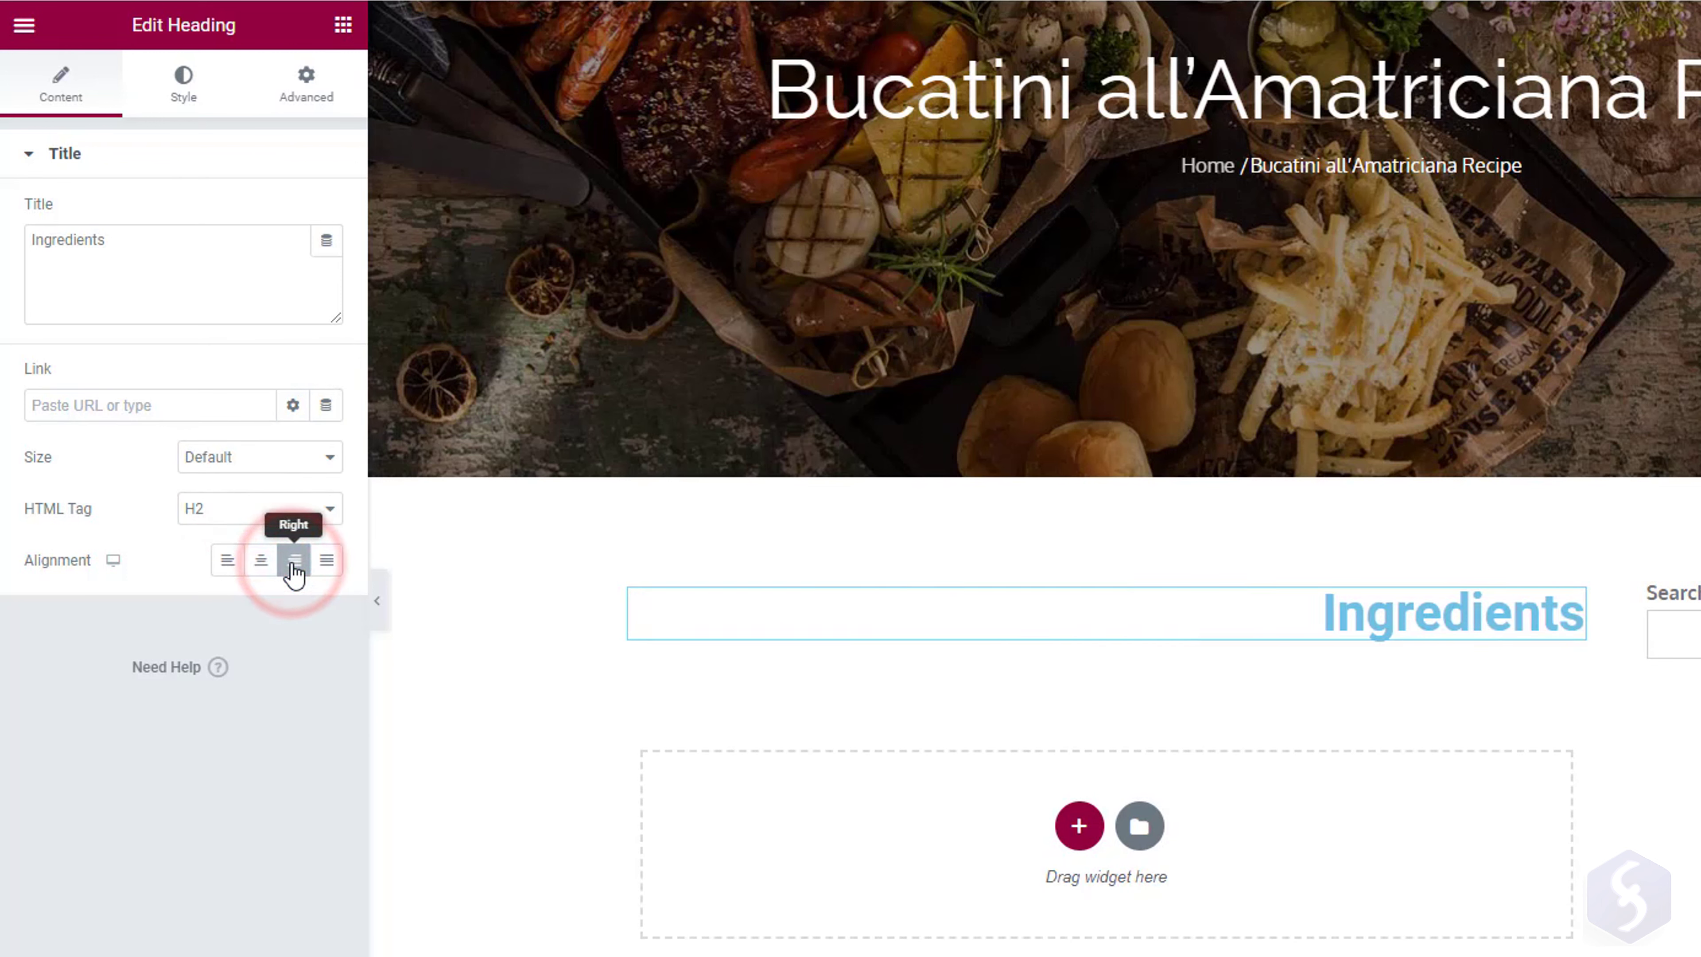
click(293, 564)
Shift the heading colour to light blue and apply the Secondary global font.
click(196, 83)
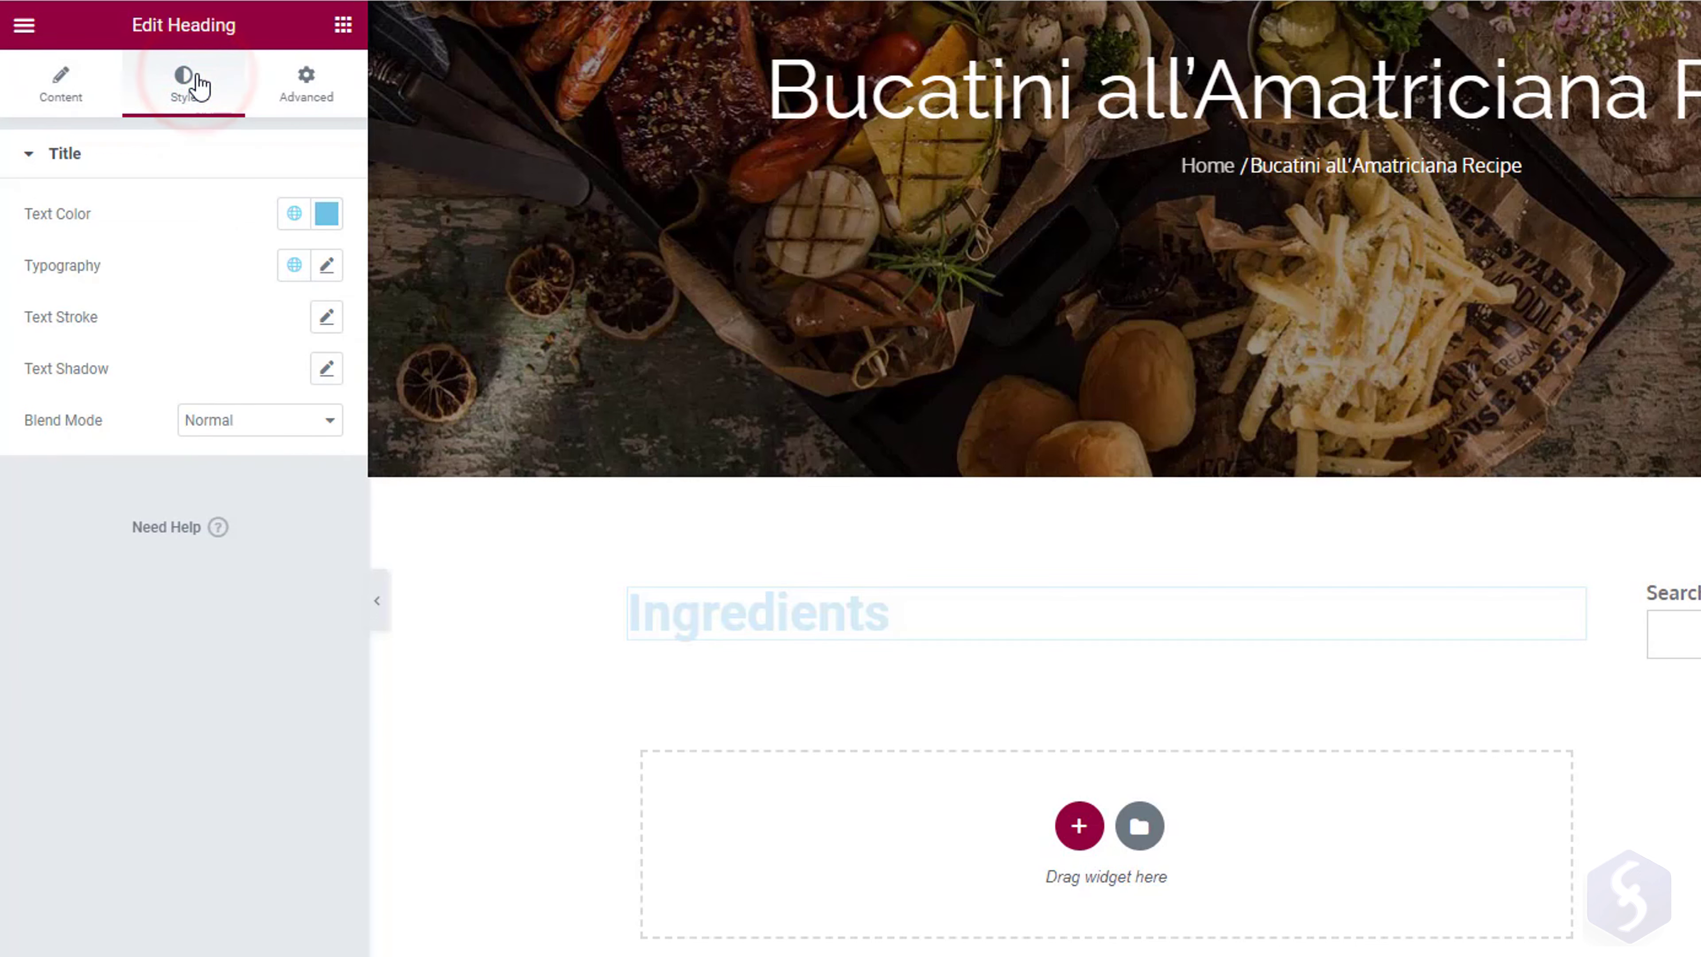
click(325, 214)
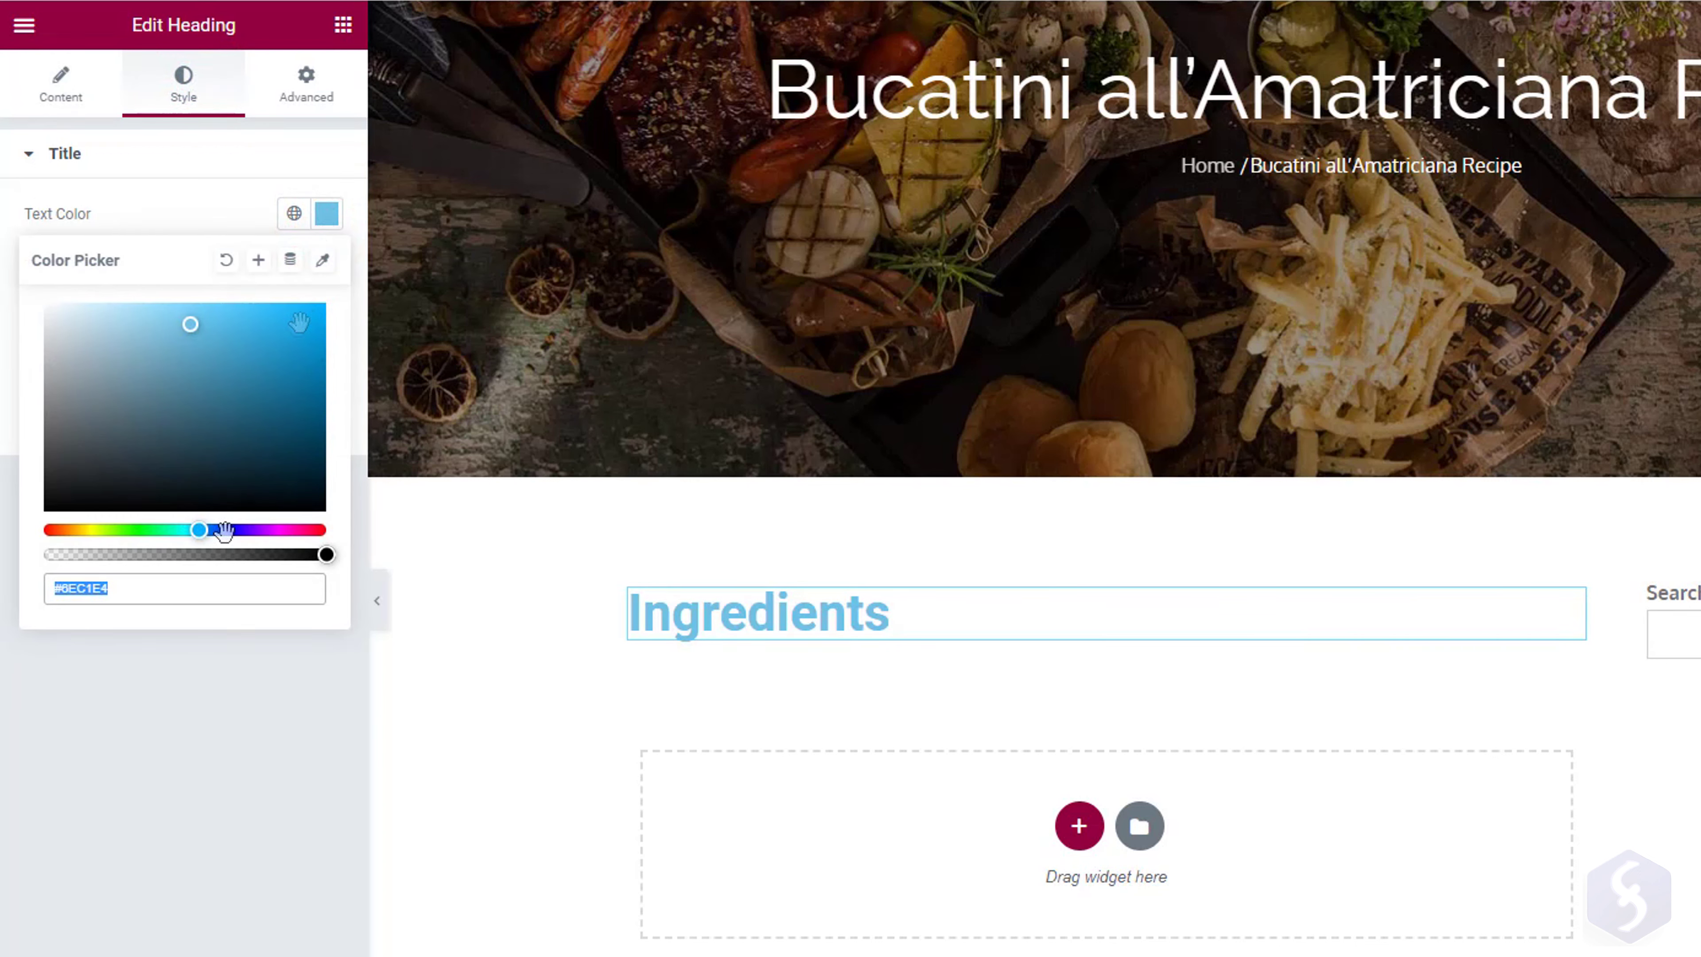
click(224, 531)
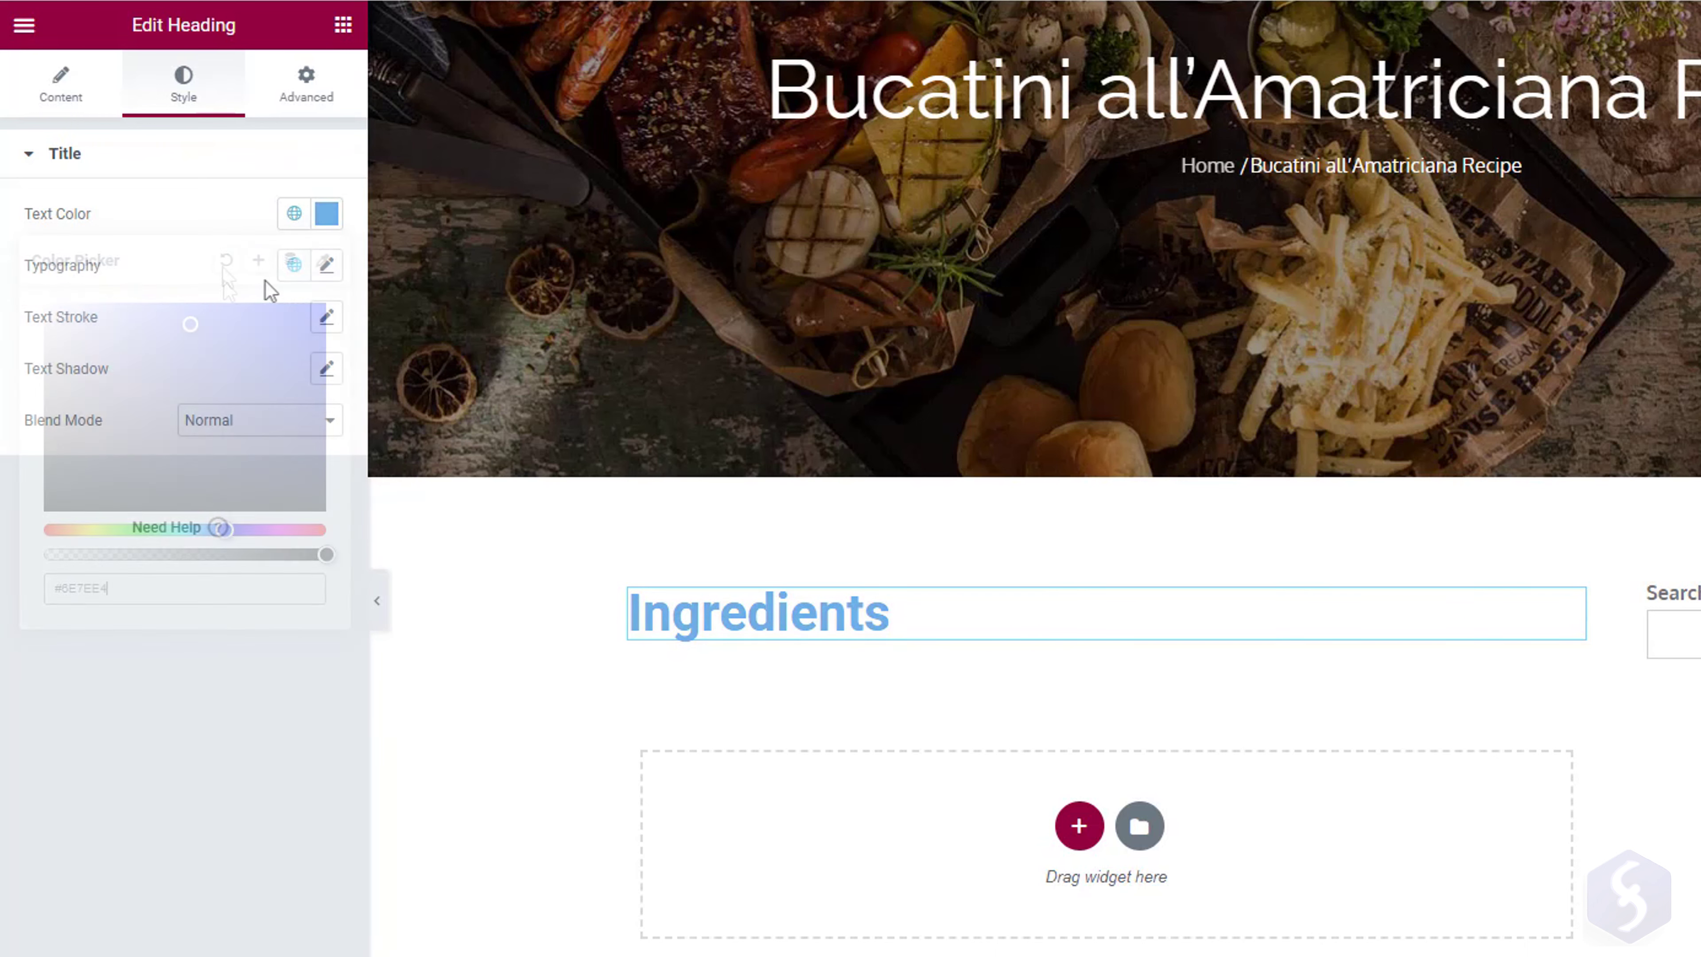
click(294, 266)
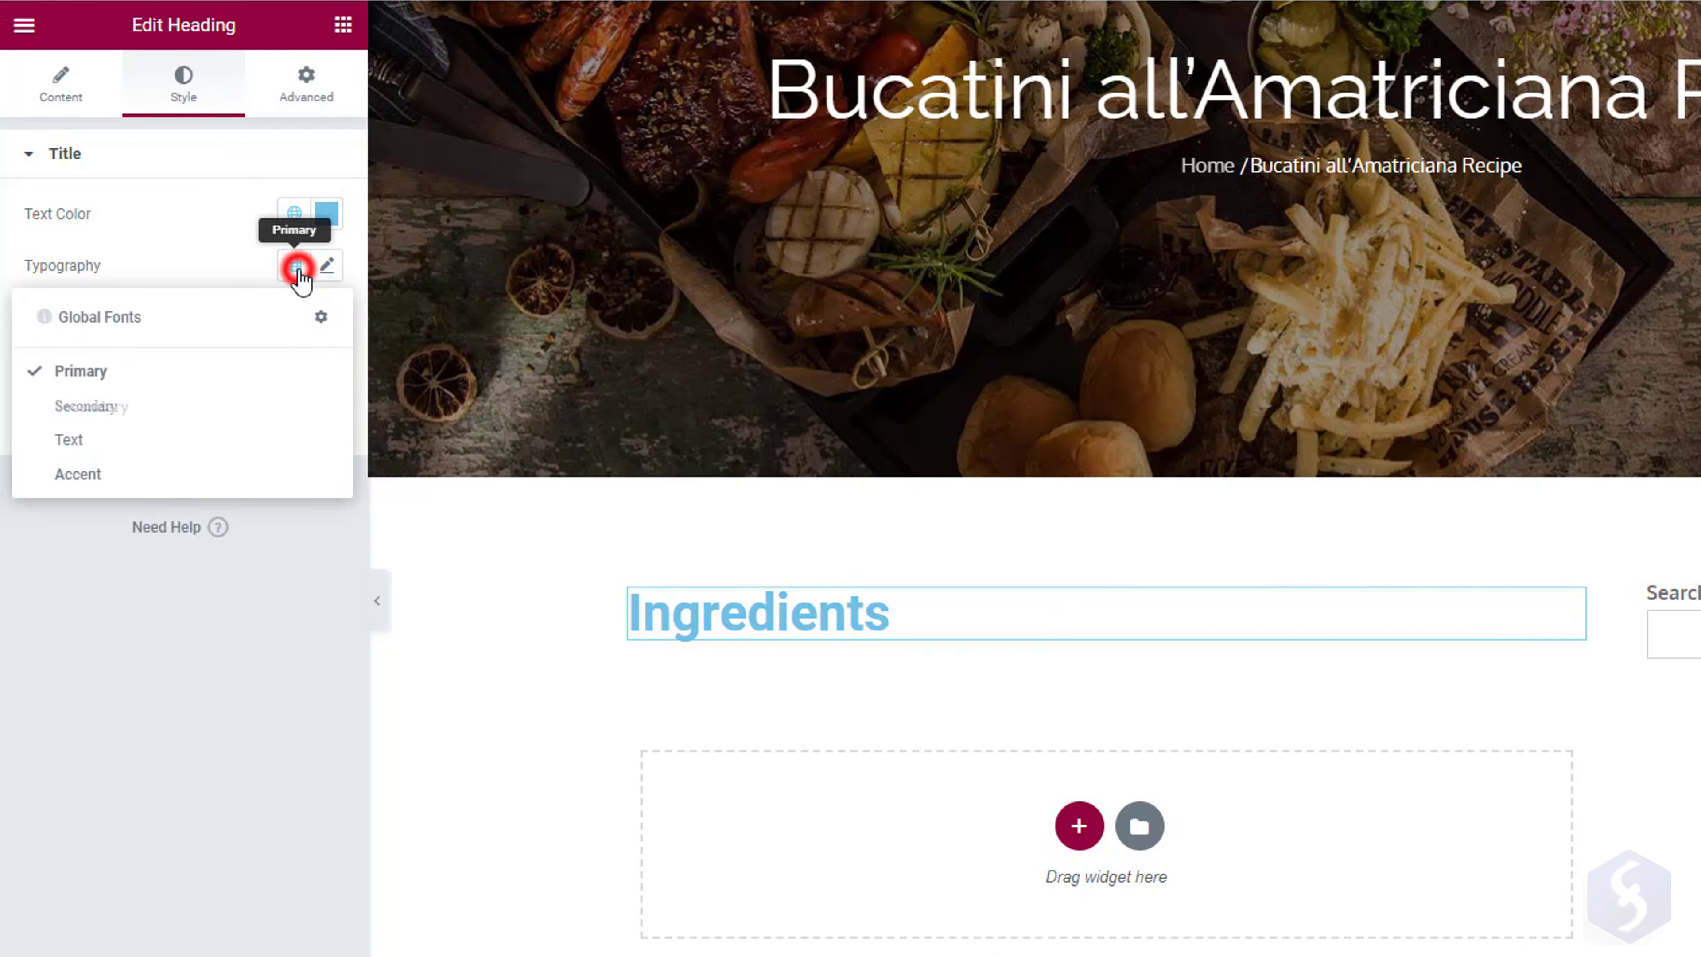
click(126, 405)
Adjust the heading's text stroke and give it a soft text shadow with blur 53.
click(326, 317)
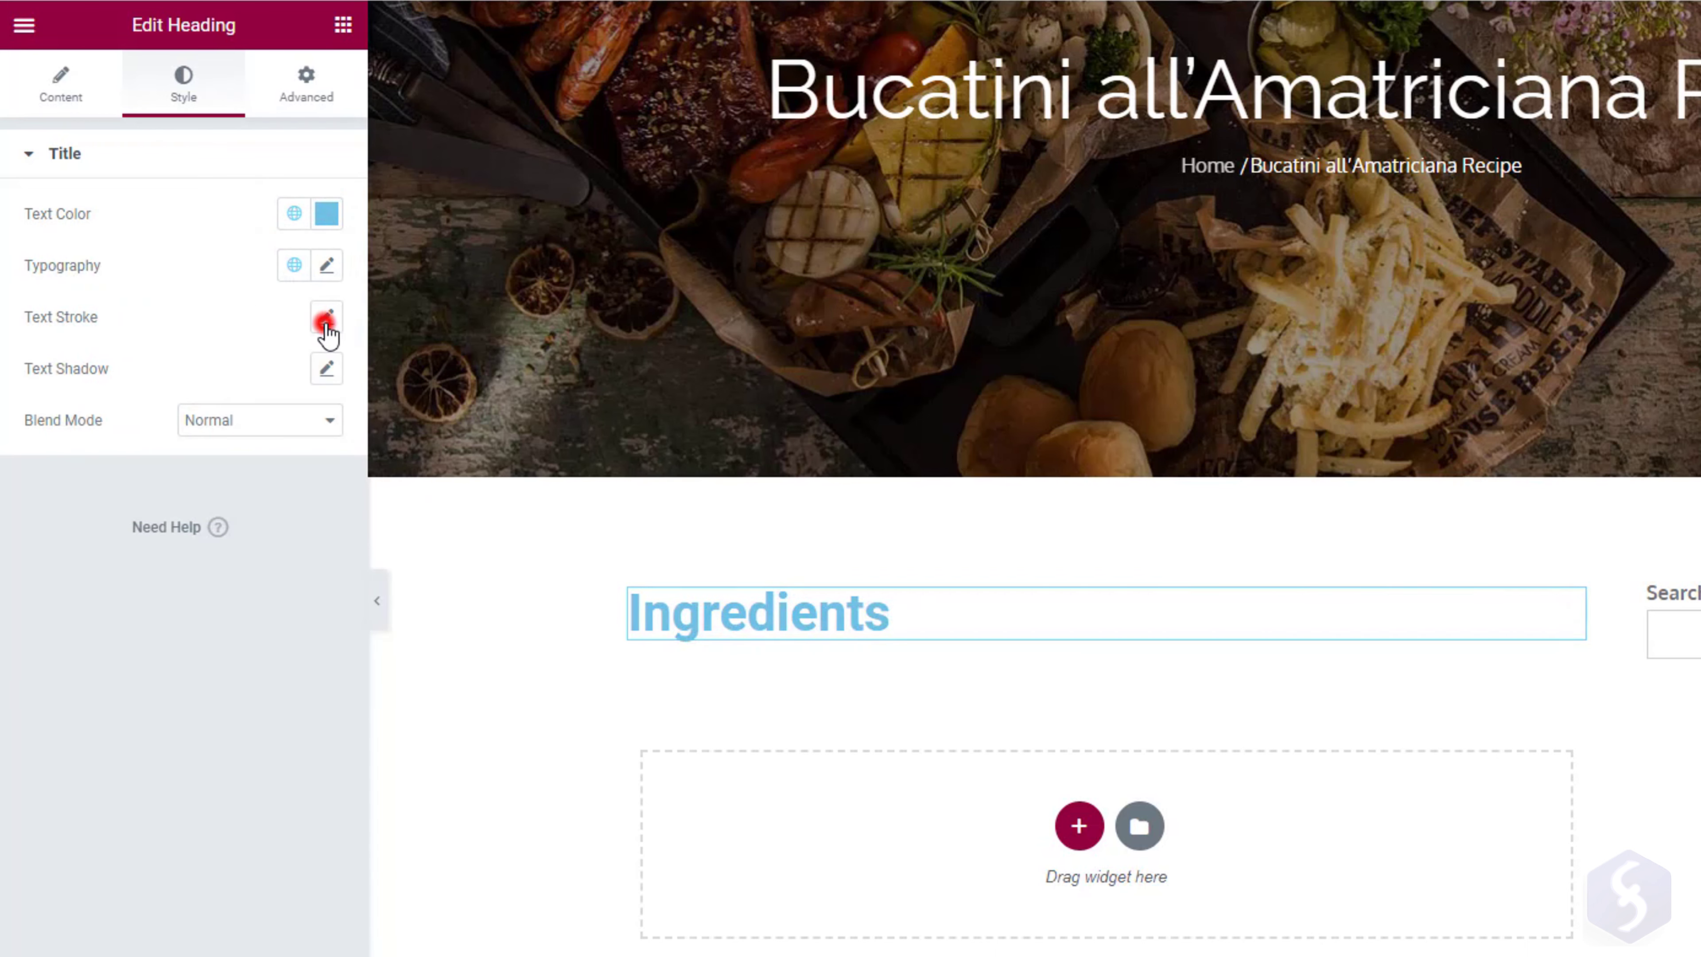
drag(43, 410, 105, 414)
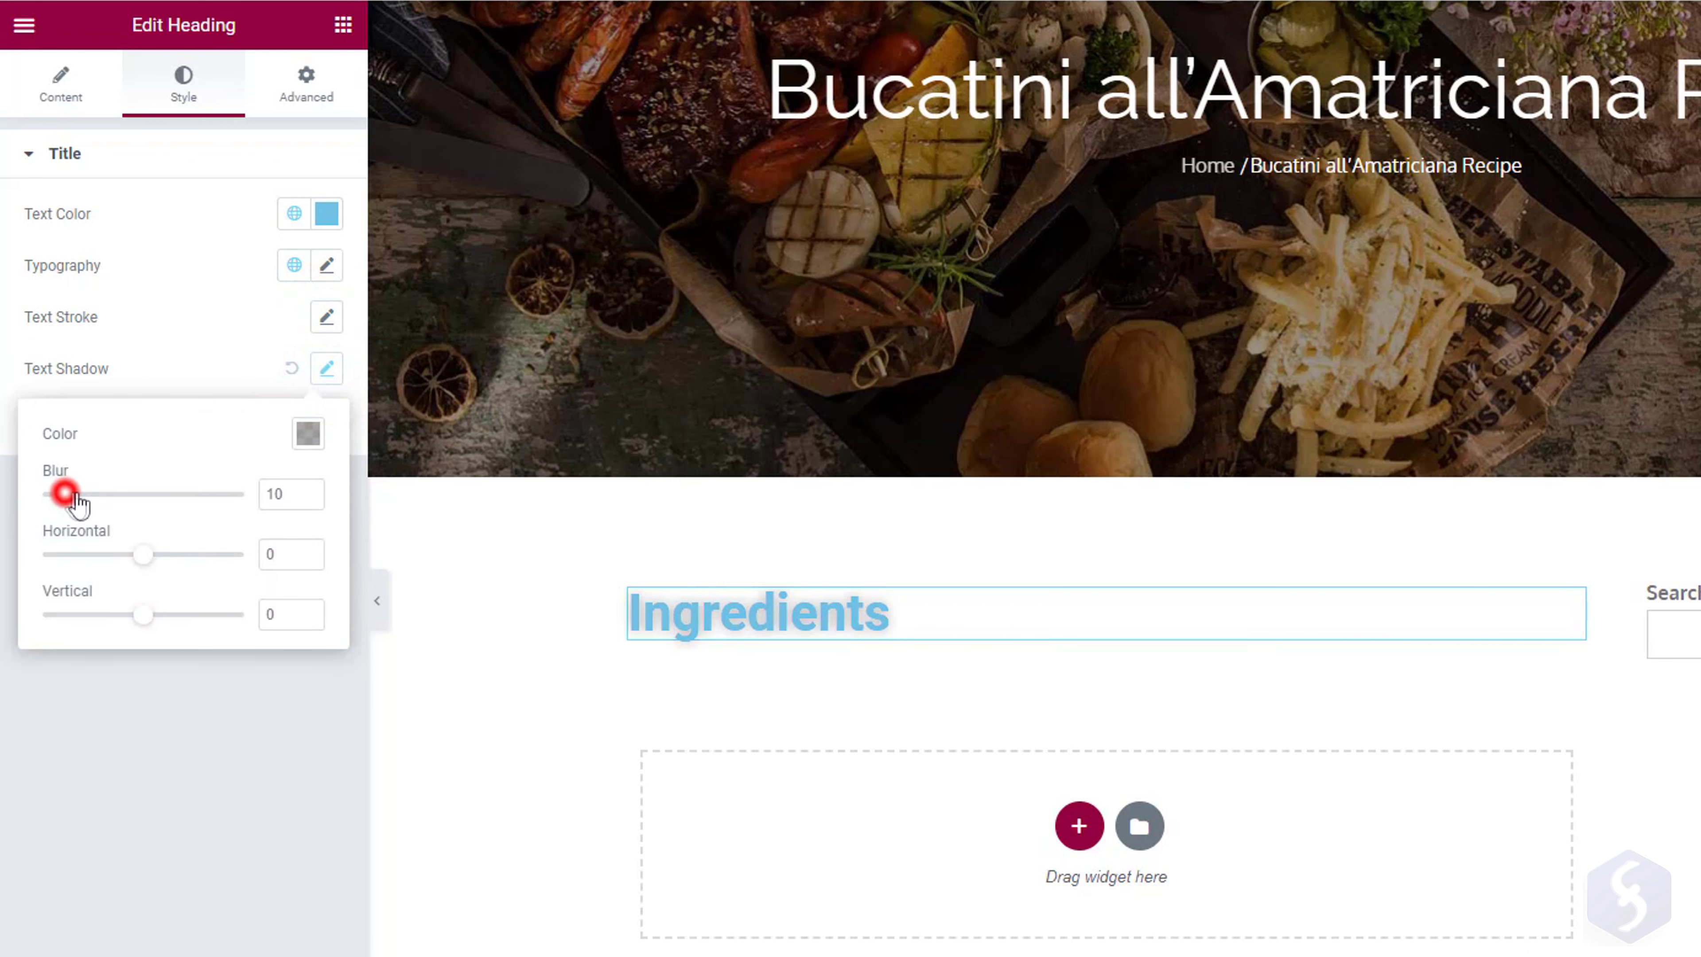
drag(64, 494, 148, 495)
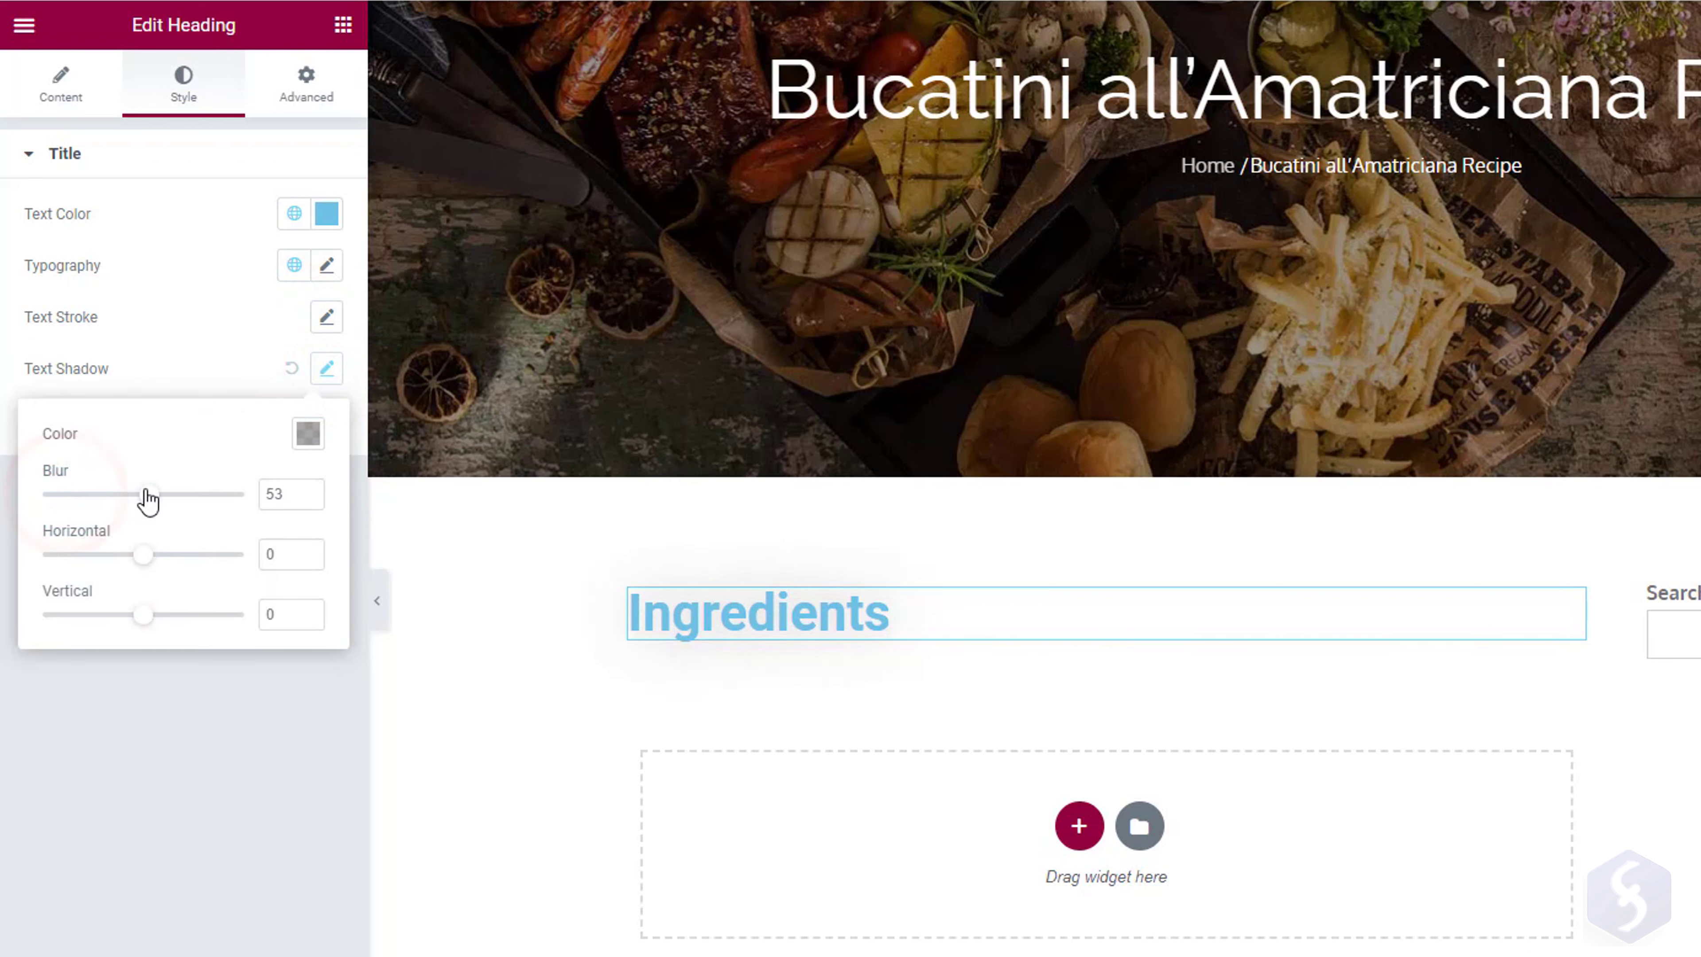
click(312, 100)
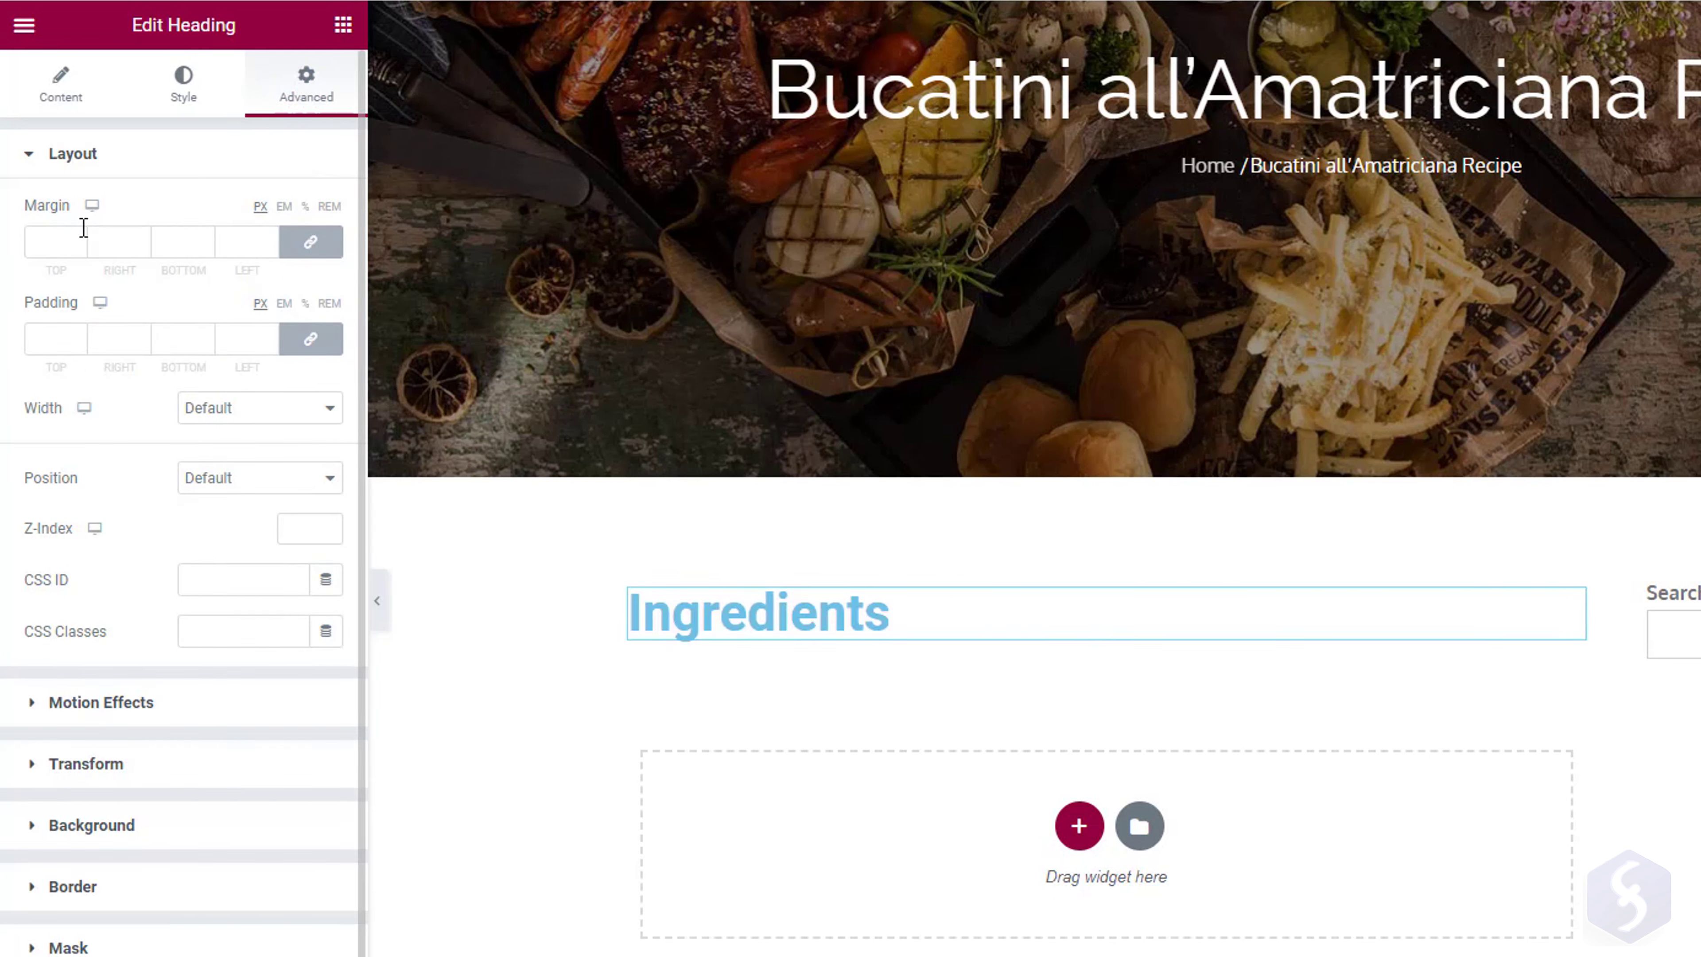
Experiment with margin 10 and padding values 15, 100 and 22, then undo back to no padding.
text(1)
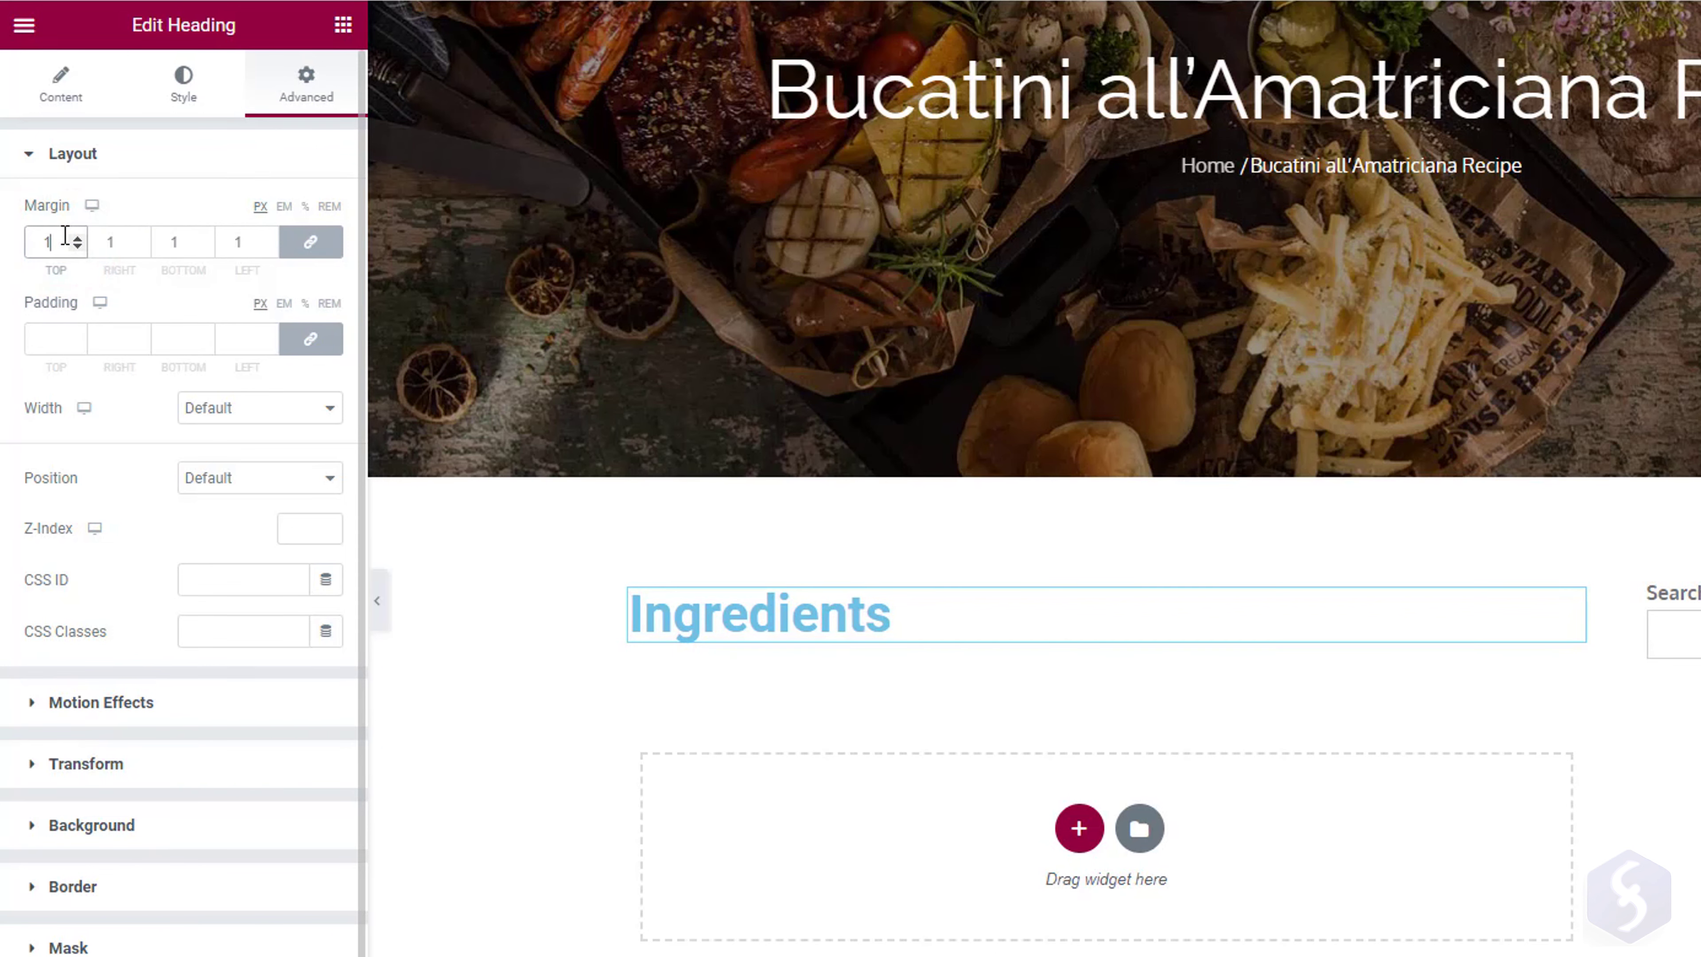
text(0)
scroll(836, 562, down, 1)
key(BackSpace)
key(BackSpace)
click(51, 334)
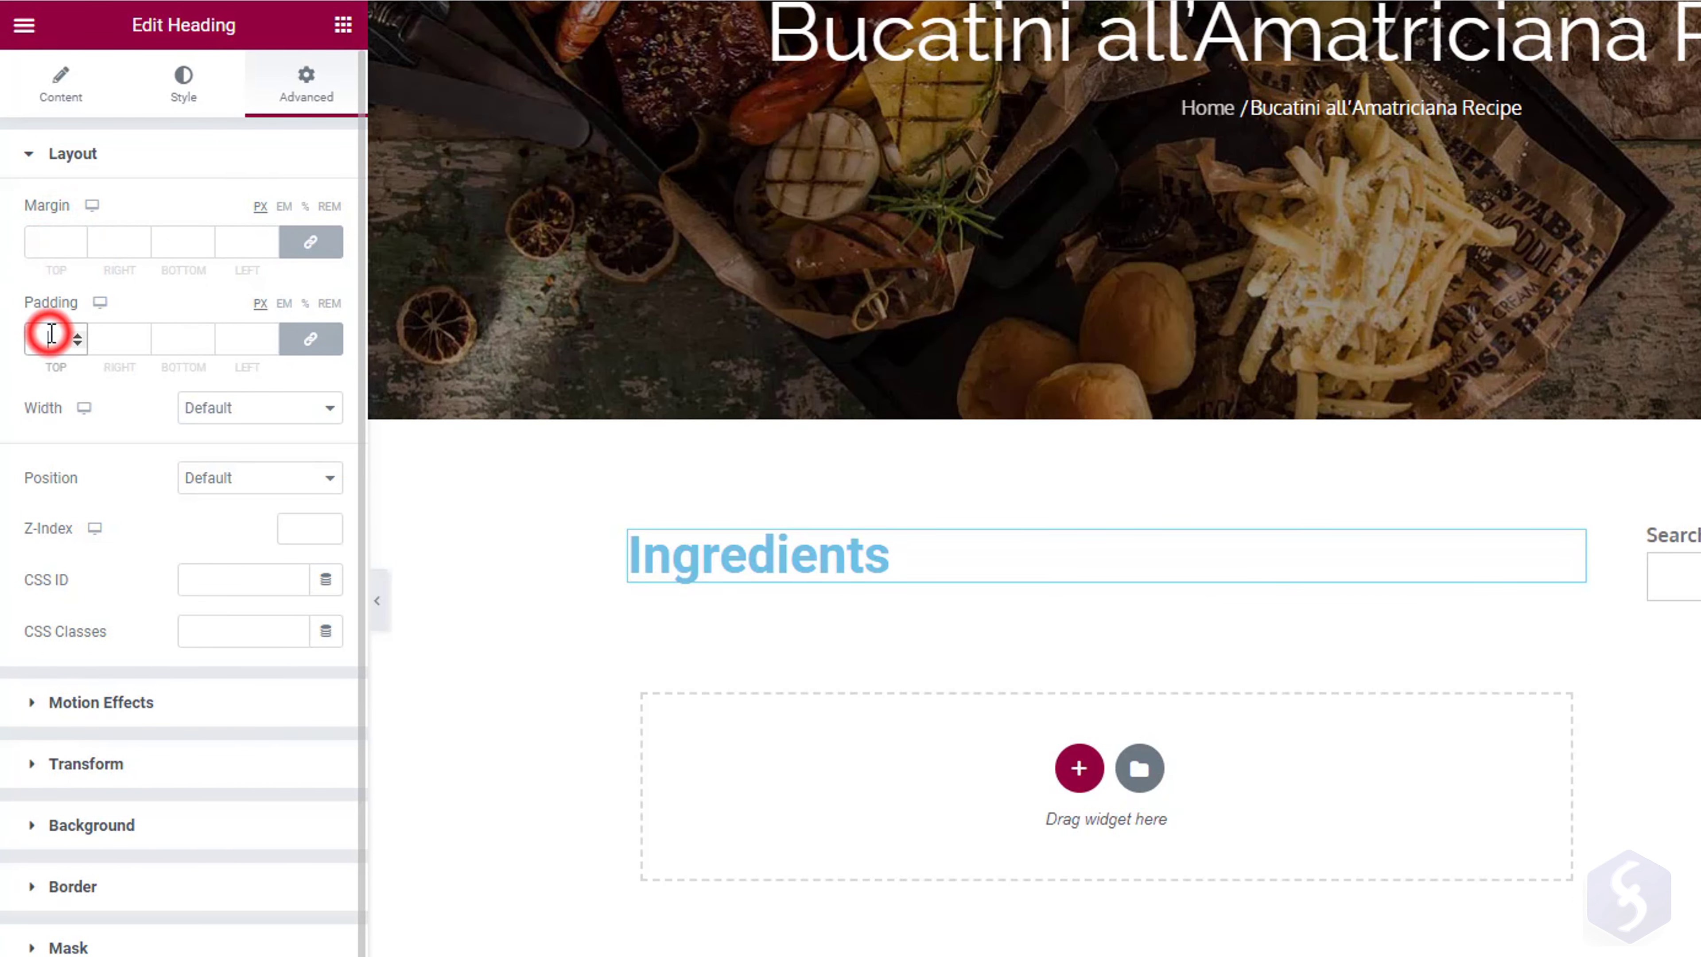
text(15)
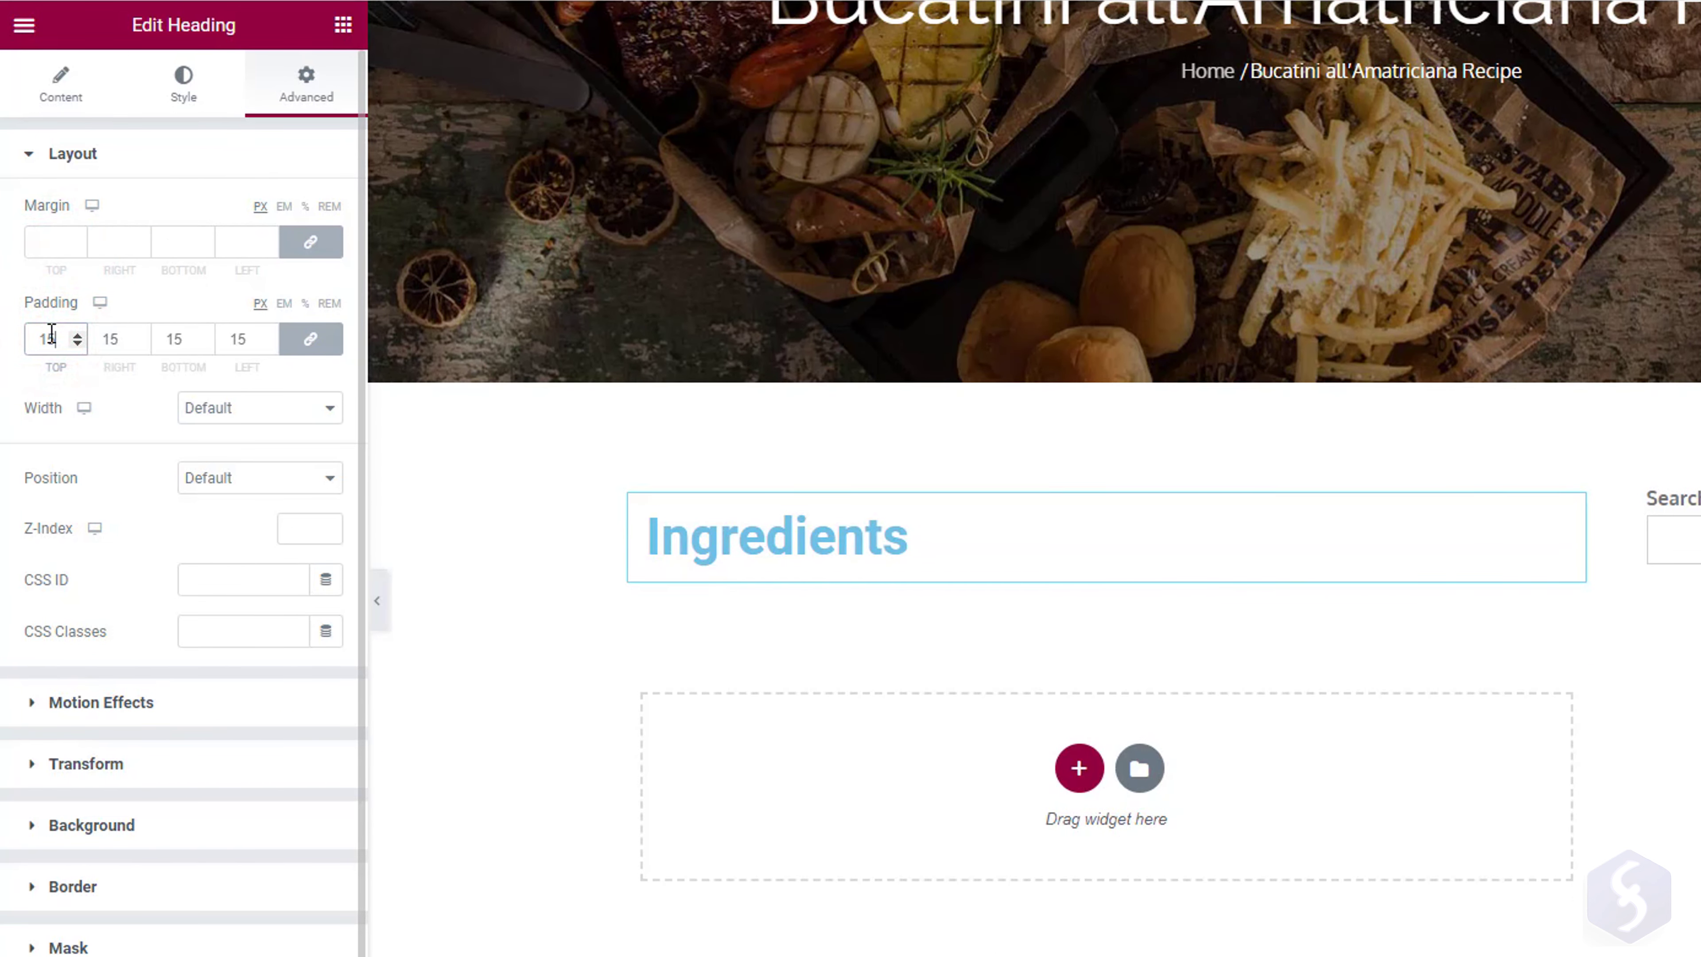
key(BackSpace)
key(BackSpace)
text(100)
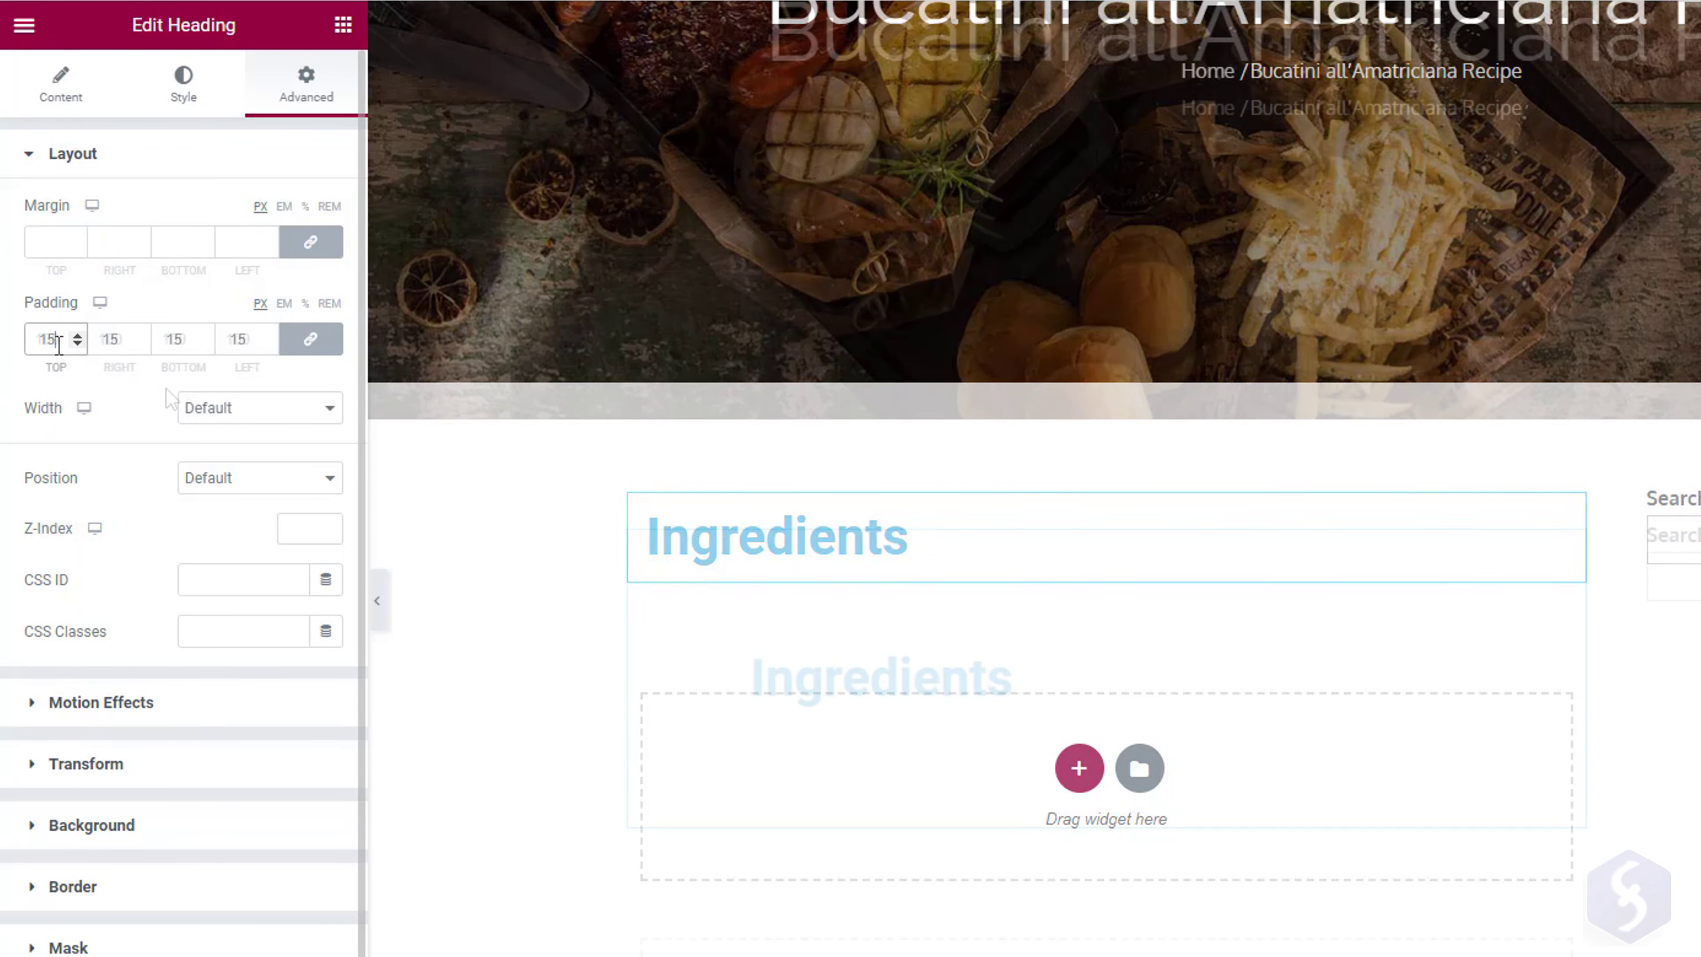
click(311, 340)
click(119, 340)
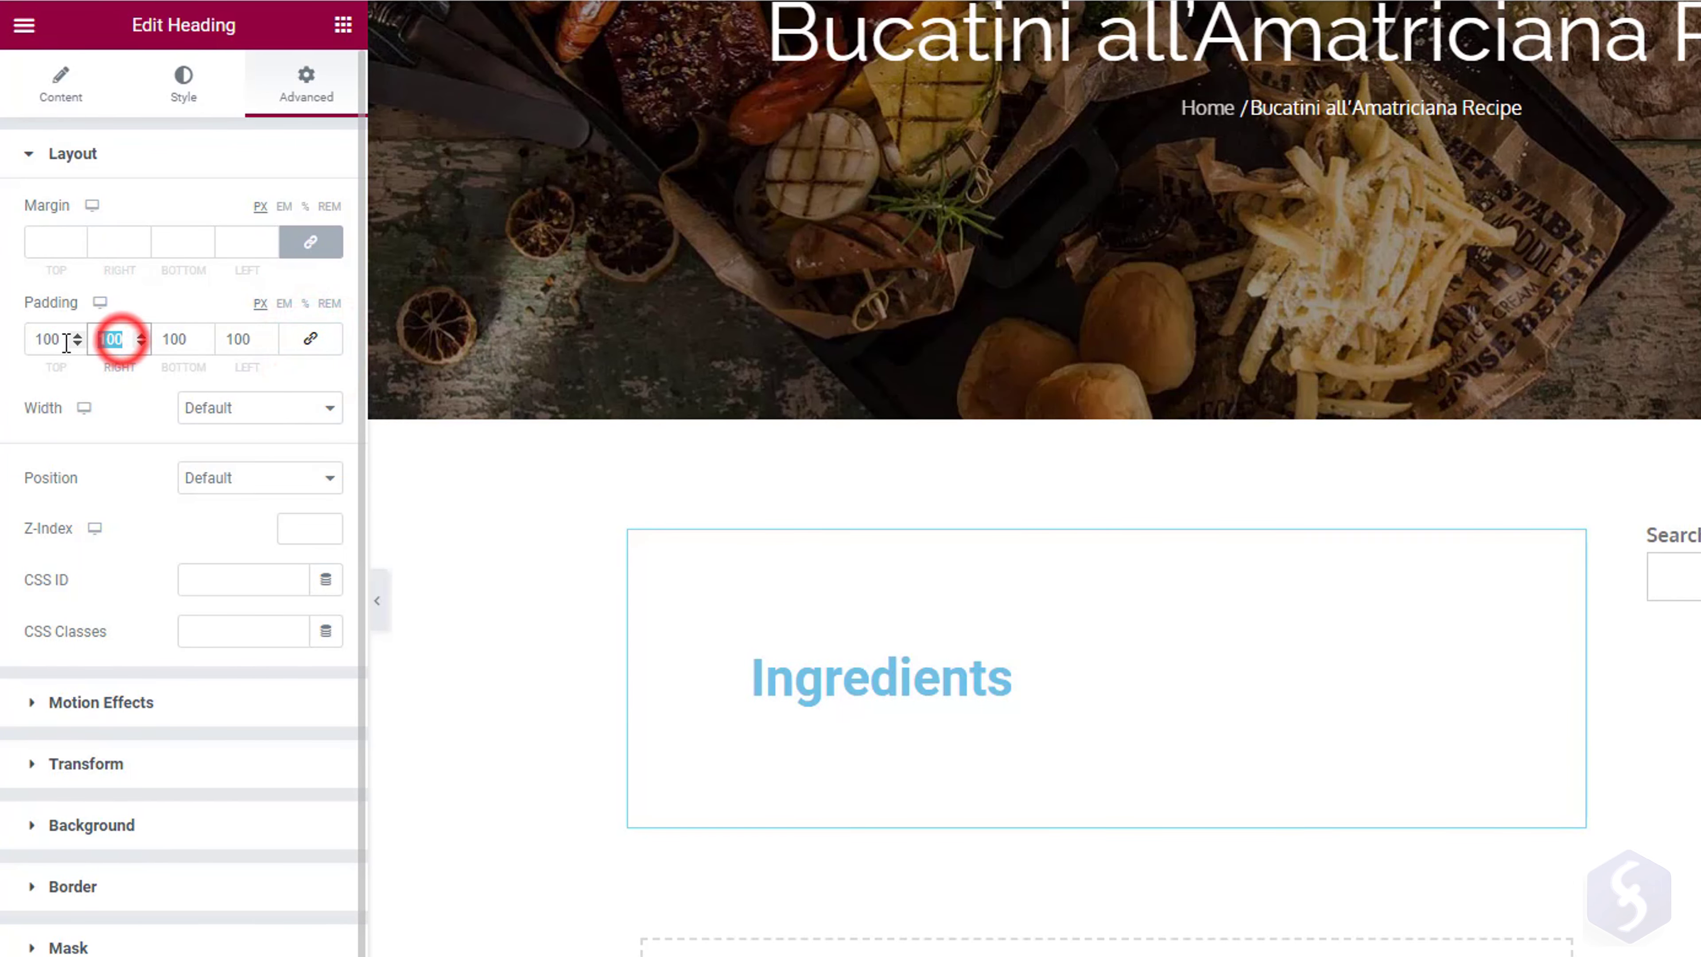
key(BackSpace)
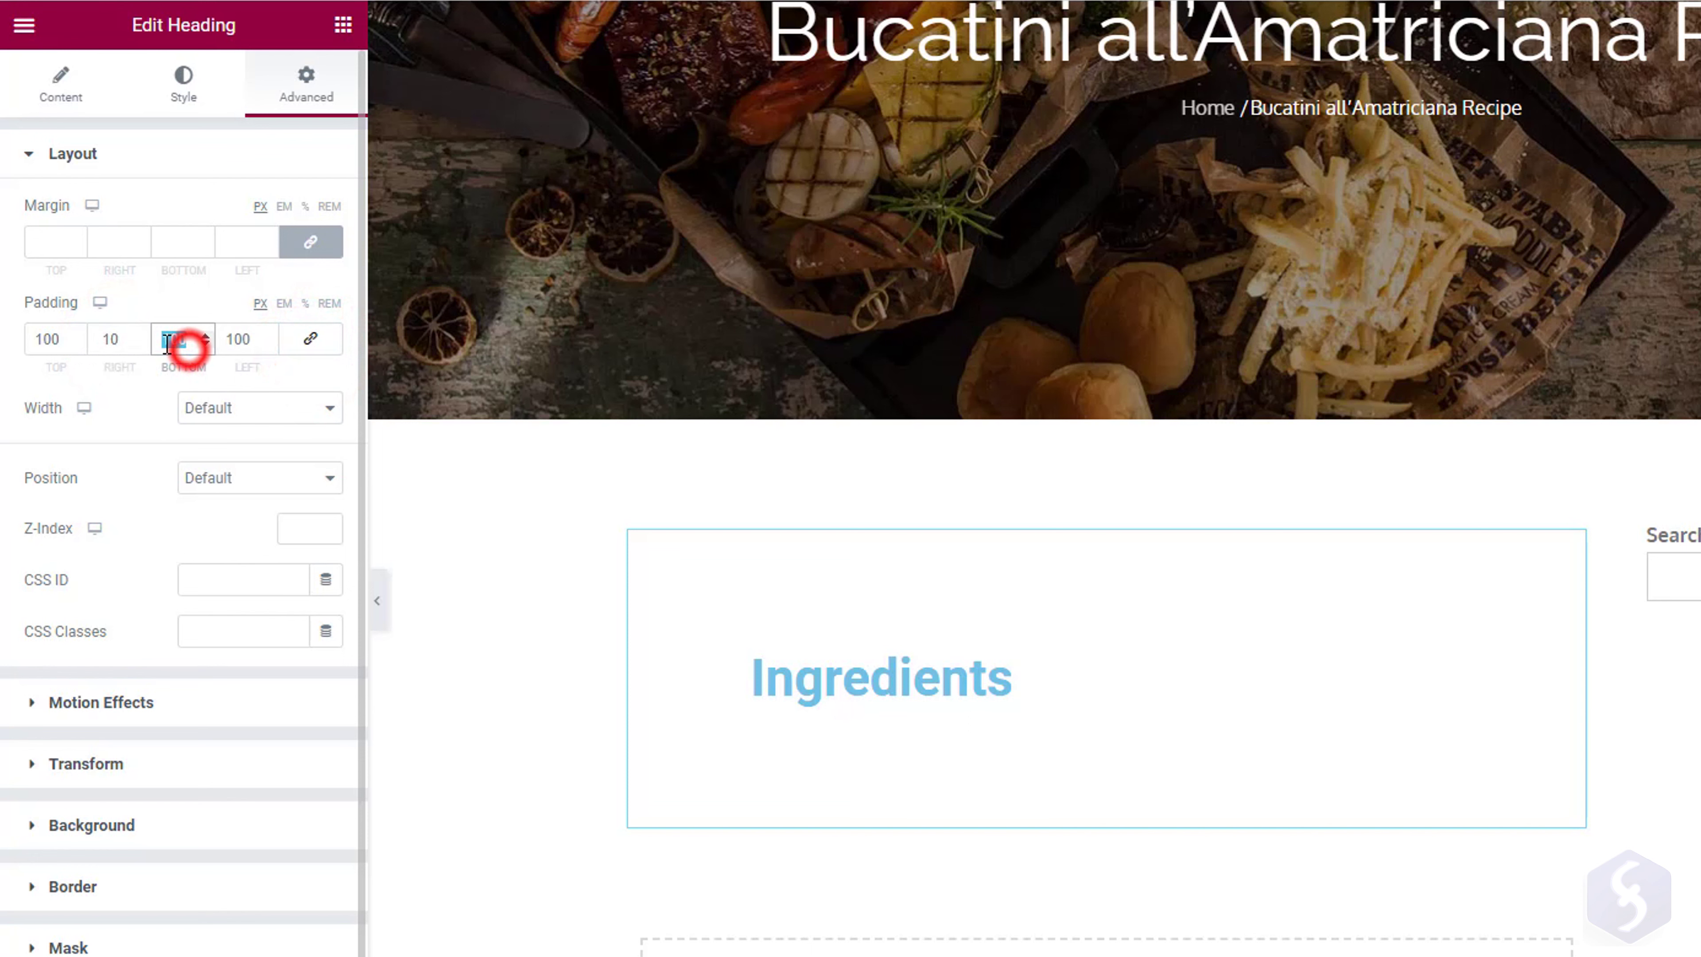
text(22)
key(ctrl+z)
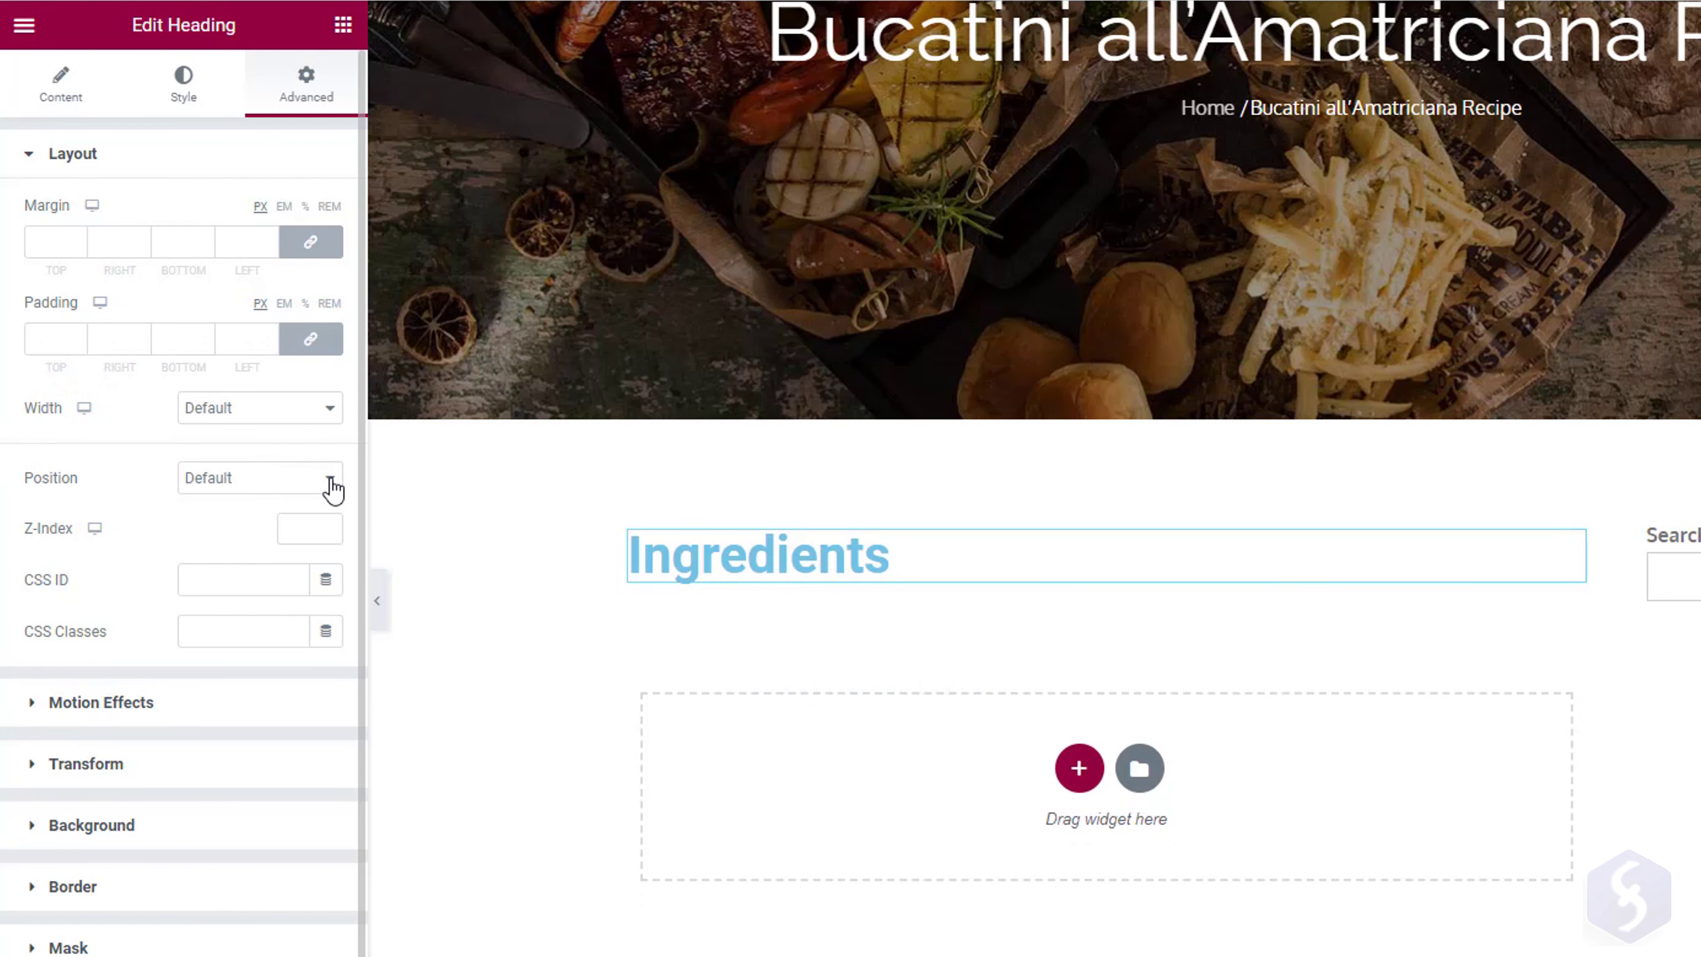
Try absolute positioning for the heading, revert to default, and select the CSS ID field.
click(329, 478)
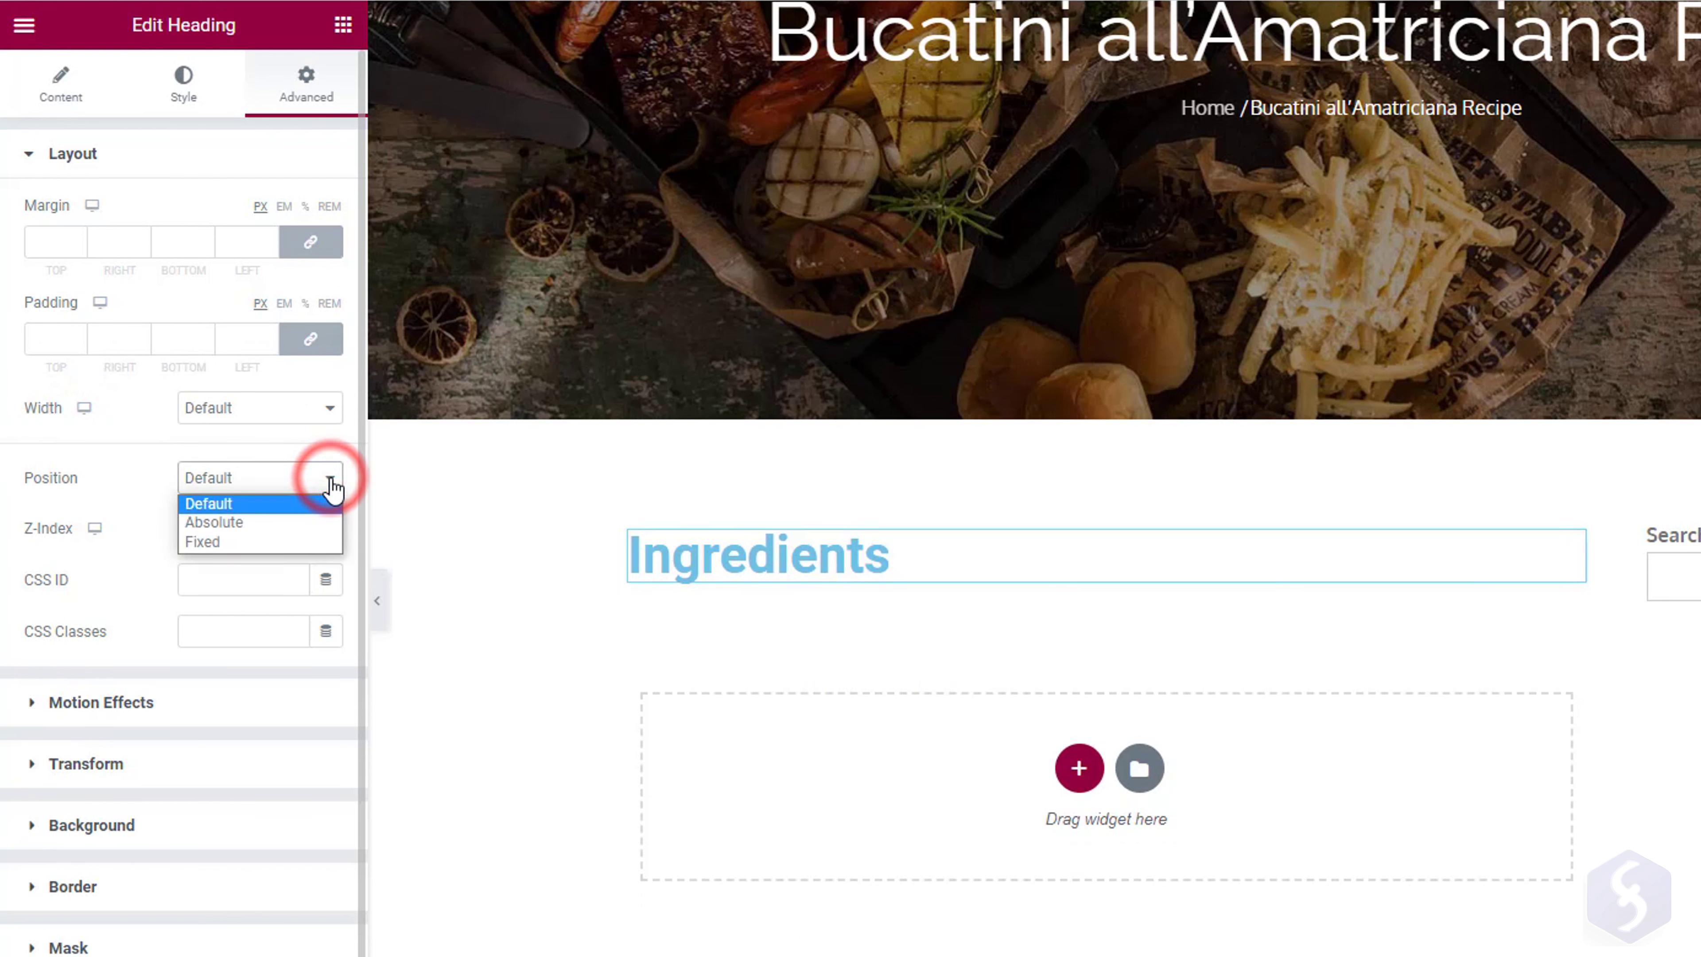
click(285, 523)
key(ctrl+z)
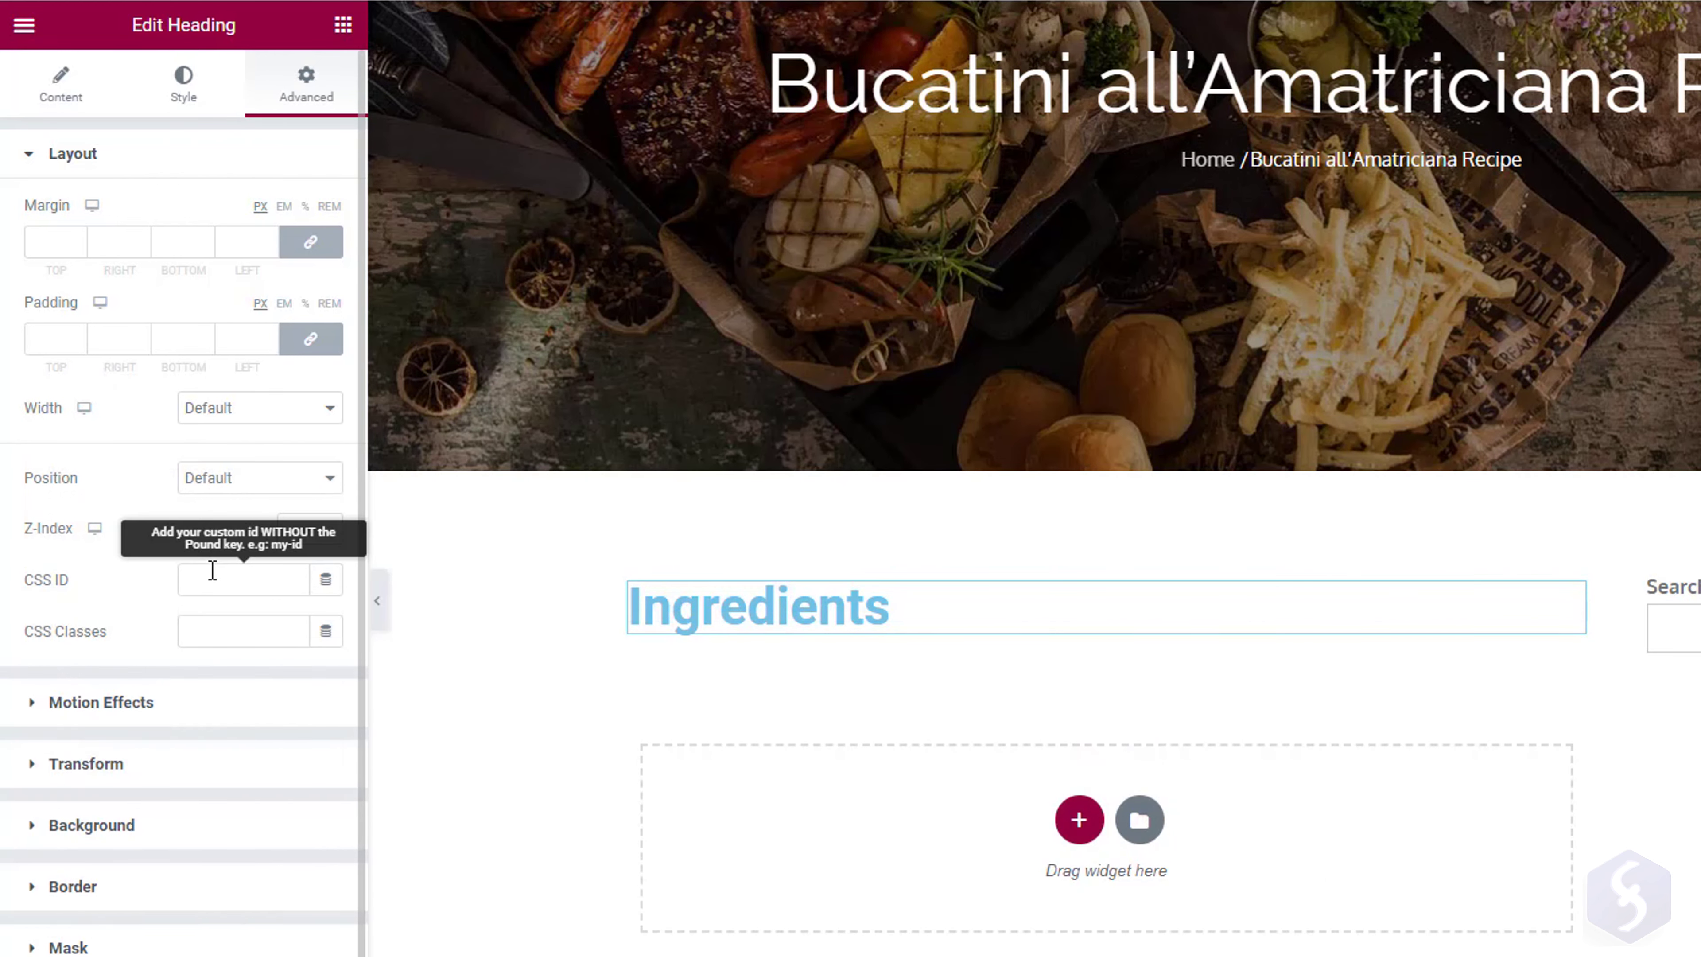
click(211, 574)
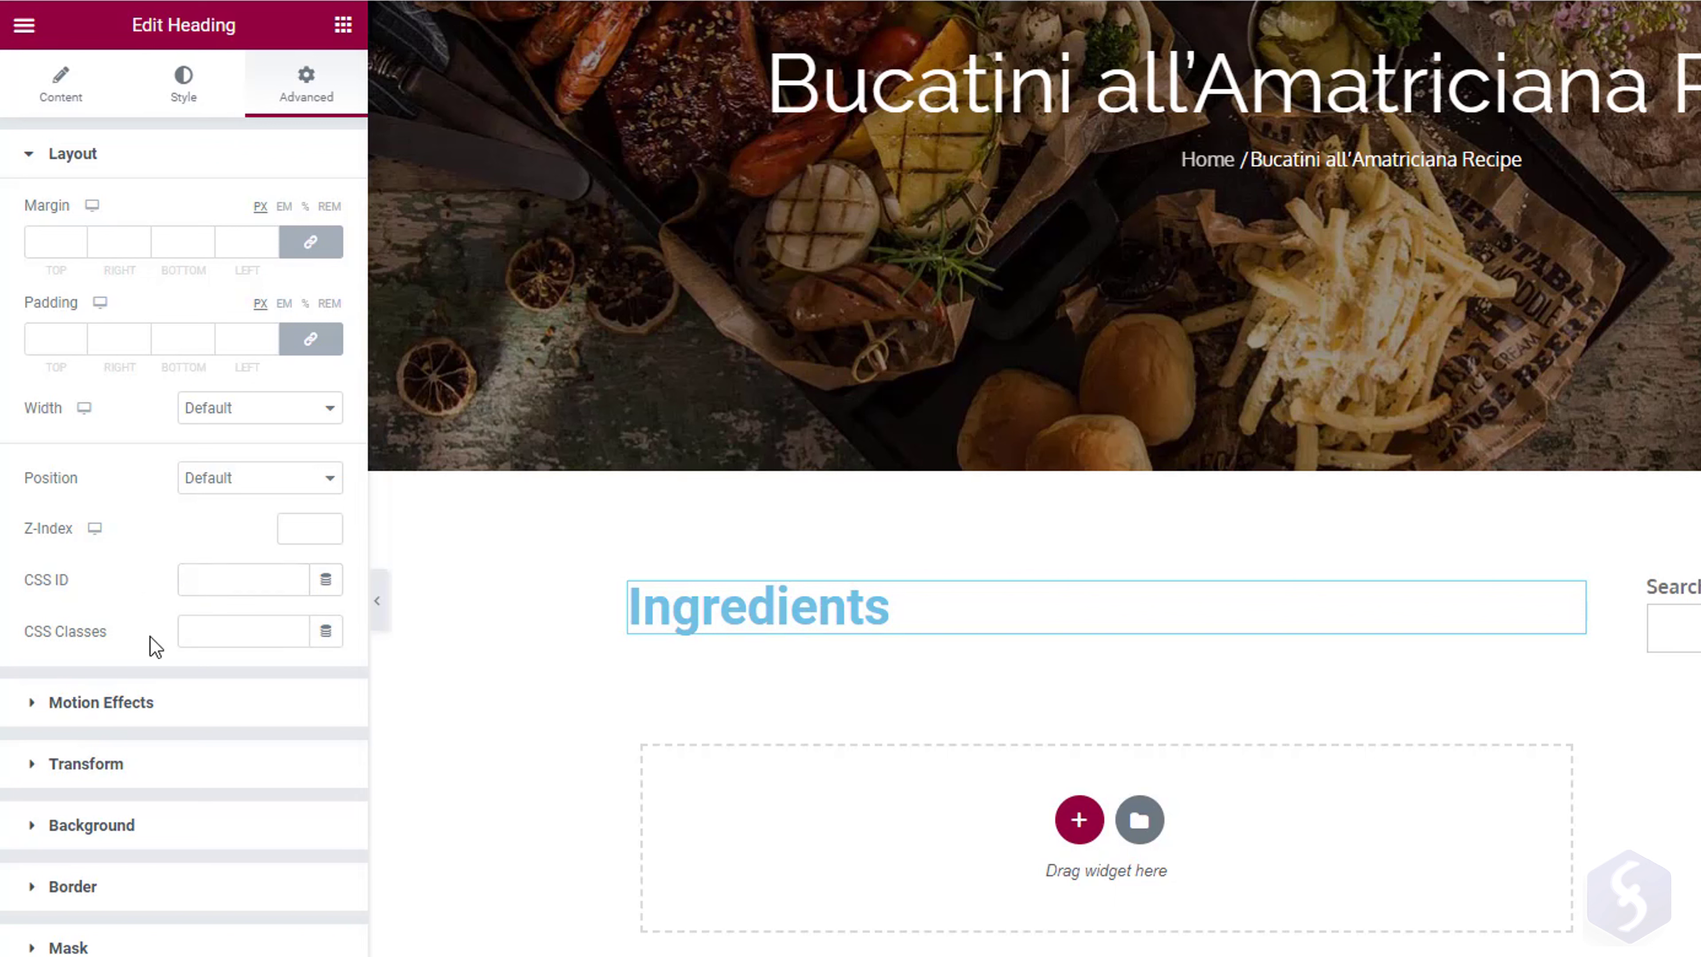
Set the Ingredients heading's entrance animation to Slide In Down.
click(208, 702)
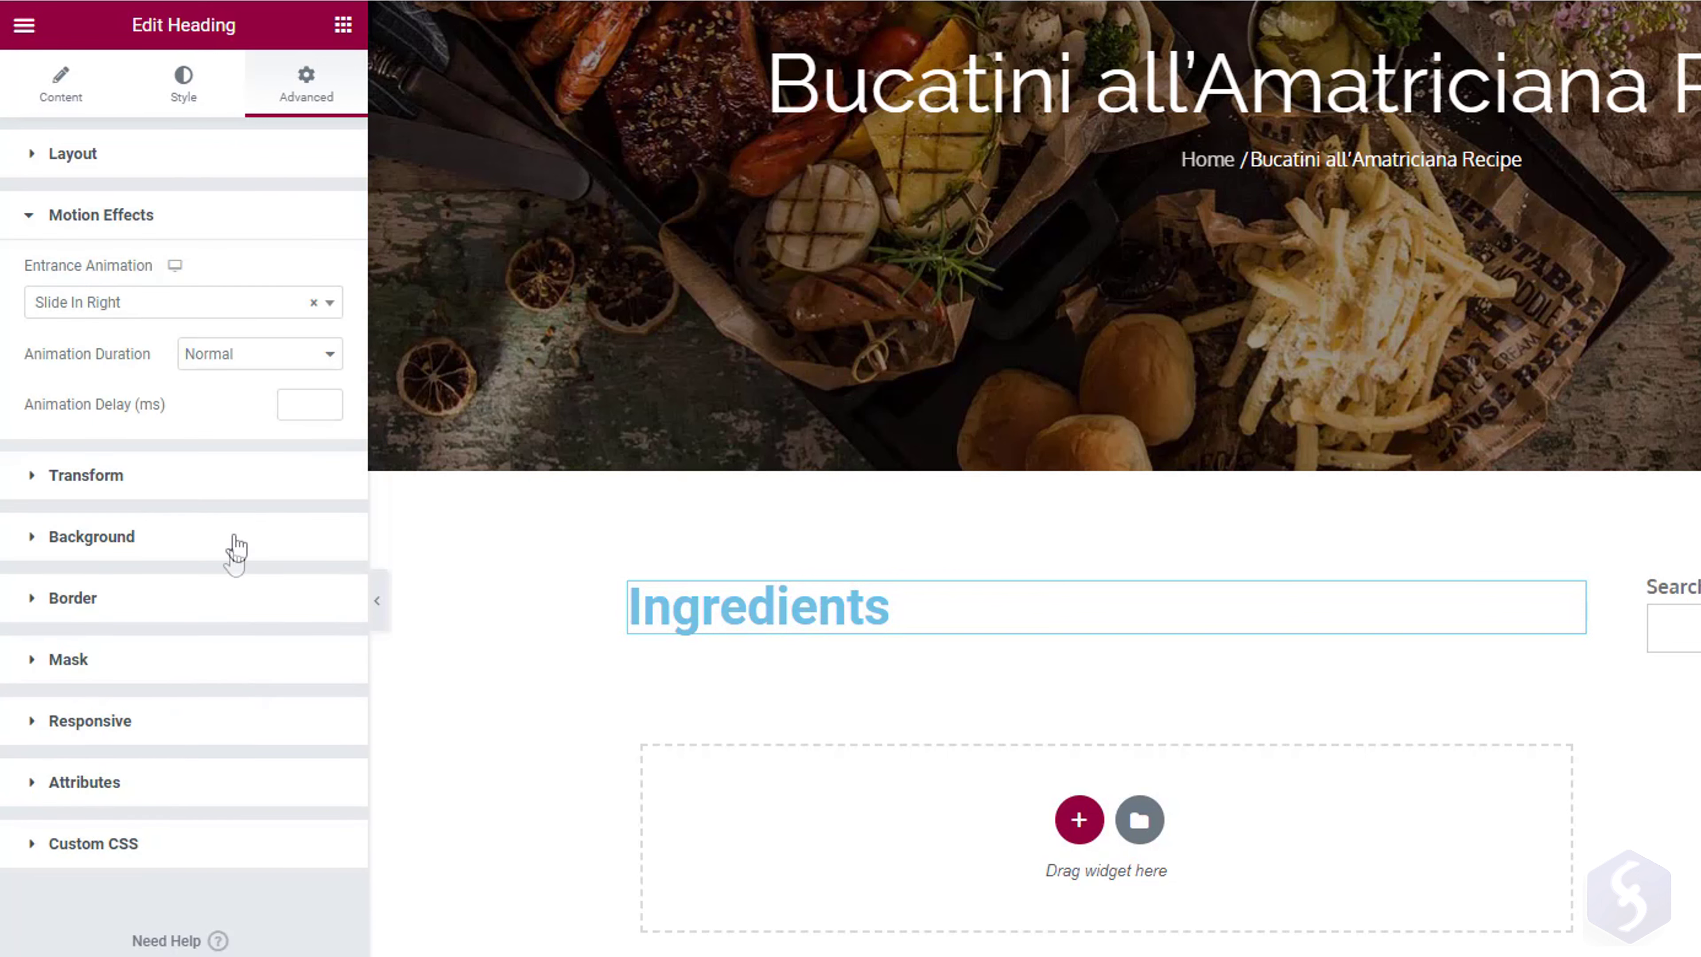
click(329, 312)
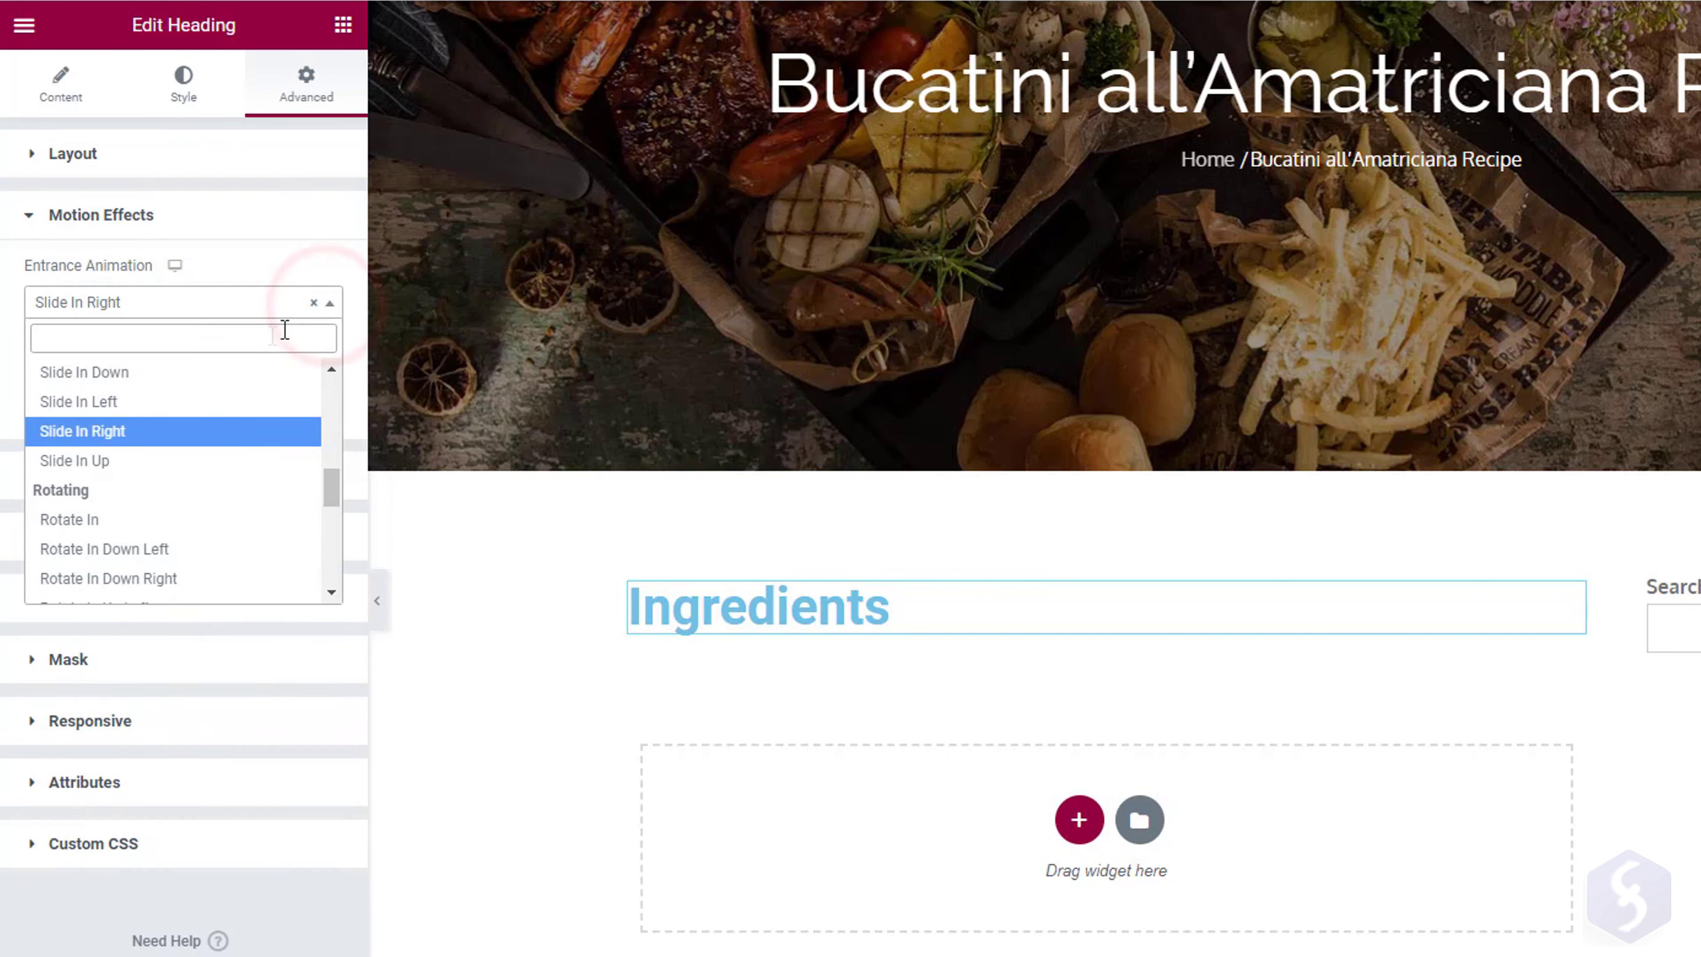
click(173, 376)
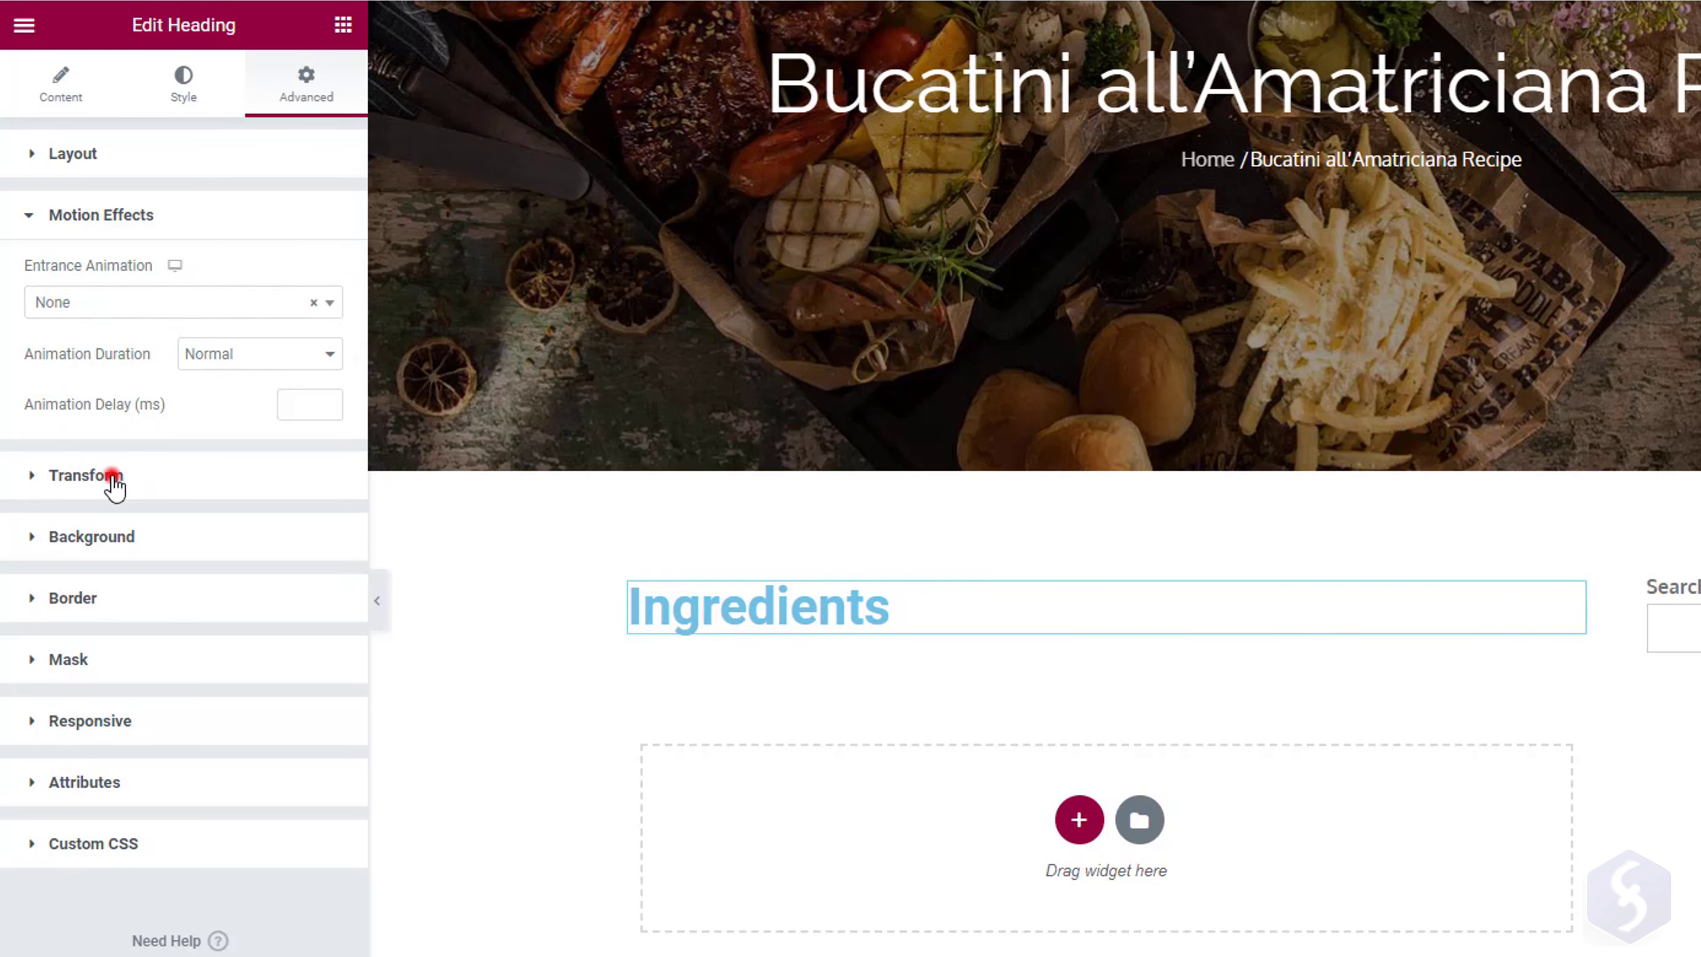
Try rotation, offset, scale and horizontal flip on the heading, then undo them.
click(112, 478)
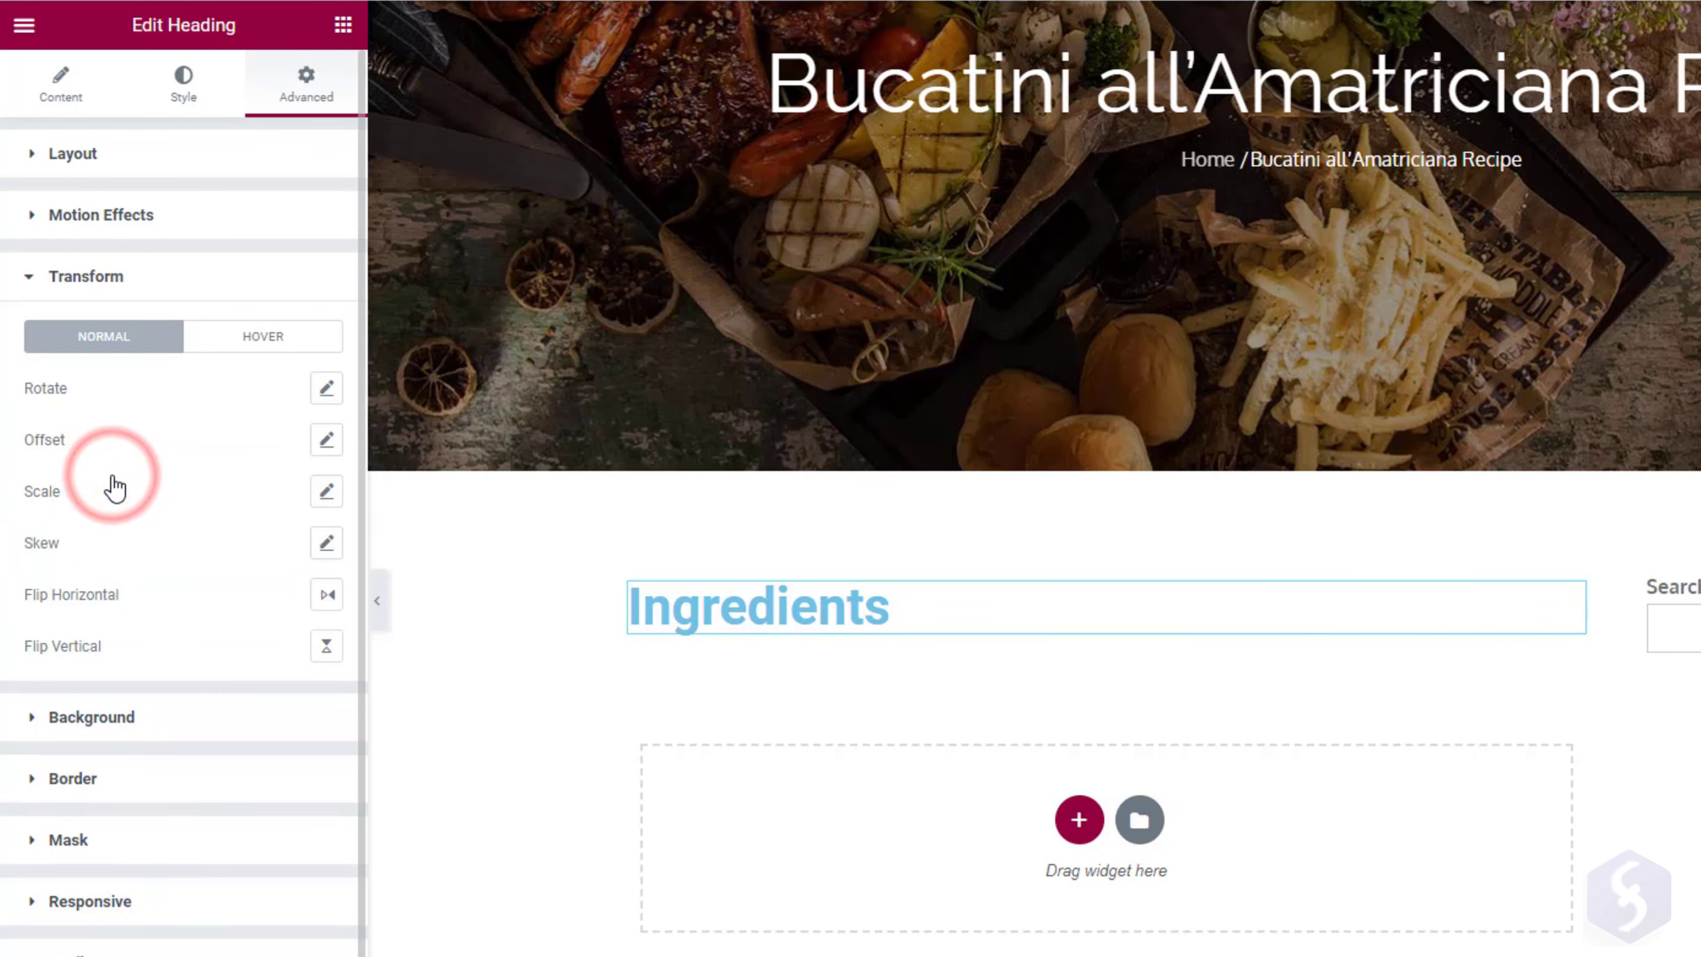
click(326, 388)
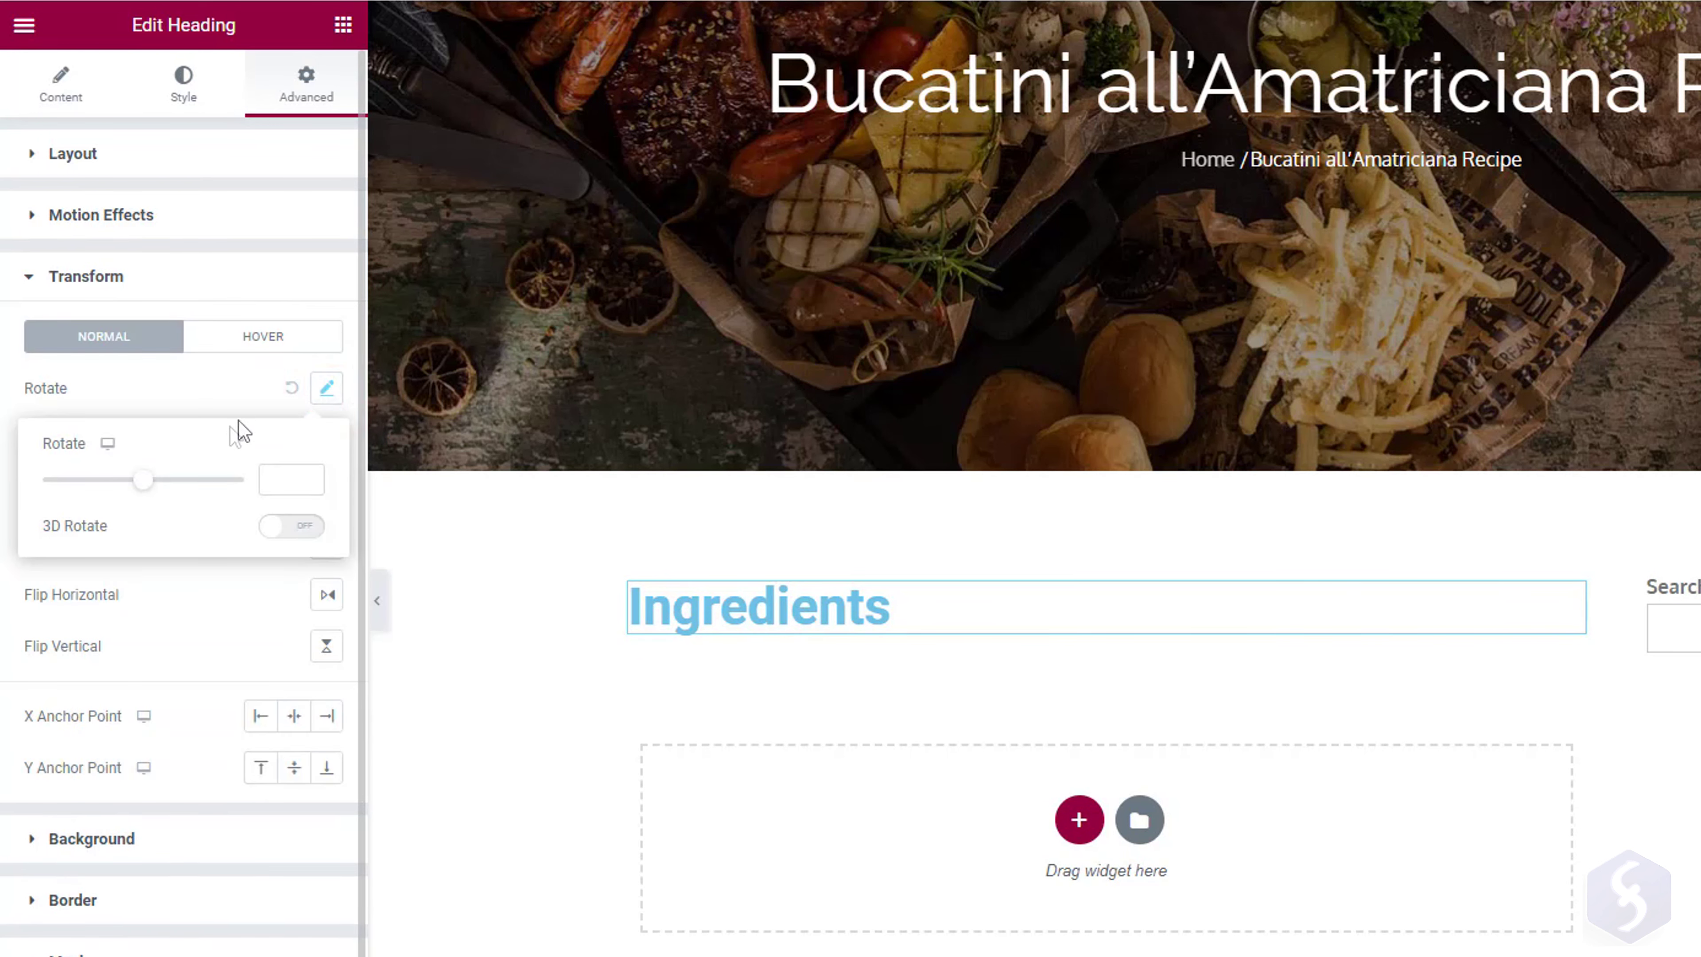
drag(138, 479, 102, 490)
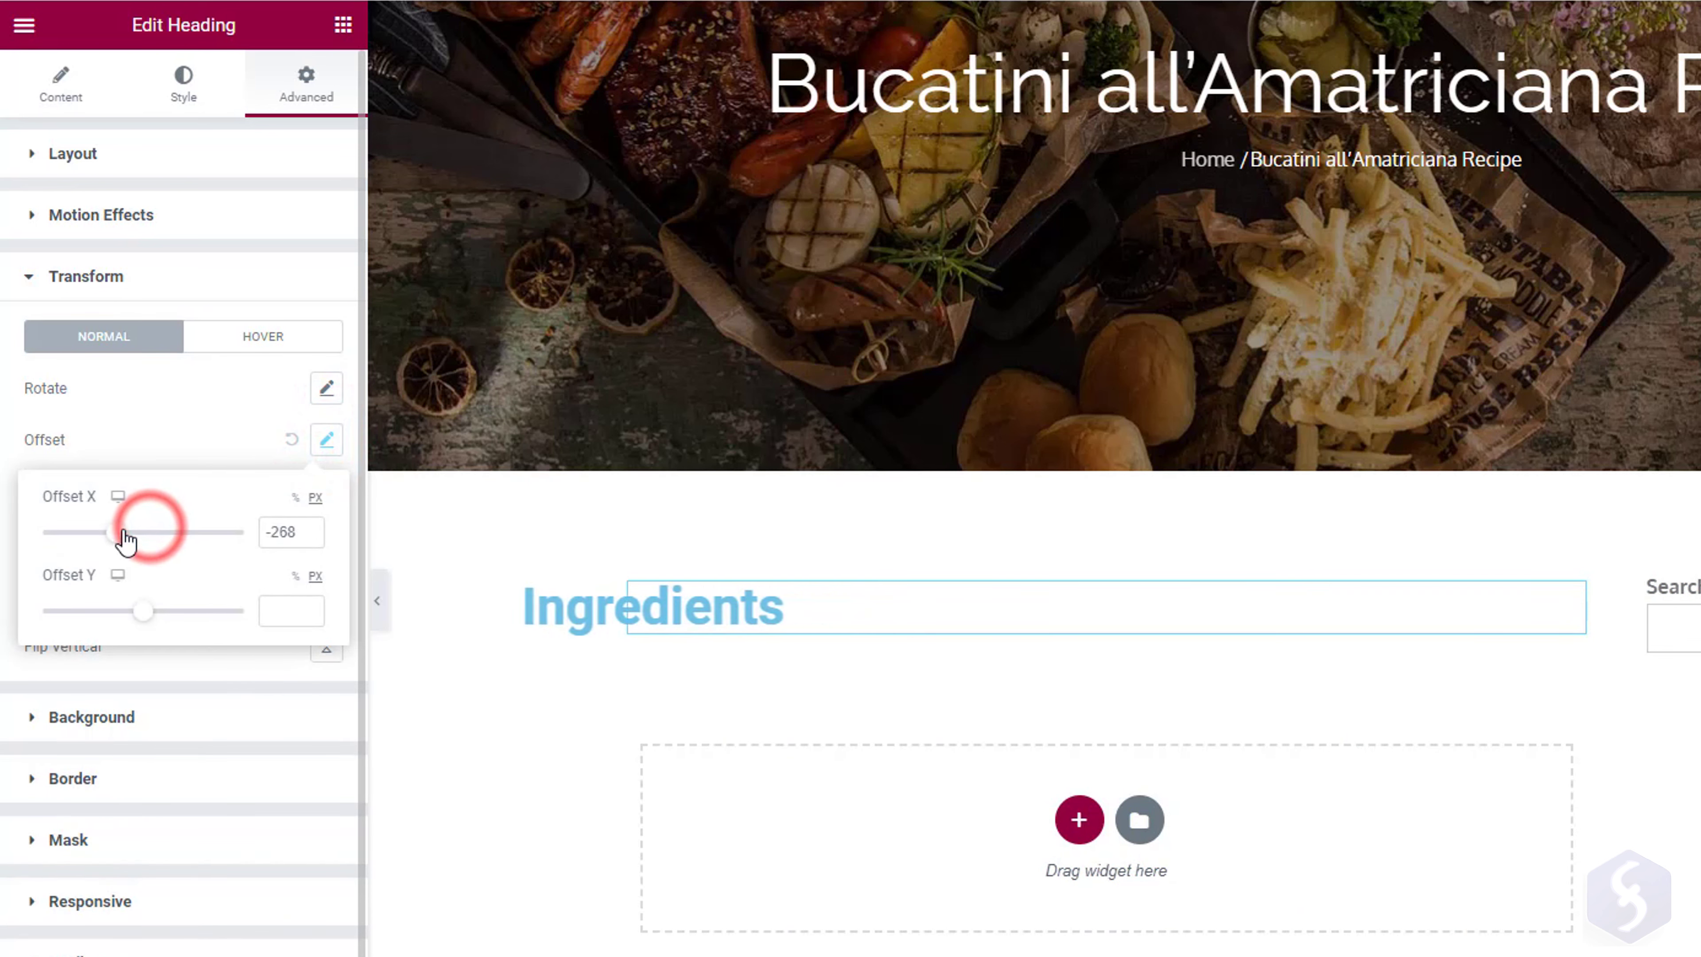
drag(136, 525, 163, 552)
drag(143, 610, 139, 627)
drag(45, 627, 83, 638)
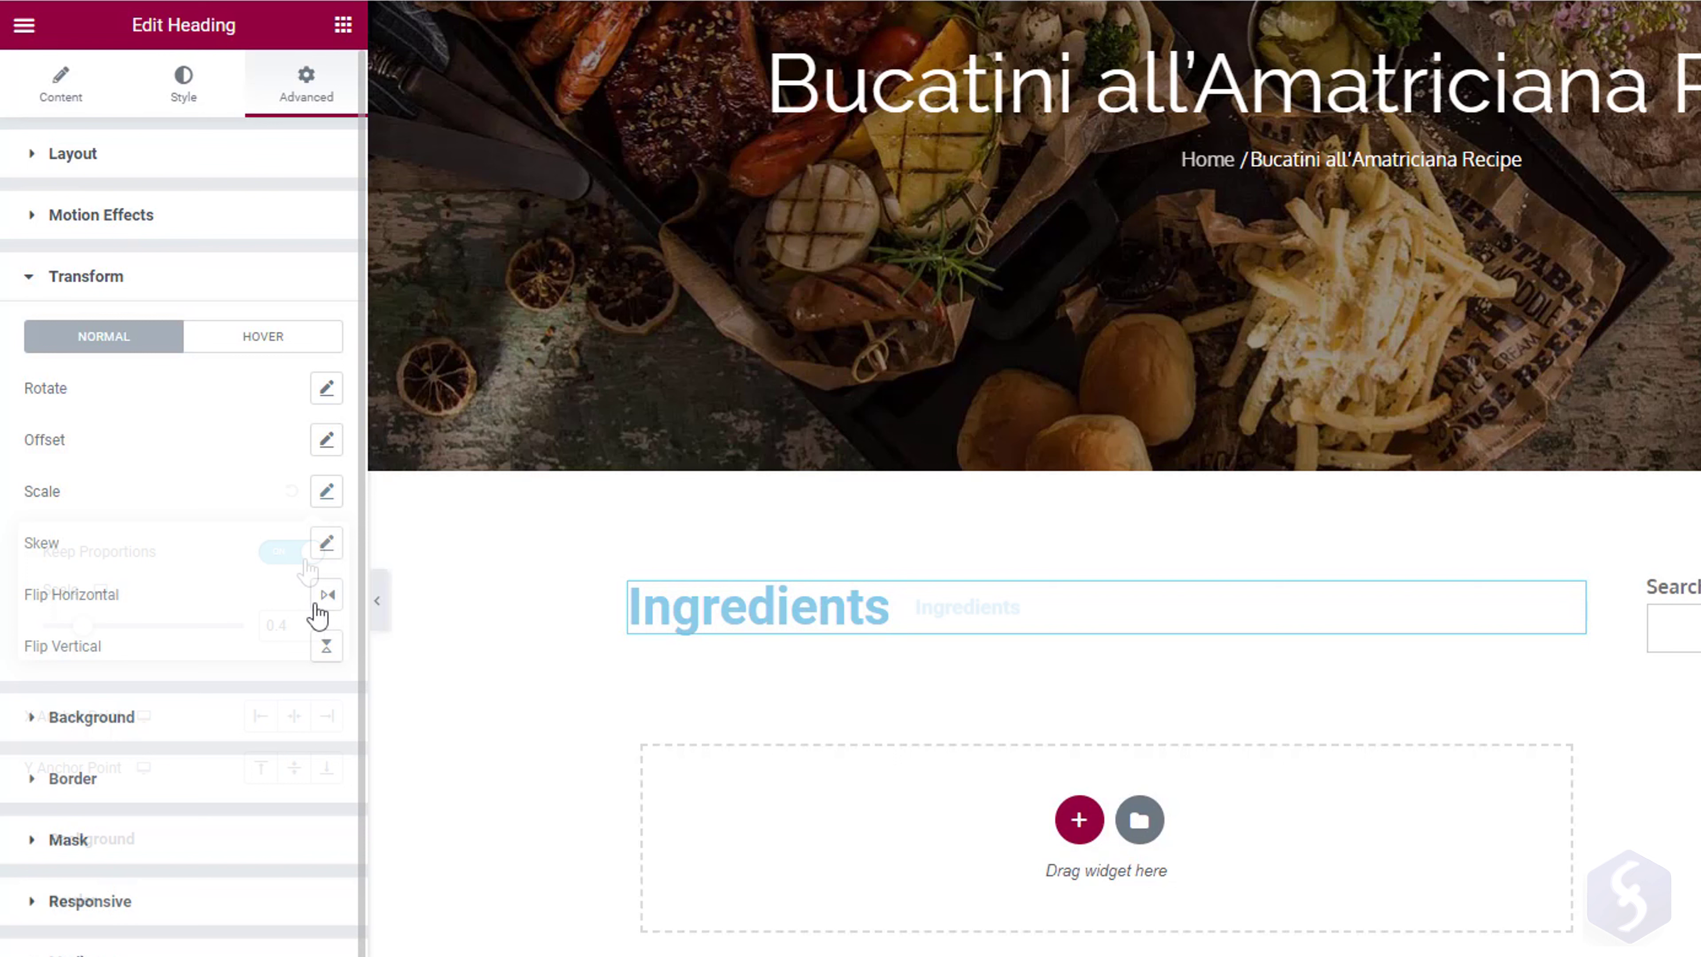
click(327, 596)
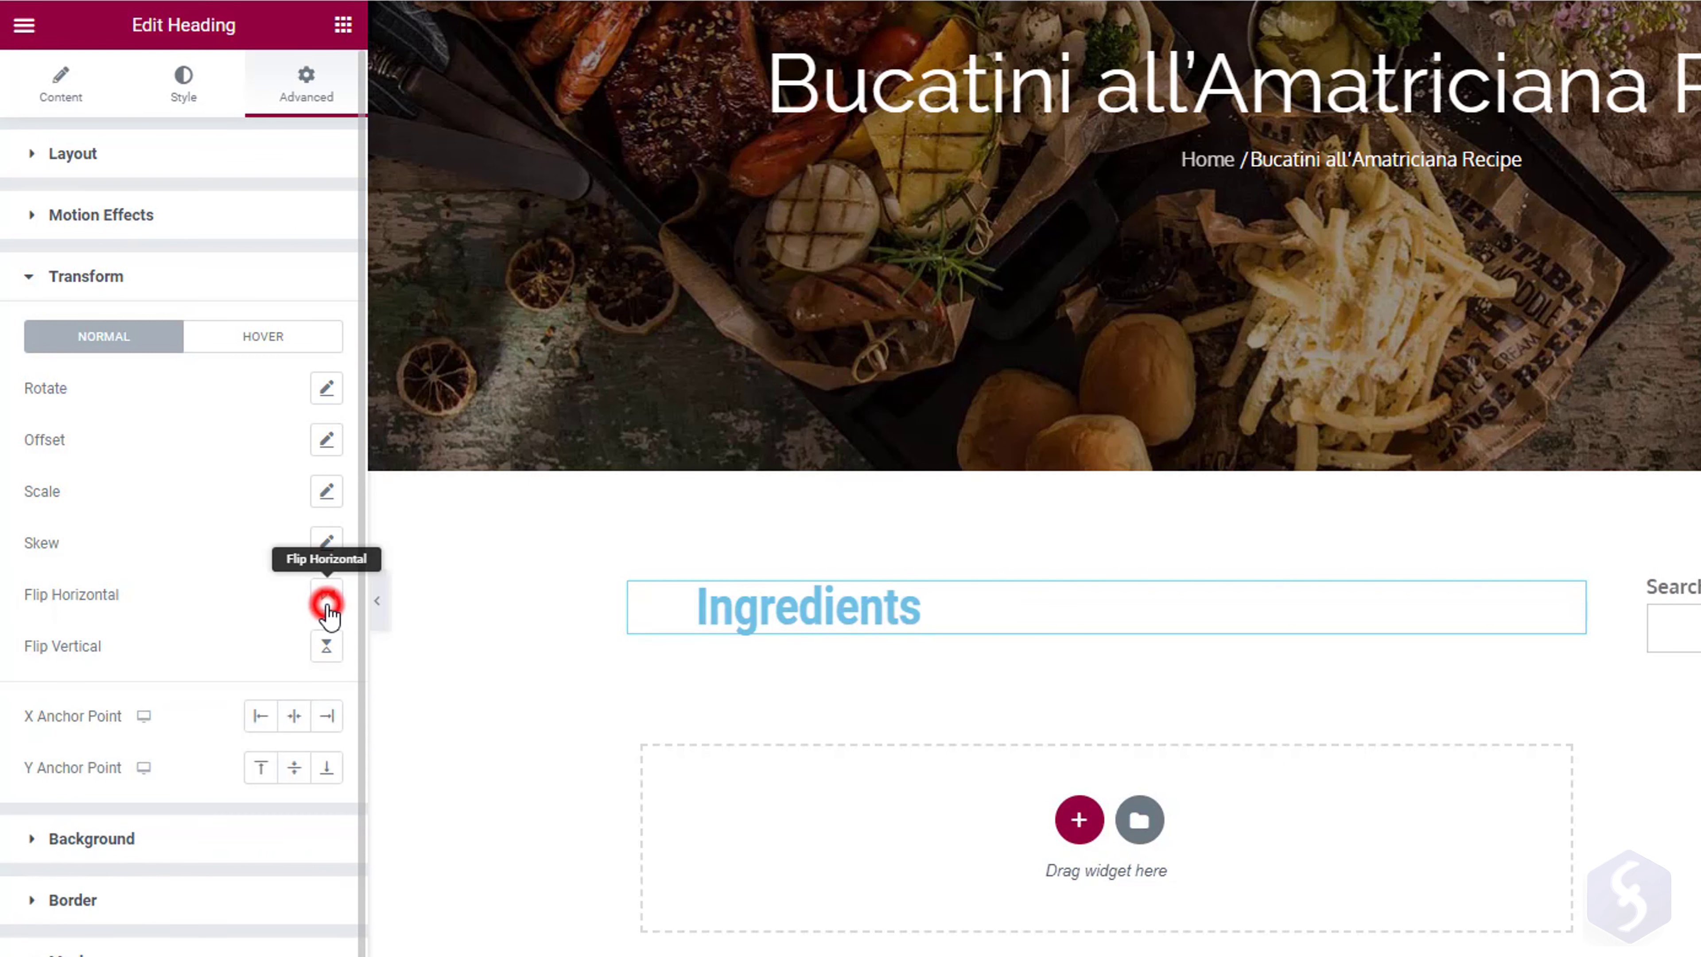
click(327, 596)
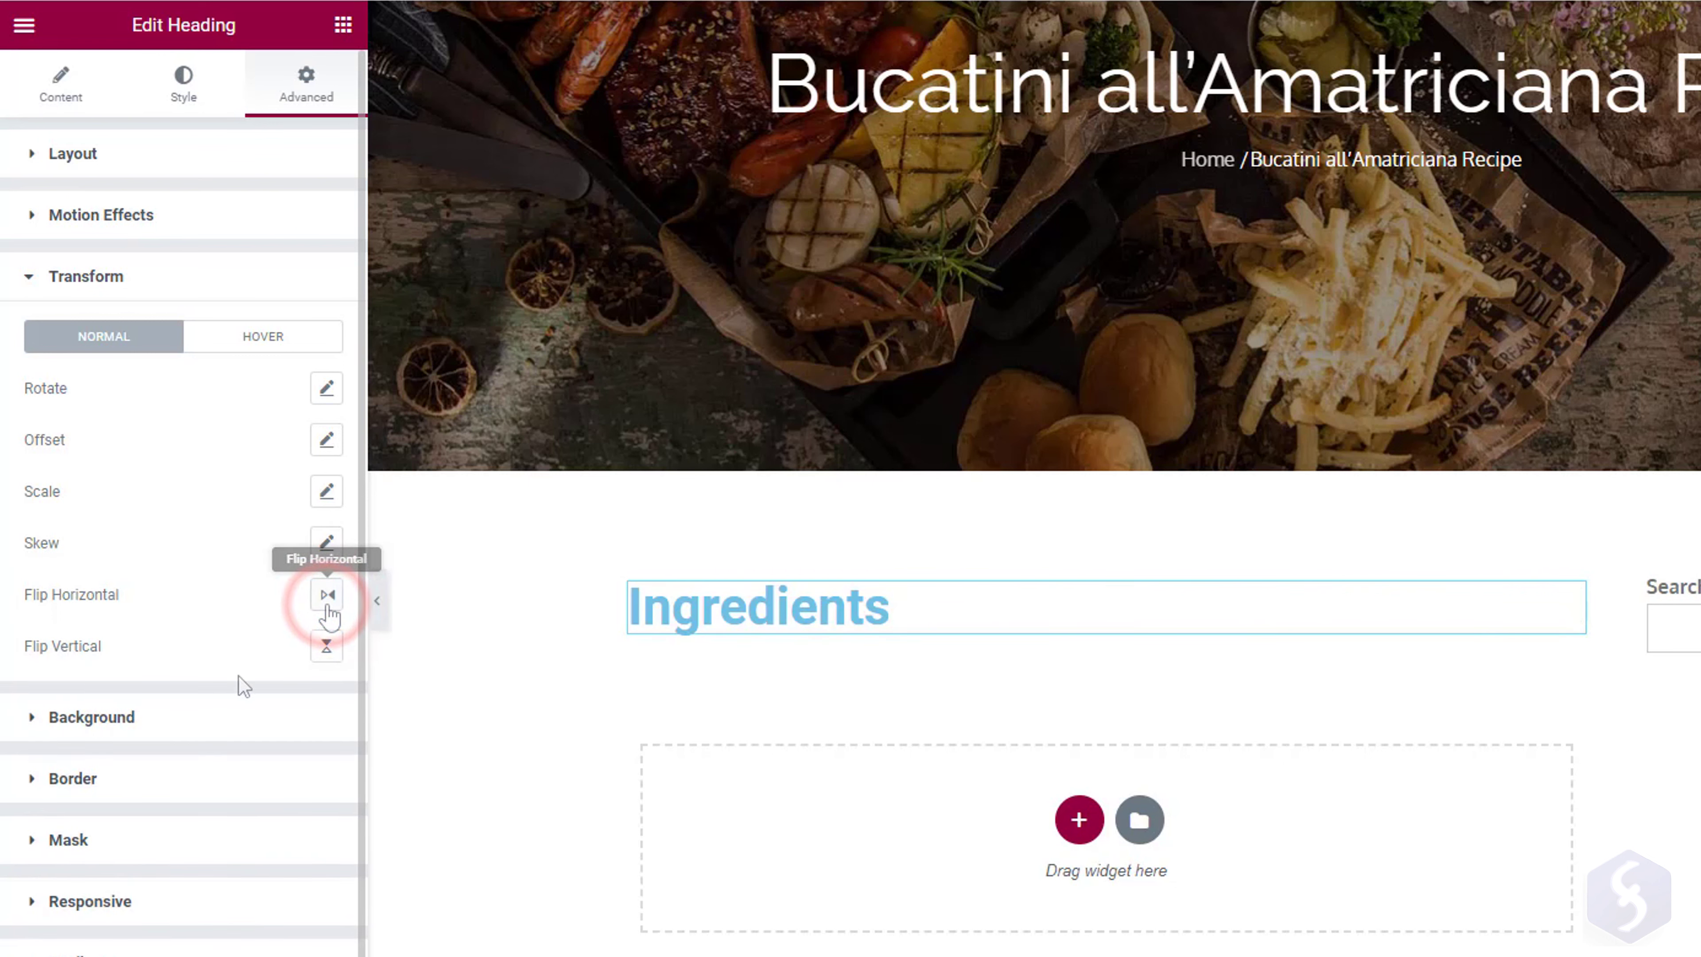
click(217, 730)
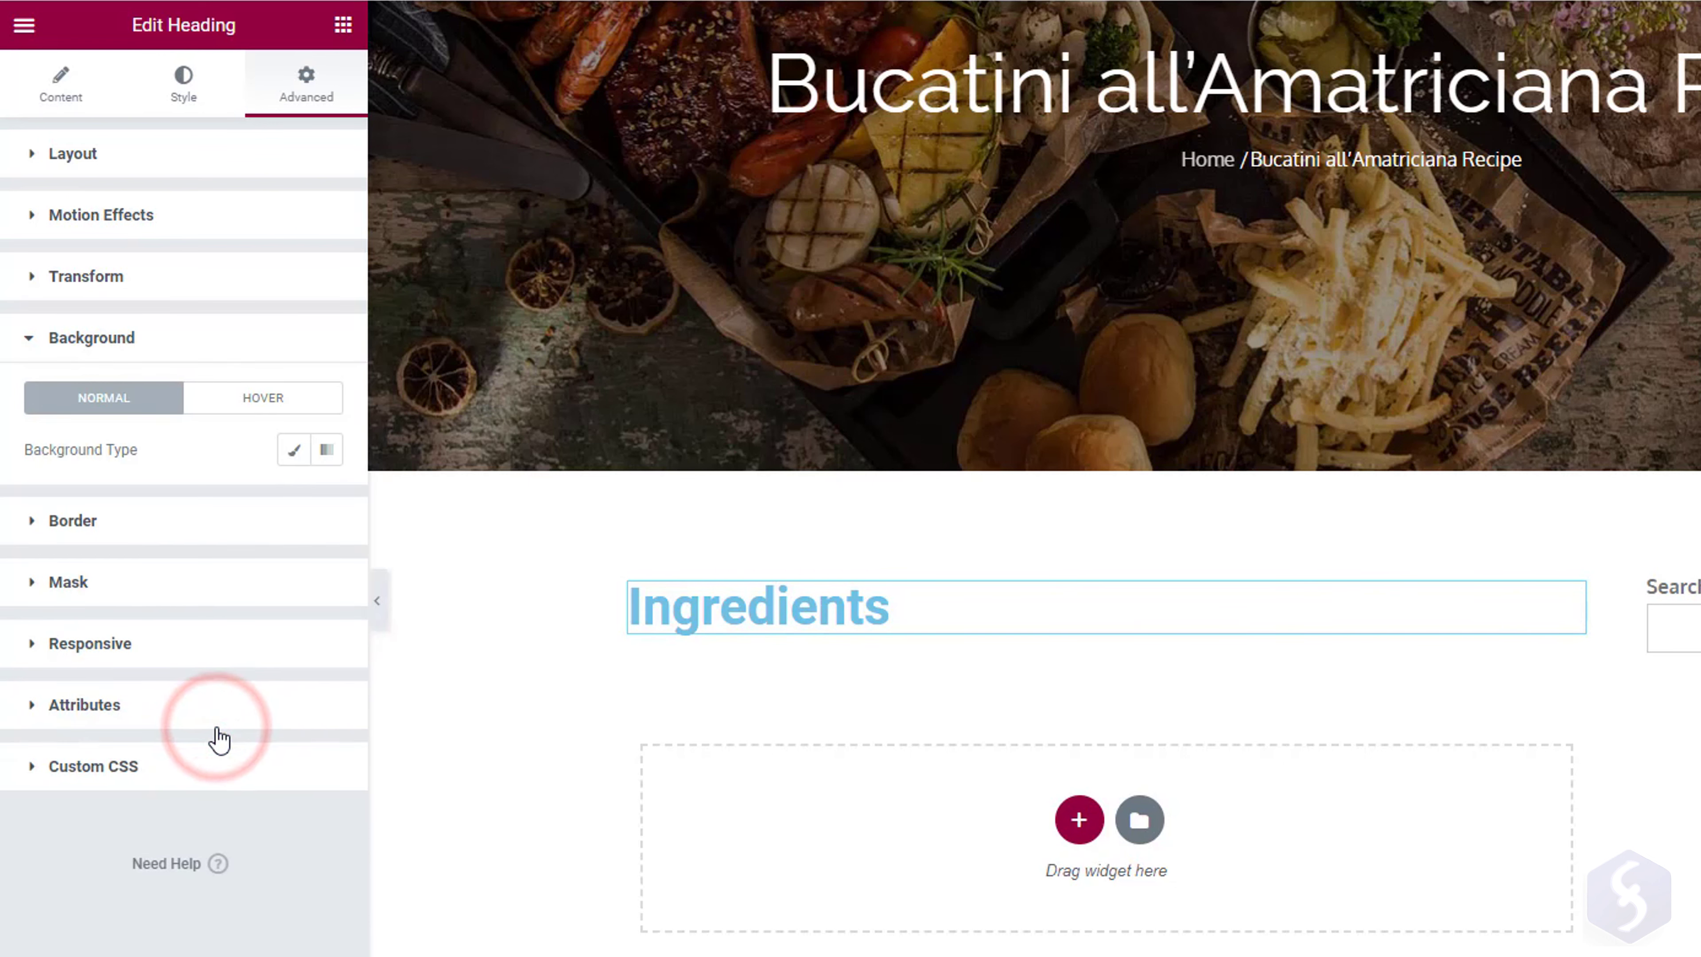
Try Classic and Gradient heading backgrounds using the Secondary global colour.
click(296, 450)
click(294, 500)
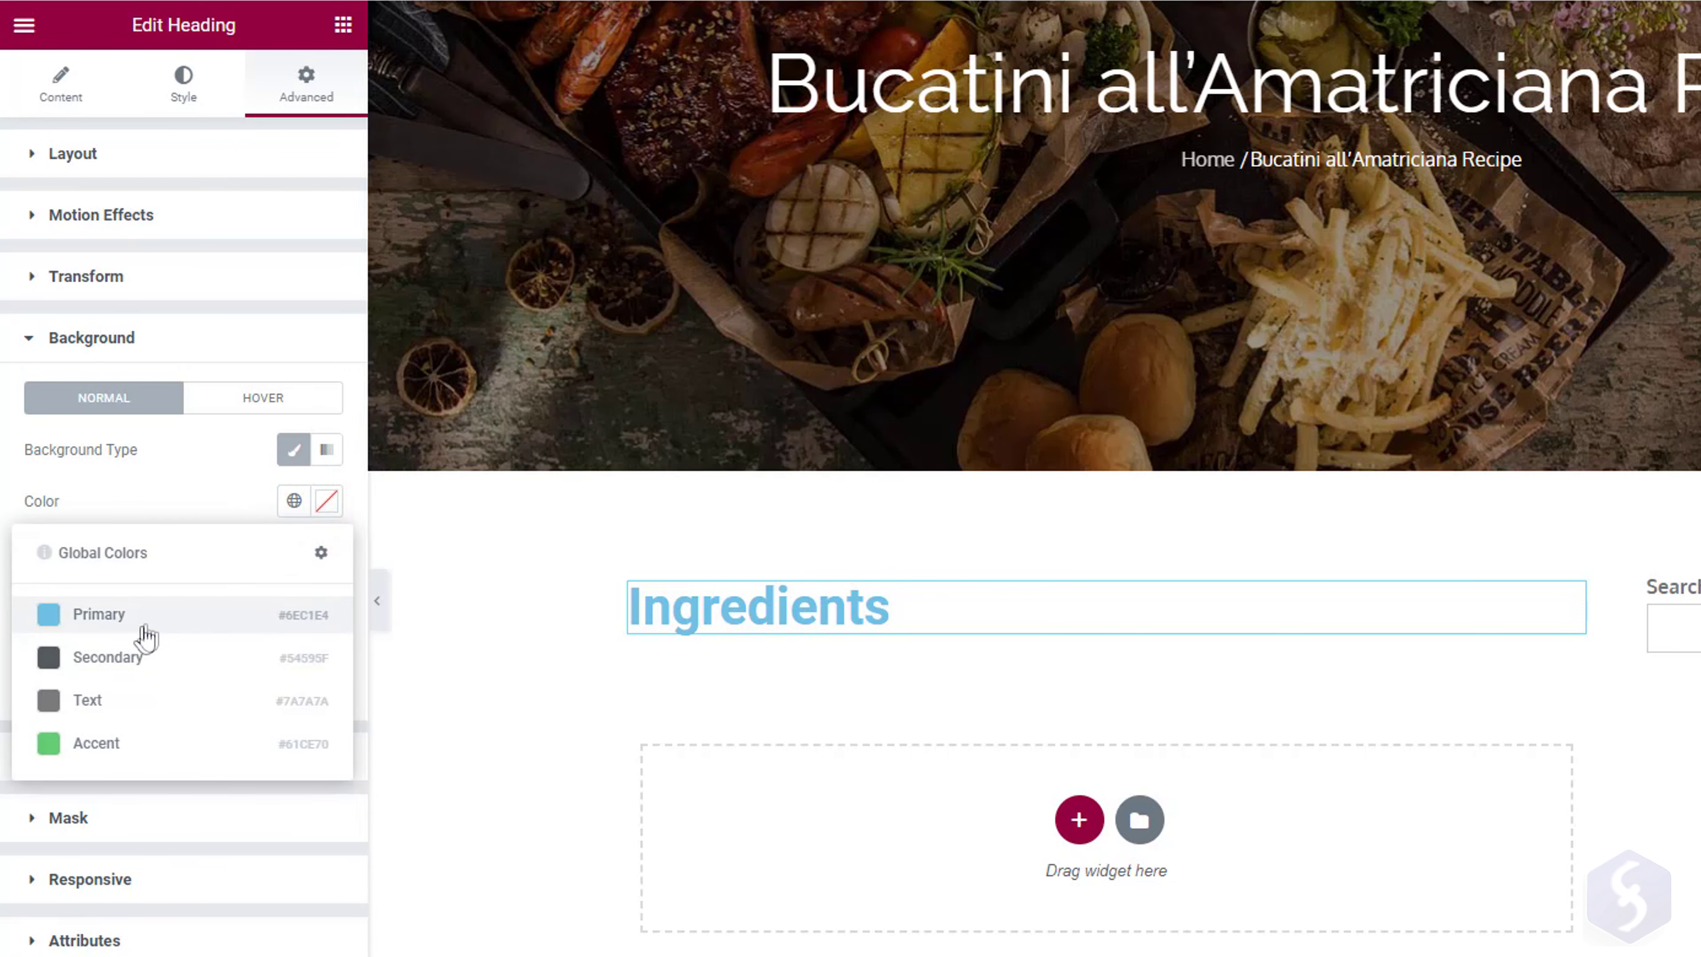
click(113, 657)
click(327, 450)
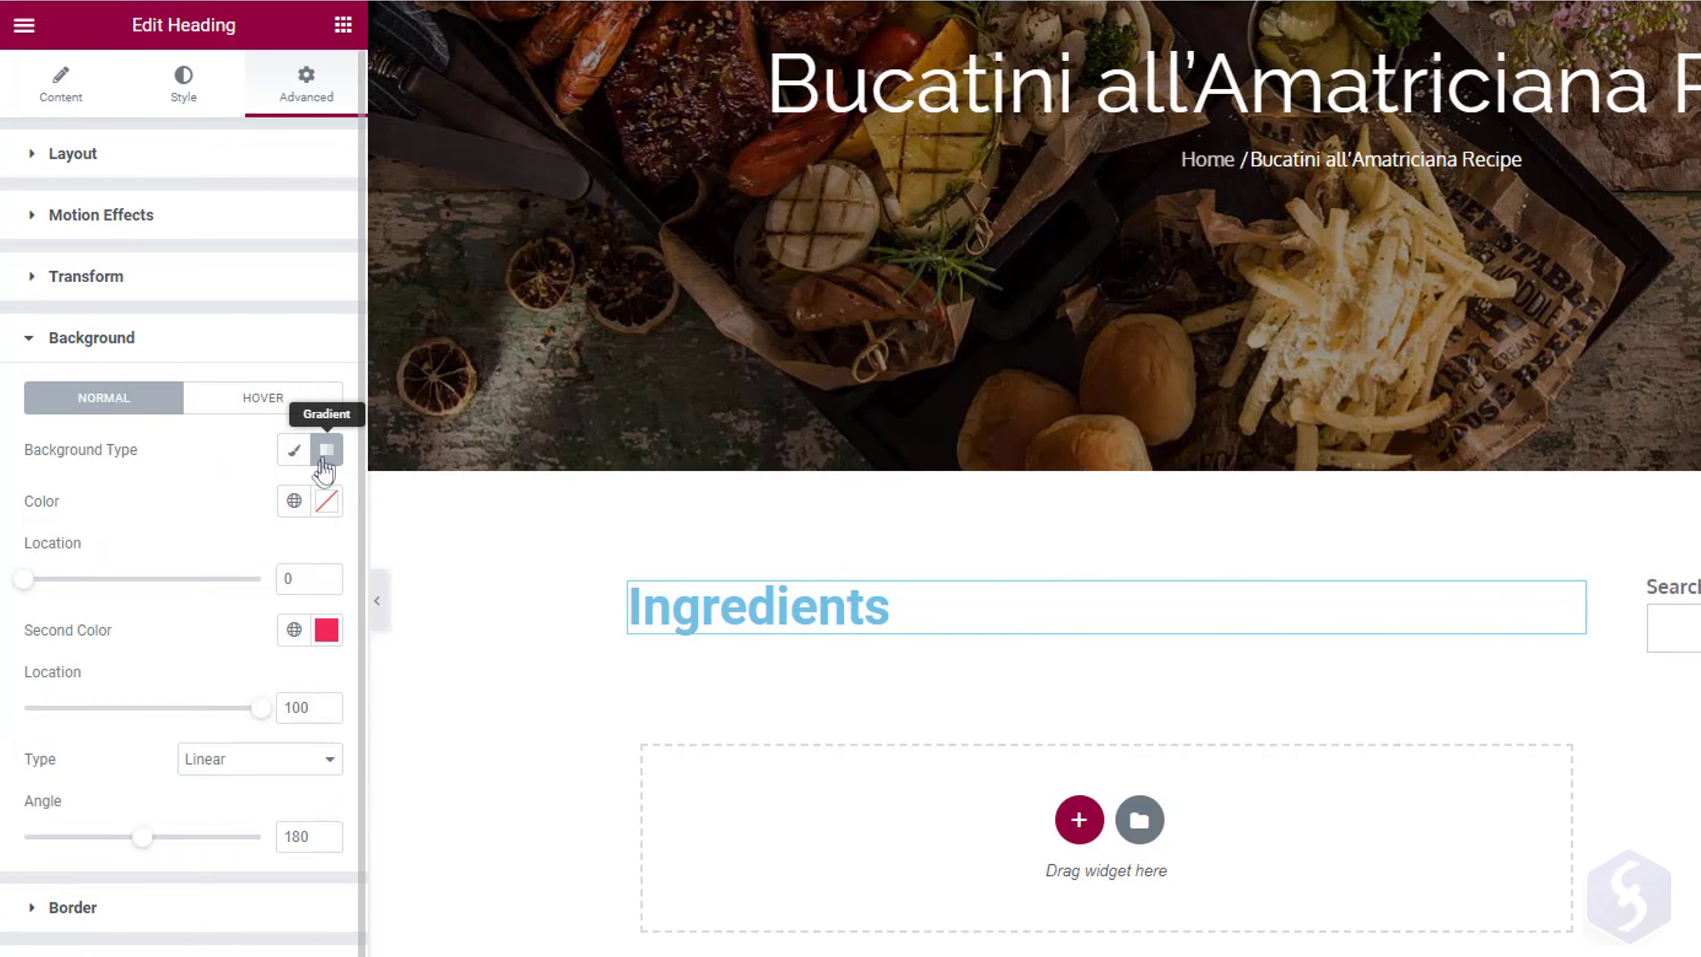
click(294, 501)
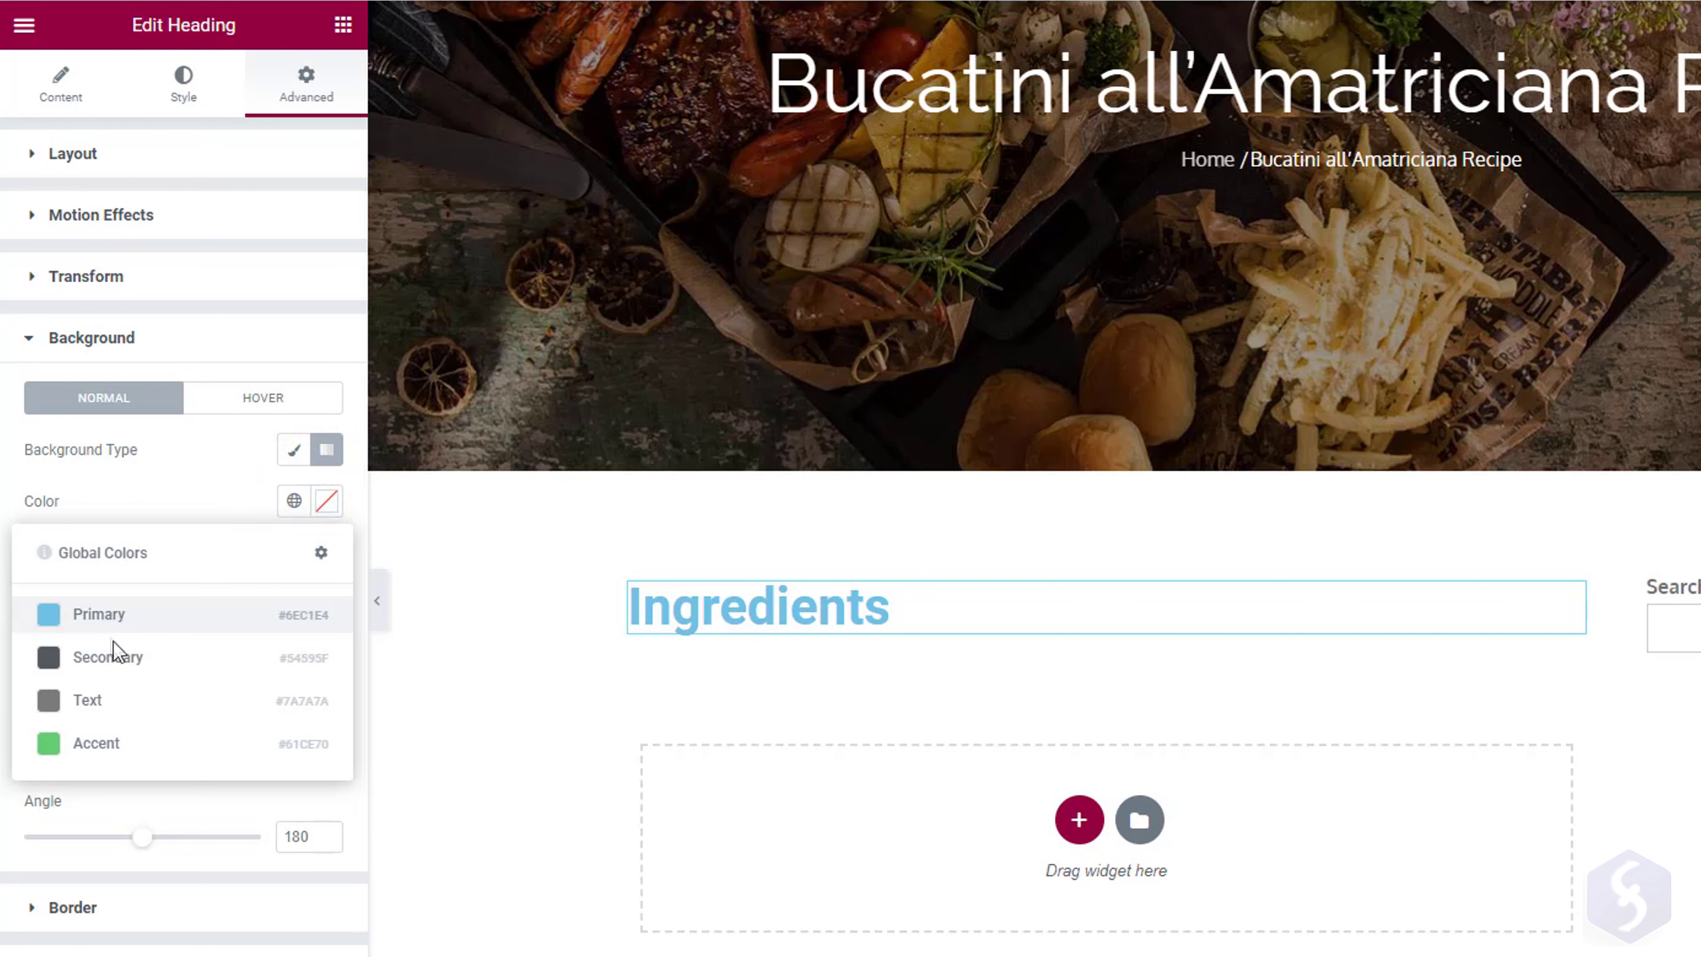
click(113, 653)
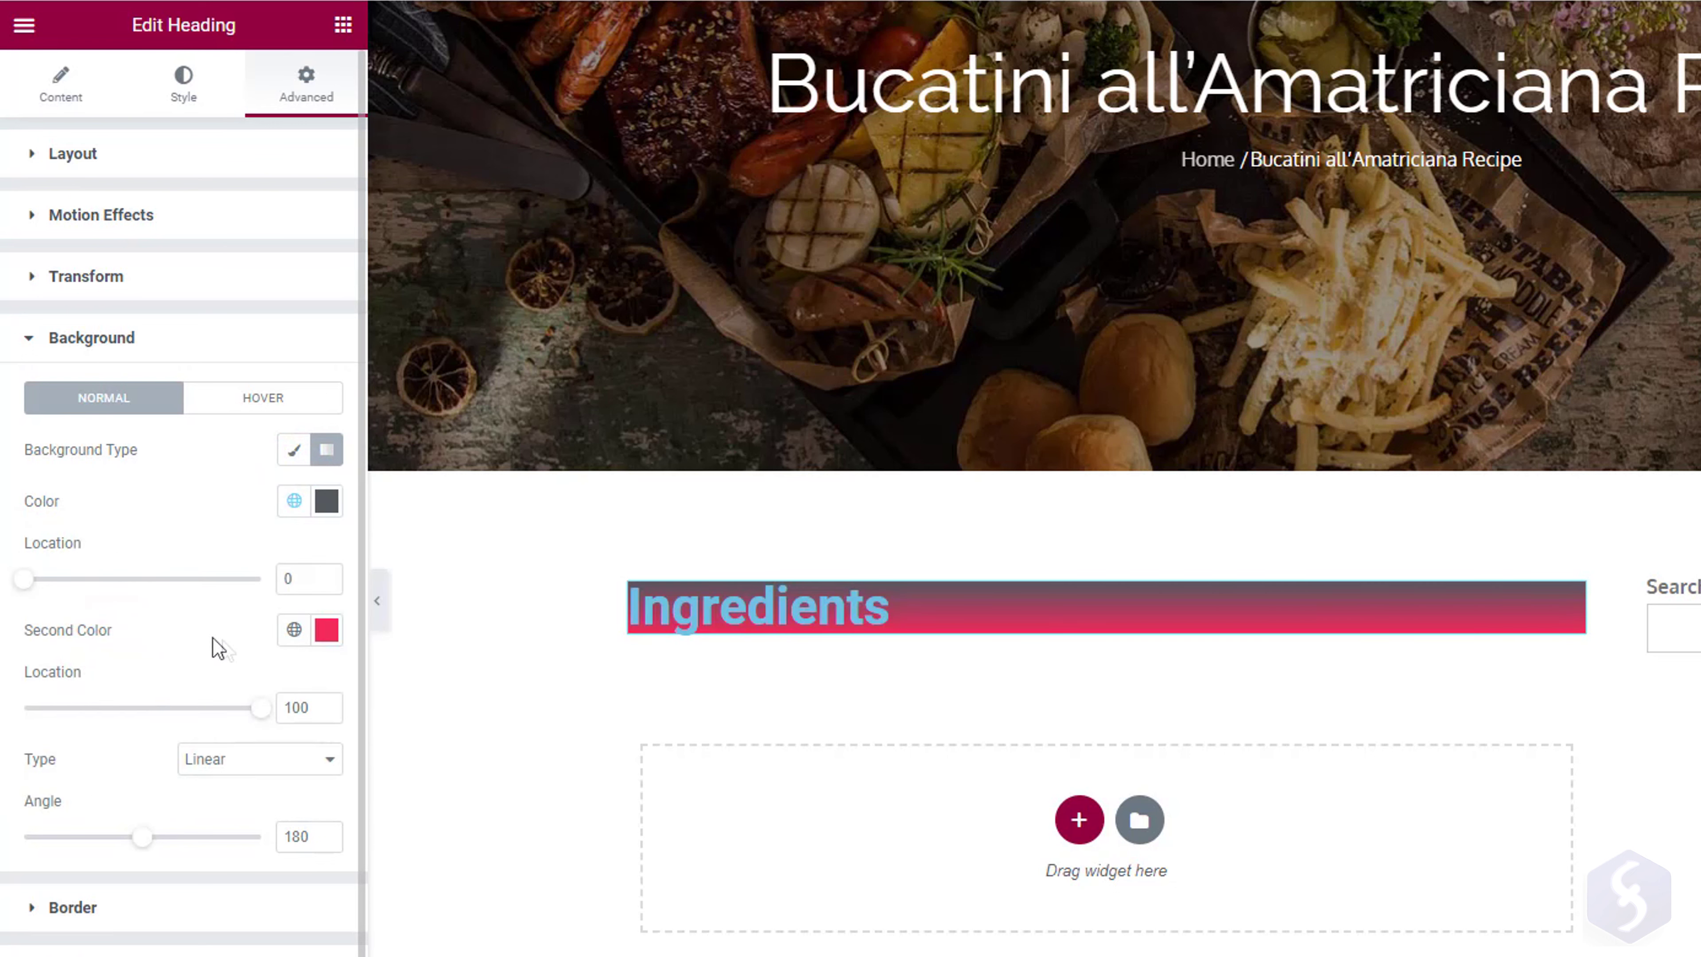
Set the heading border to Solid, revert it to None, and open Box Shadow.
click(92, 337)
click(94, 396)
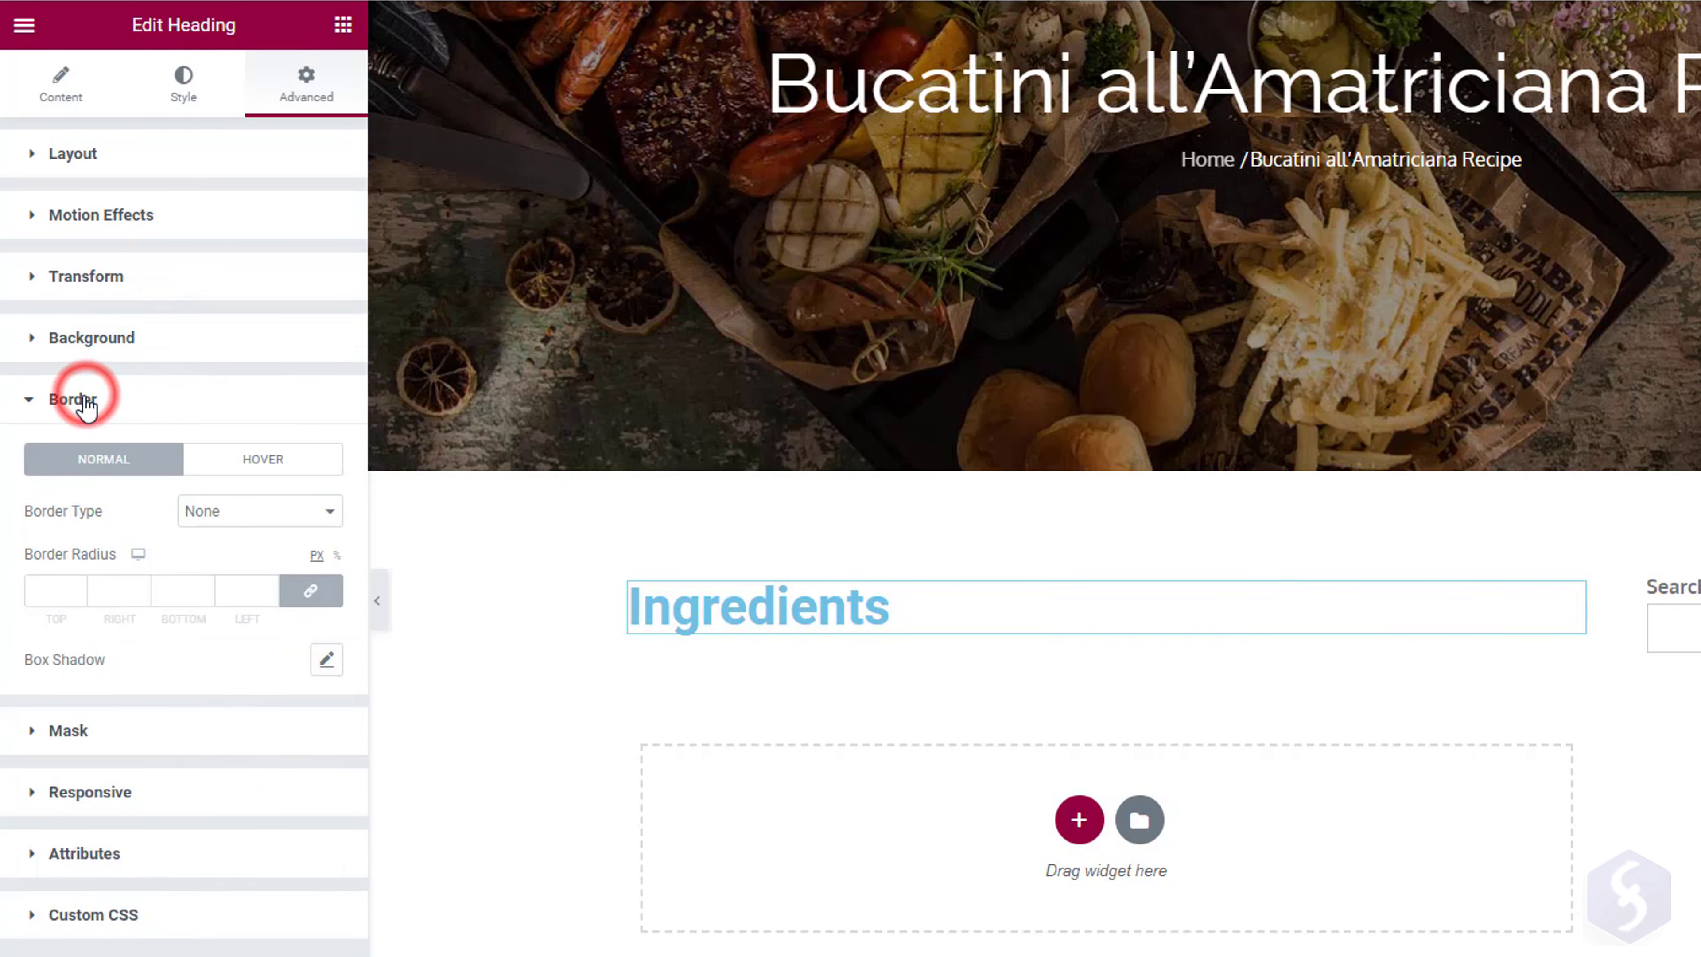
click(311, 526)
click(235, 553)
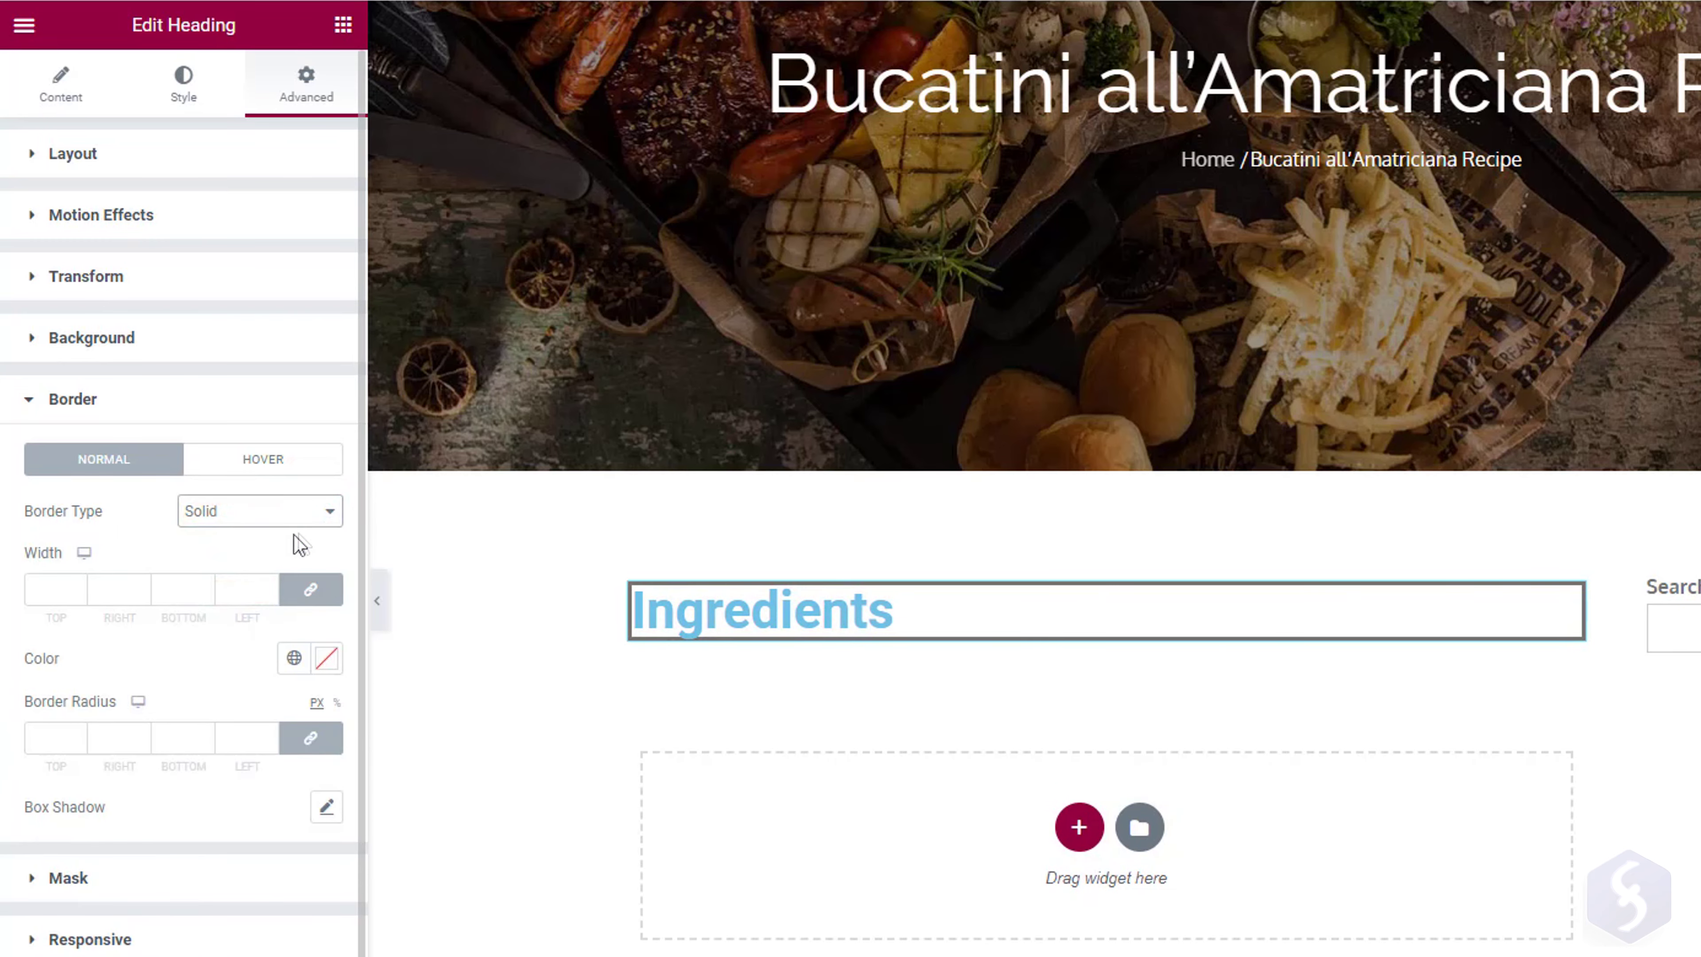
key(Up)
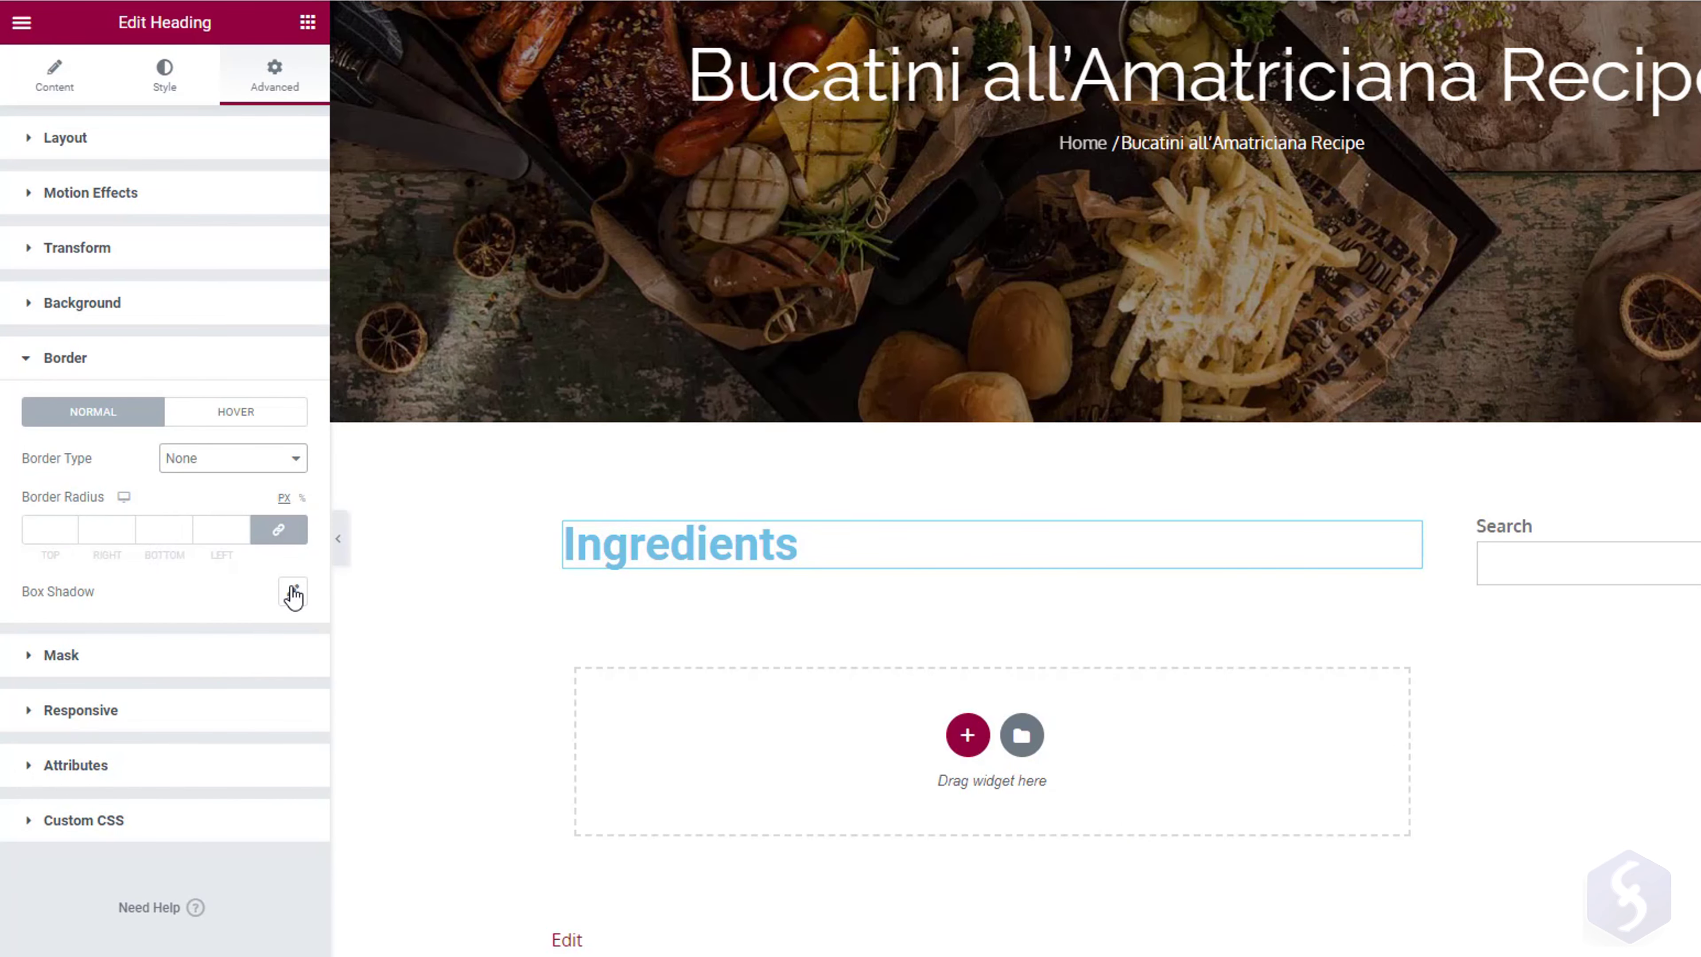
click(292, 592)
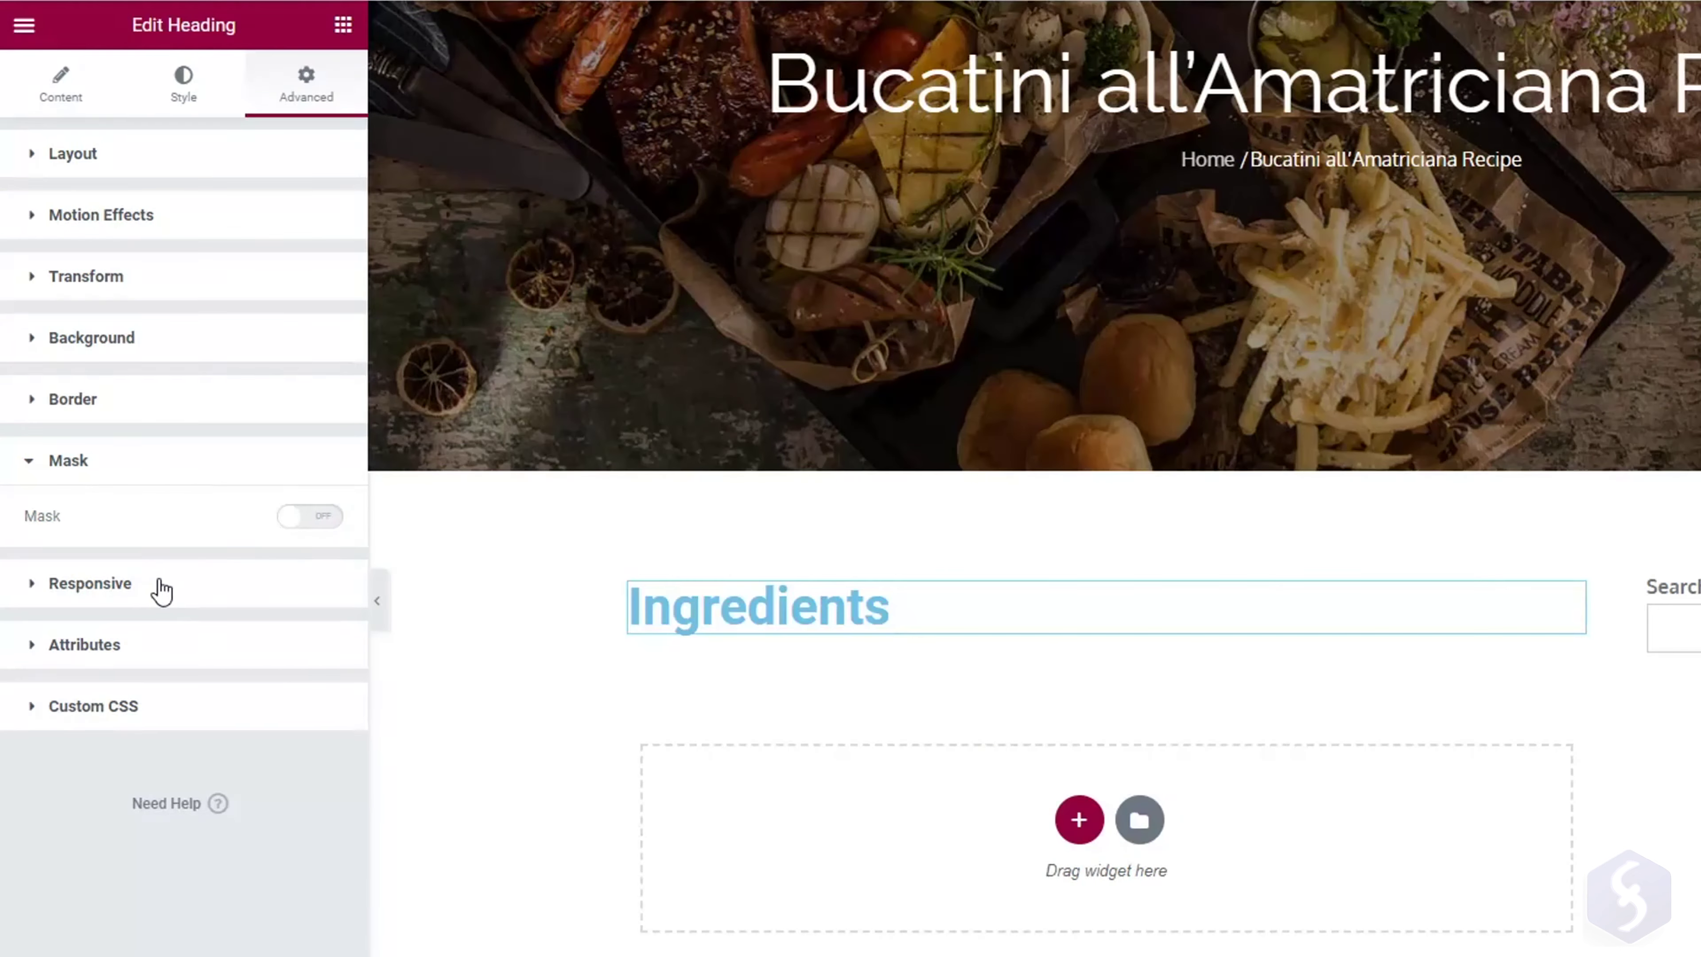
Toggle Hide On Desktop on and off for the heading, then show the PUBLISH save options.
click(139, 528)
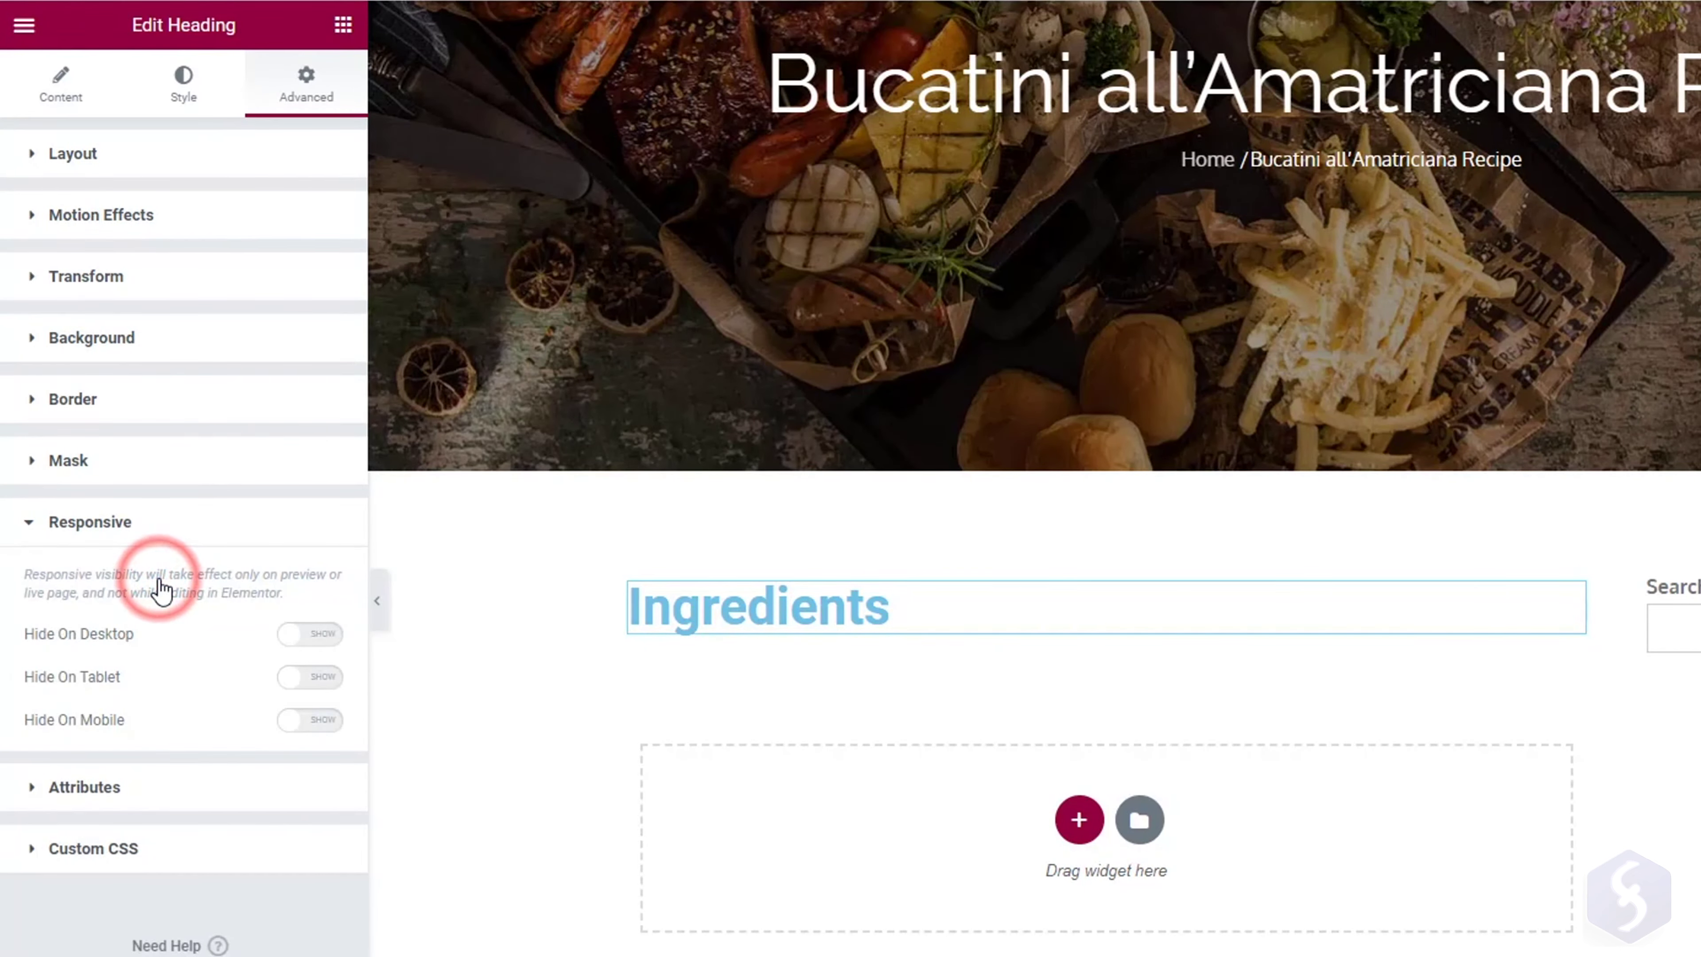
click(317, 640)
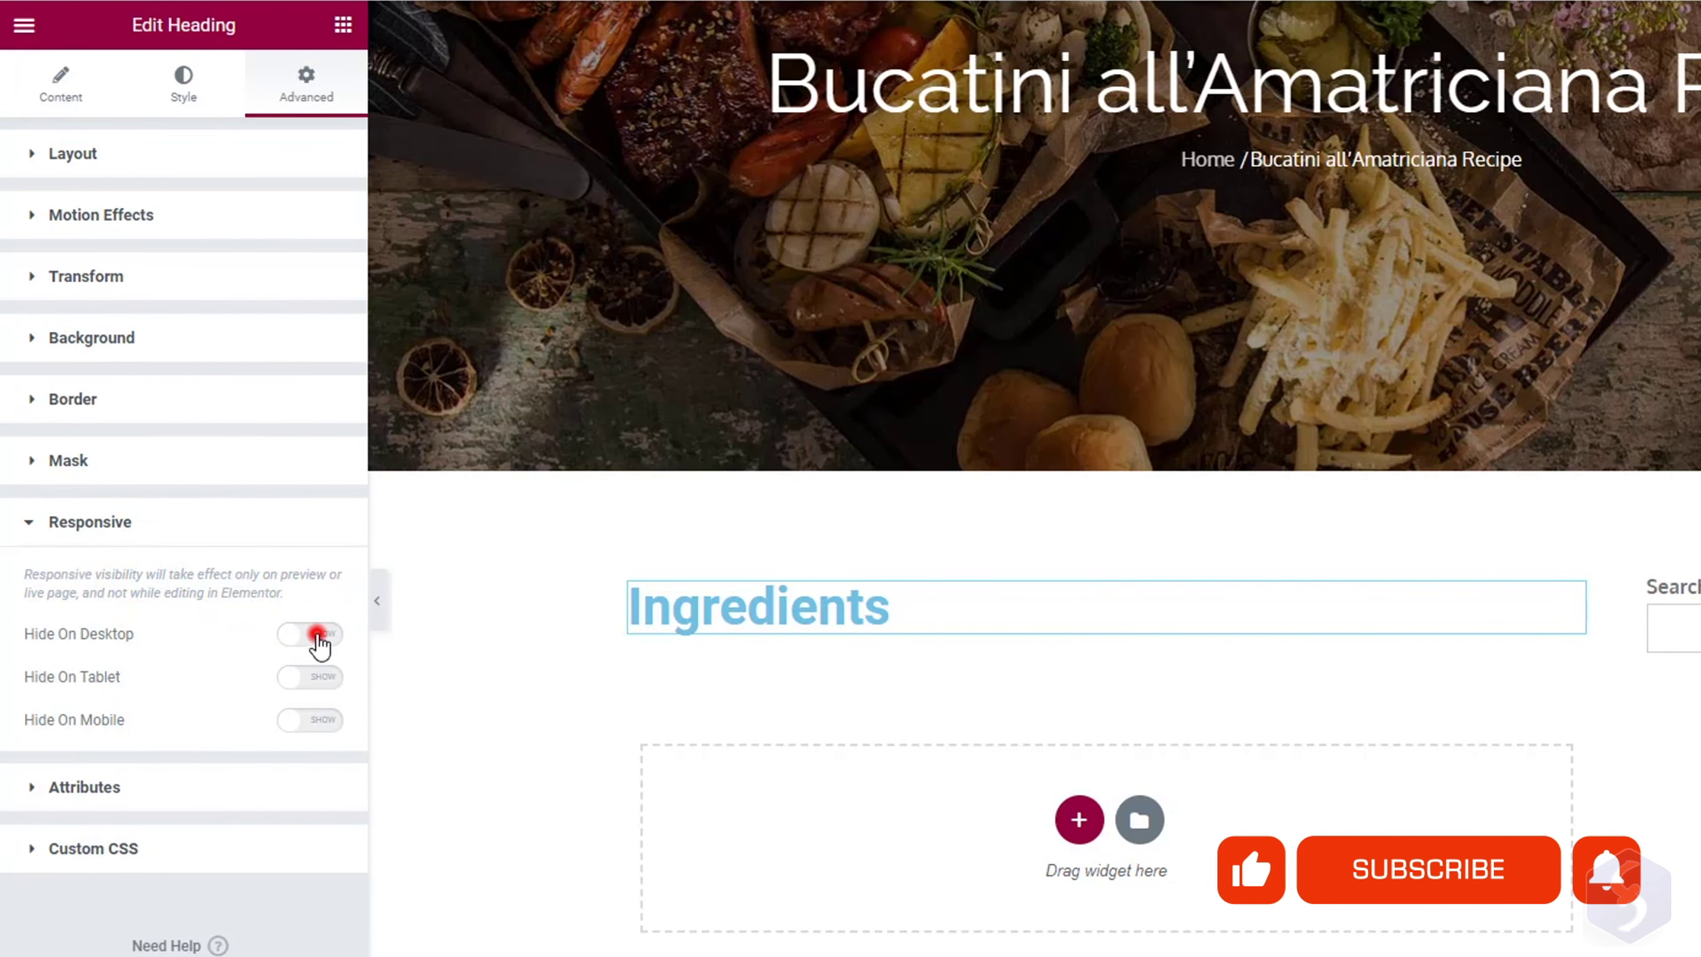
click(319, 640)
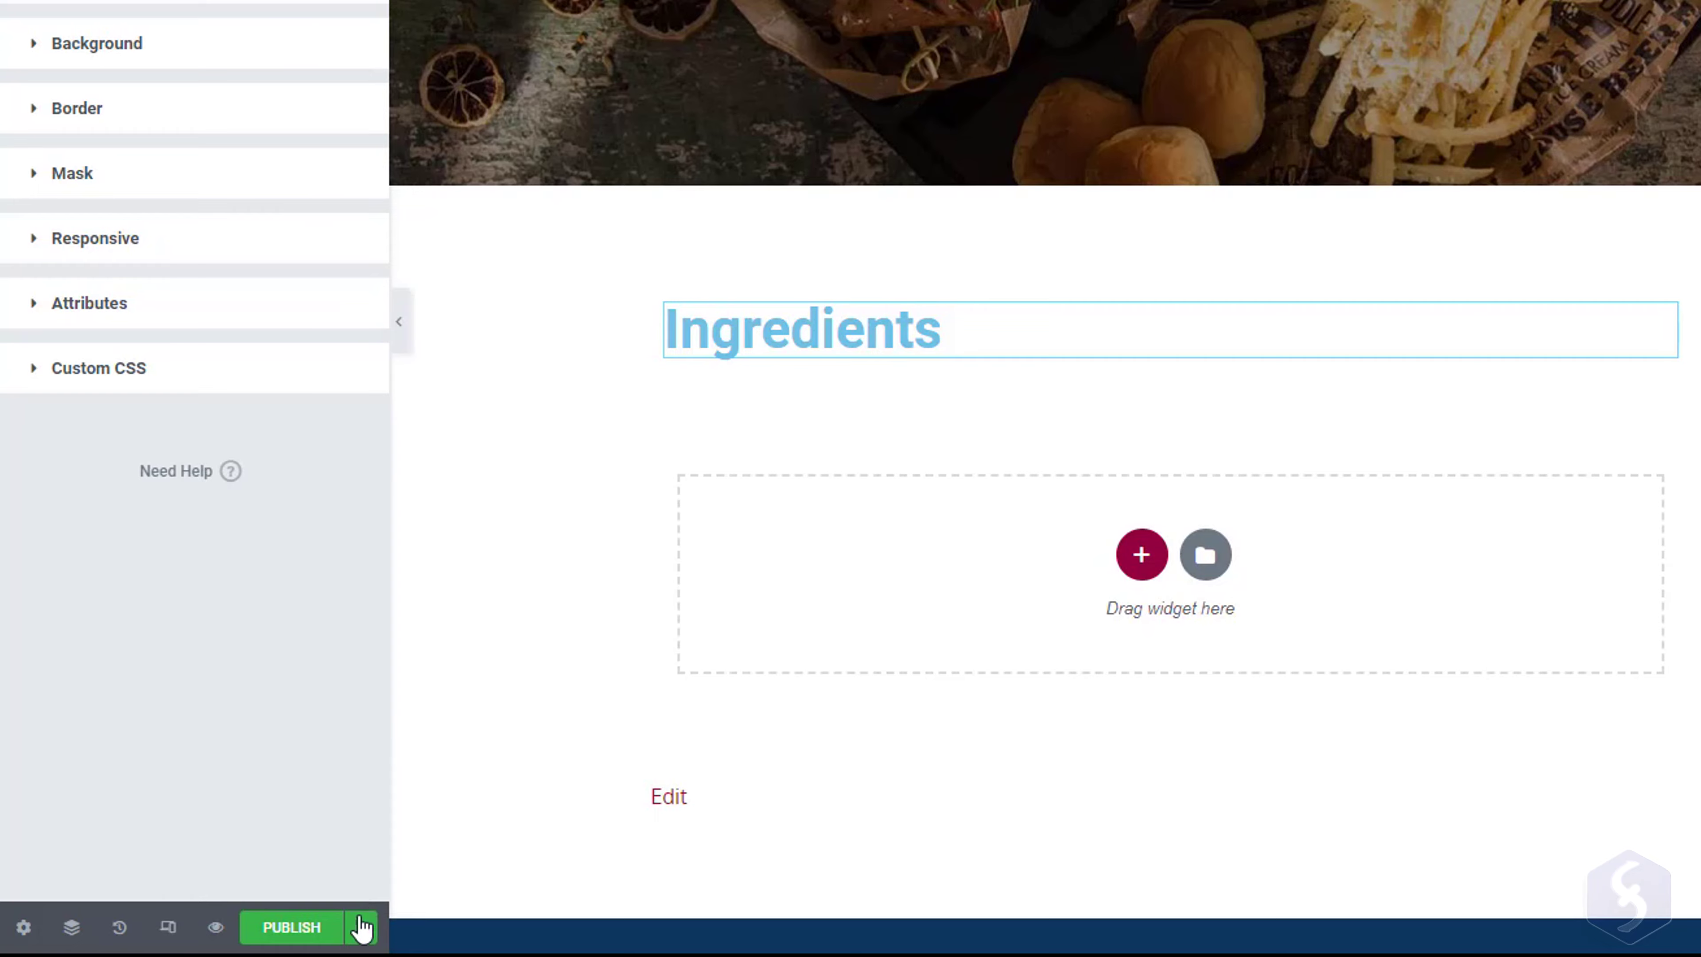
click(362, 931)
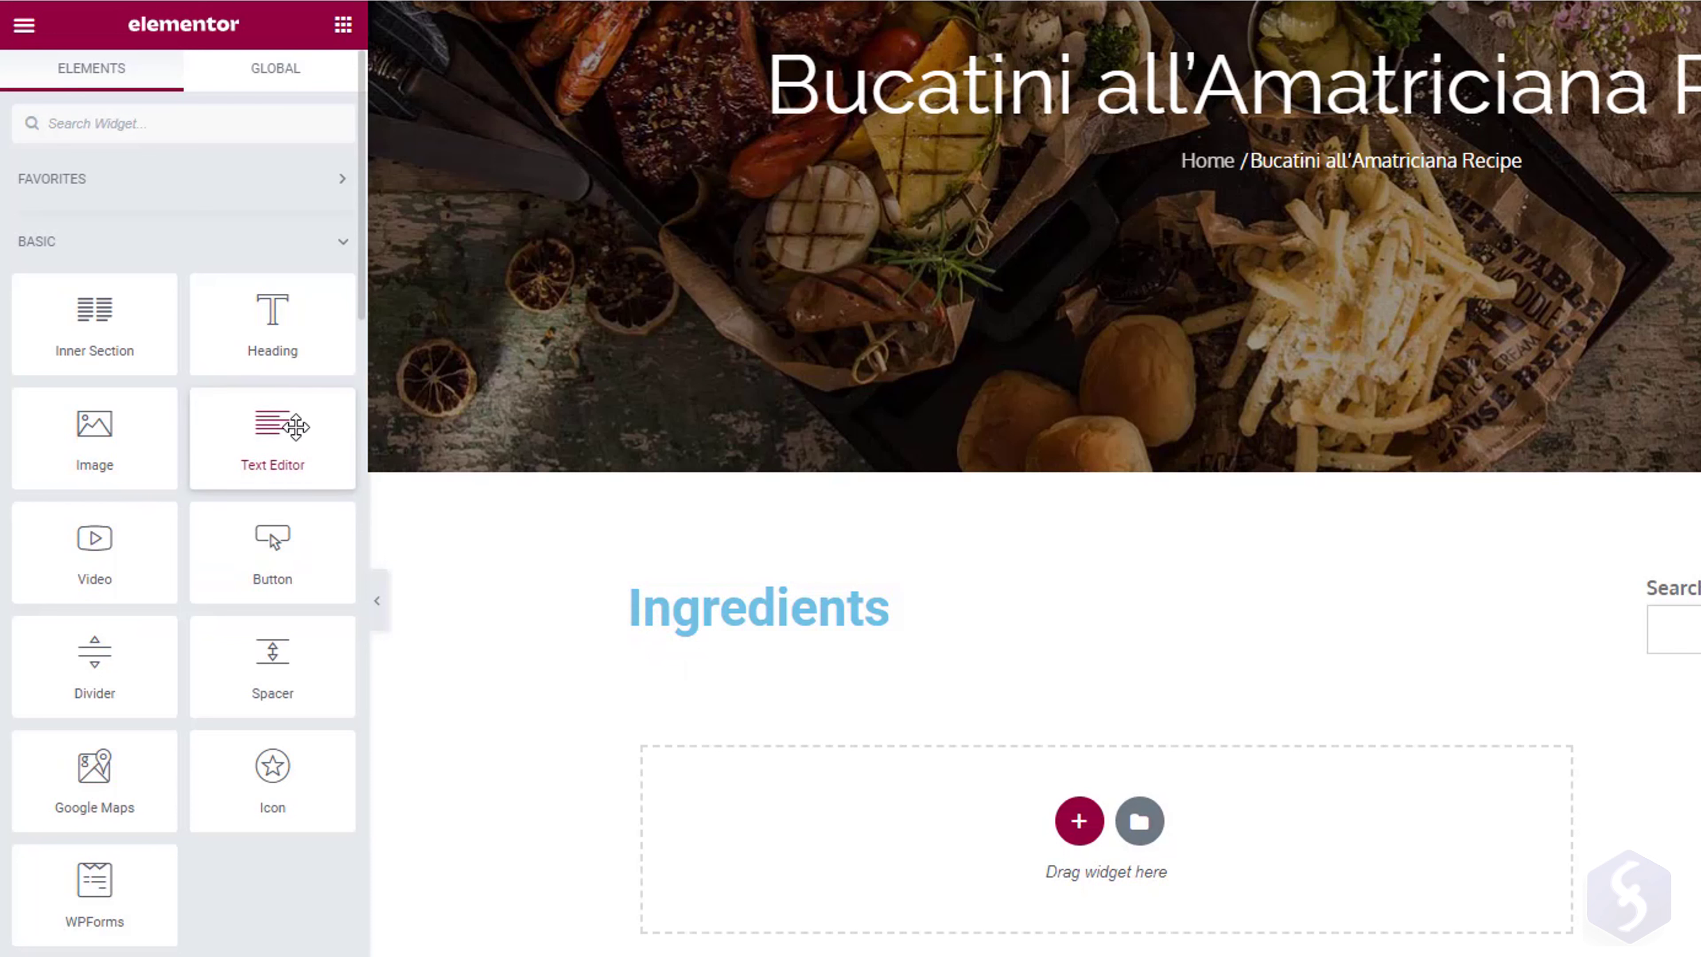
Add a Text Editor under the heading and replace its placeholder with '800g Fresh' ingredient text.
drag(281, 429, 1072, 901)
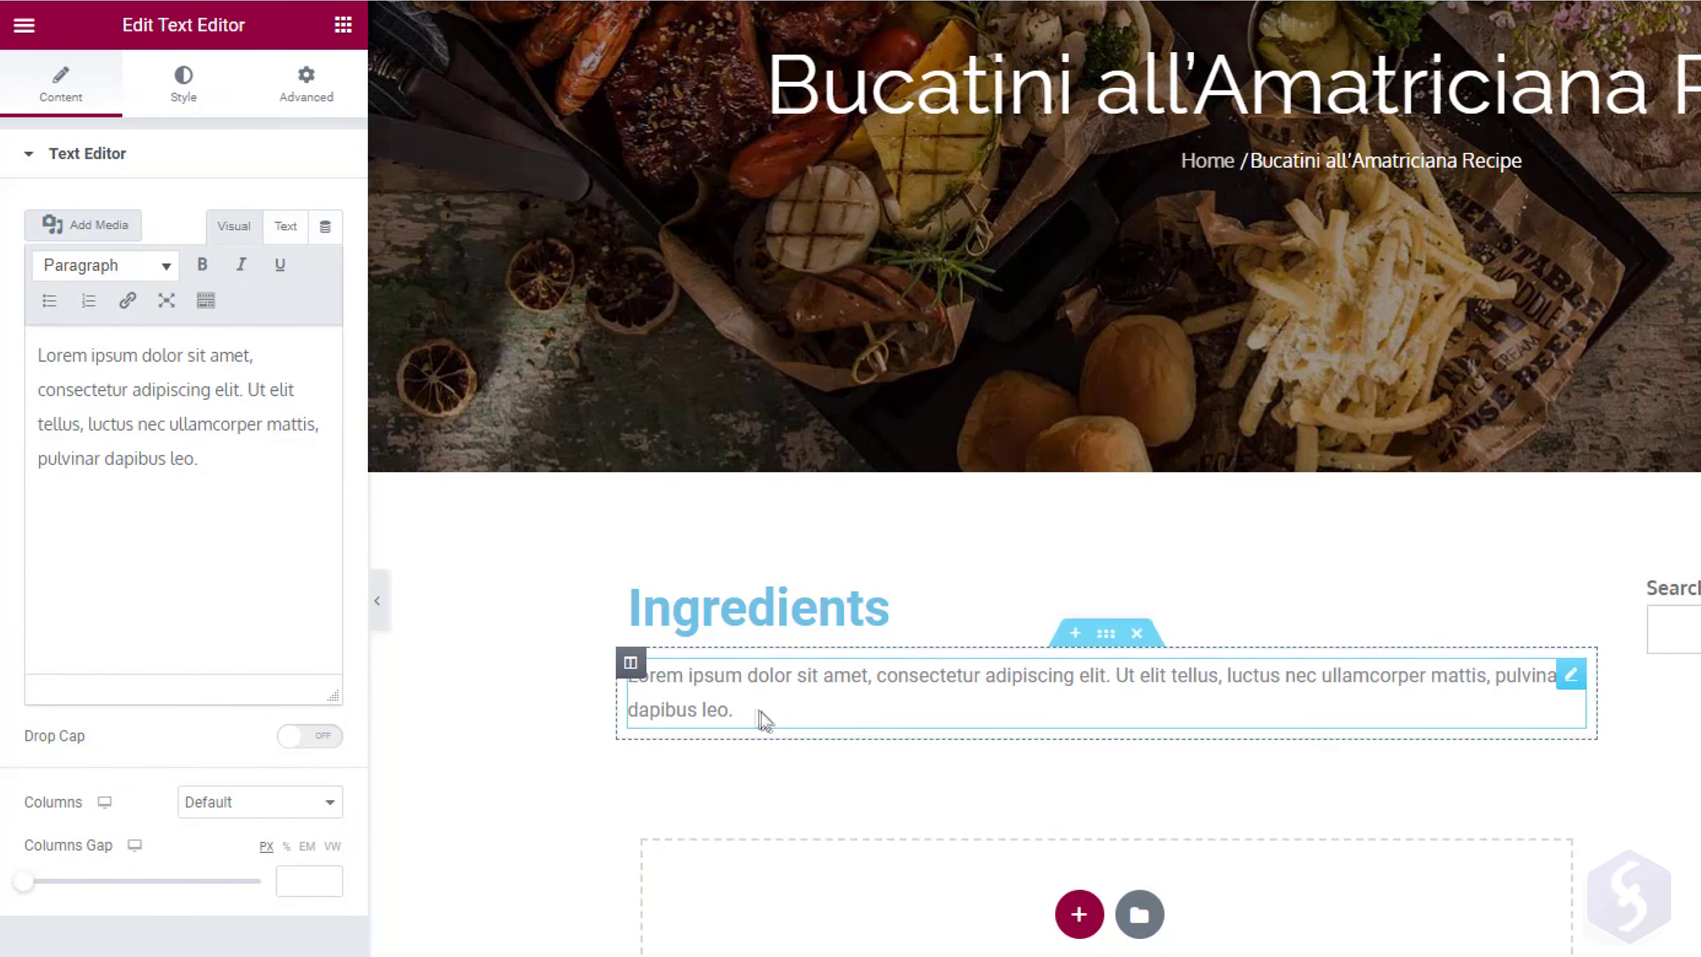
click(749, 705)
triple_click(777, 706)
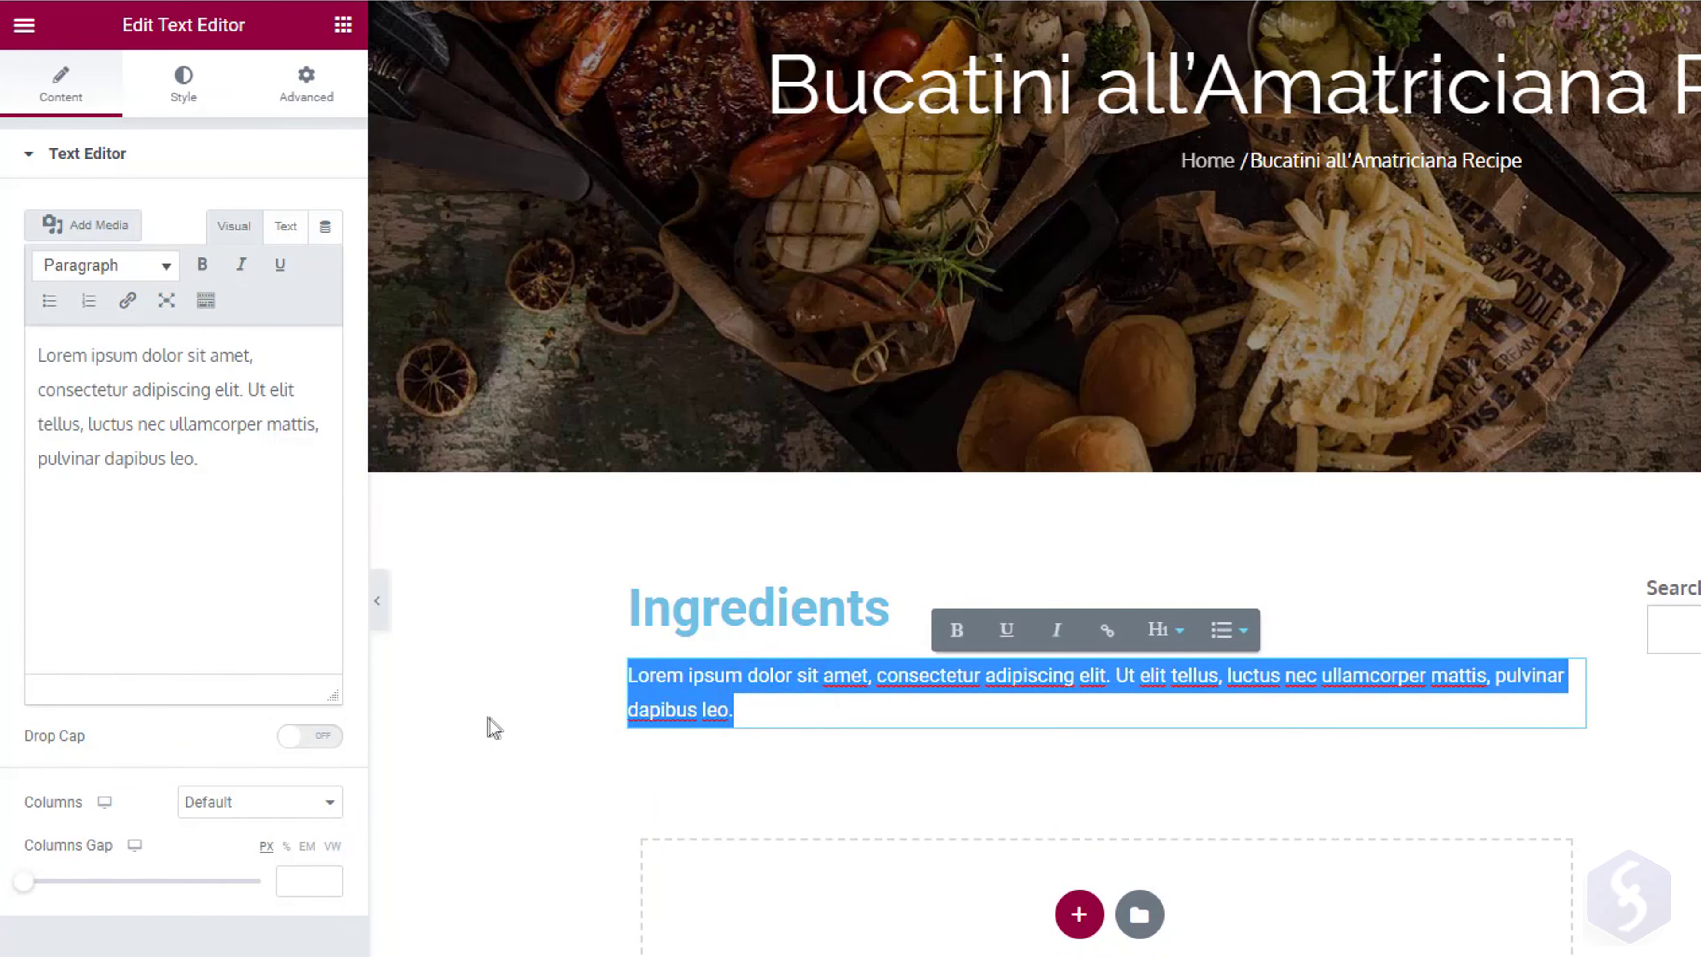
text(800g Fr)
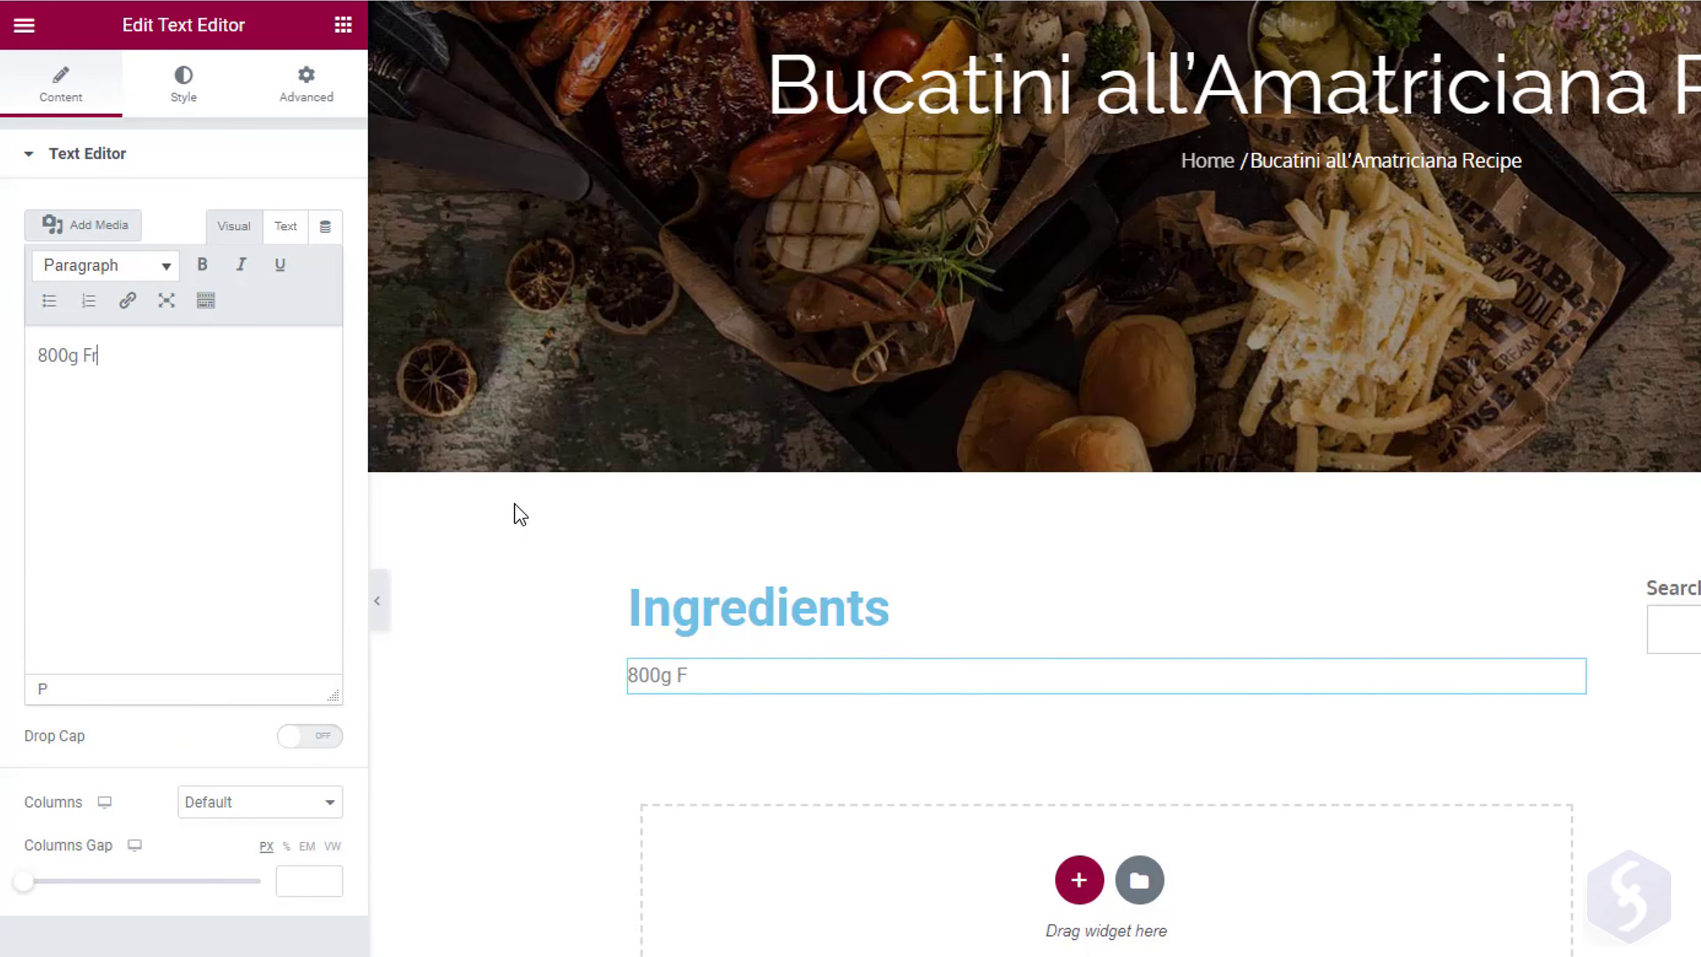
text(esh)
Make the 800g Fresh Tomatoes line Heading 1, bold and italic, and number the list.
drag(205, 355, 32, 346)
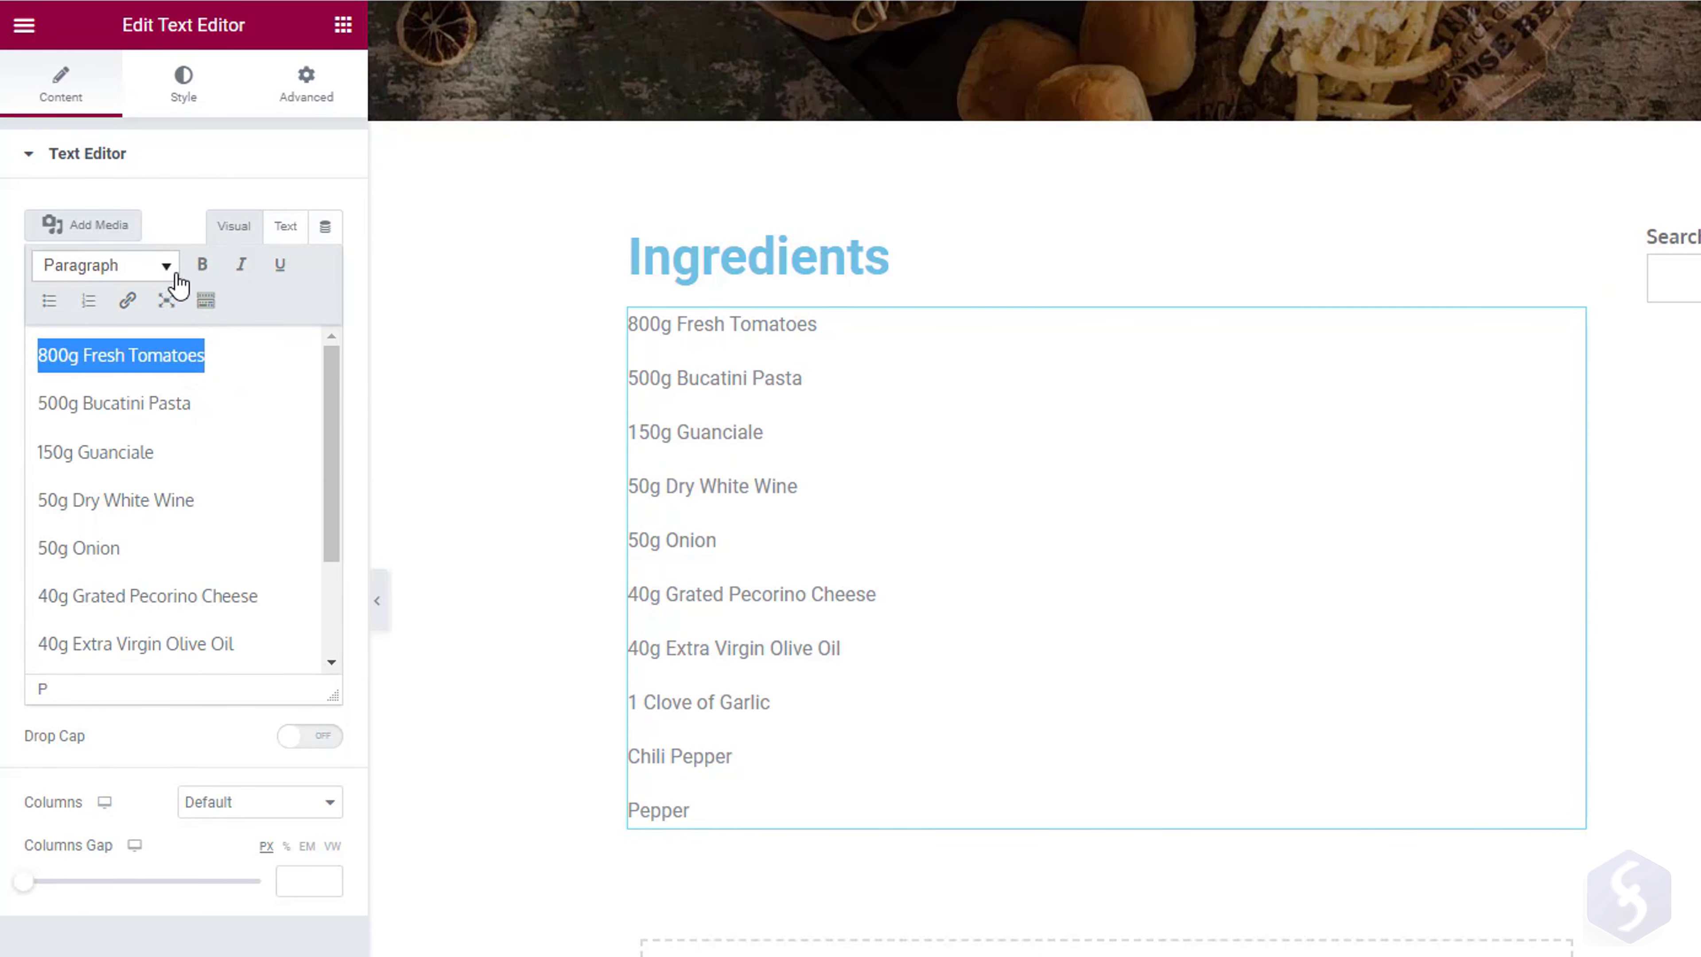
click(166, 266)
click(192, 361)
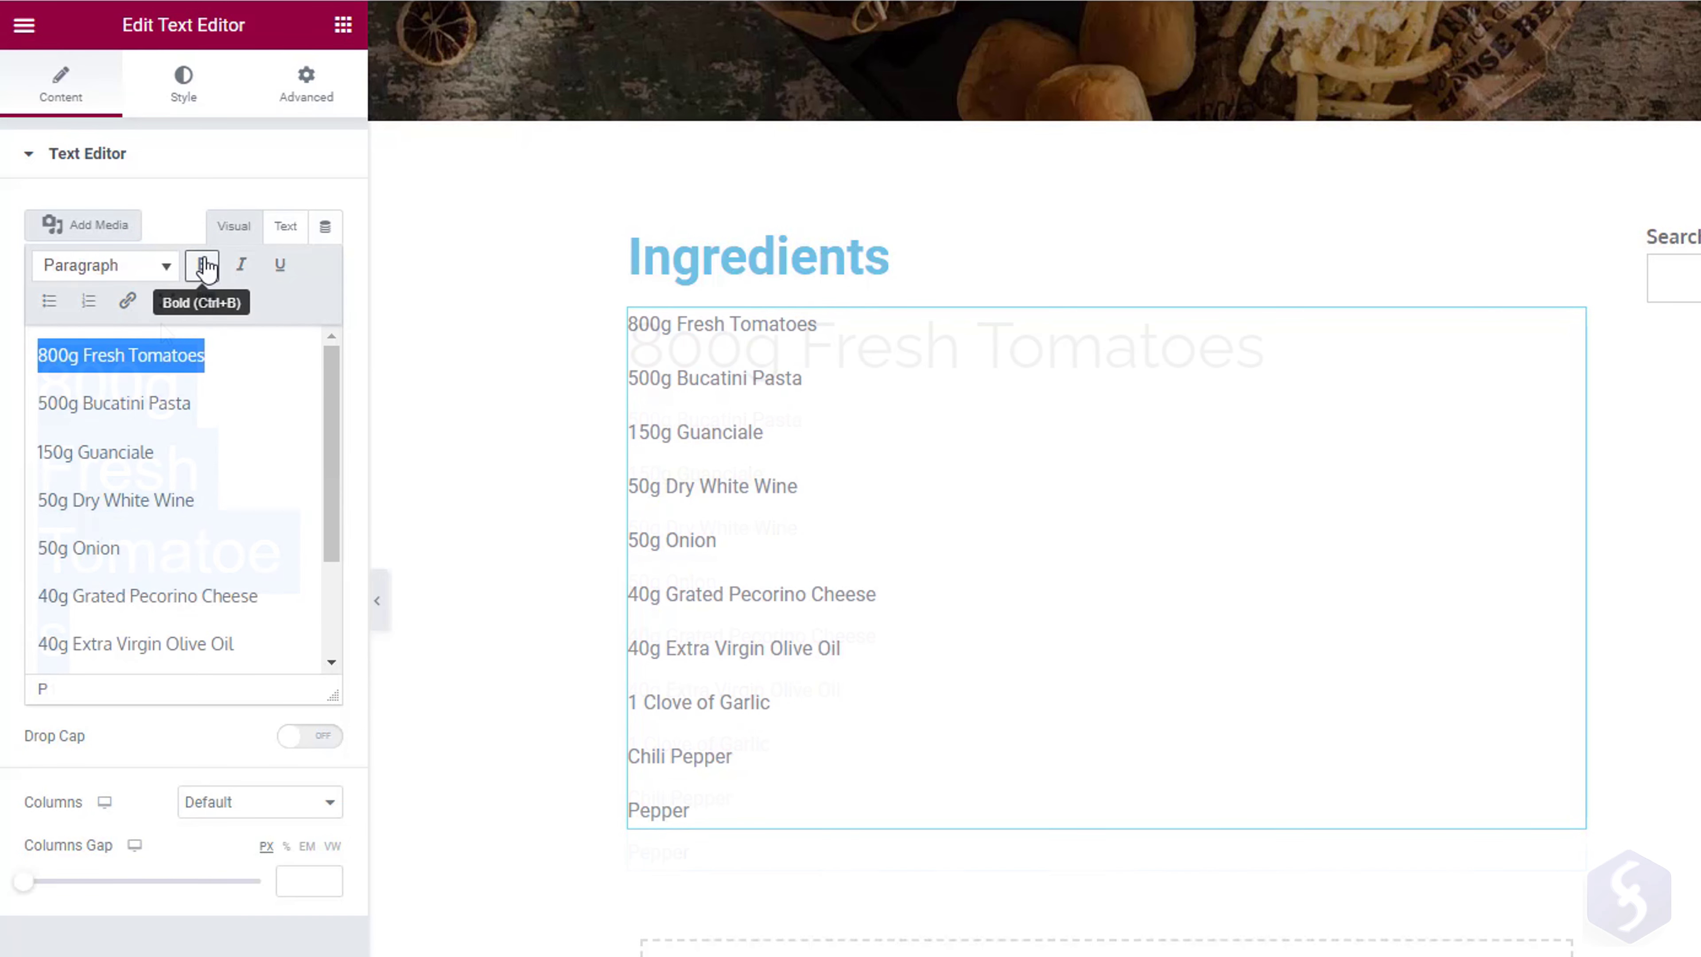
click(203, 264)
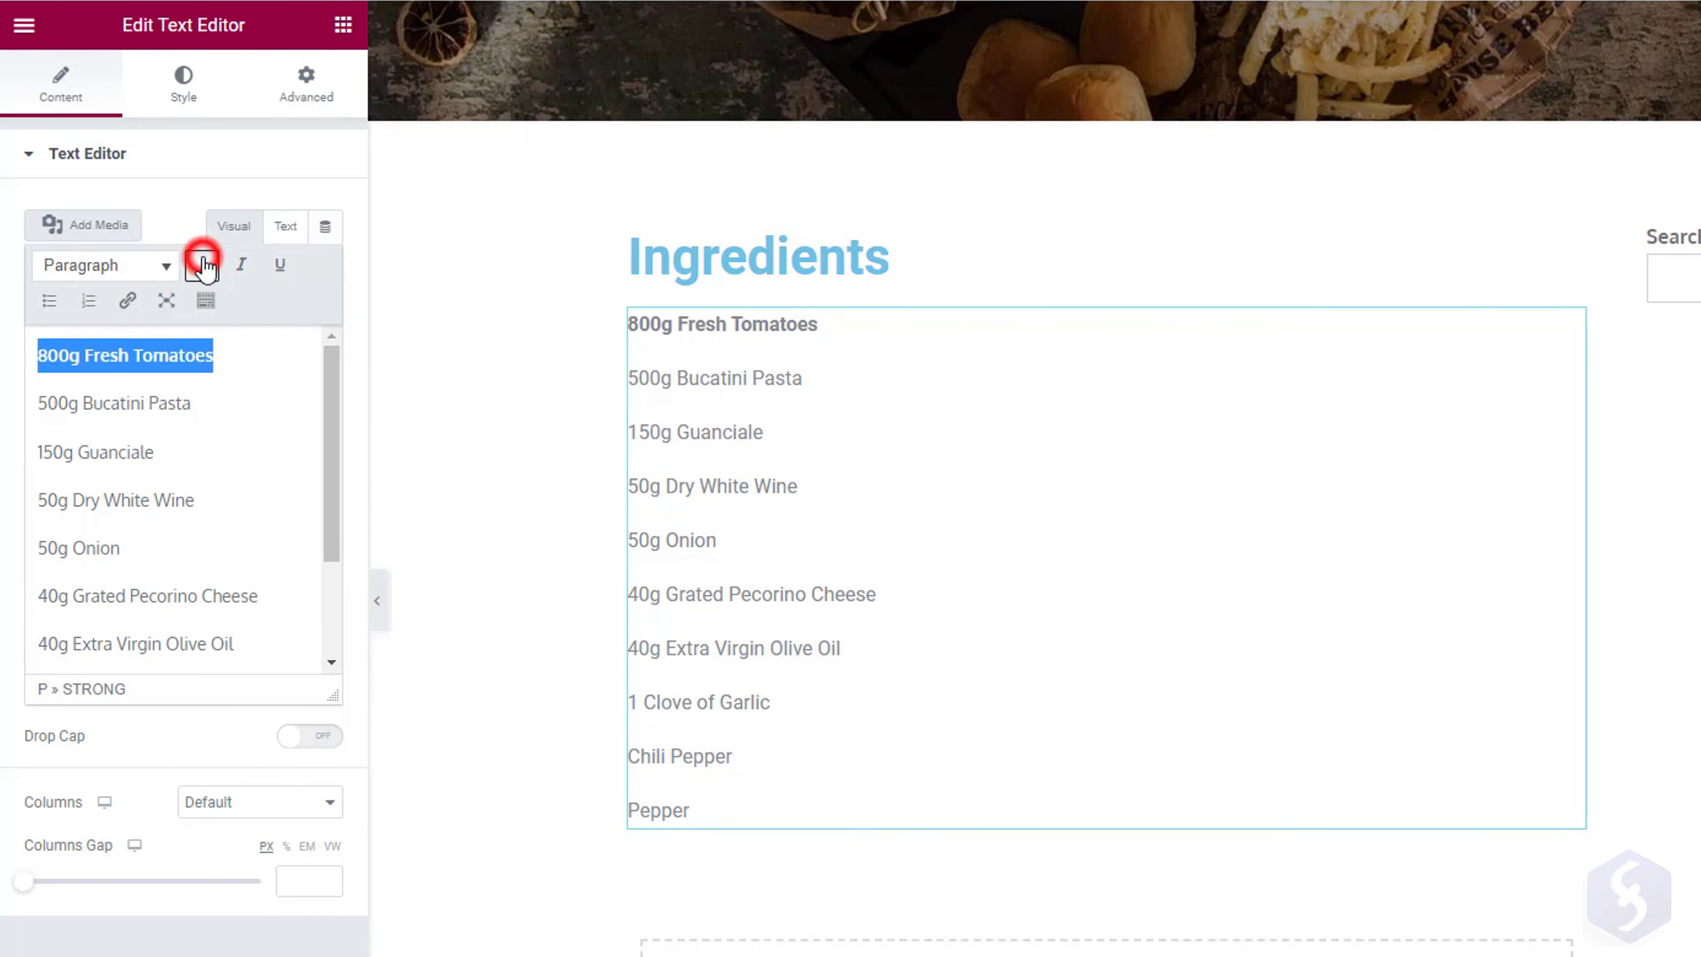
click(241, 267)
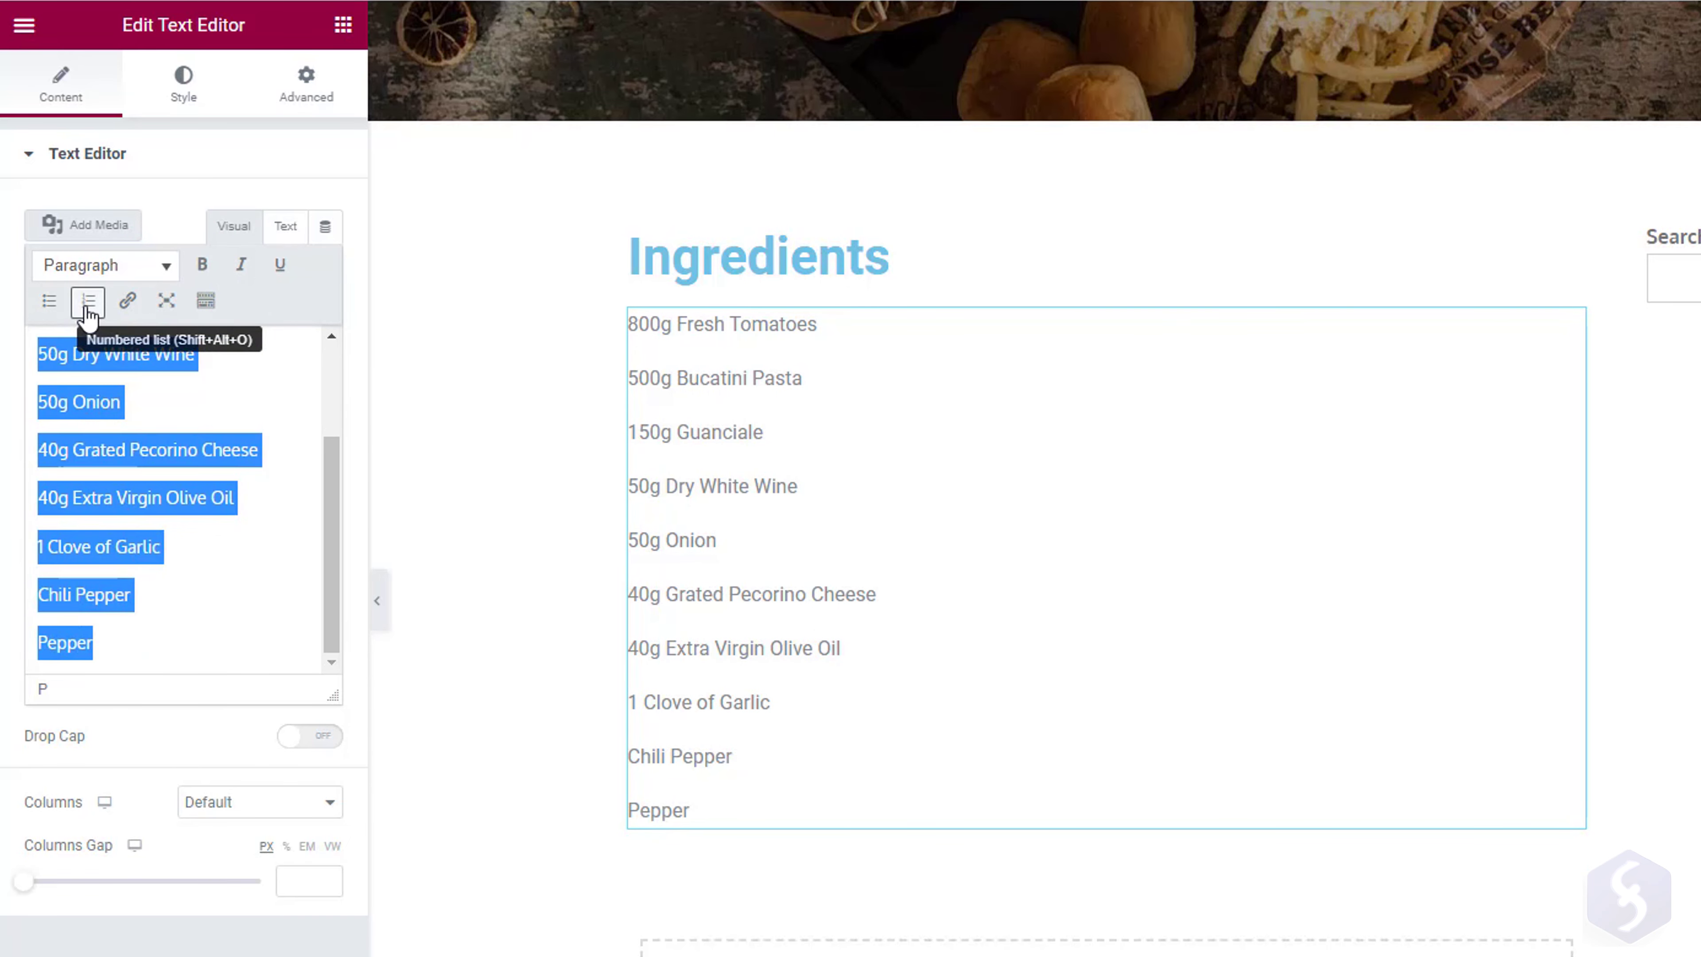
click(89, 301)
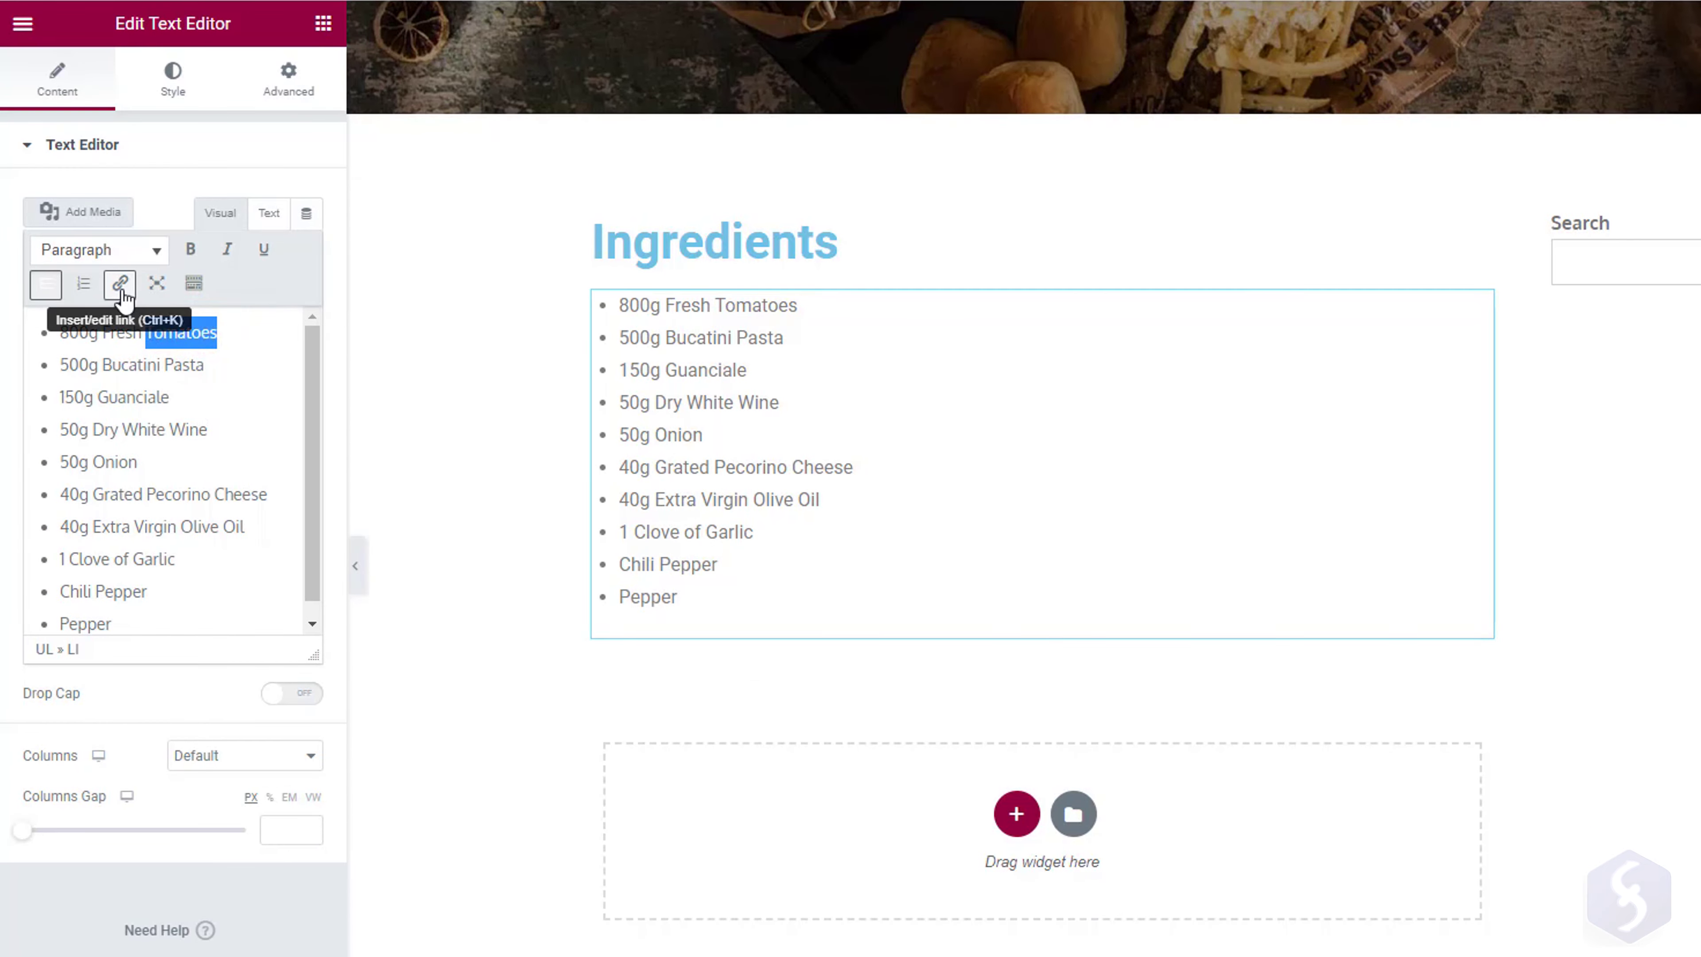
Link 'Tomatoes' to the pasted tomato image address, preview it, then remove the link.
click(119, 284)
key(ctrl+v)
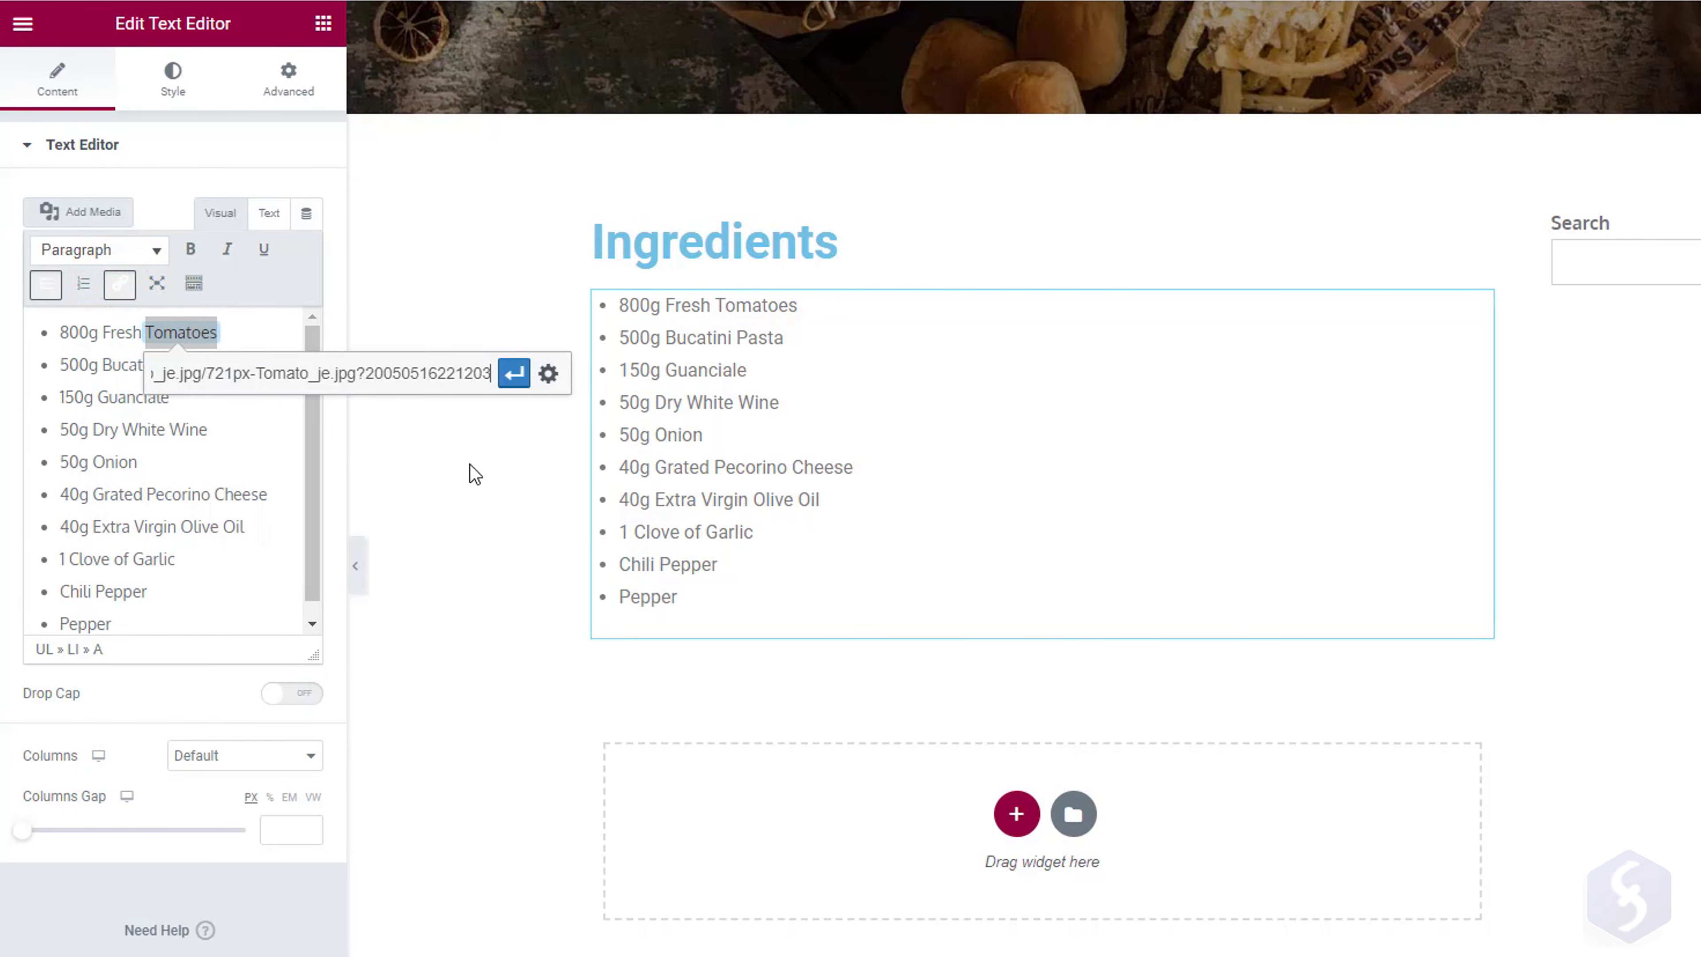
click(512, 374)
click(771, 309)
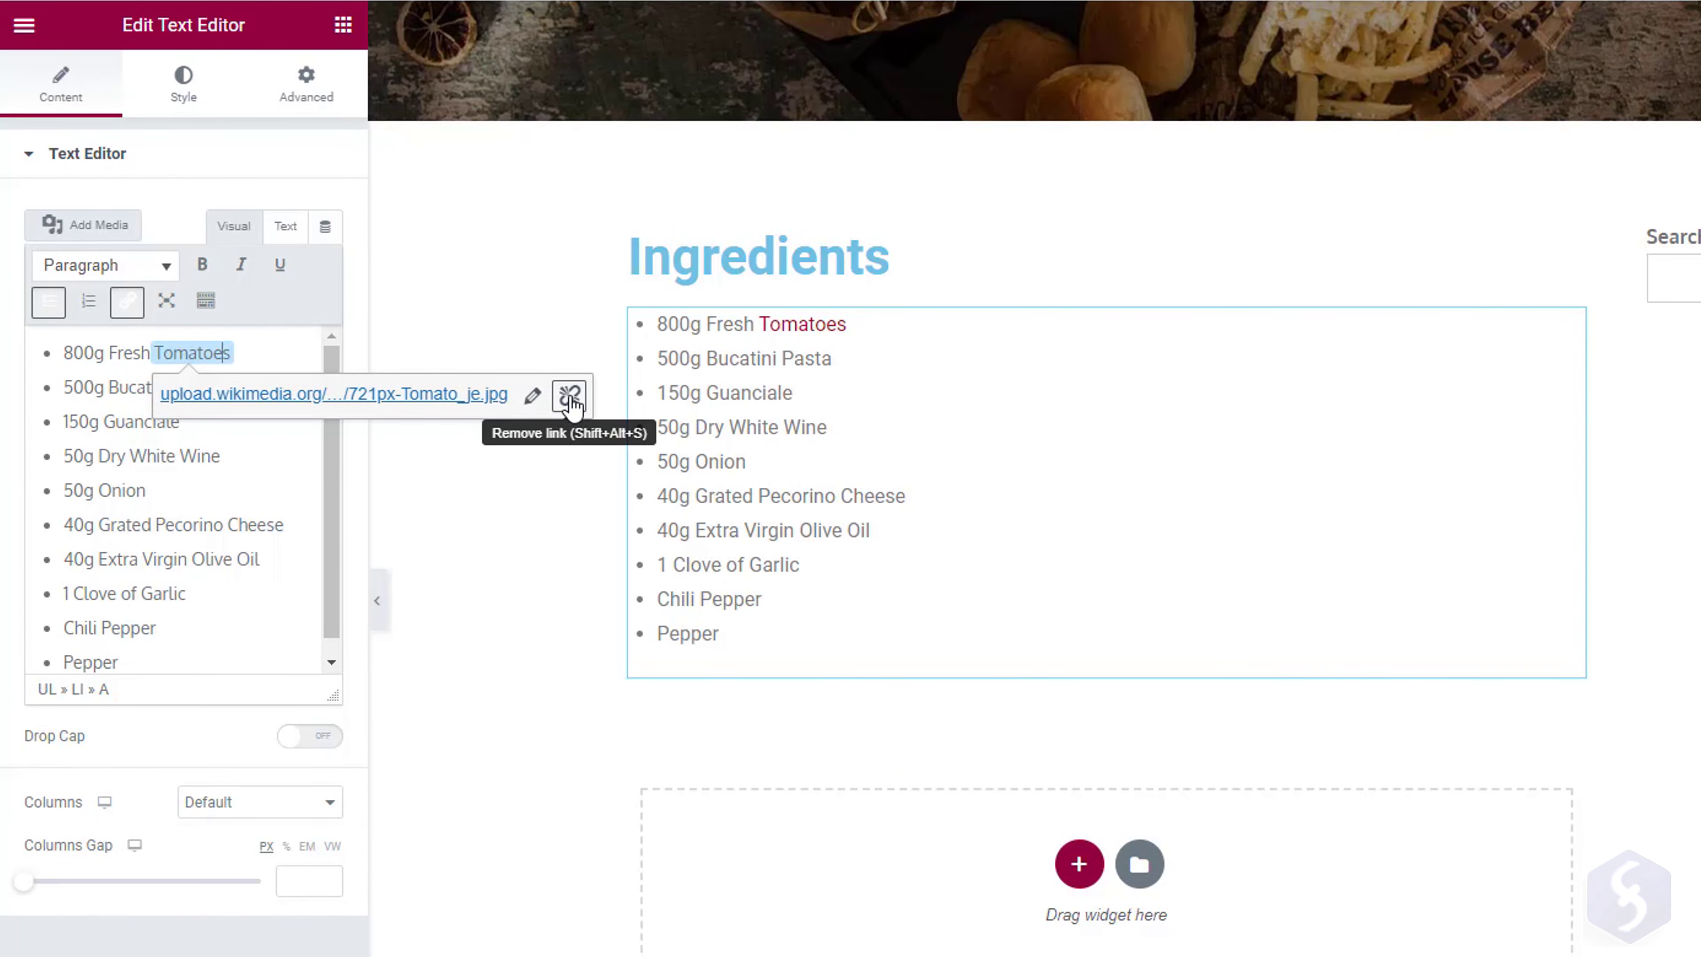
click(570, 398)
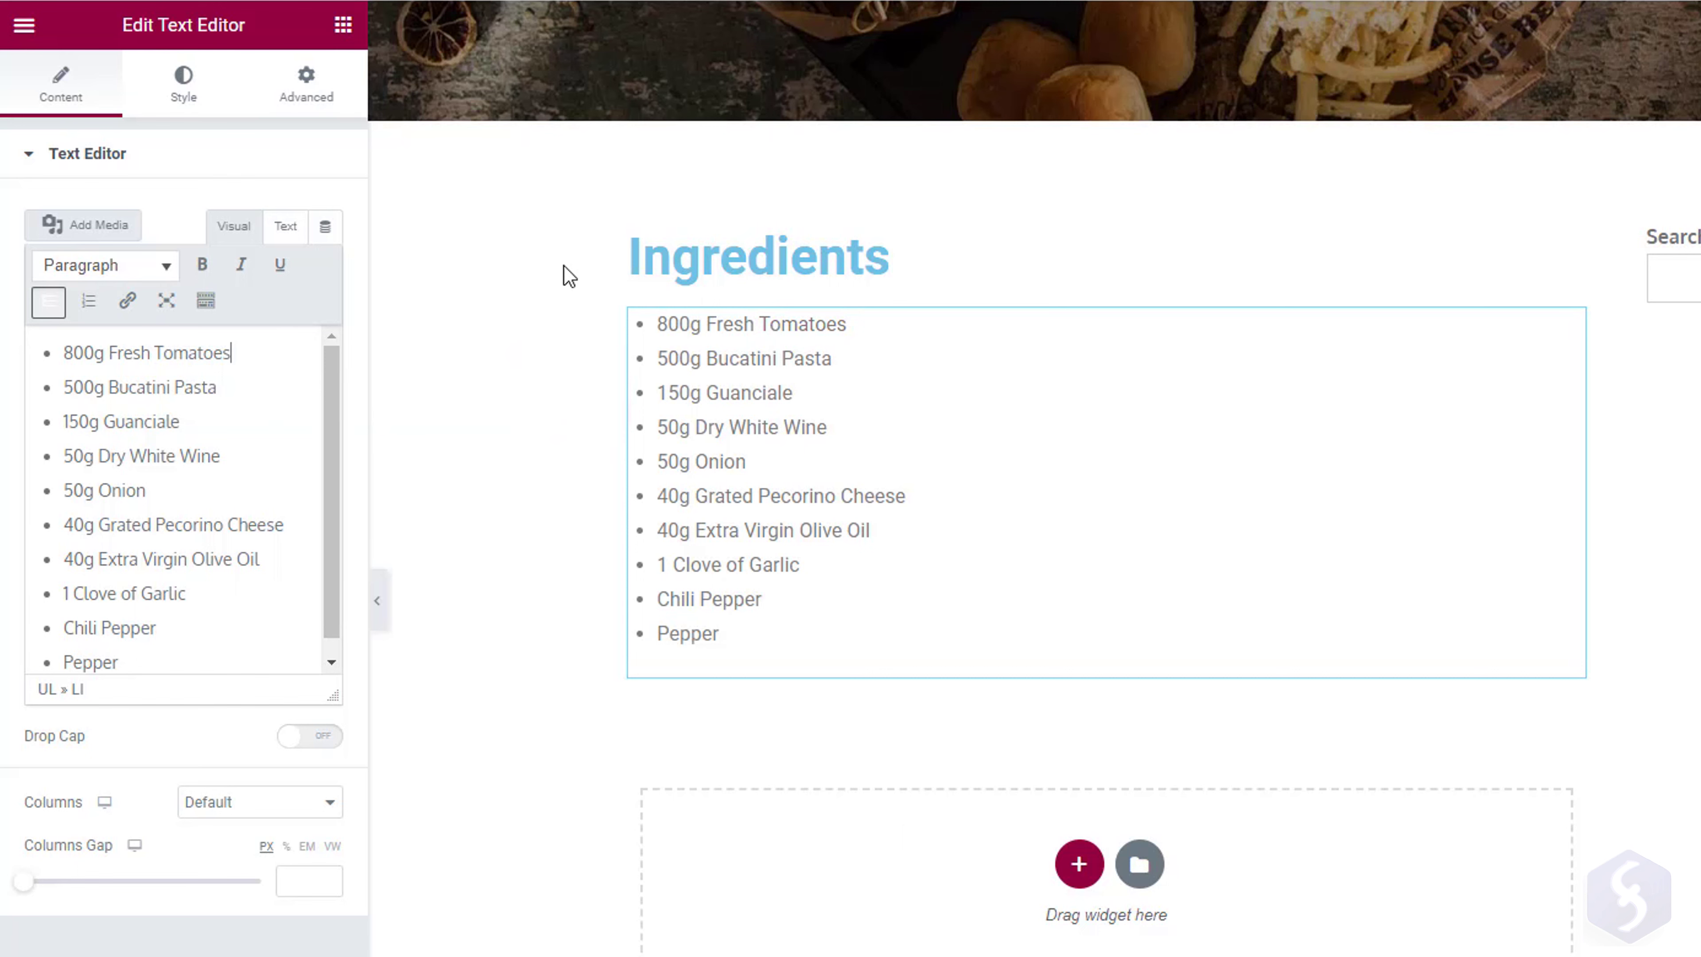
Toggle strikethrough on the first ingredient, colour it red, then undo the colour.
key(shift+Home)
click(212, 312)
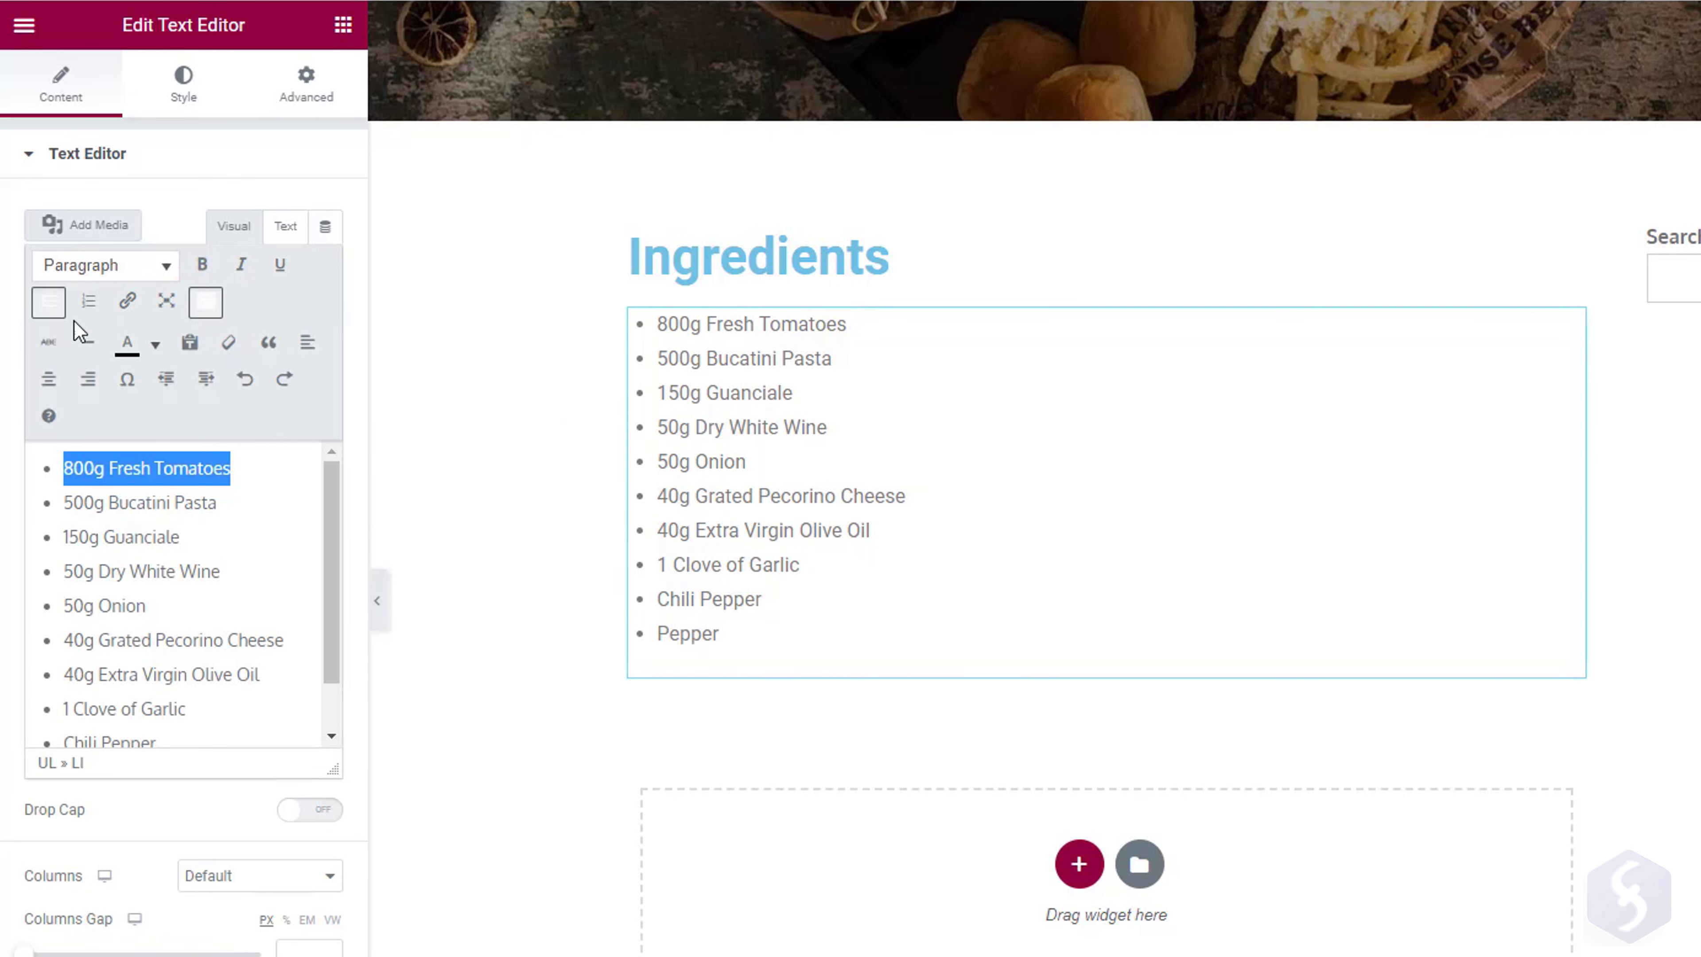
click(46, 345)
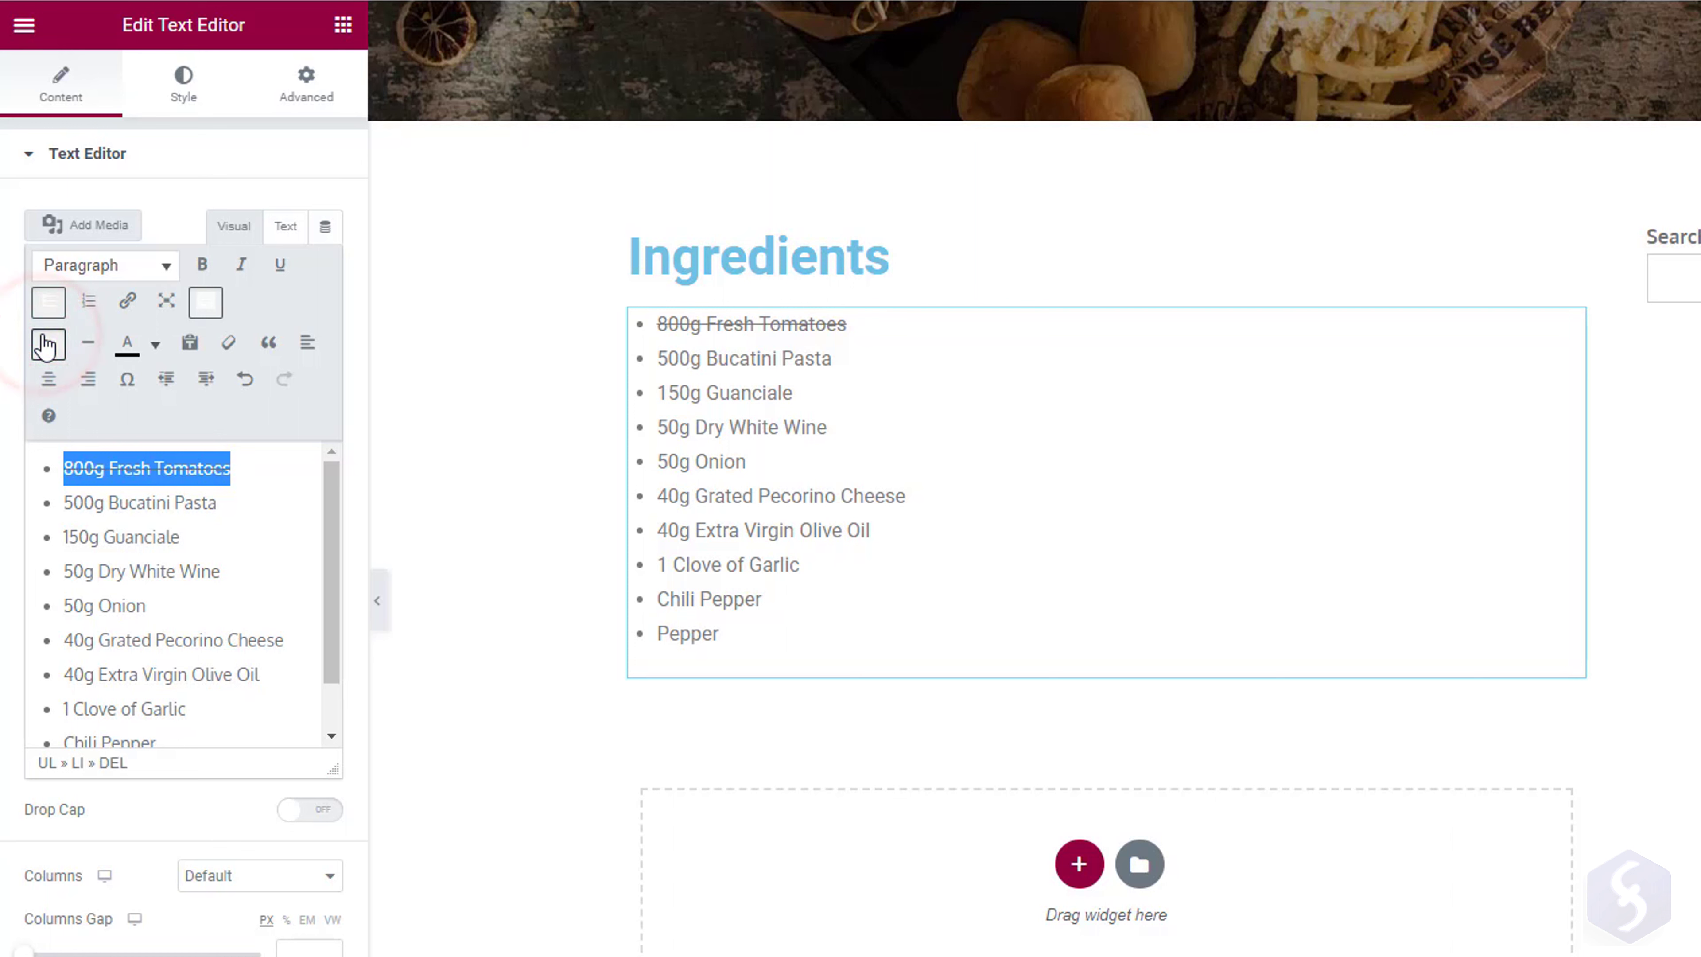
click(43, 345)
click(155, 344)
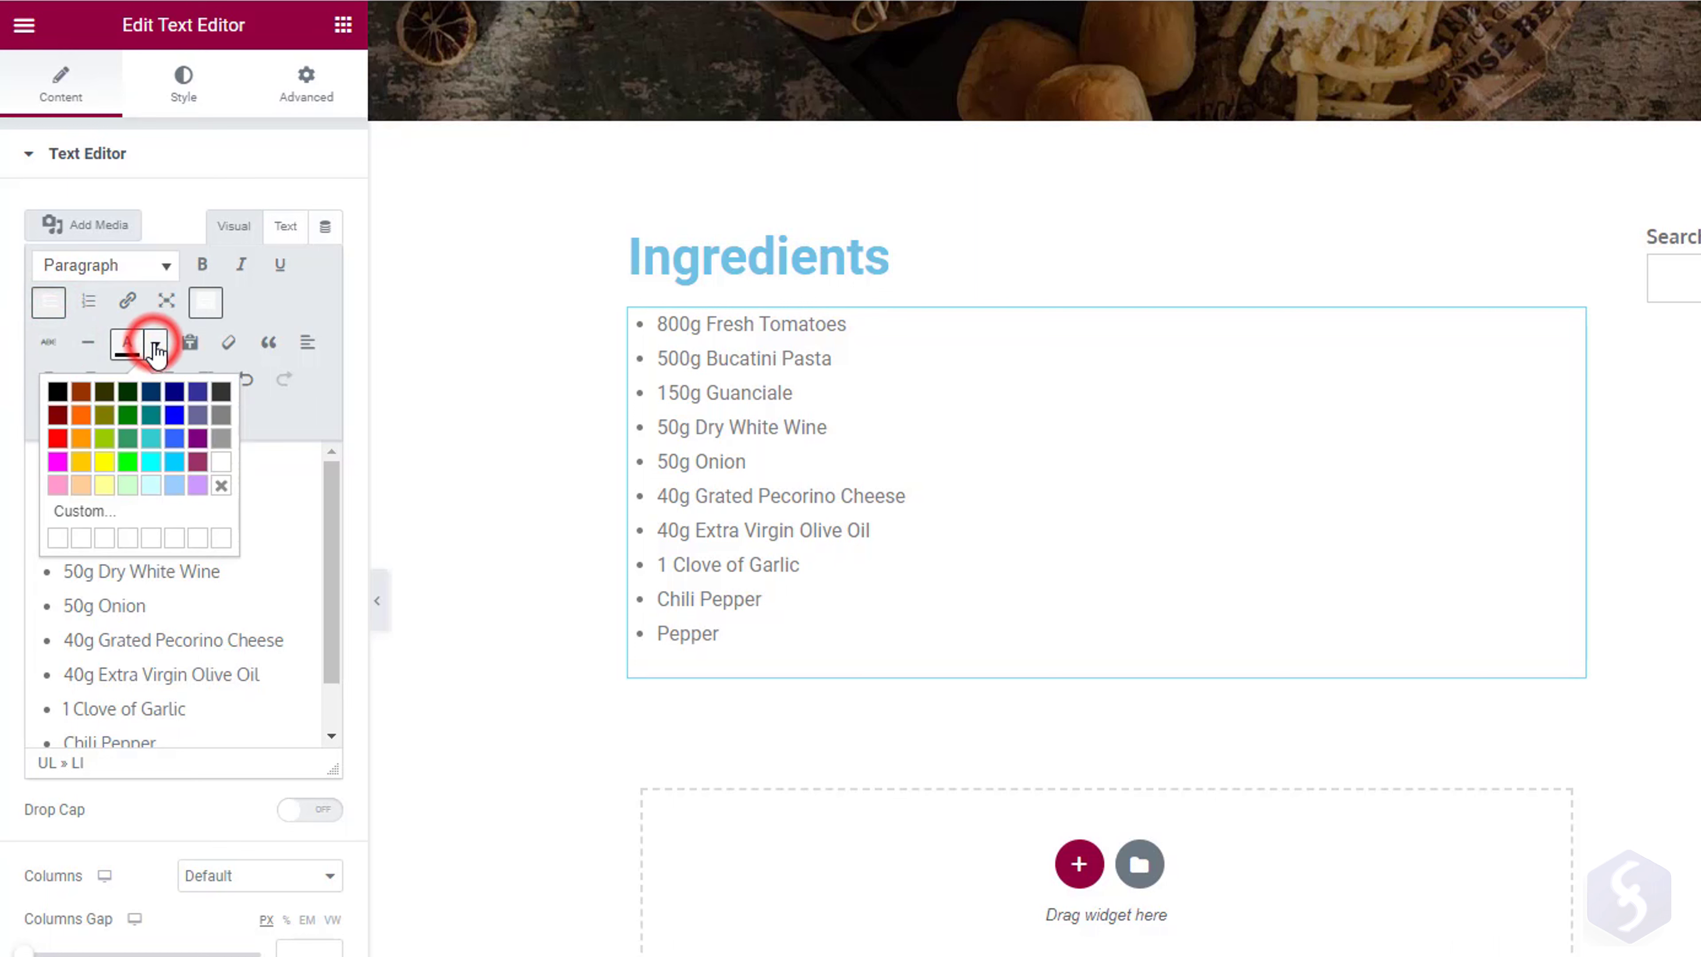
click(58, 439)
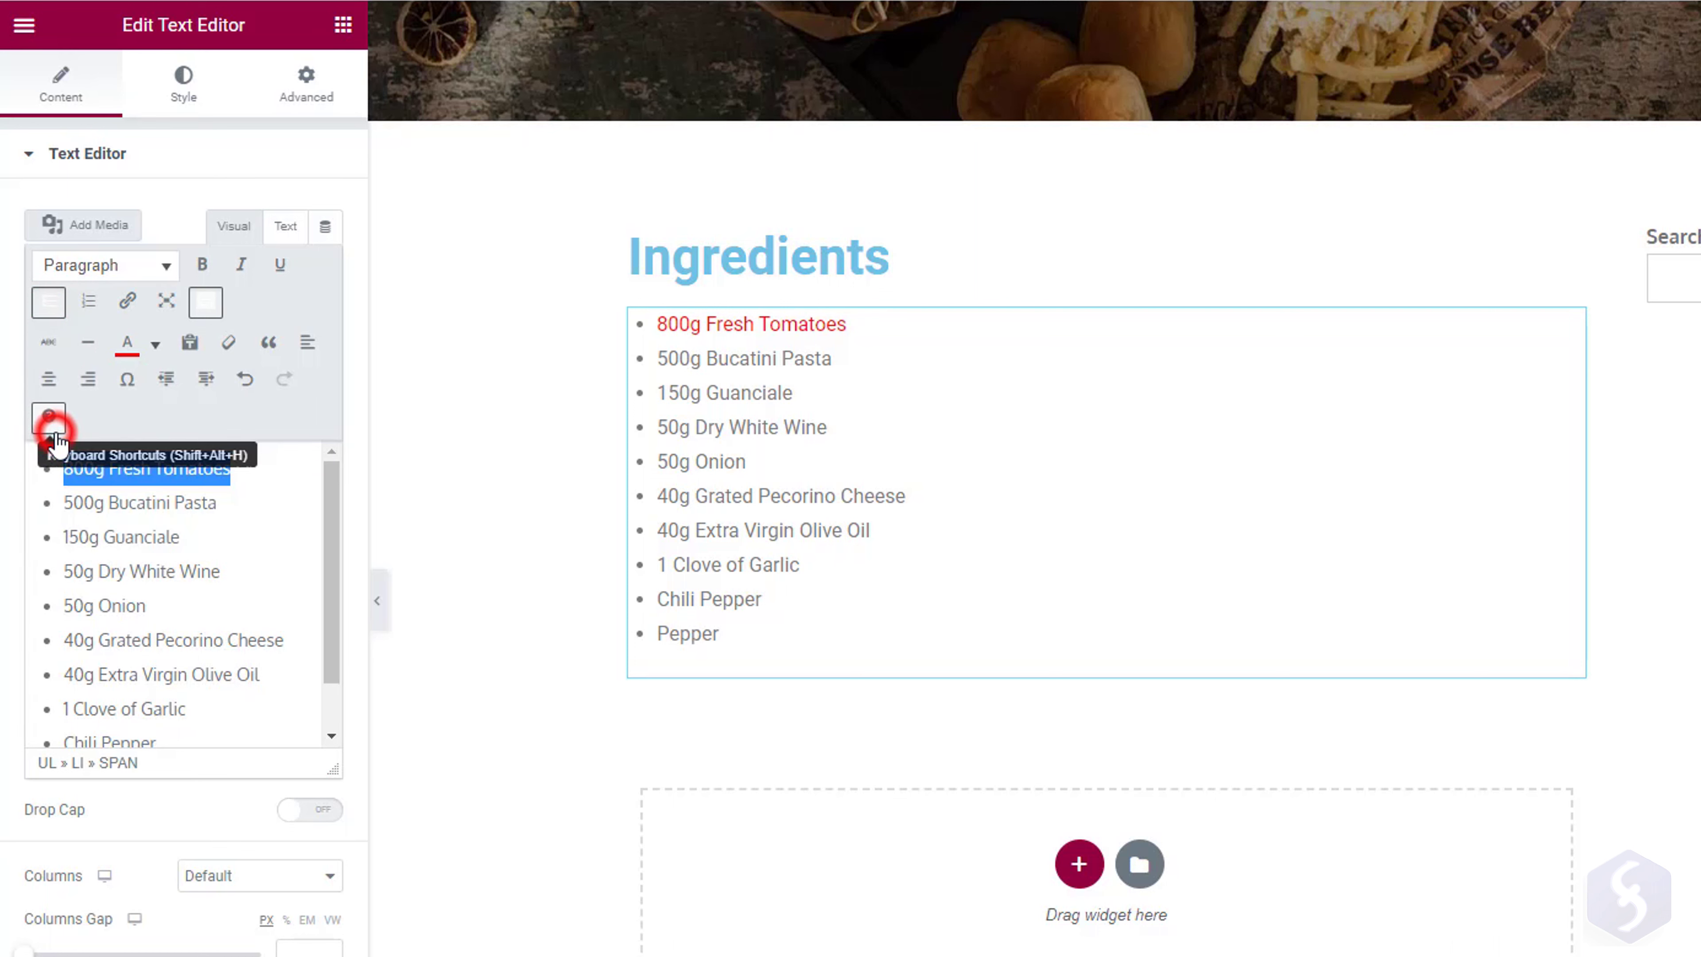
key(ctrl+z)
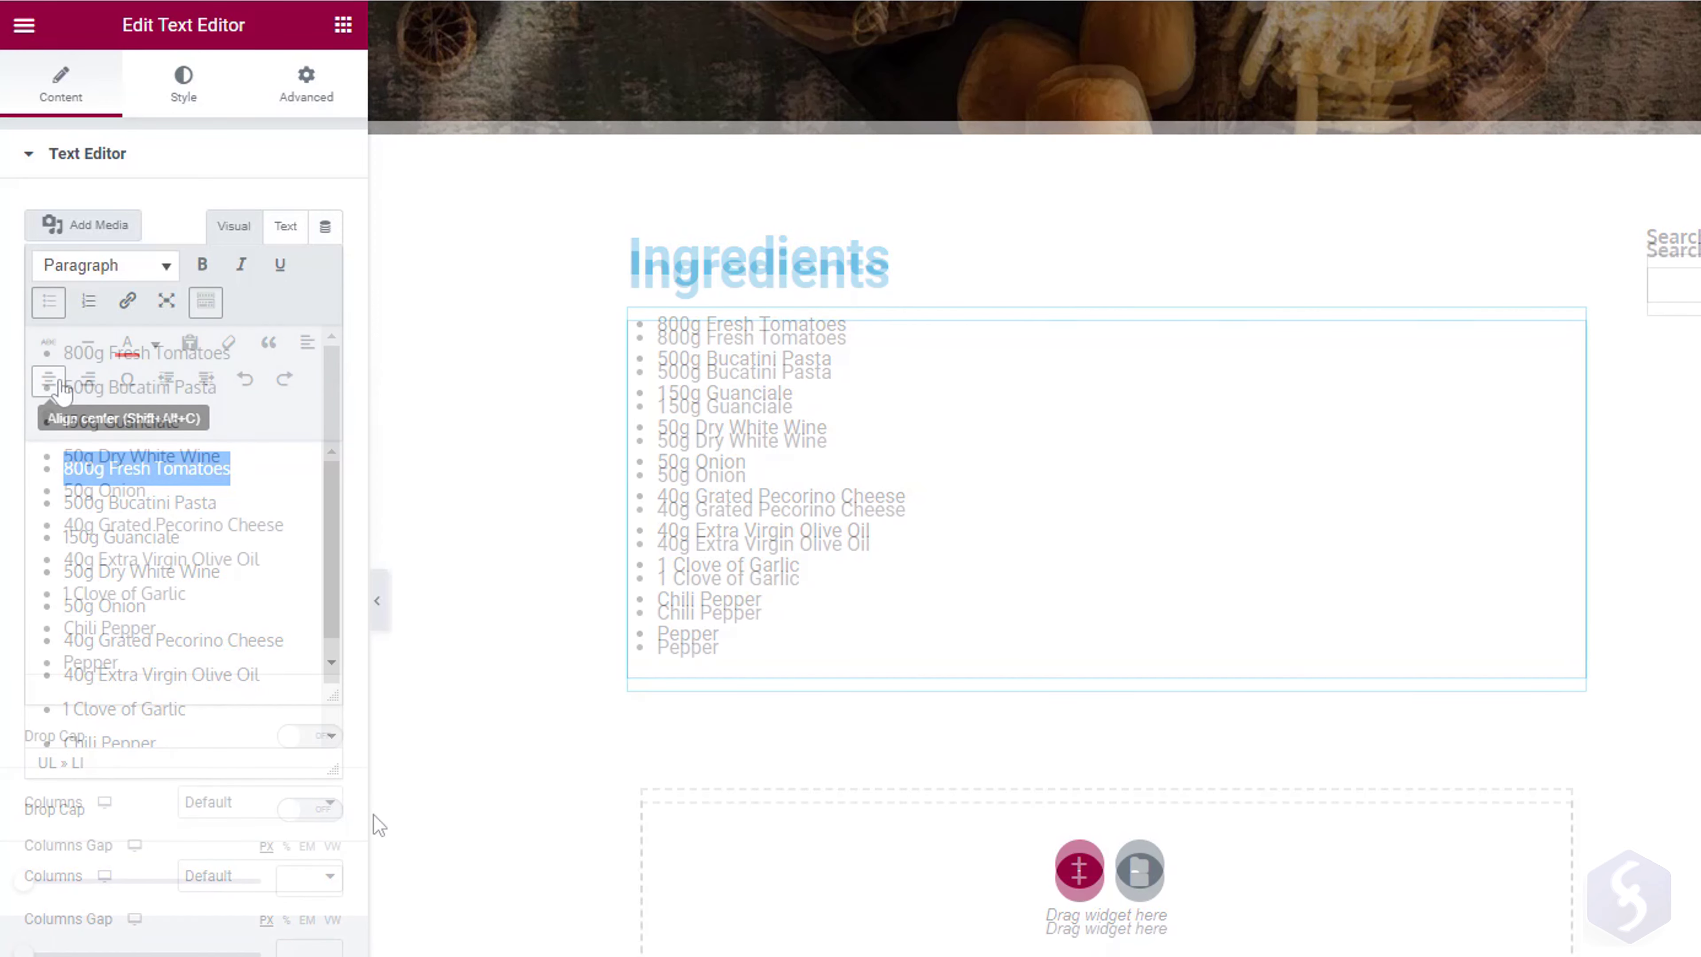
Set the ingredient list to 2 columns and drag the Columns Gap slider.
click(327, 802)
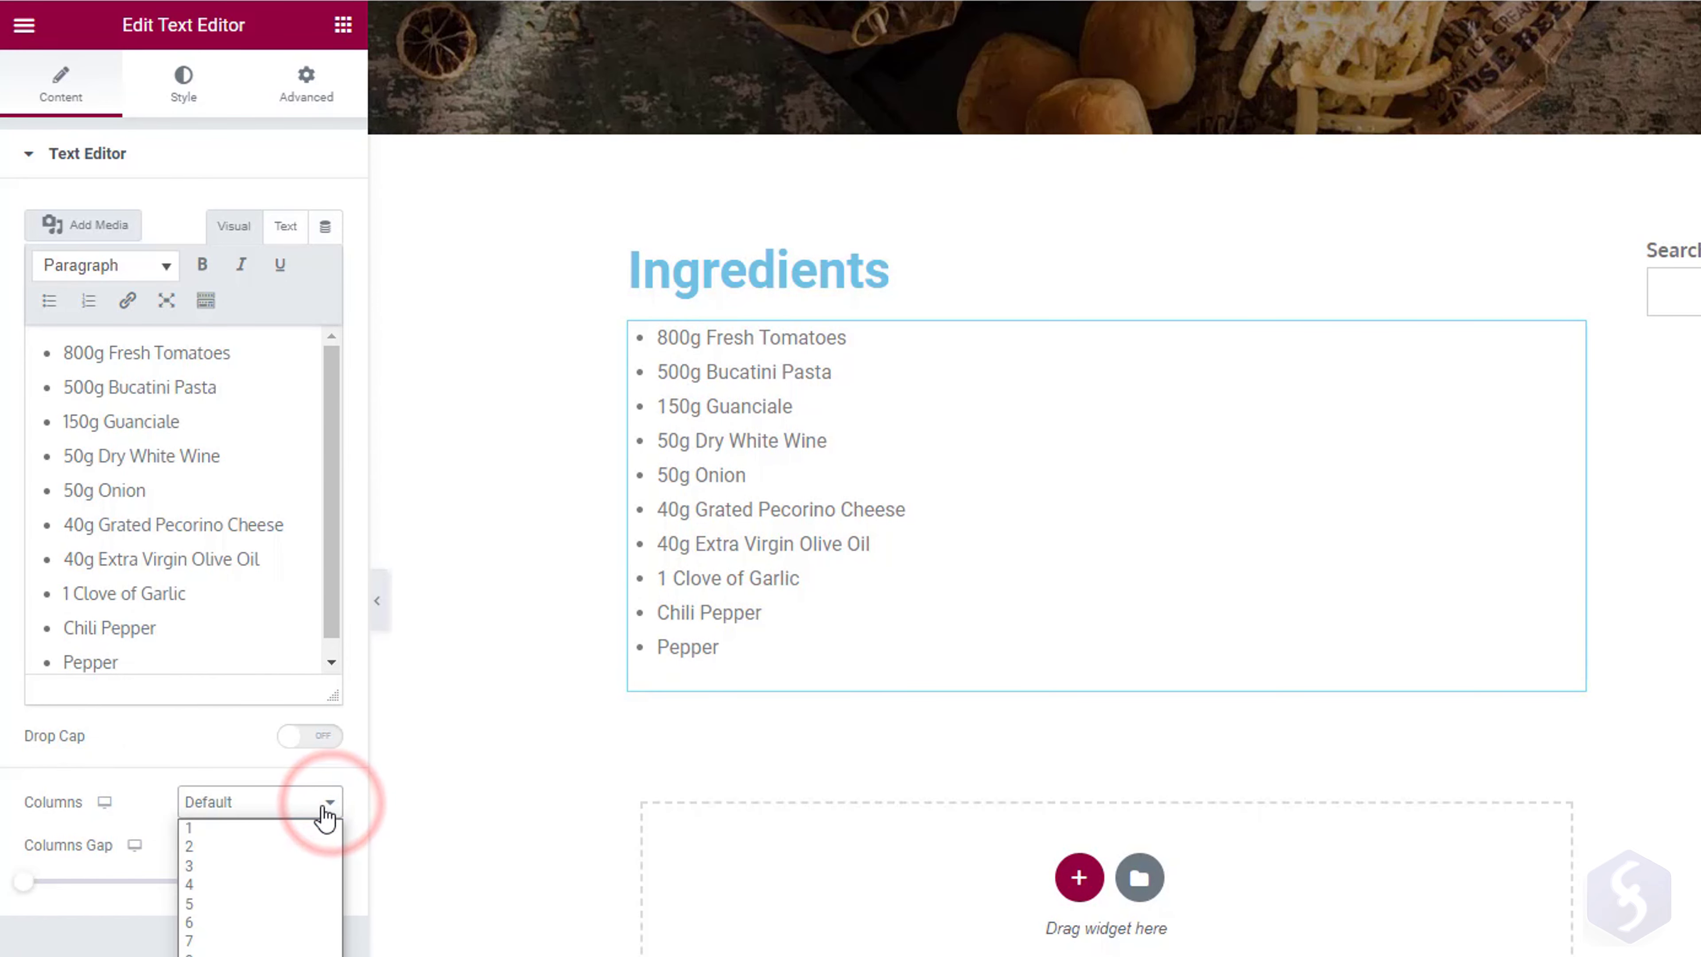
click(209, 846)
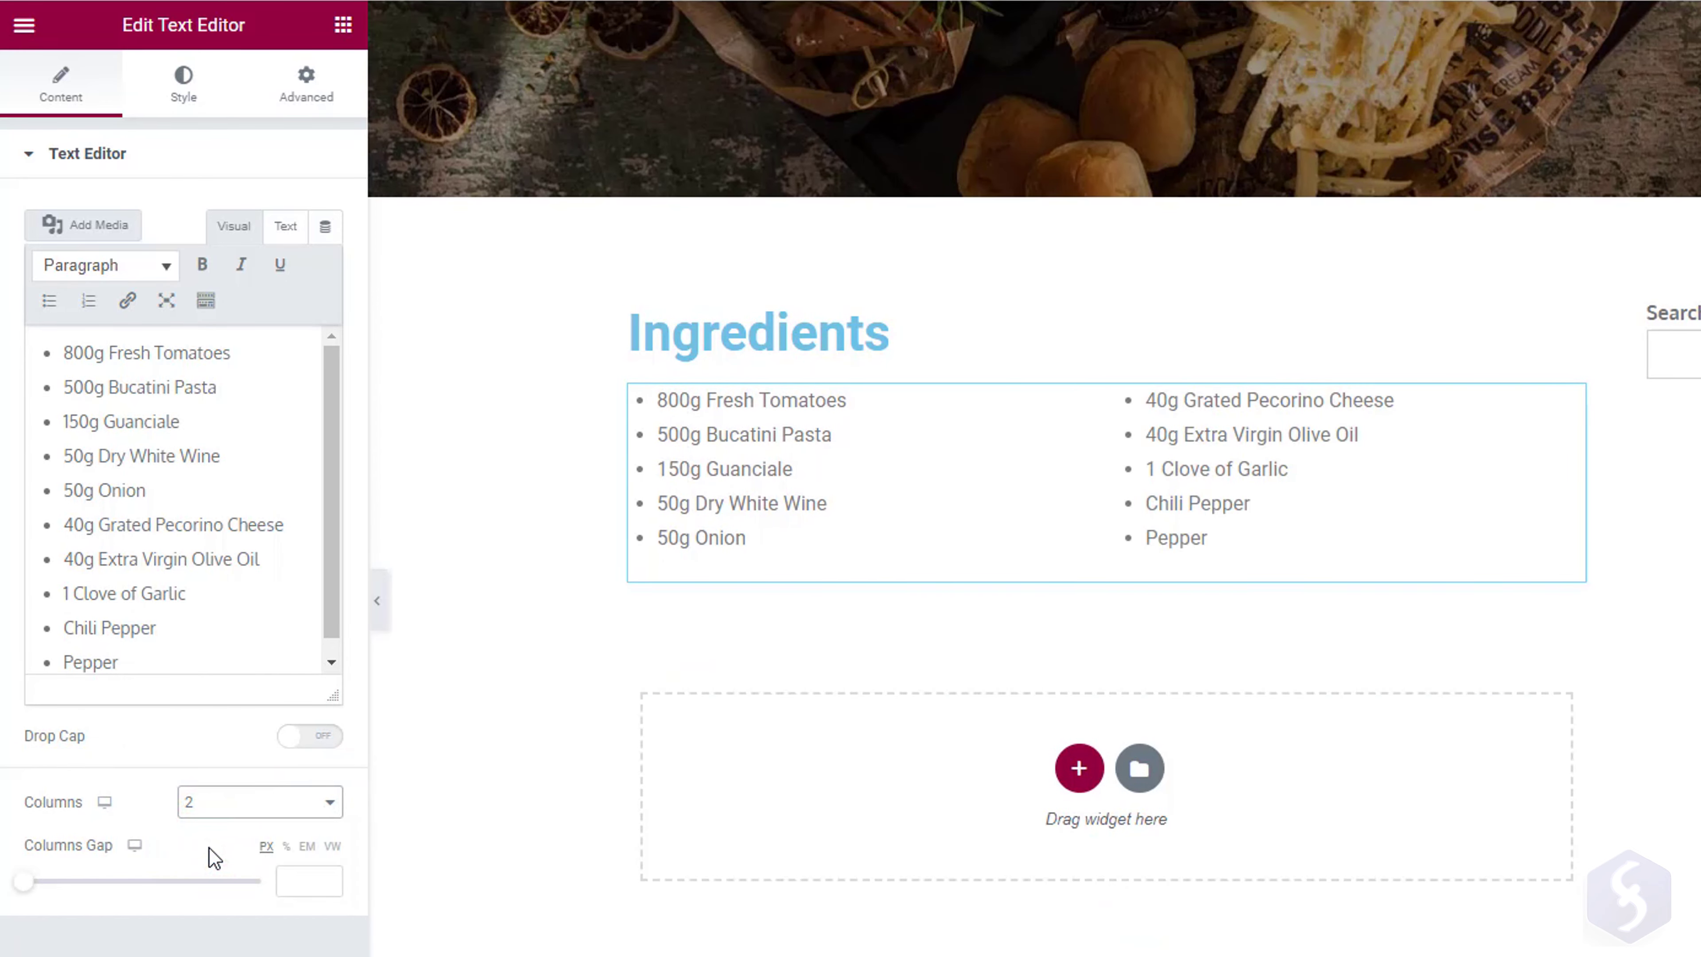
mouse_move(22, 886)
mouse_down()
mouse_move(167, 896)
mouse_move(15, 906)
mouse_up()
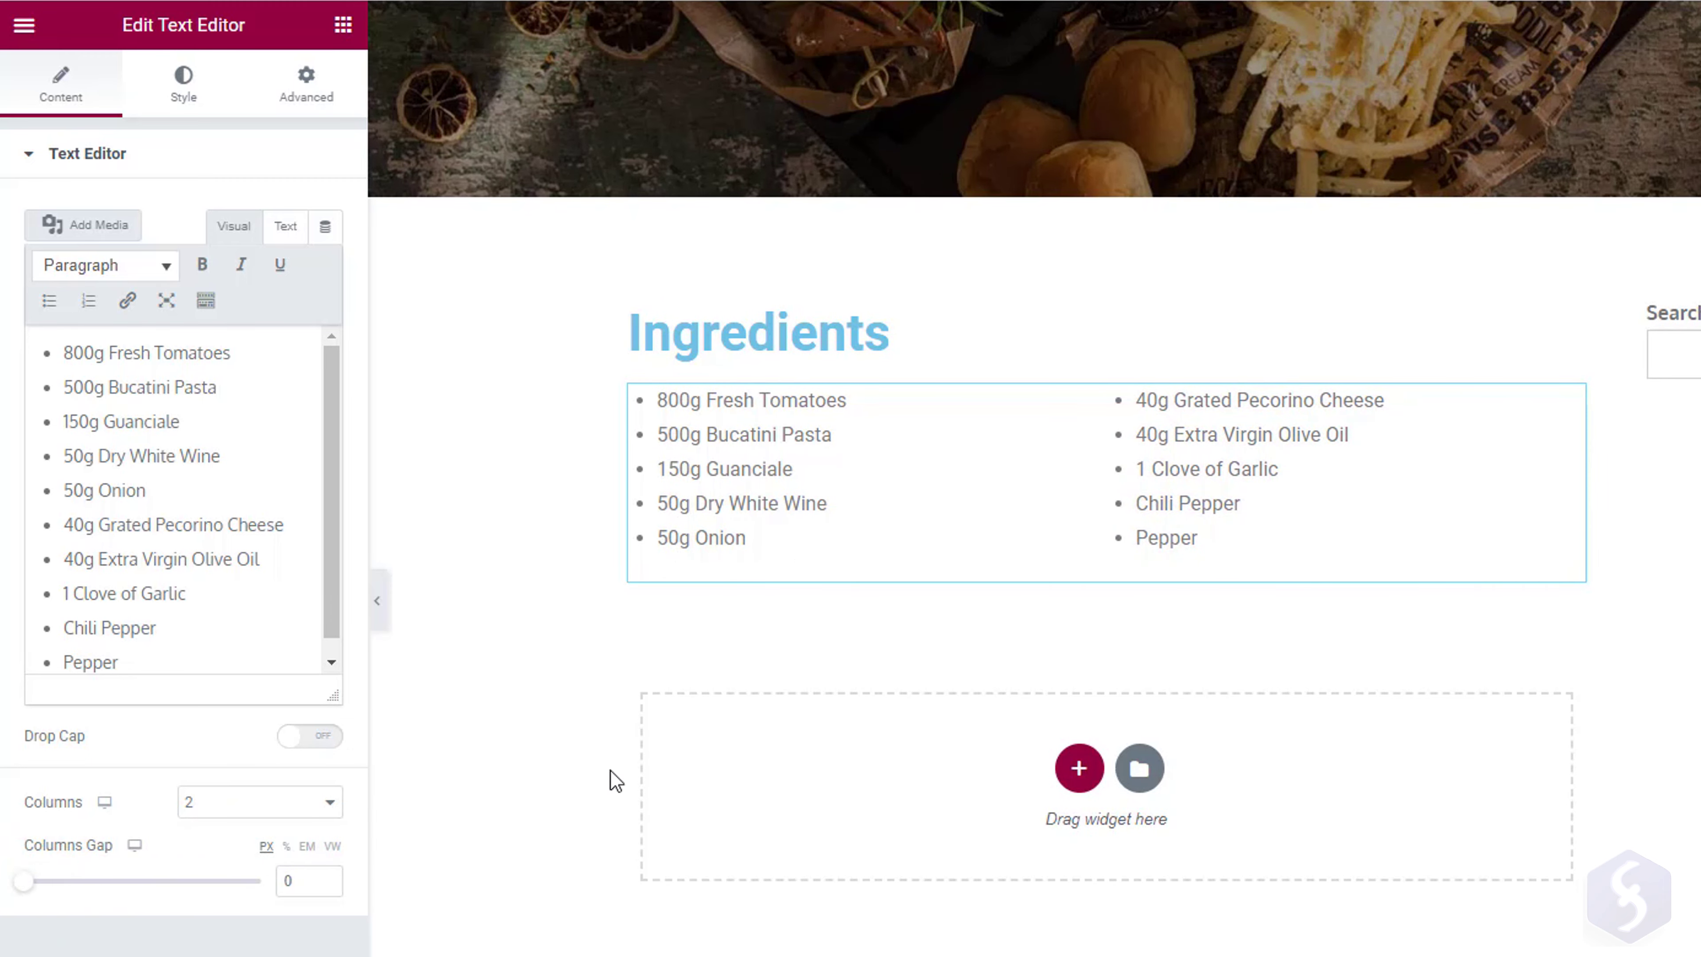
Style the list text grey, try the Rochester font, and set text shadow blur to 22.
click(178, 85)
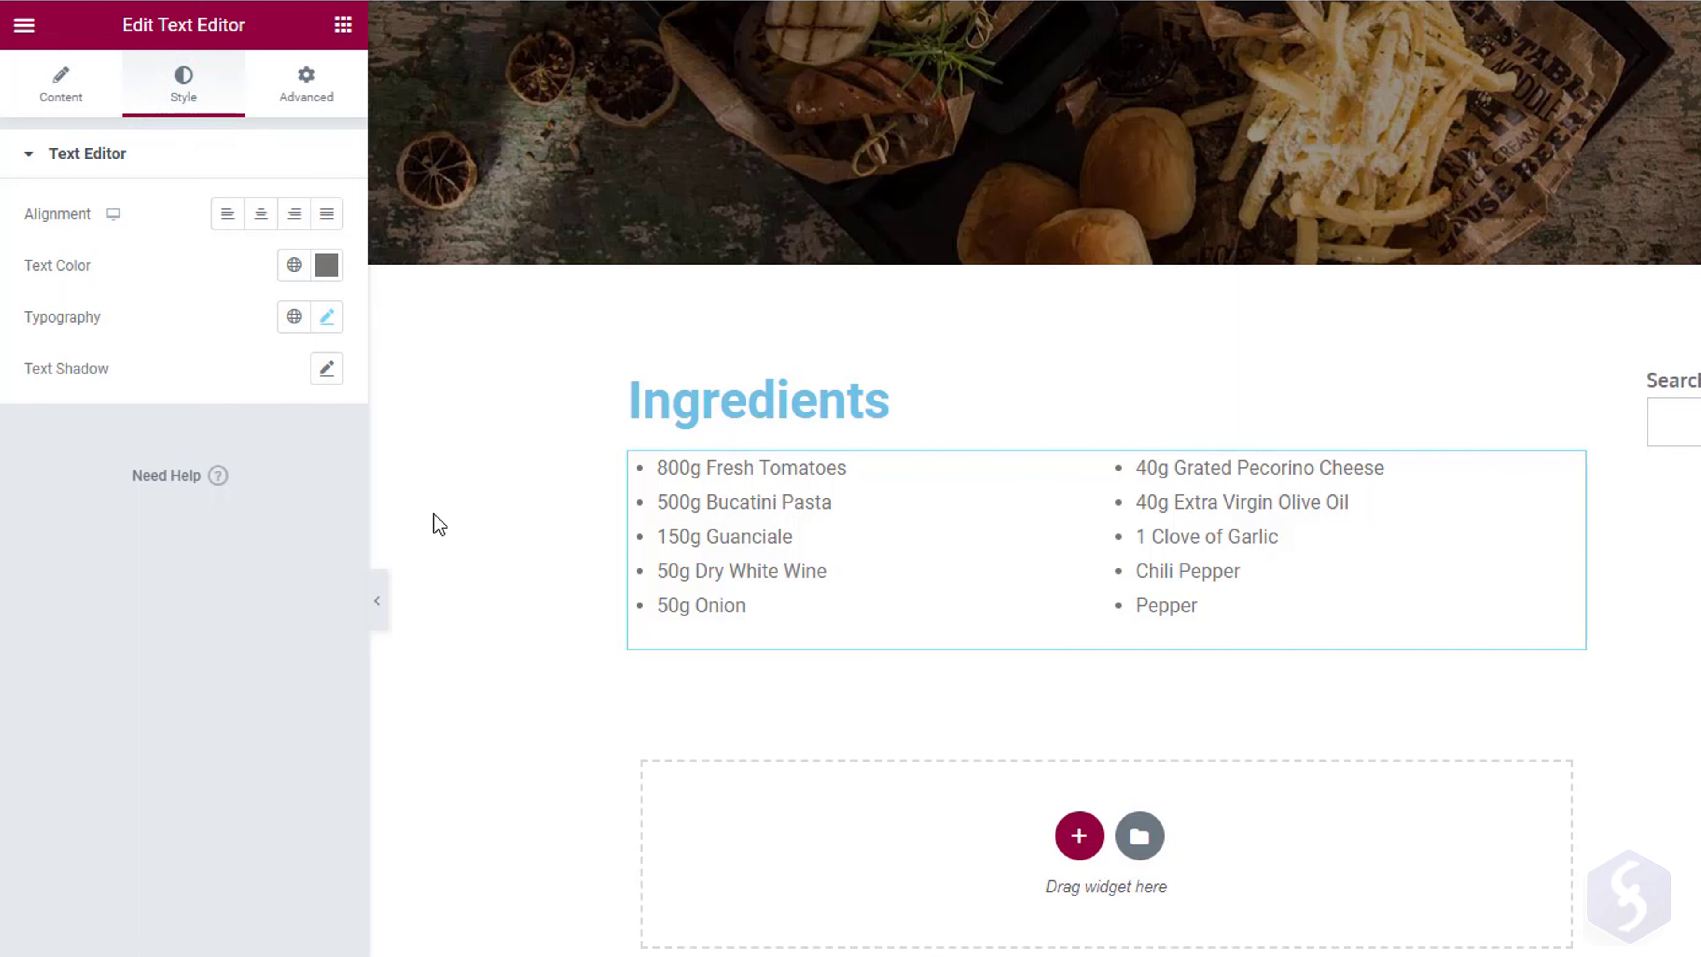
click(327, 265)
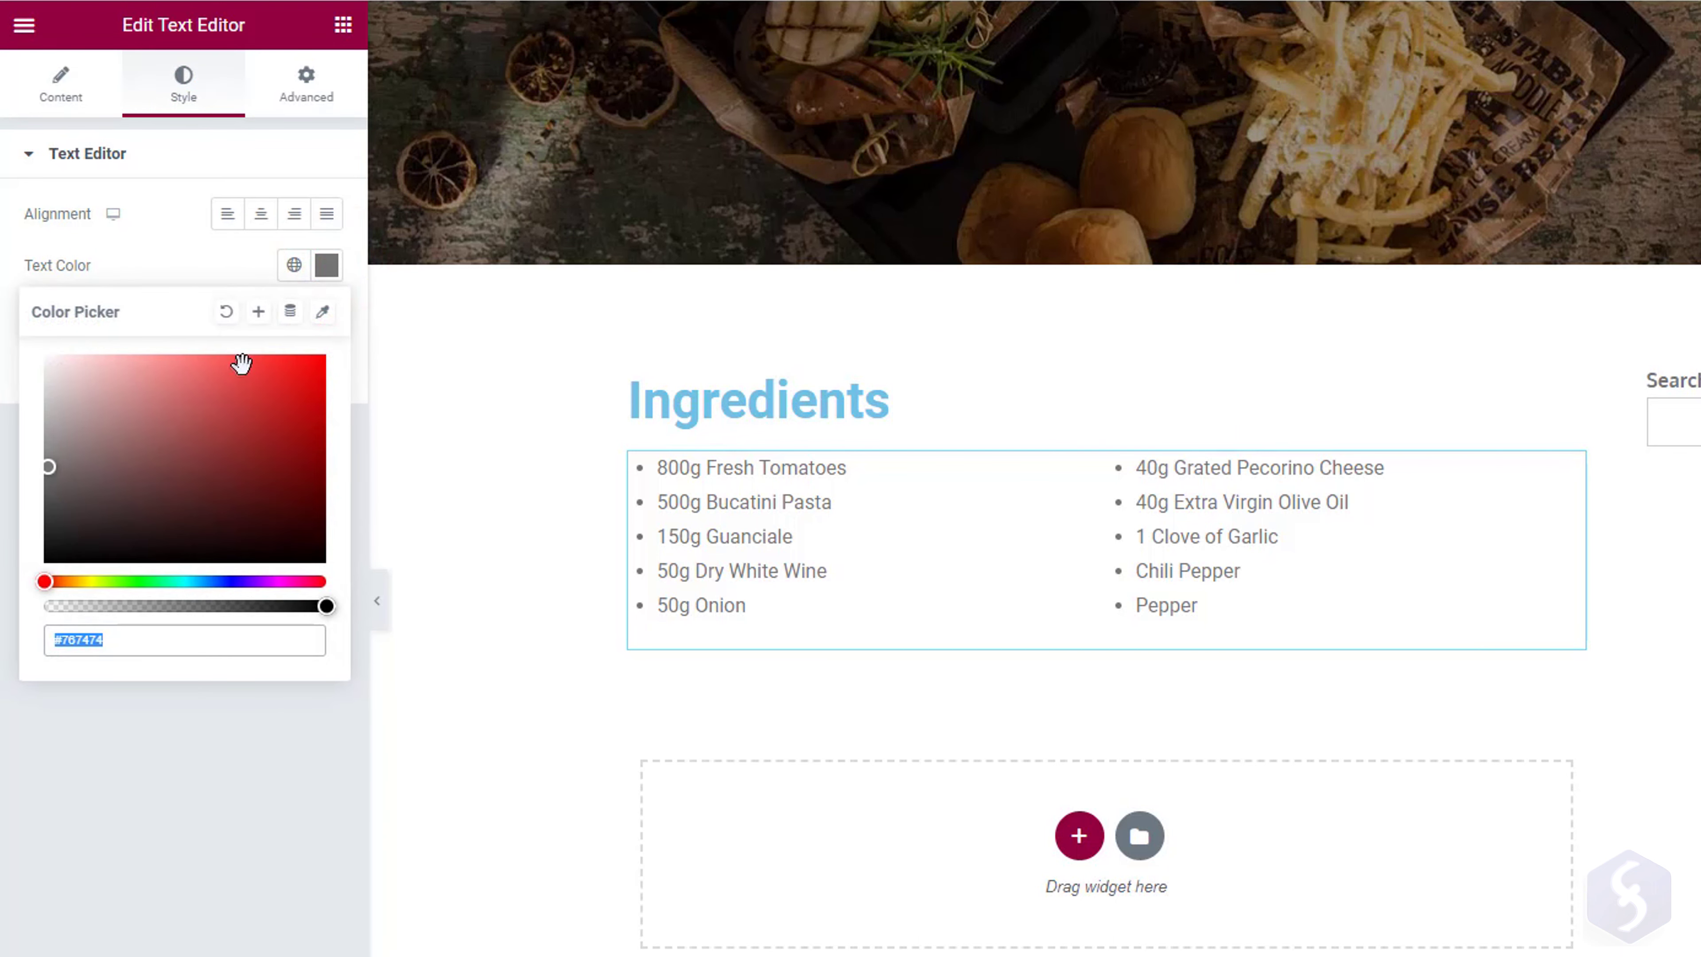
click(45, 465)
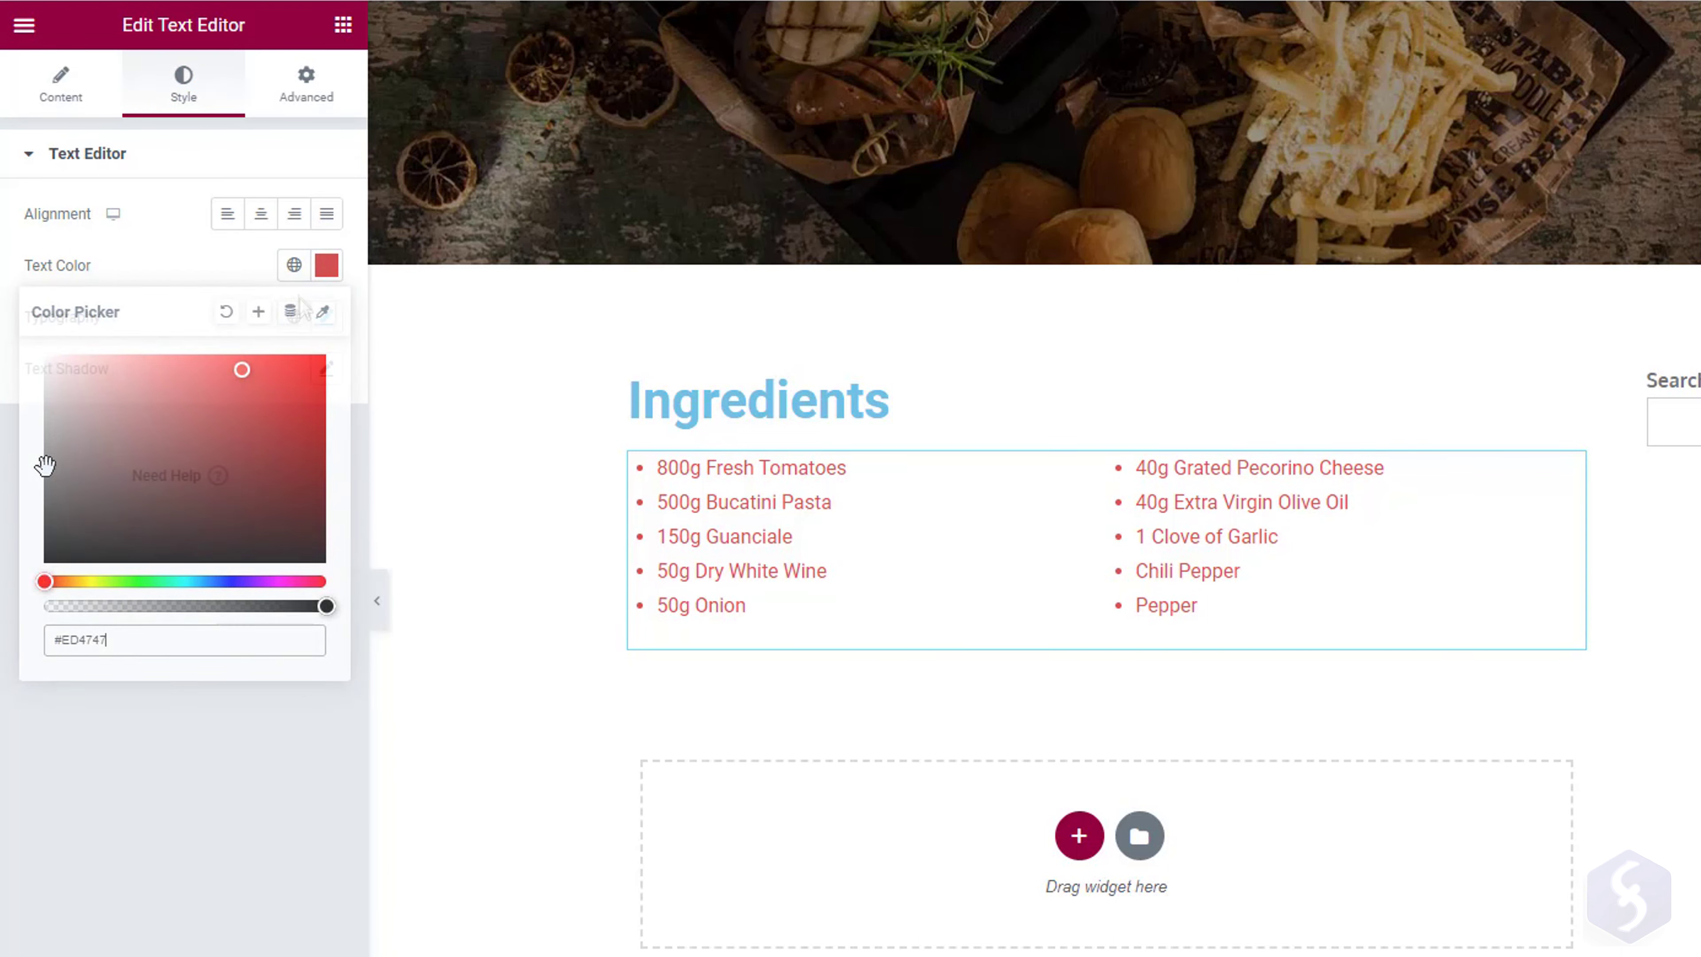
click(323, 323)
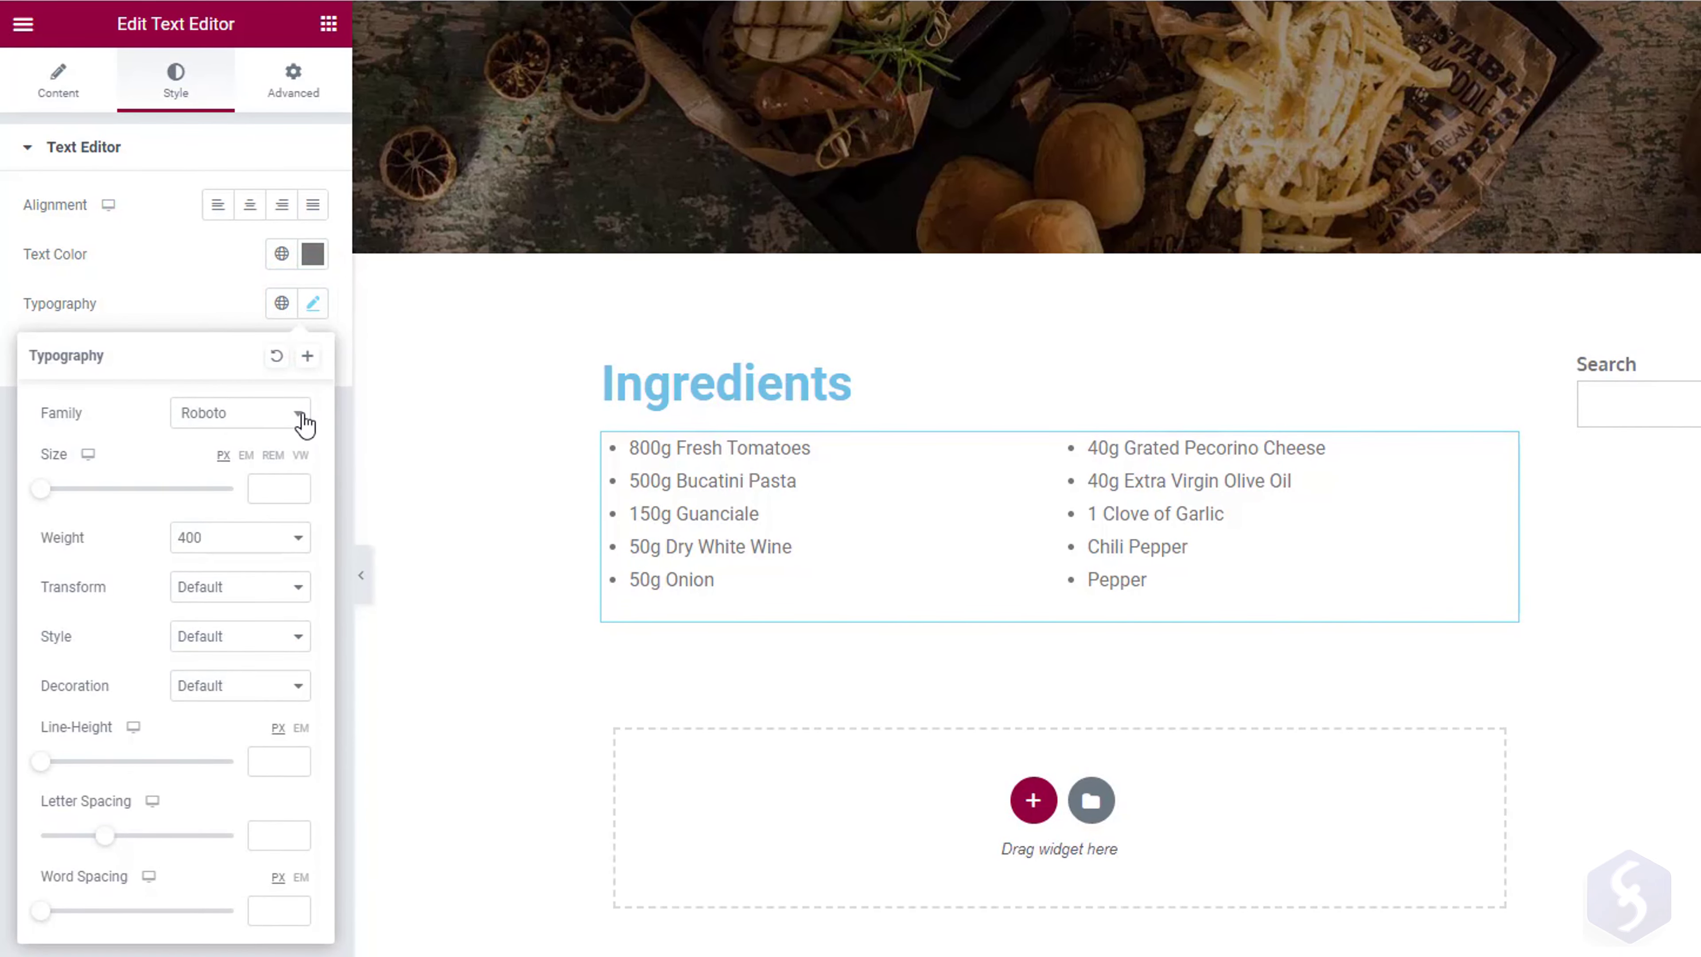
click(305, 423)
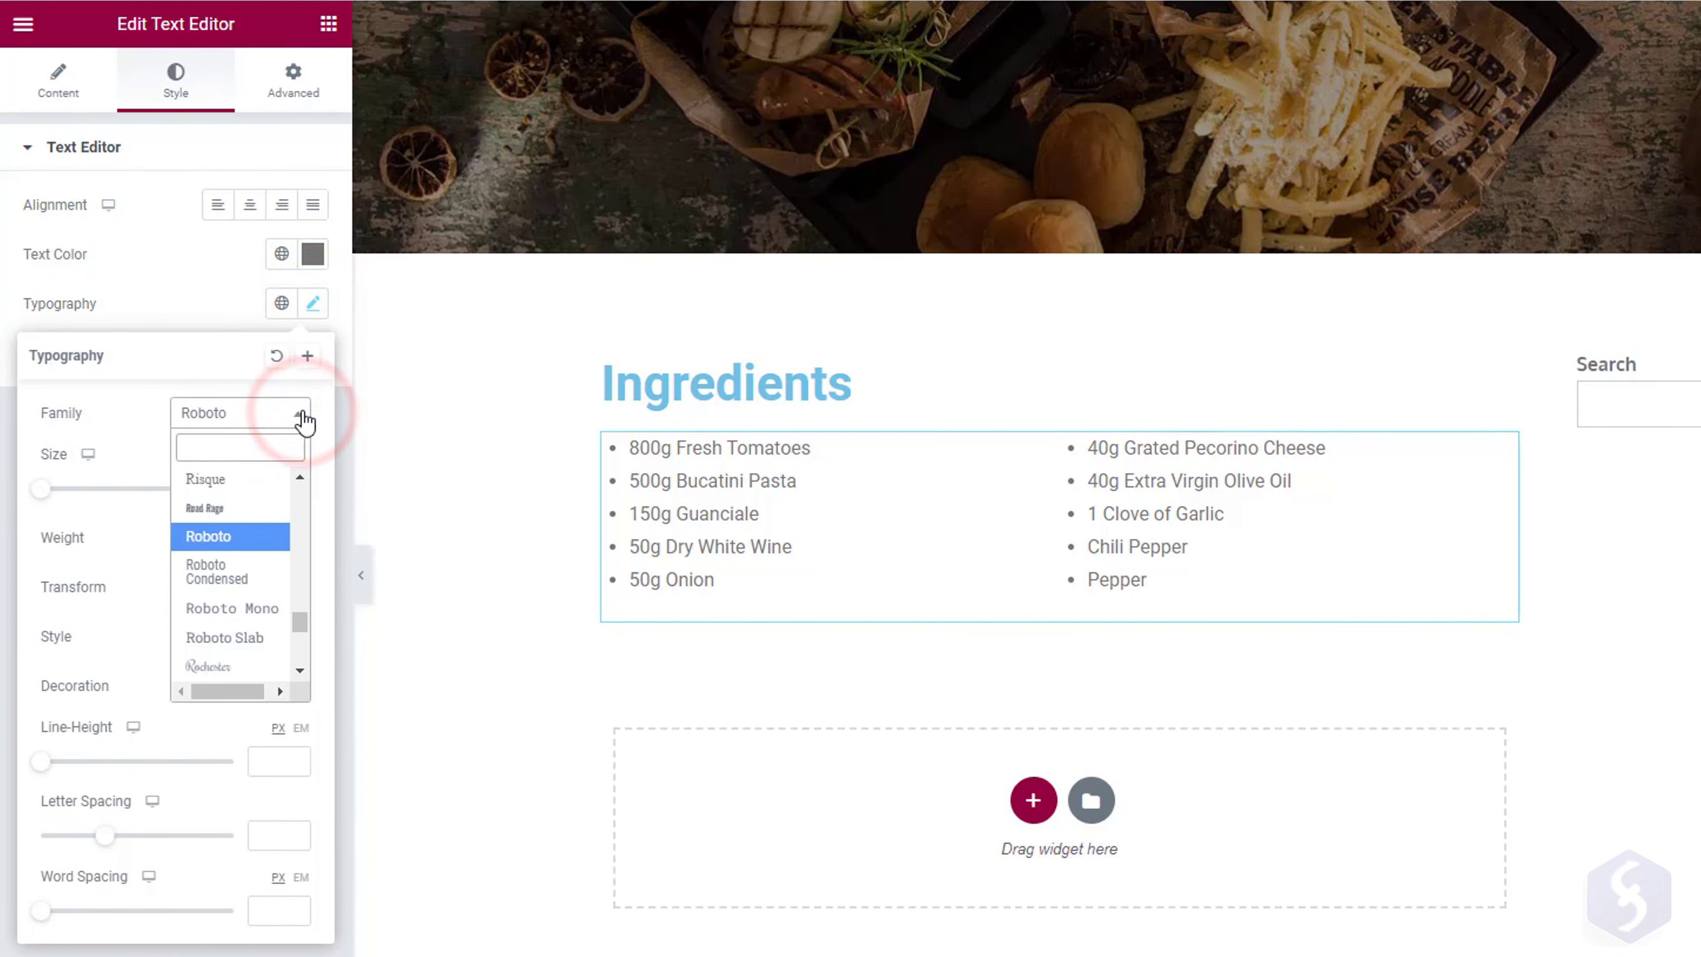
click(227, 667)
click(313, 353)
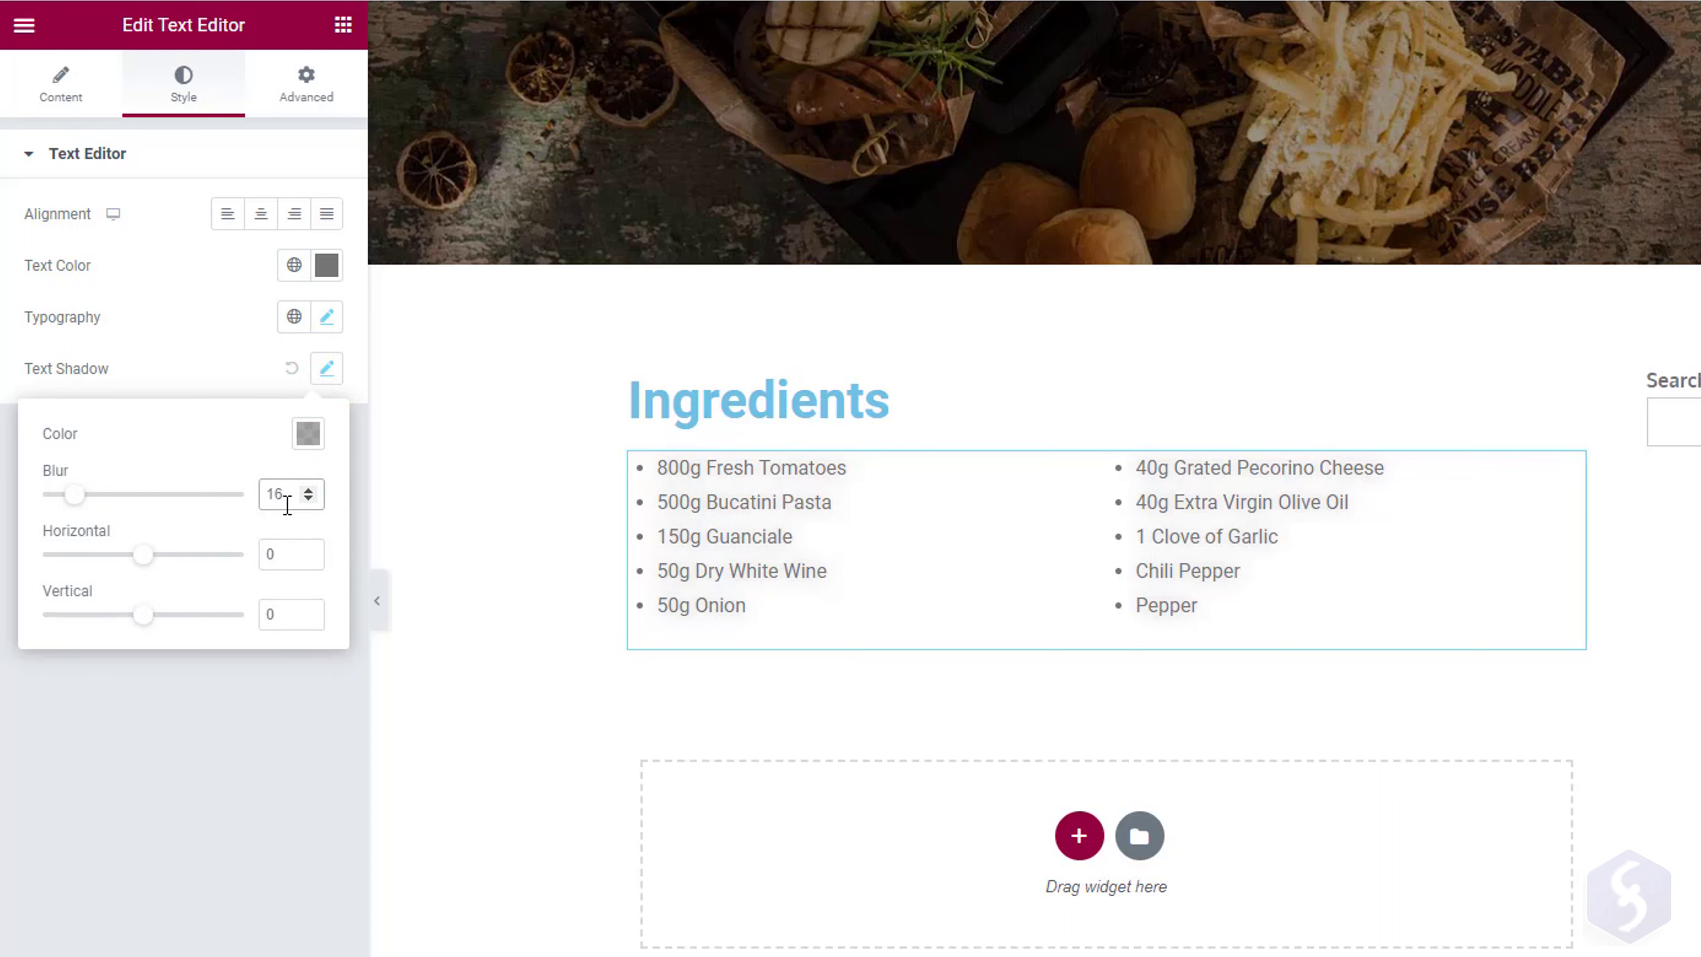
text(22)
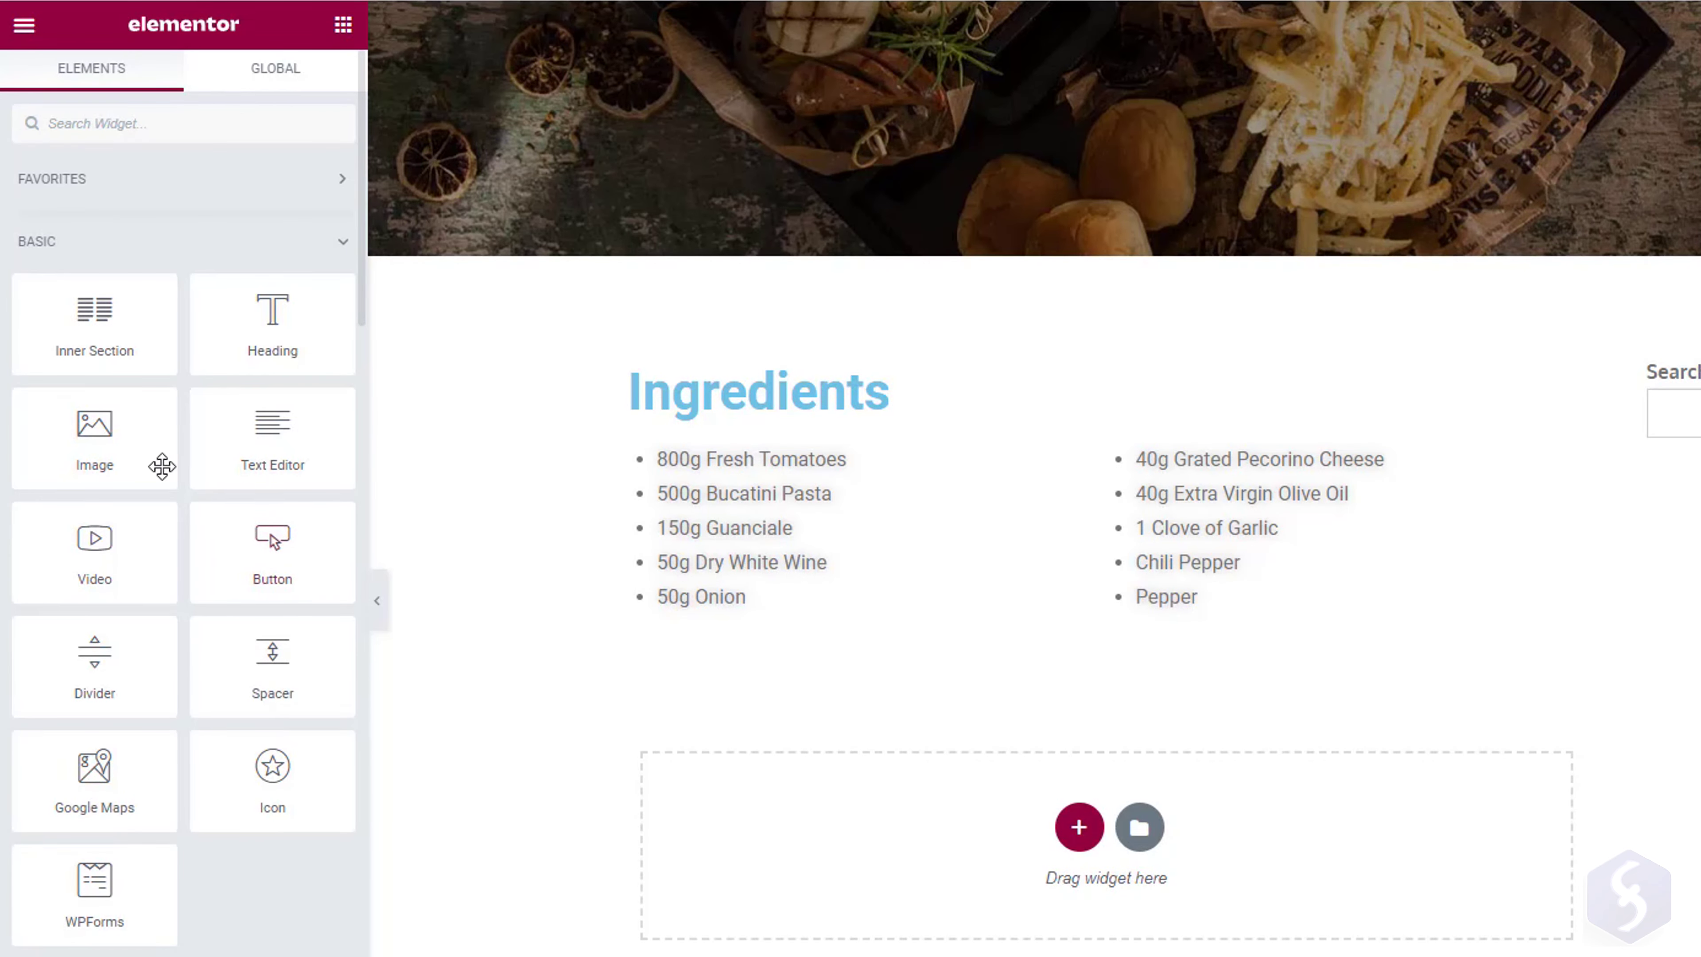
Add an Image widget below the list showing amatriciana.jpg from the Media Library.
drag(128, 448, 951, 866)
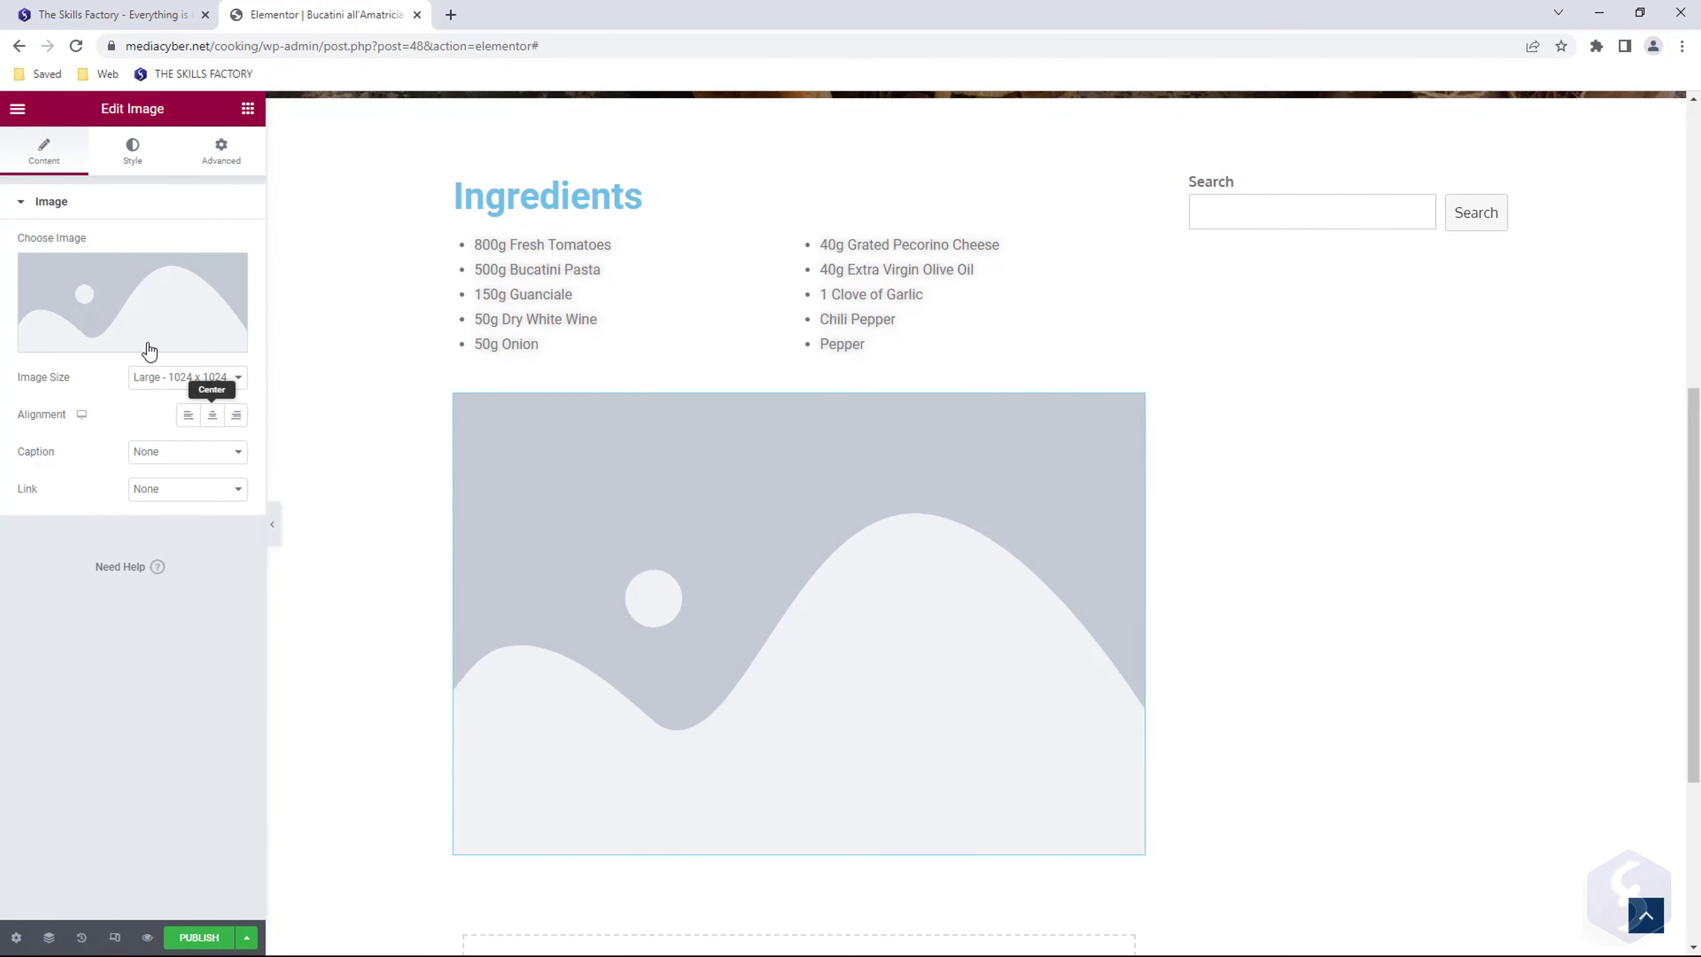
click(131, 303)
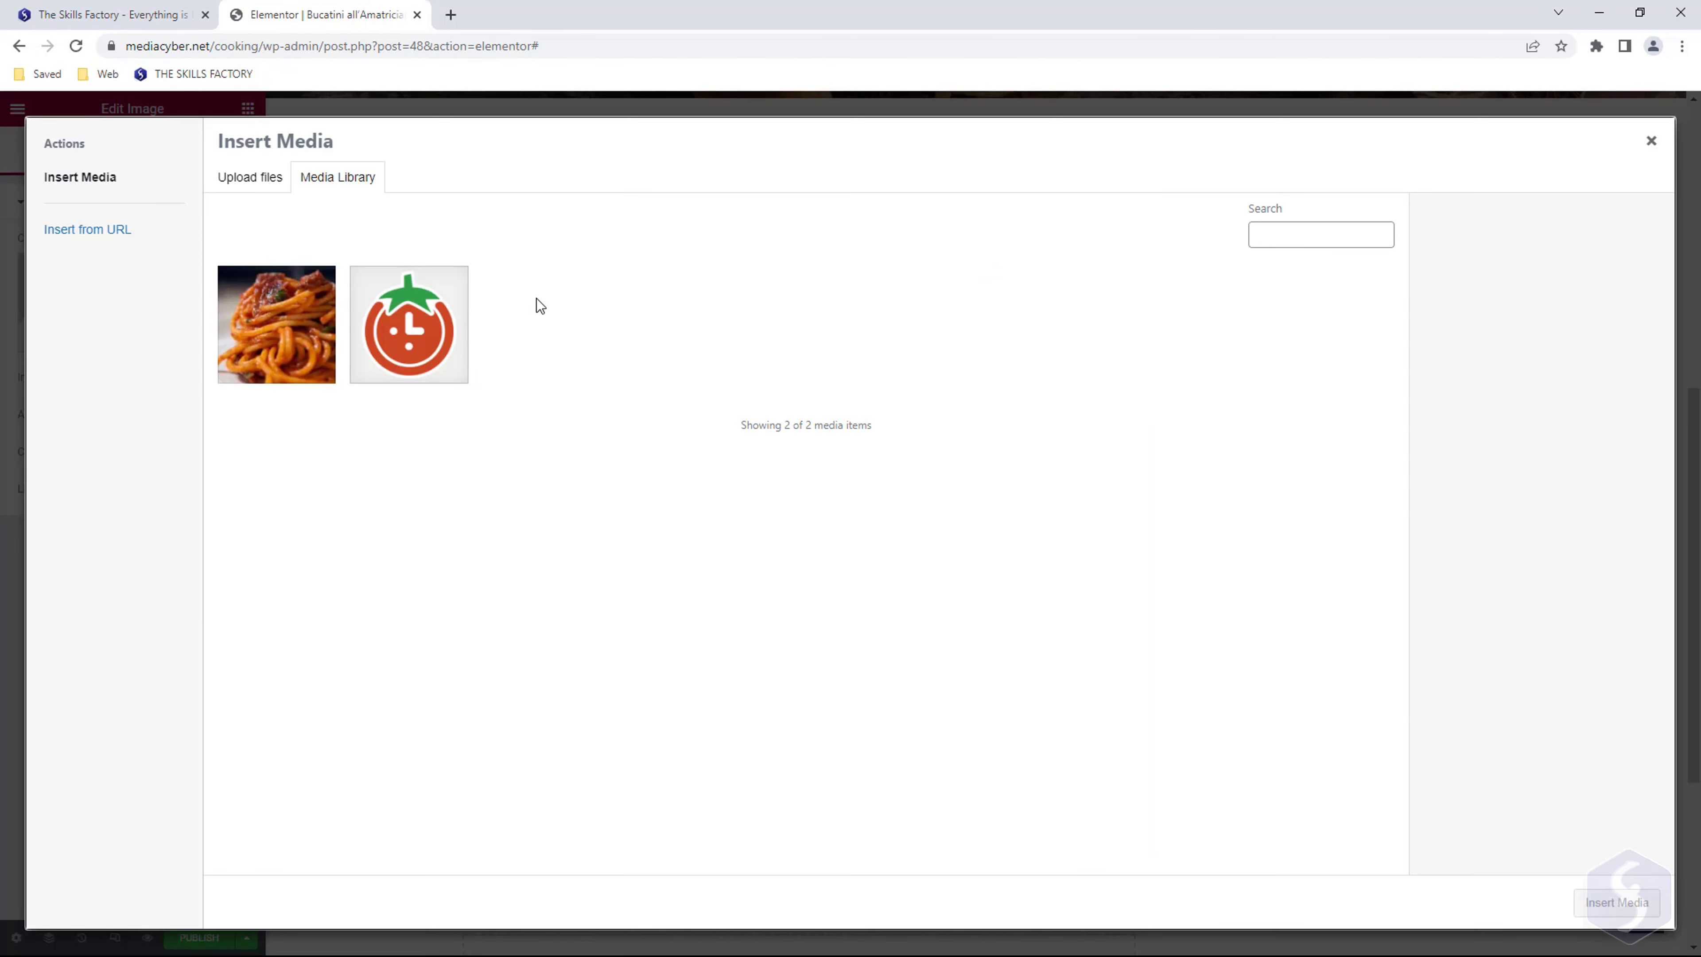
click(271, 321)
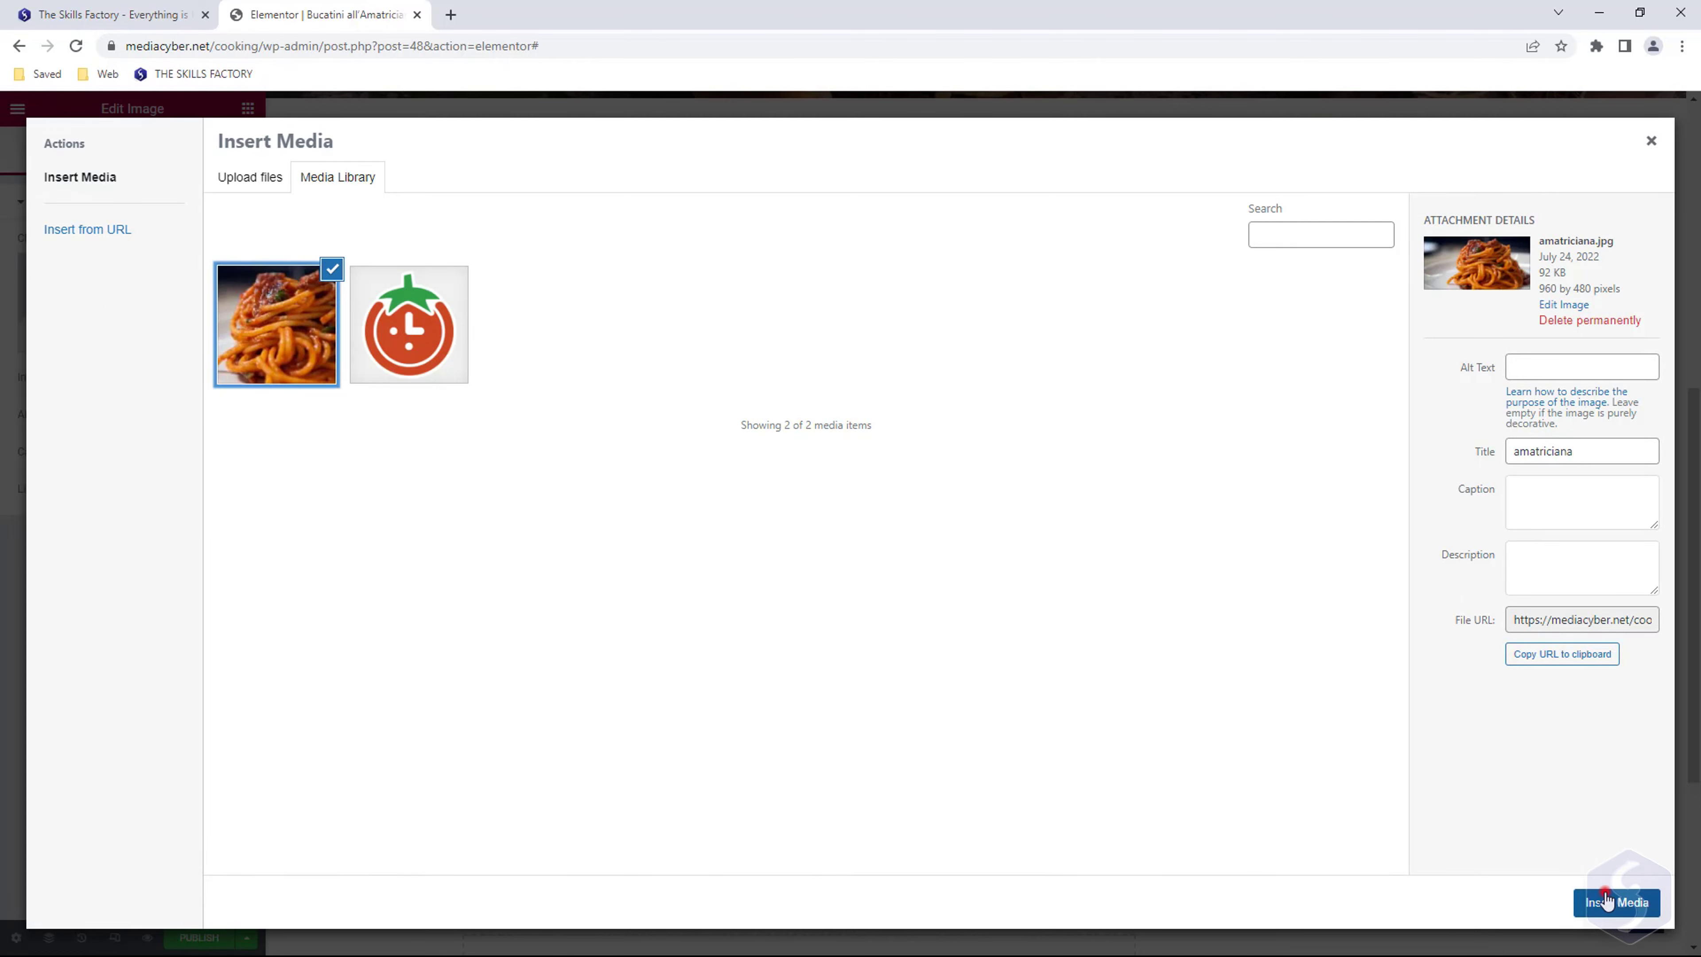
click(1607, 901)
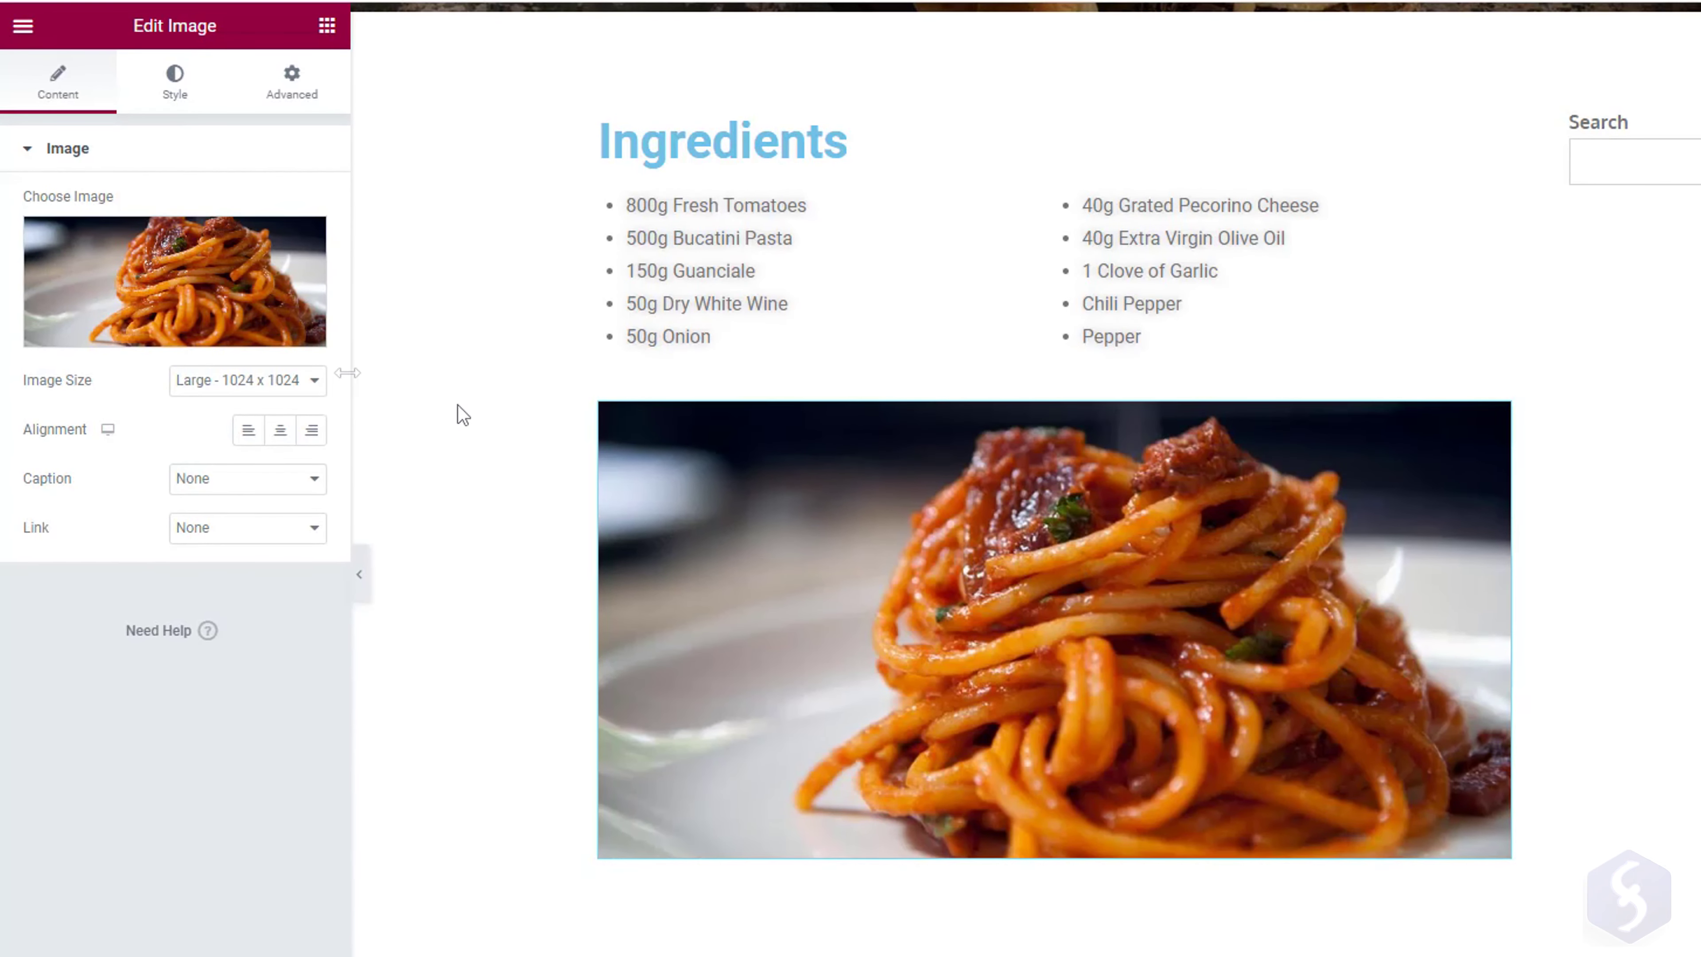
click(316, 380)
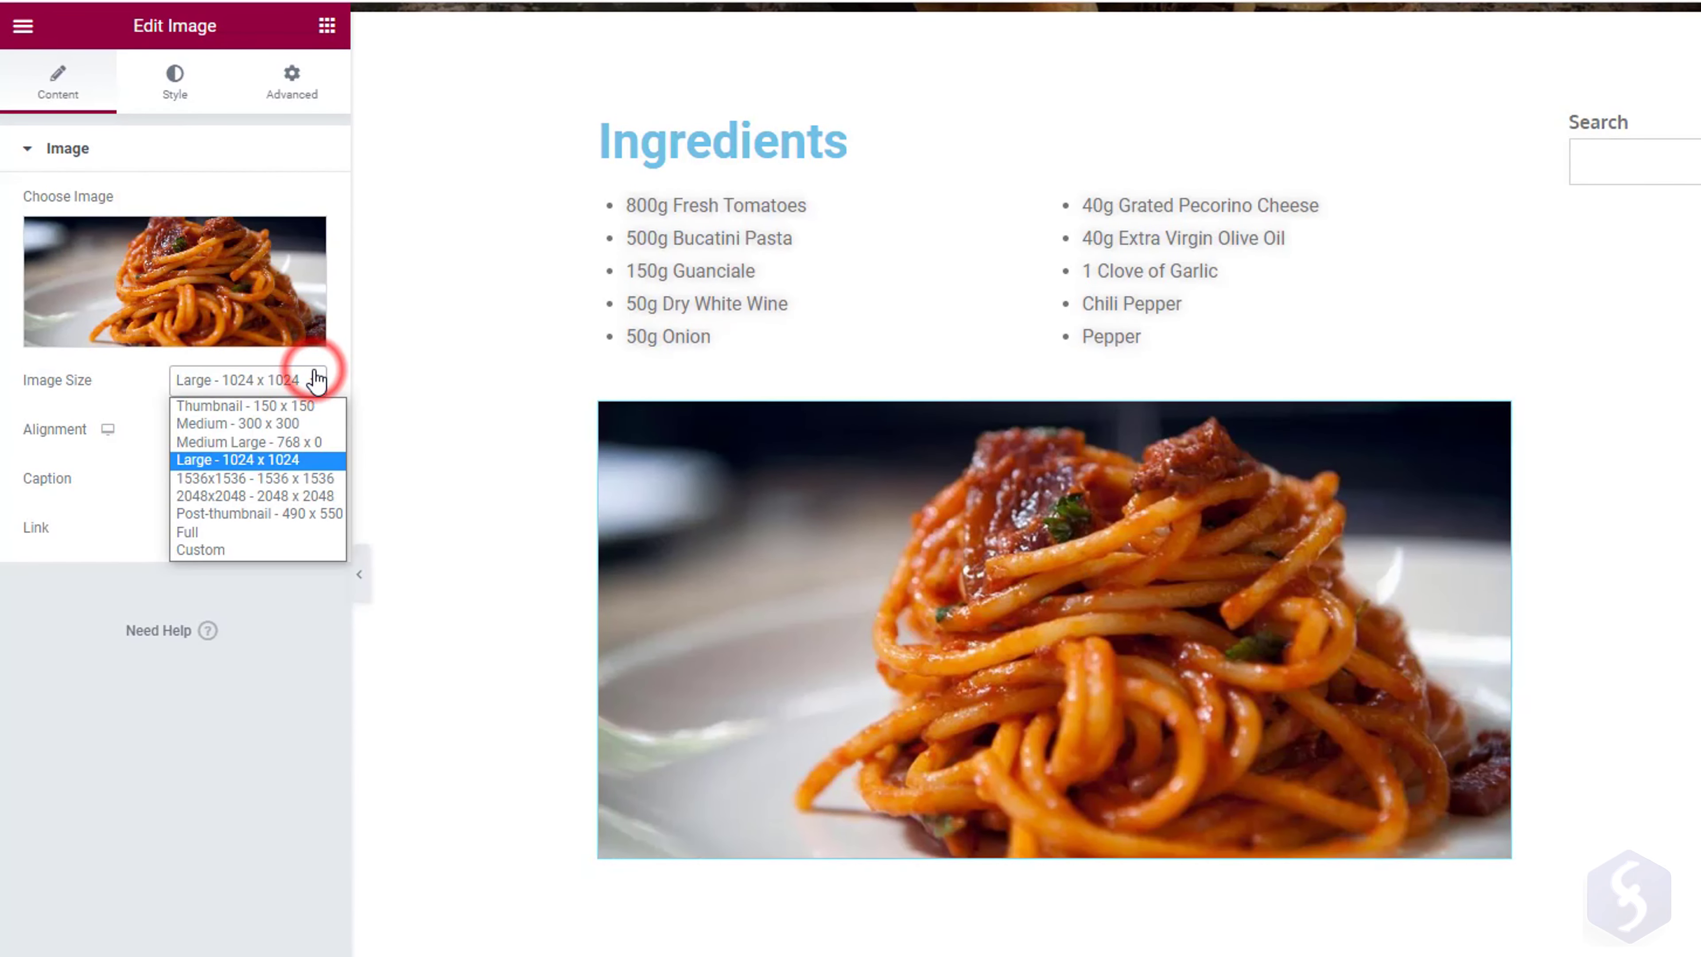
click(280, 422)
click(251, 429)
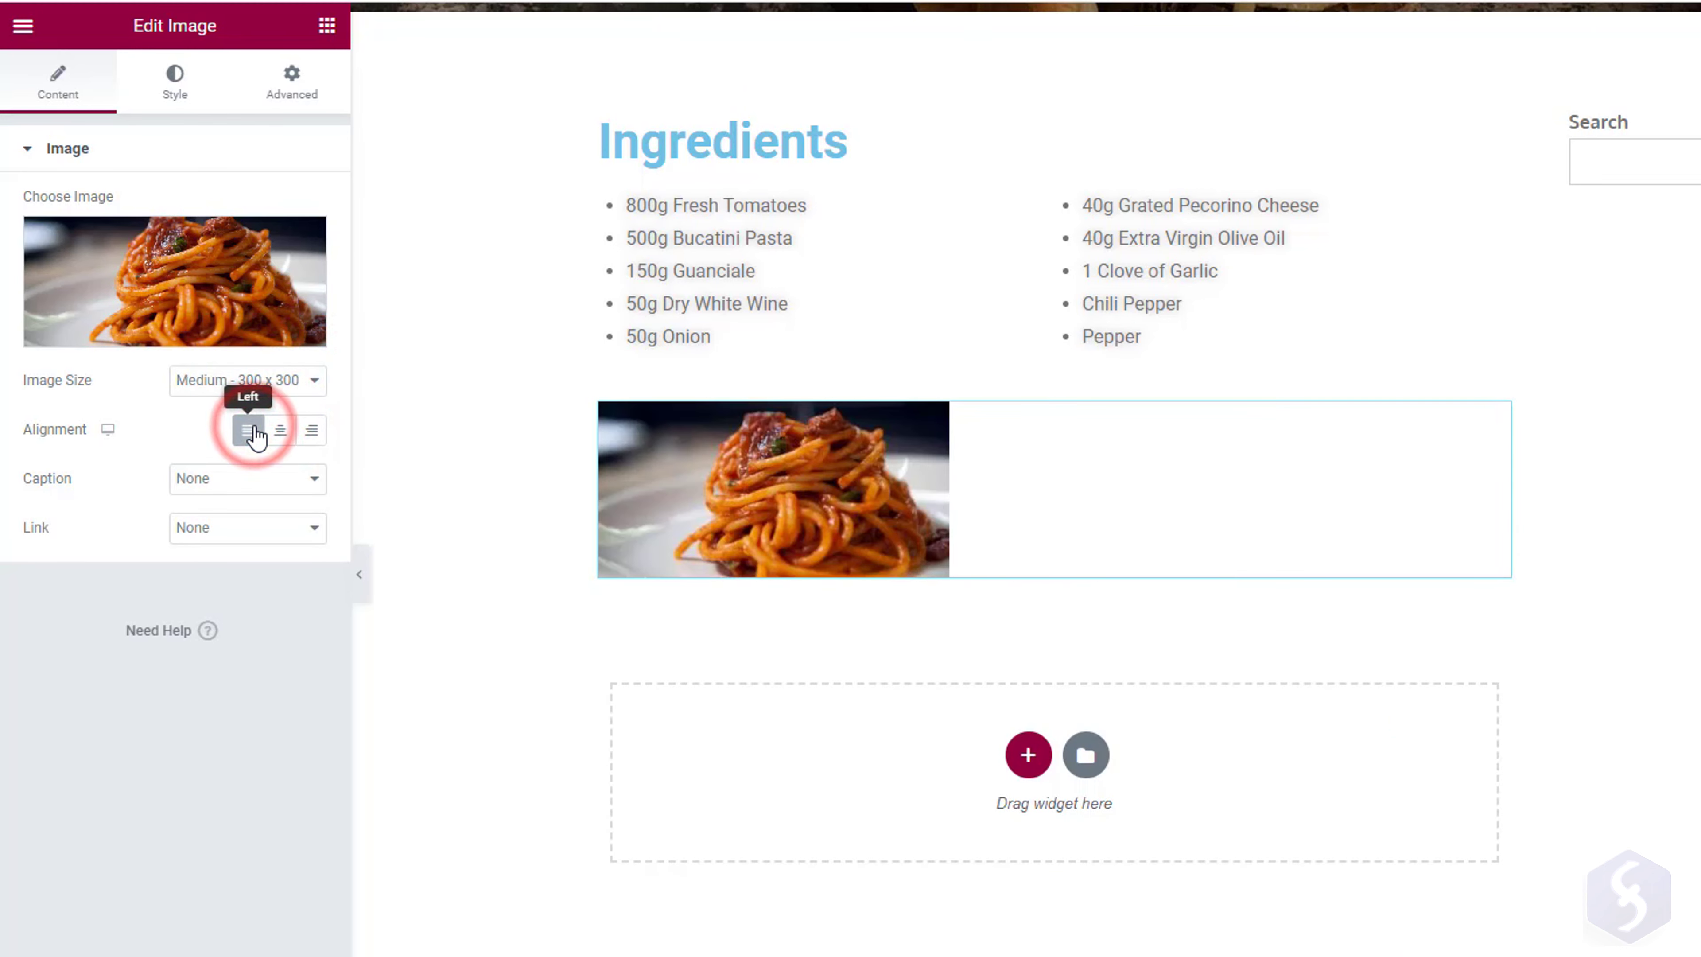
click(278, 436)
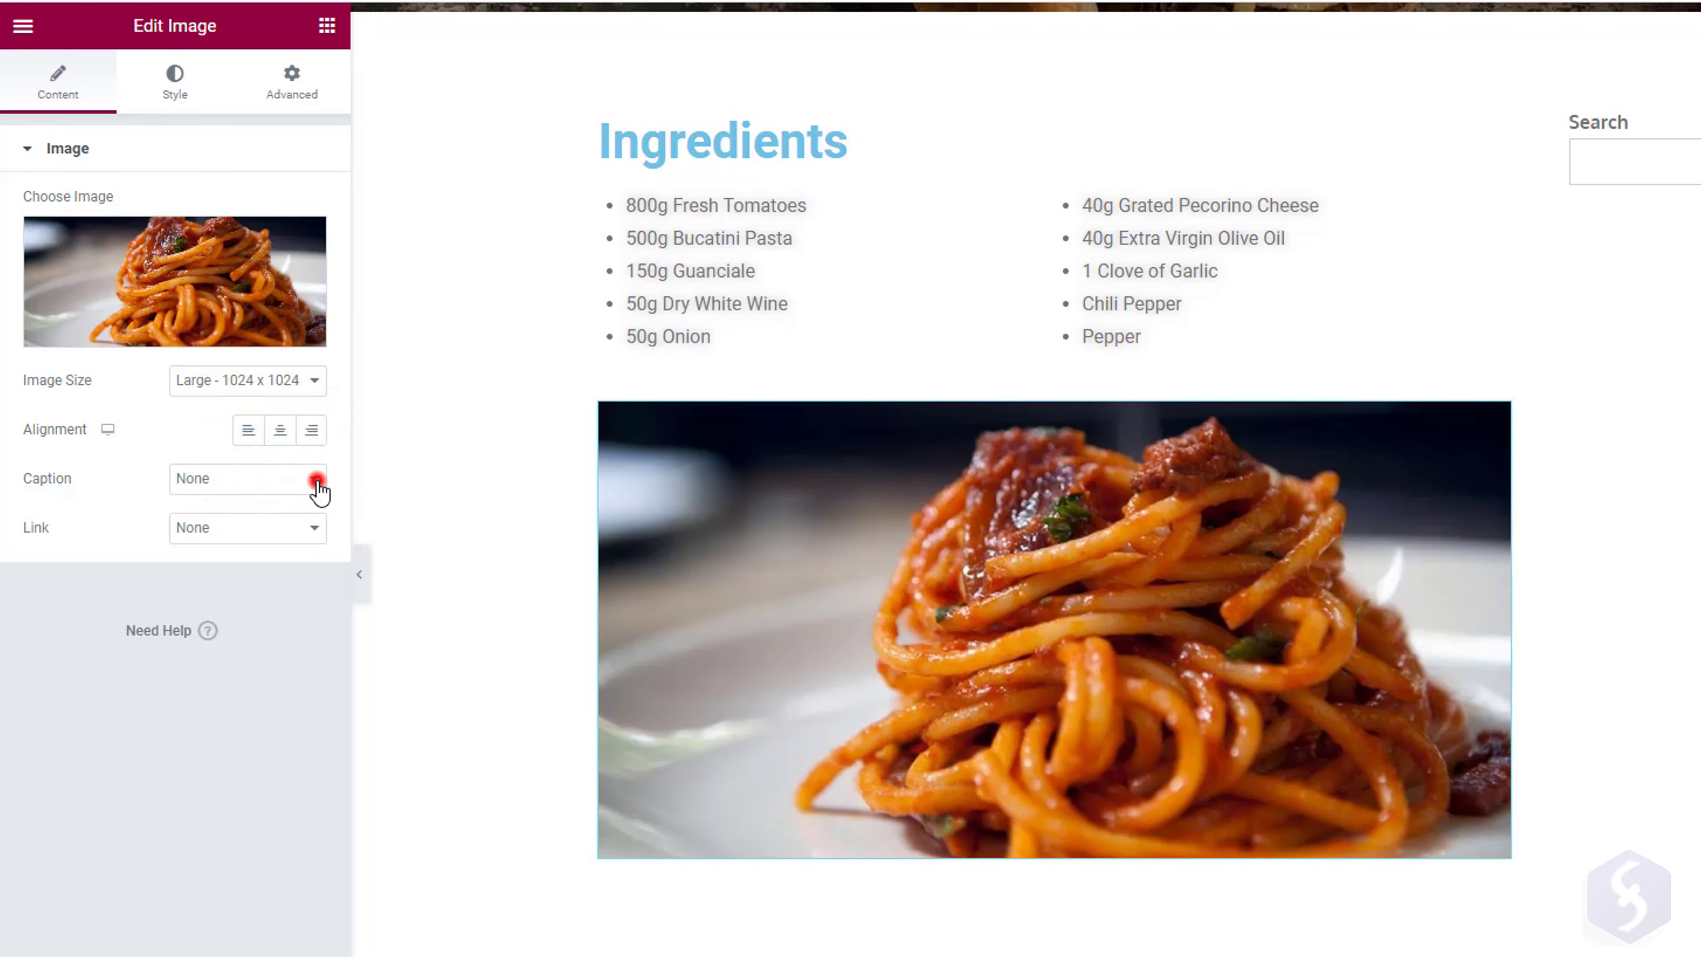
click(316, 479)
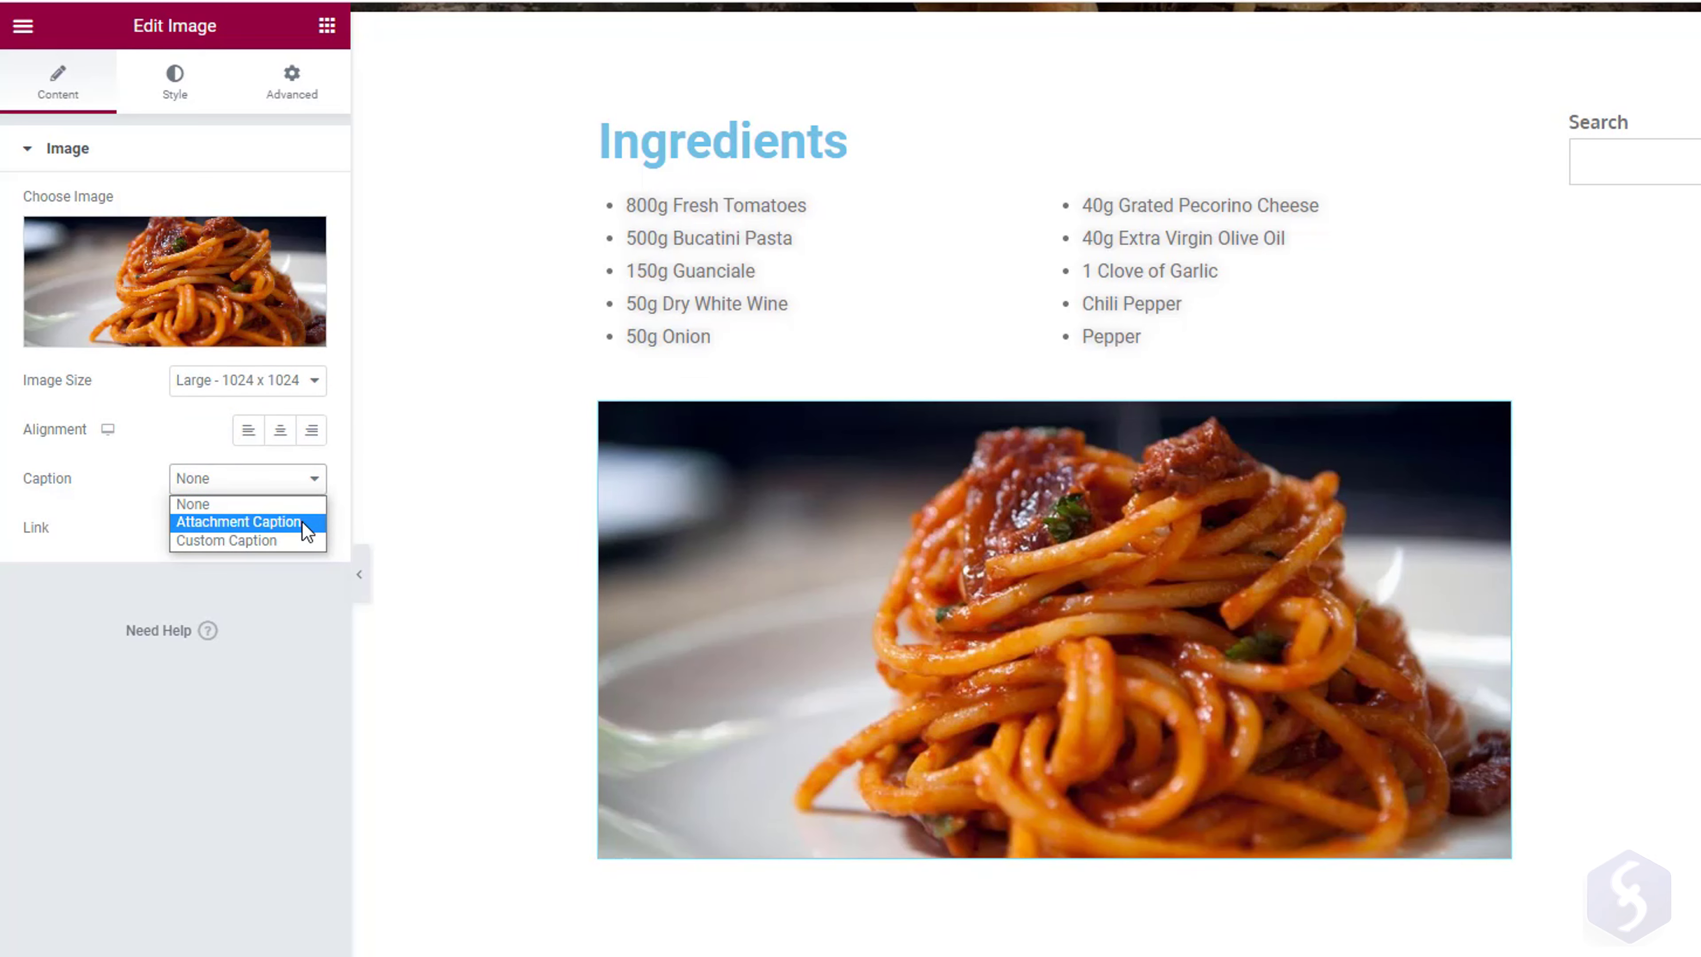
click(292, 541)
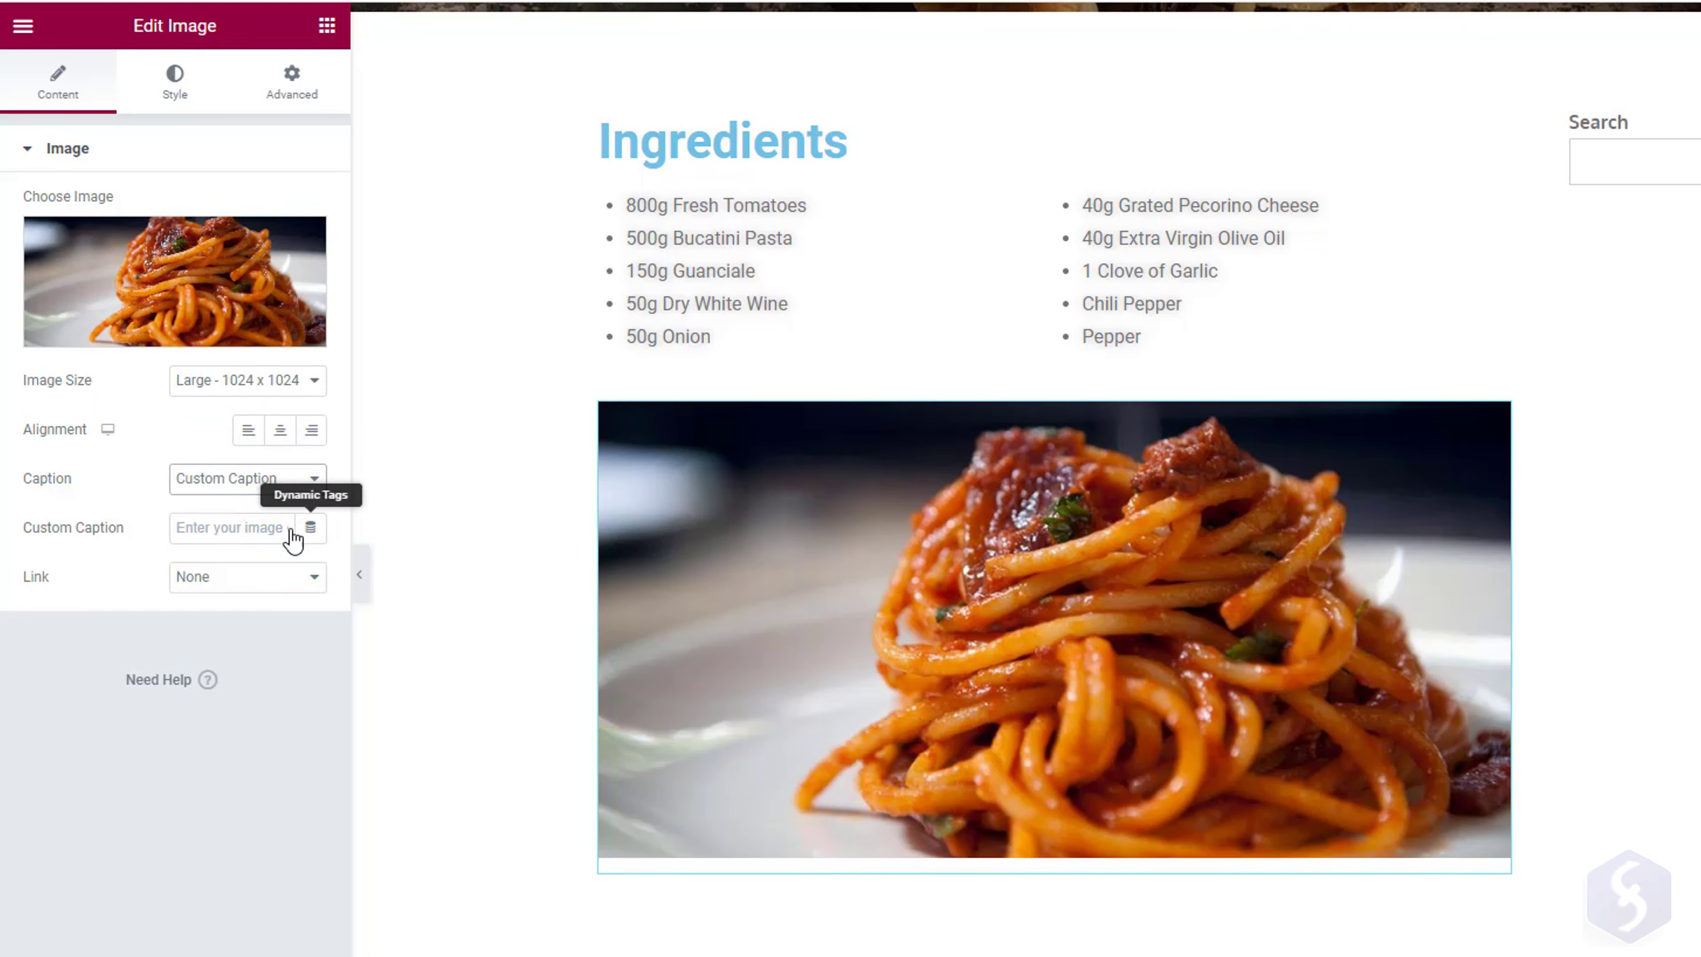
text(Bucatini Amatriciana)
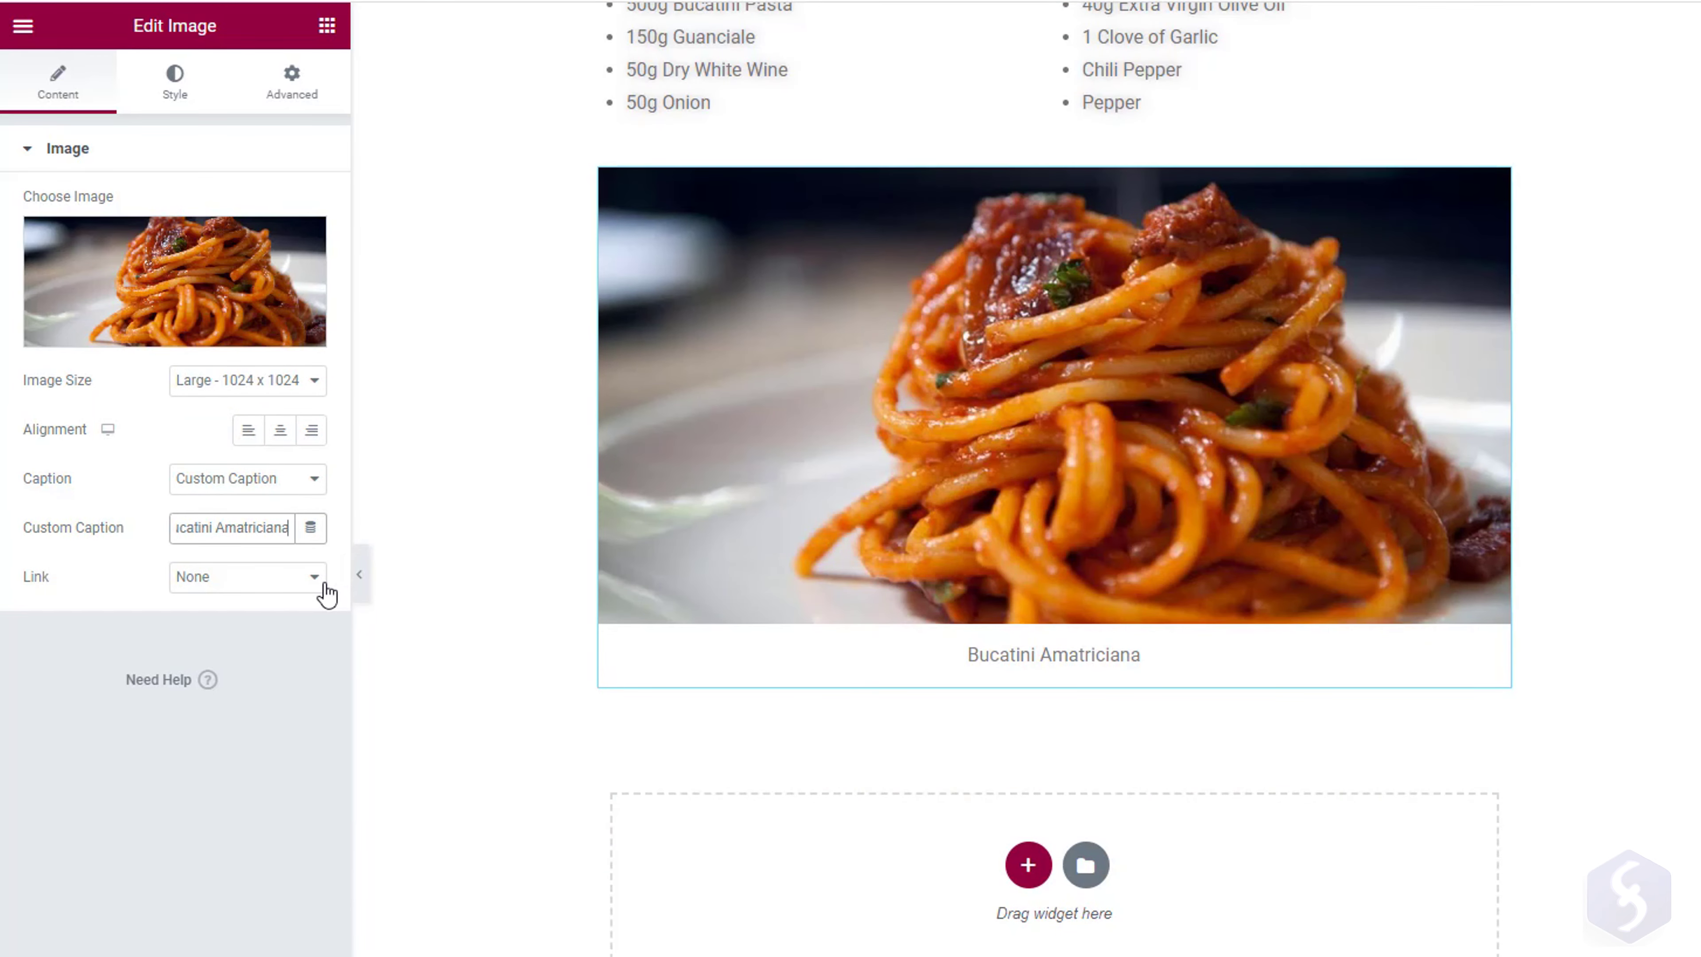
click(319, 579)
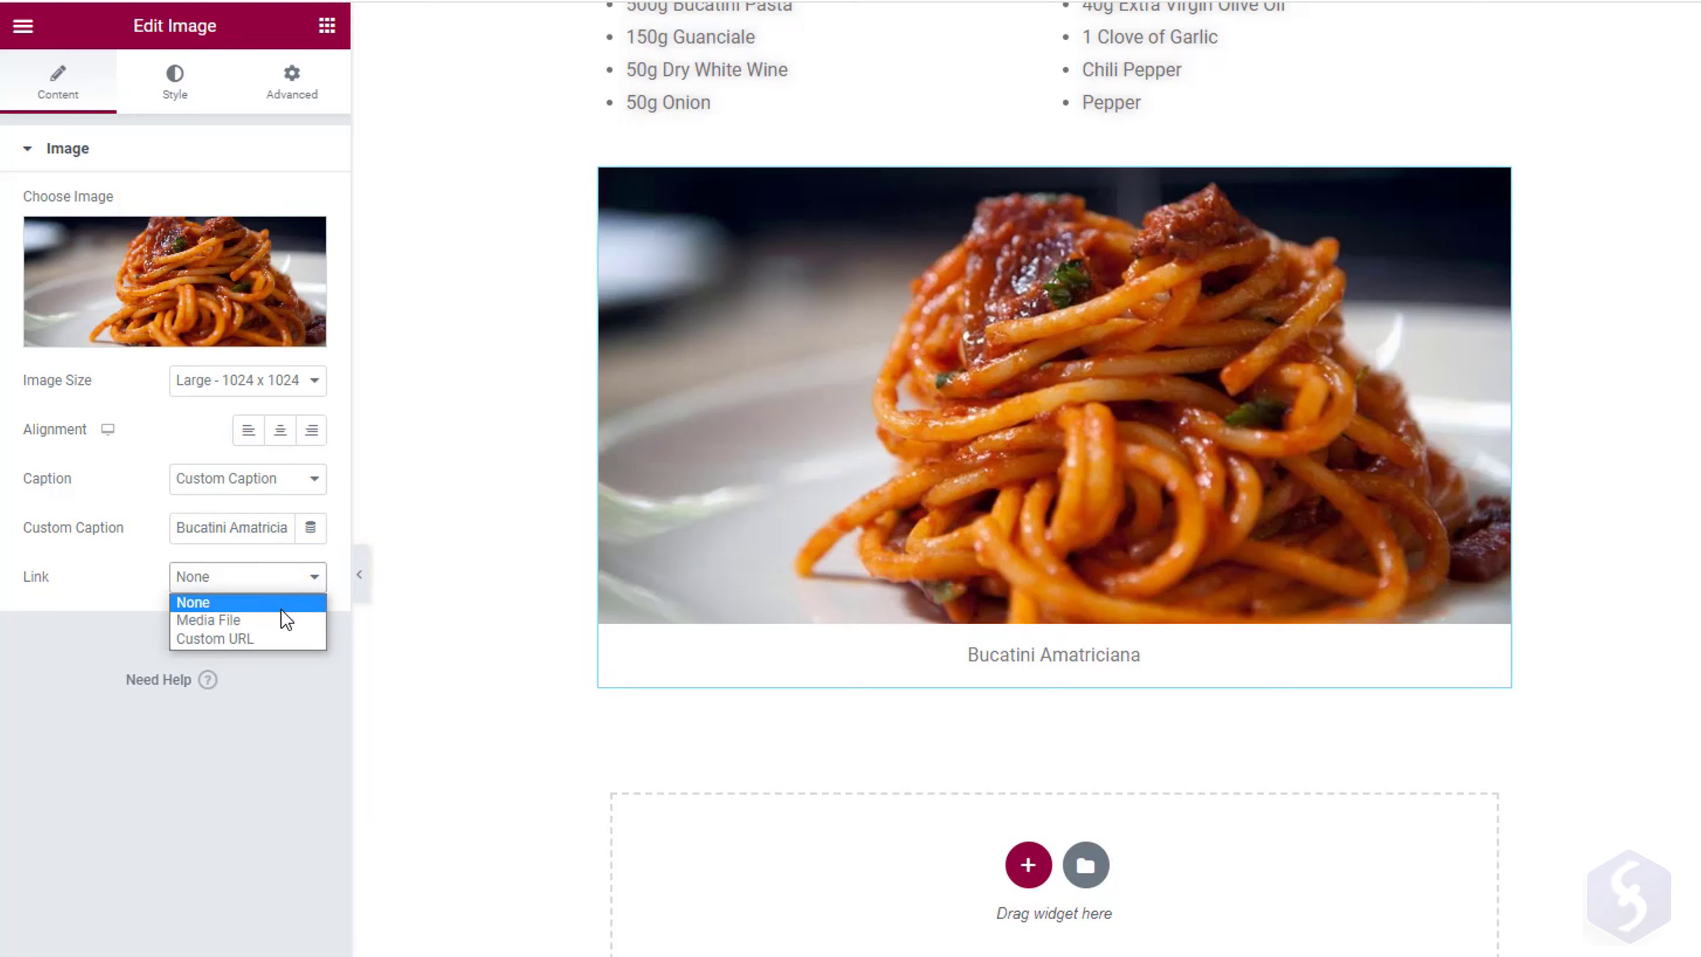
click(271, 635)
click(178, 626)
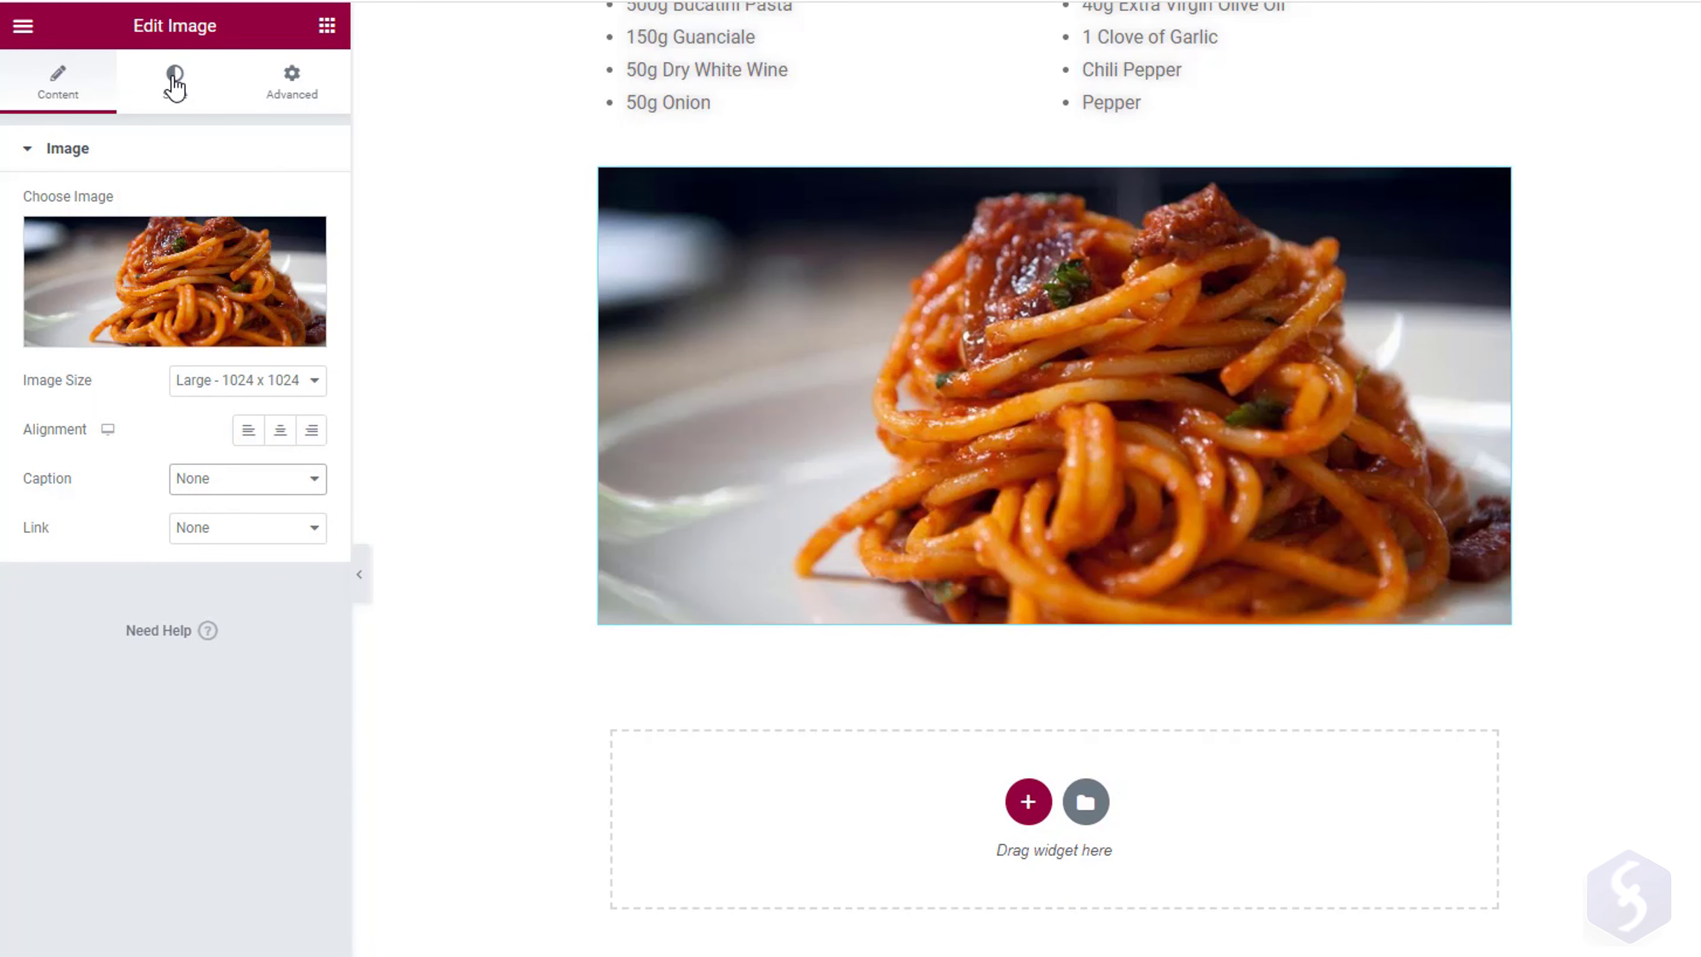
click(174, 79)
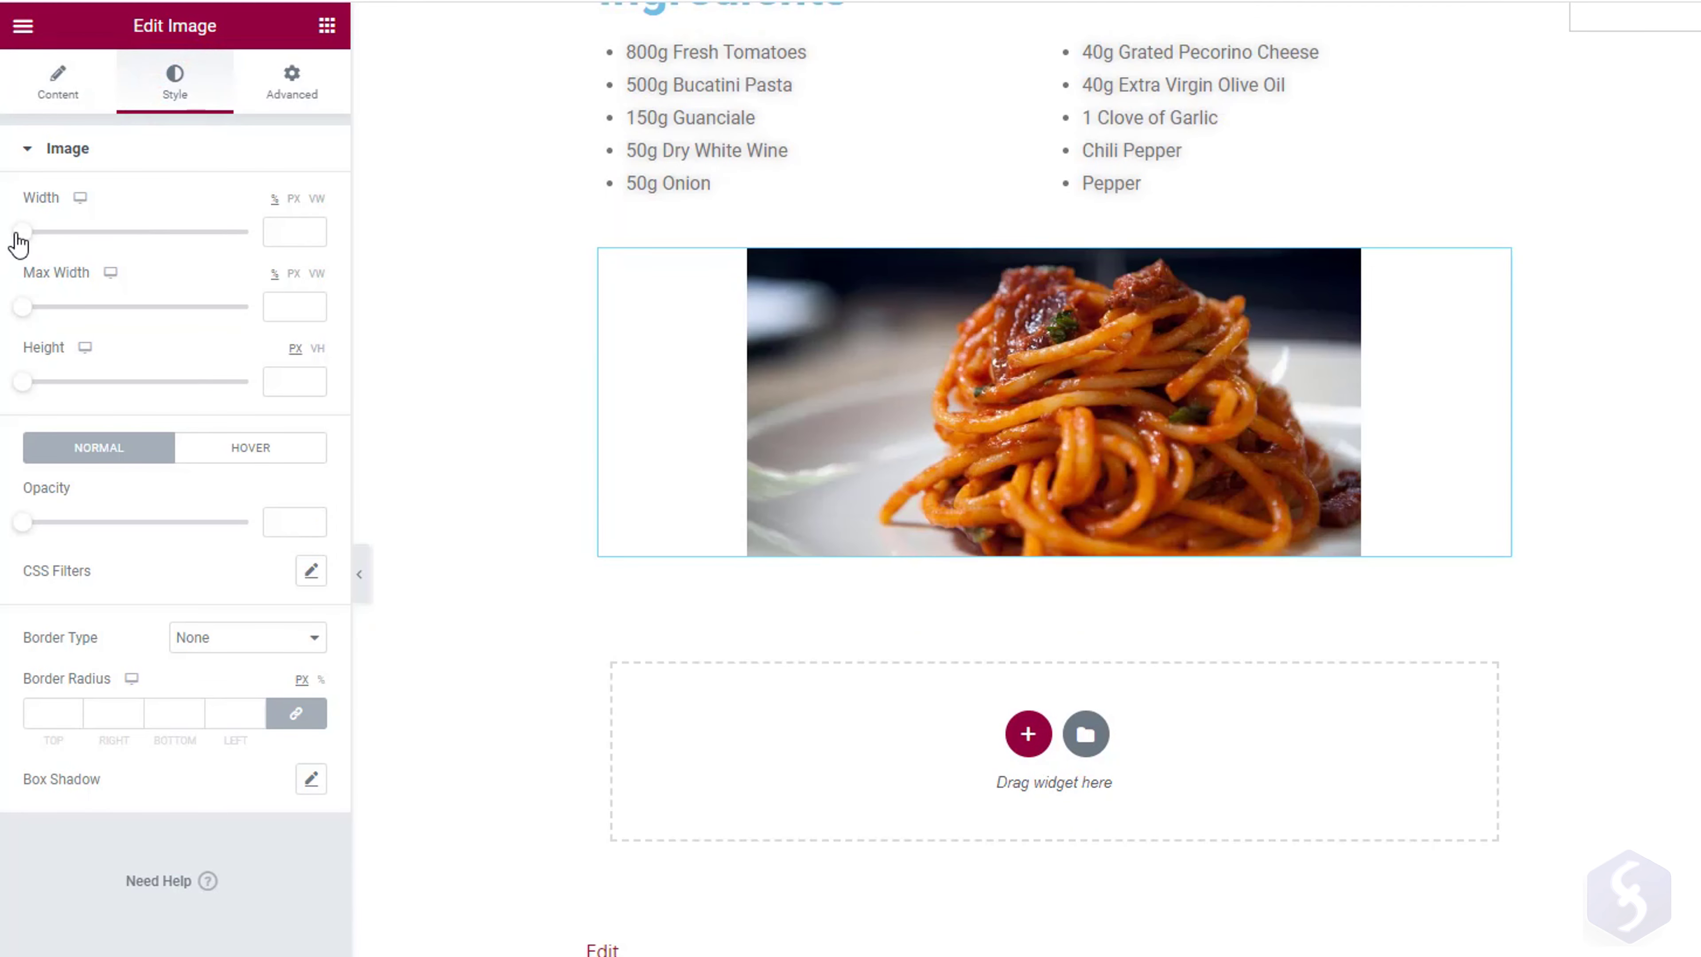
drag(16, 233, 104, 236)
drag(103, 235, 127, 236)
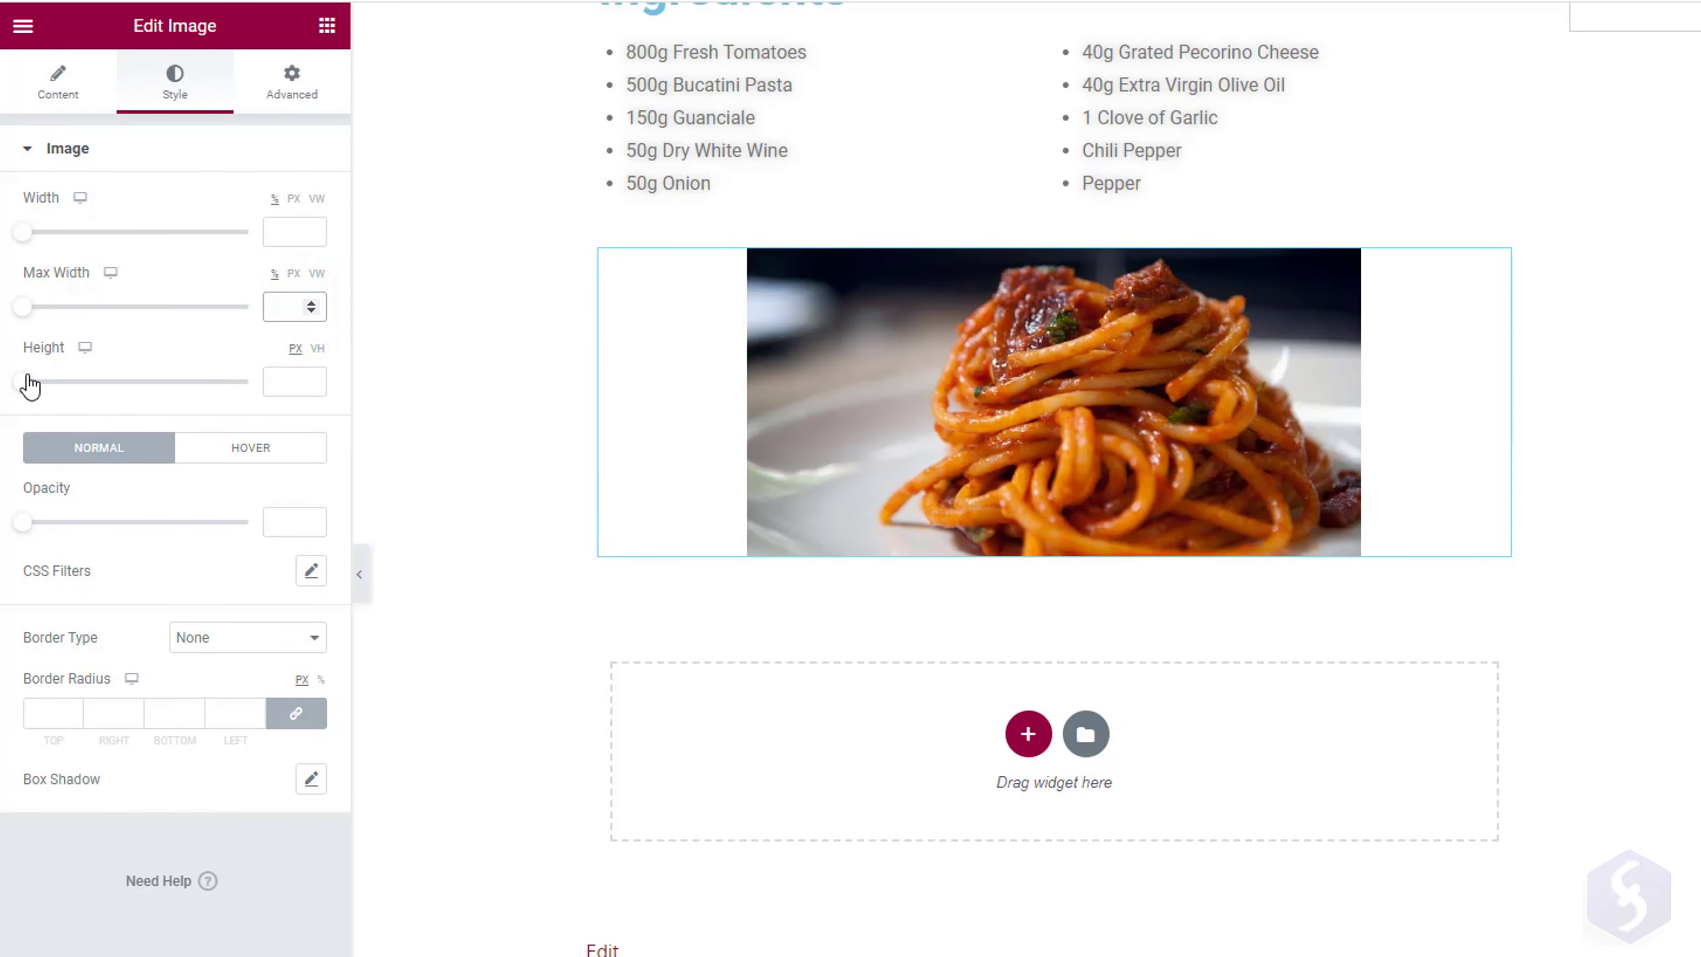
drag(30, 386, 166, 384)
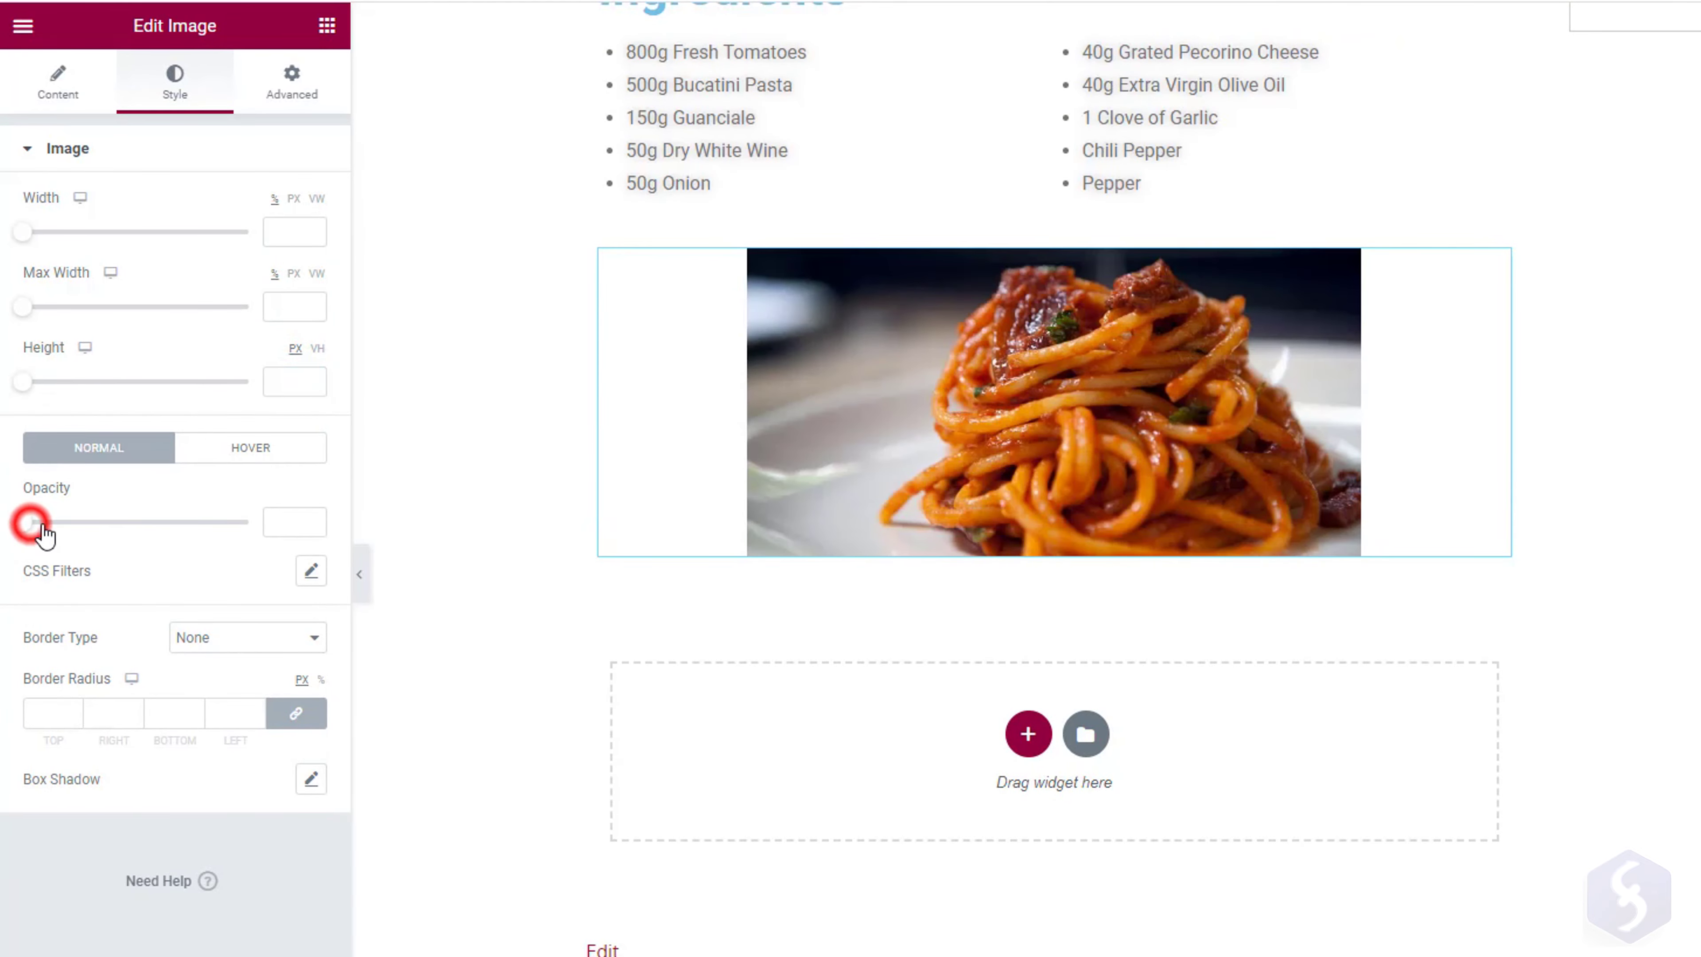
mouse_move(30, 524)
mouse_down()
mouse_move(144, 532)
mouse_move(4, 540)
mouse_up()
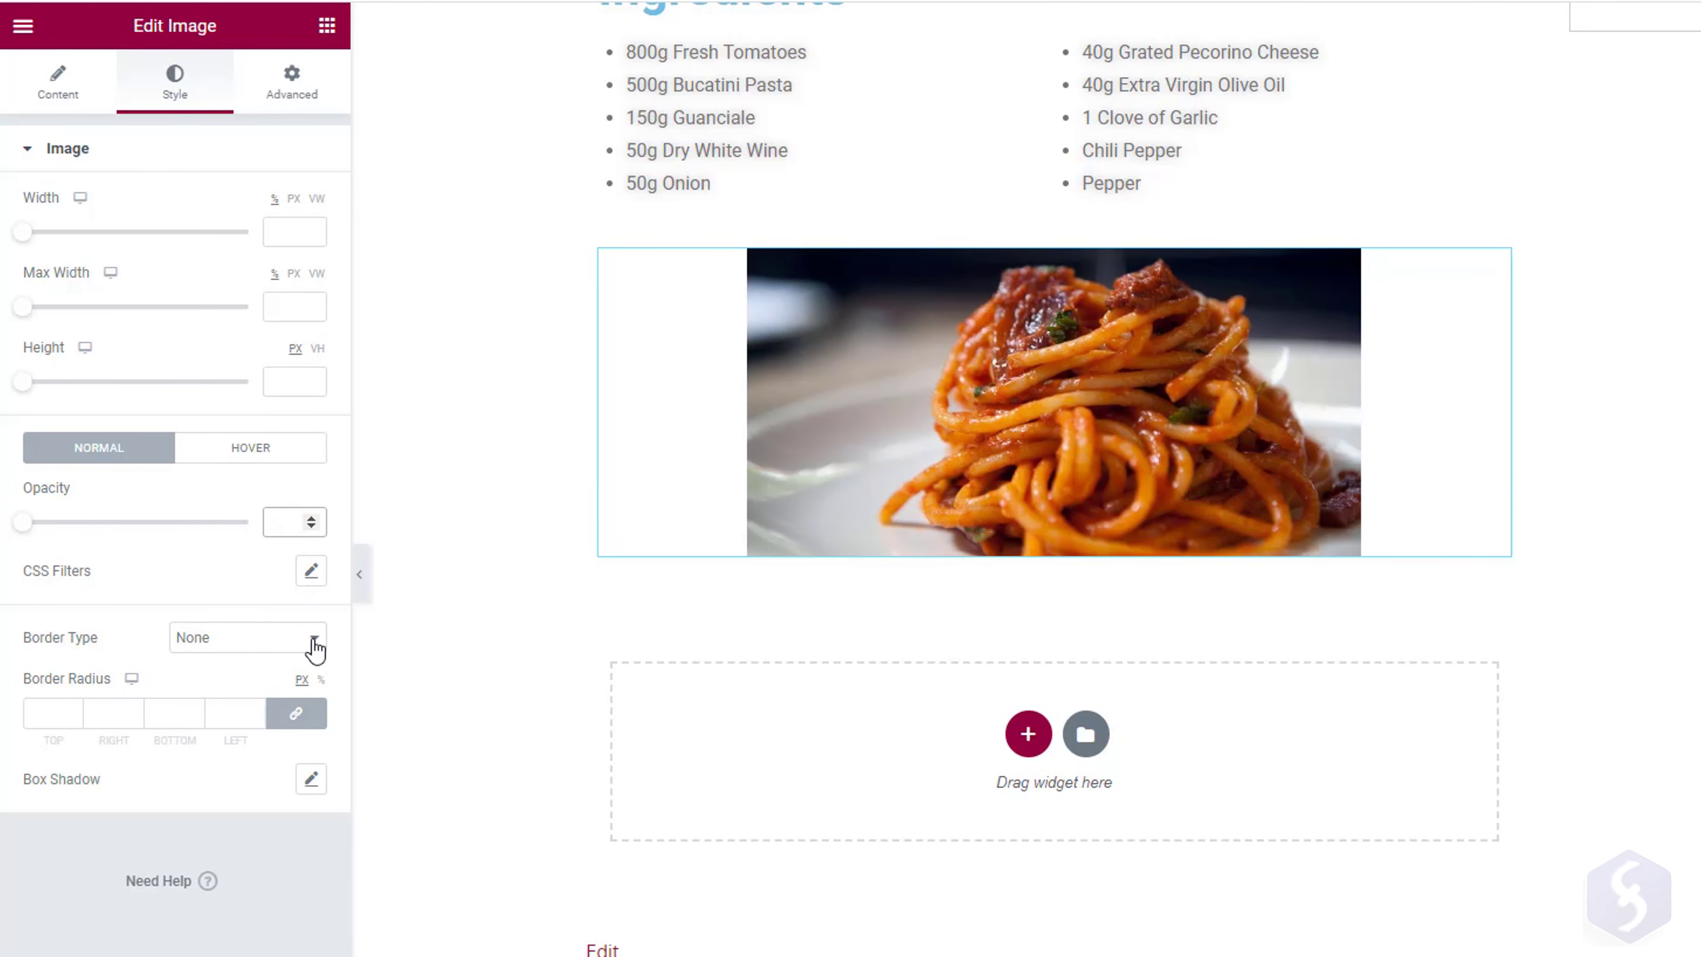
click(313, 637)
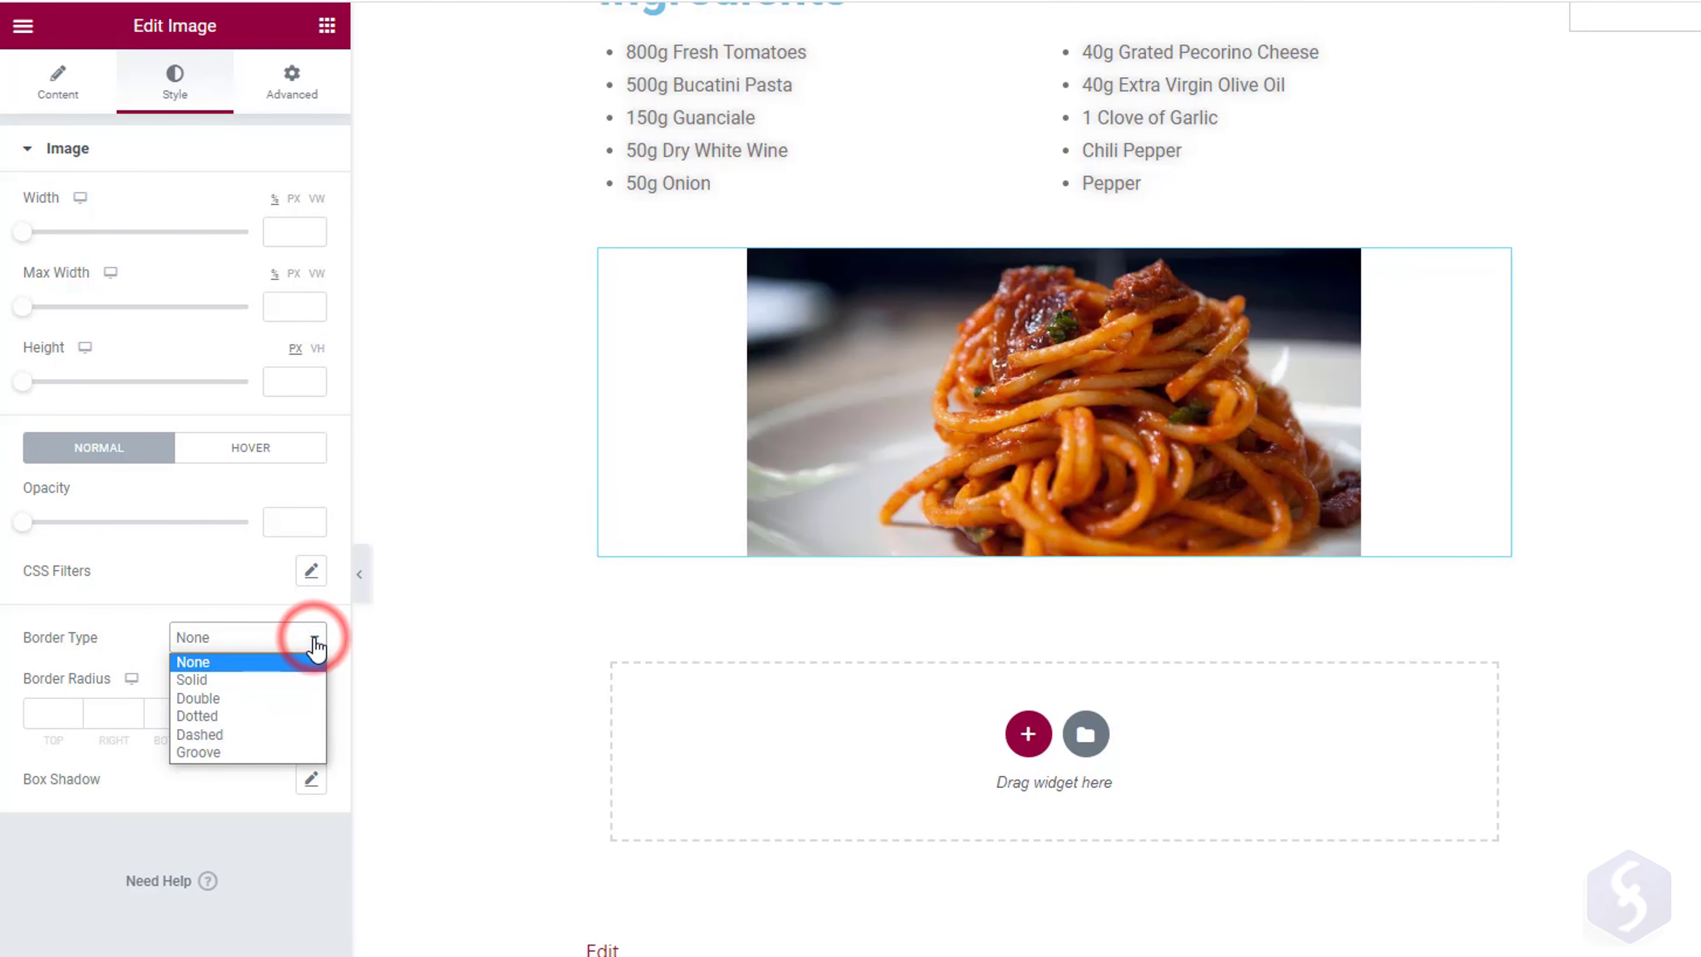
click(232, 698)
key(Up)
click(55, 711)
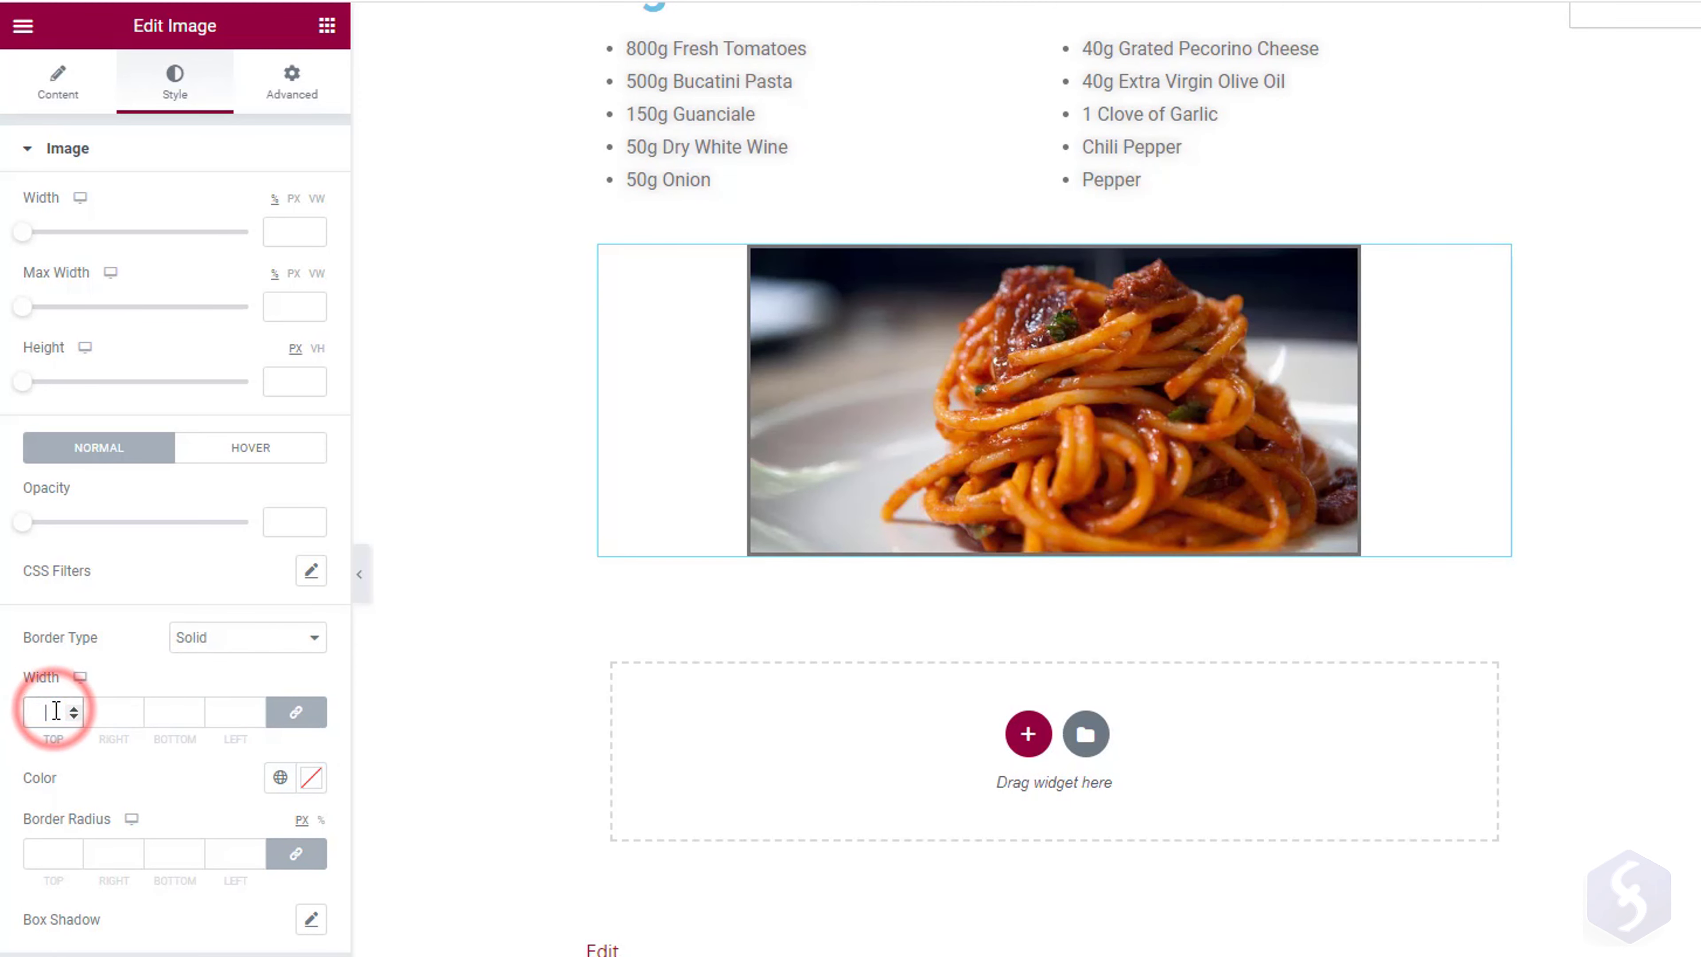
text(10)
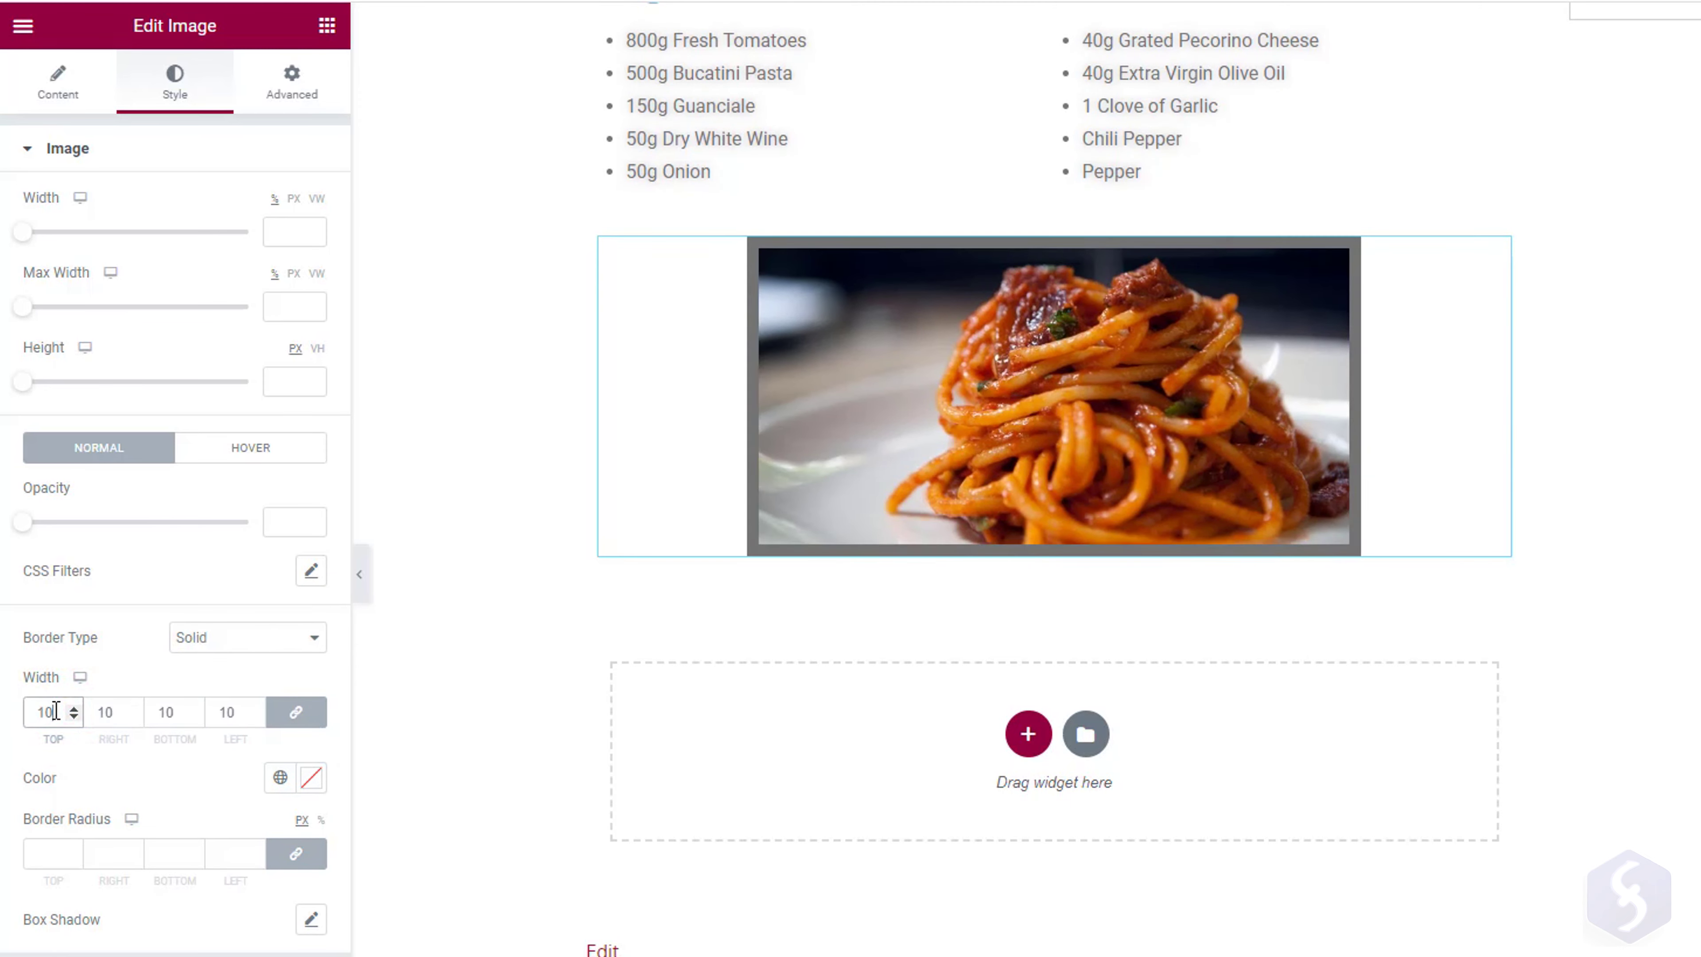
click(309, 778)
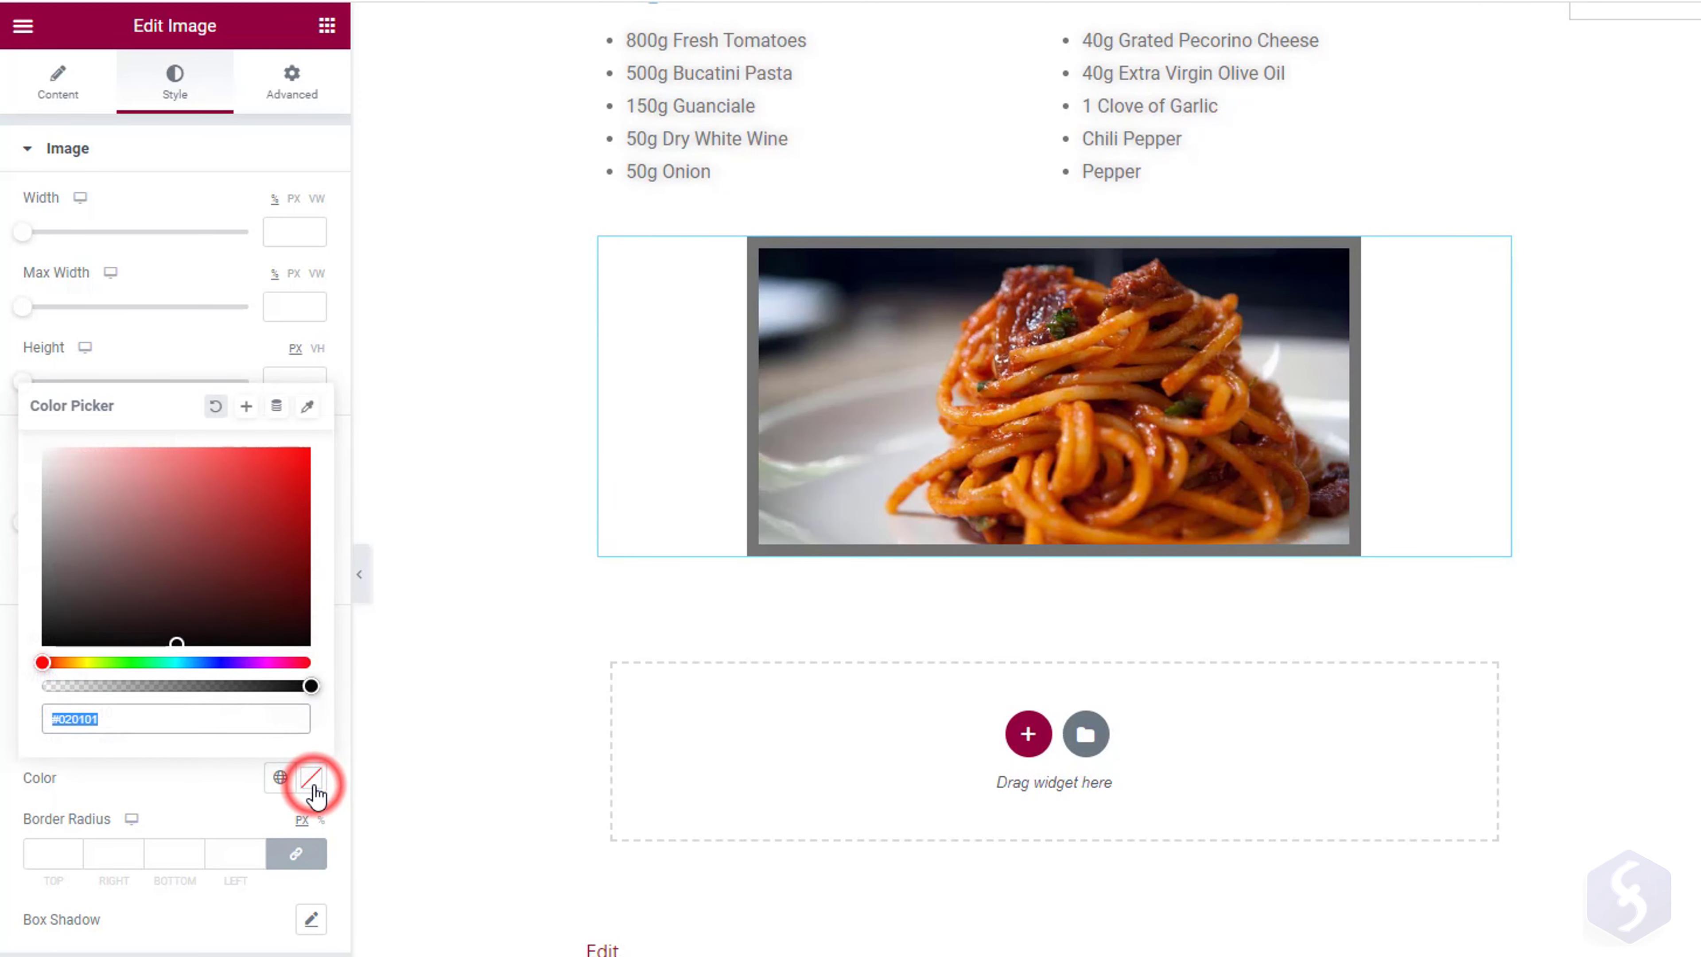
click(276, 480)
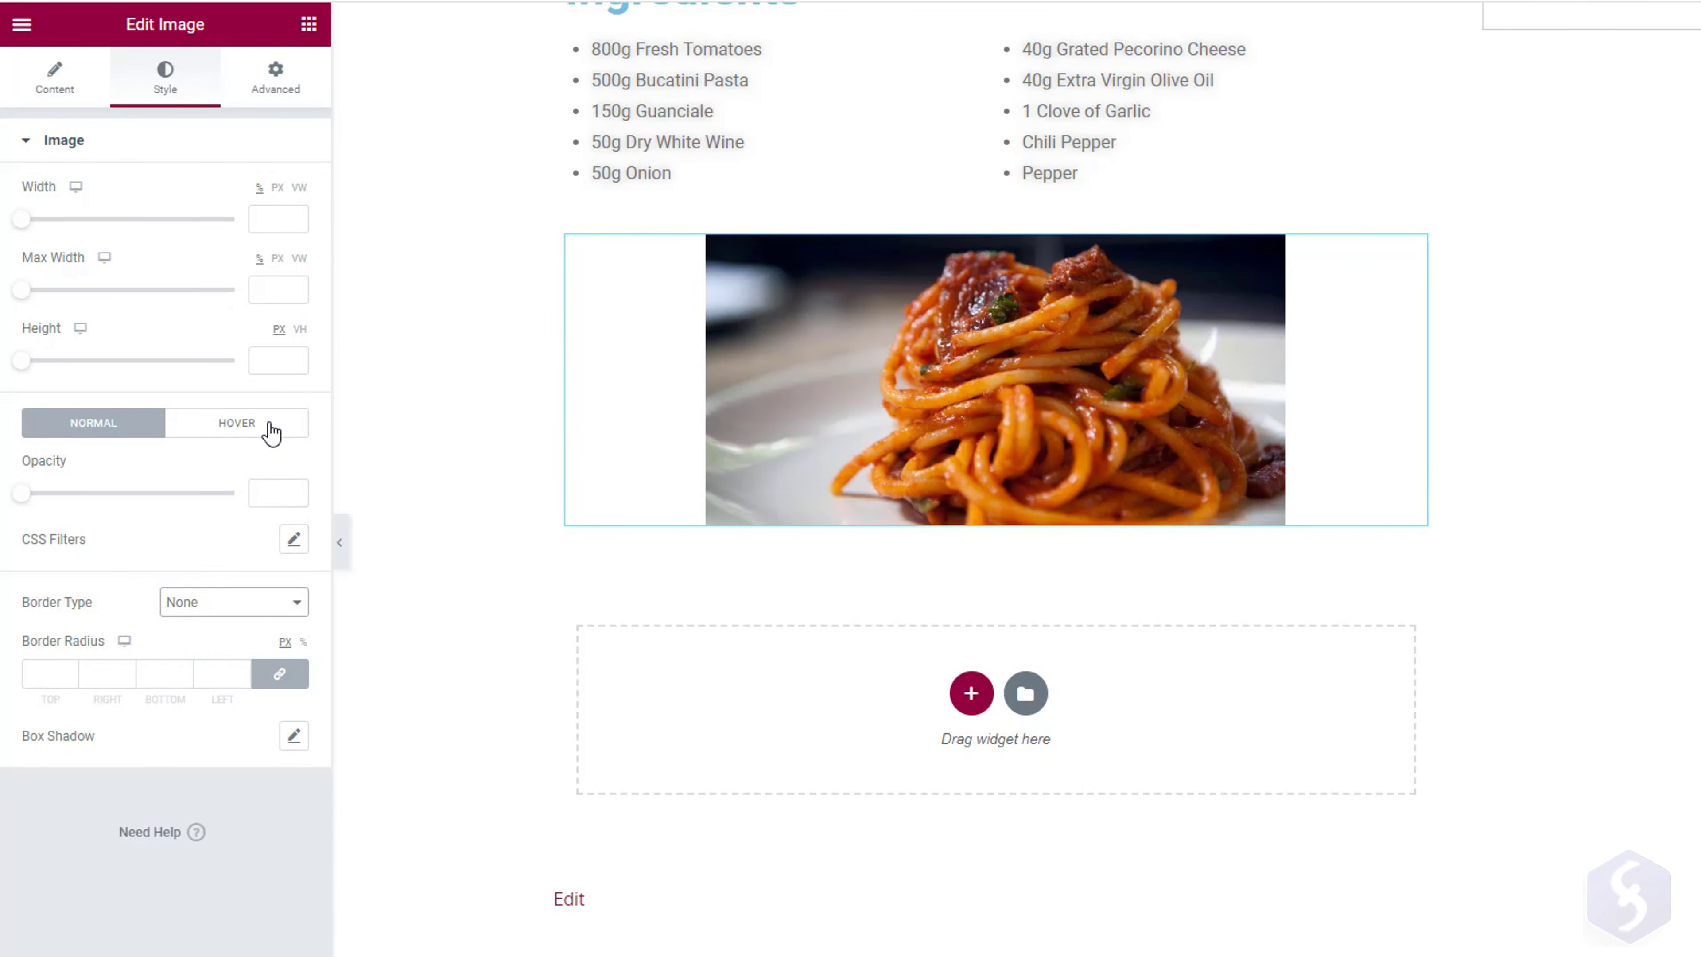
Give the pasta image a Pulse hover animation with transition duration 1.5, and add a Spacer.
click(270, 429)
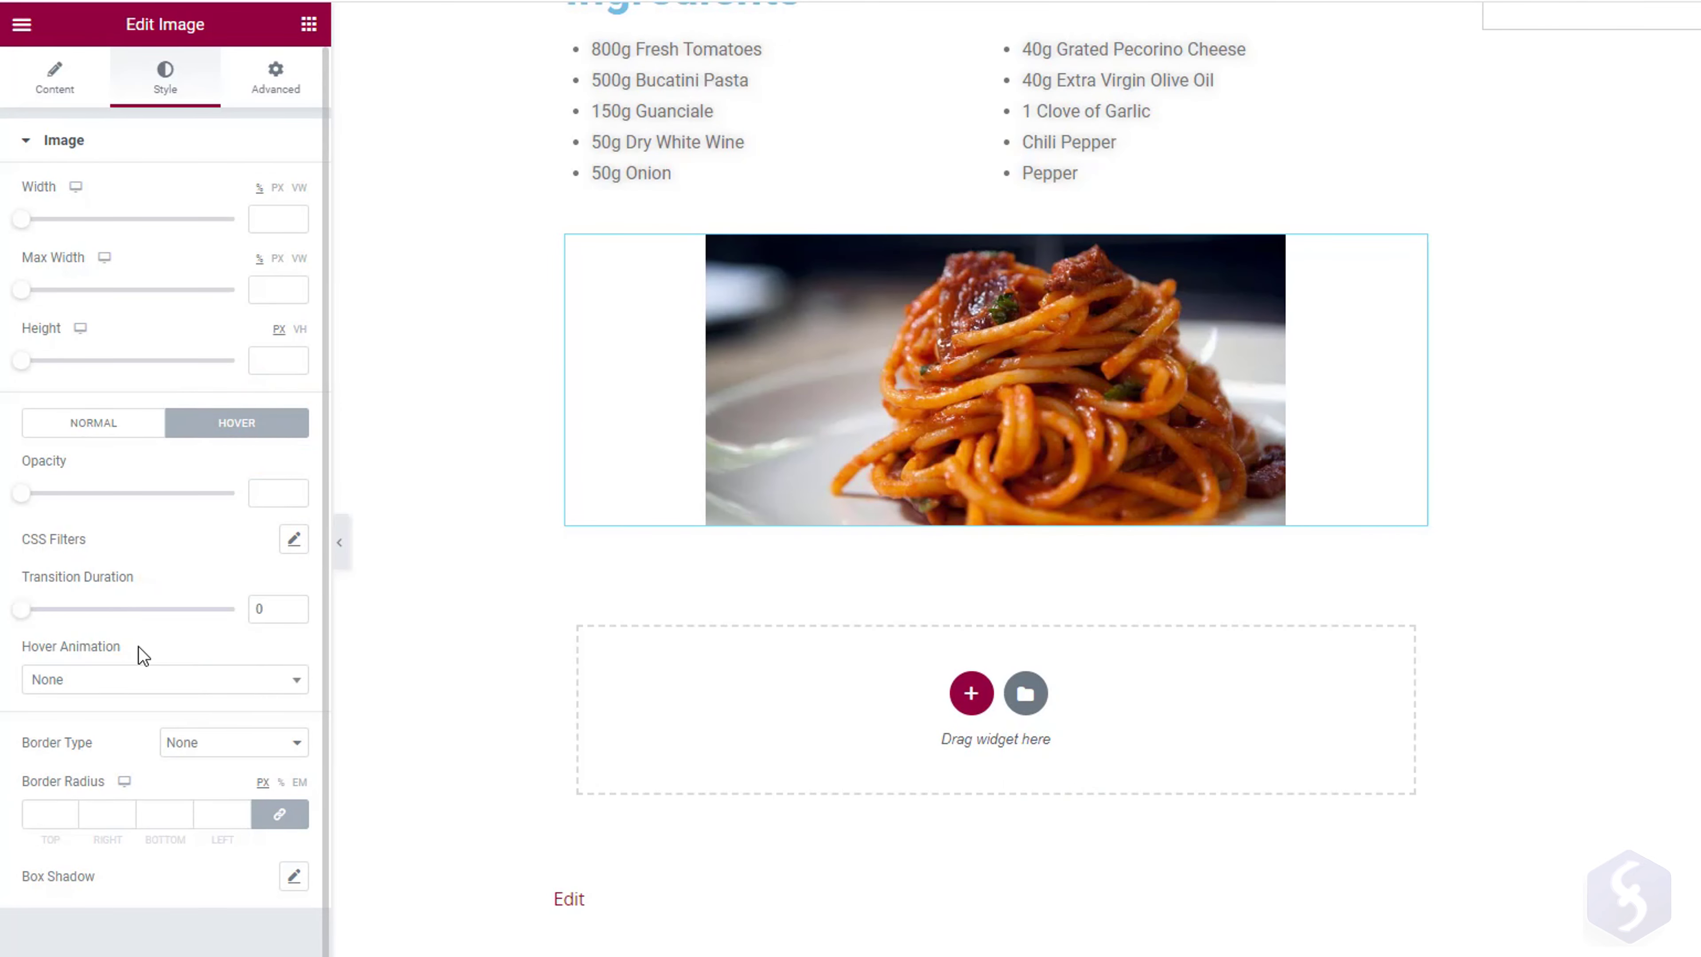
click(140, 680)
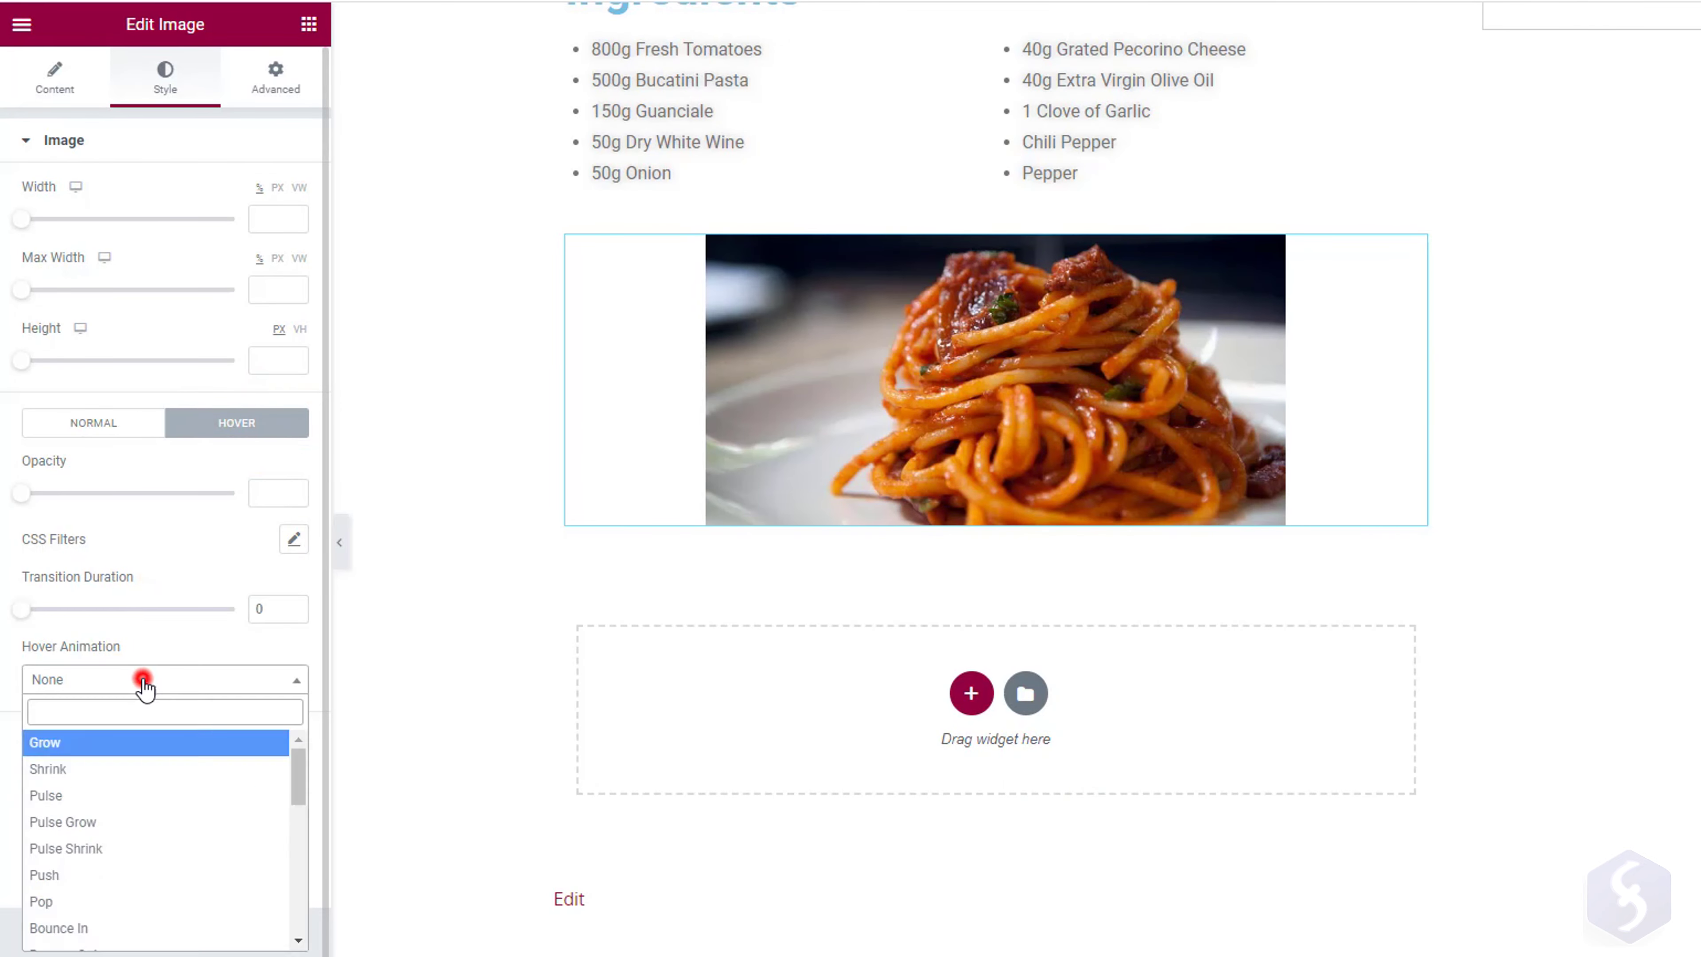
click(80, 796)
drag(20, 608, 51, 609)
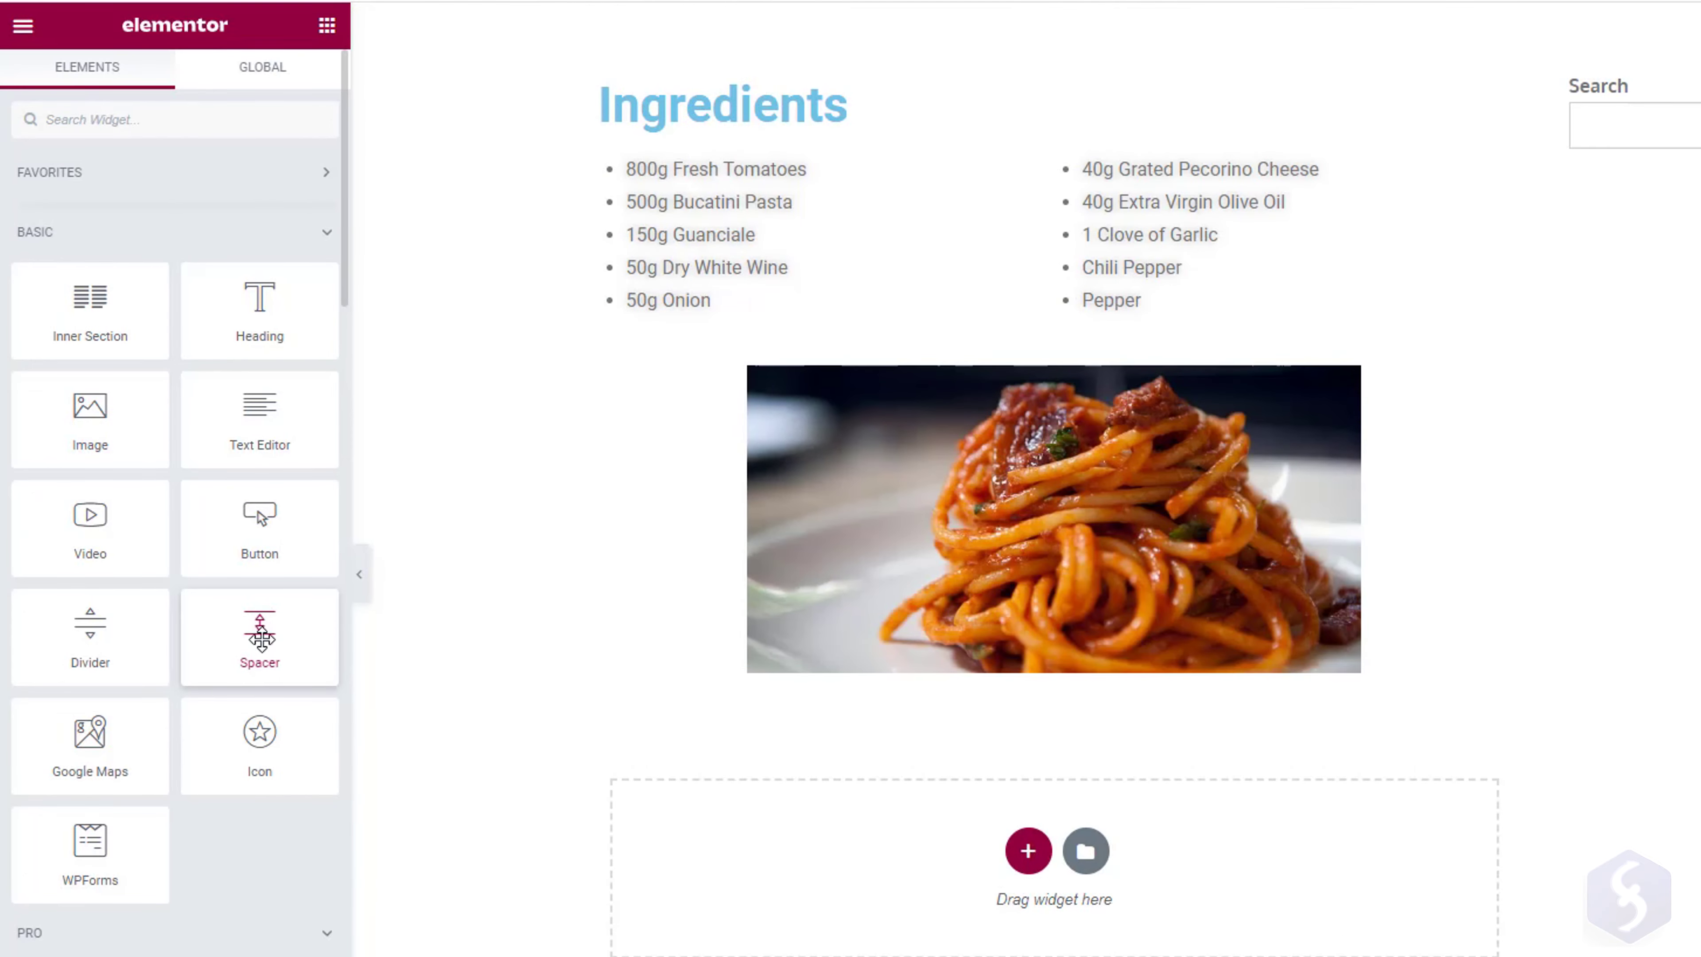
drag(262, 640, 850, 120)
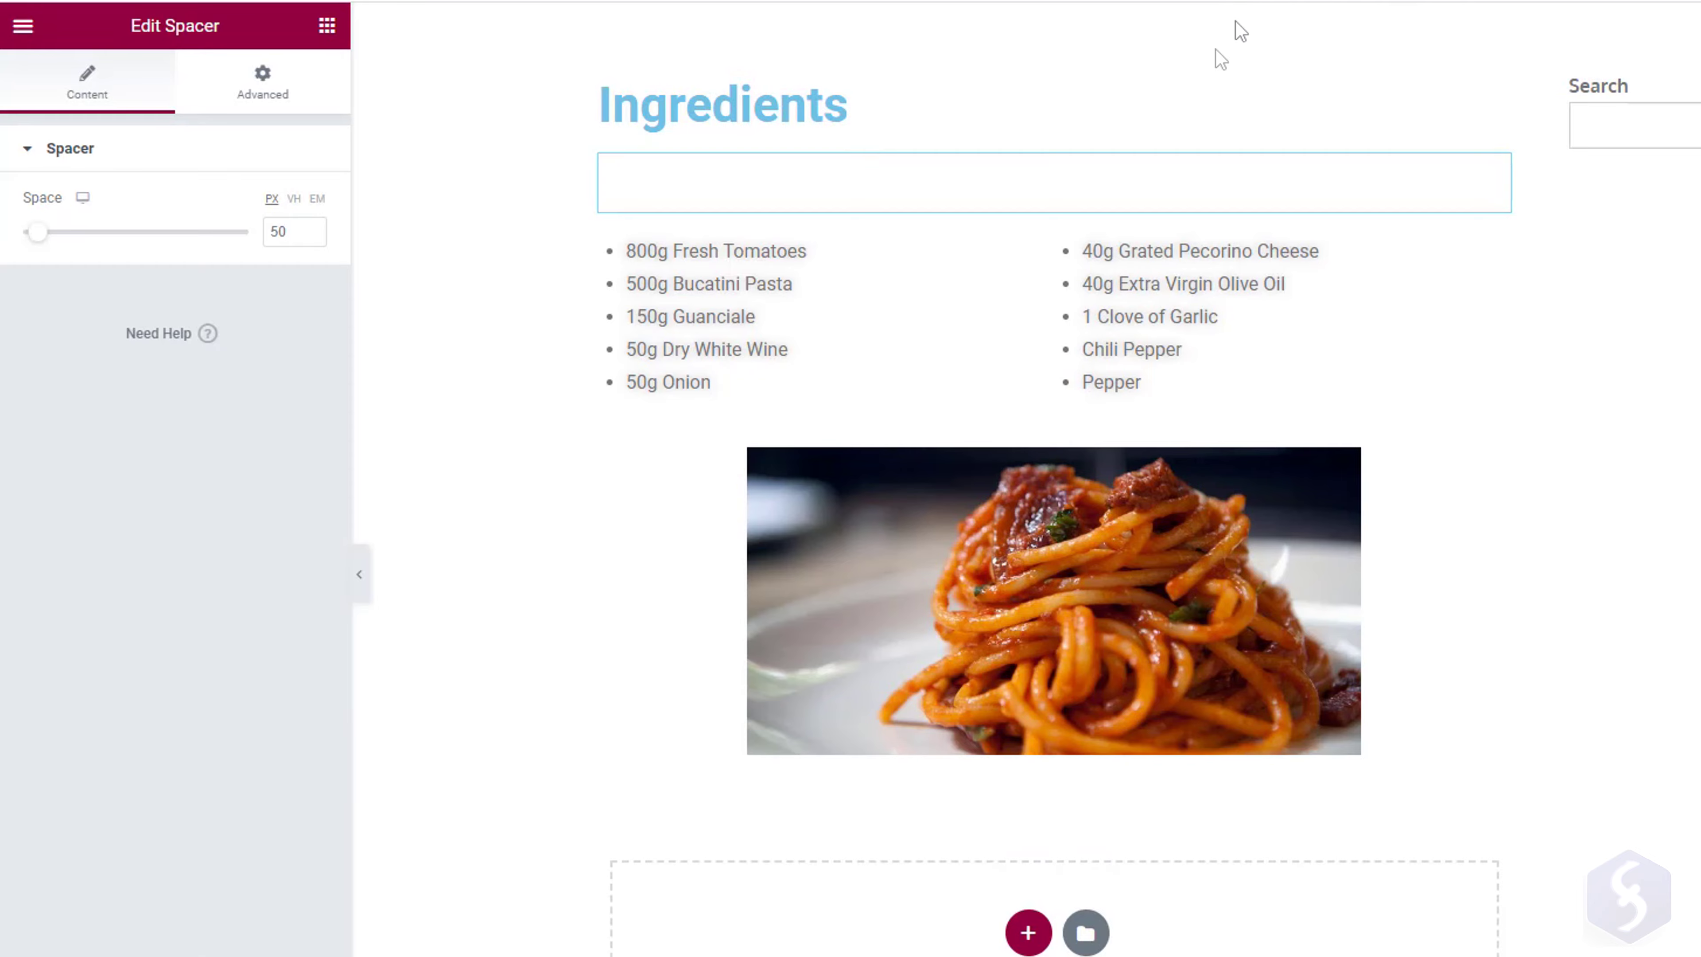
drag(35, 234, 141, 234)
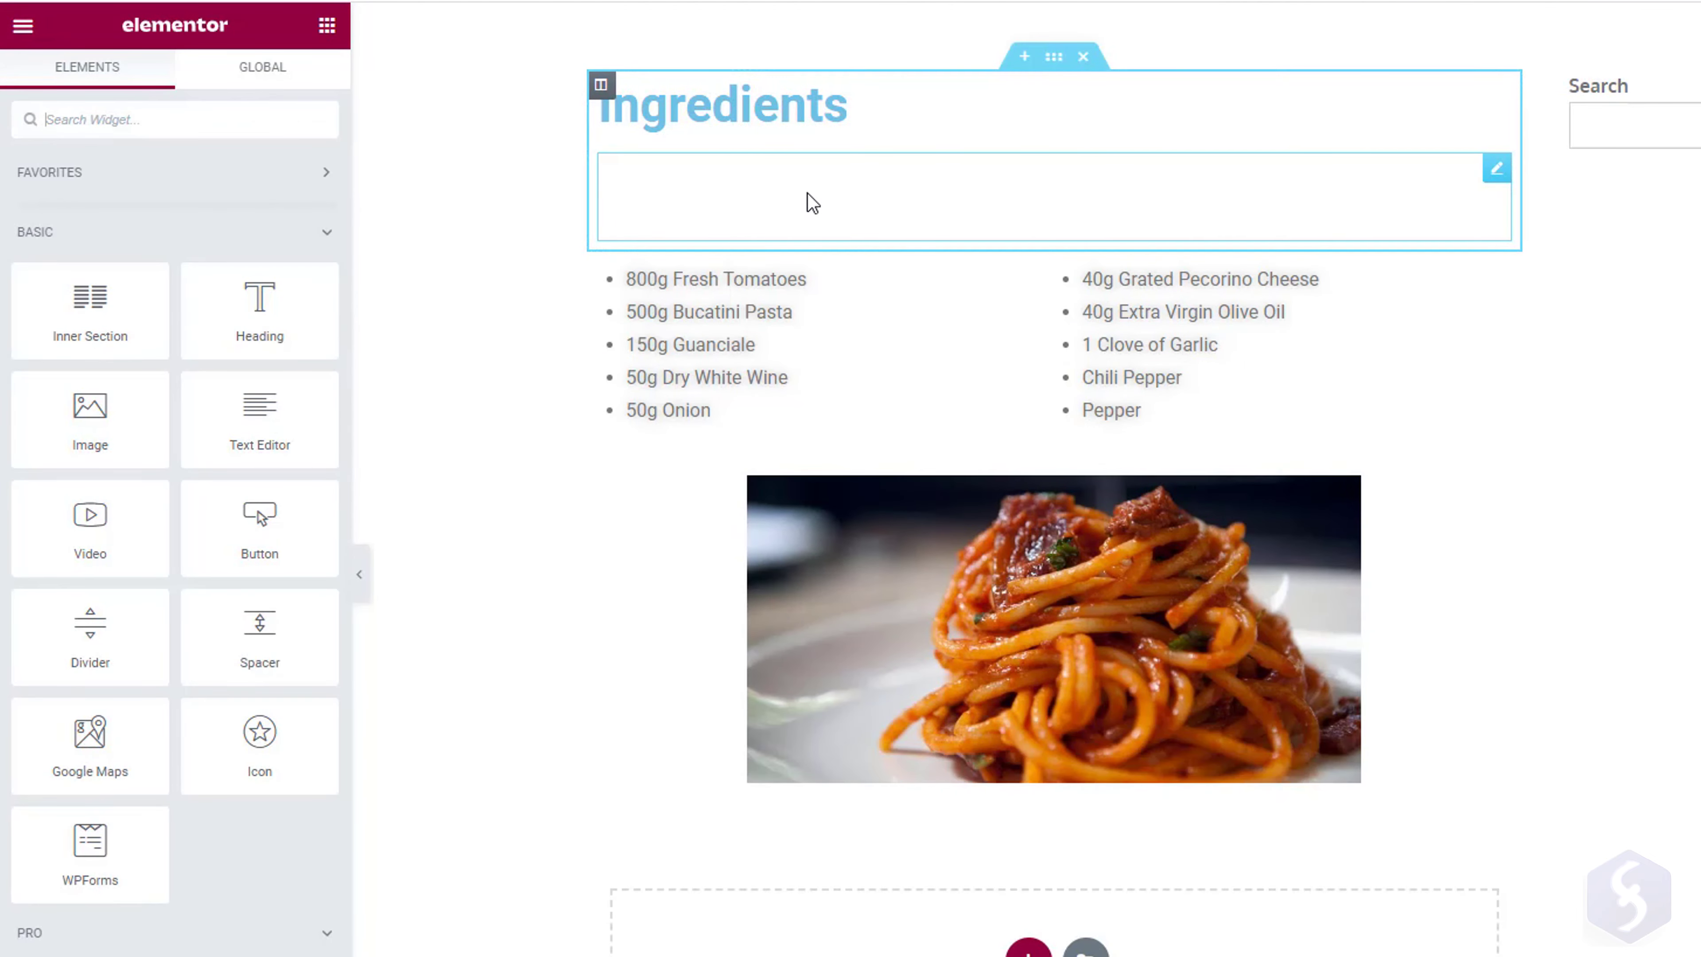
right_click(816, 201)
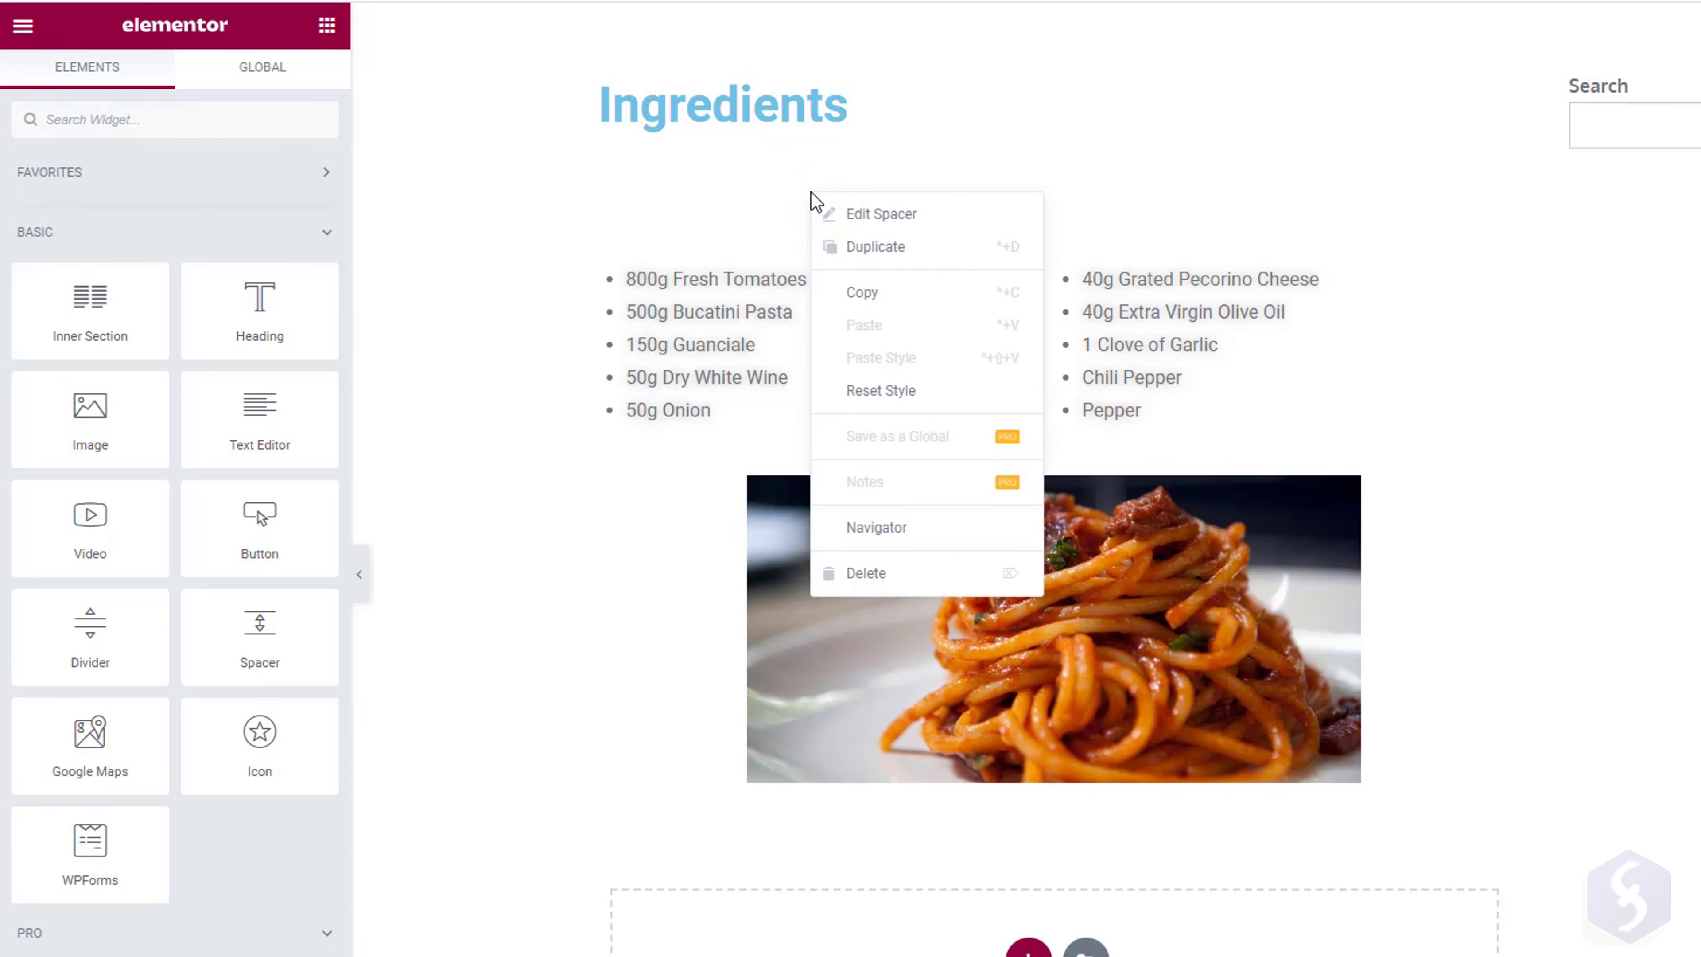
click(856, 215)
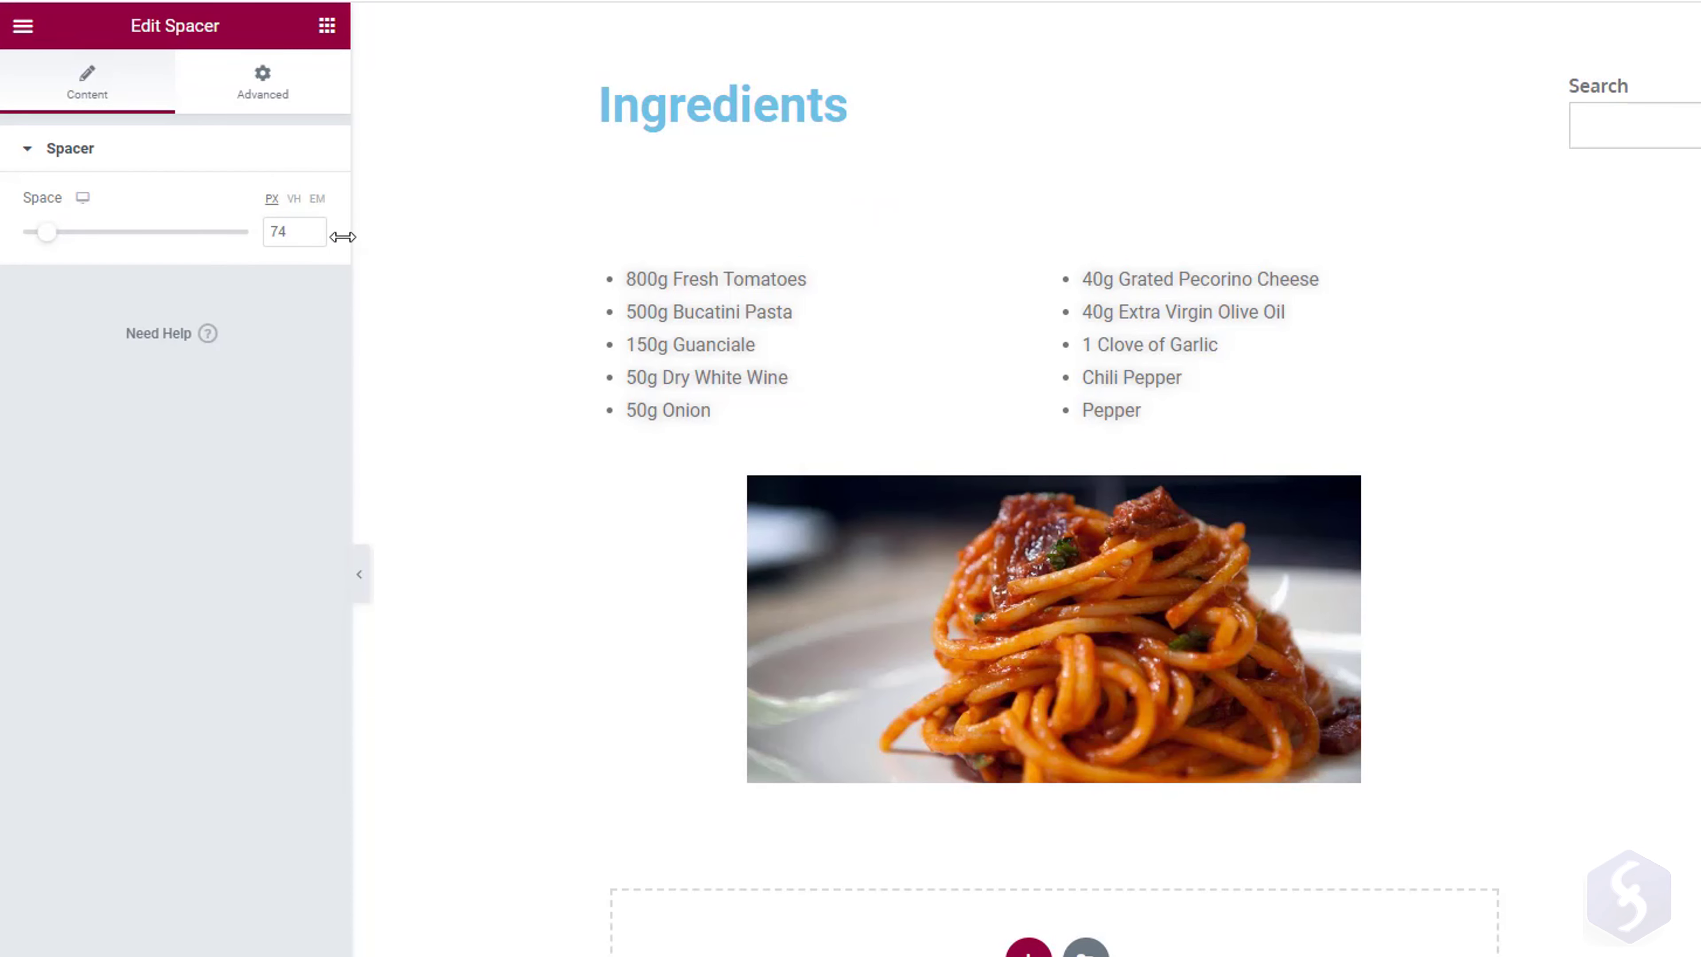
right_click(830, 198)
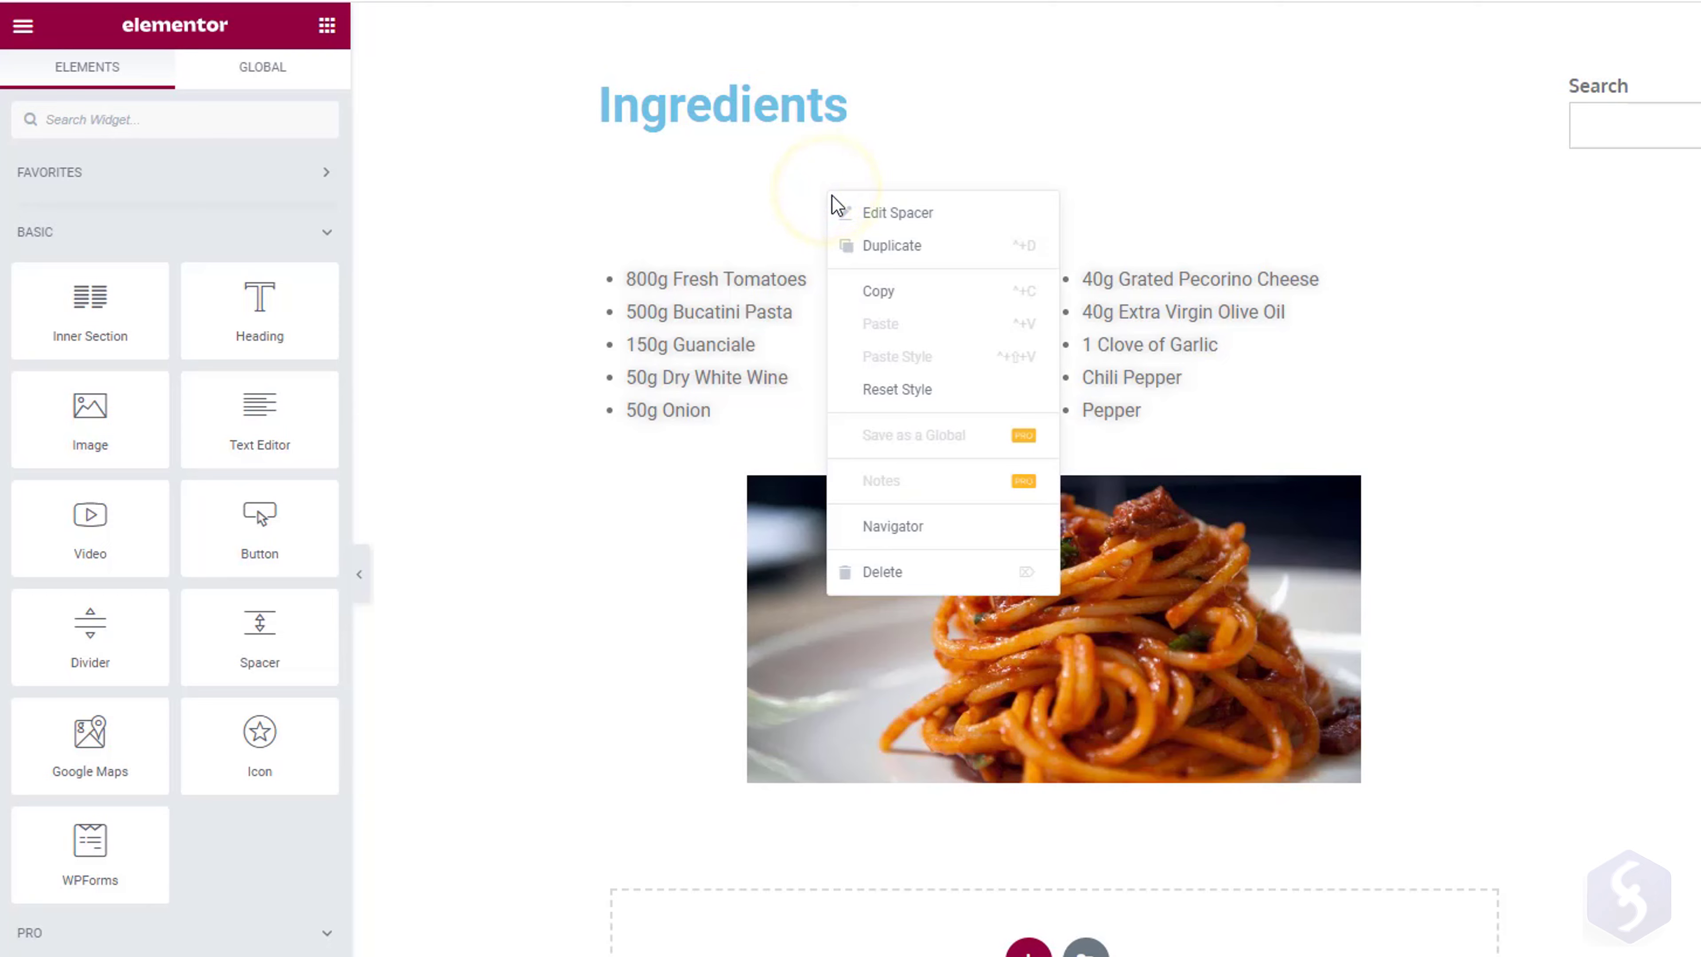
click(896, 247)
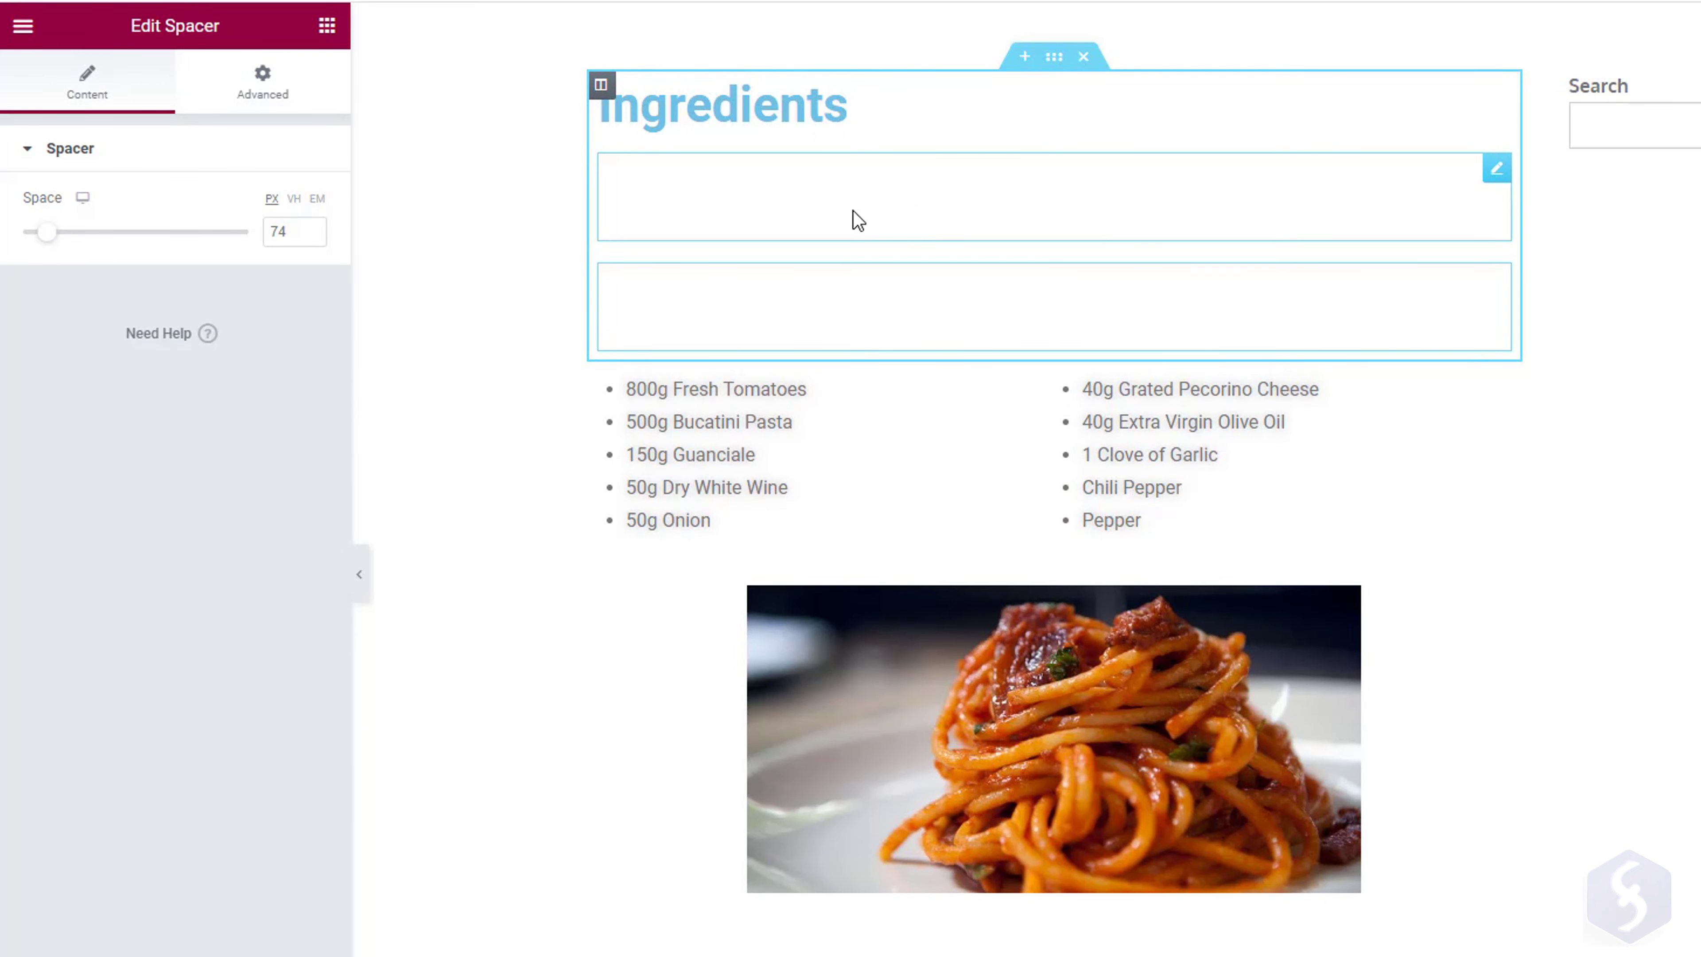
right_click(883, 305)
click(954, 684)
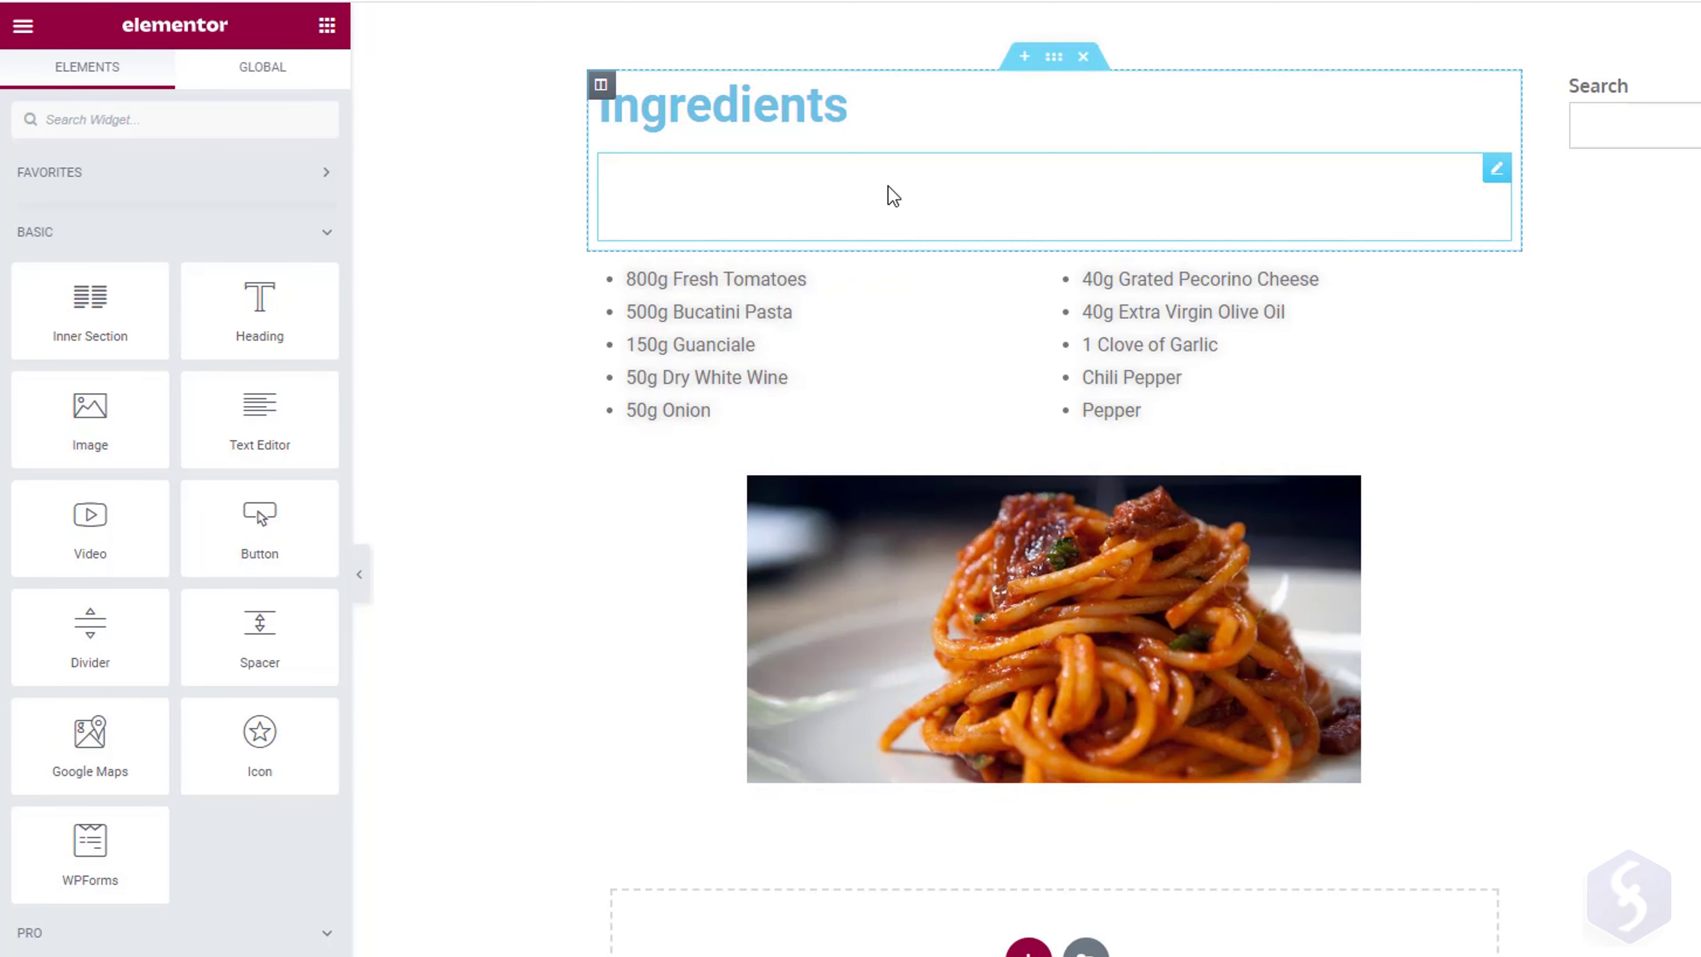
right_click(870, 192)
click(975, 570)
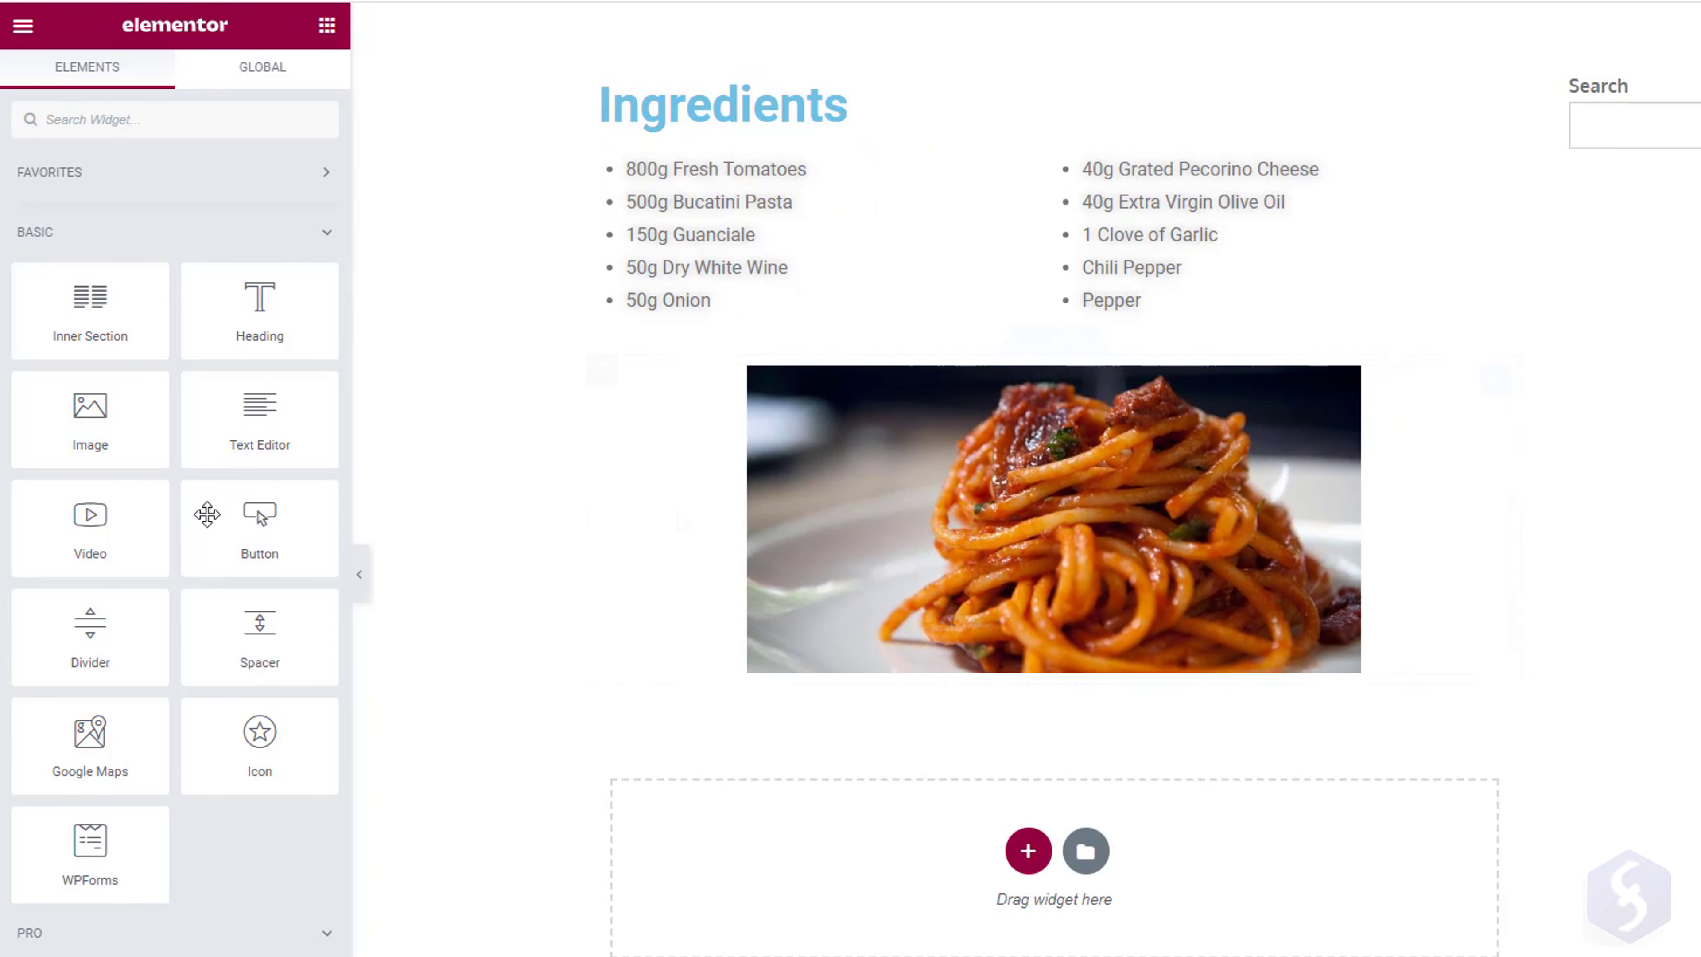
Add a Double-style Divider under the heading at width 50, centred.
drag(114, 650, 910, 122)
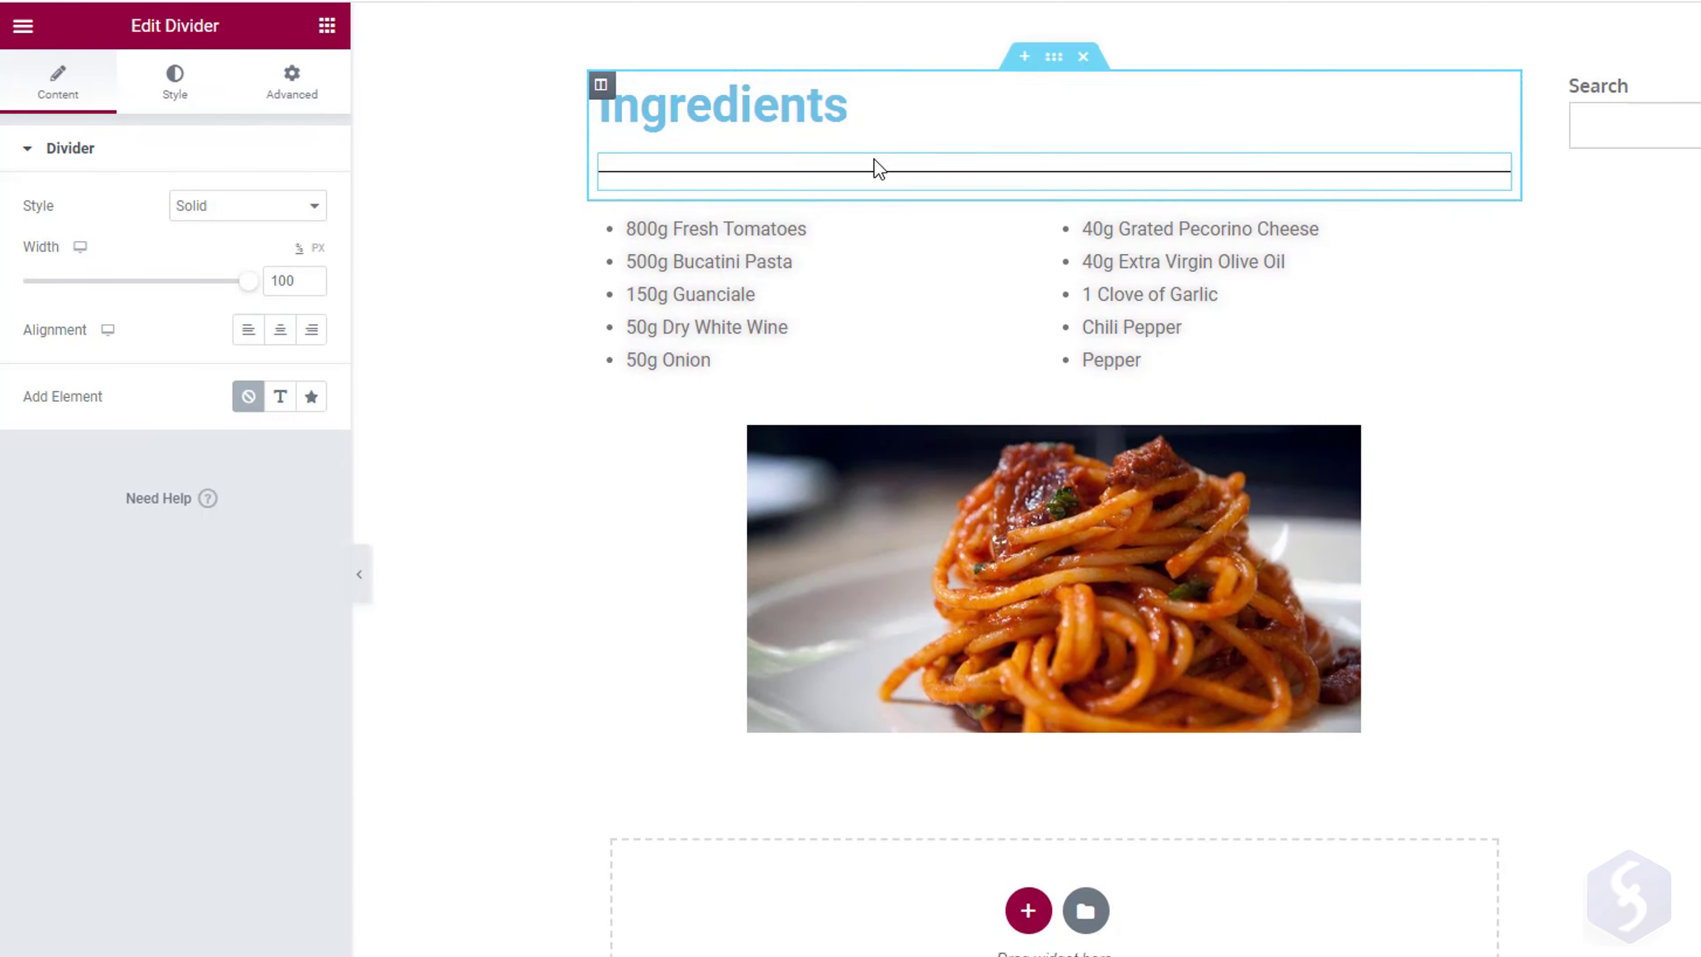
click(323, 210)
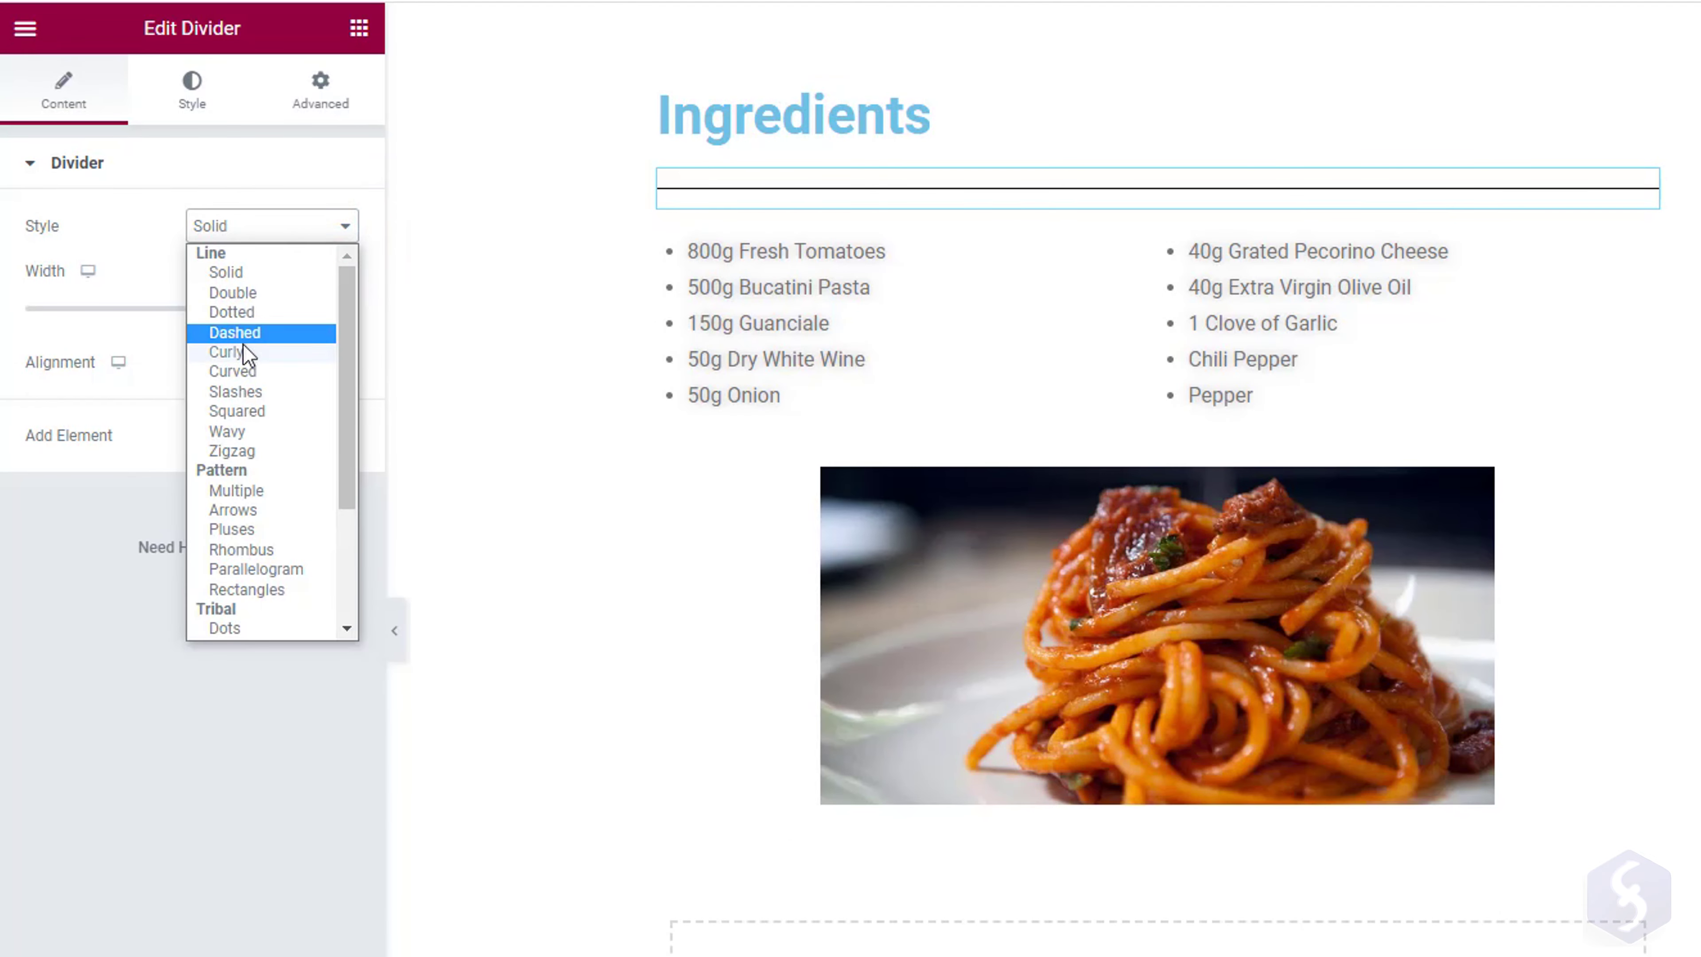
click(234, 352)
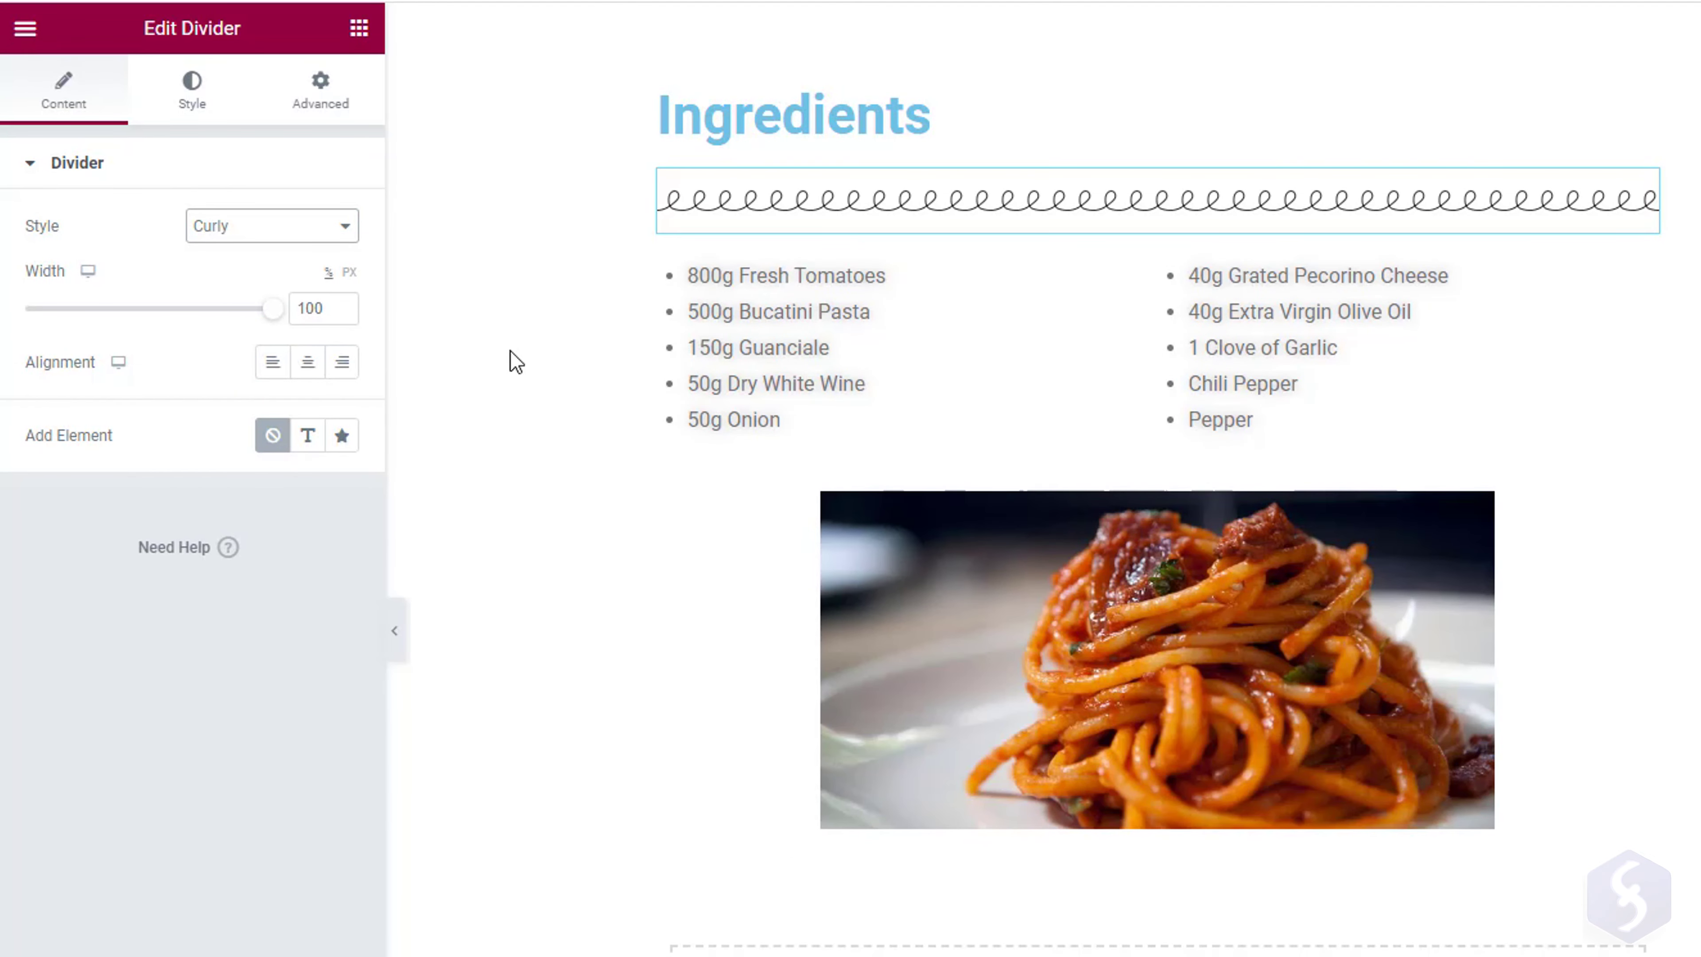
key(Up)
key(Up)
key(Up)
drag(267, 315, 149, 321)
click(308, 362)
Try a text label and a star icon on the divider, then remove both.
click(308, 435)
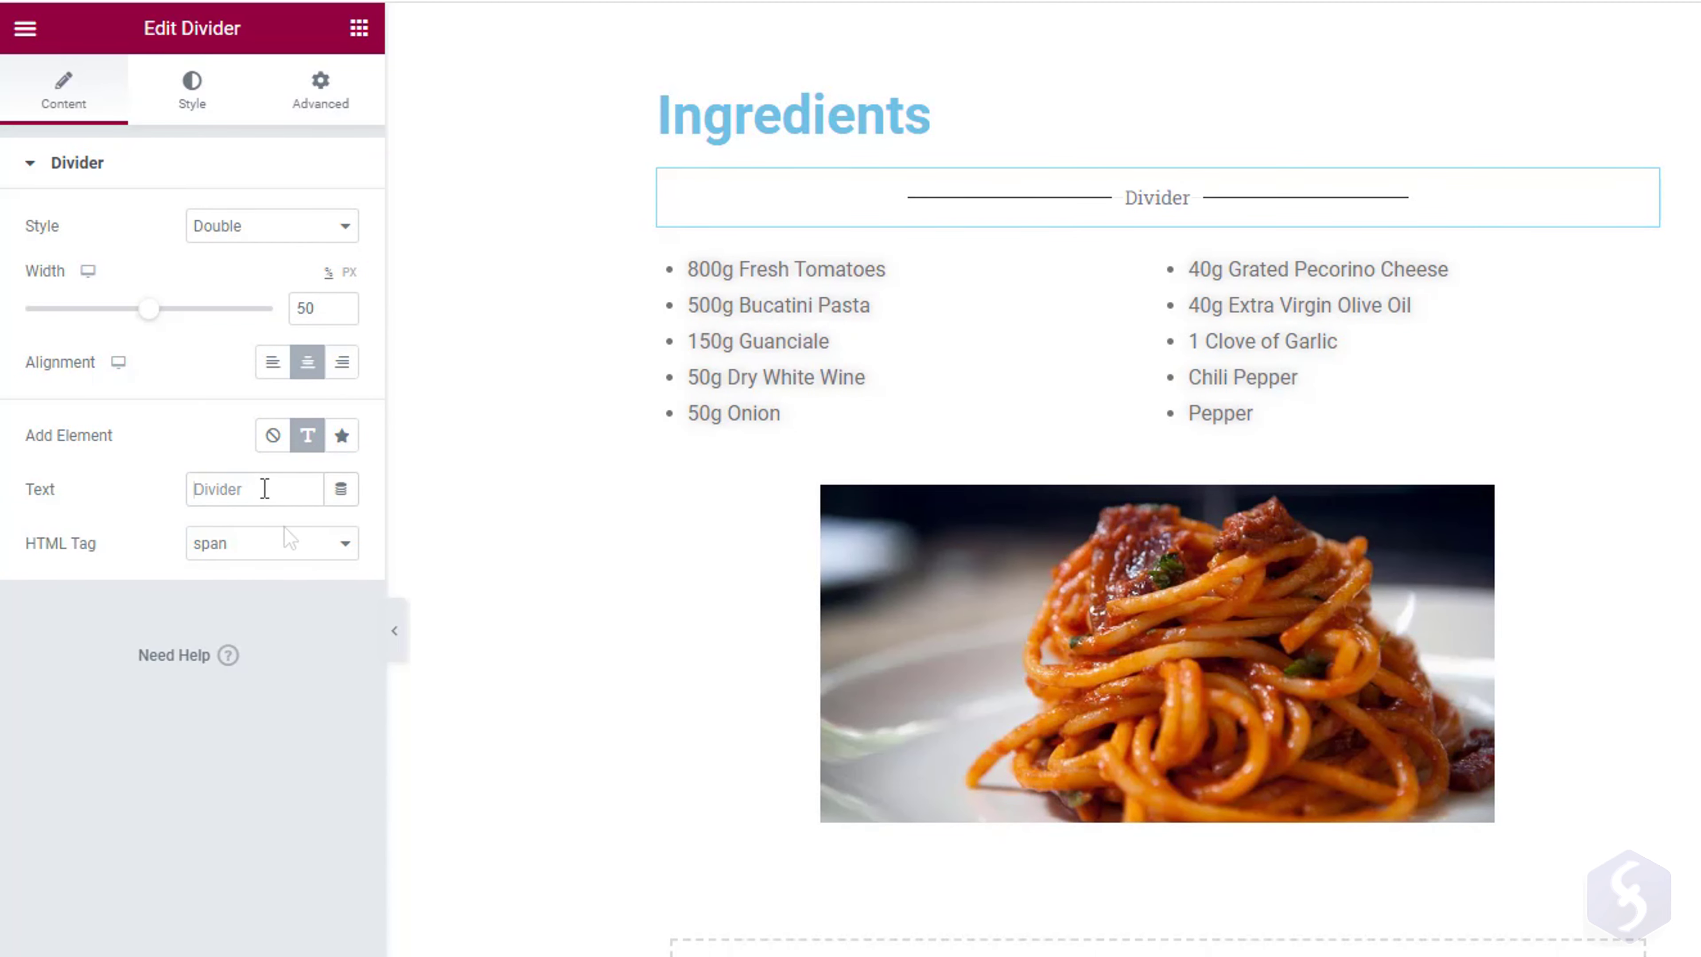
key(ctrl+a)
key(BackSpace)
click(345, 544)
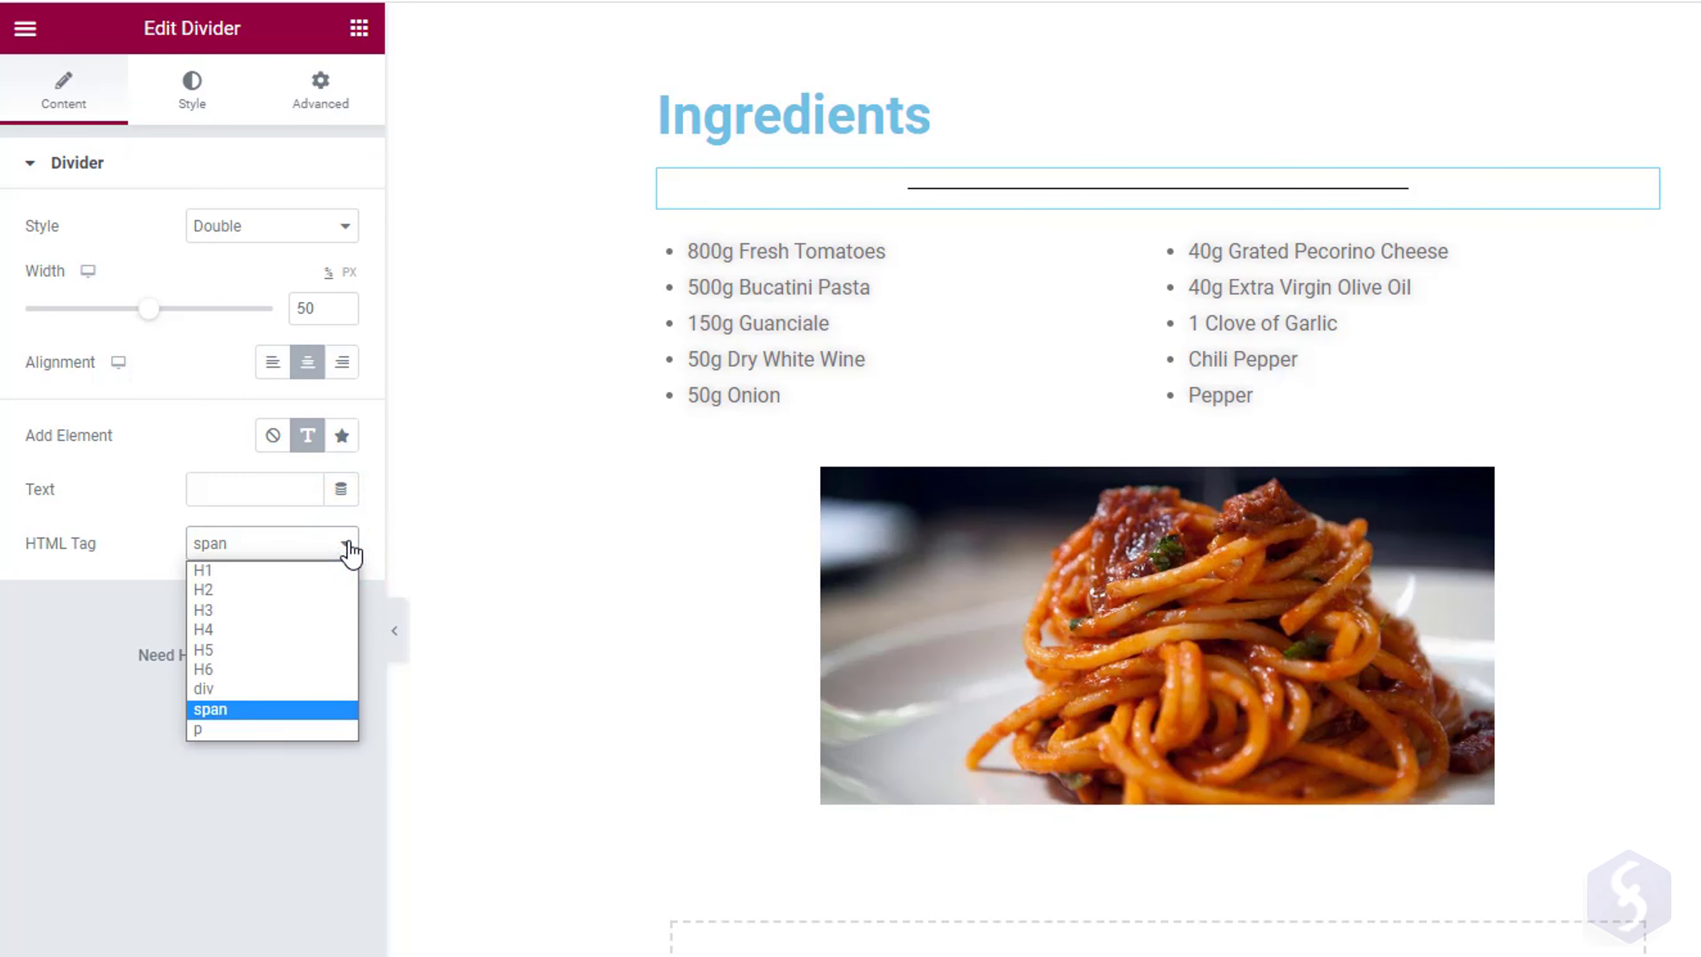
click(347, 547)
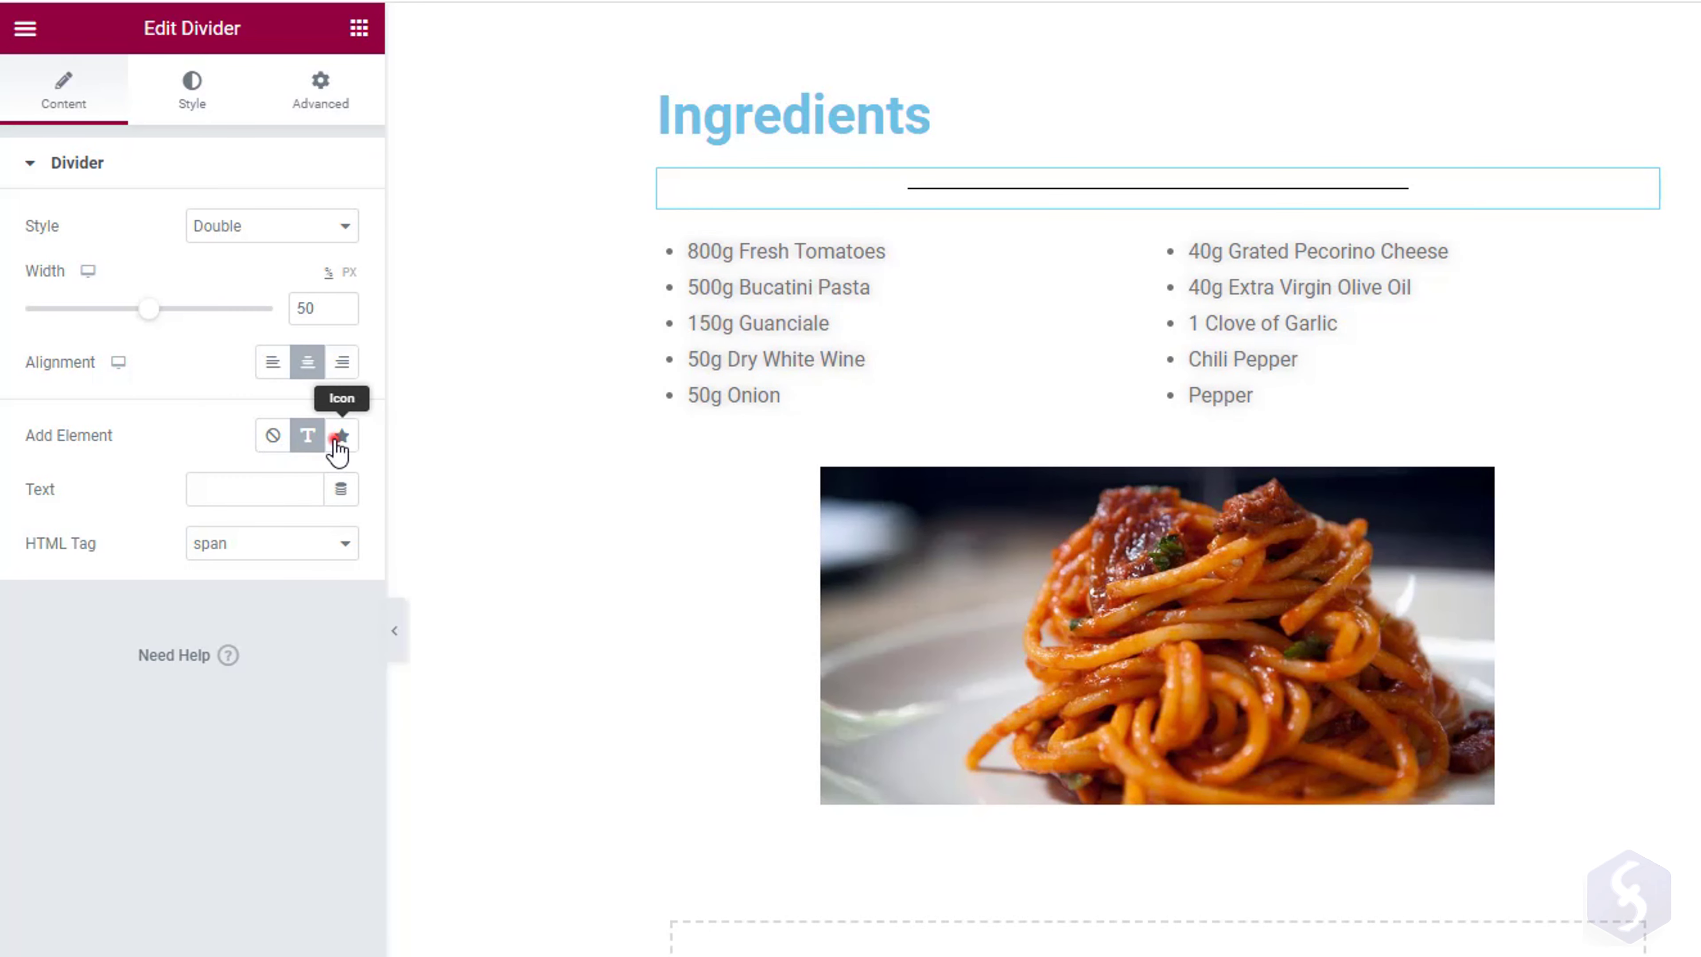
click(337, 439)
mouse_move(194, 573)
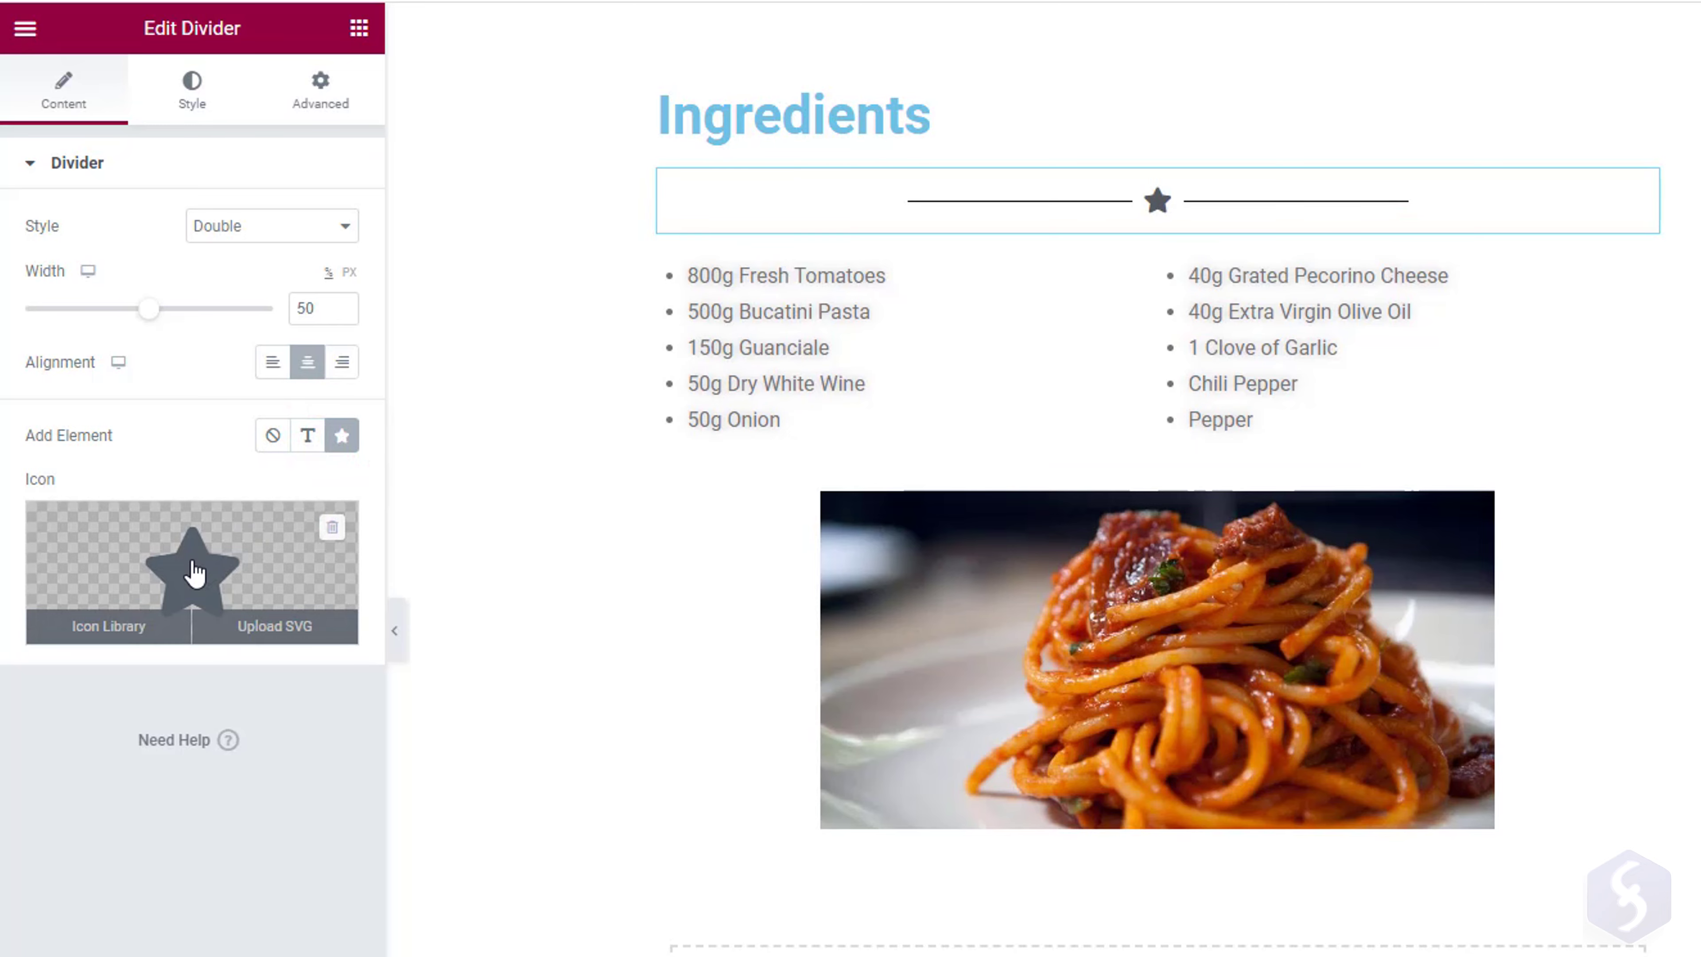
click(272, 435)
Keep the divider black and set its weight to 4.8 and gap to 21.
click(191, 104)
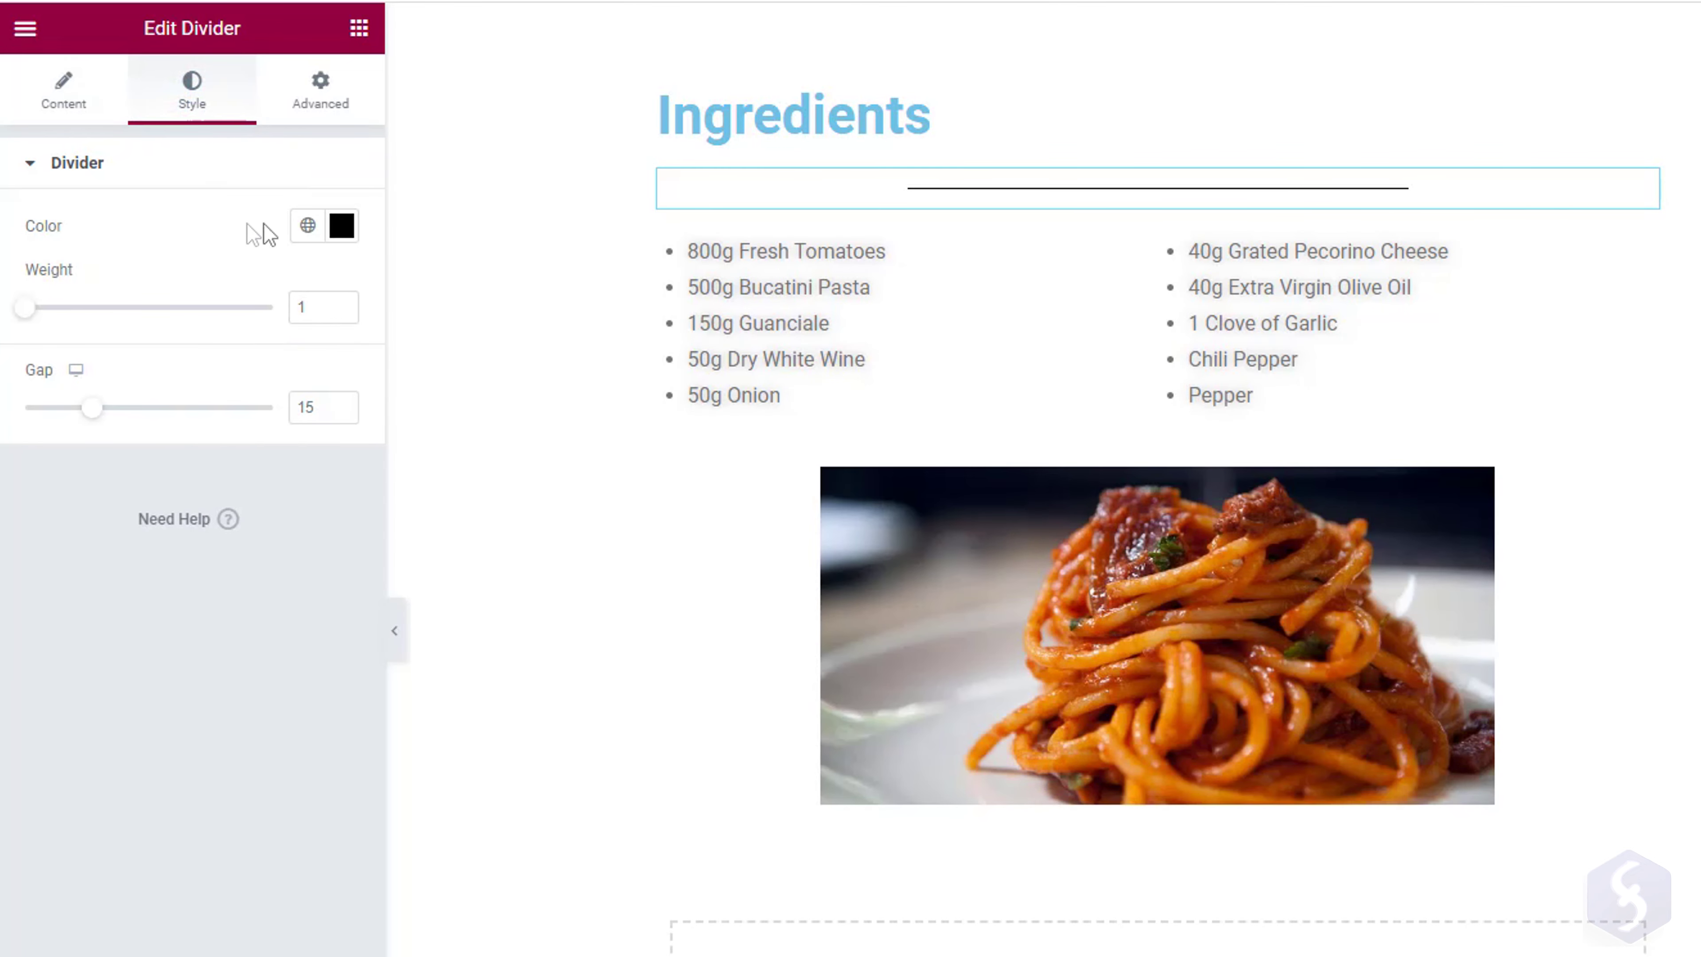
click(341, 226)
click(341, 224)
mouse_move(33, 310)
mouse_down()
mouse_move(139, 320)
mouse_move(25, 309)
mouse_up()
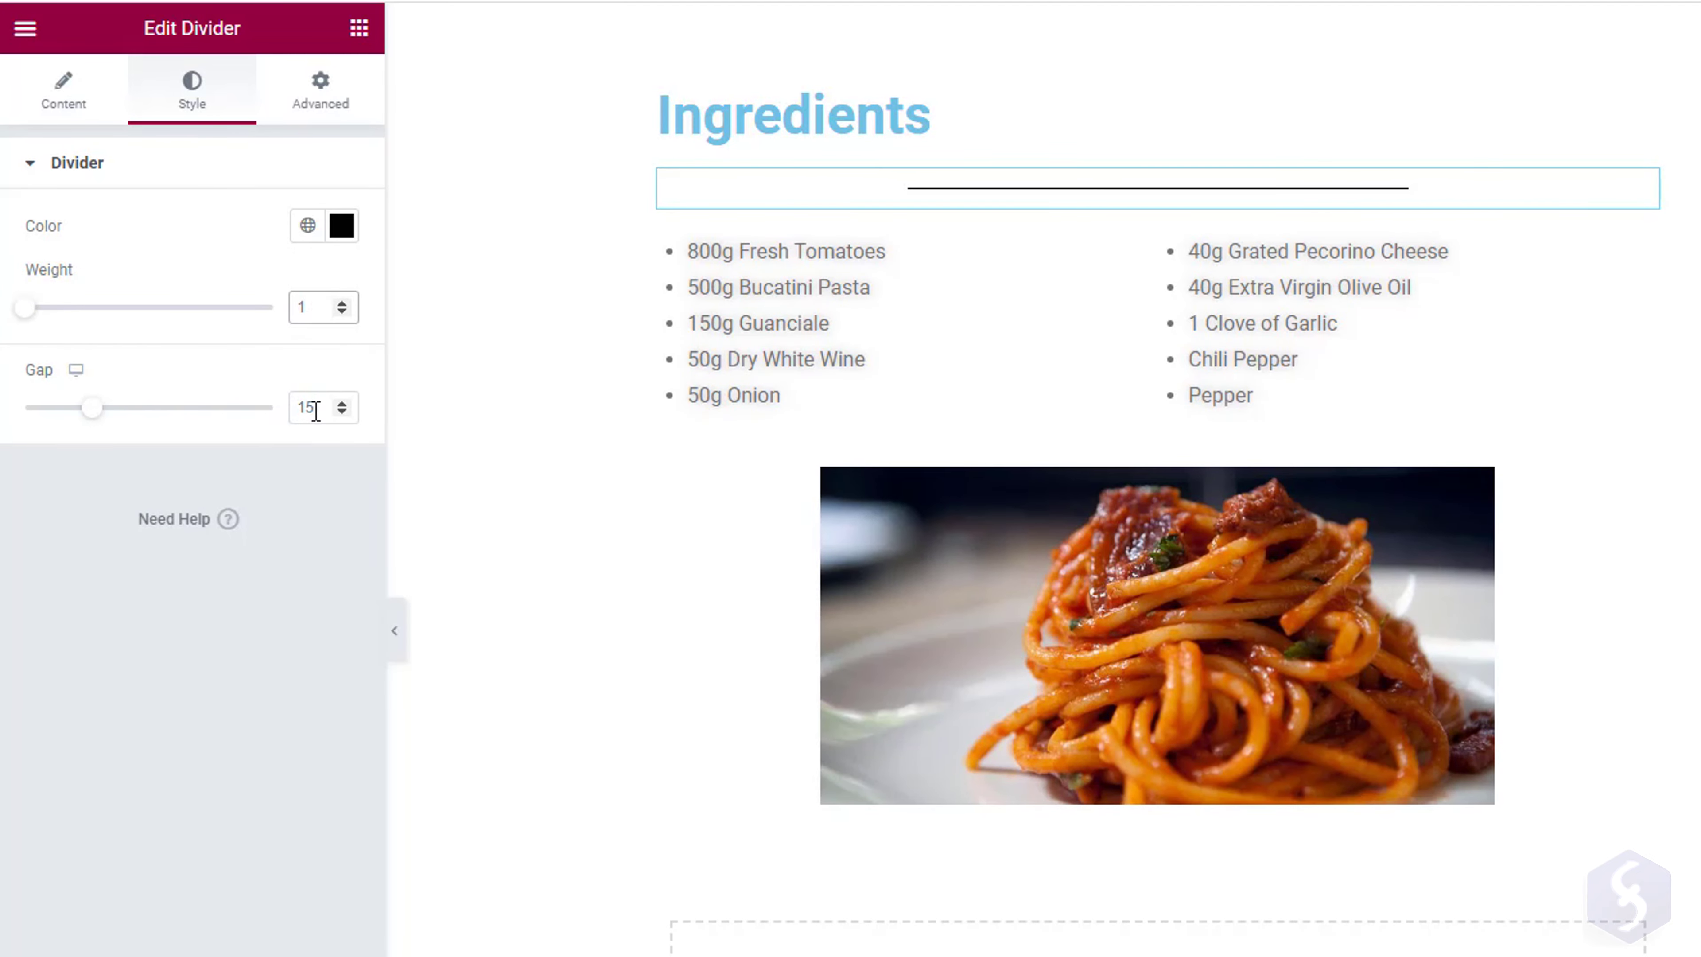
click(340, 404)
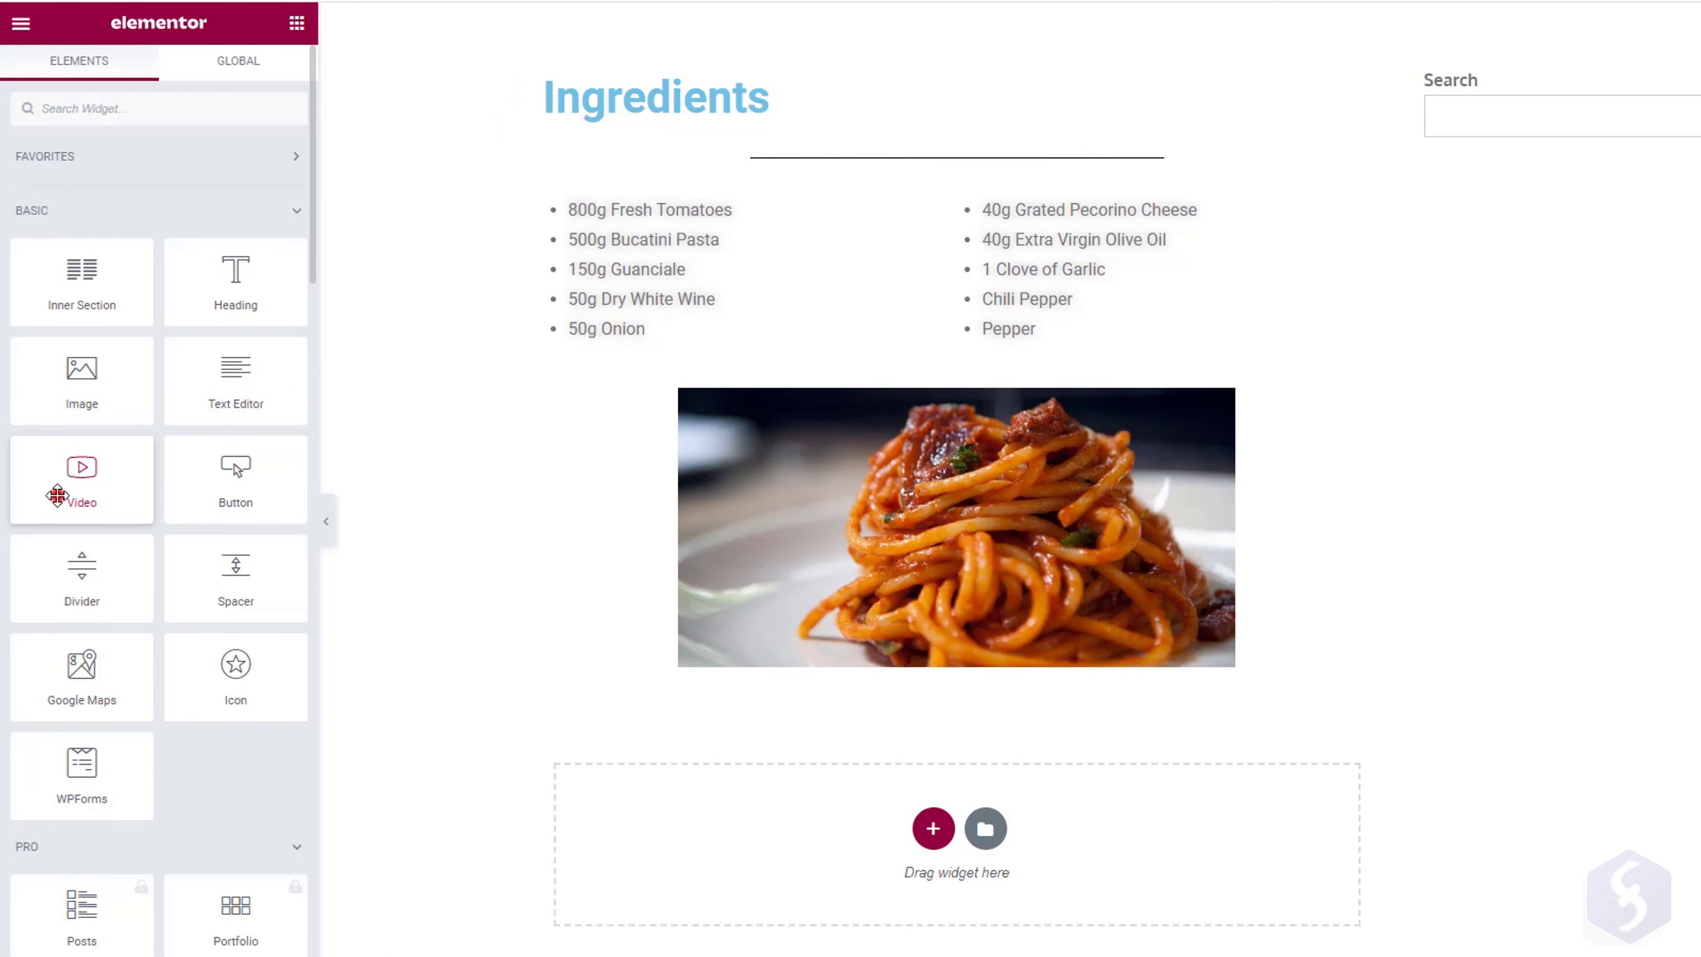
Add a Video widget below the image, keep YouTube as source, and clear the old link.
drag(58, 487, 861, 859)
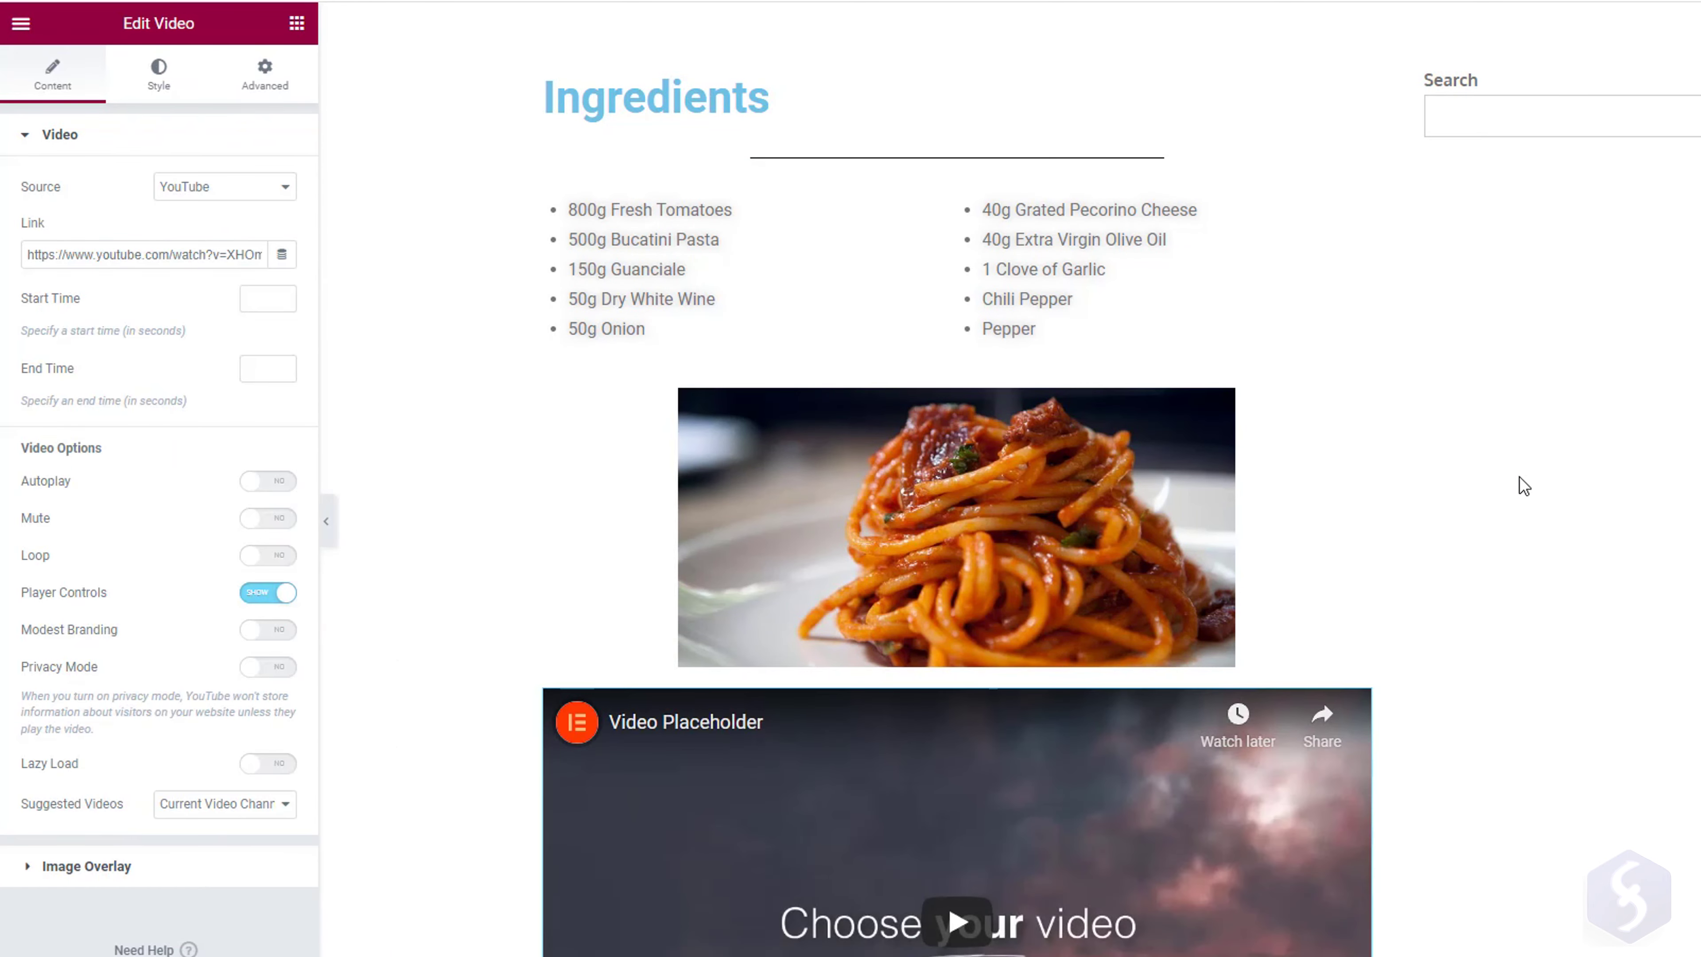
scroll(1507, 483, down, 3)
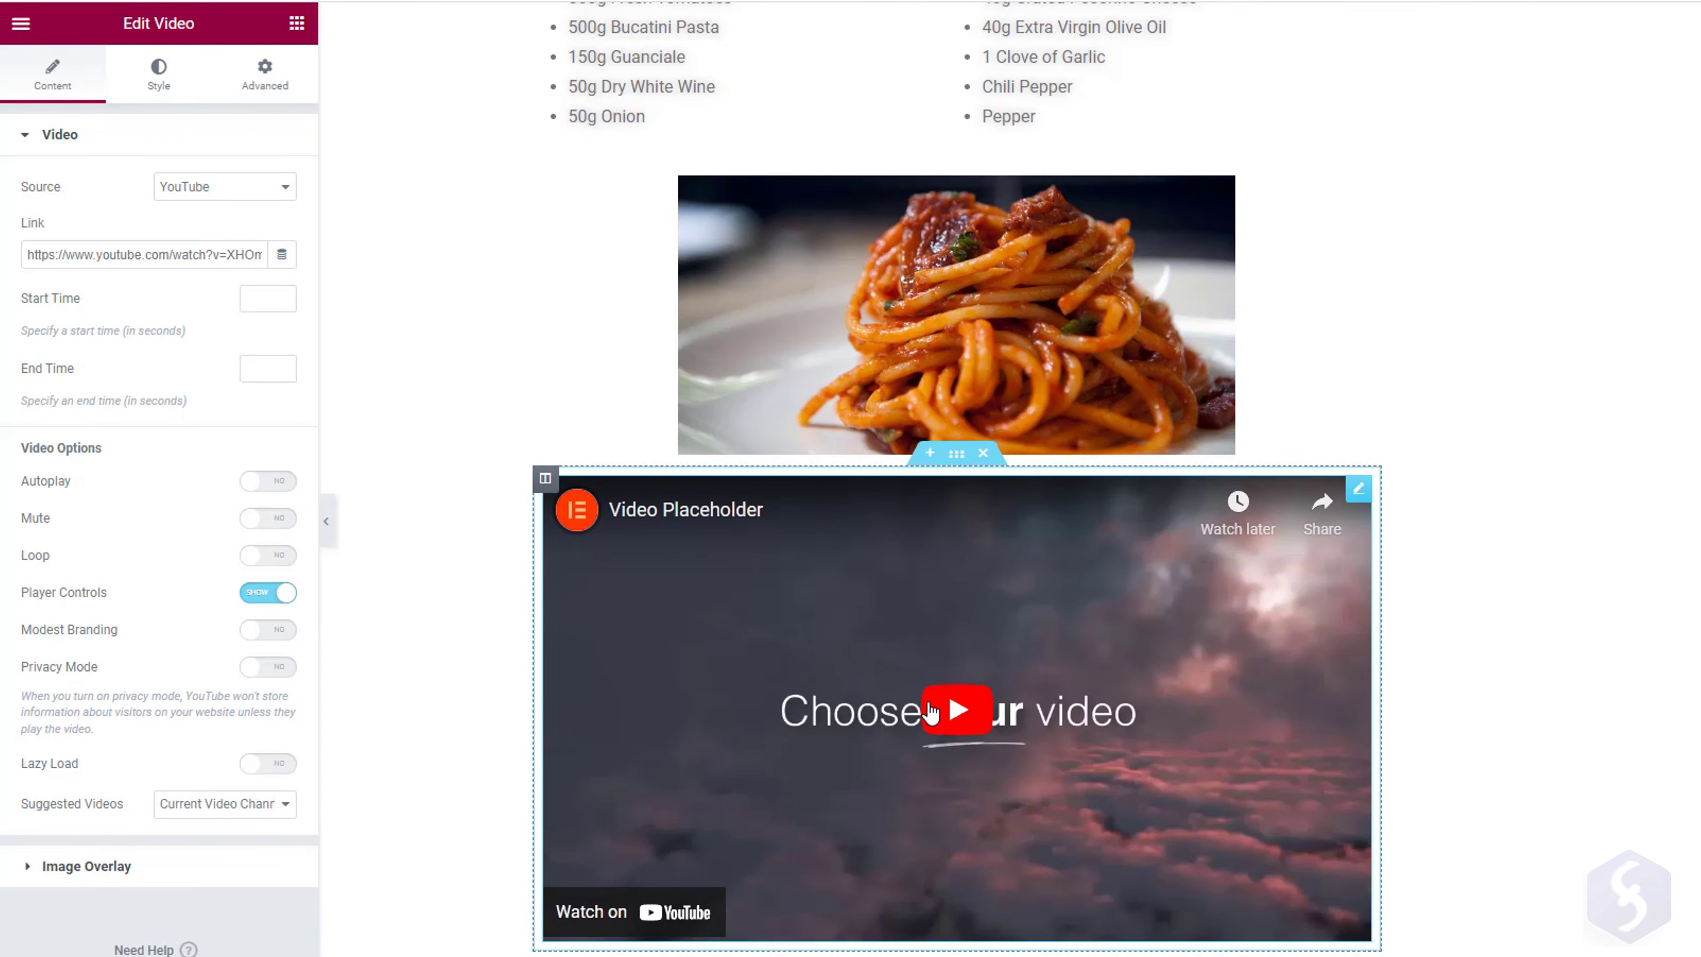
click(931, 712)
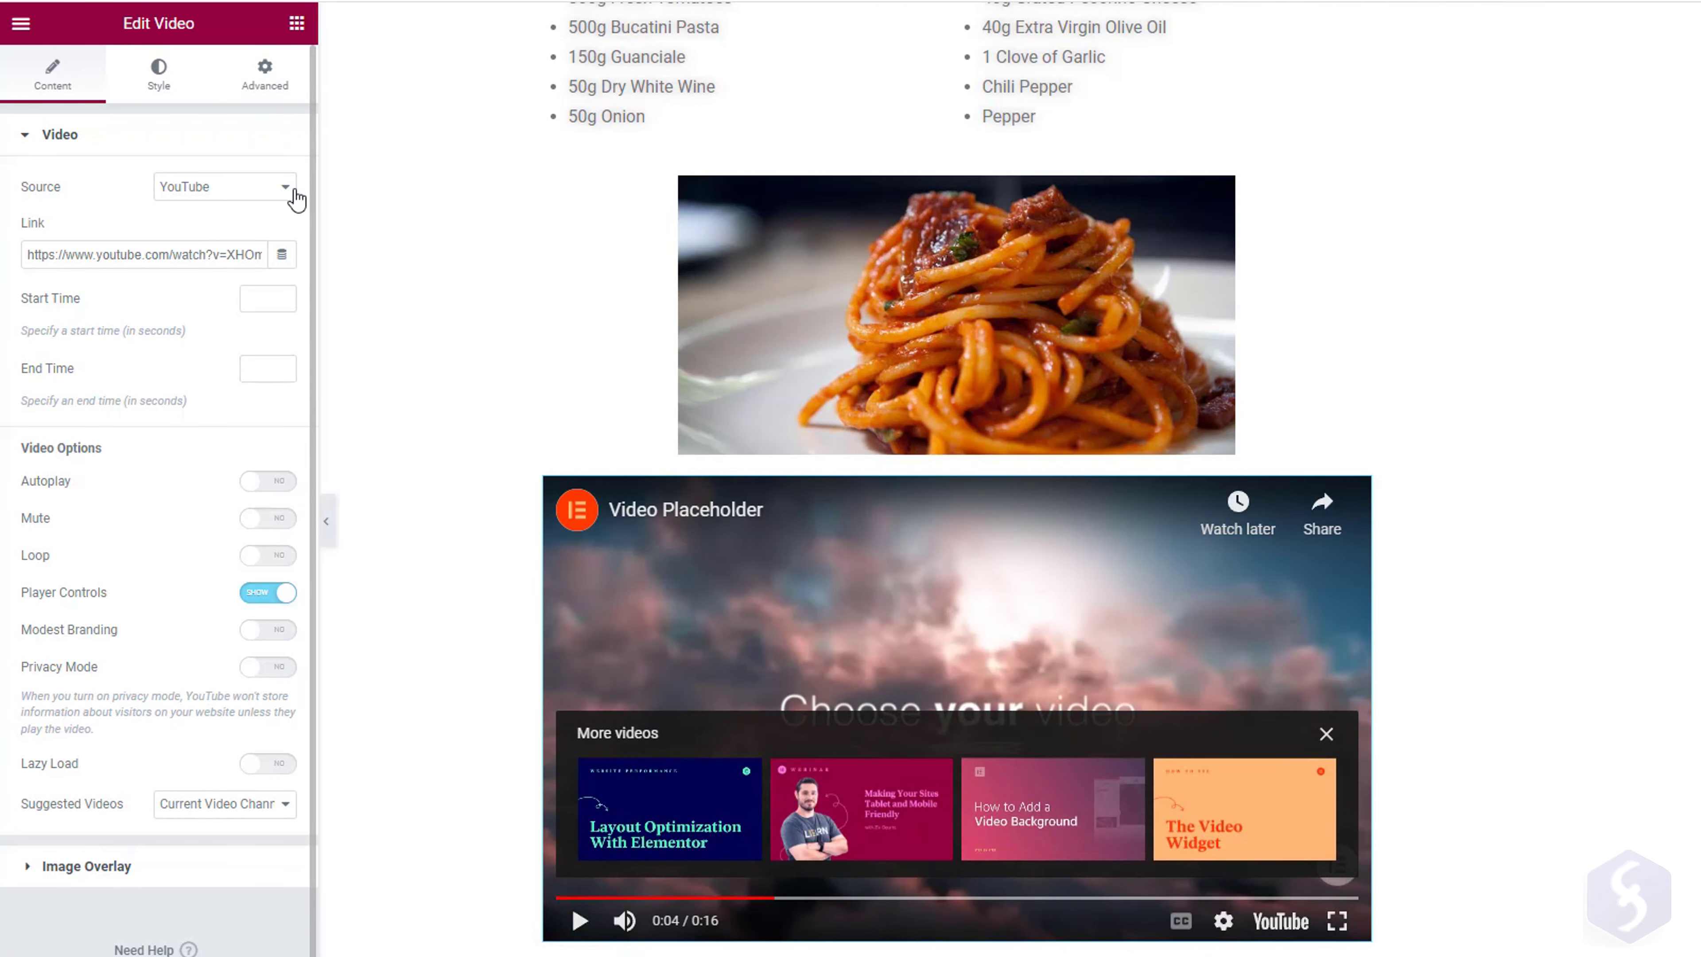
click(293, 195)
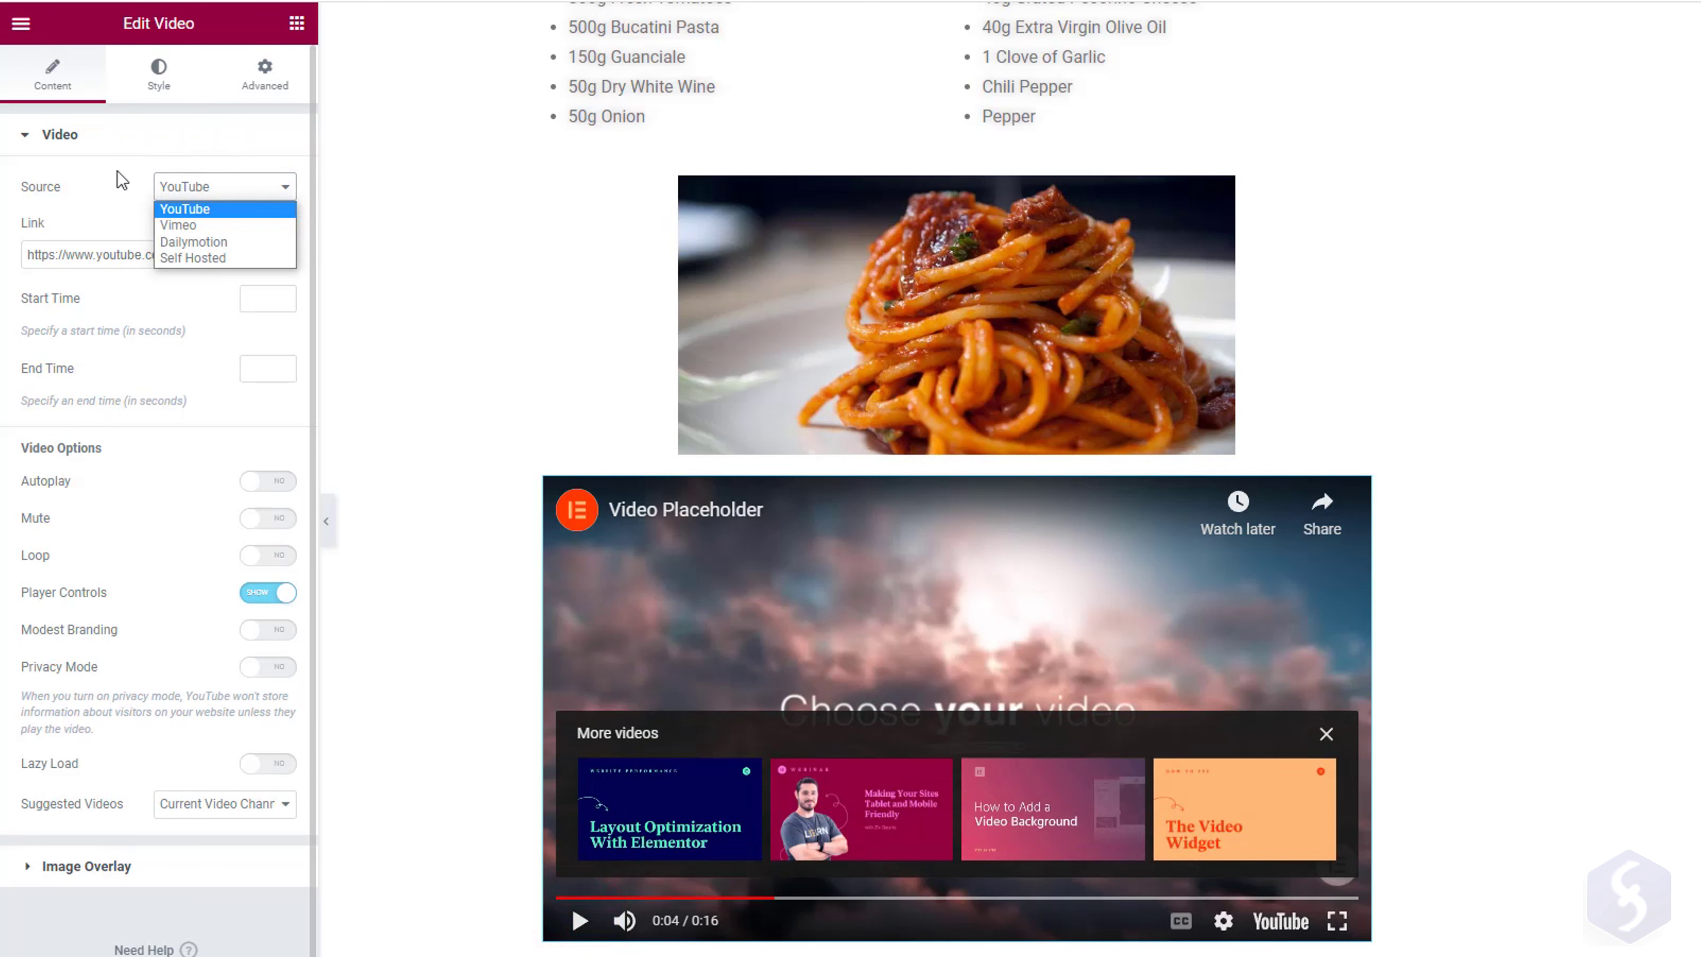
click(104, 176)
double_click(104, 255)
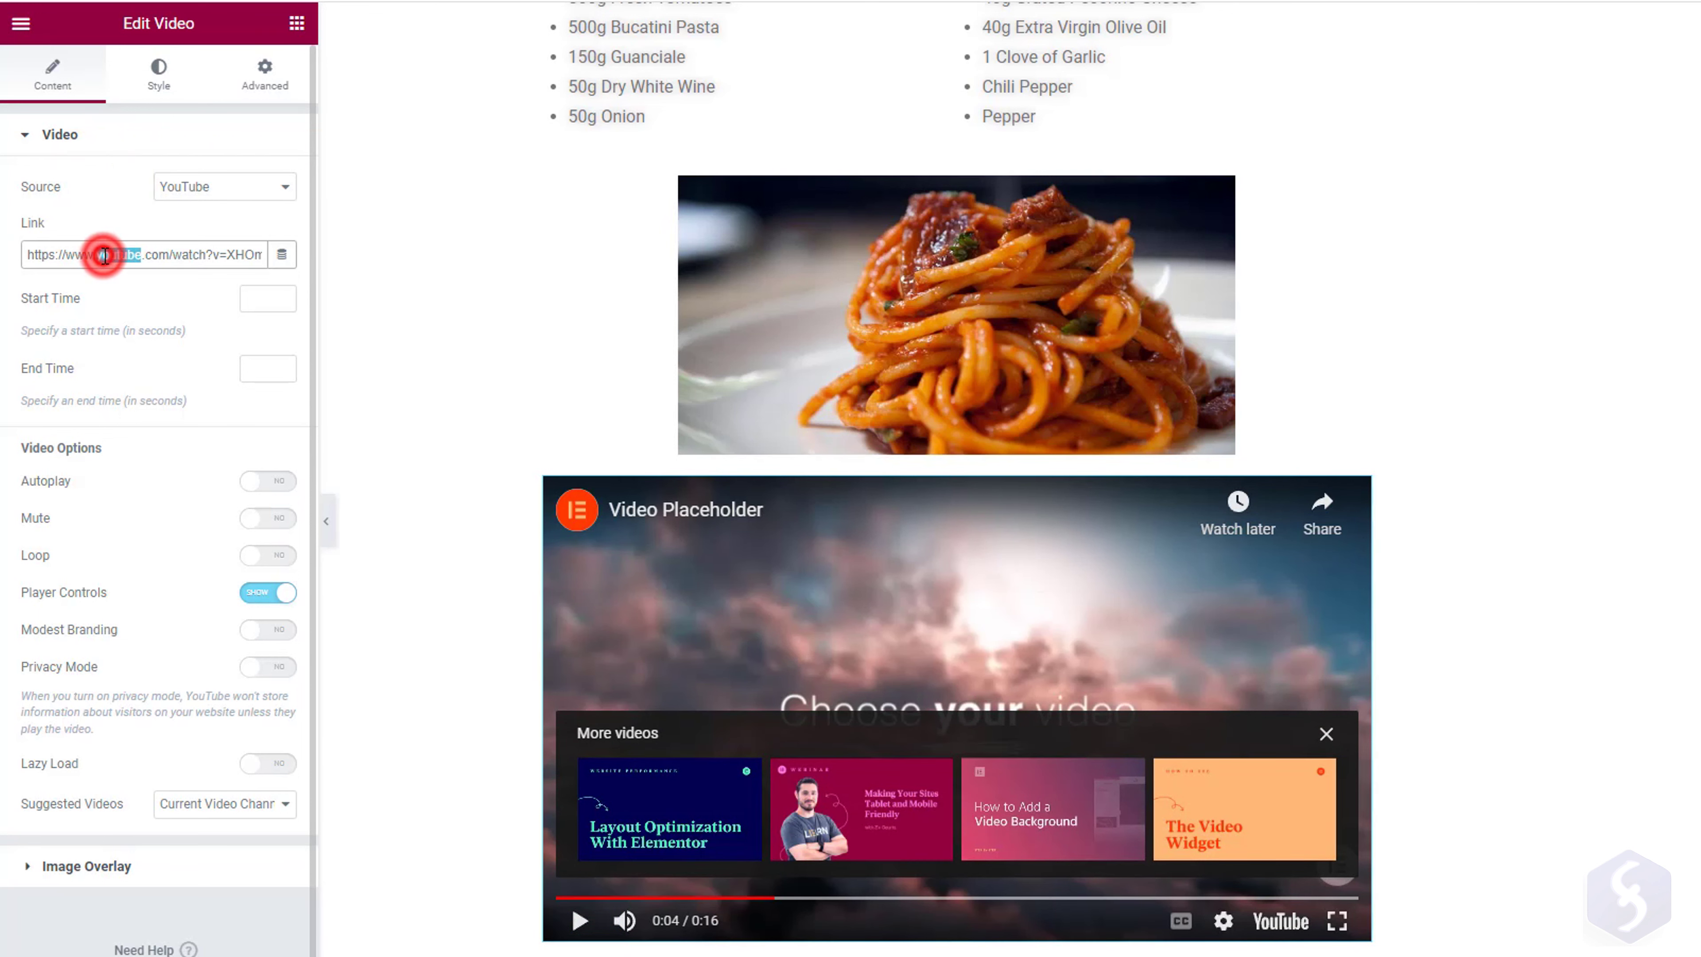
triple_click(104, 254)
key(BackSpace)
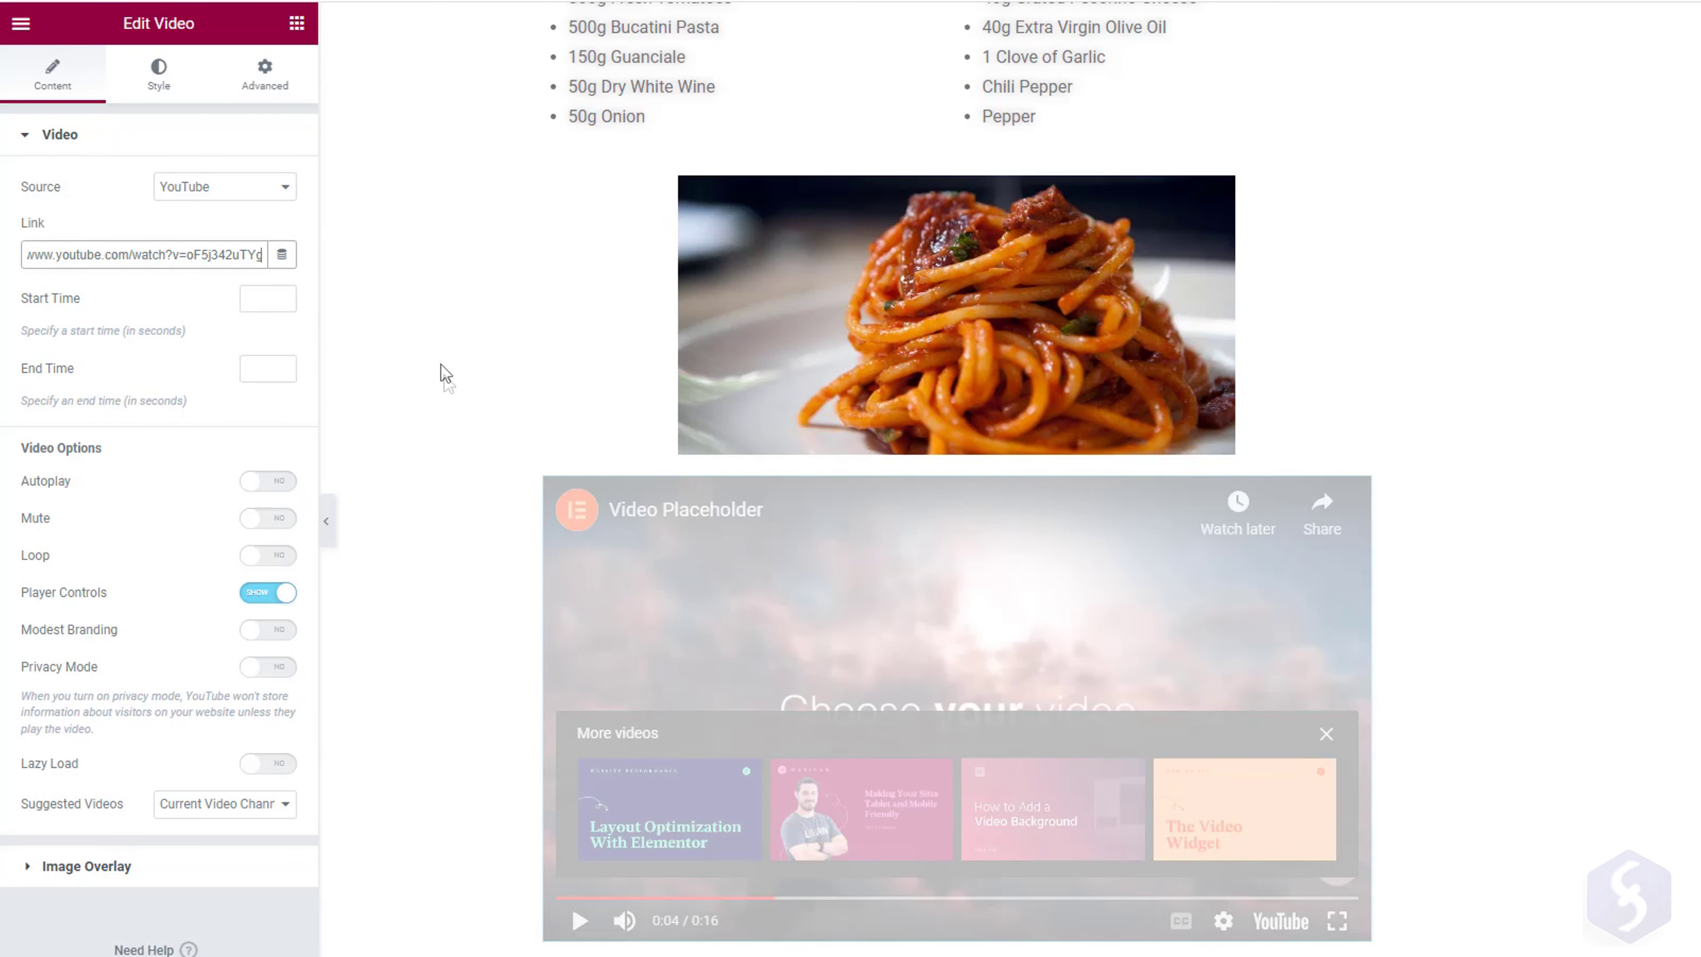
Set the video start time to 300 and end time to 500, with Privacy Mode on.
click(252, 301)
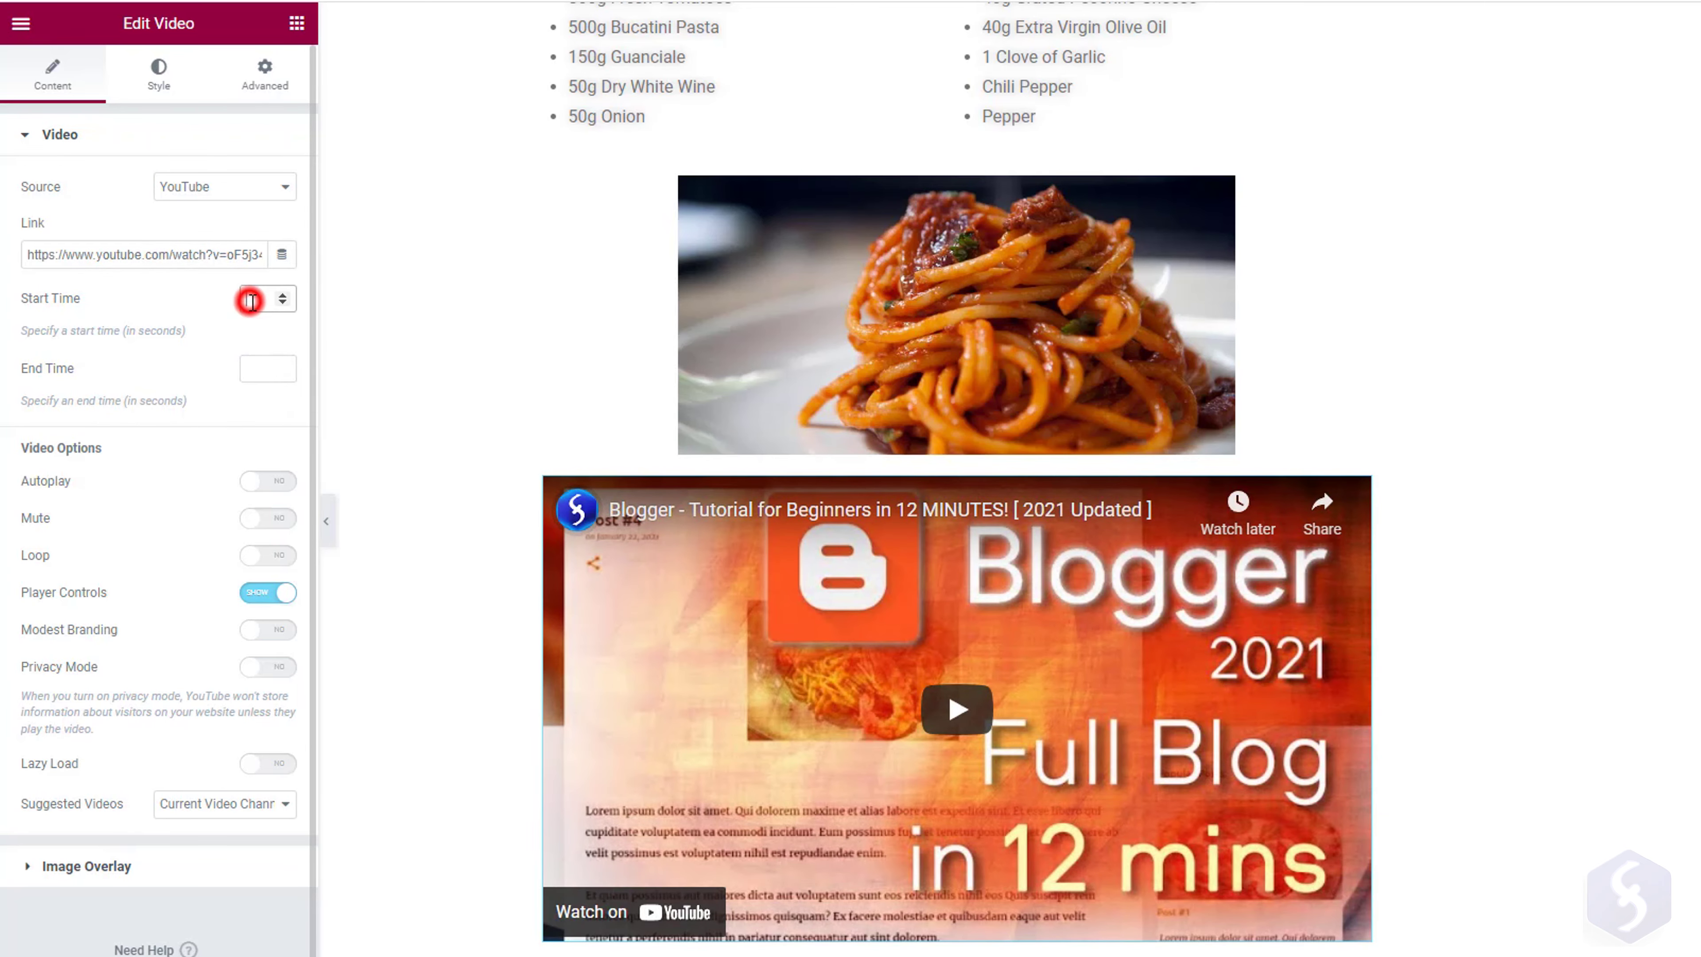
text(300)
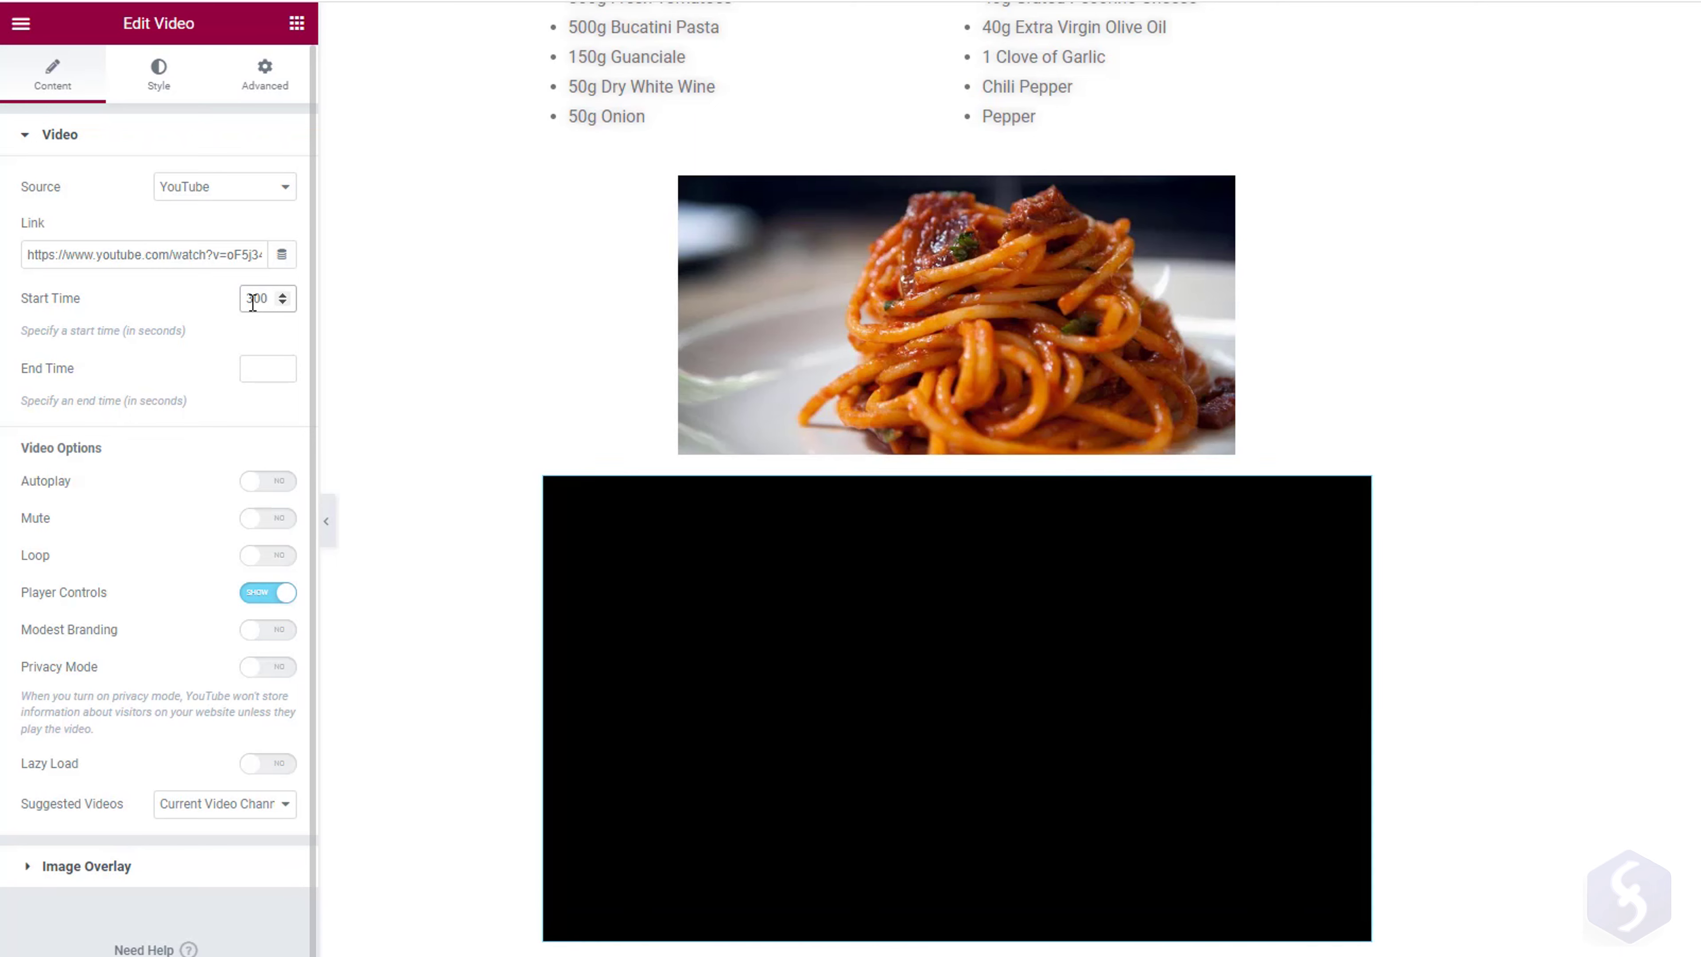
click(243, 372)
text(500)
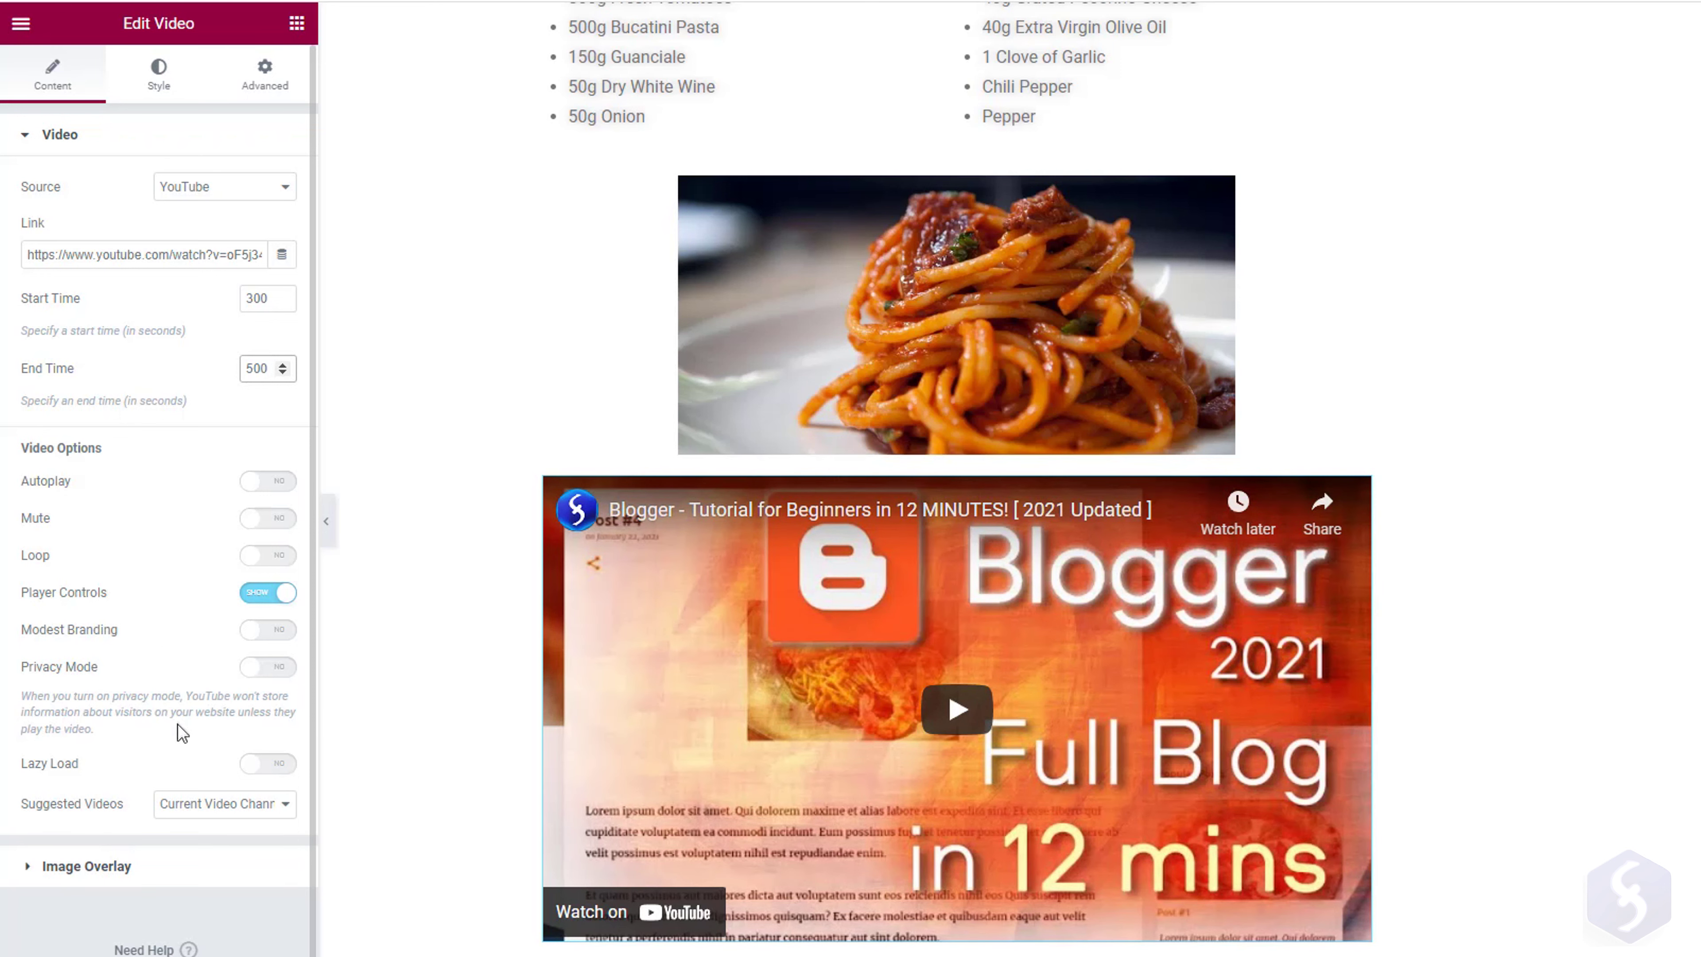
click(258, 667)
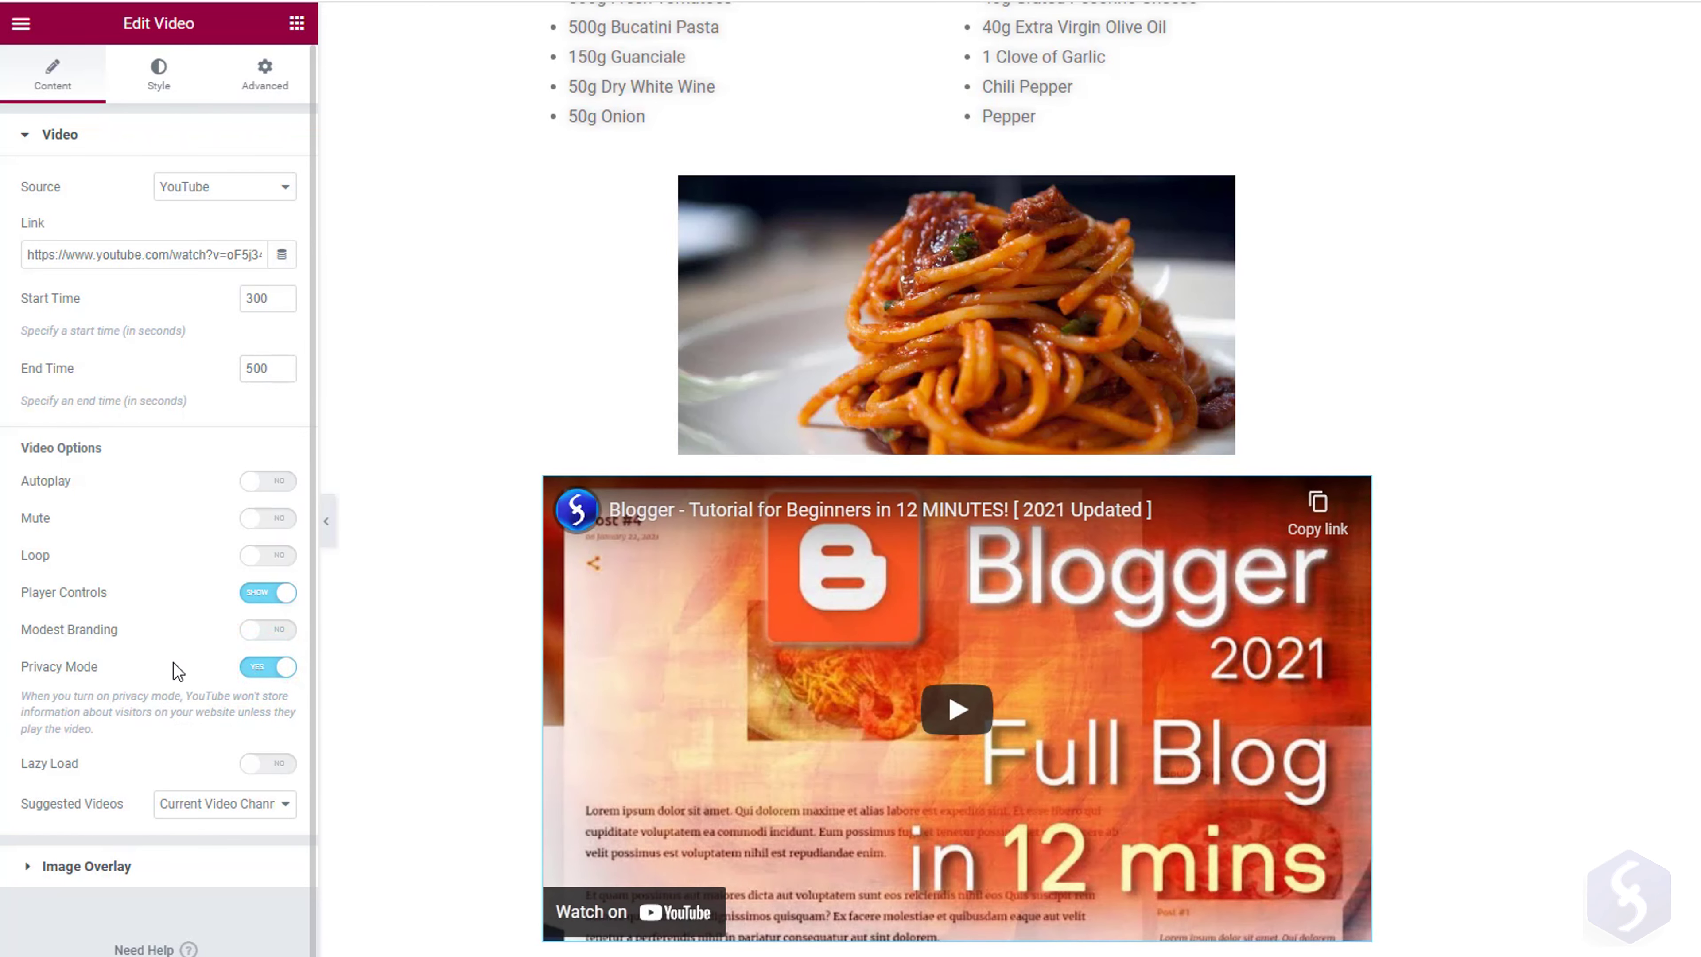
Toggle the video's image overlay on and off, and keep the 16:9 aspect ratio.
click(143, 734)
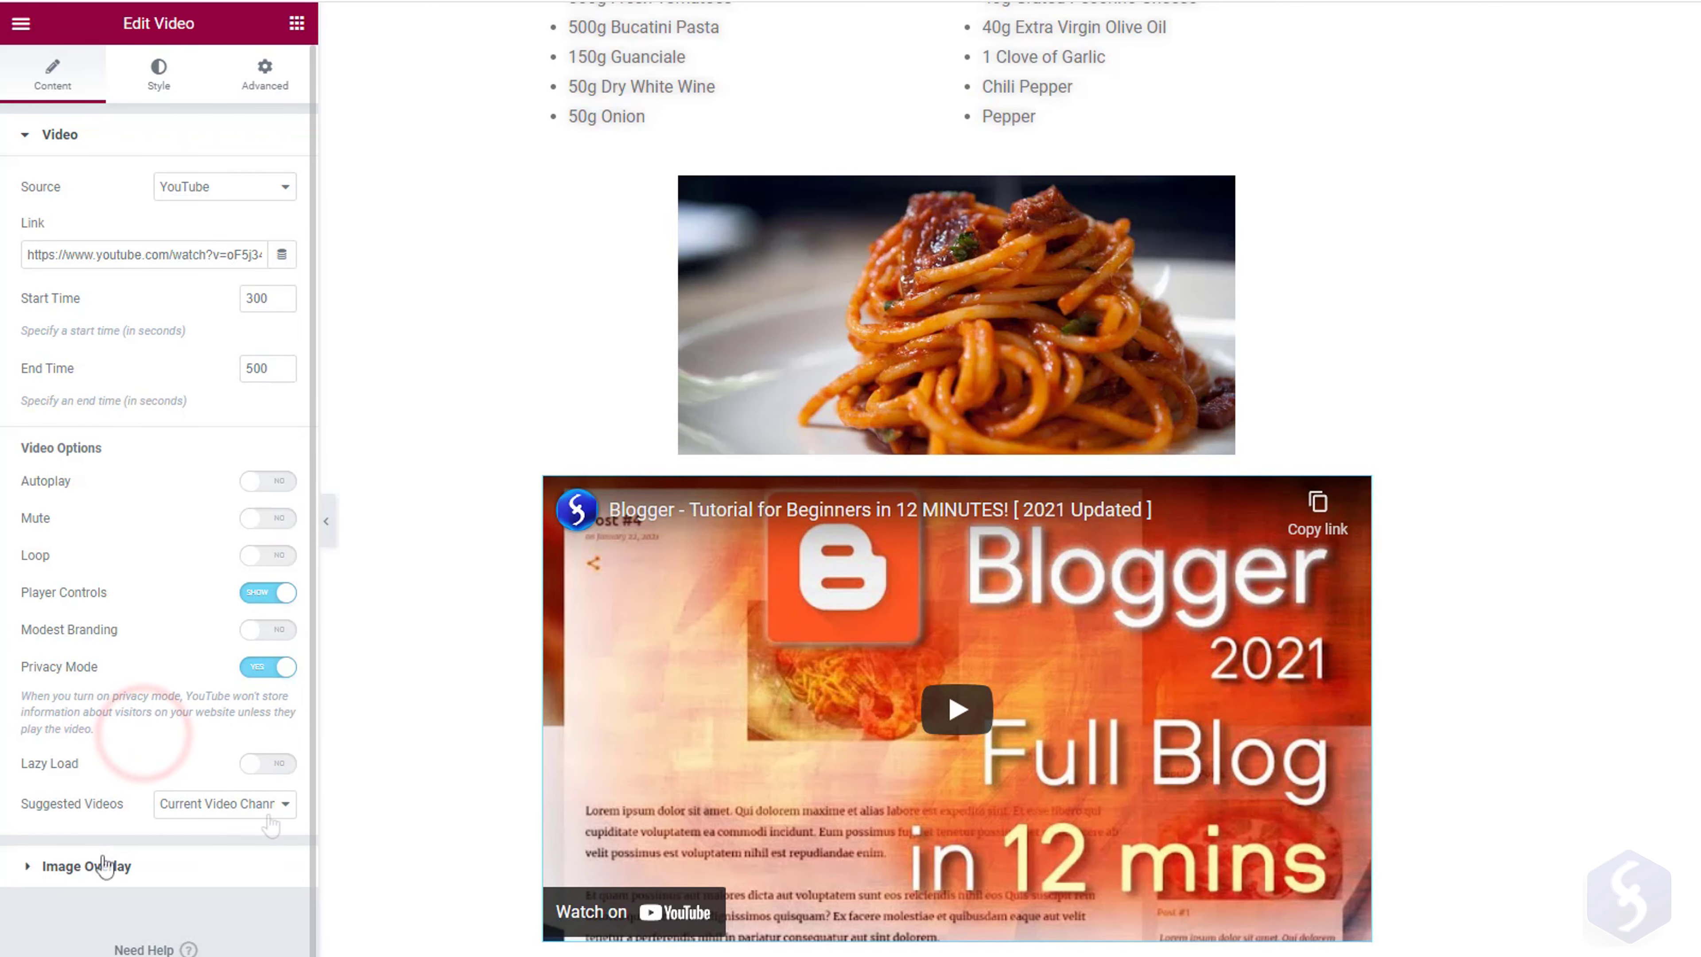
click(94, 864)
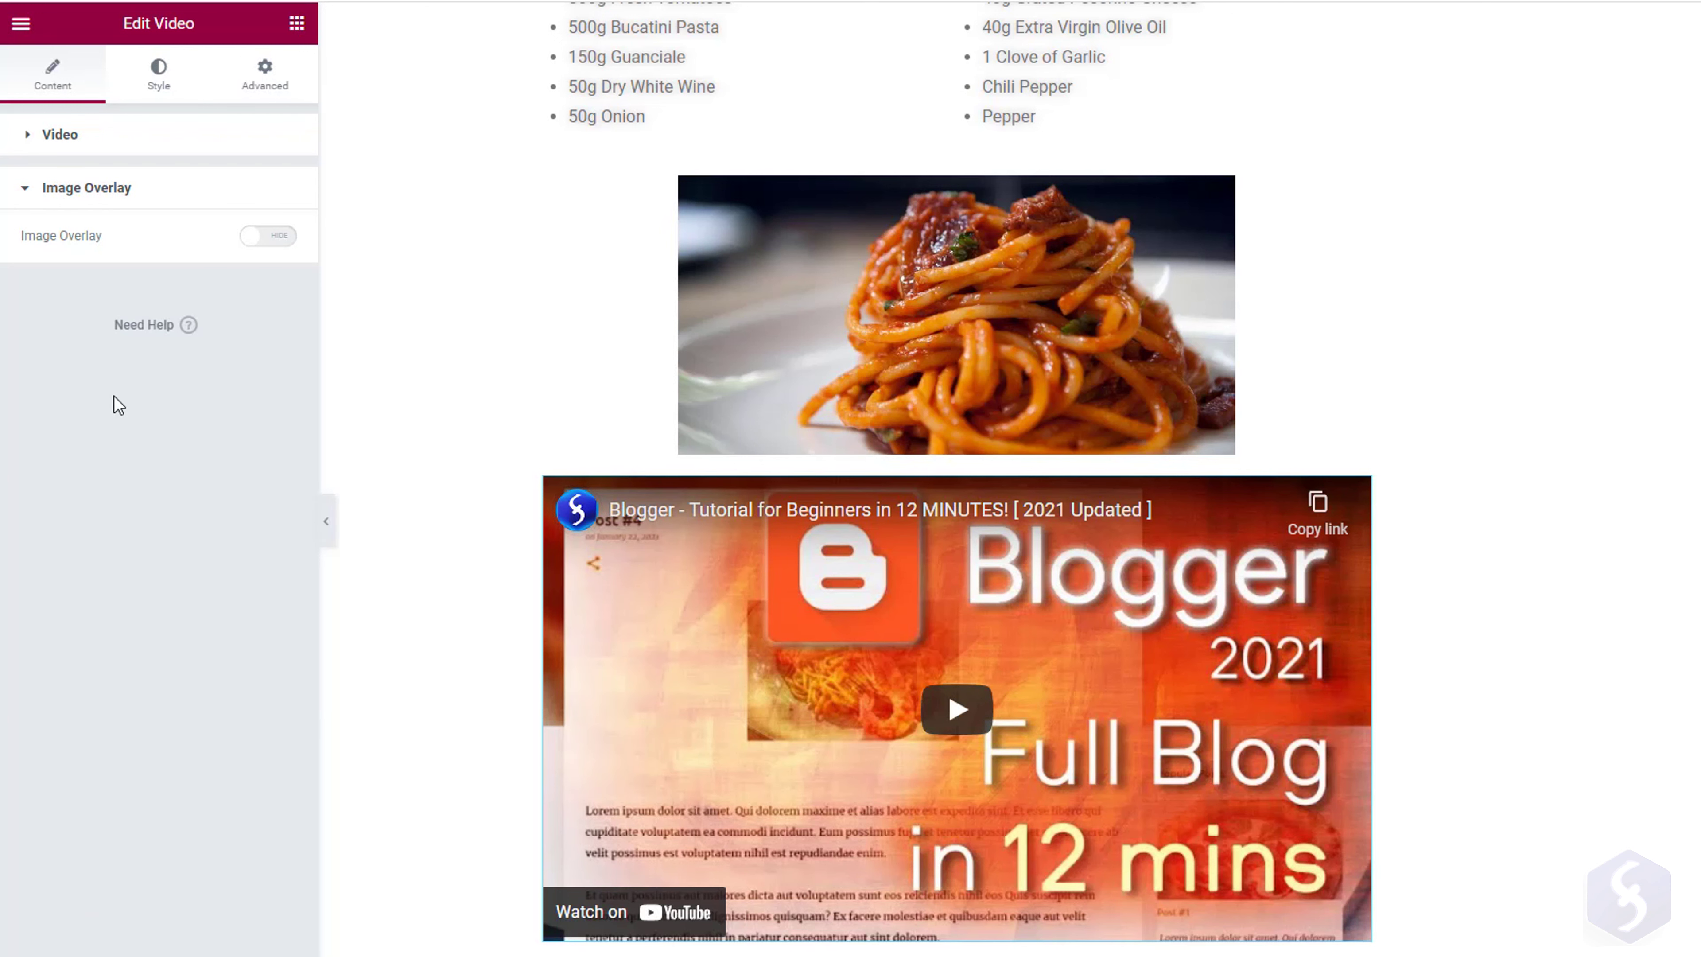
click(257, 241)
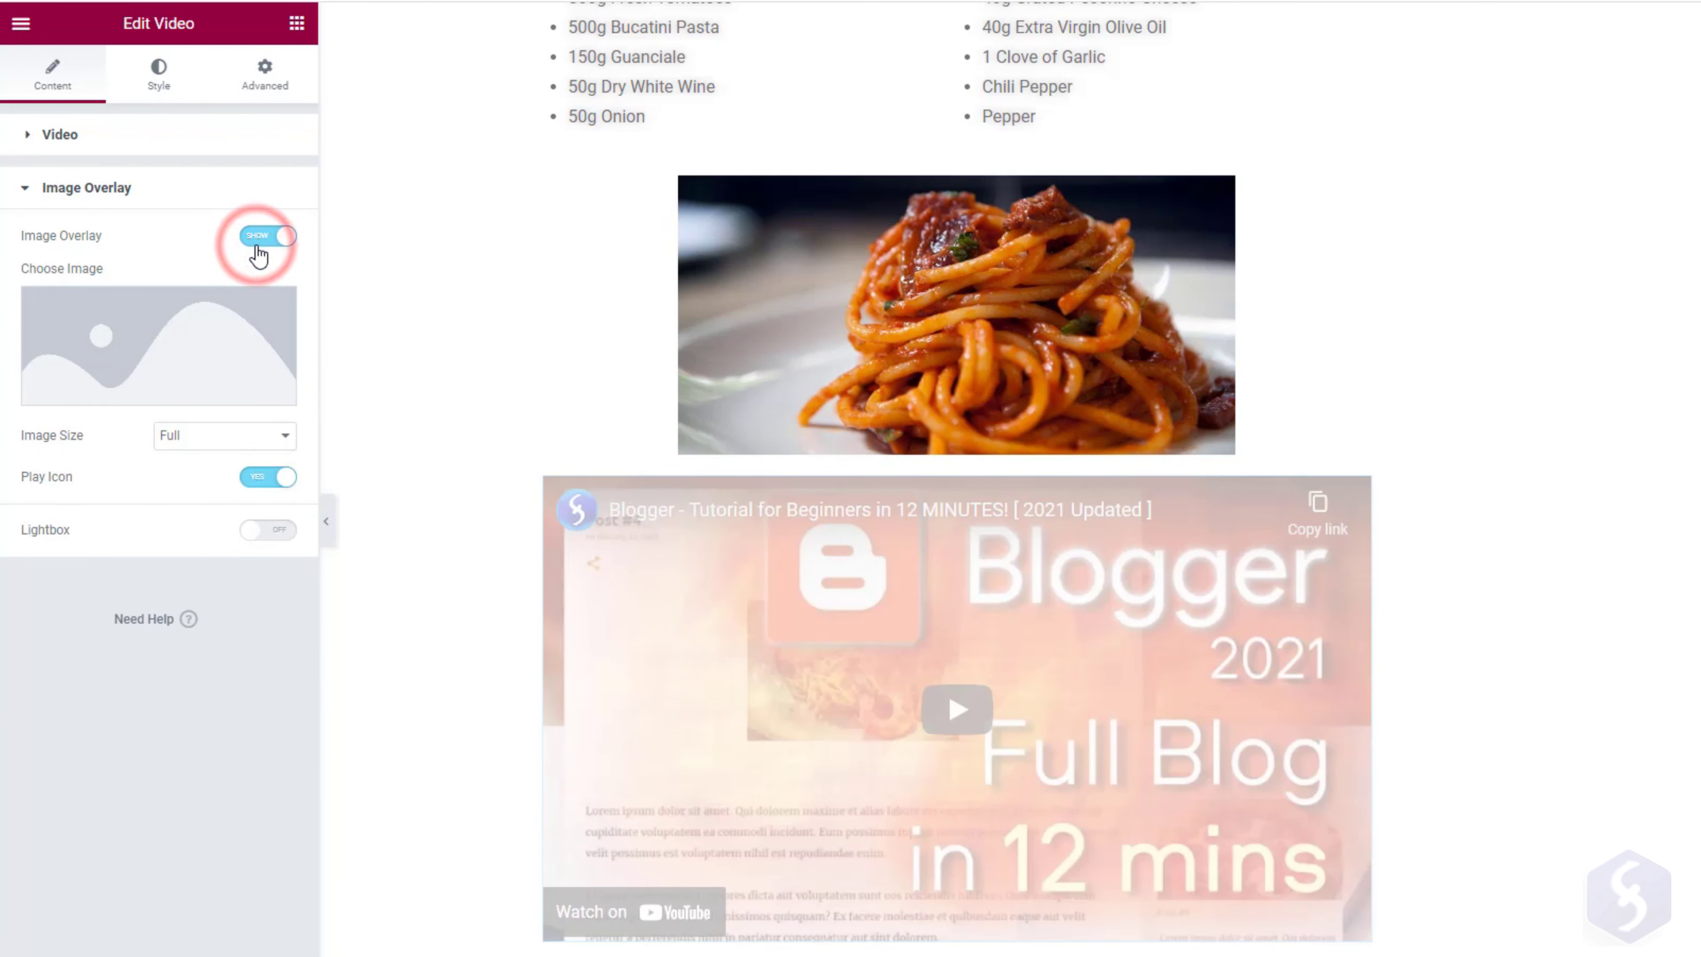
click(257, 241)
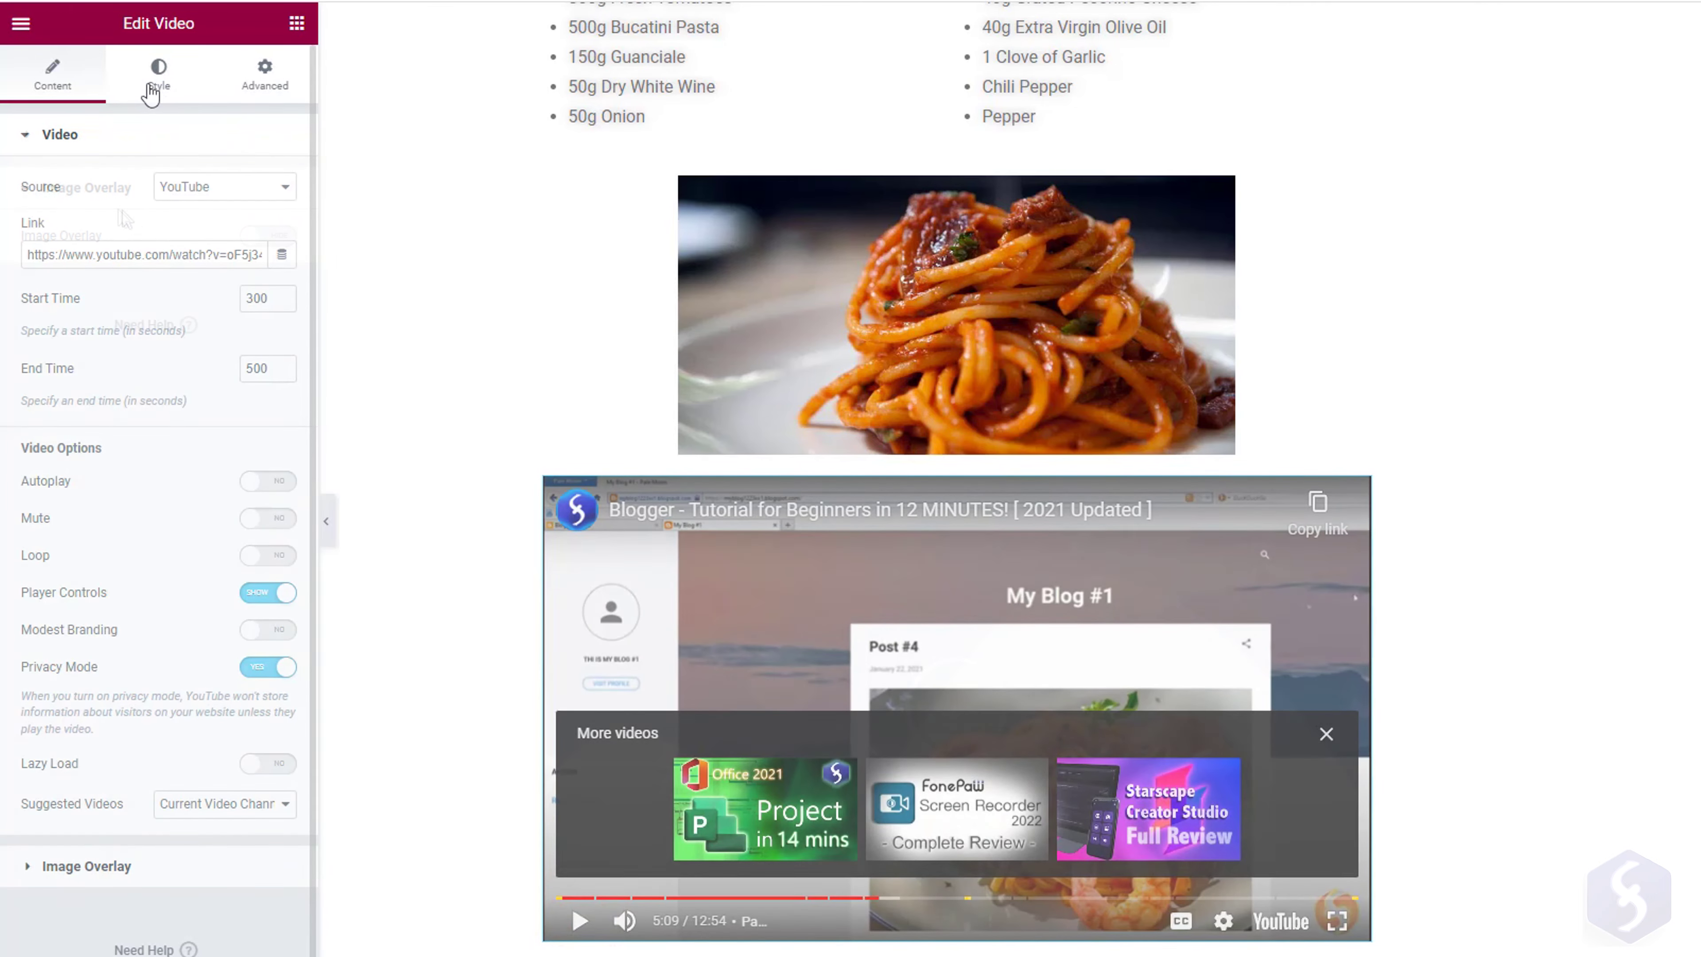
click(151, 82)
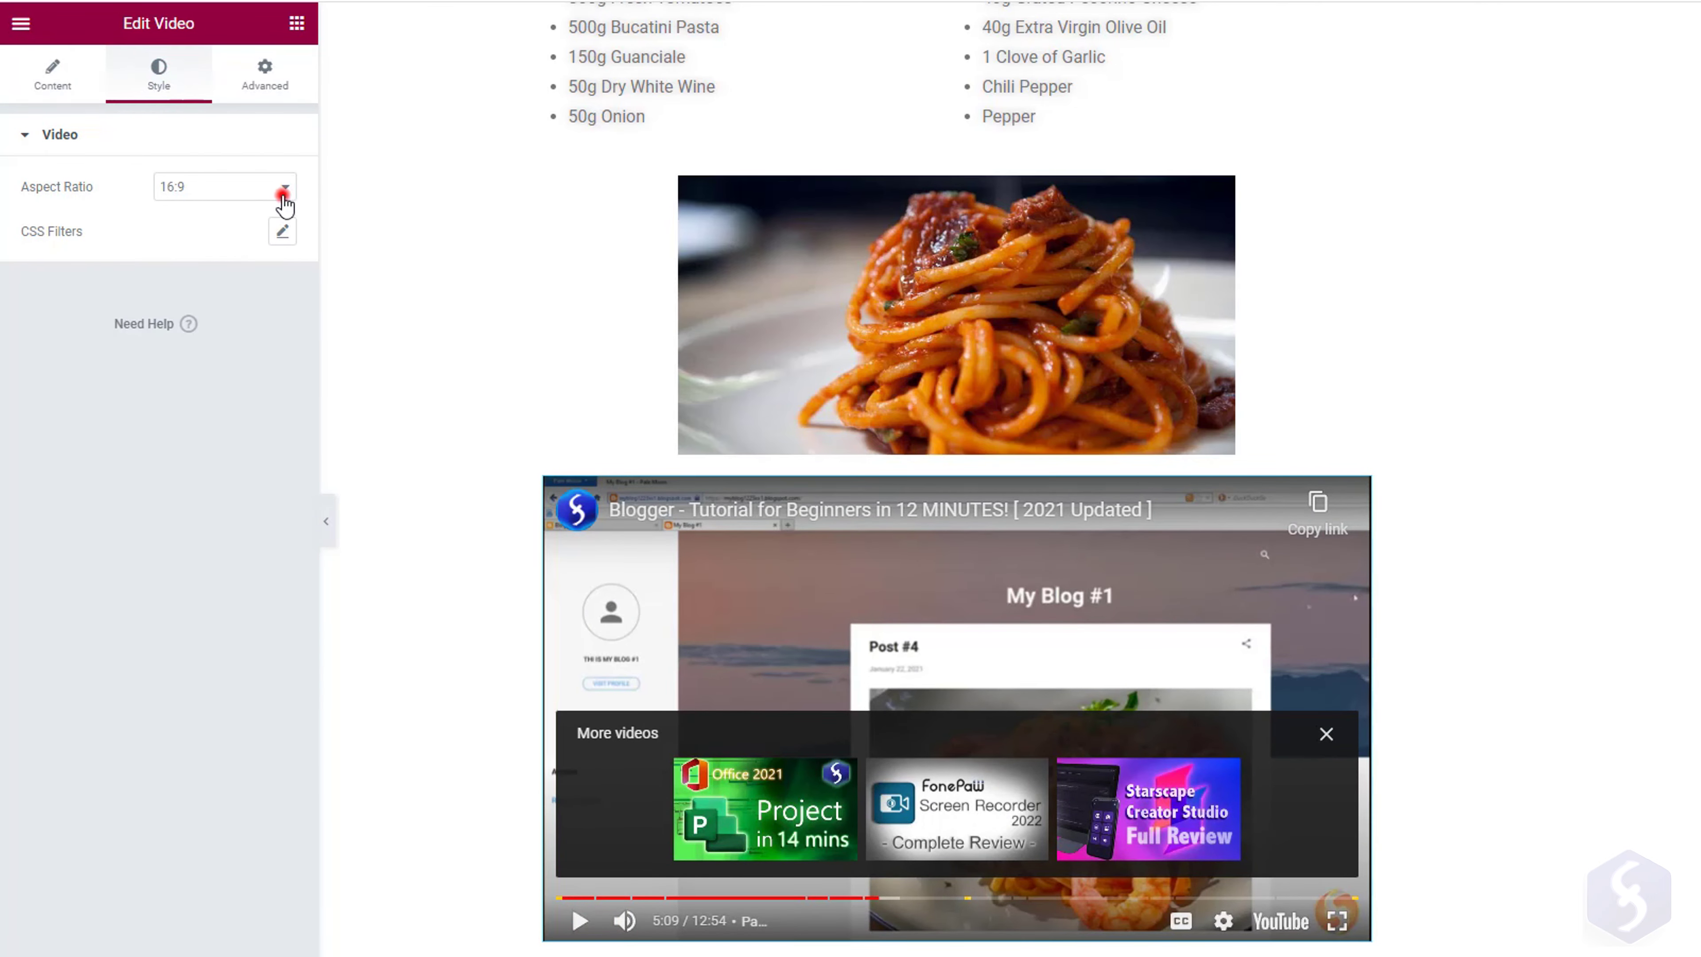
click(283, 196)
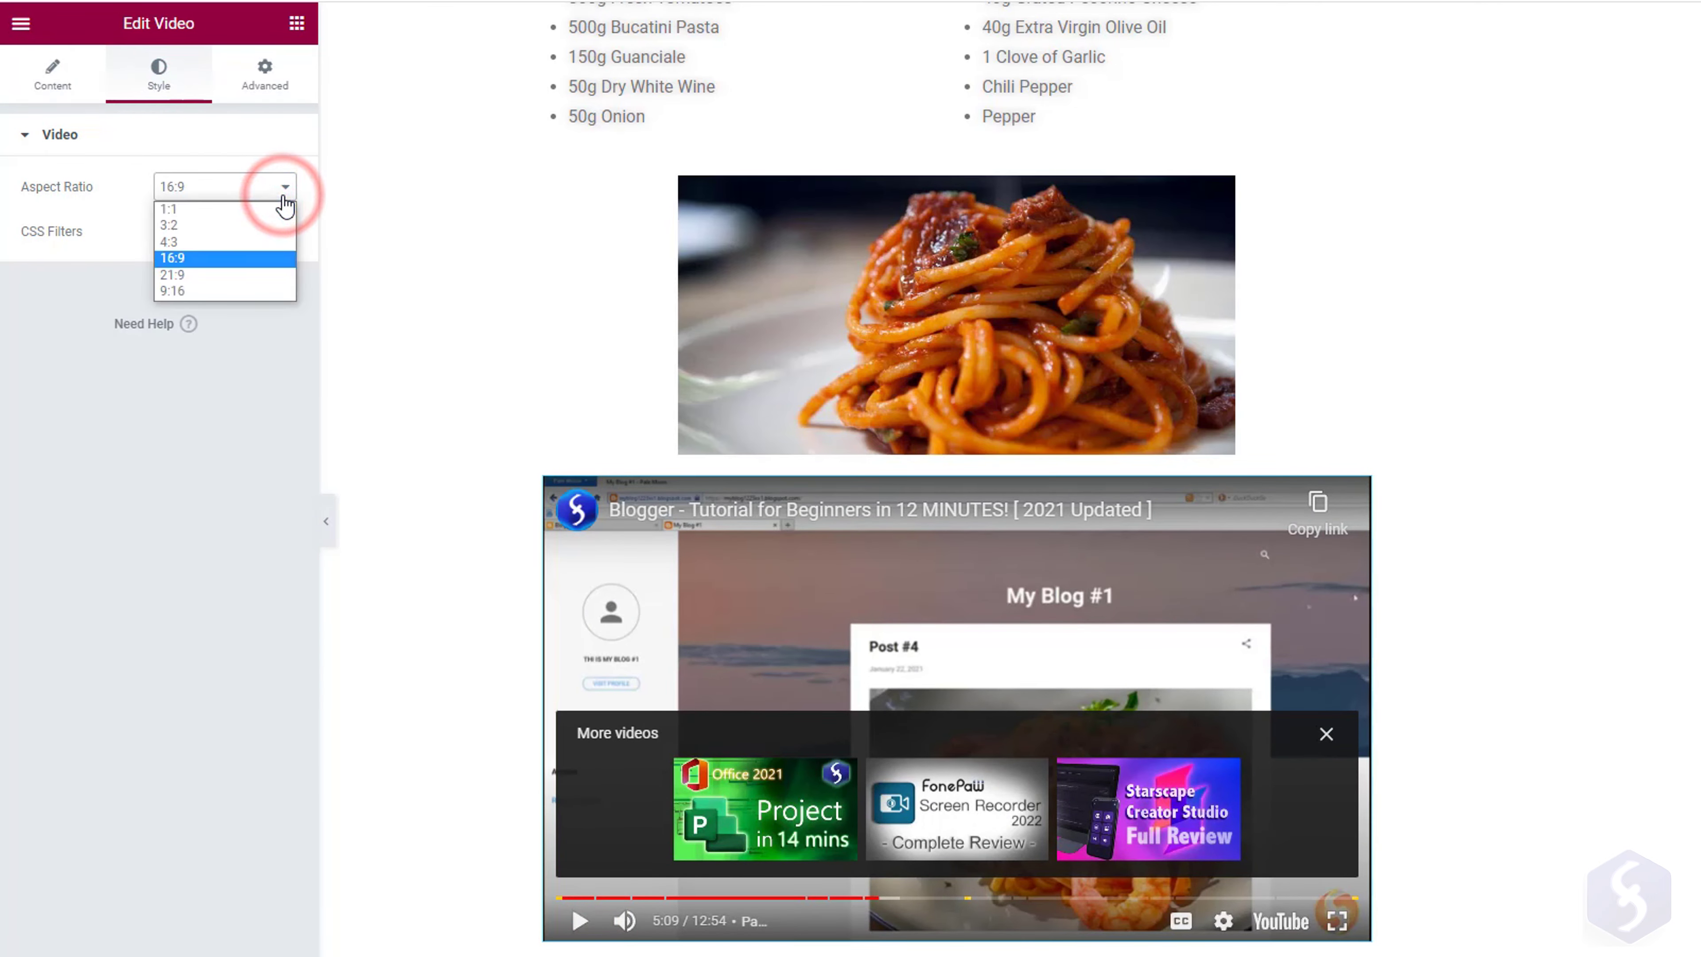
click(195, 259)
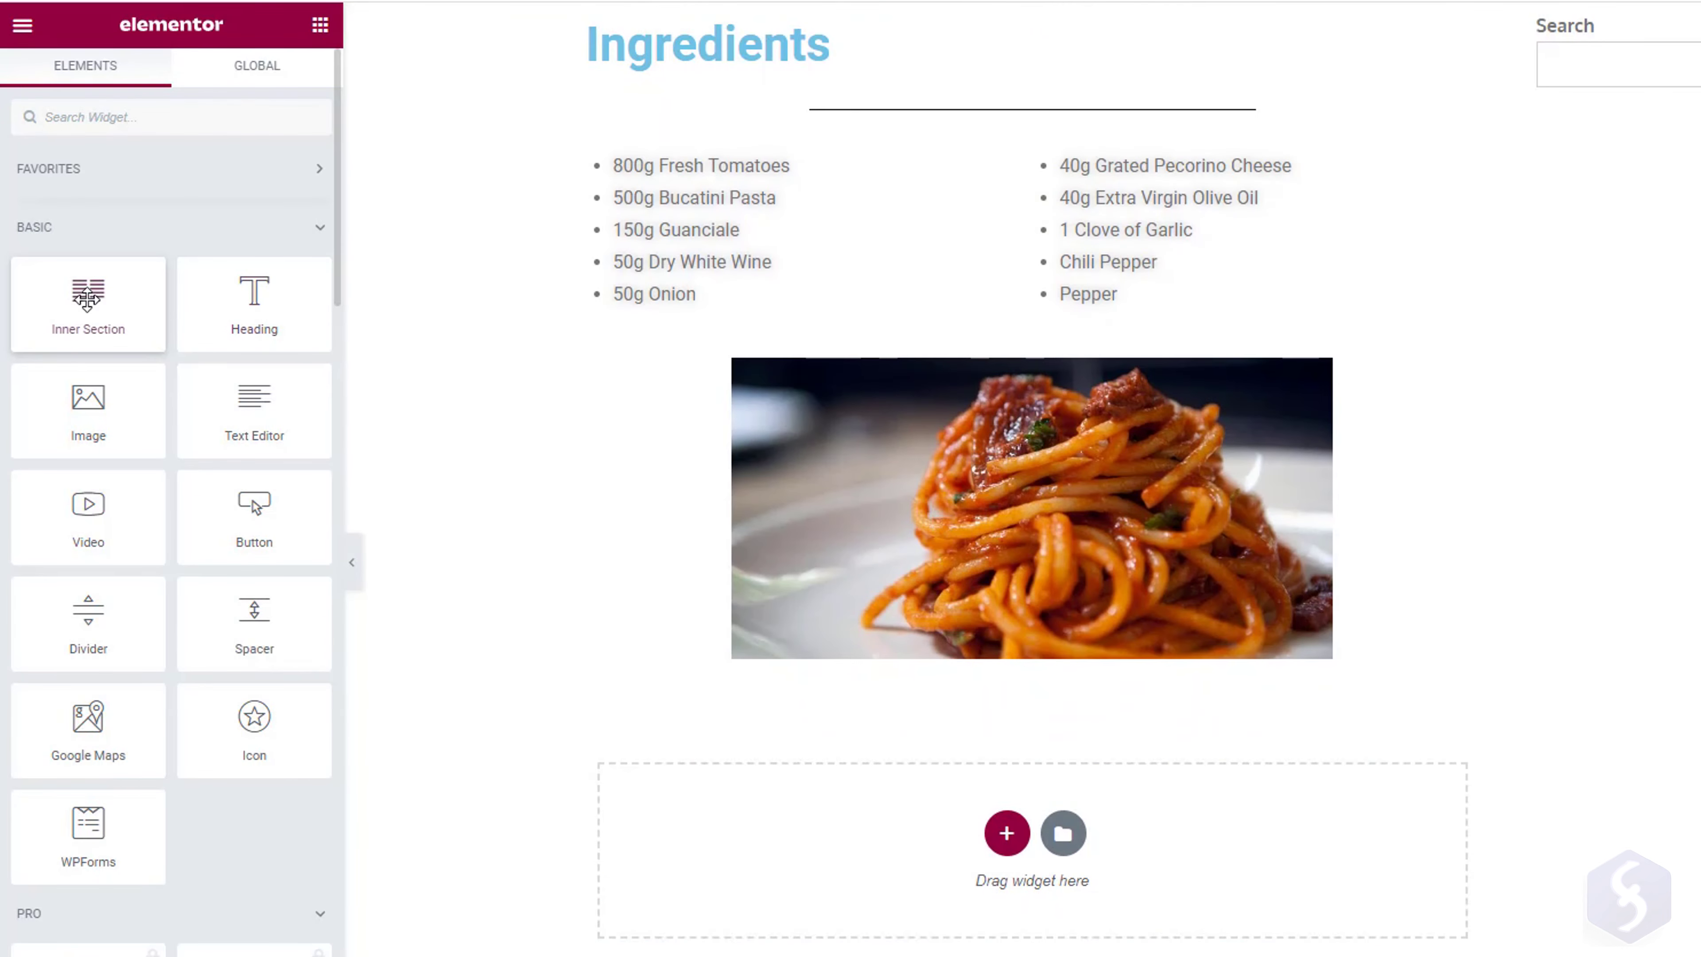
drag(82, 275, 861, 796)
Place a two-column Inner Section with a Text Editor in each column, then add a Button.
drag(929, 858, 924, 852)
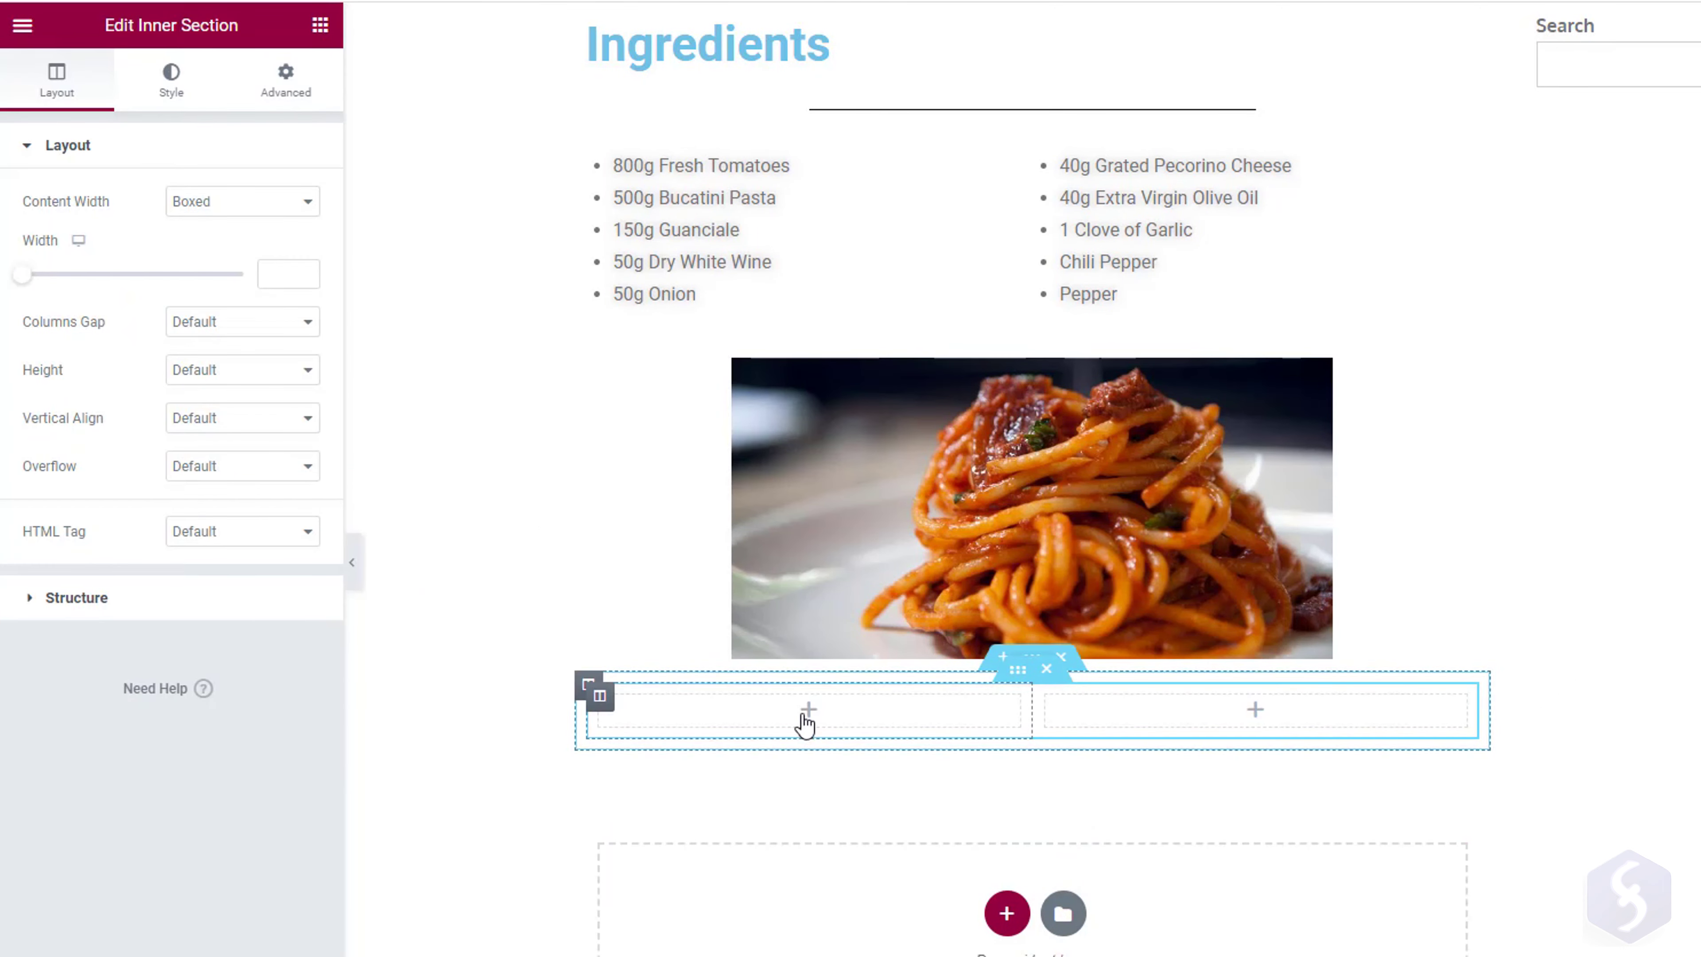
click(806, 711)
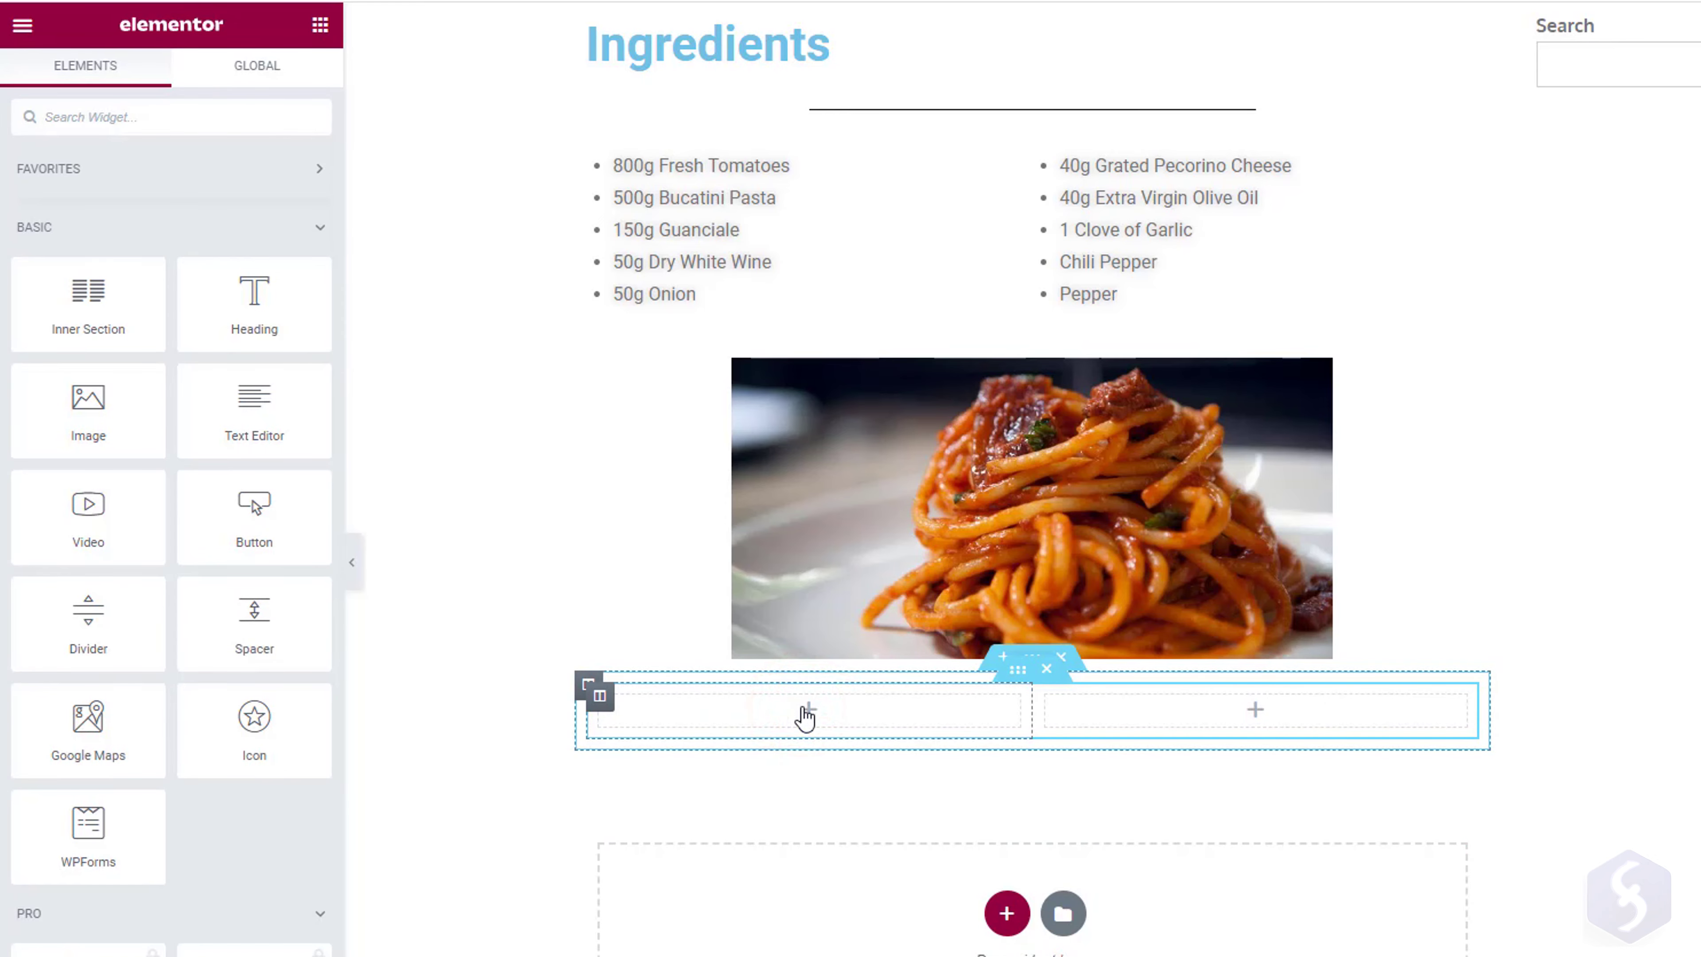
drag(254, 412, 777, 727)
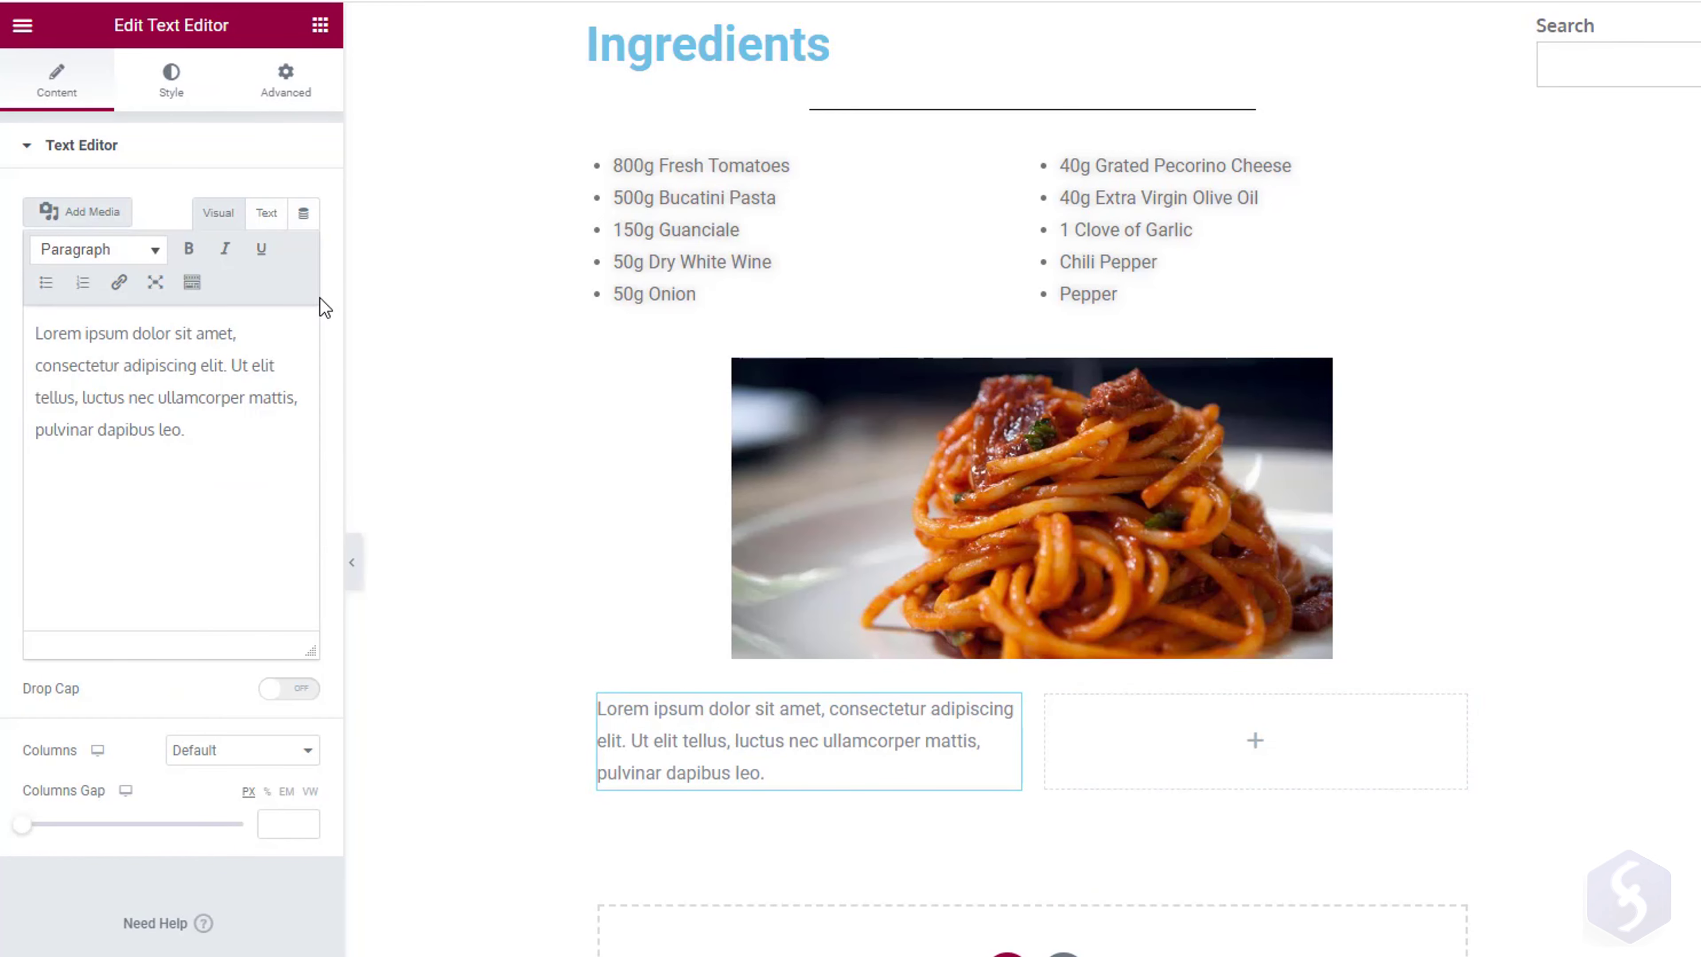
click(466, 313)
drag(254, 412, 1225, 760)
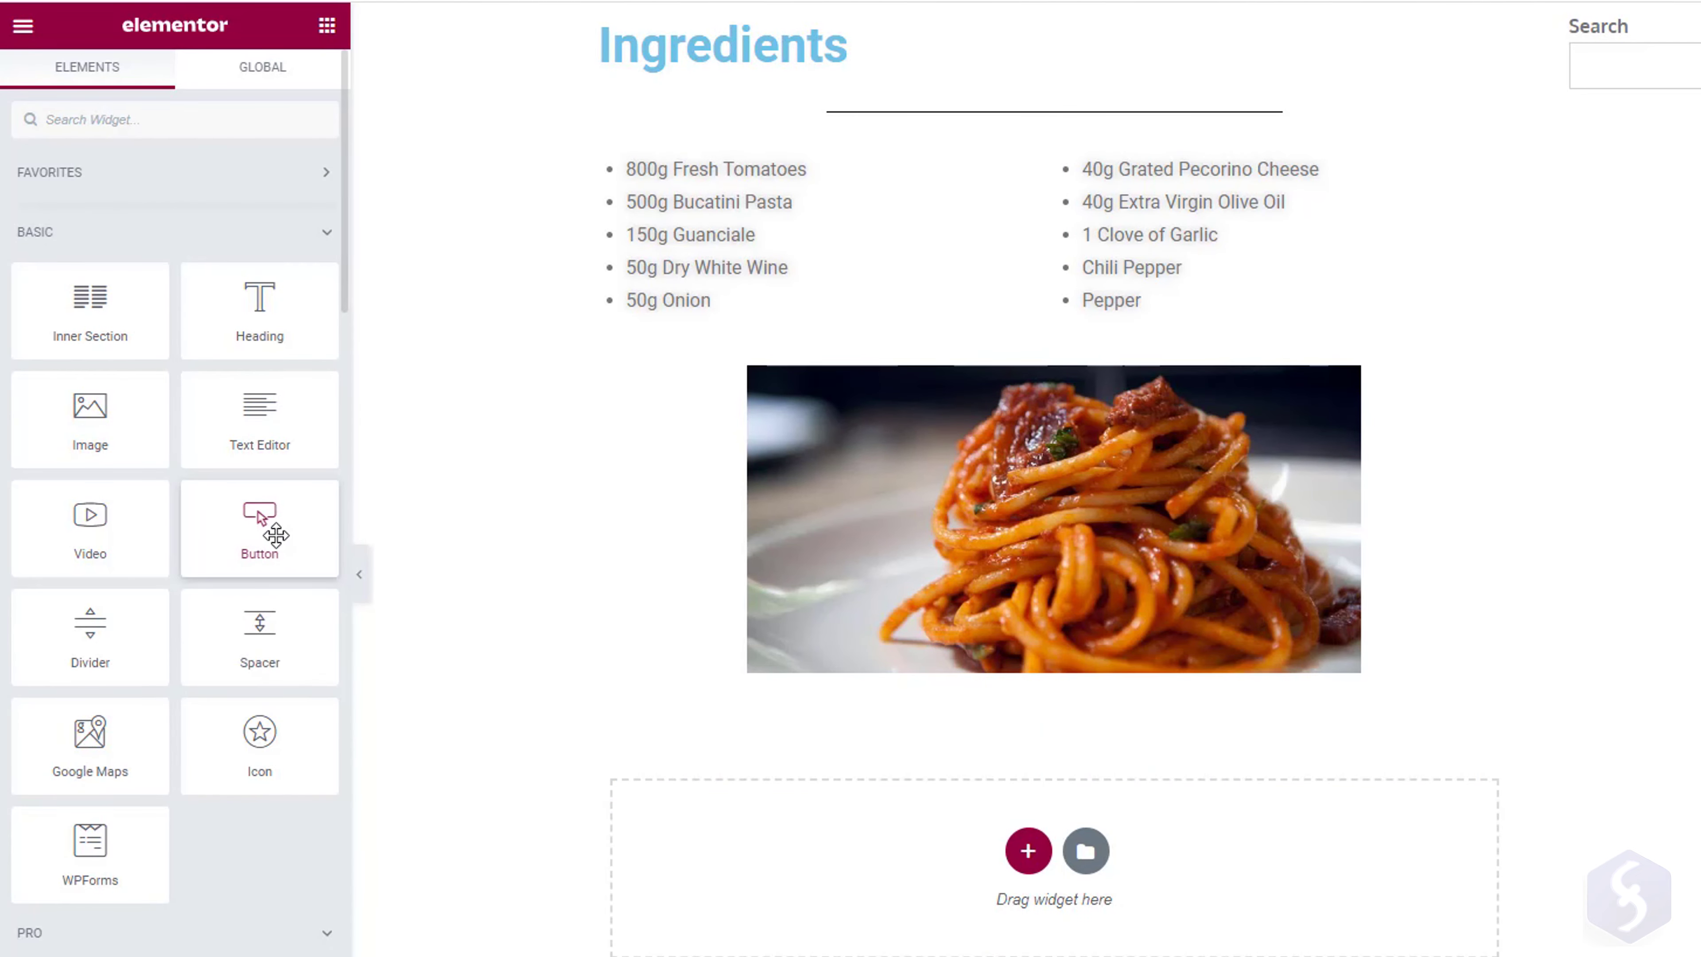
drag(268, 529, 750, 860)
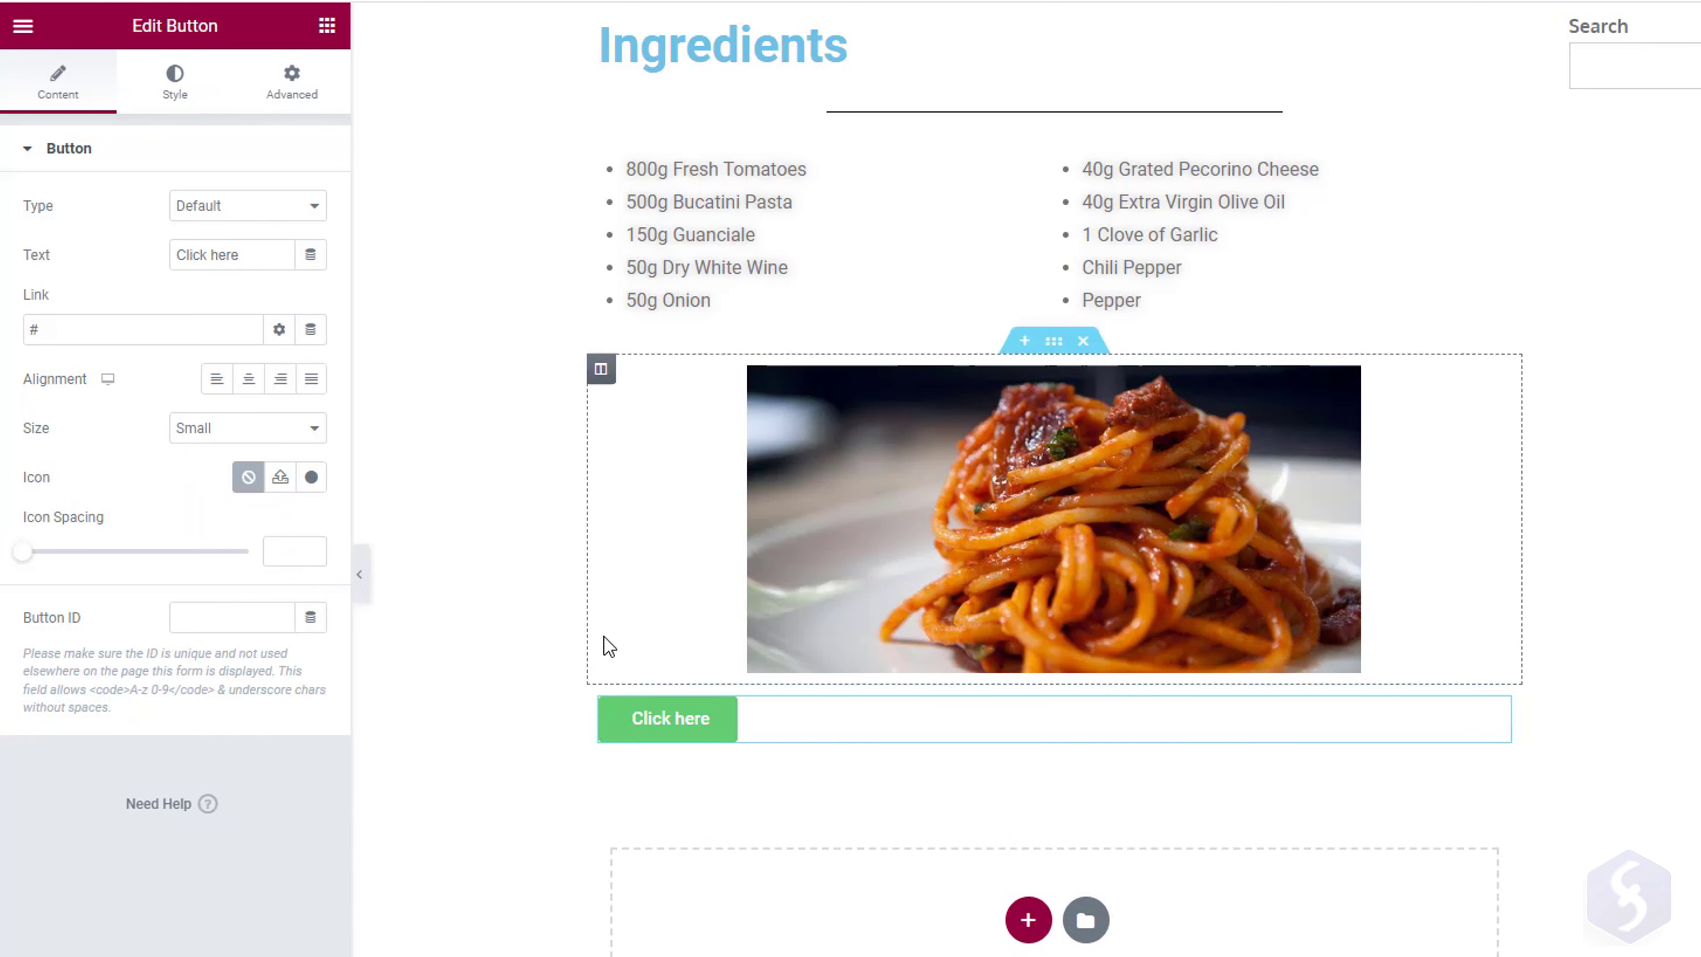
Add a default-type button labelled 'Learn More' and leave its link empty.
click(319, 207)
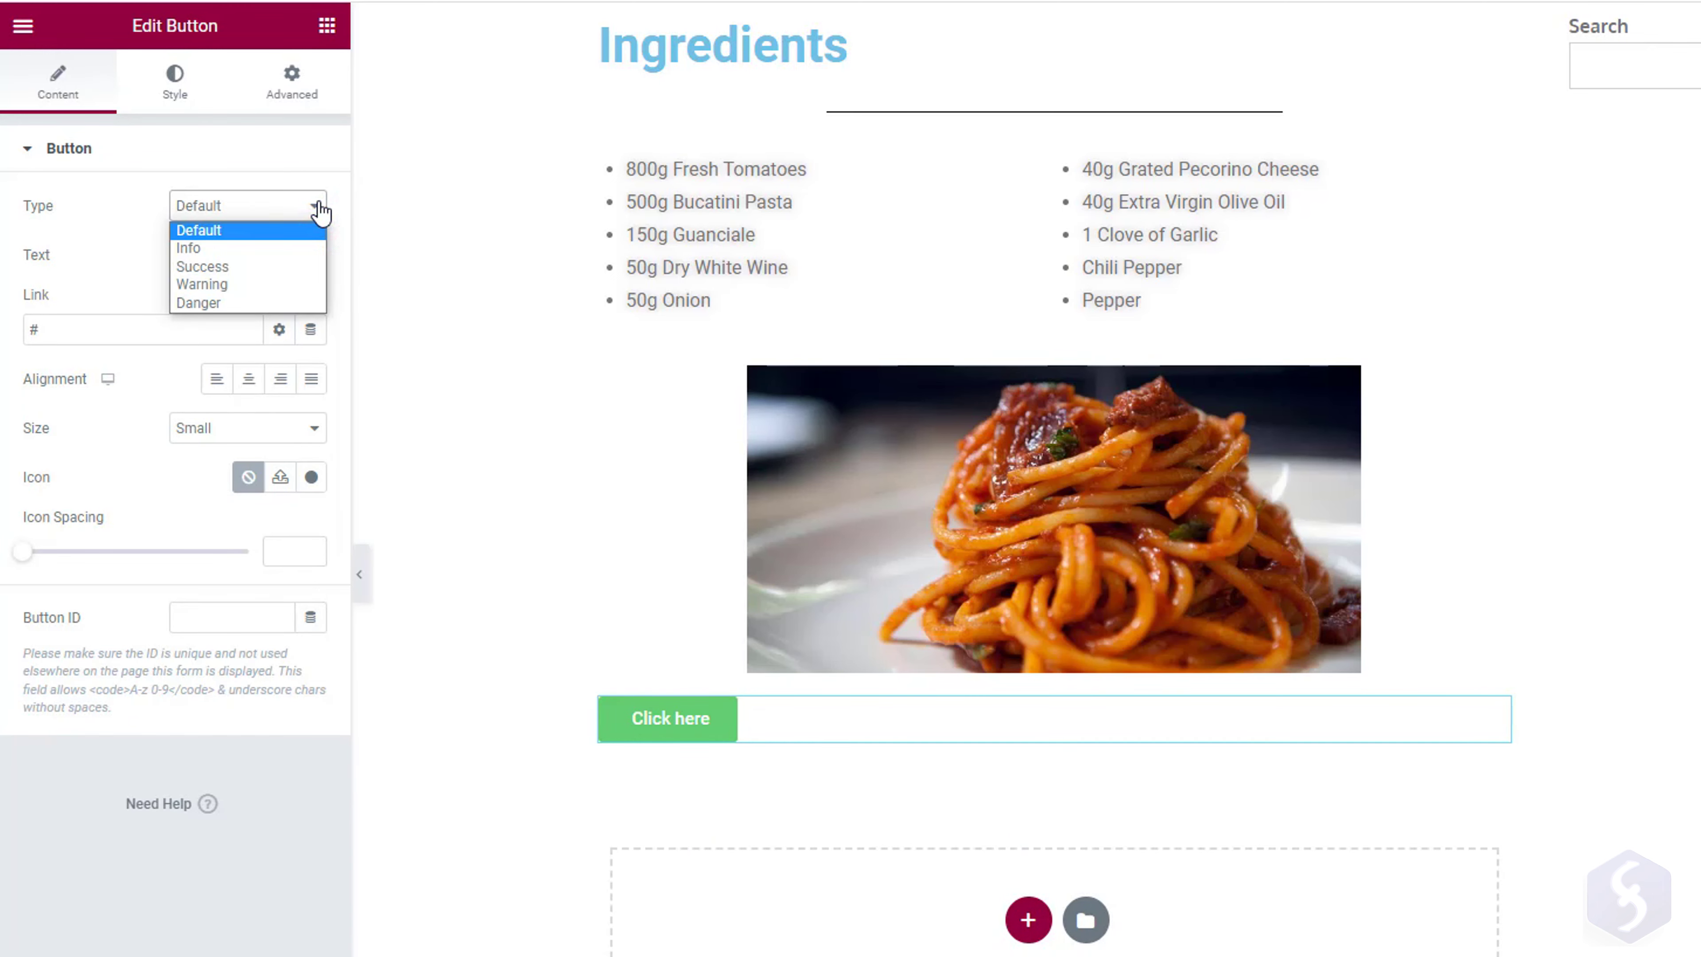
click(255, 230)
triple_click(258, 253)
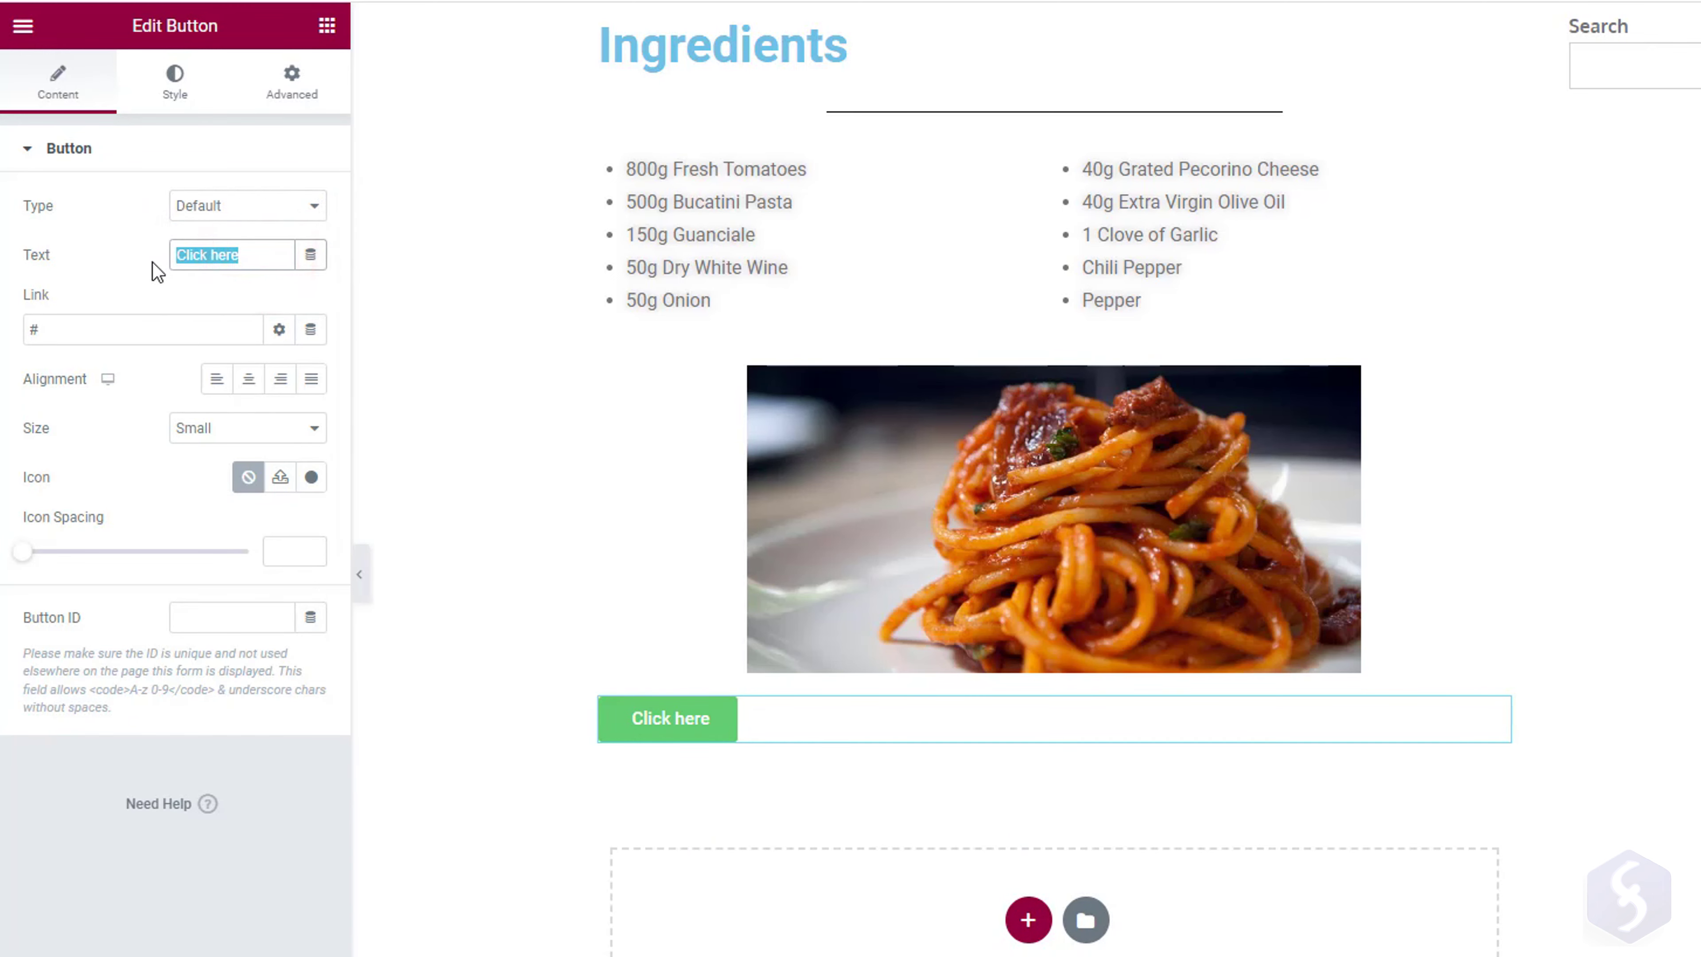
text(Learn More)
triple_click(99, 315)
text(https://mylink.com)
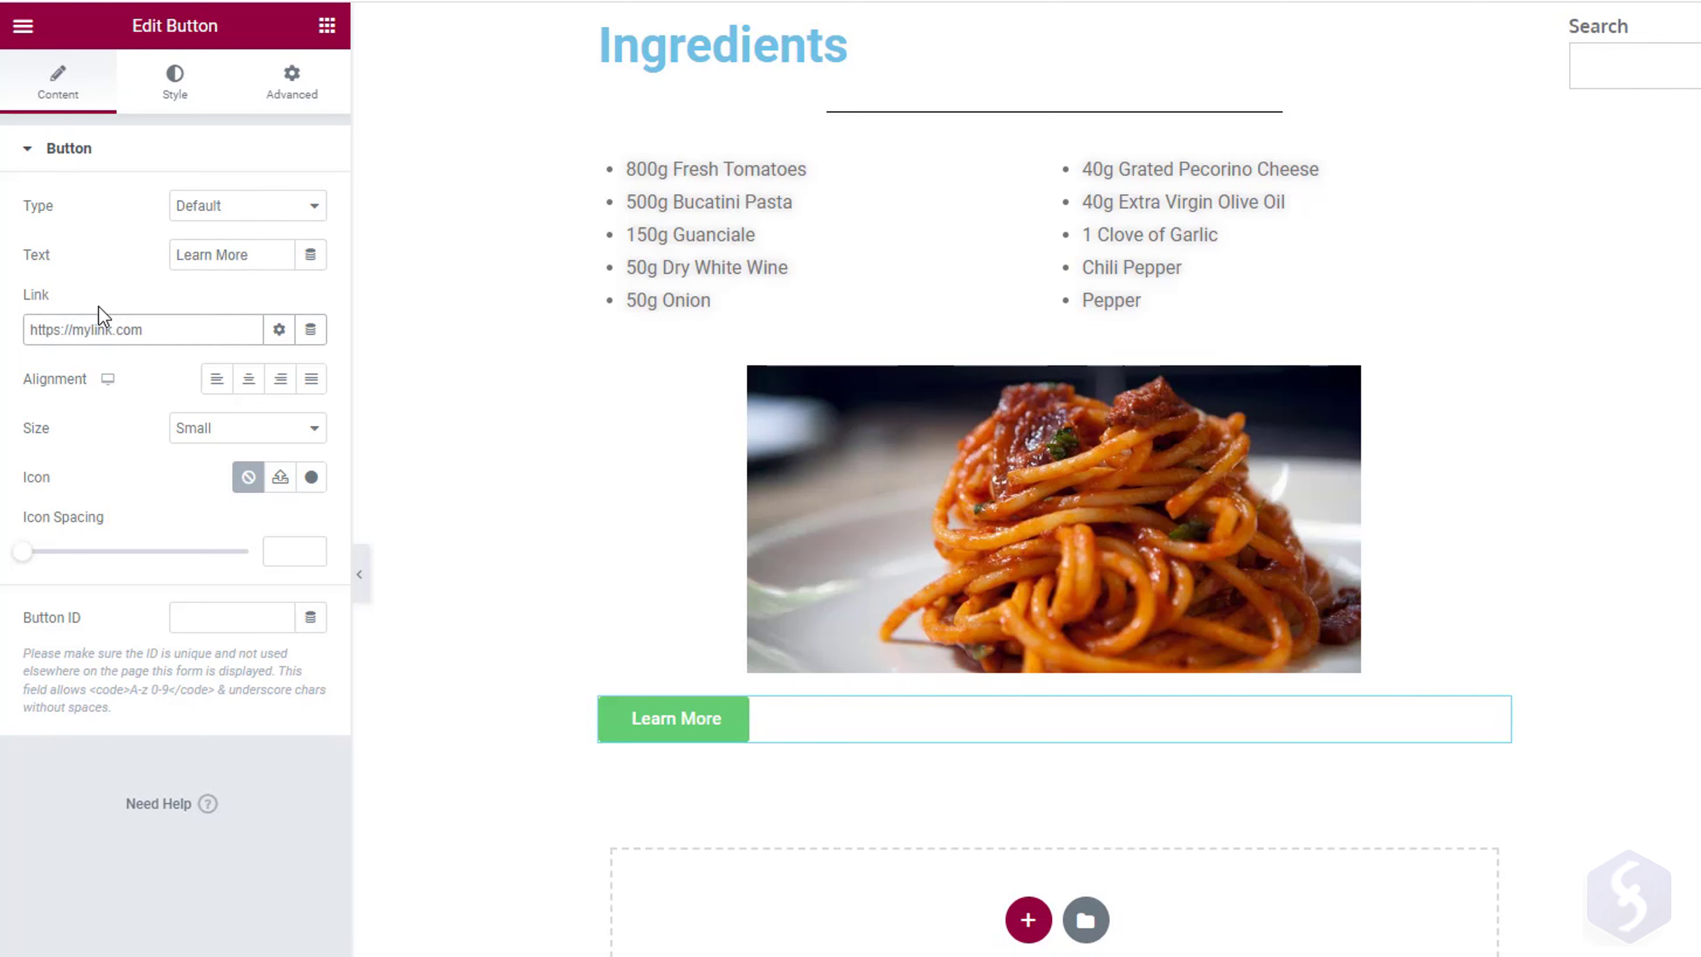
triple_click(154, 323)
key(BackSpace)
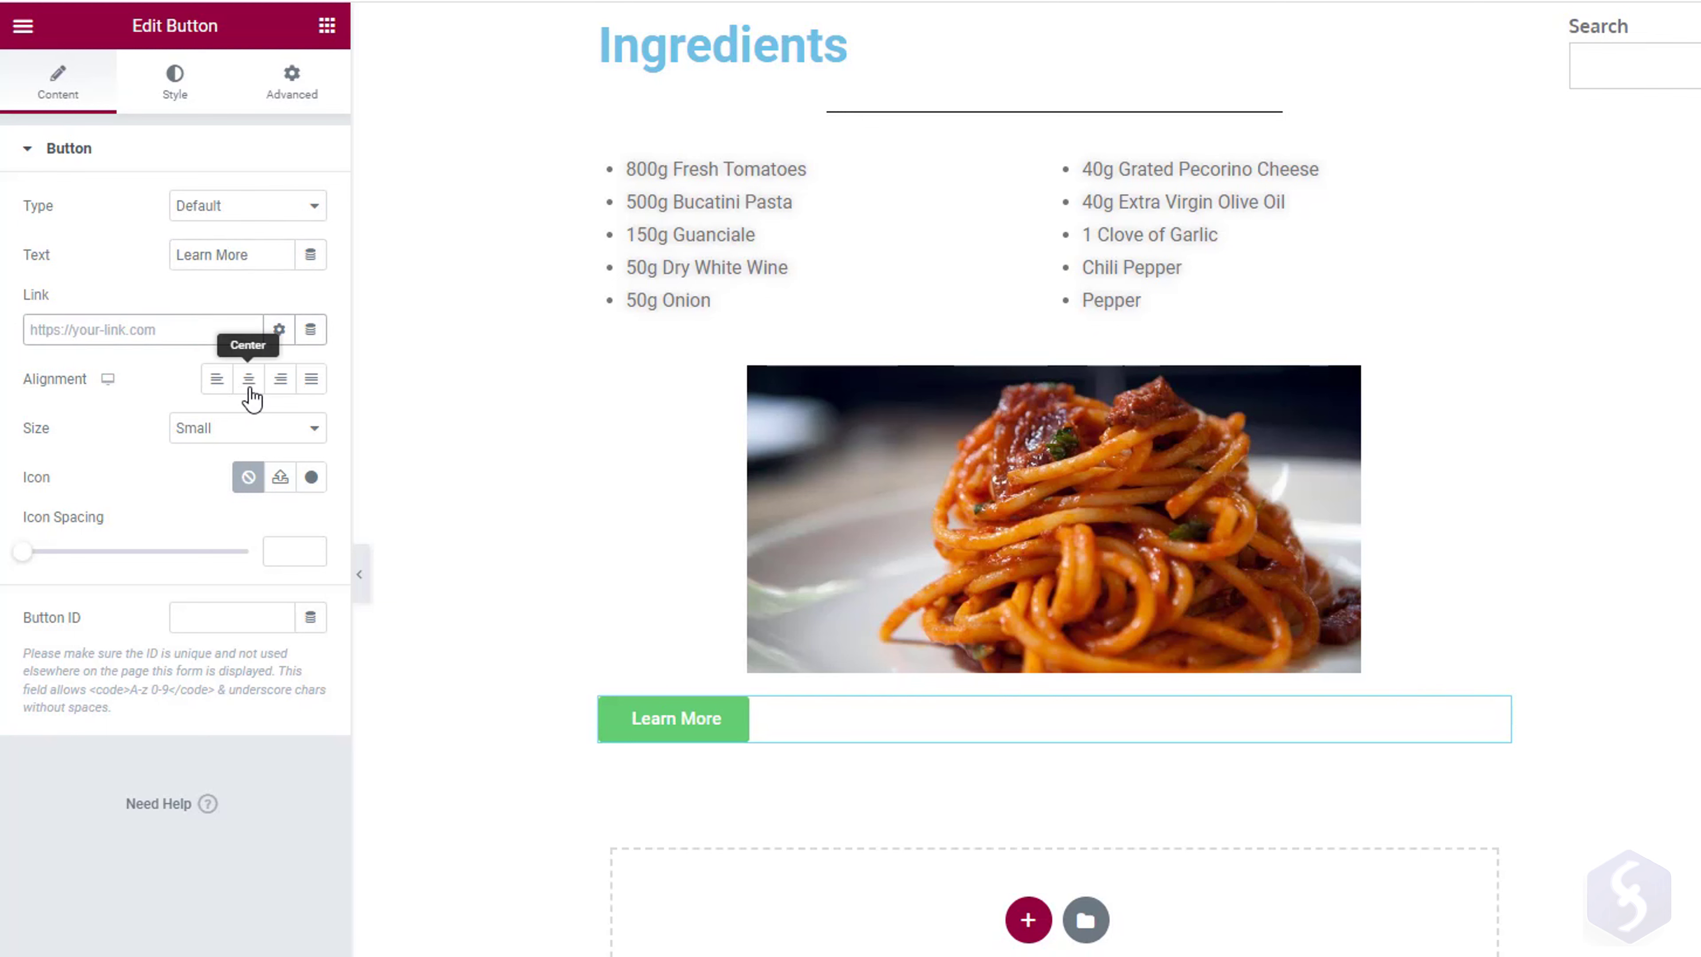
Stretch the button to full width (Justified) and set its size to Extra Large.
click(250, 391)
click(280, 379)
click(311, 379)
click(309, 428)
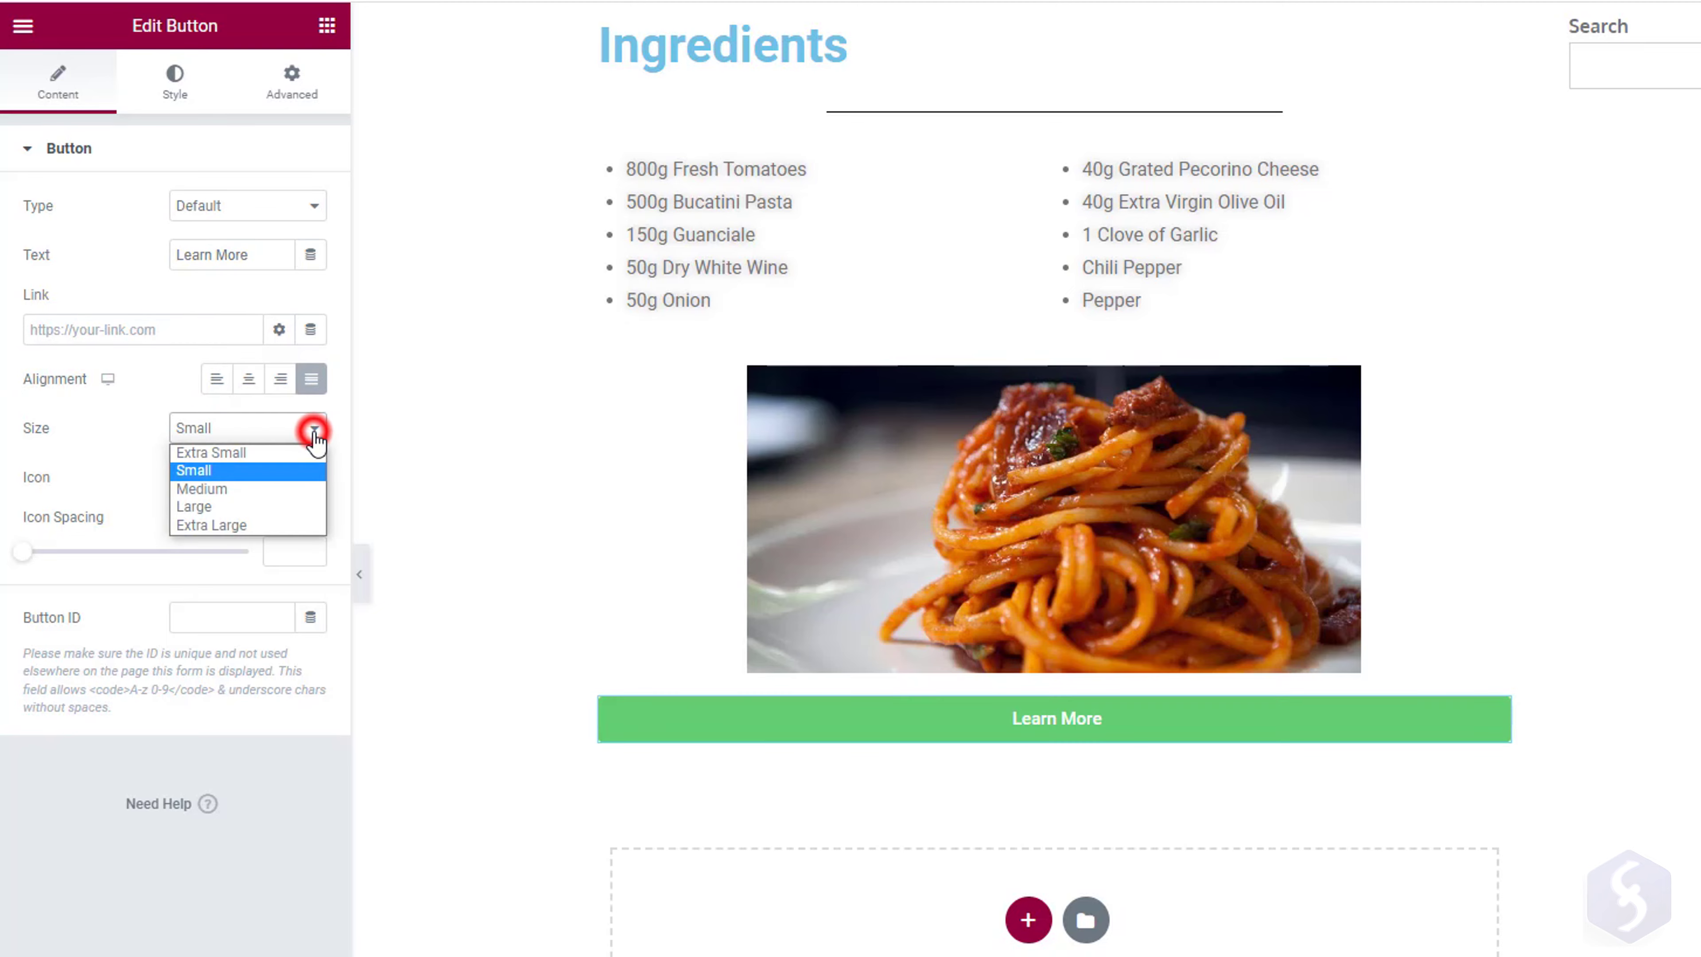
click(195, 489)
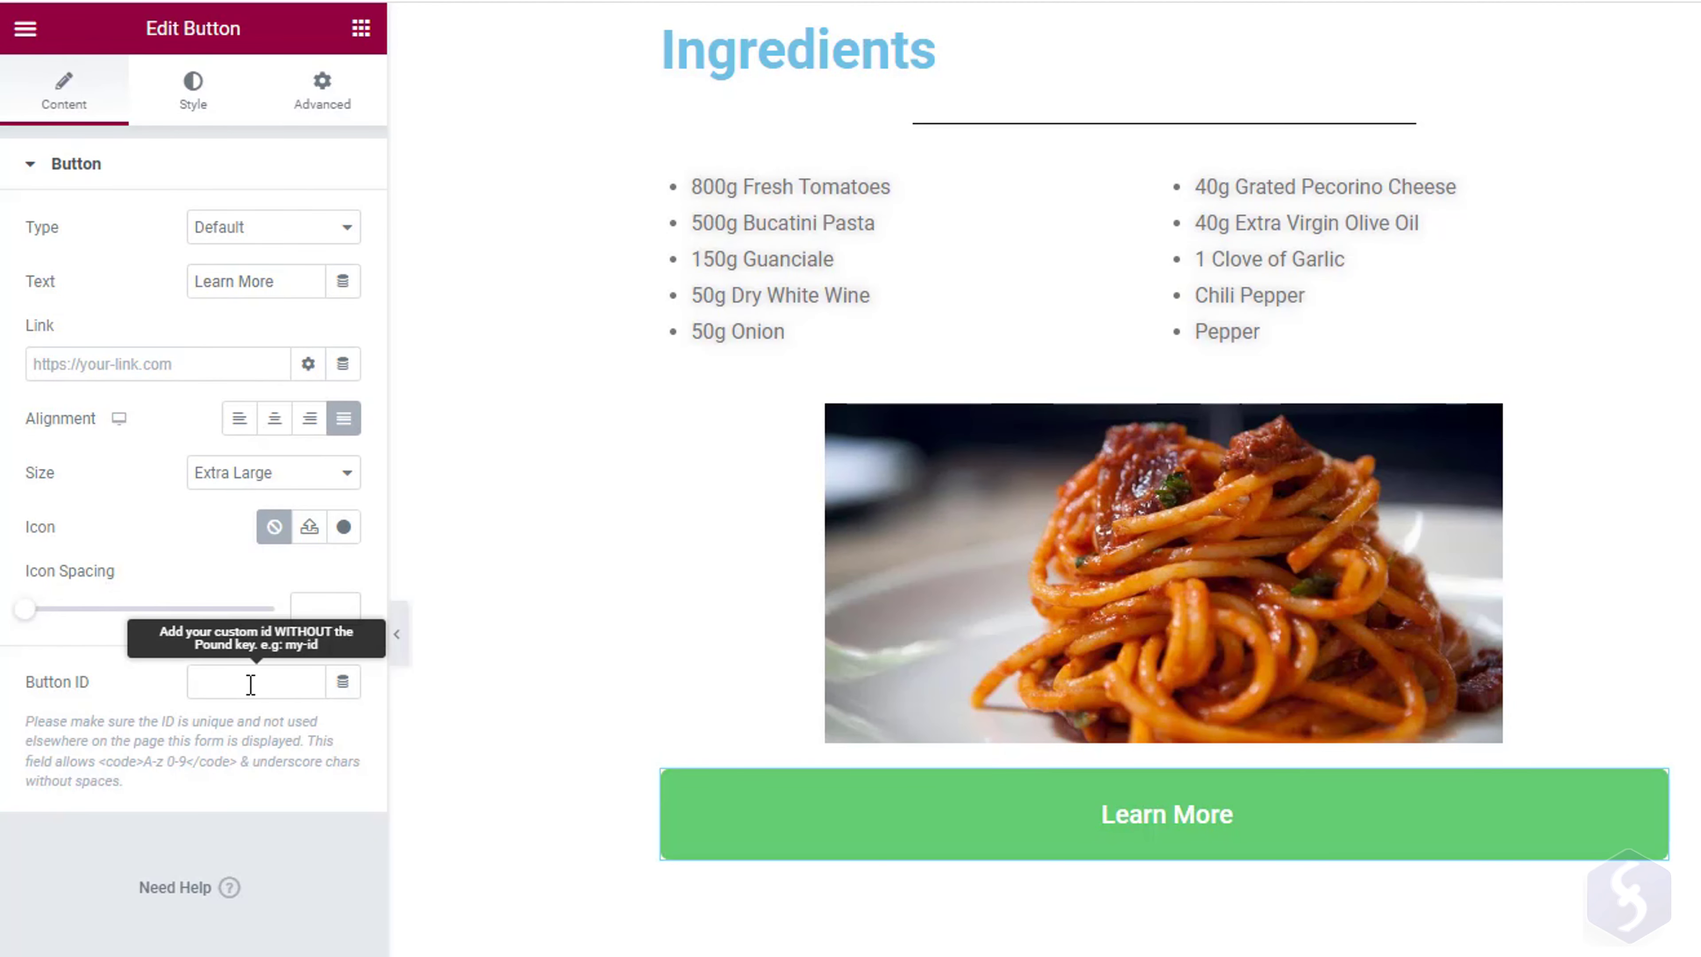
In the button's Style settings, add a text shadow to the Learn More label.
click(255, 684)
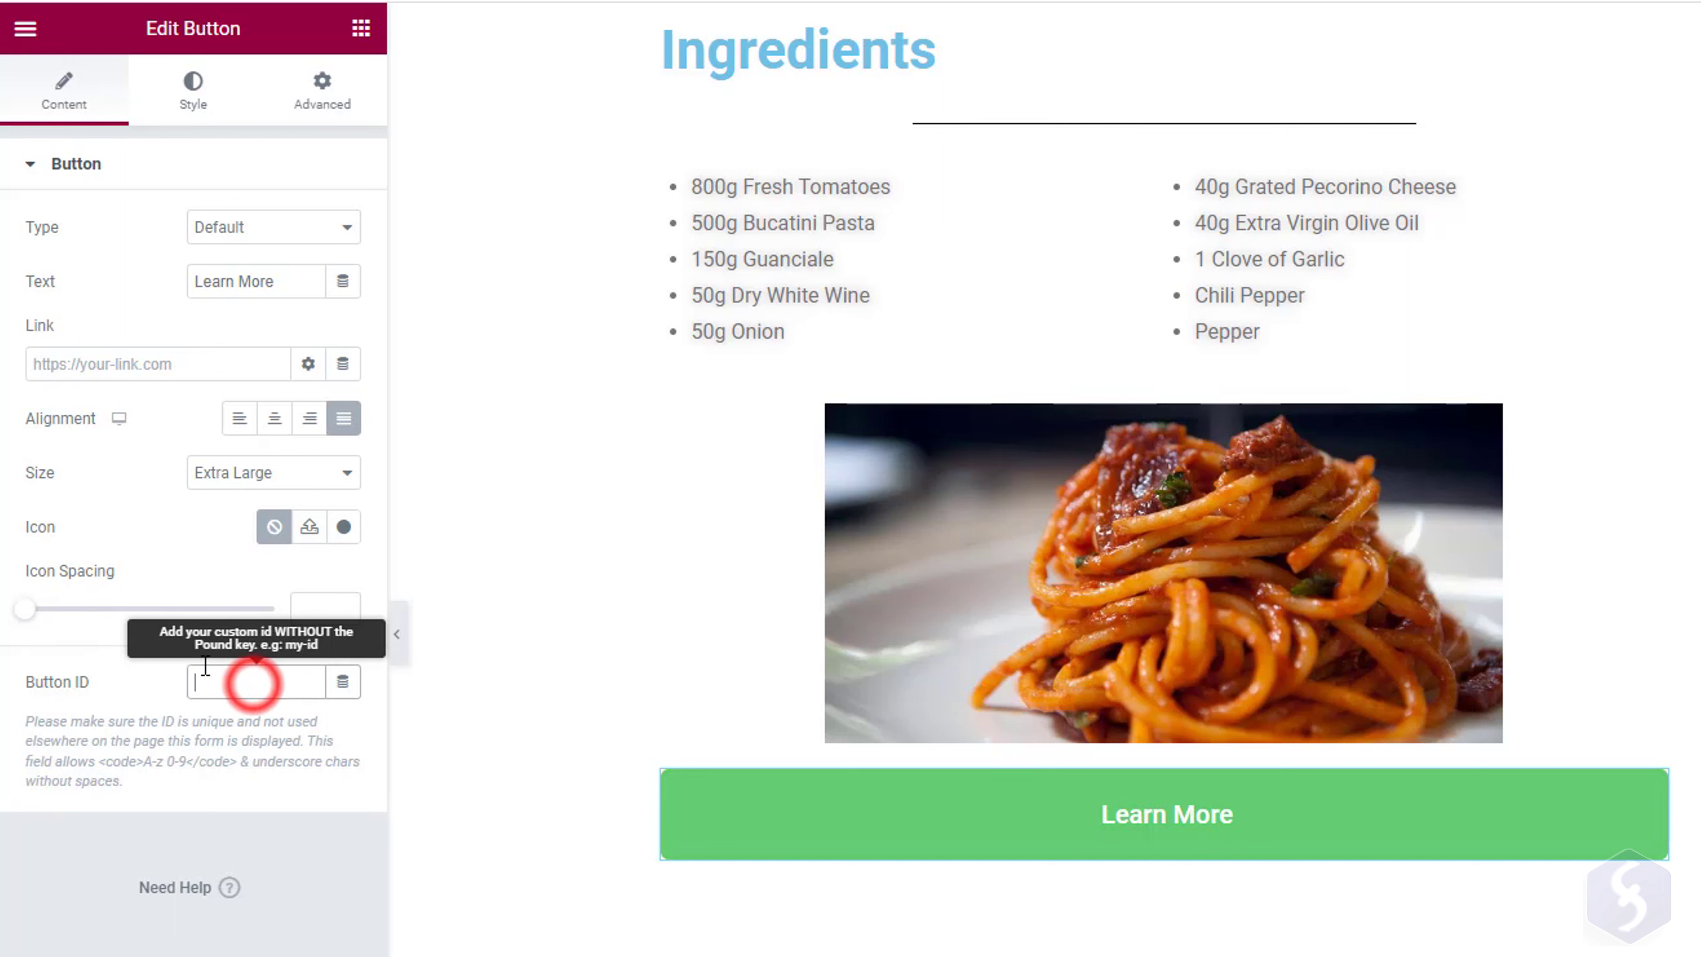
click(191, 111)
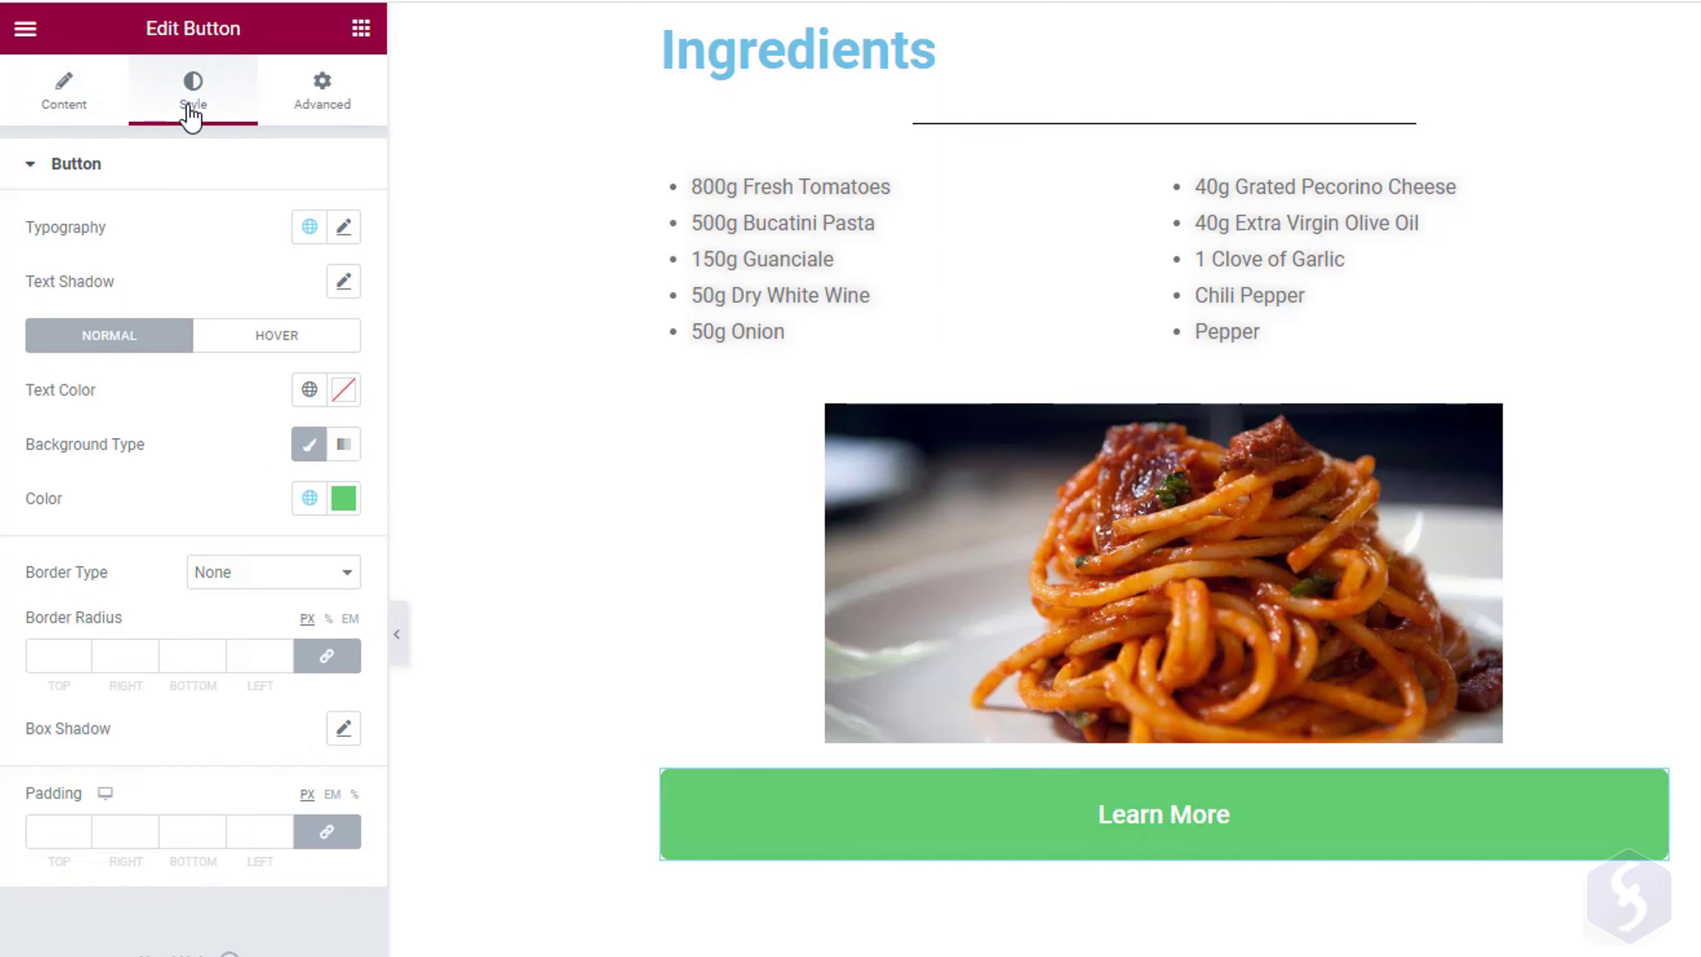
click(344, 226)
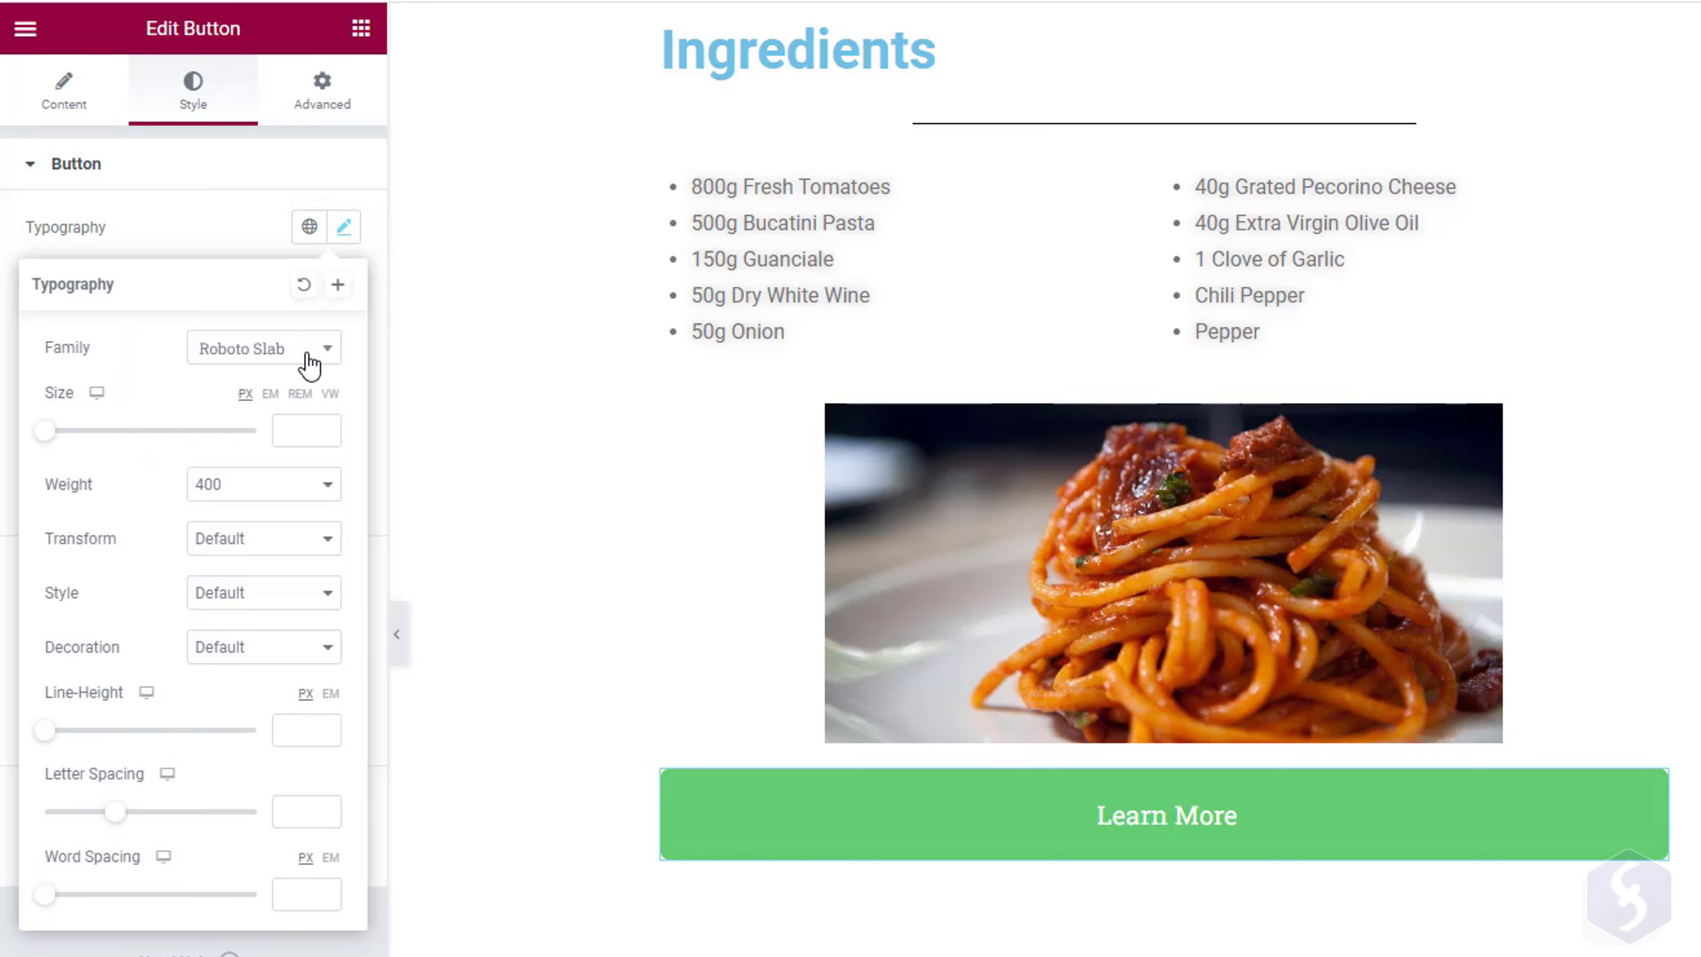
click(309, 365)
click(344, 226)
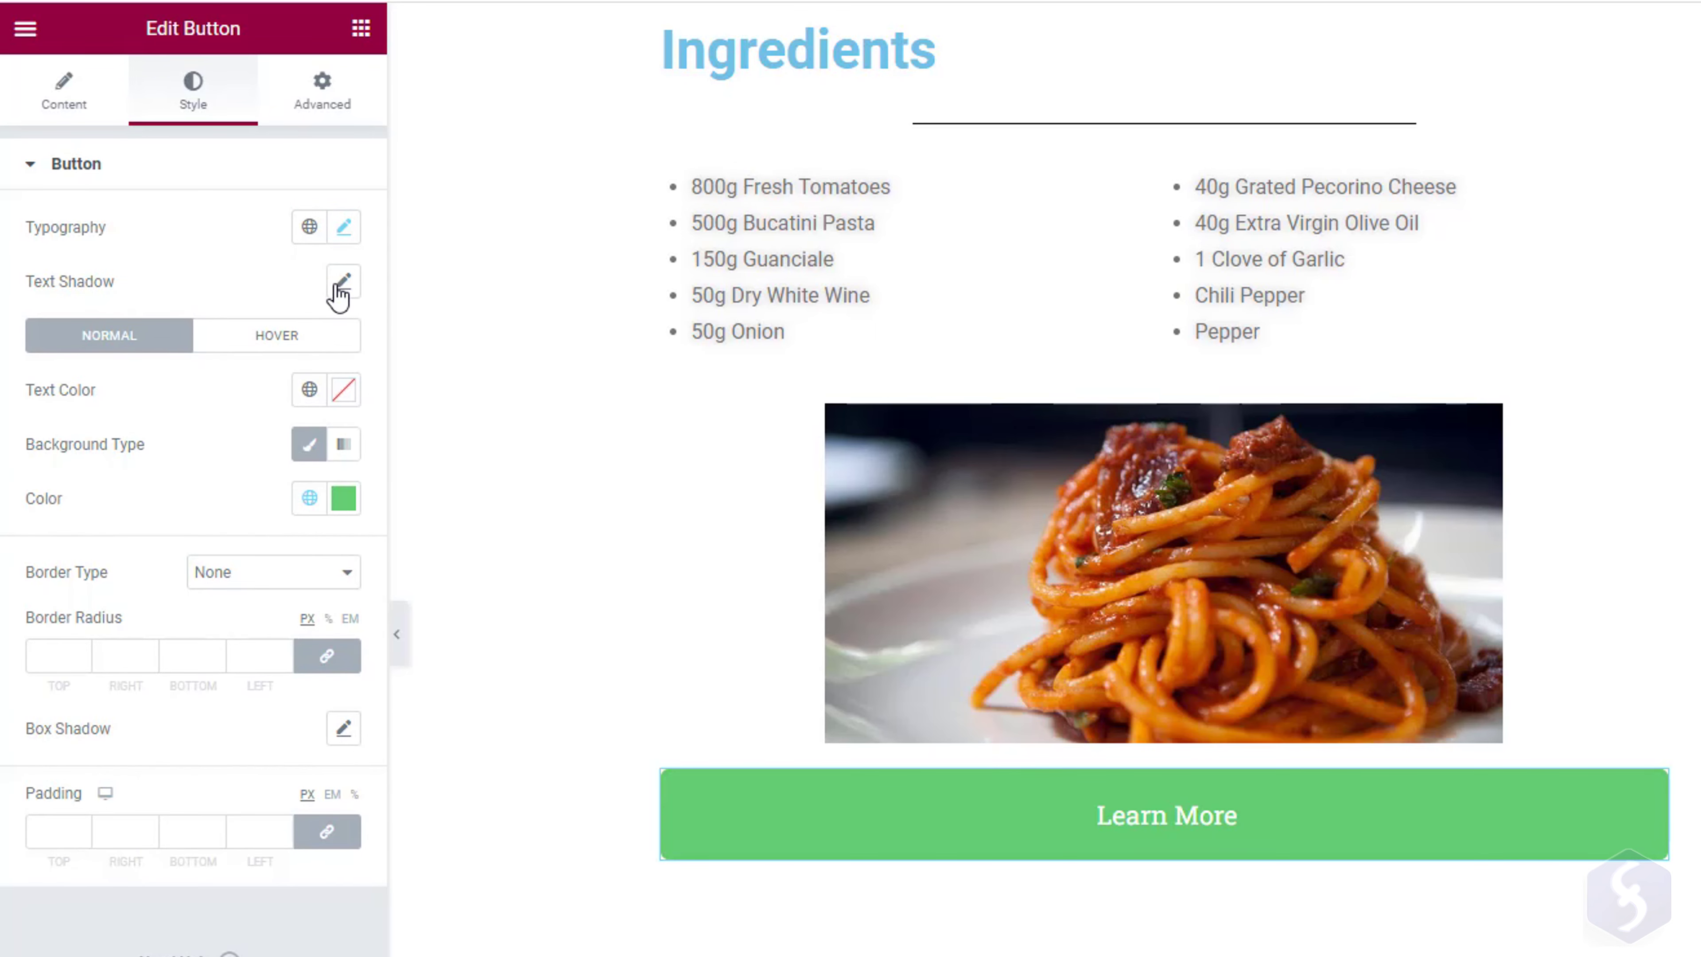
click(342, 285)
click(338, 298)
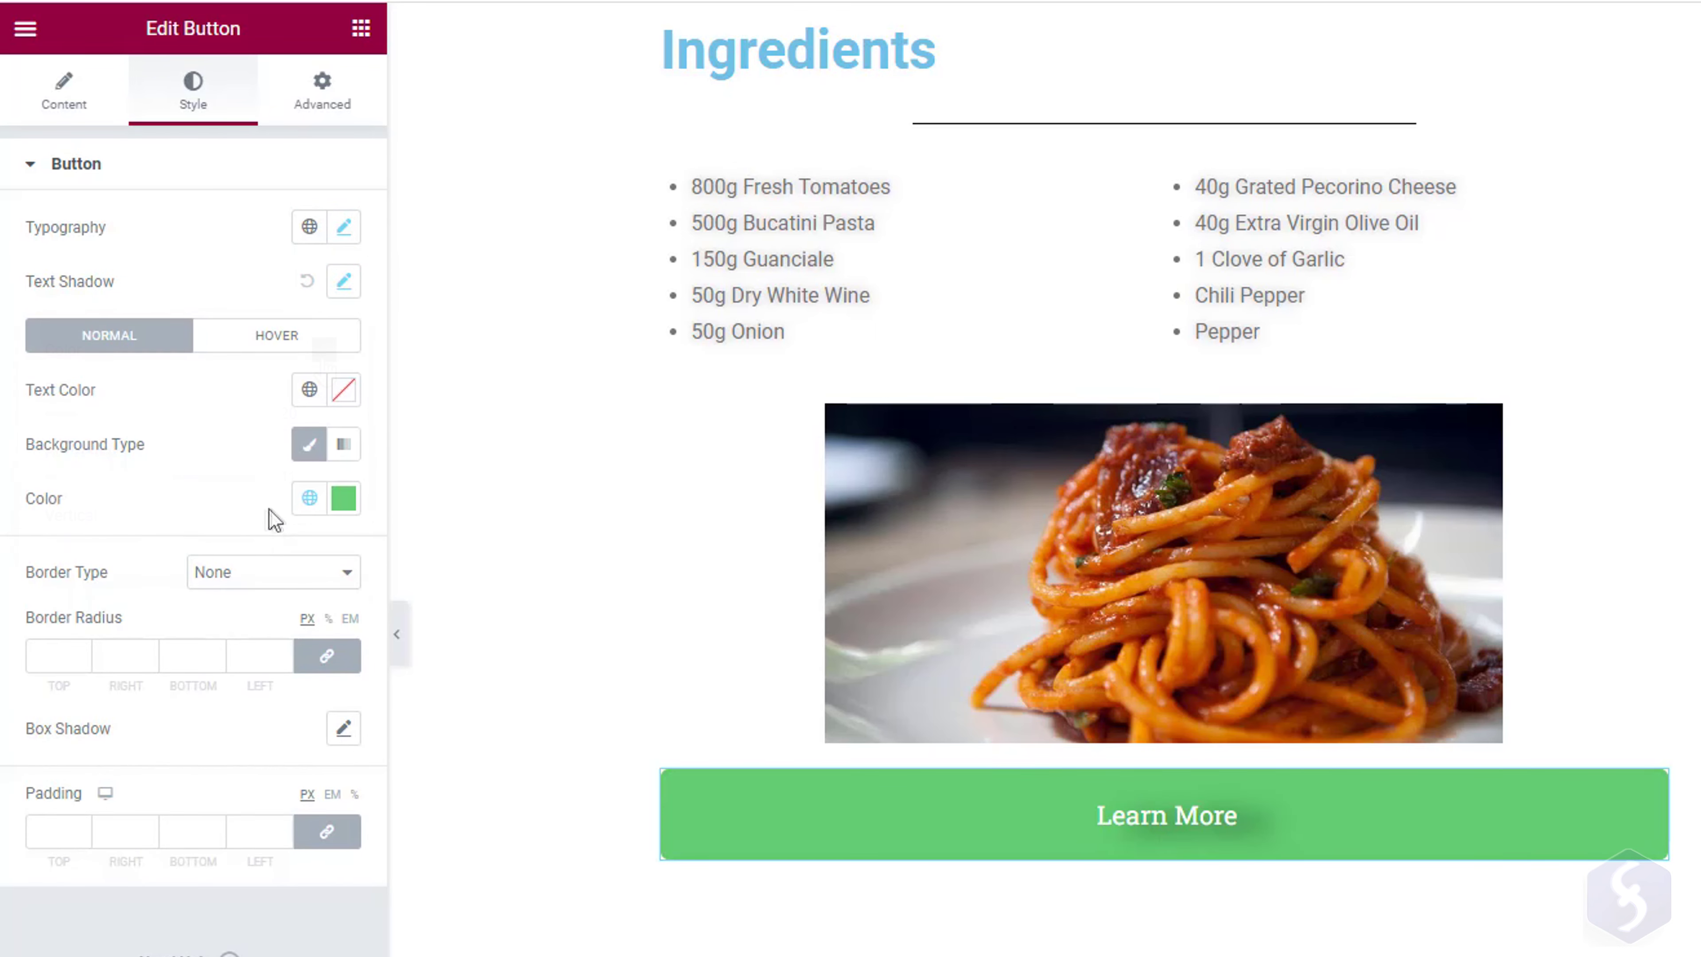
Set the button background to #CE6F61, its text colour to black, and its border to Double.
click(340, 507)
click(51, 833)
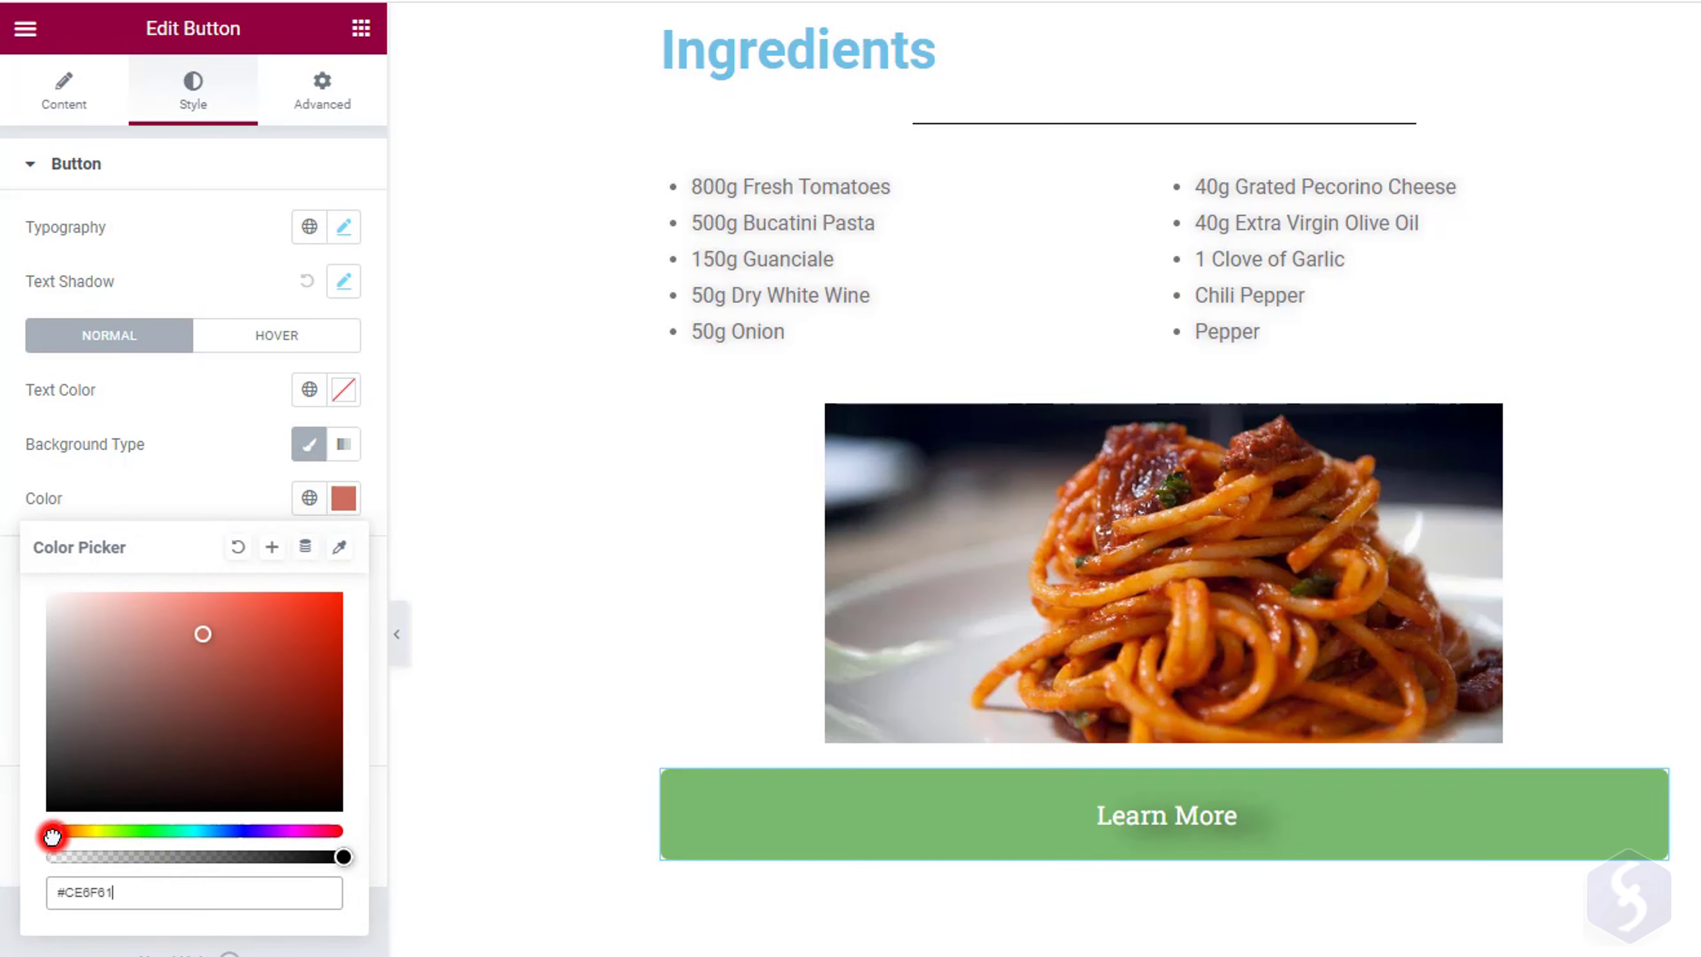
click(344, 390)
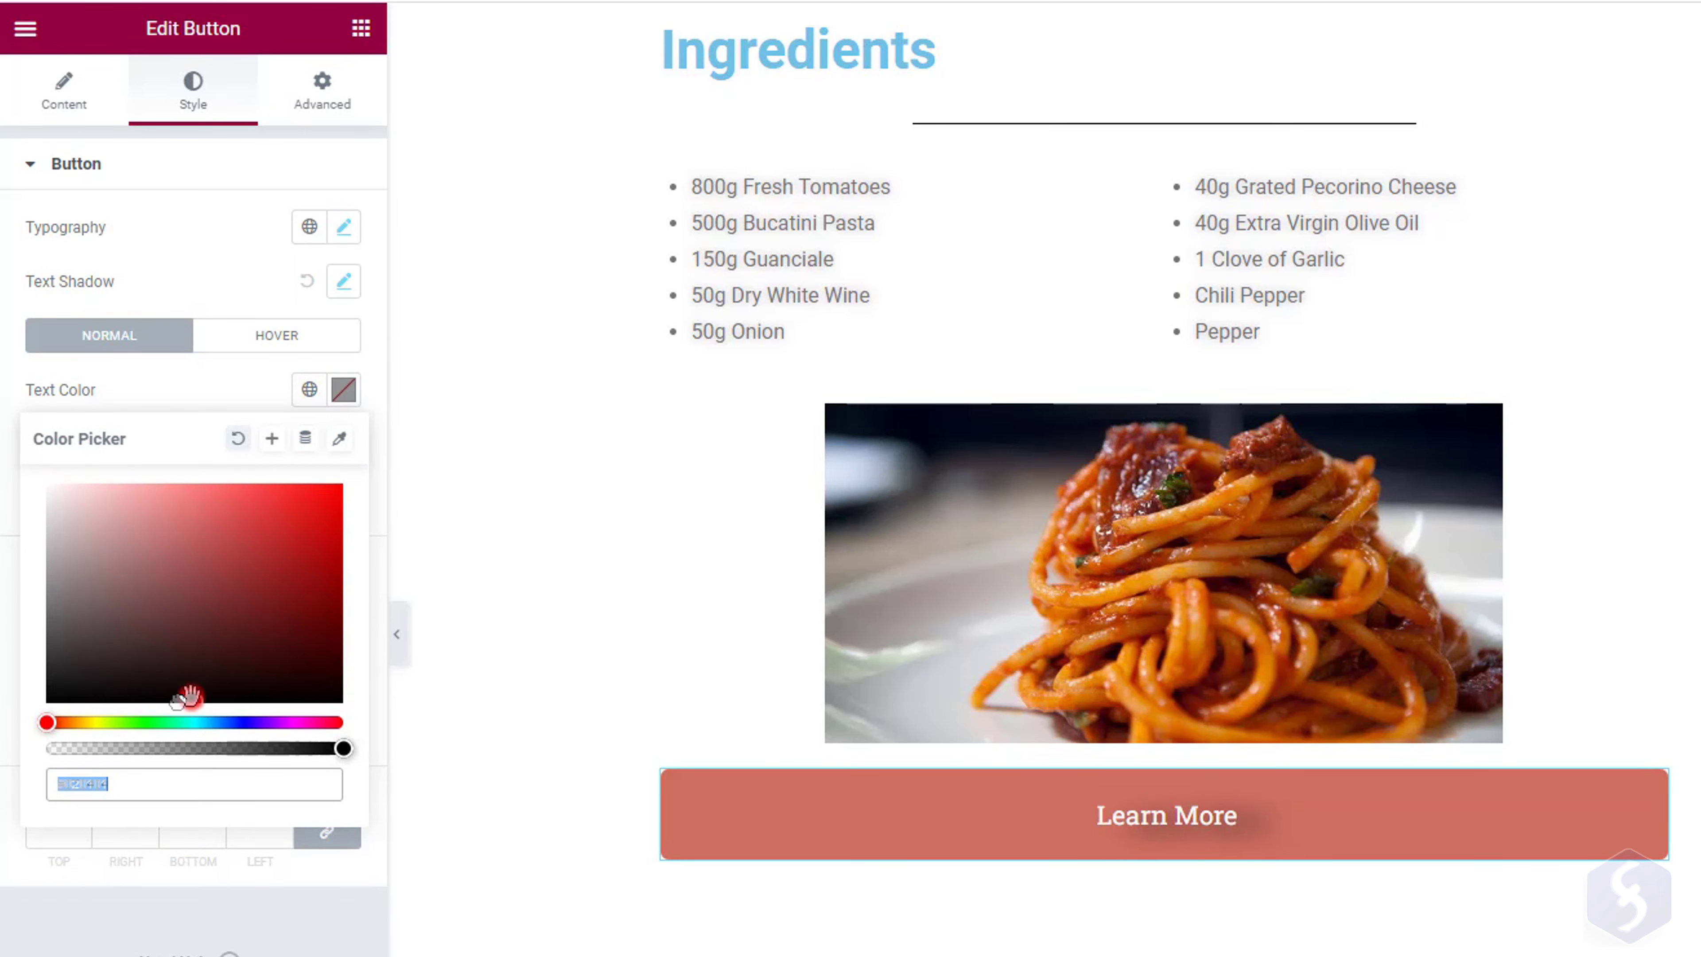
click(189, 697)
click(353, 572)
click(347, 572)
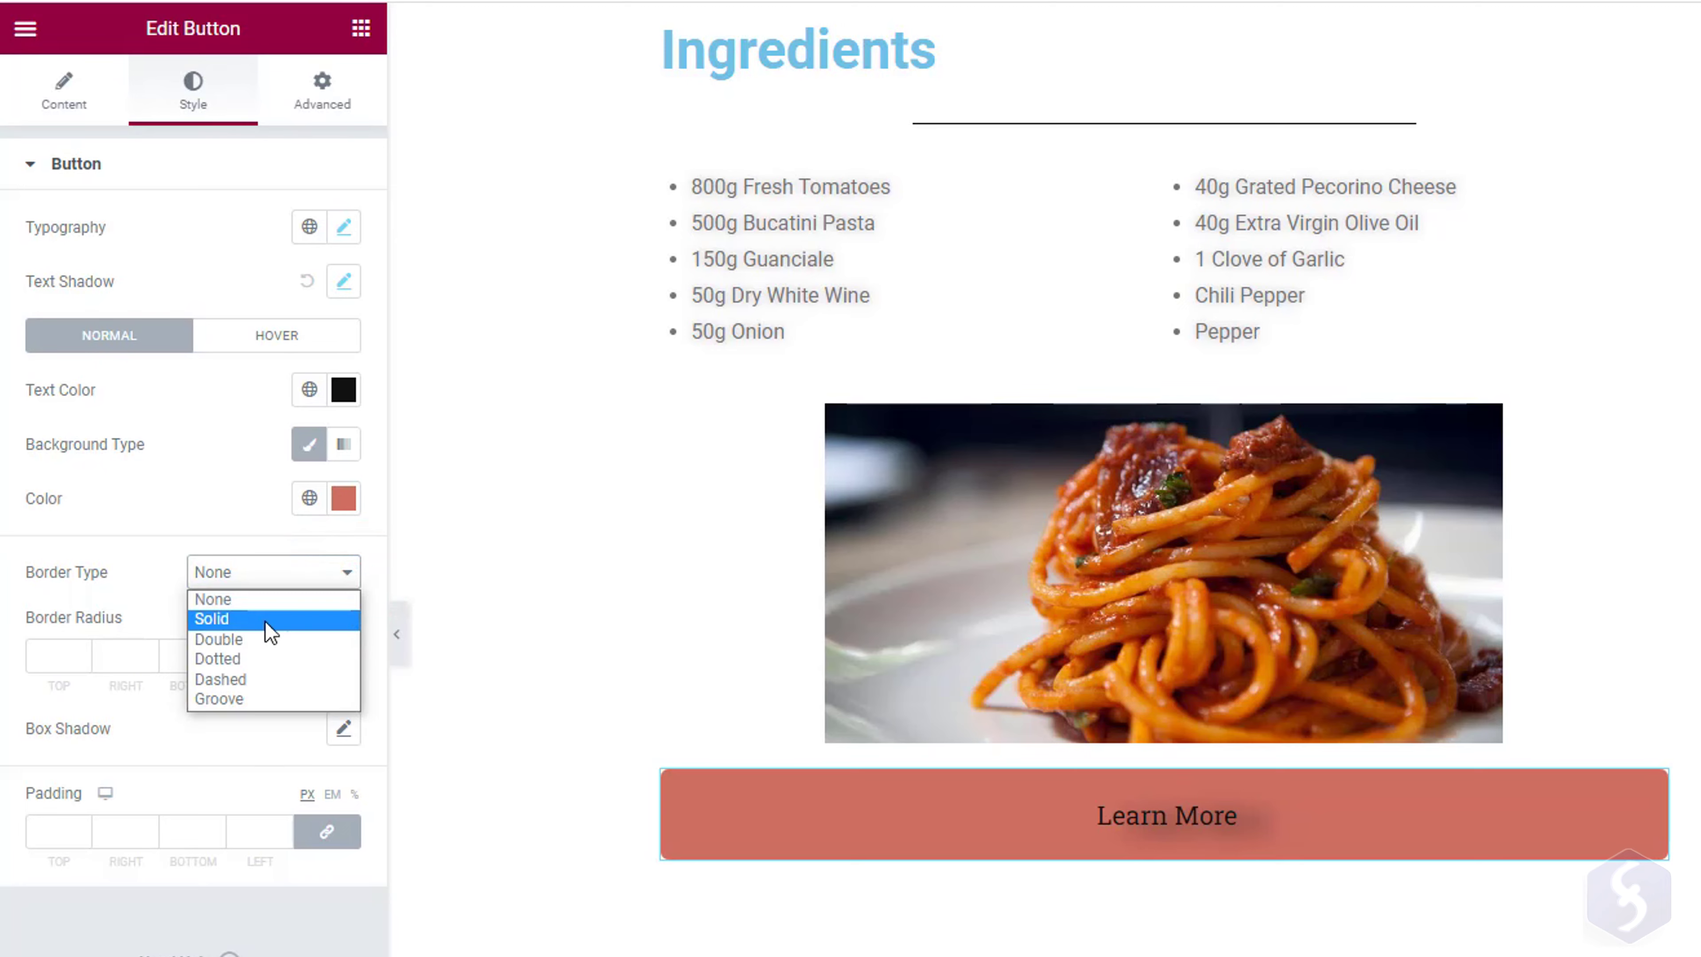
click(235, 639)
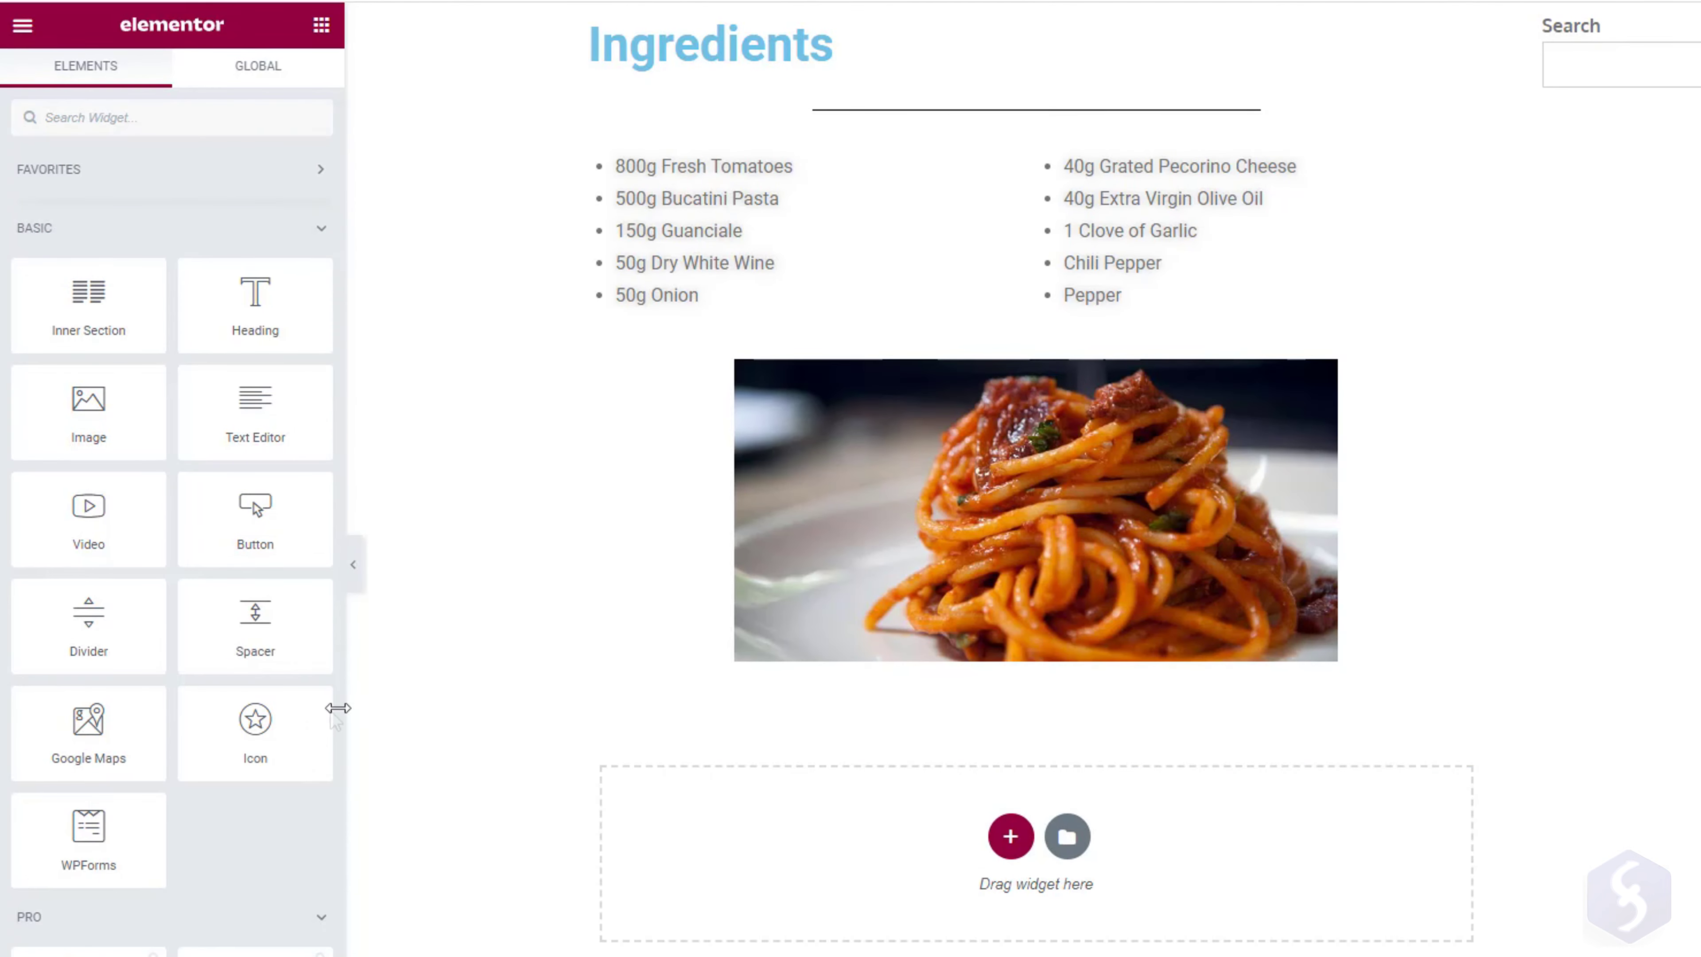
Add an Icon widget showing a framed circular star, with no link, aligned right.
drag(278, 729, 862, 871)
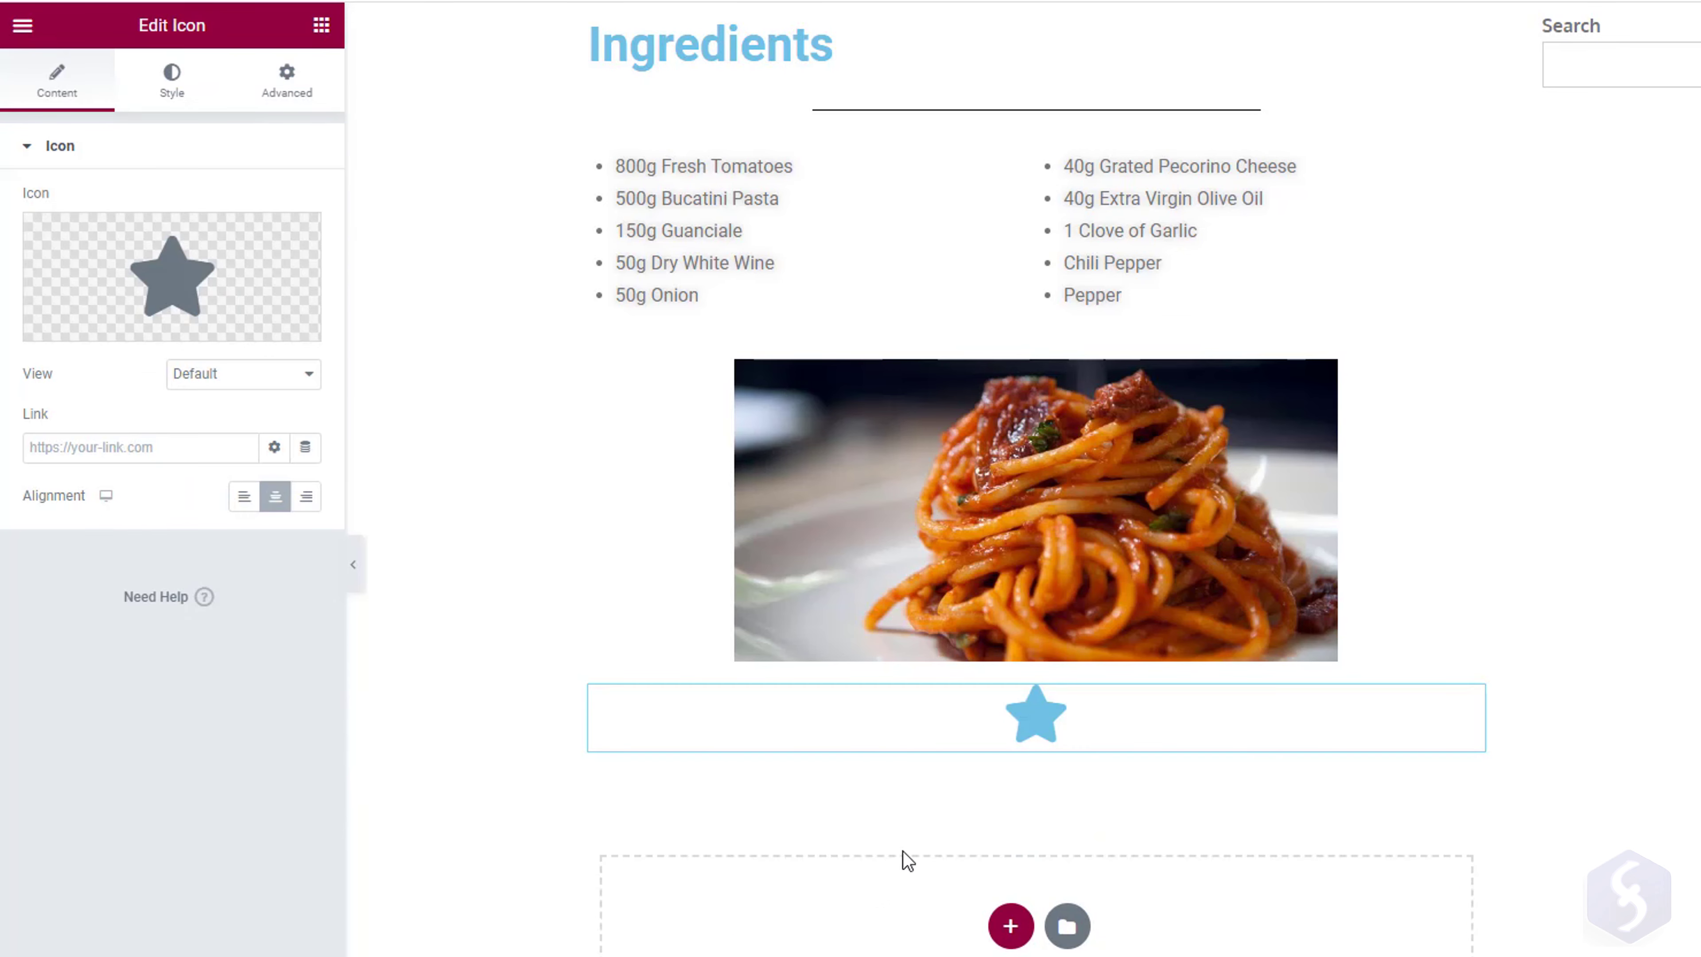
click(309, 374)
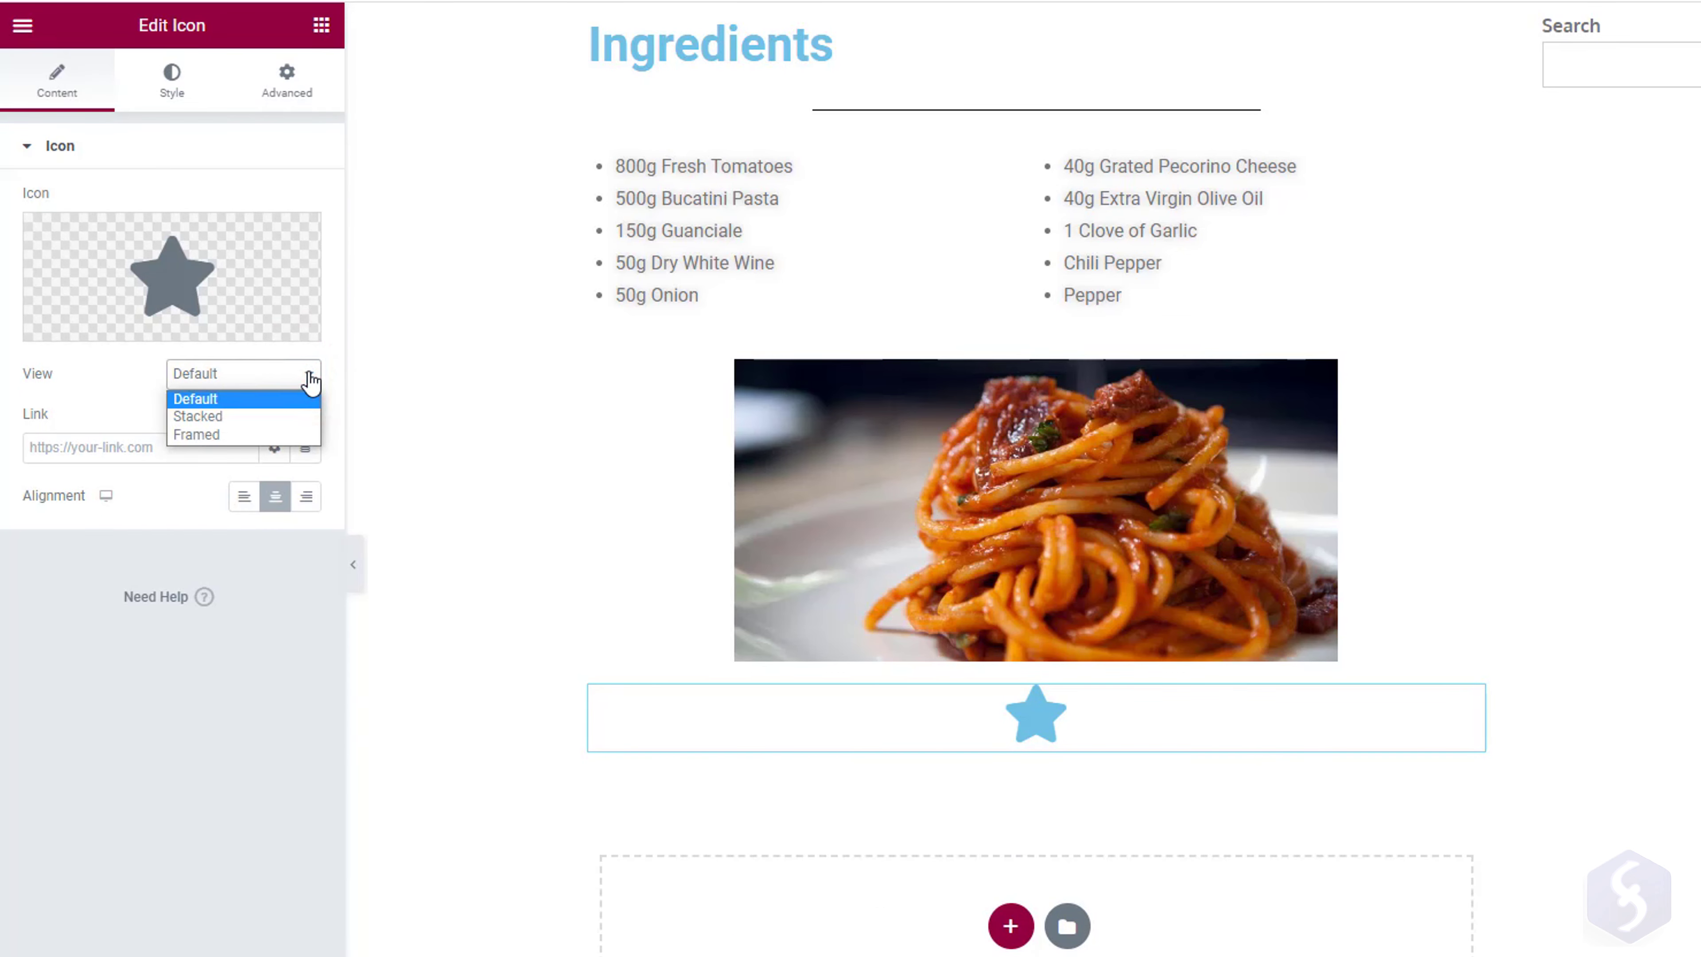
click(209, 417)
click(189, 372)
click(201, 434)
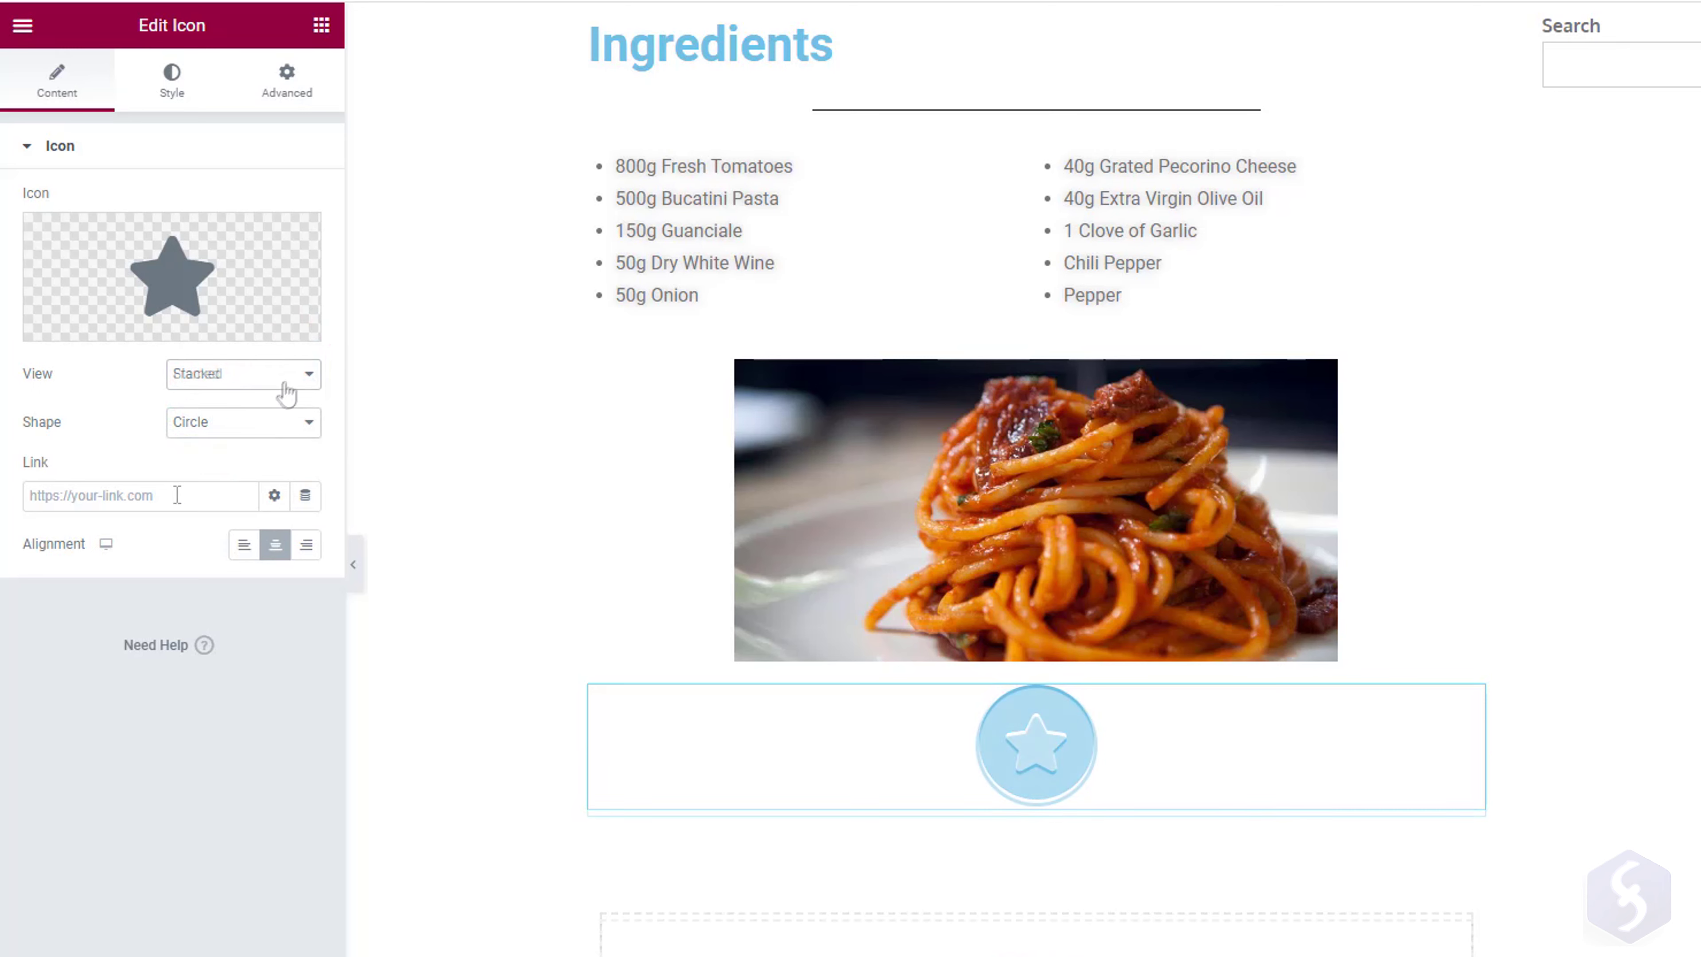
click(194, 493)
text(https://)
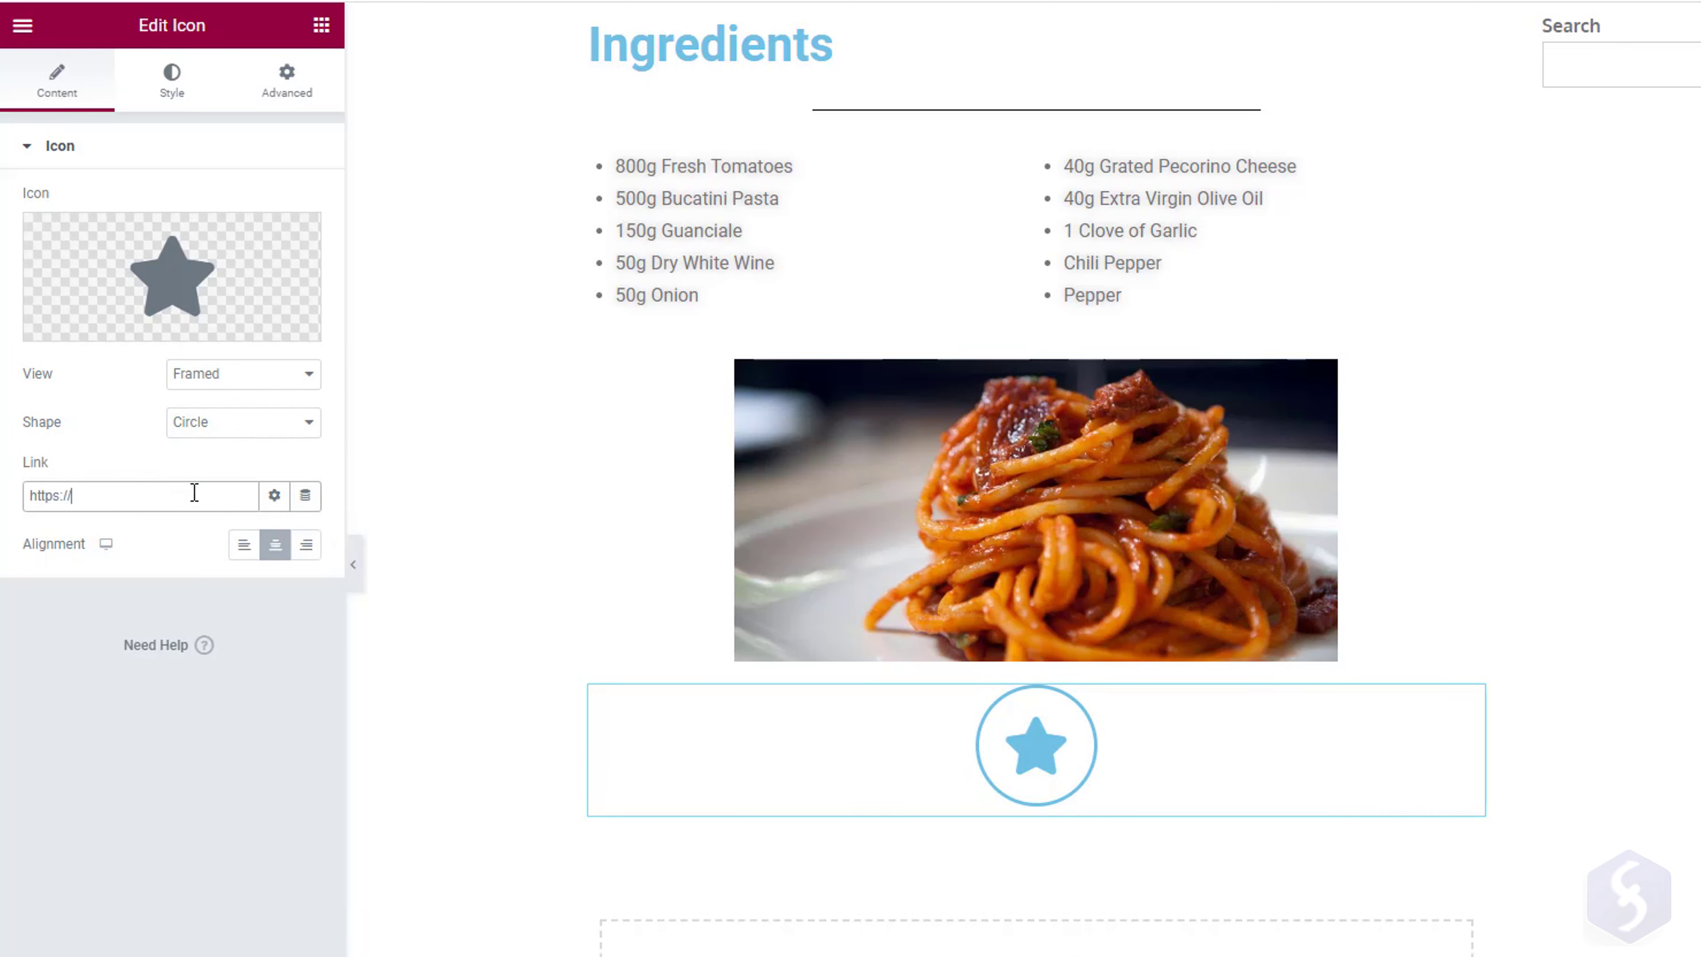
text(www.x.com)
key(ctrl+a)
key(BackSpace)
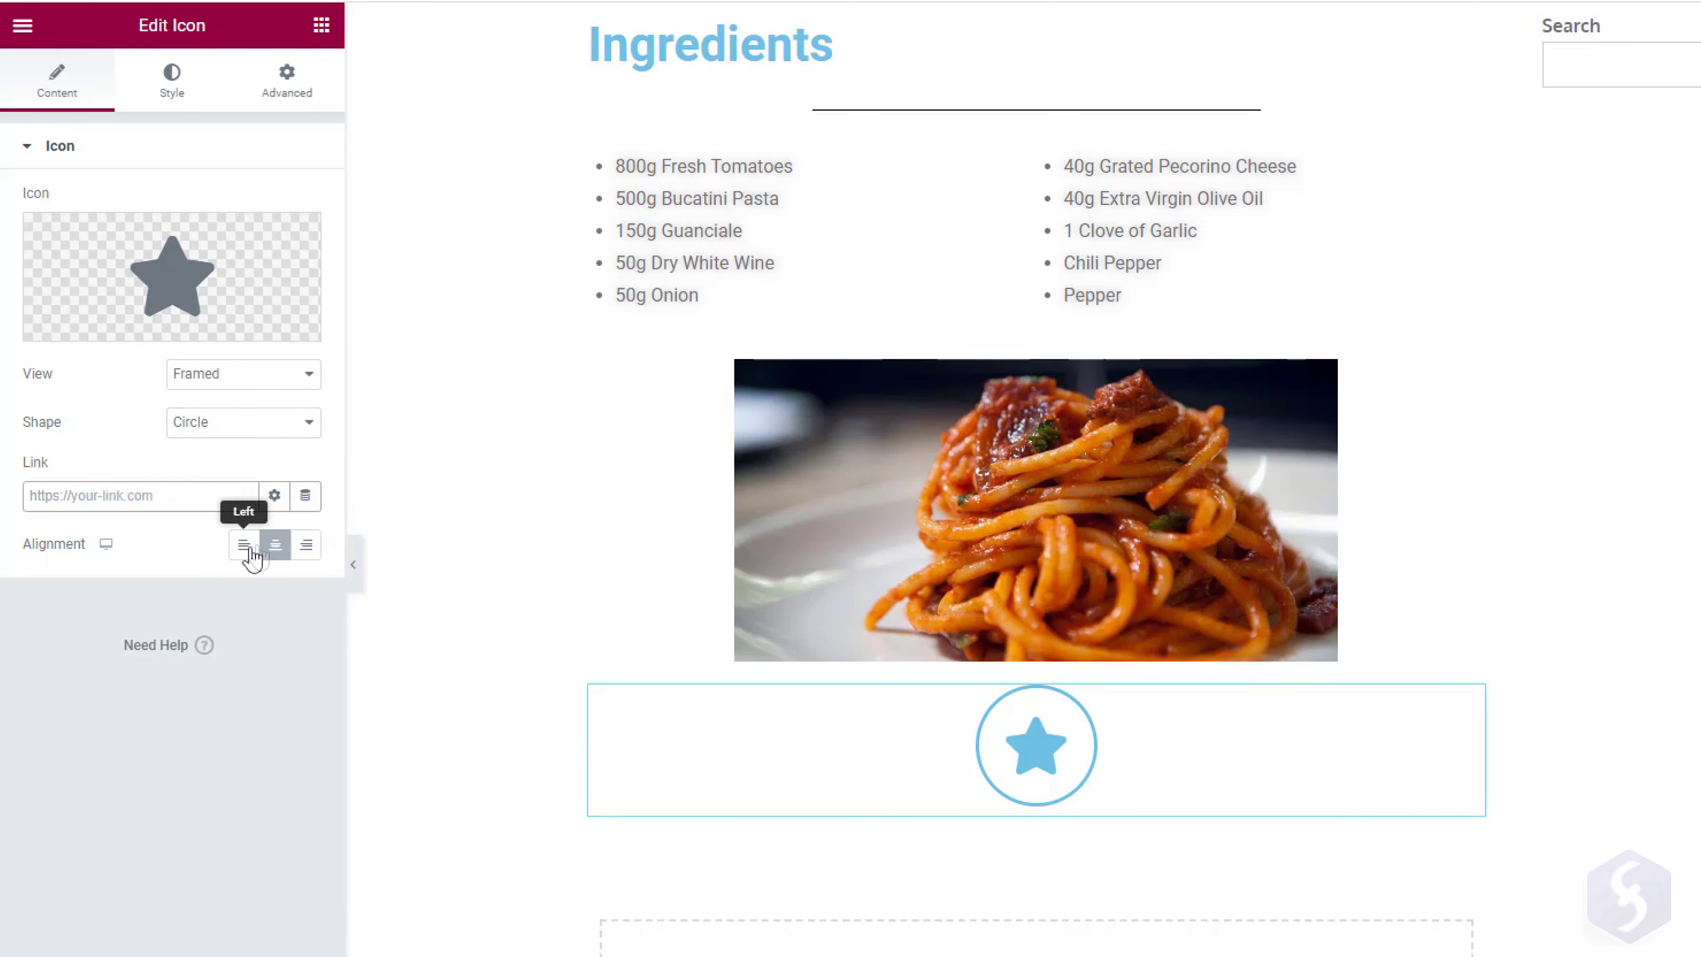
click(243, 544)
click(275, 544)
click(311, 544)
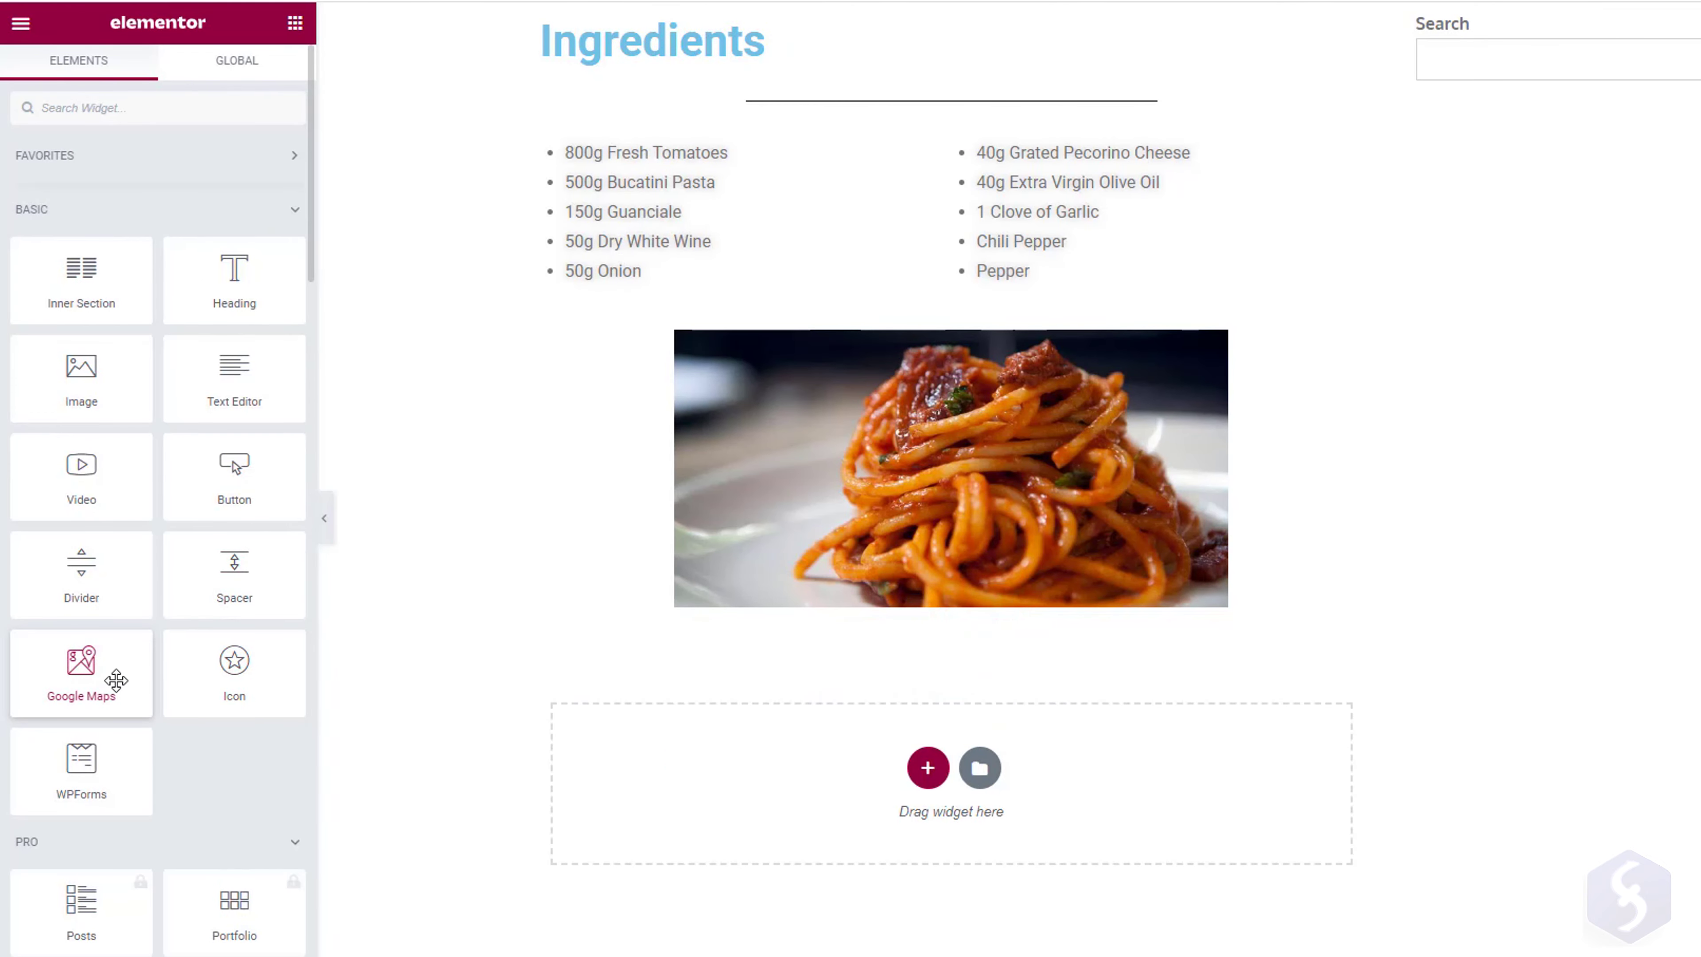
Add a Google Maps widget below the pasta photo and change its location to Seattle.
drag(115, 678, 784, 781)
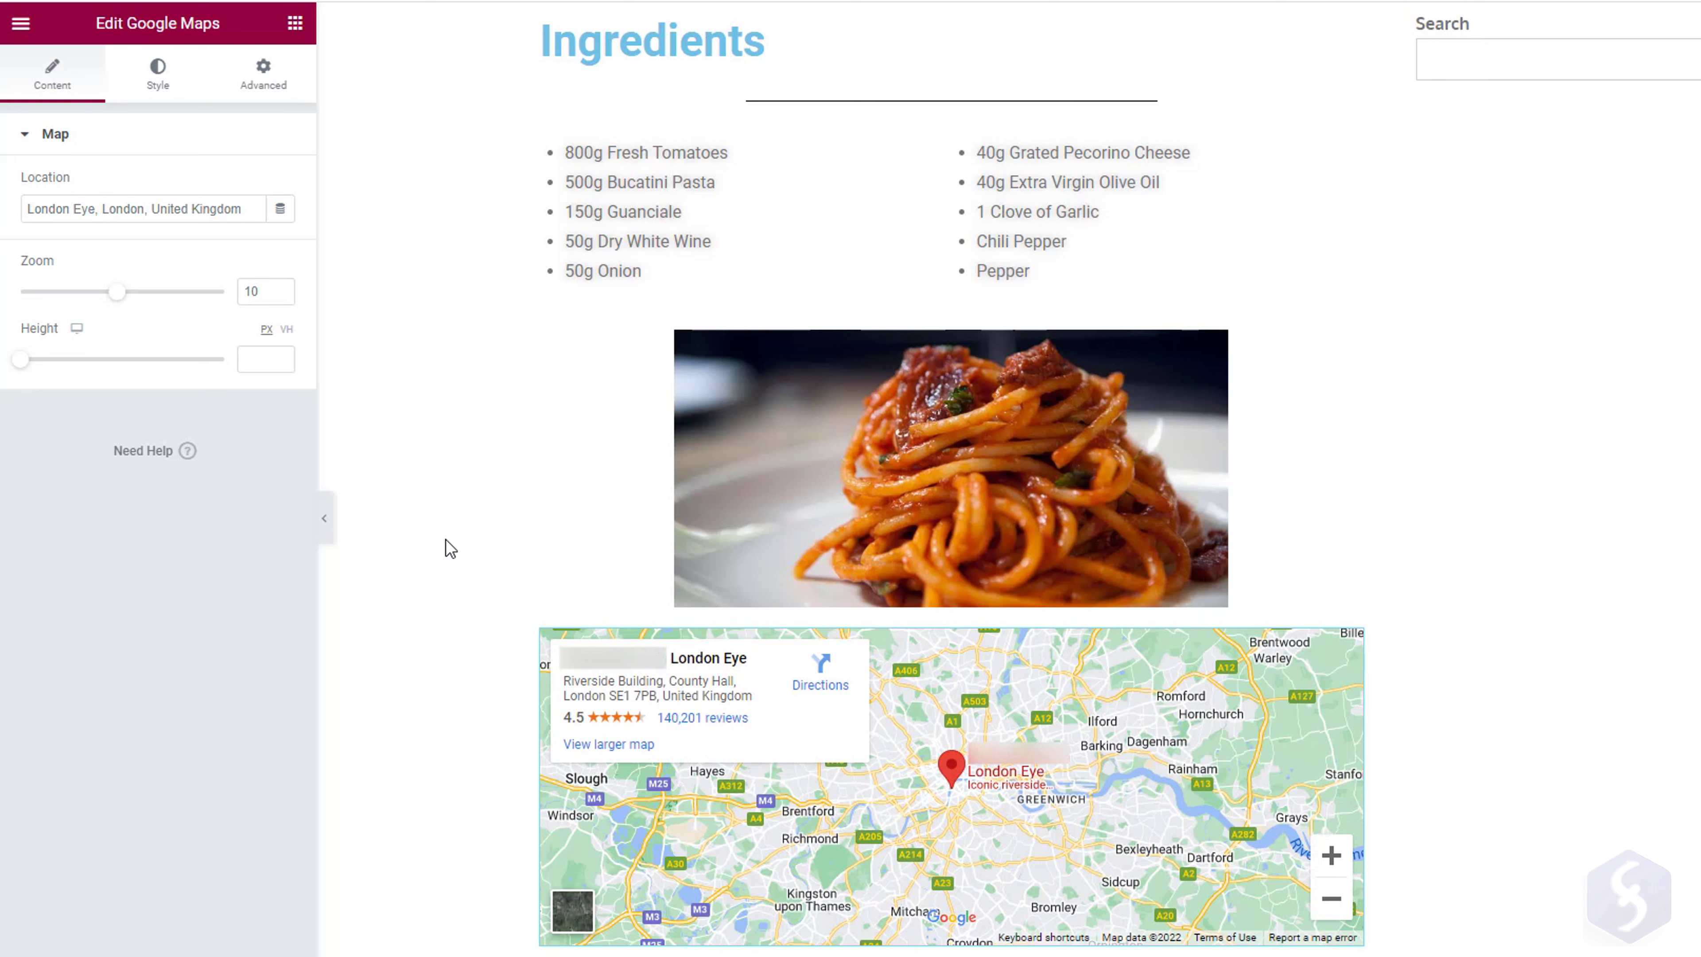
triple_click(197, 208)
text(Seatg)
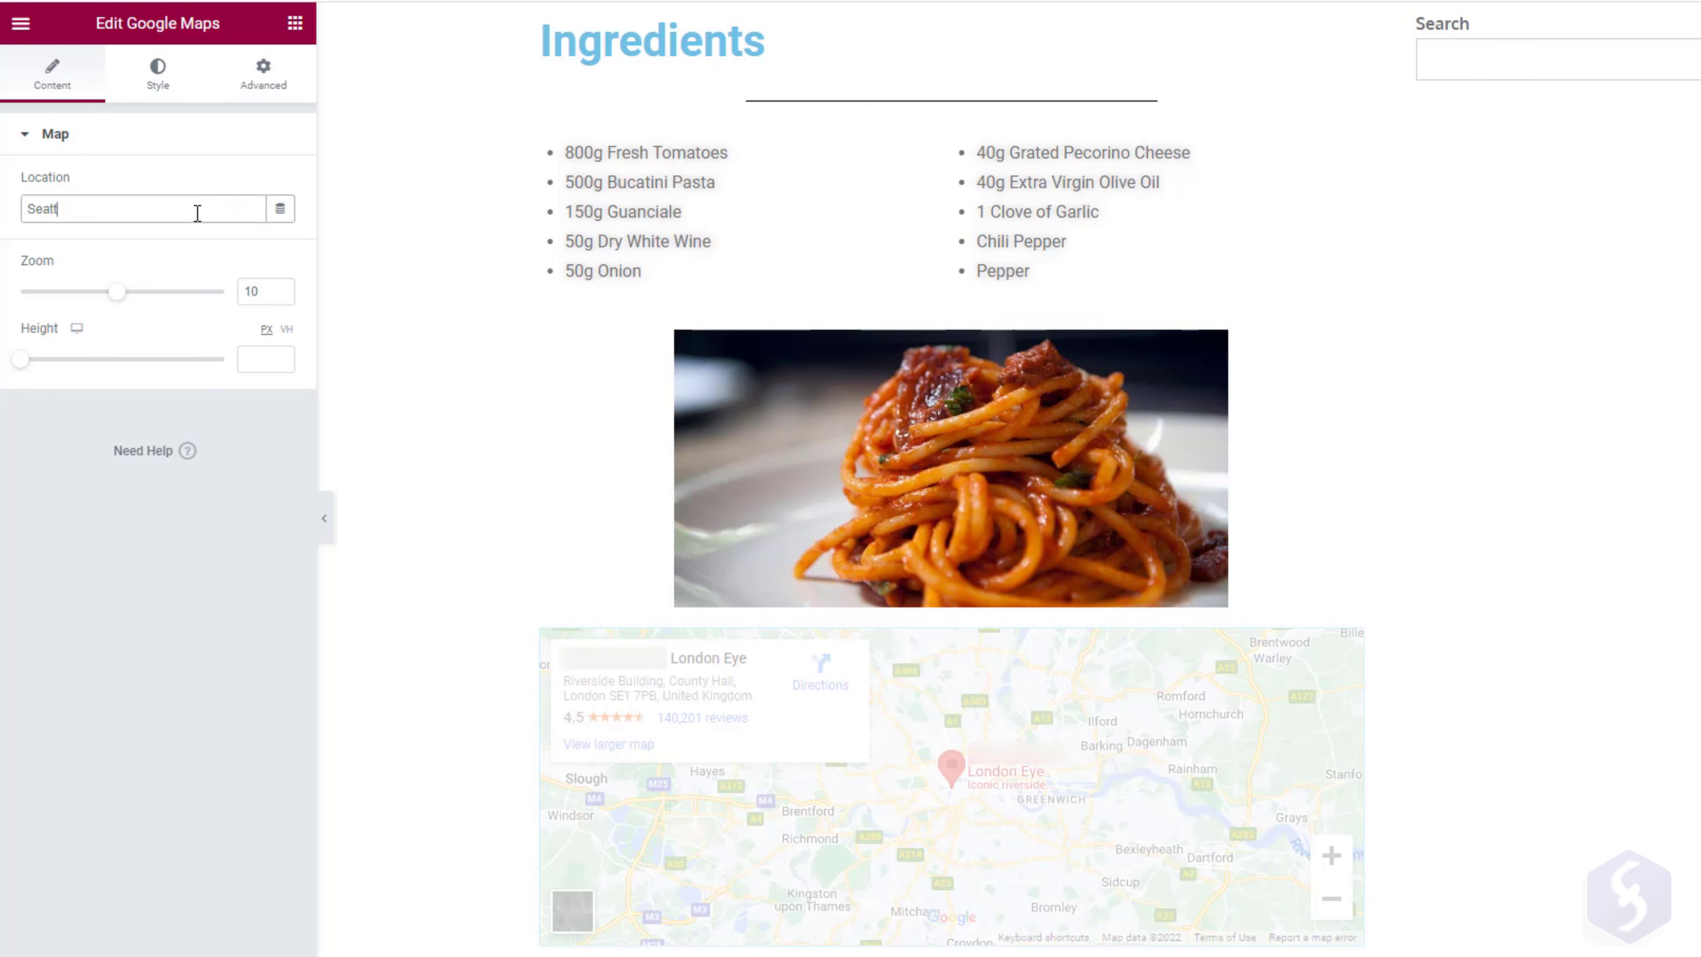
text(le)
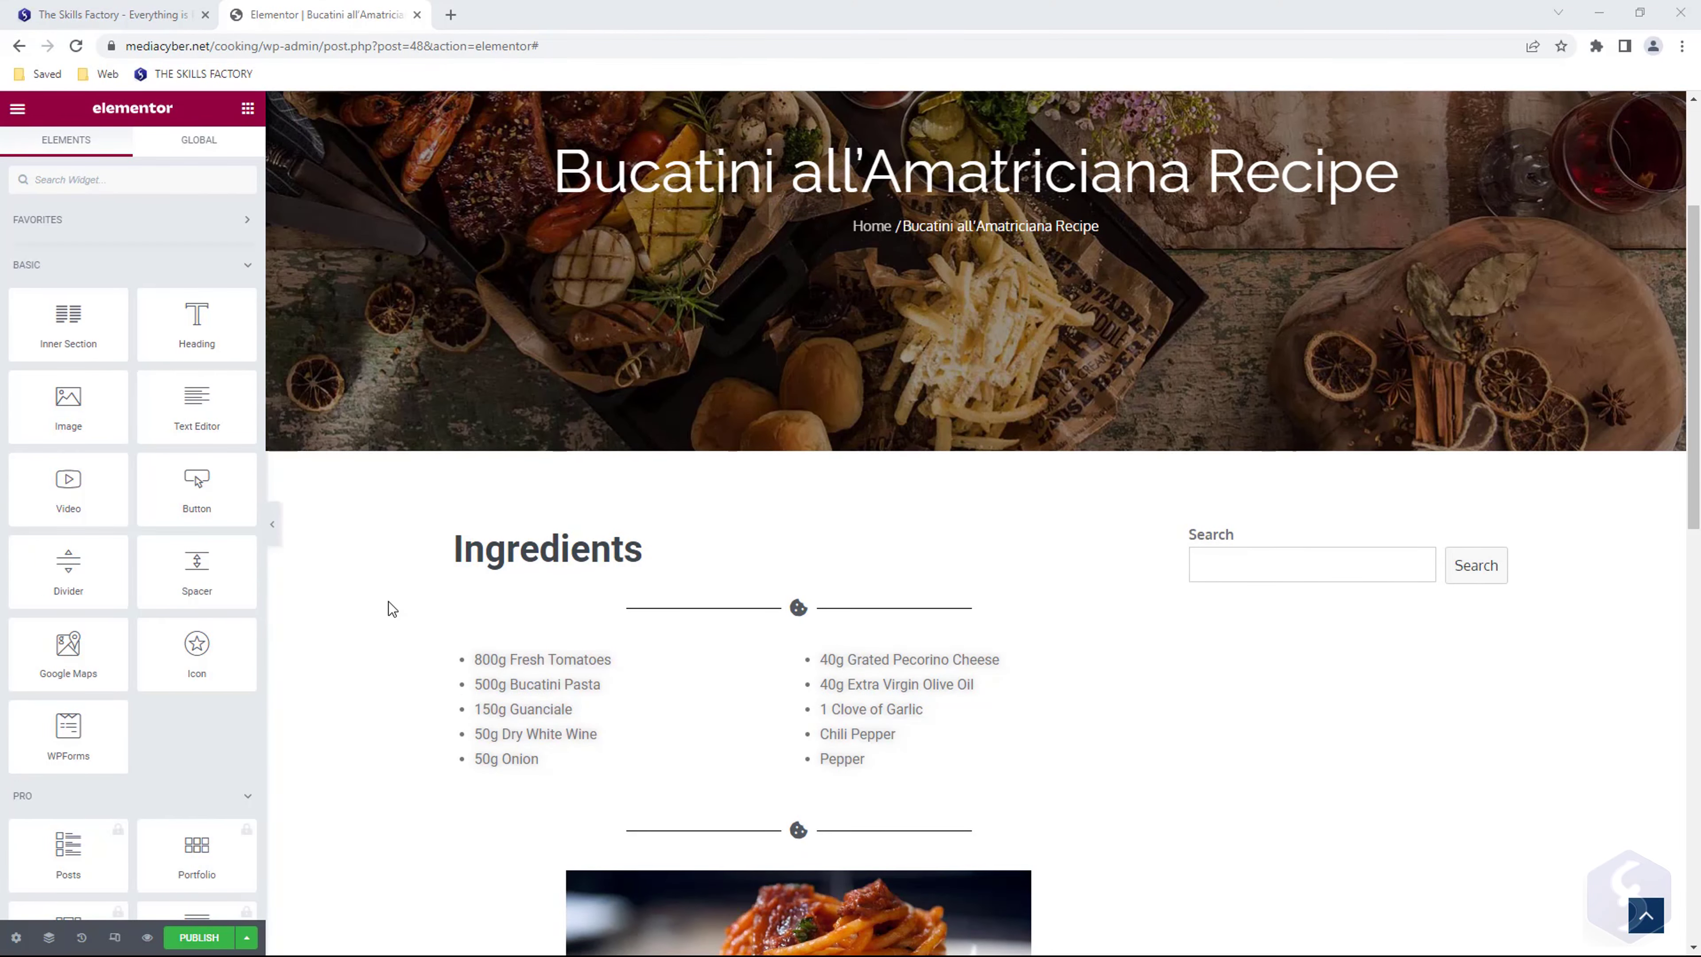
scroll(388, 601, down, 10)
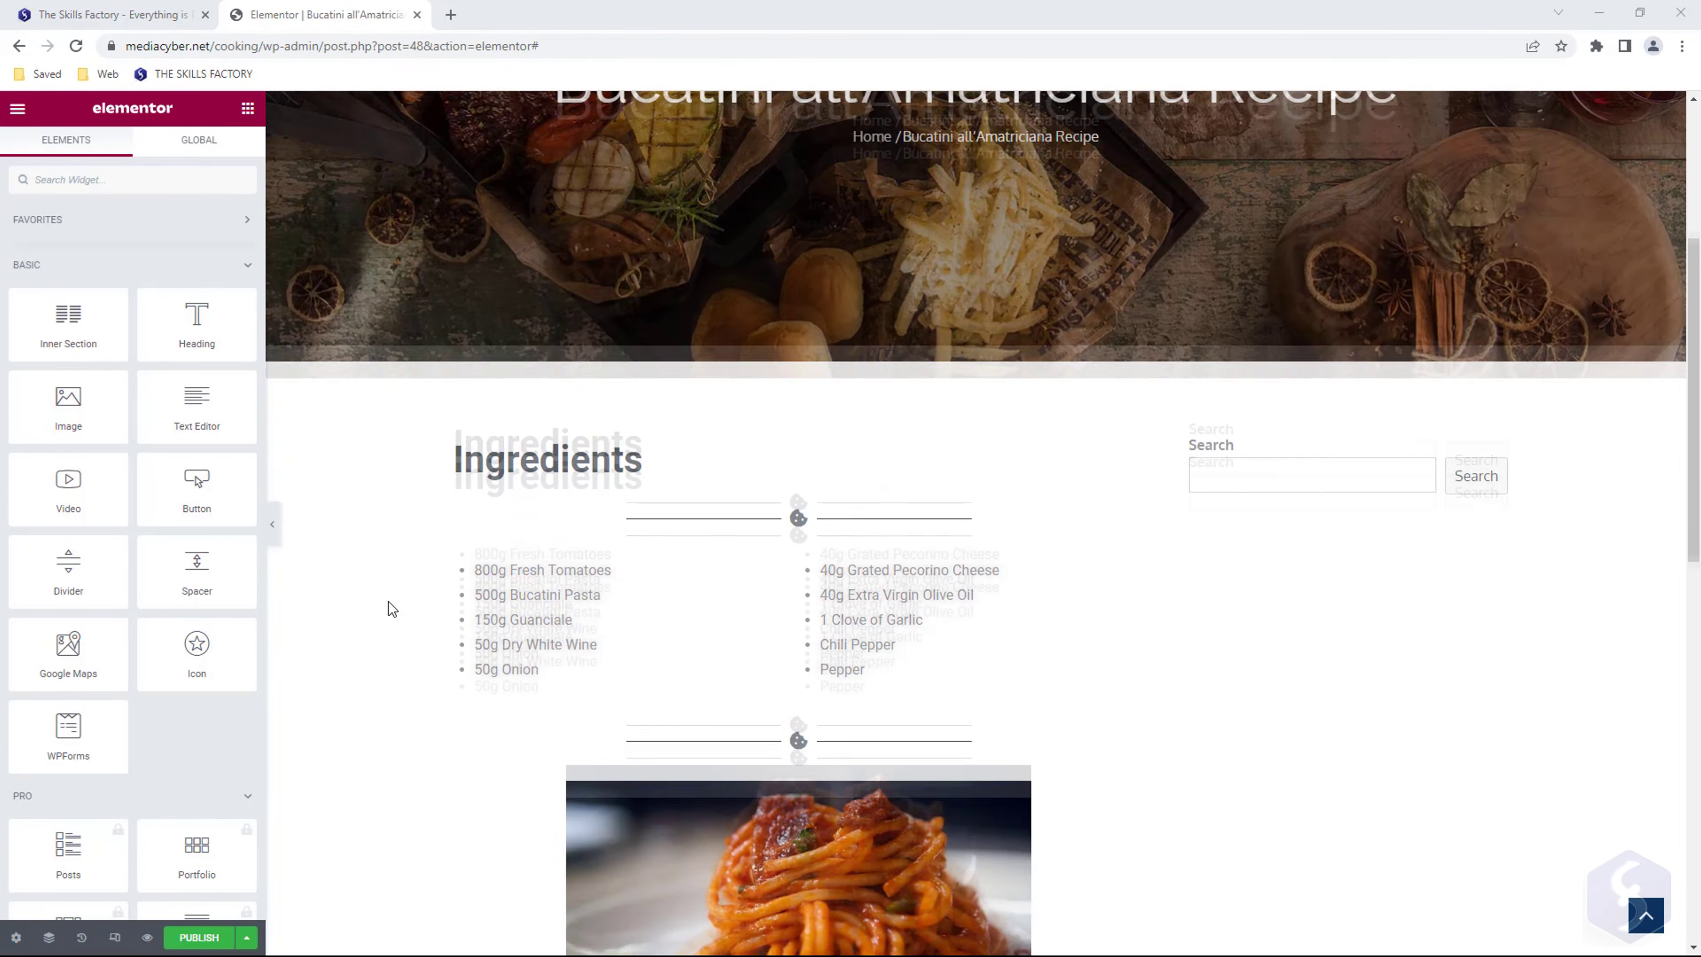
scroll(339, 520, down, 2)
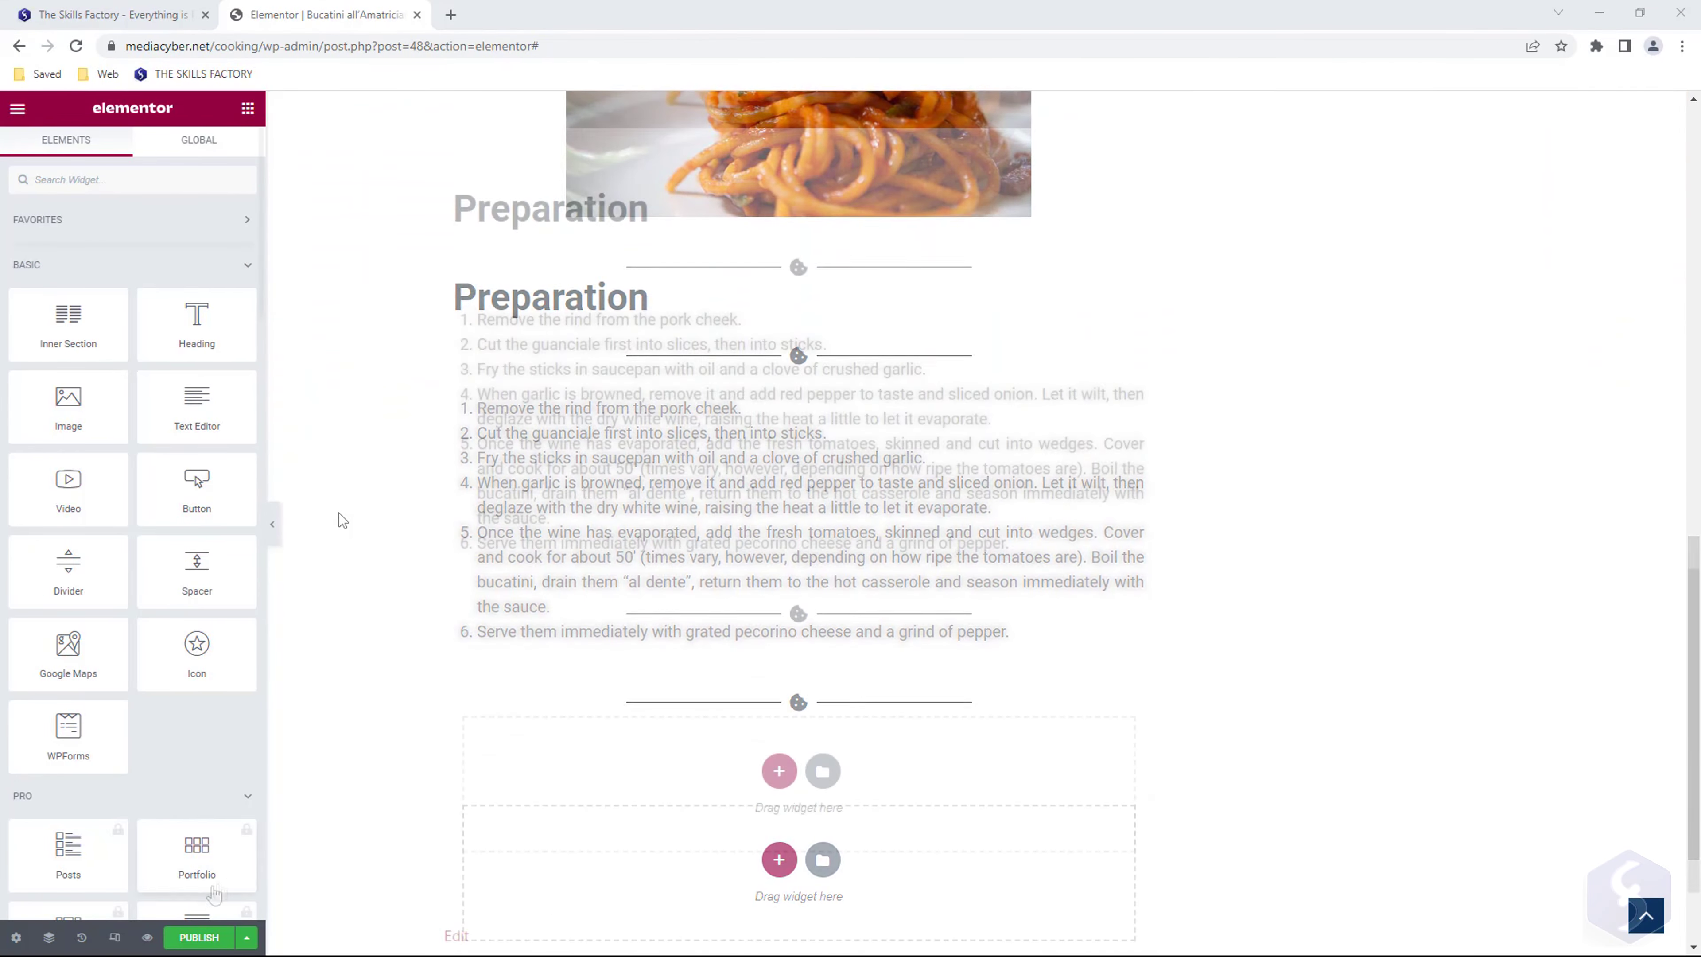
click(150, 937)
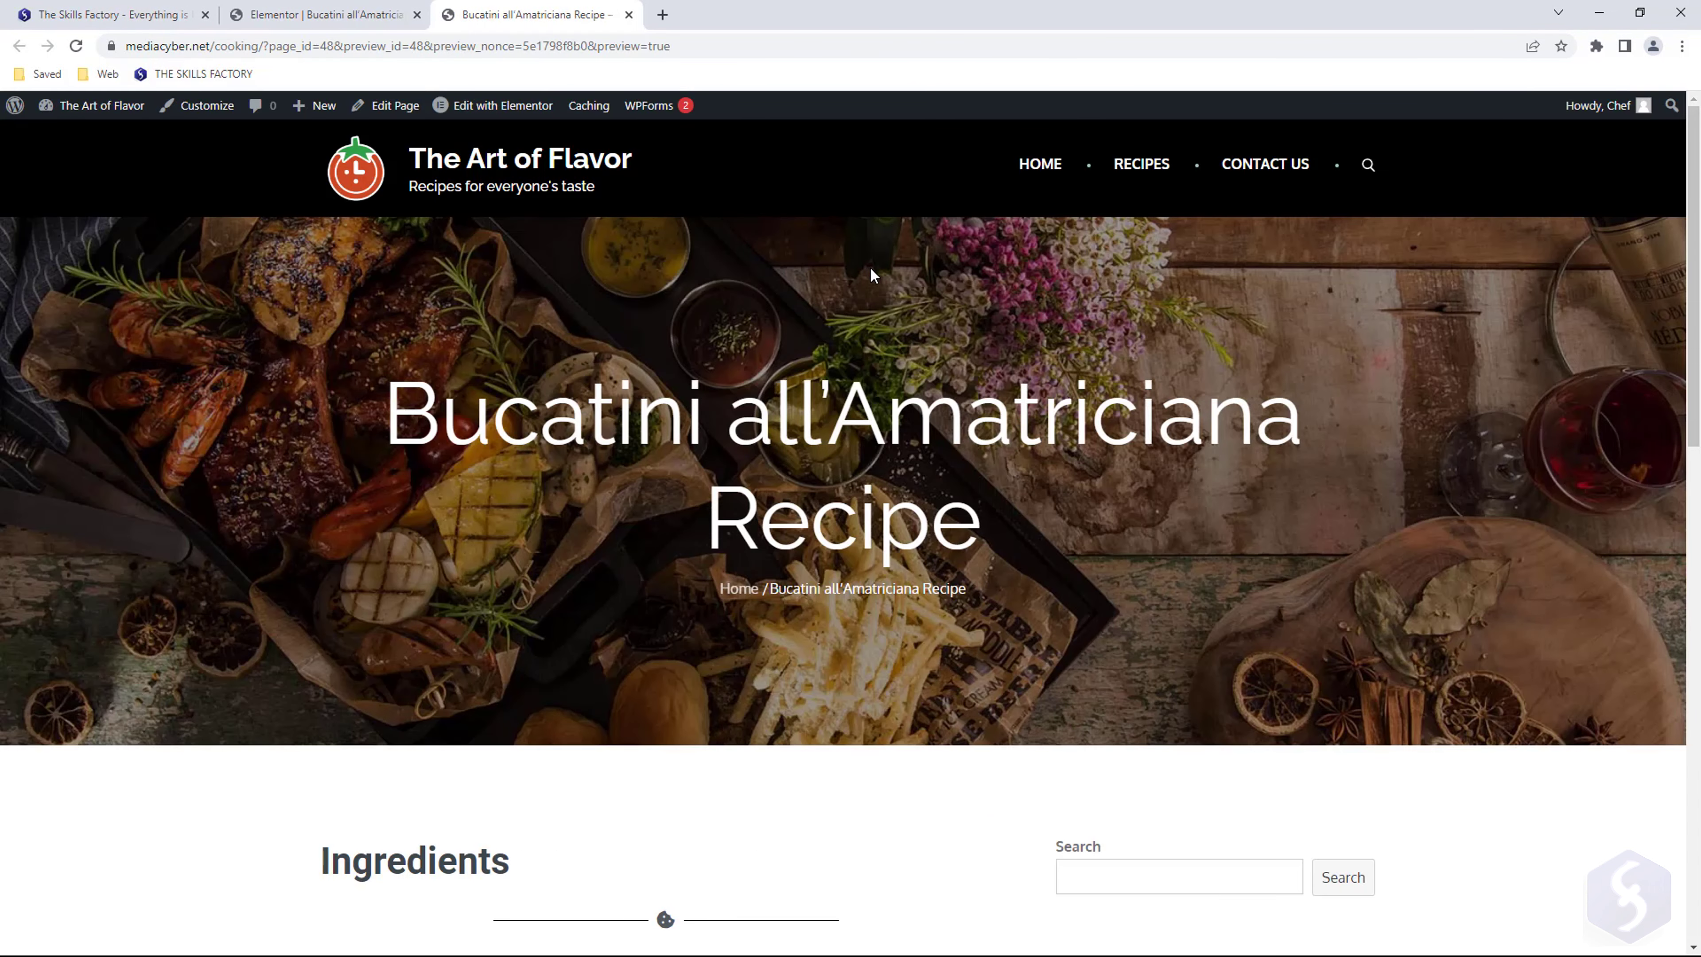
scroll(870, 275, down, 7)
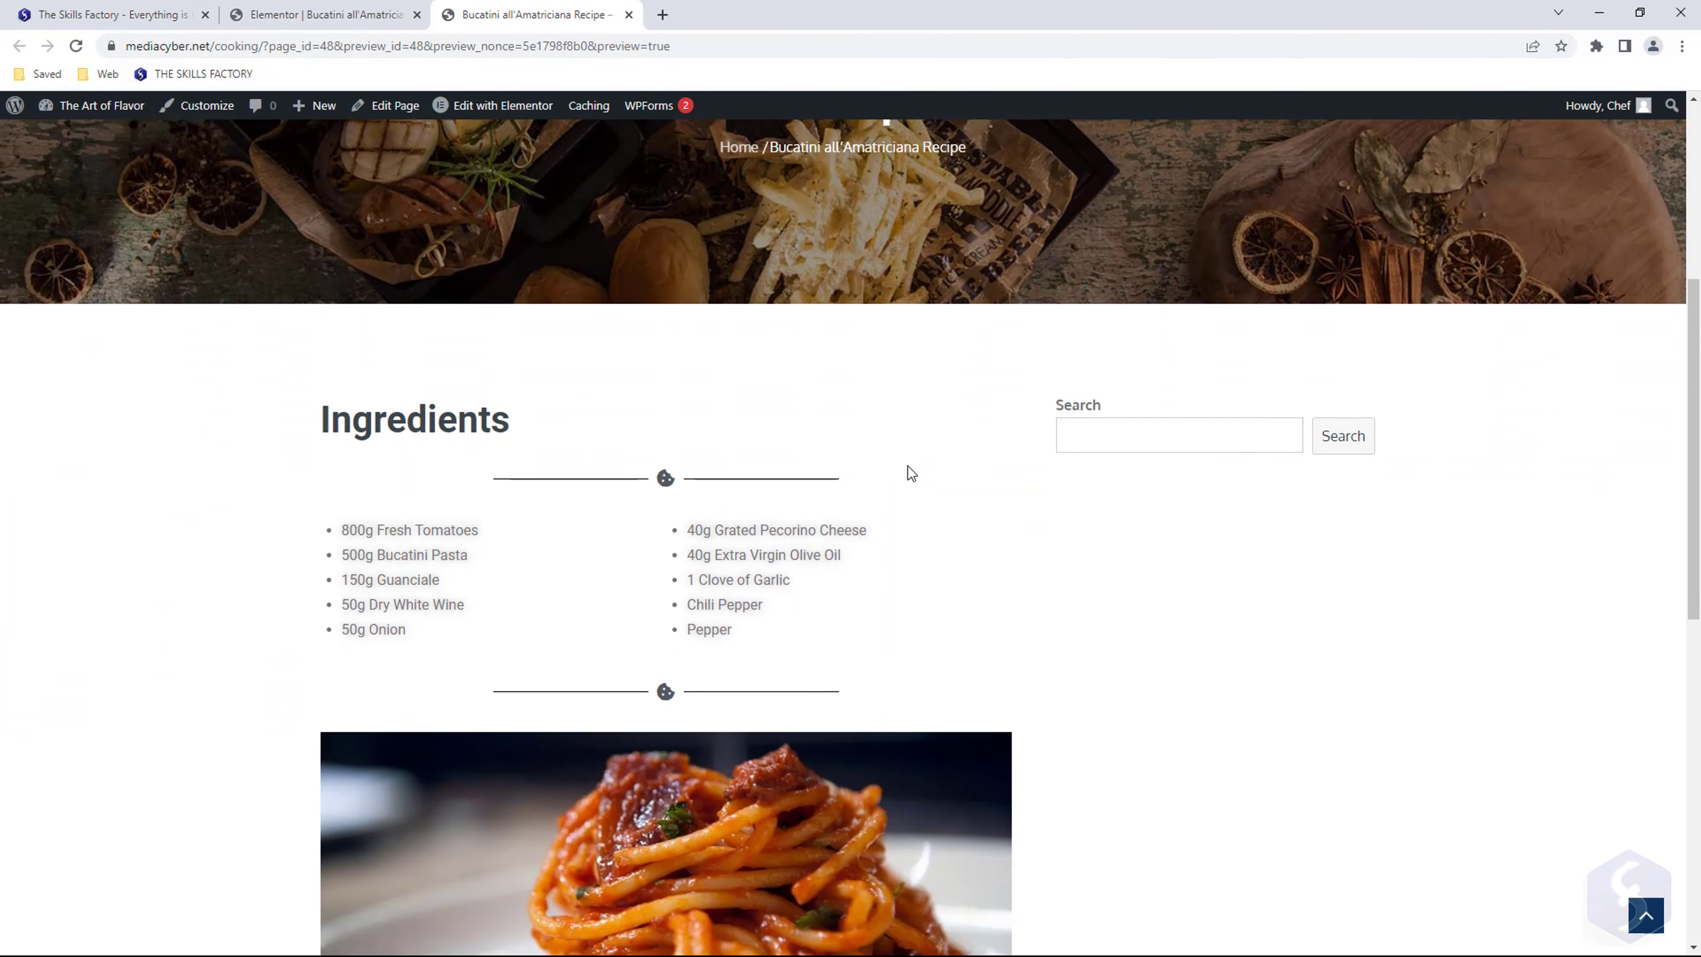
scroll(911, 473, down, 7)
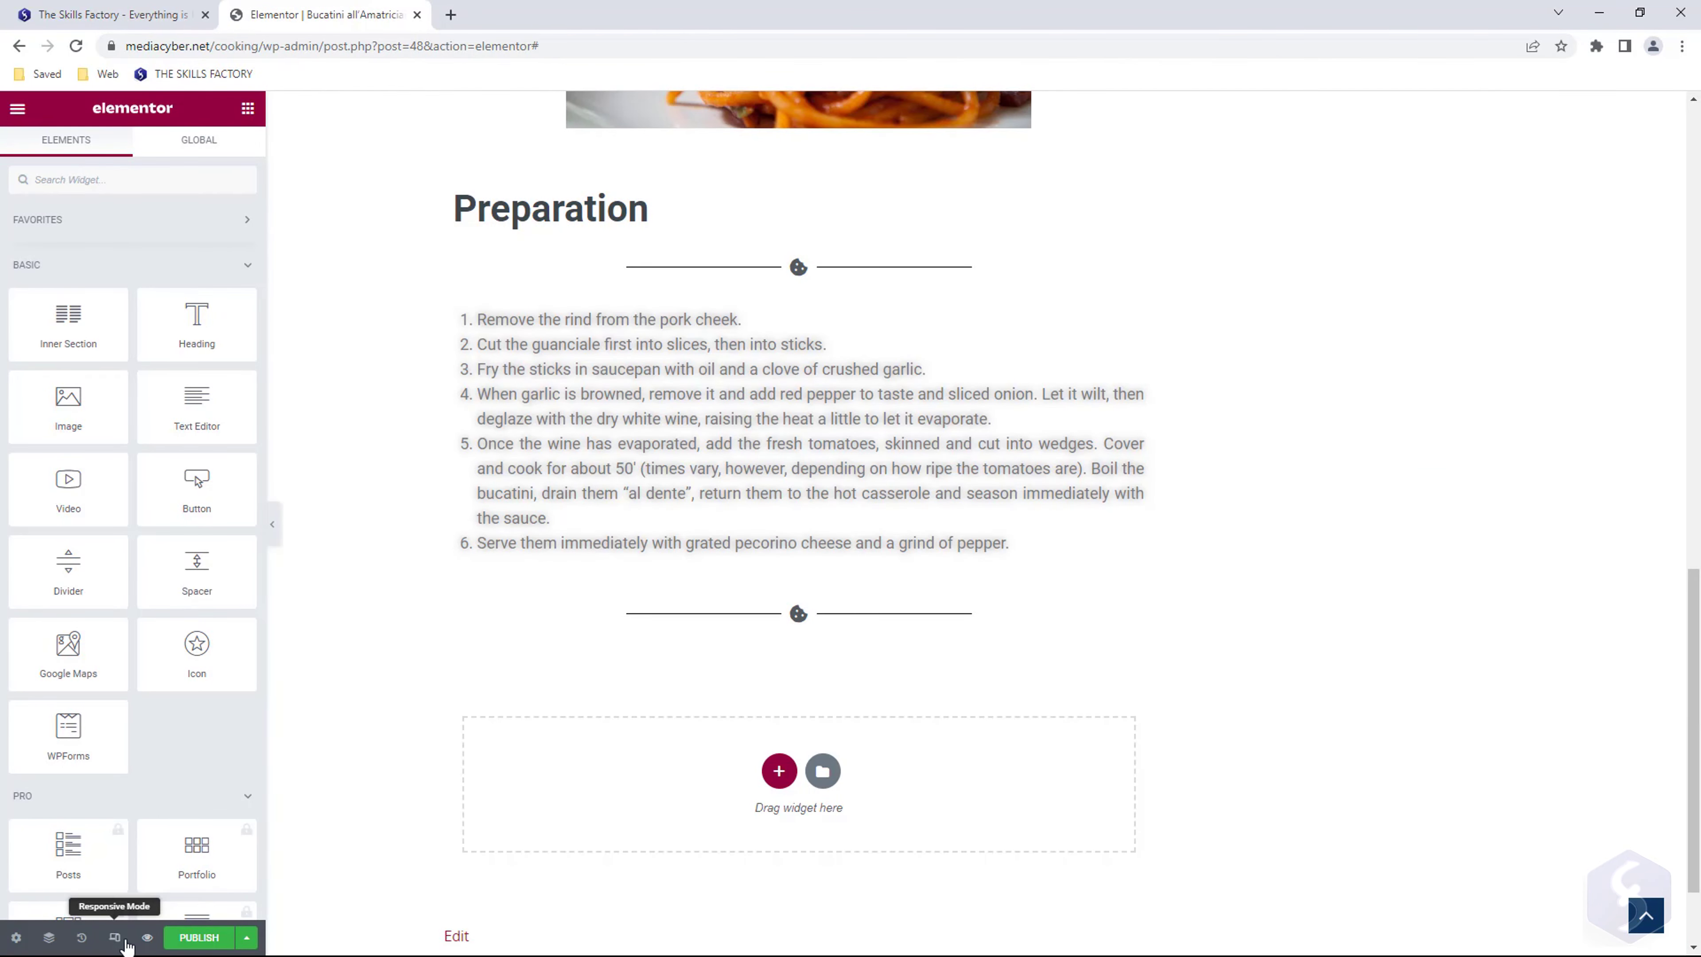
Preview the recipe page at tablet and mobile widths, then return to desktop view.
click(118, 940)
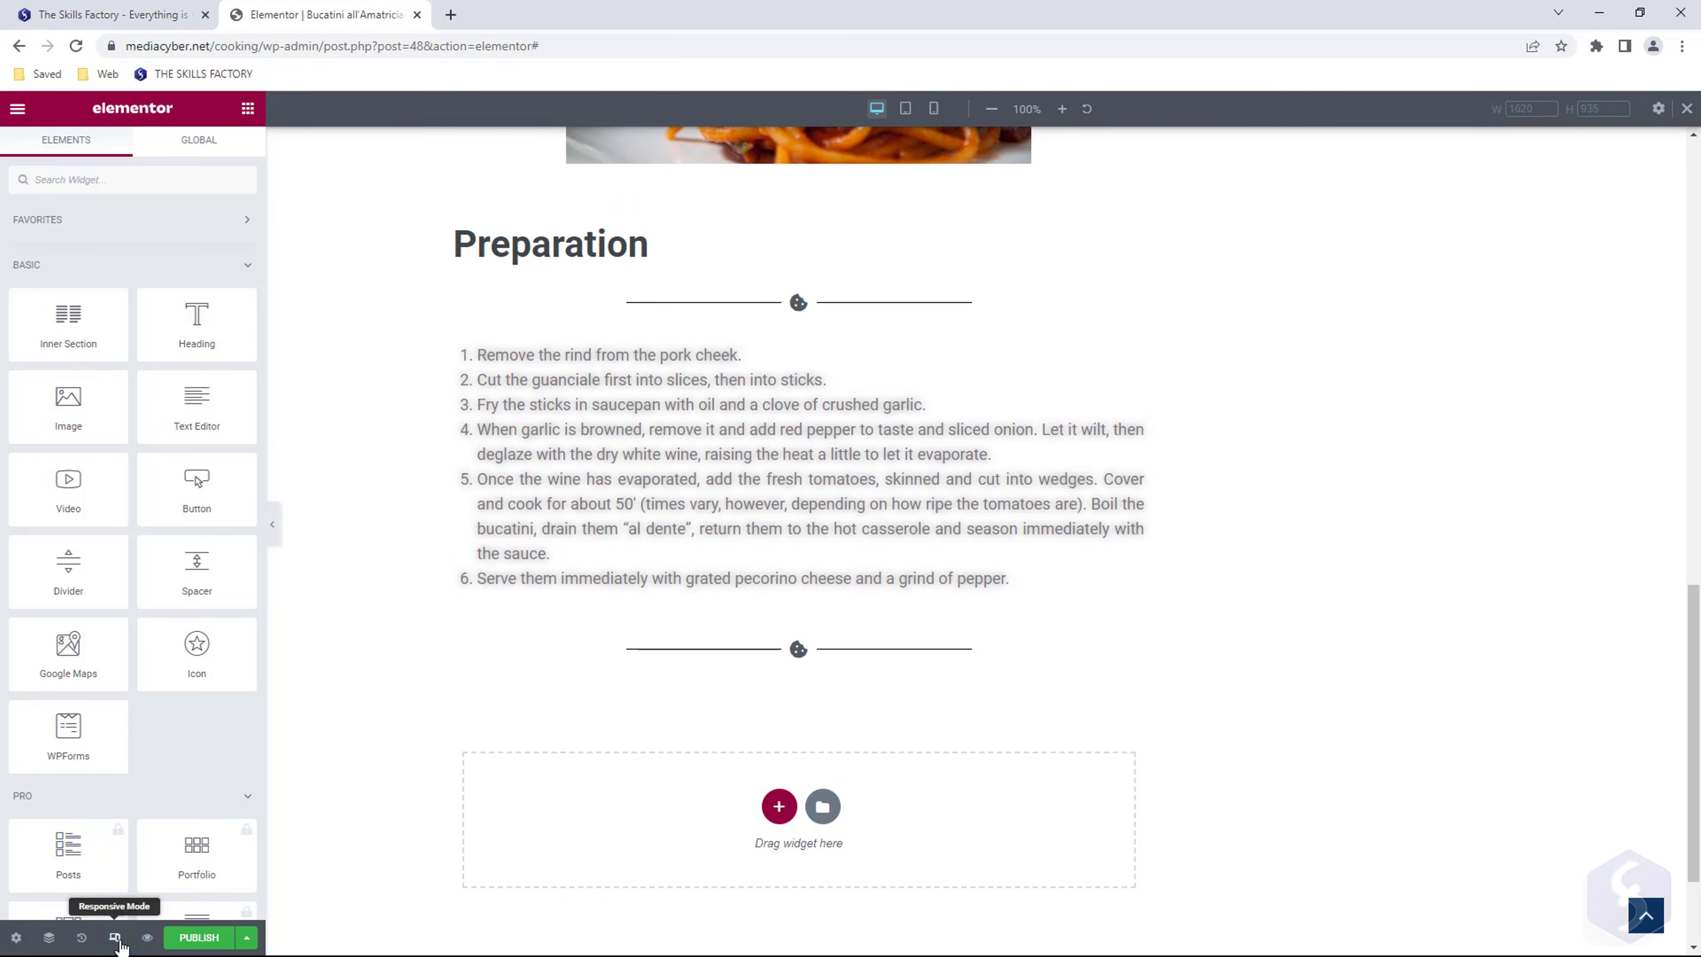
click(907, 109)
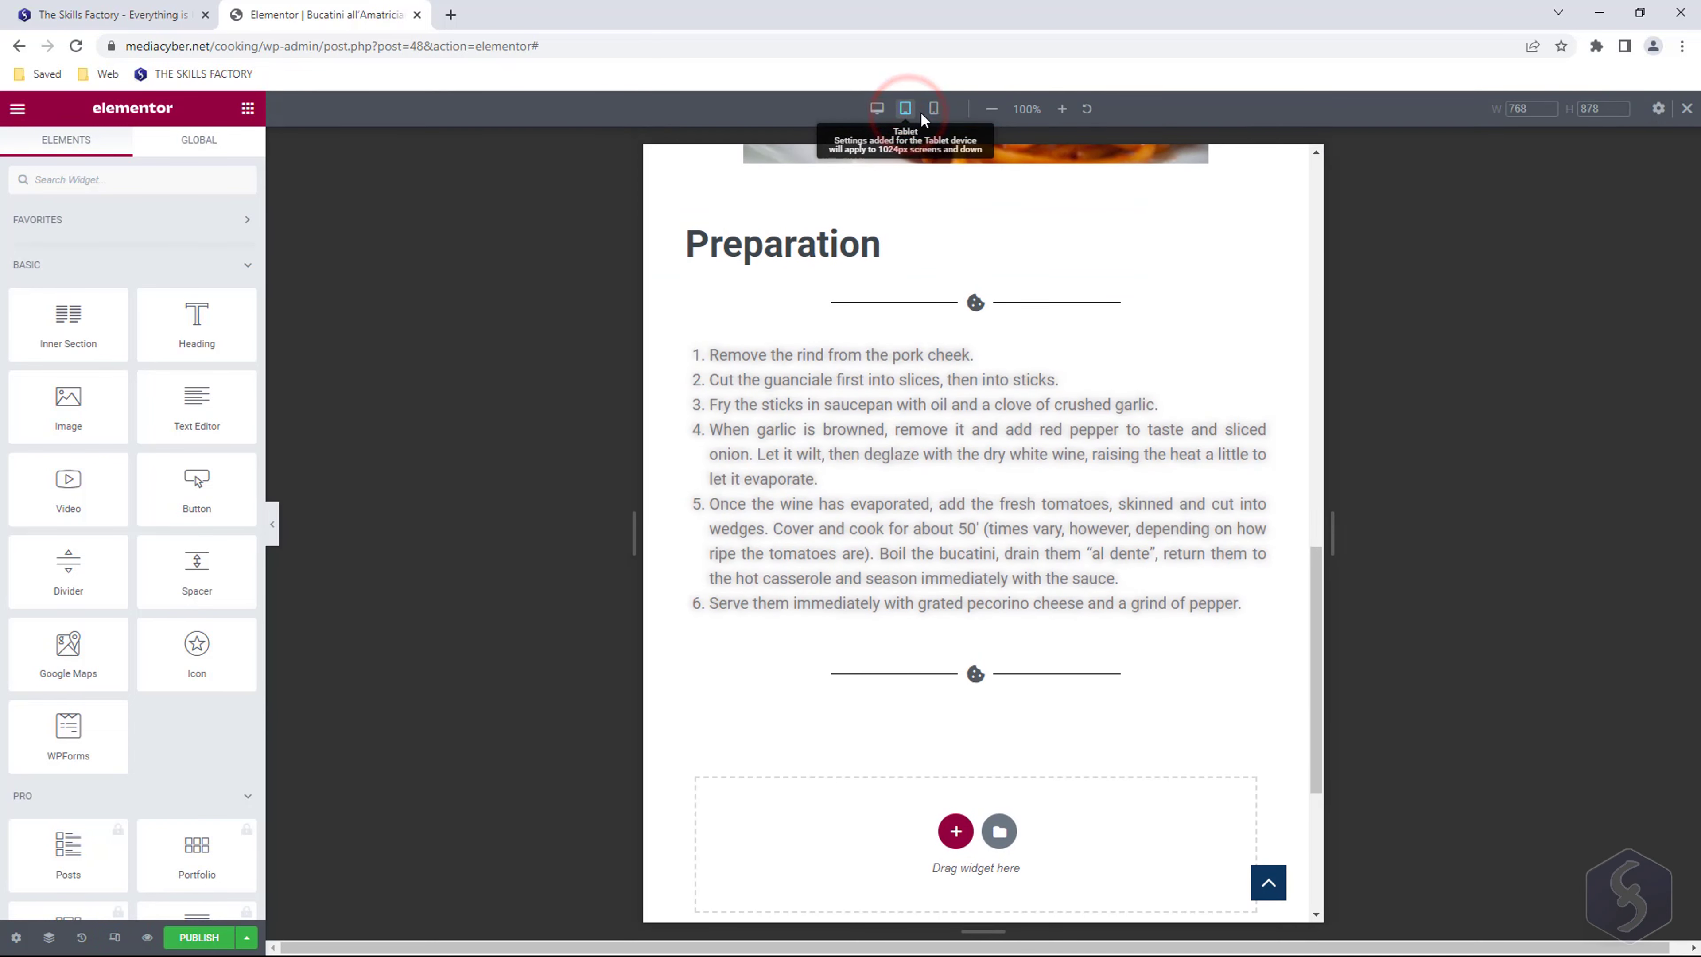
scroll(1018, 446, up, 6)
scroll(1021, 456, up, 8)
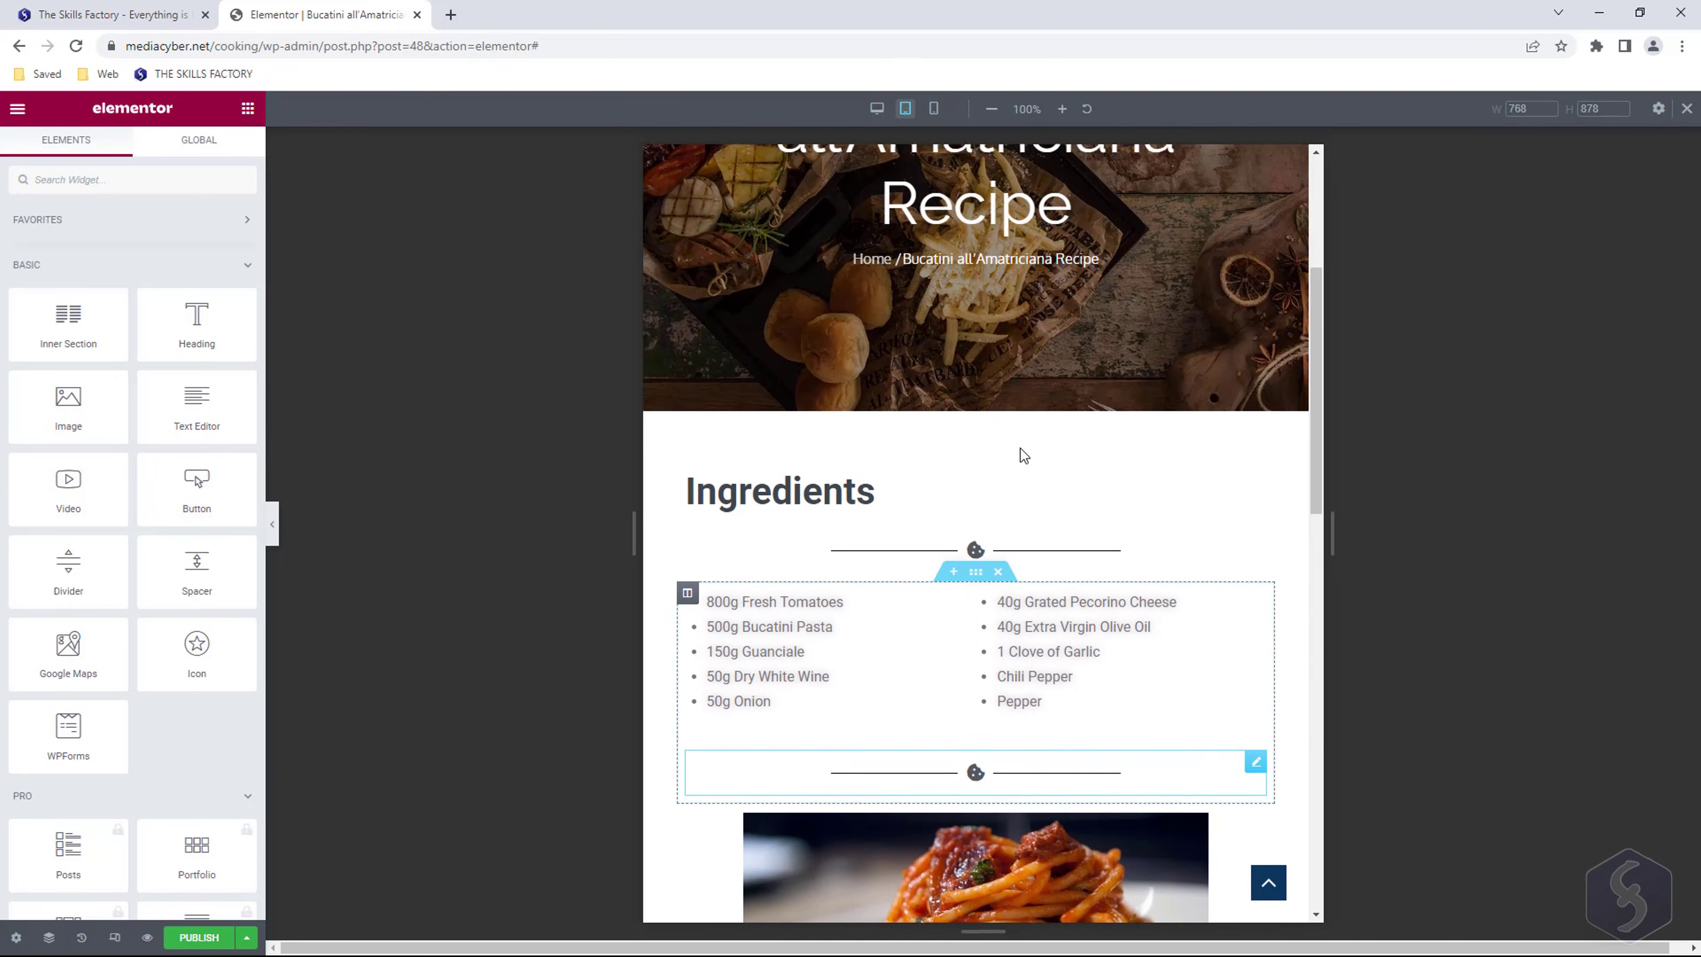
click(935, 109)
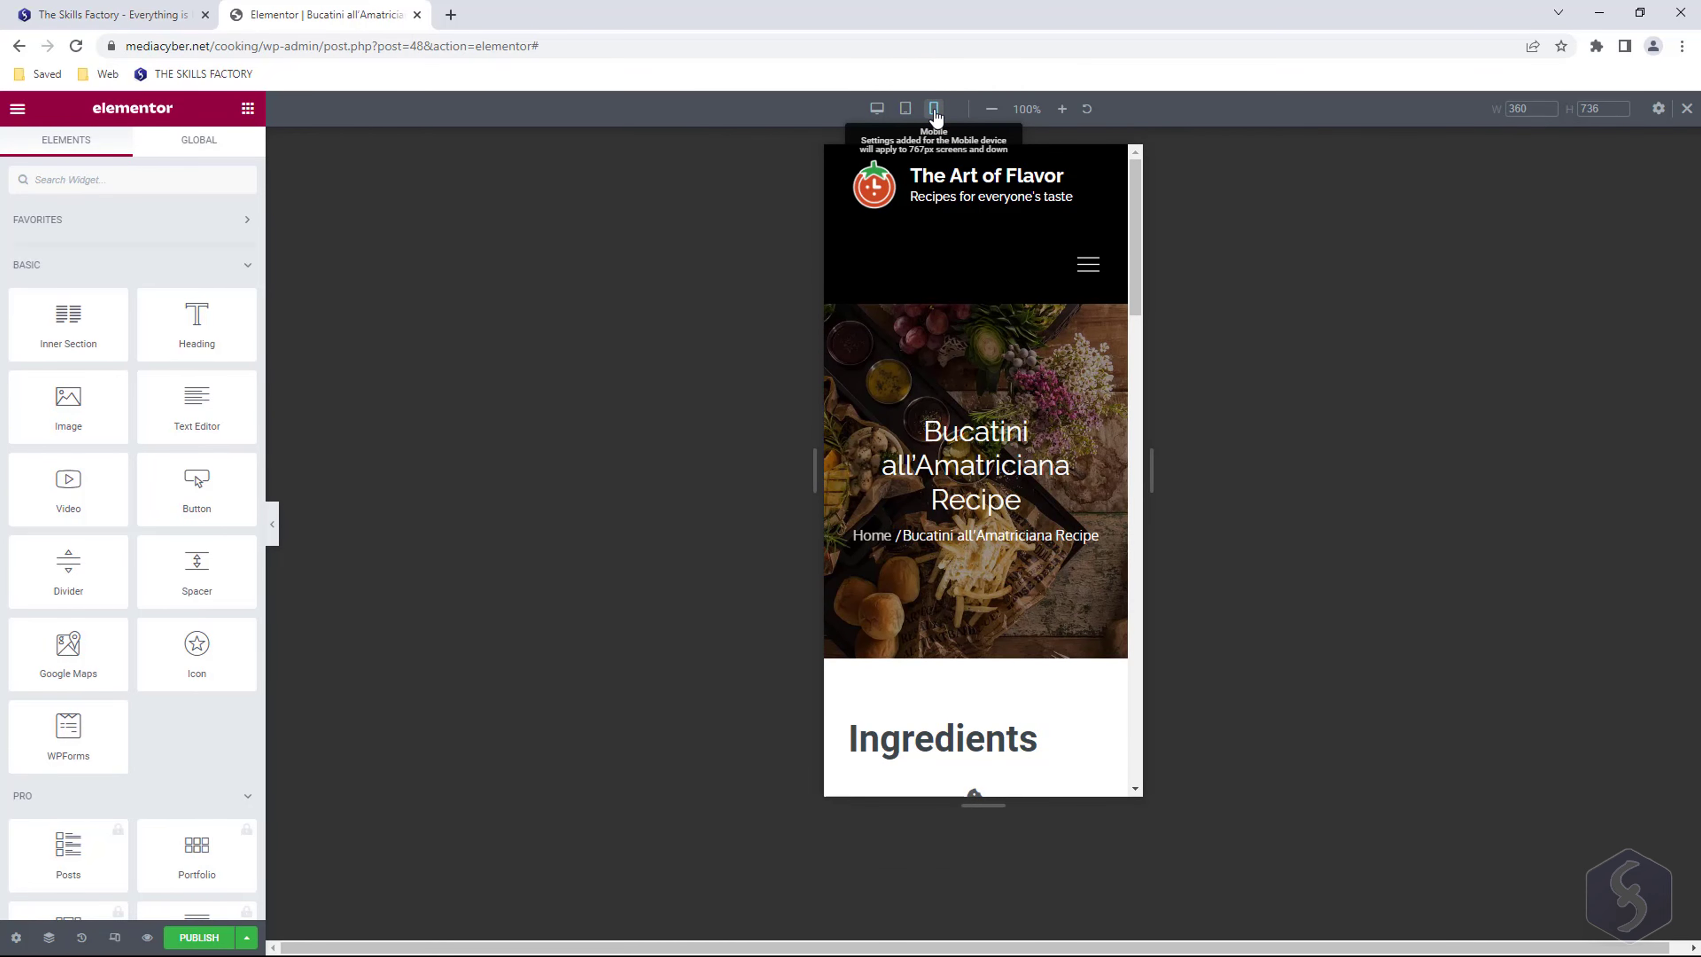
click(115, 937)
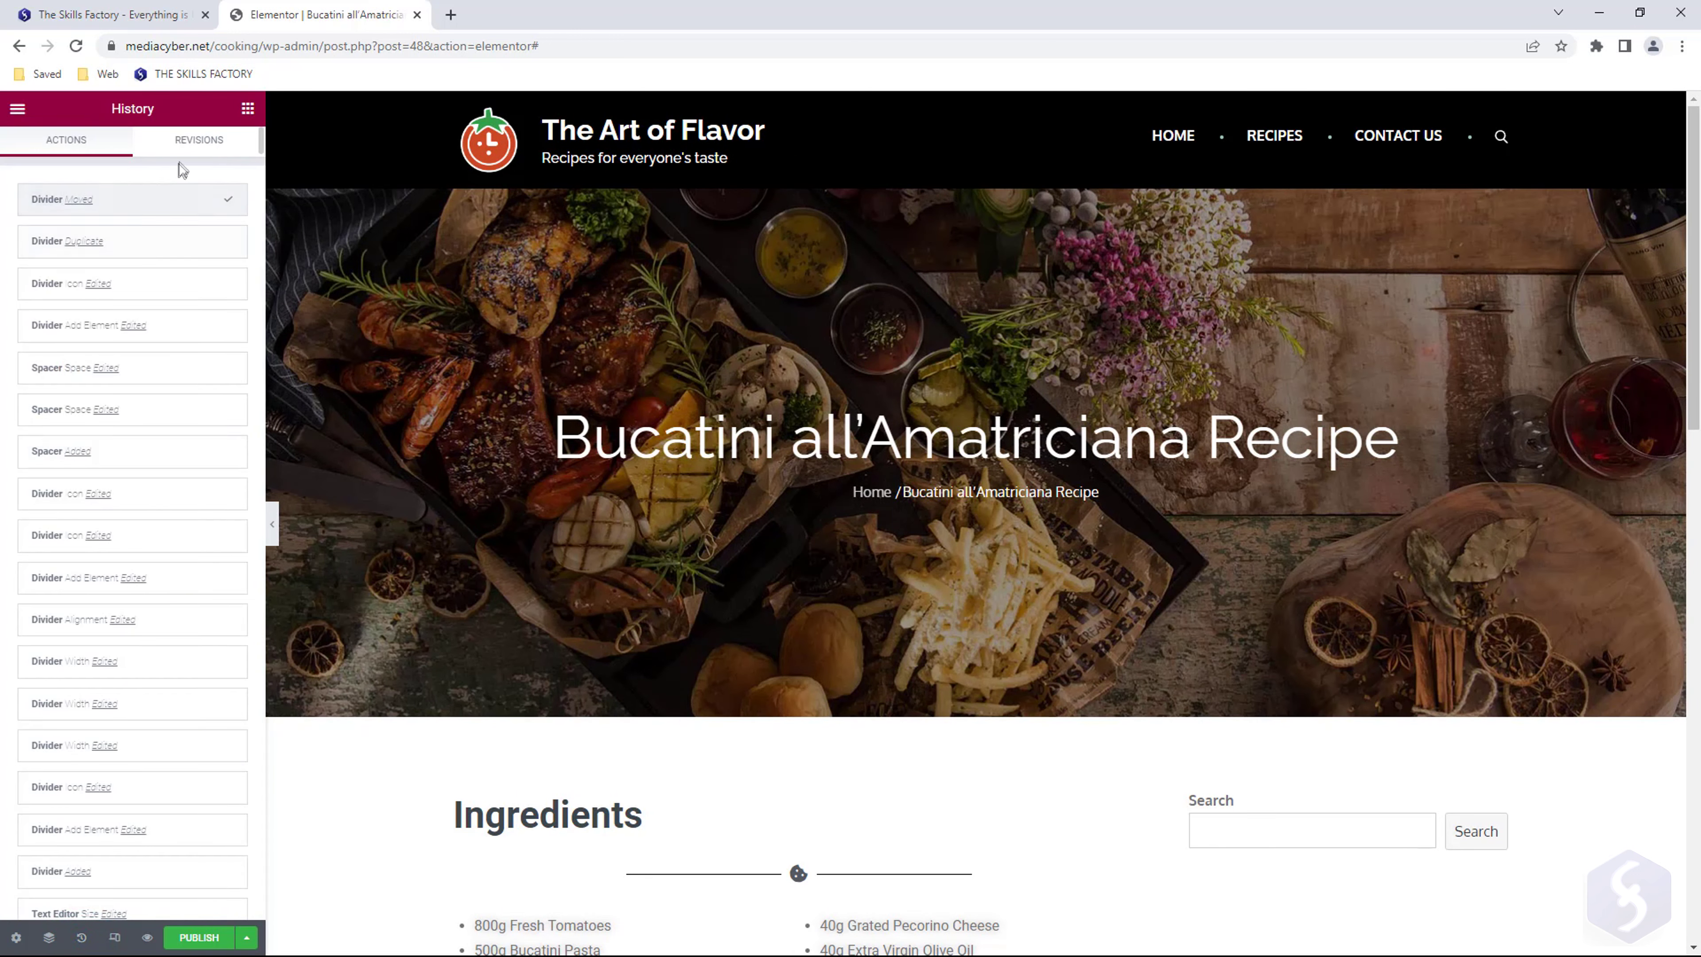
Show the page's saved revisions, then open and close the structure Navigator.
click(188, 149)
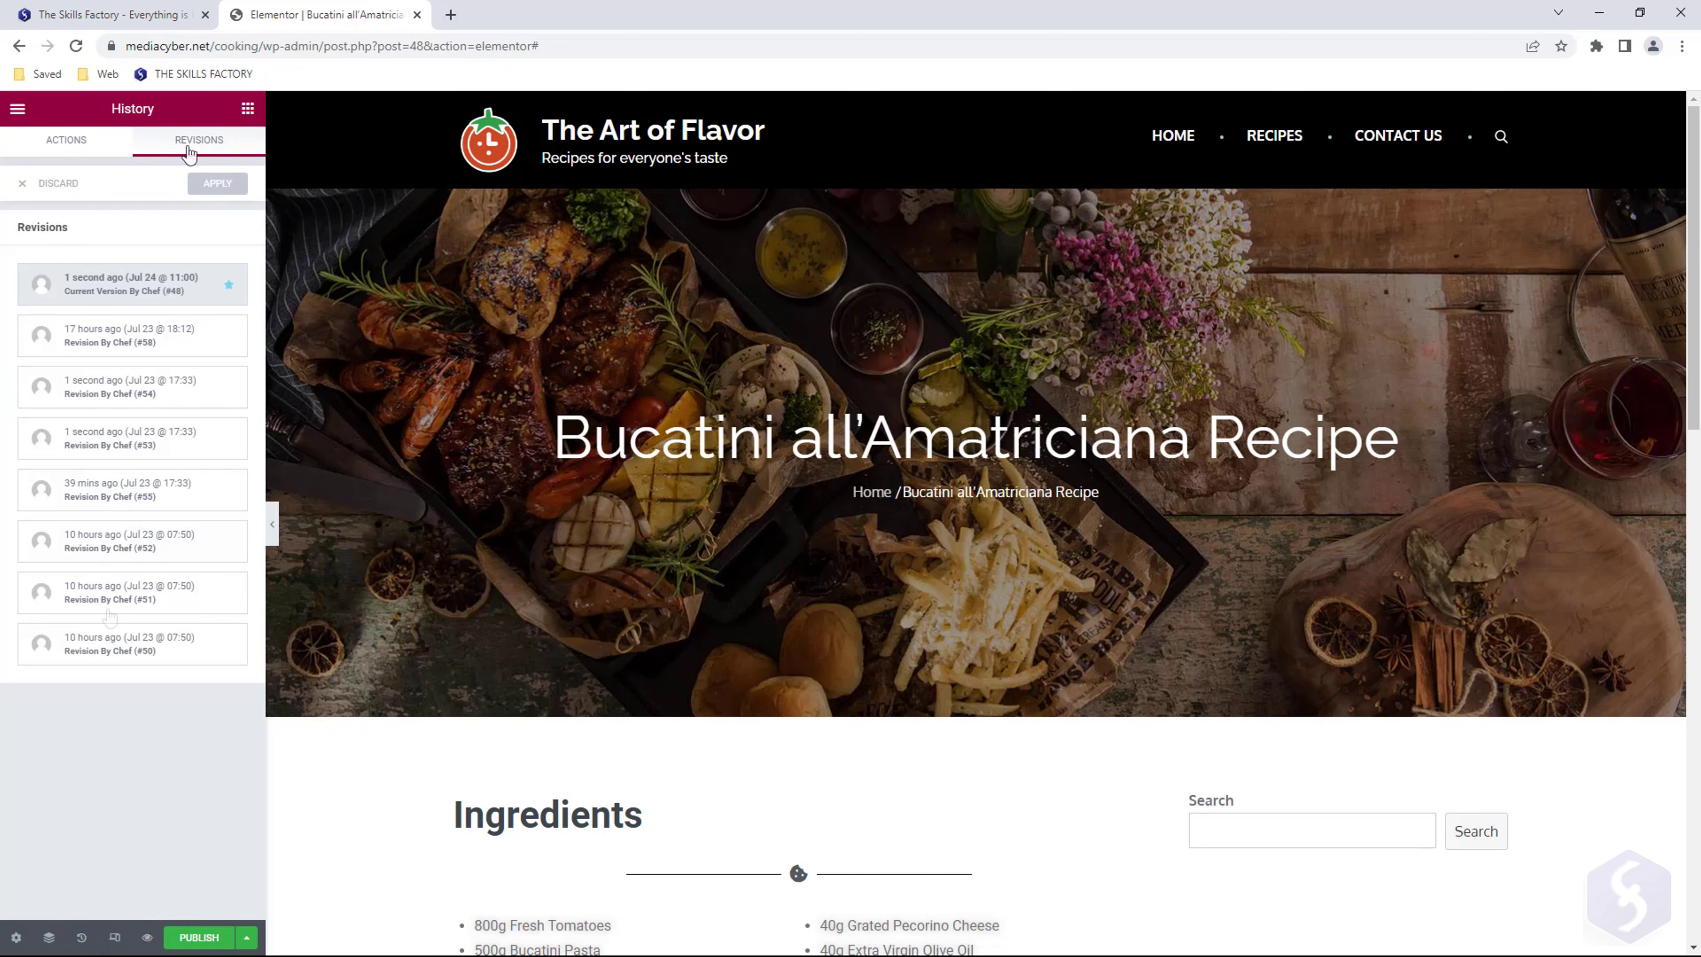
click(48, 939)
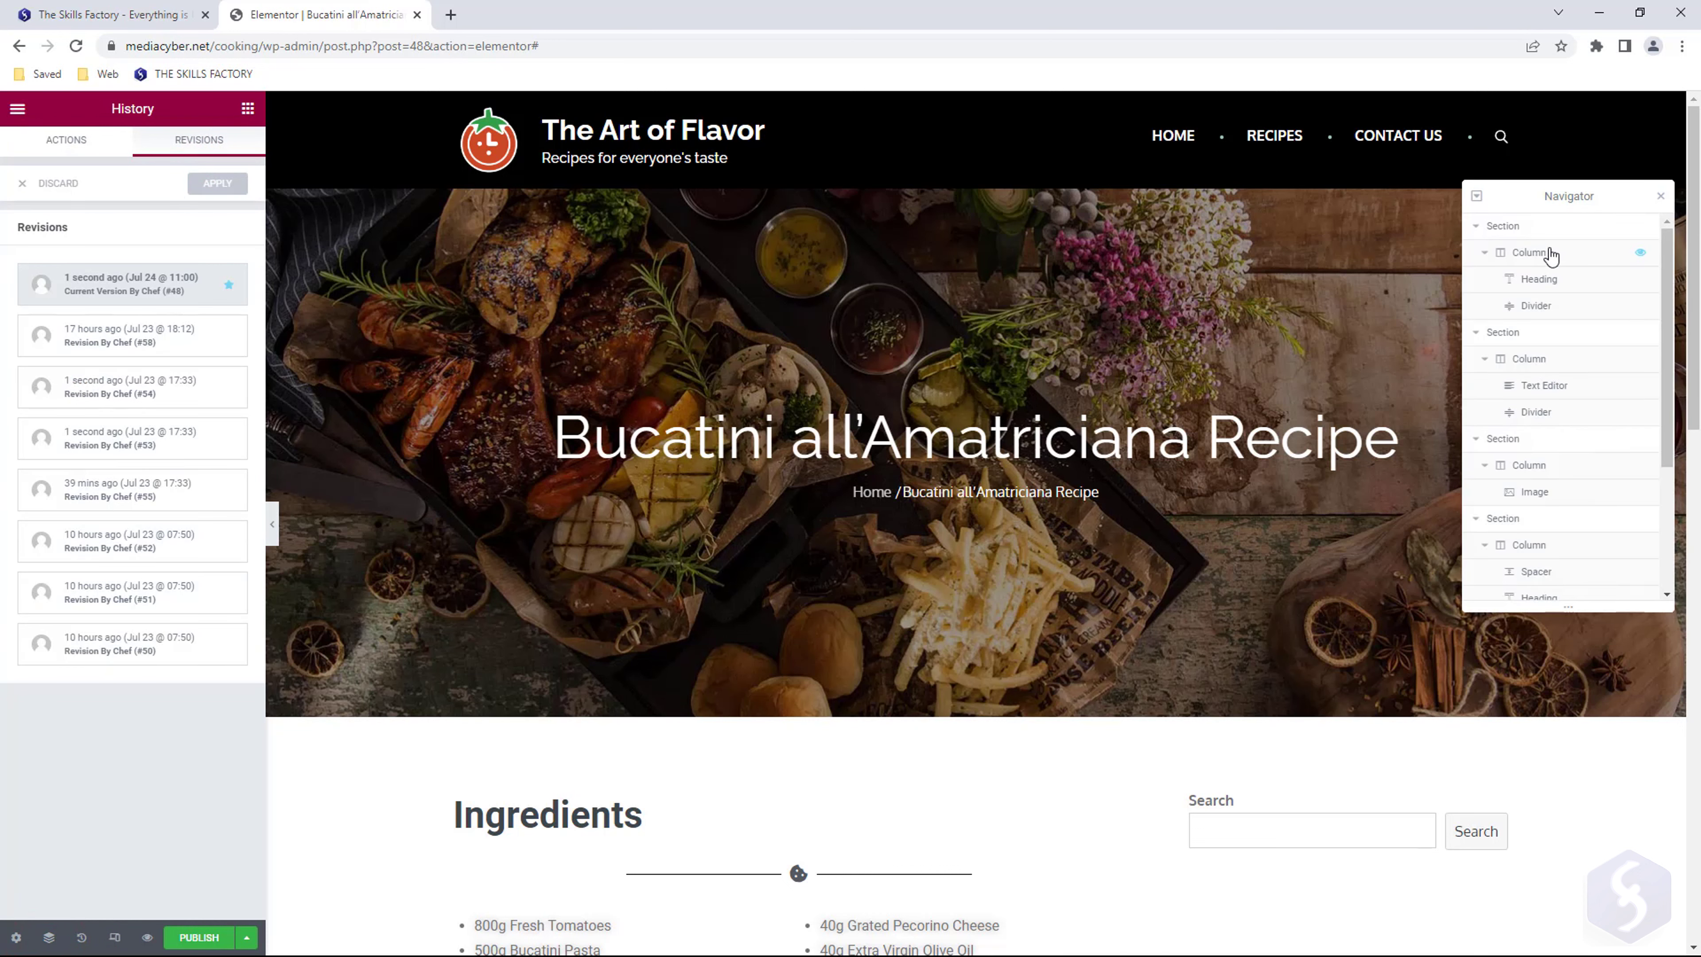
drag(1661, 248, 1648, 405)
click(1664, 197)
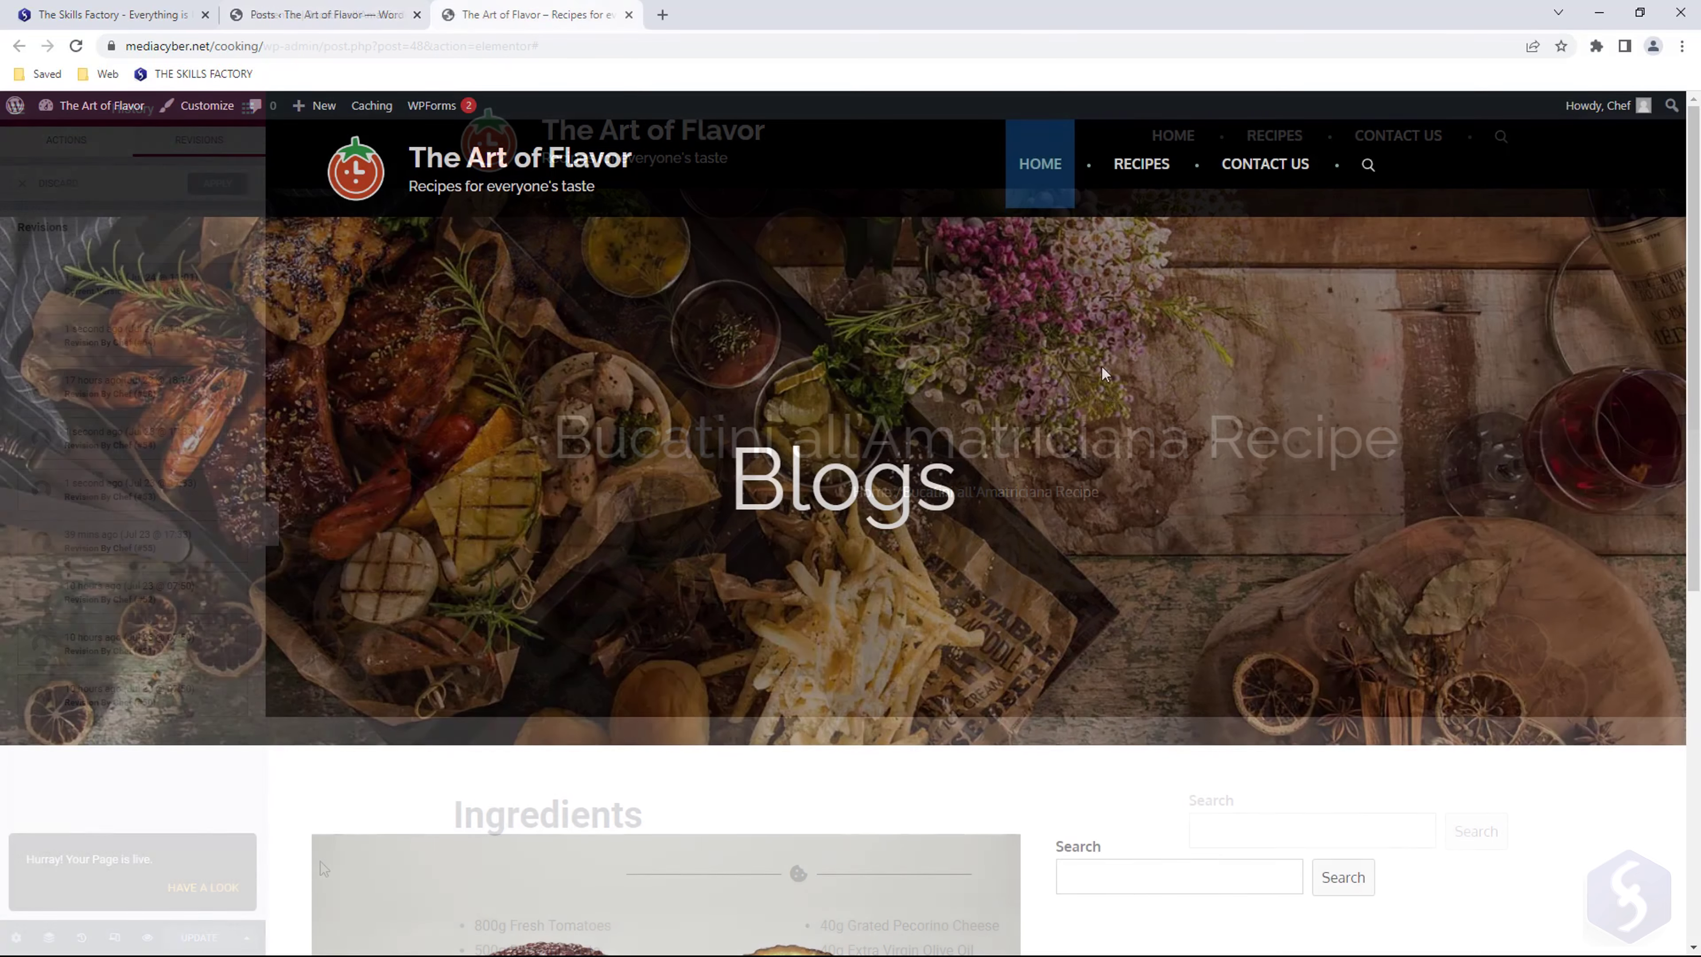
Open the Avocado post from the Posts list and launch it in Elementor.
scroll(1107, 447, down, 5)
scroll(1072, 482, down, 2)
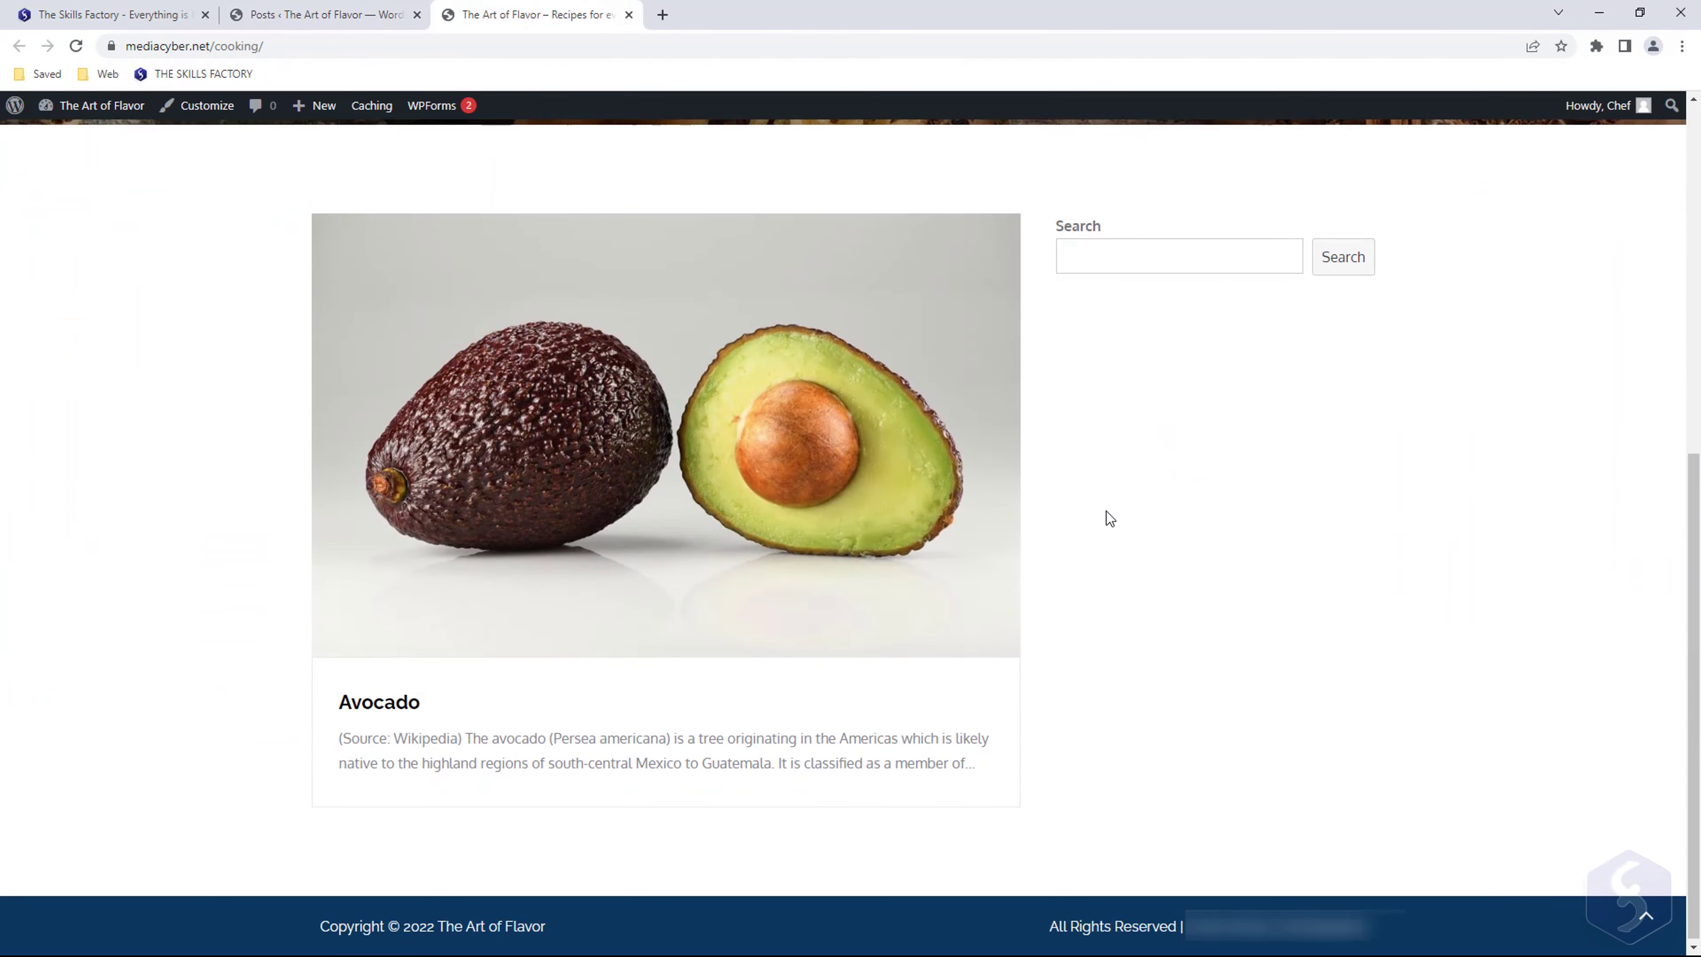
click(456, 705)
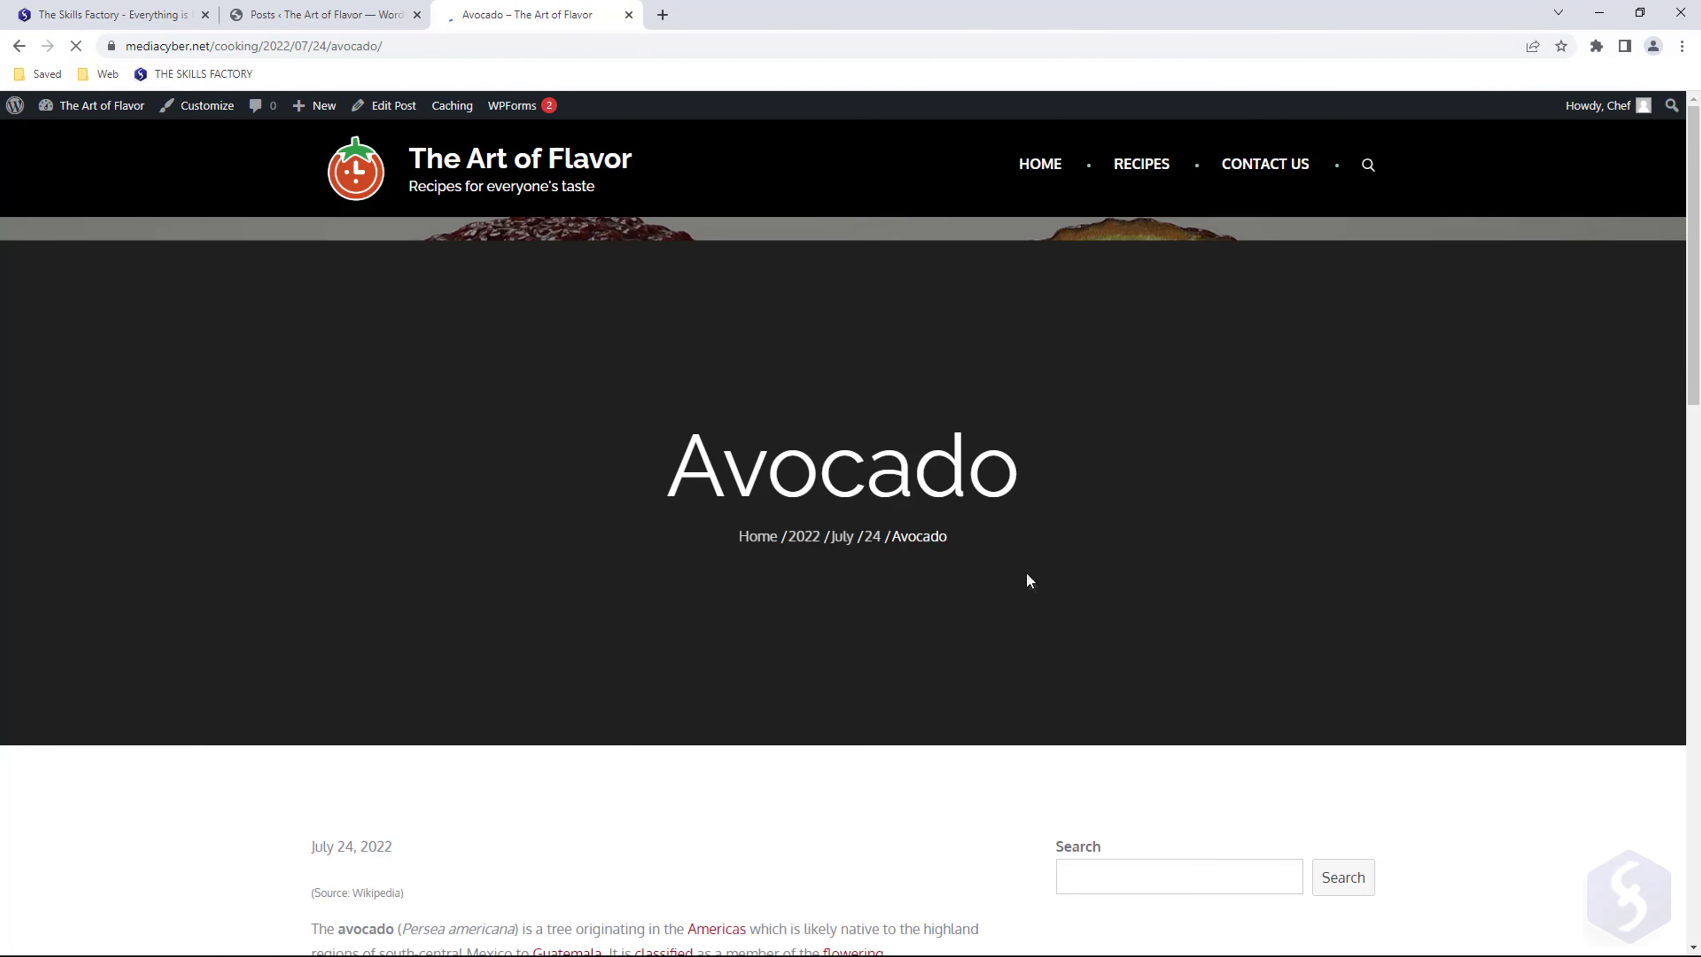
scroll(1082, 470, down, 3)
key(ctrl+w)
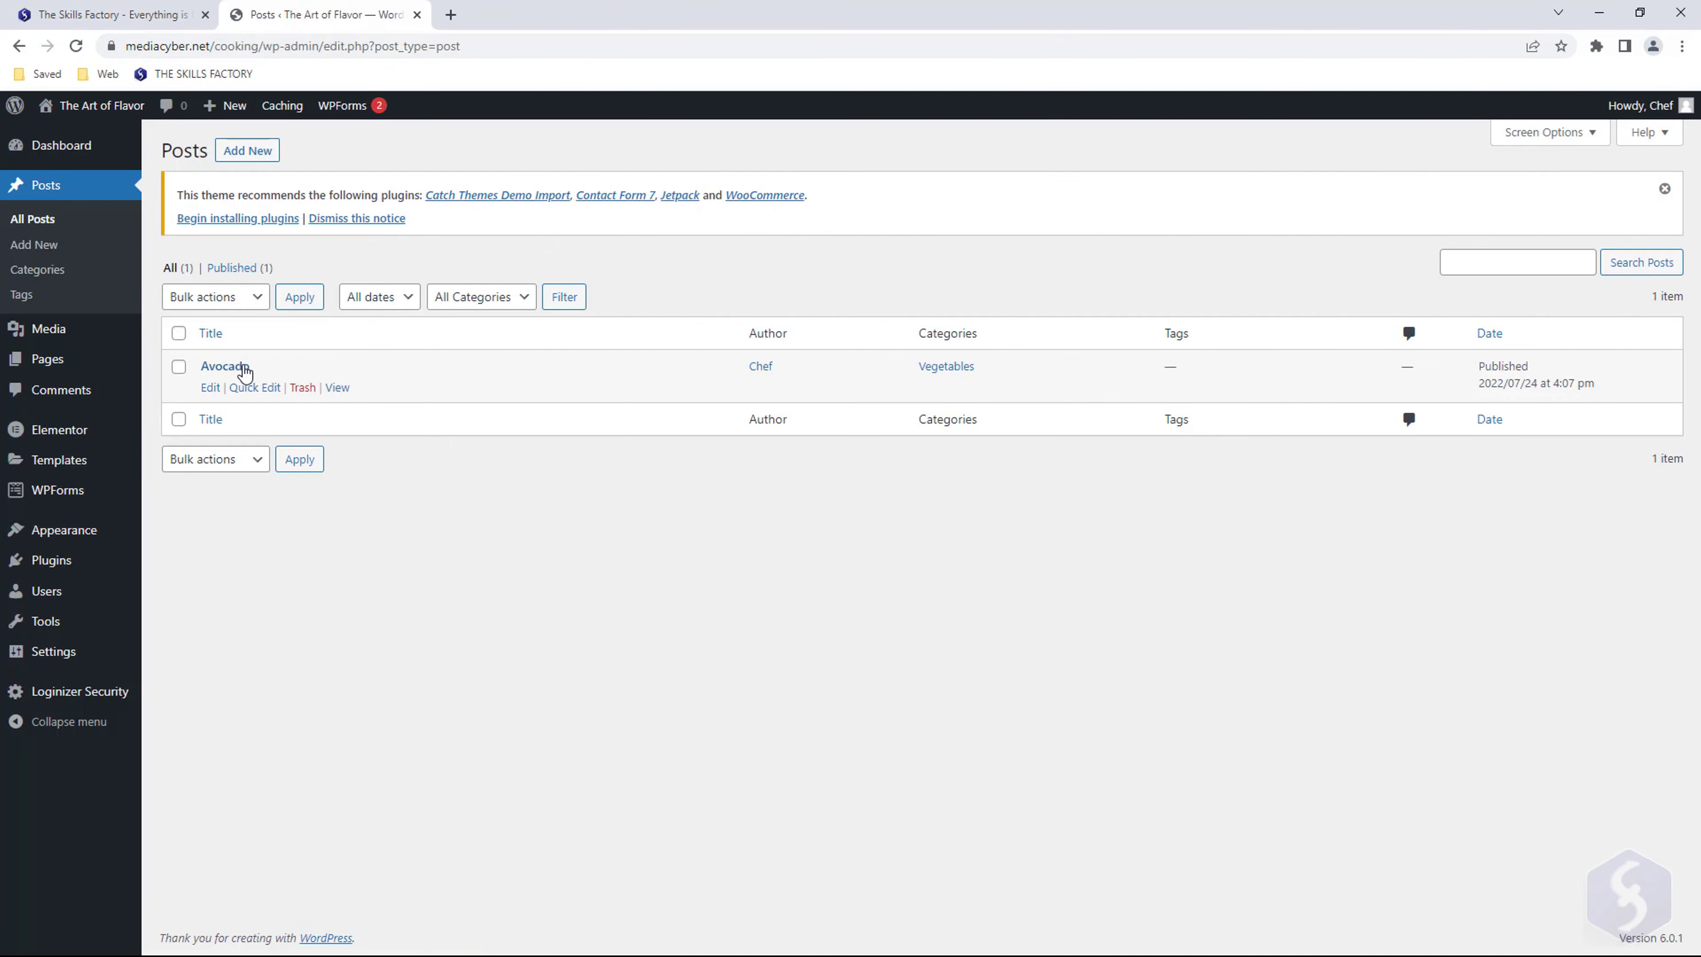
click(209, 388)
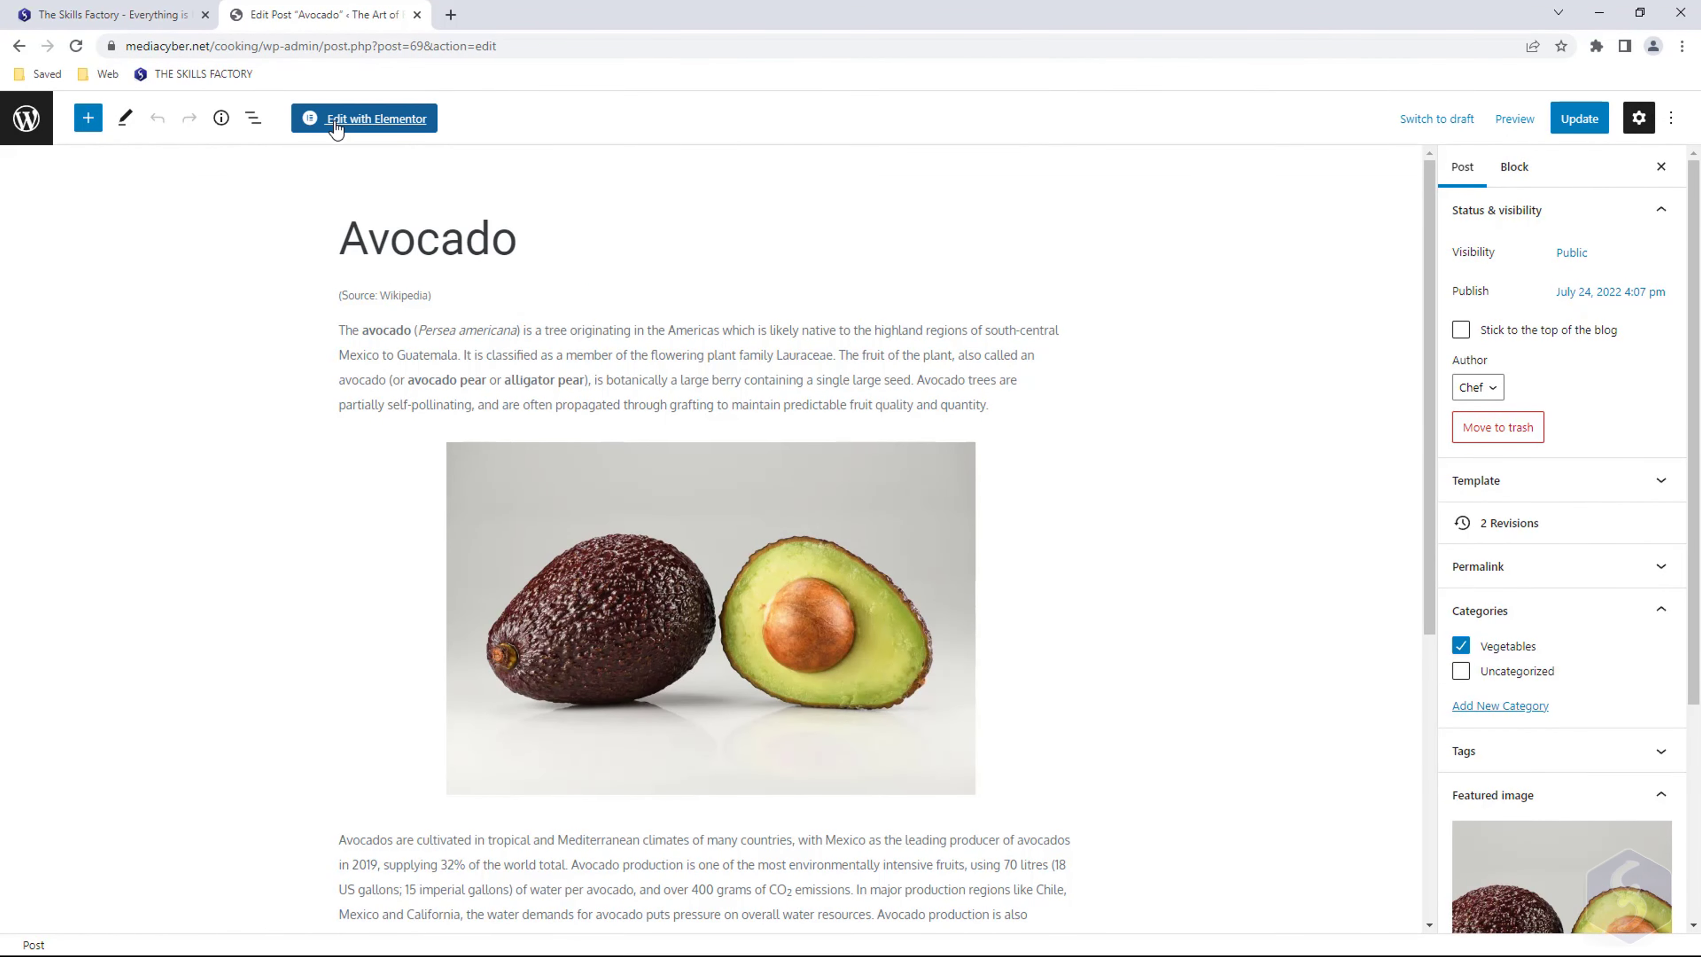
click(337, 123)
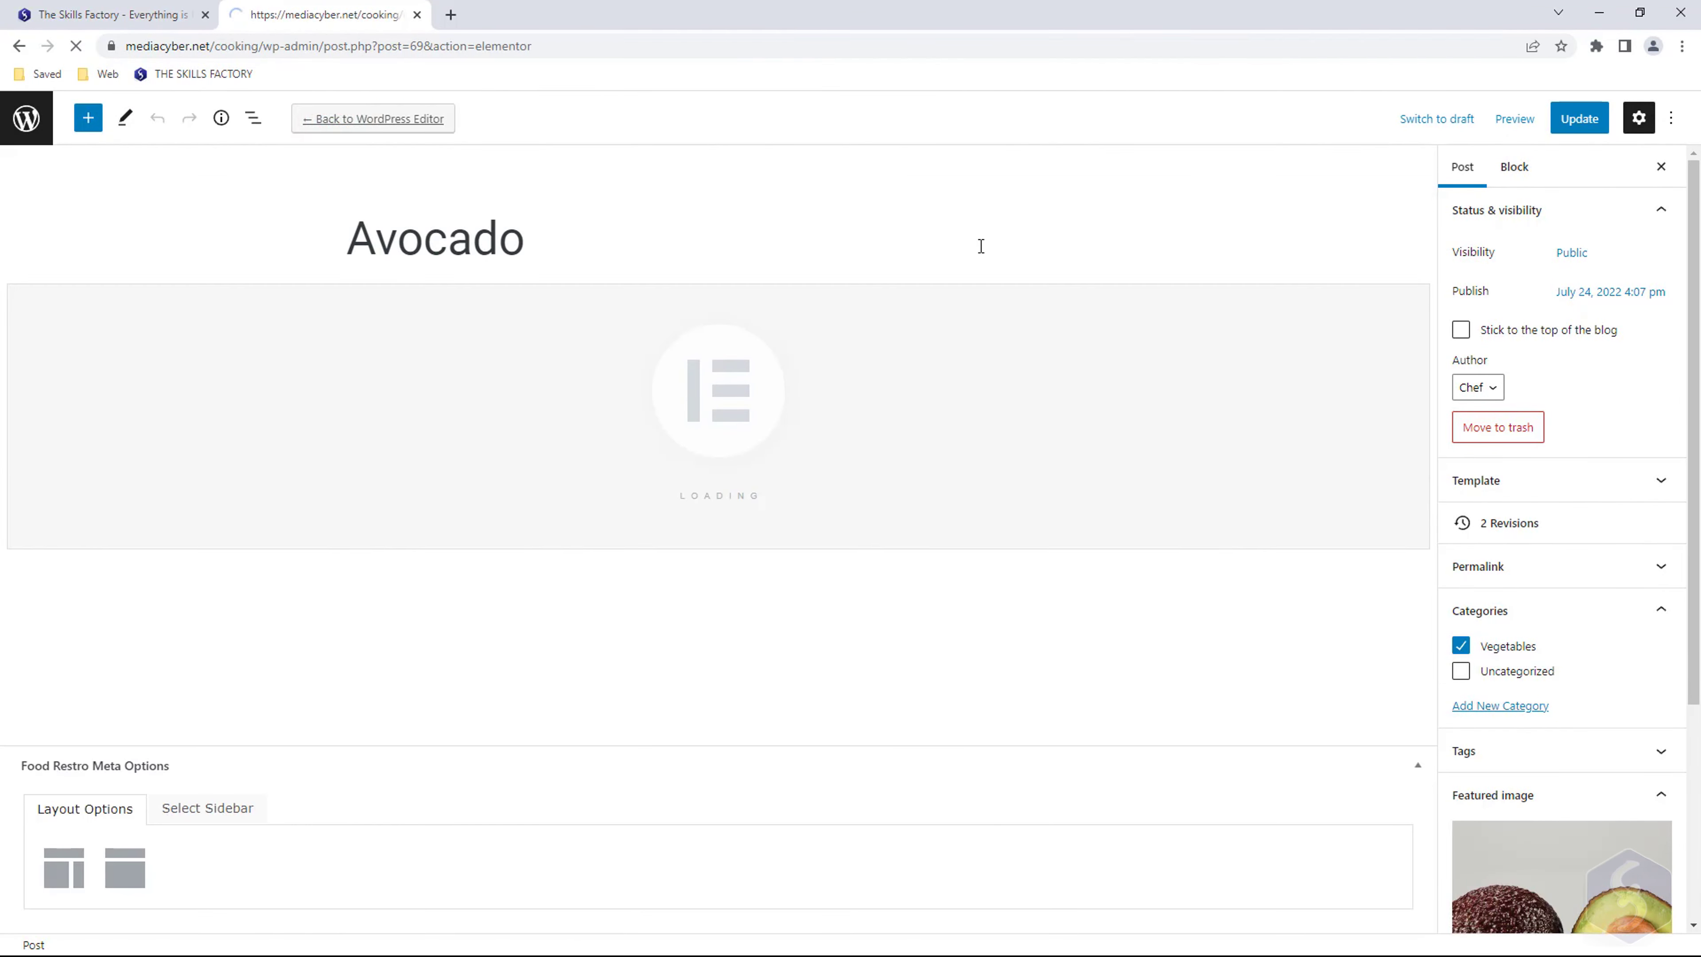
Go fullscreen, collapse the Basic and Pro categories, and drop a Basic Gallery below the article.
key(F11)
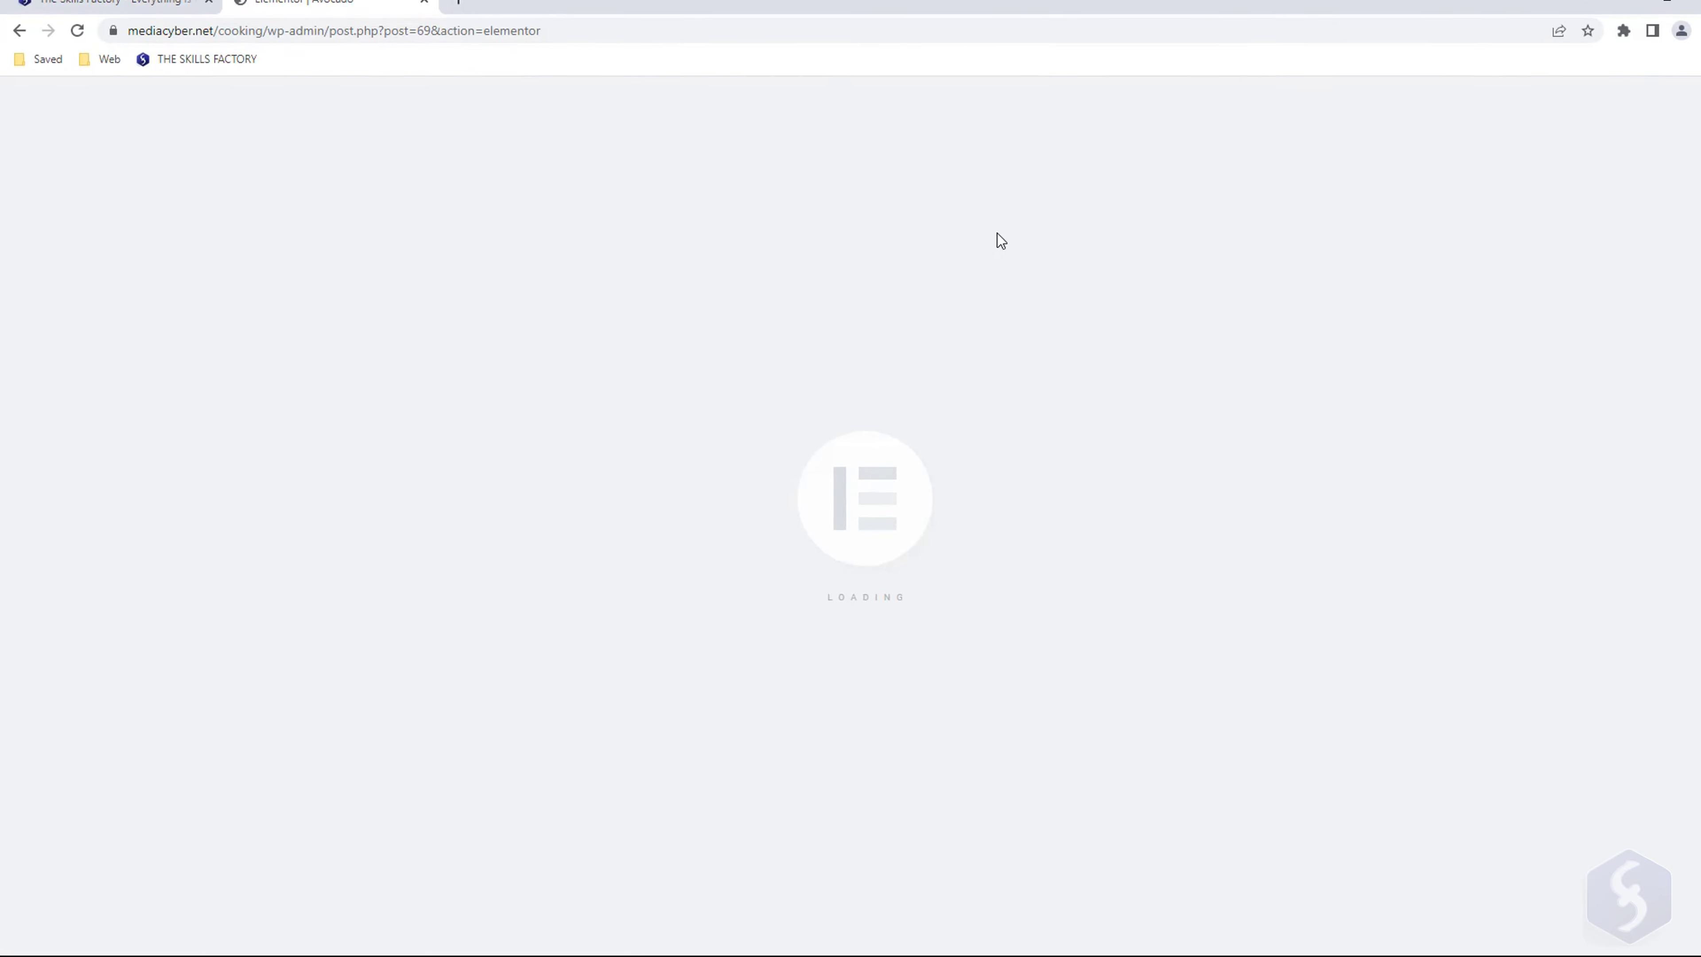
scroll(847, 451, down, 4)
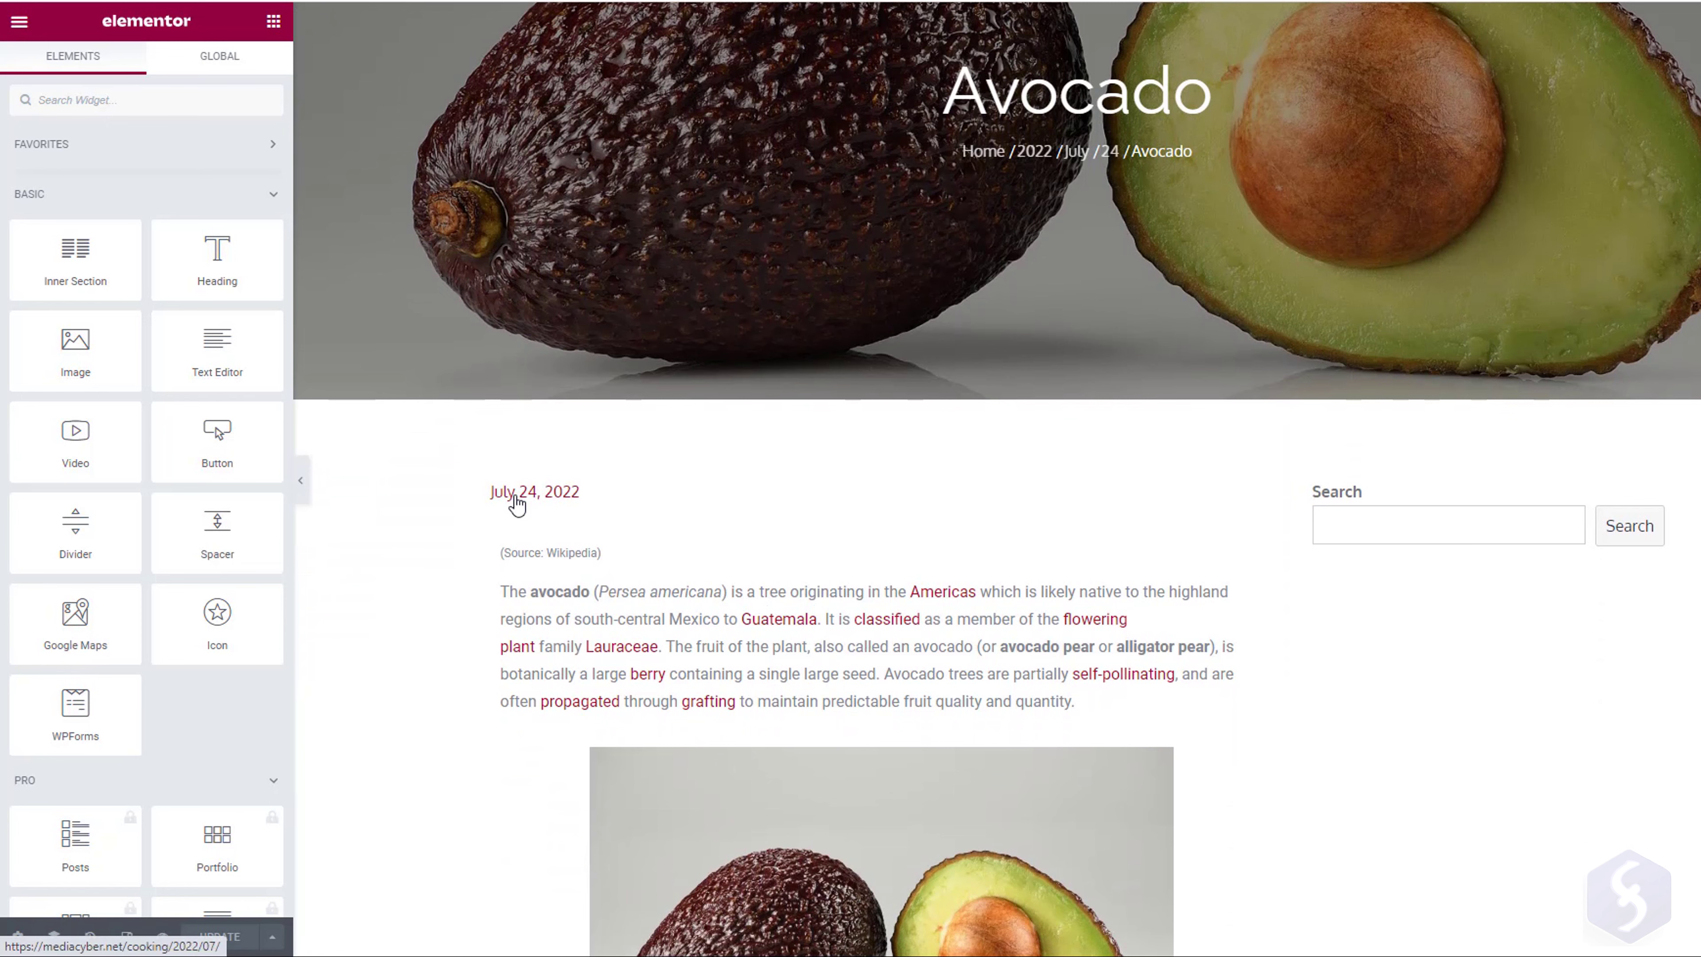
scroll(926, 604, down, 10)
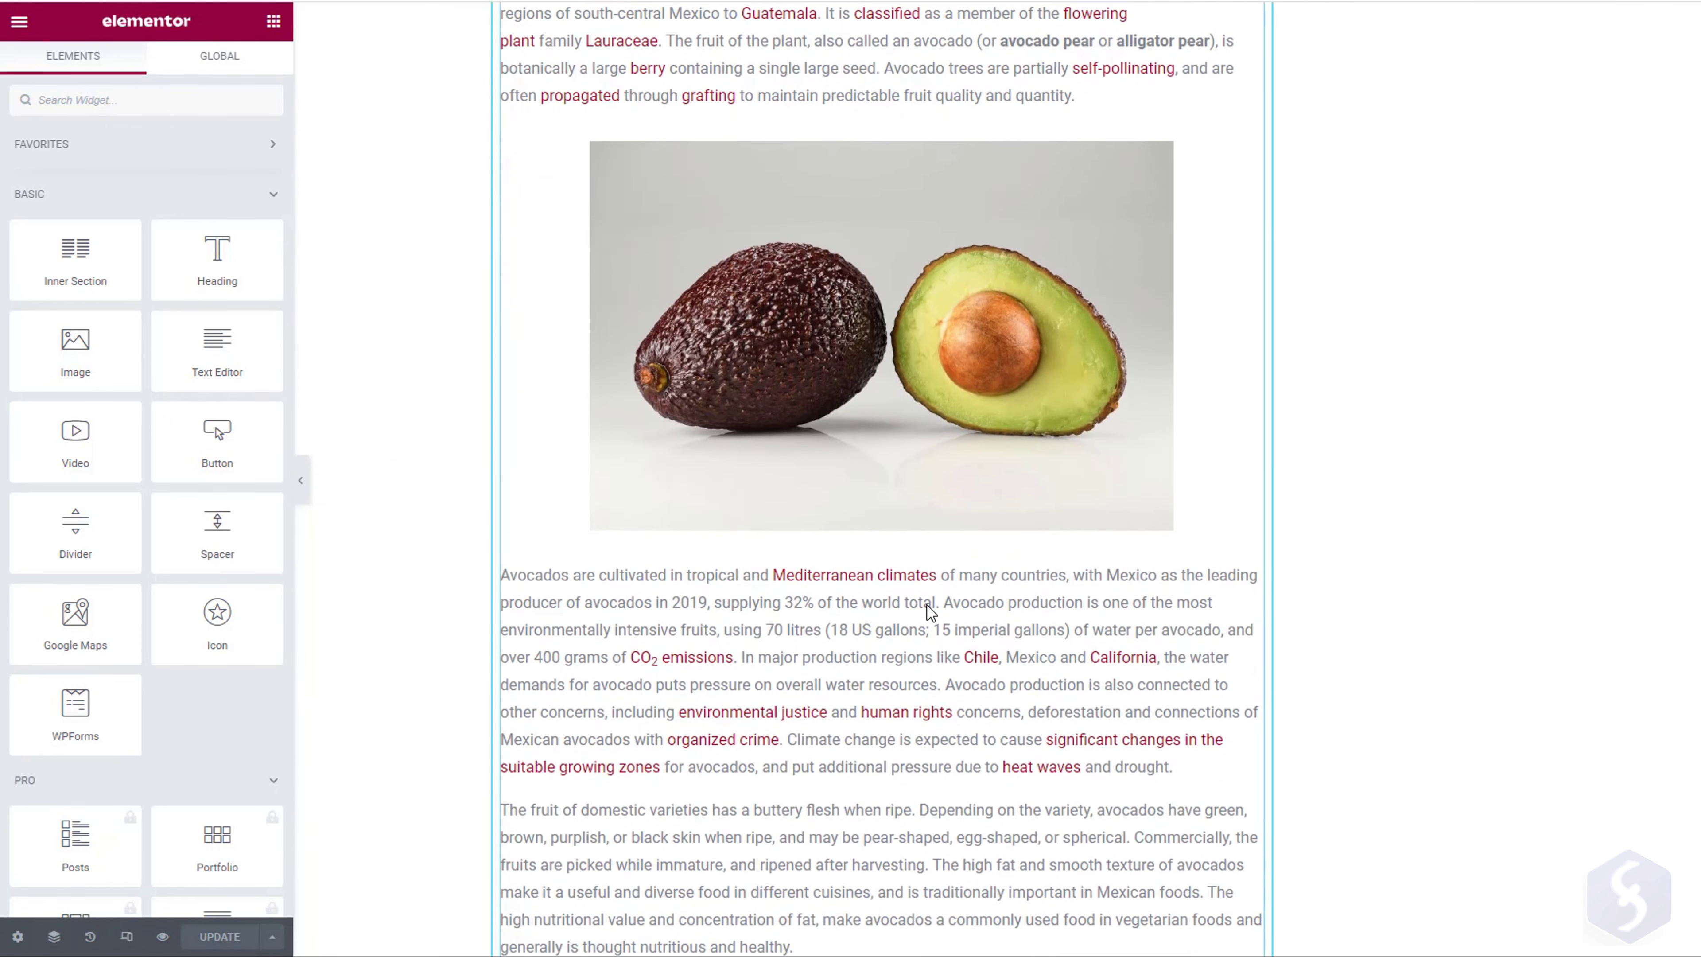
scroll(928, 607, down, 3)
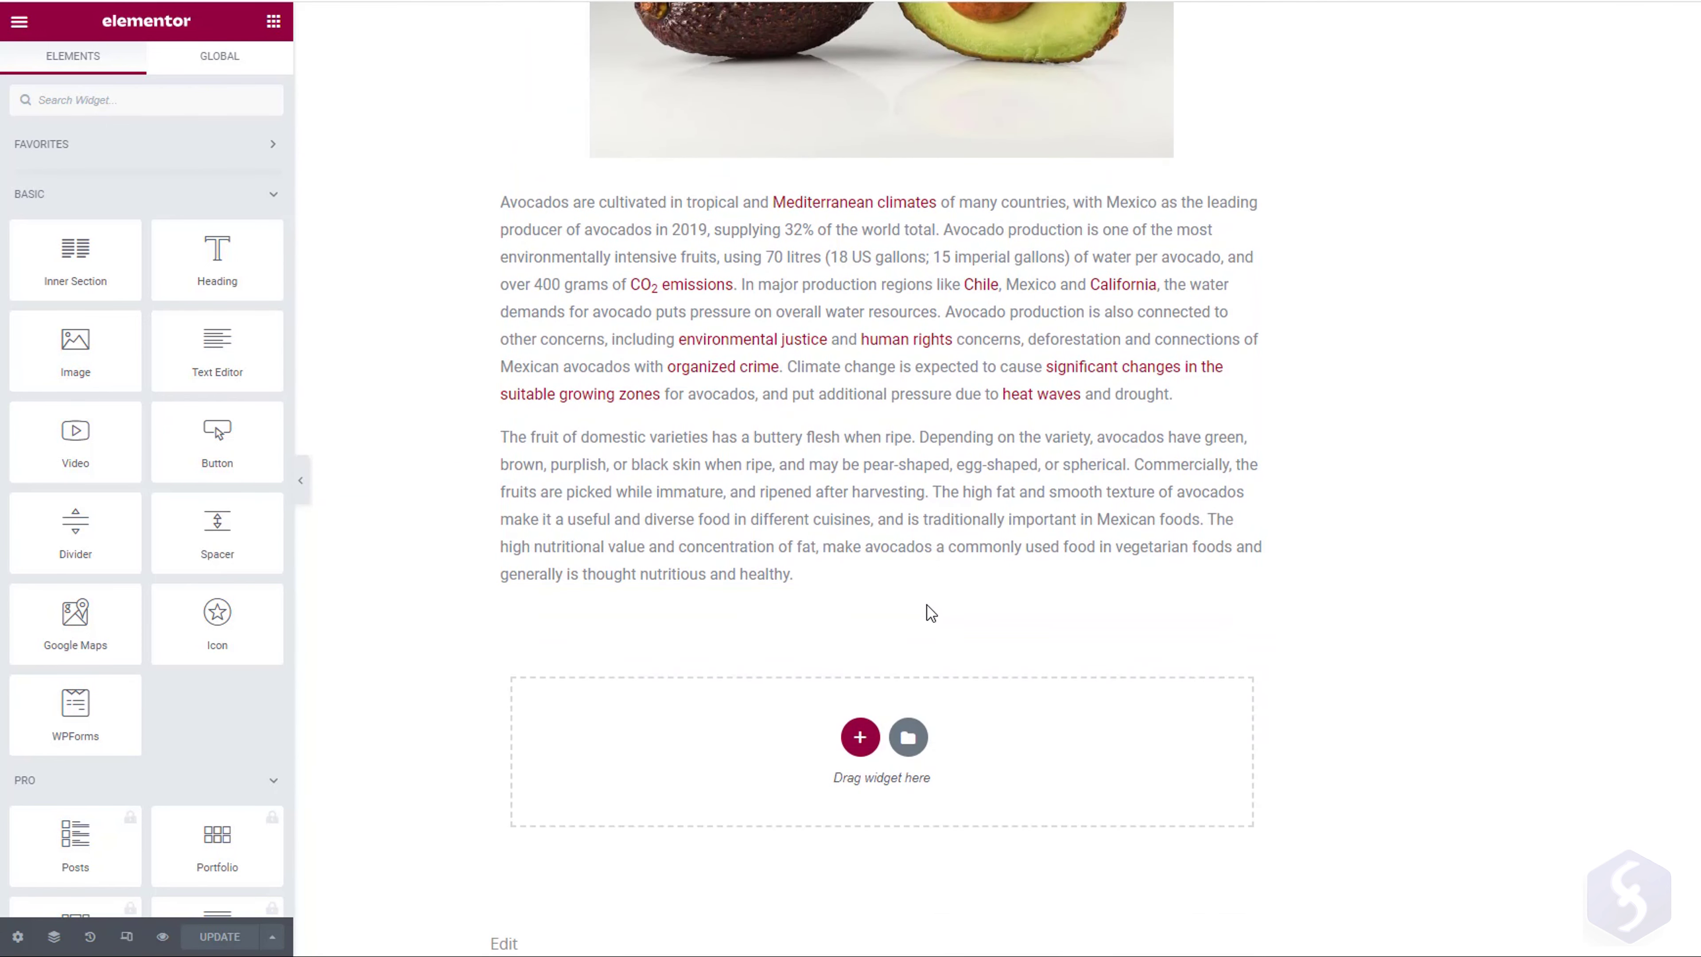
scroll(927, 606, up, 3)
scroll(928, 607, up, 9)
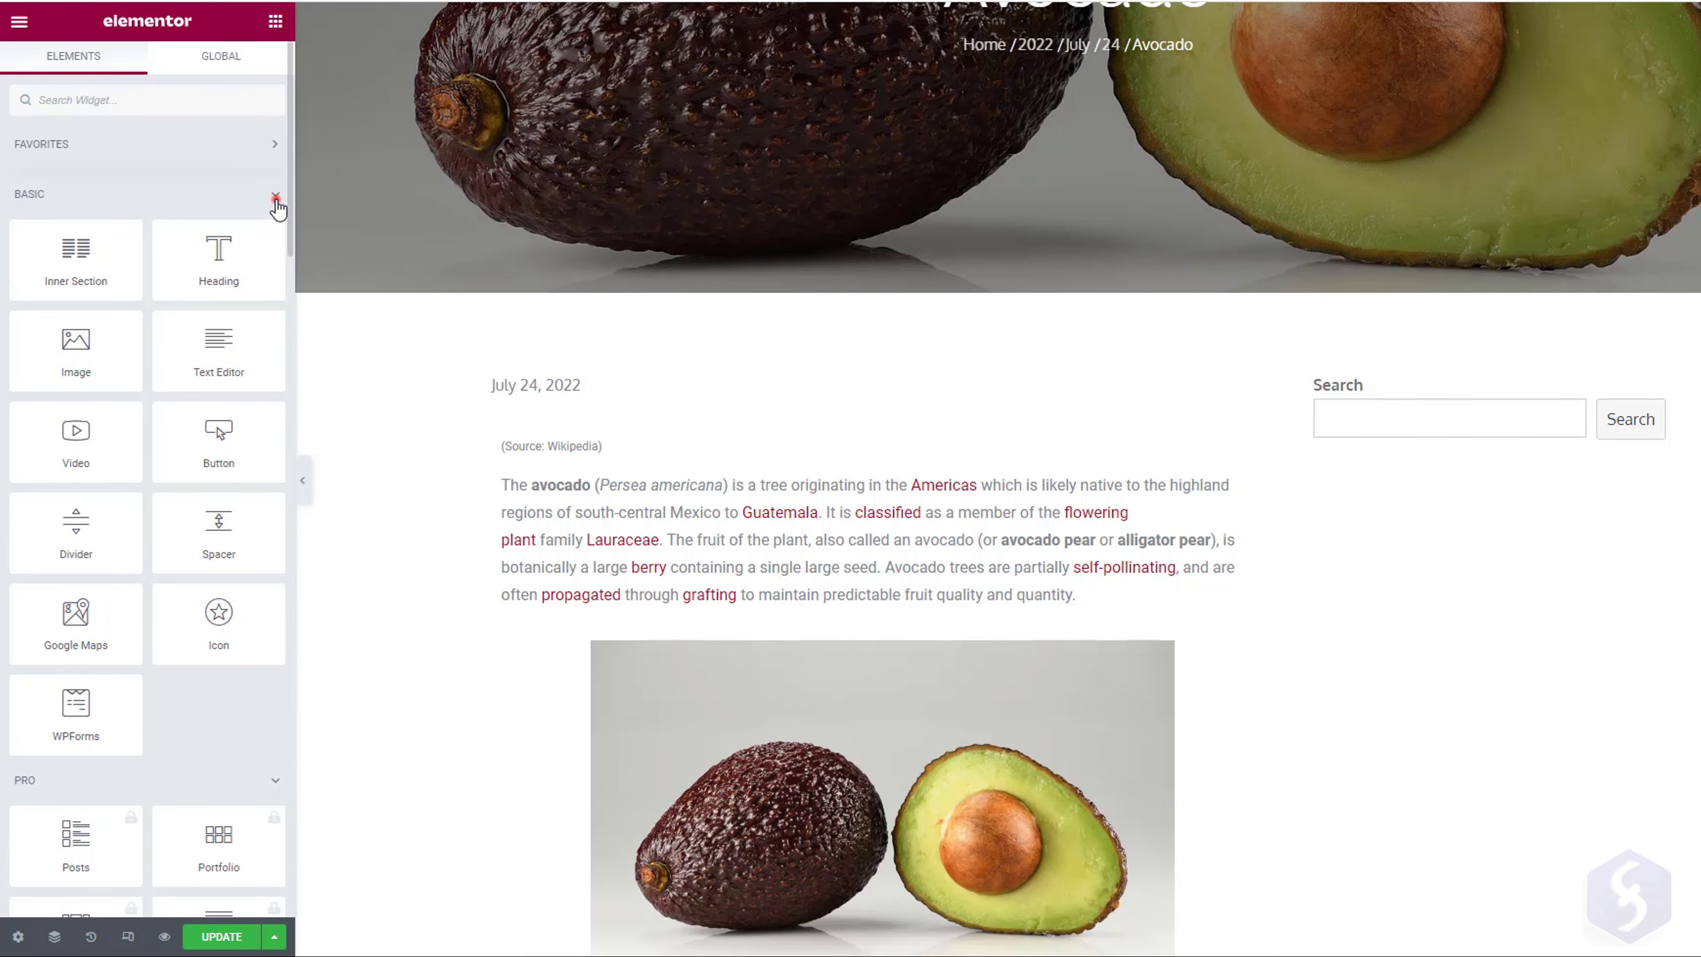
click(275, 198)
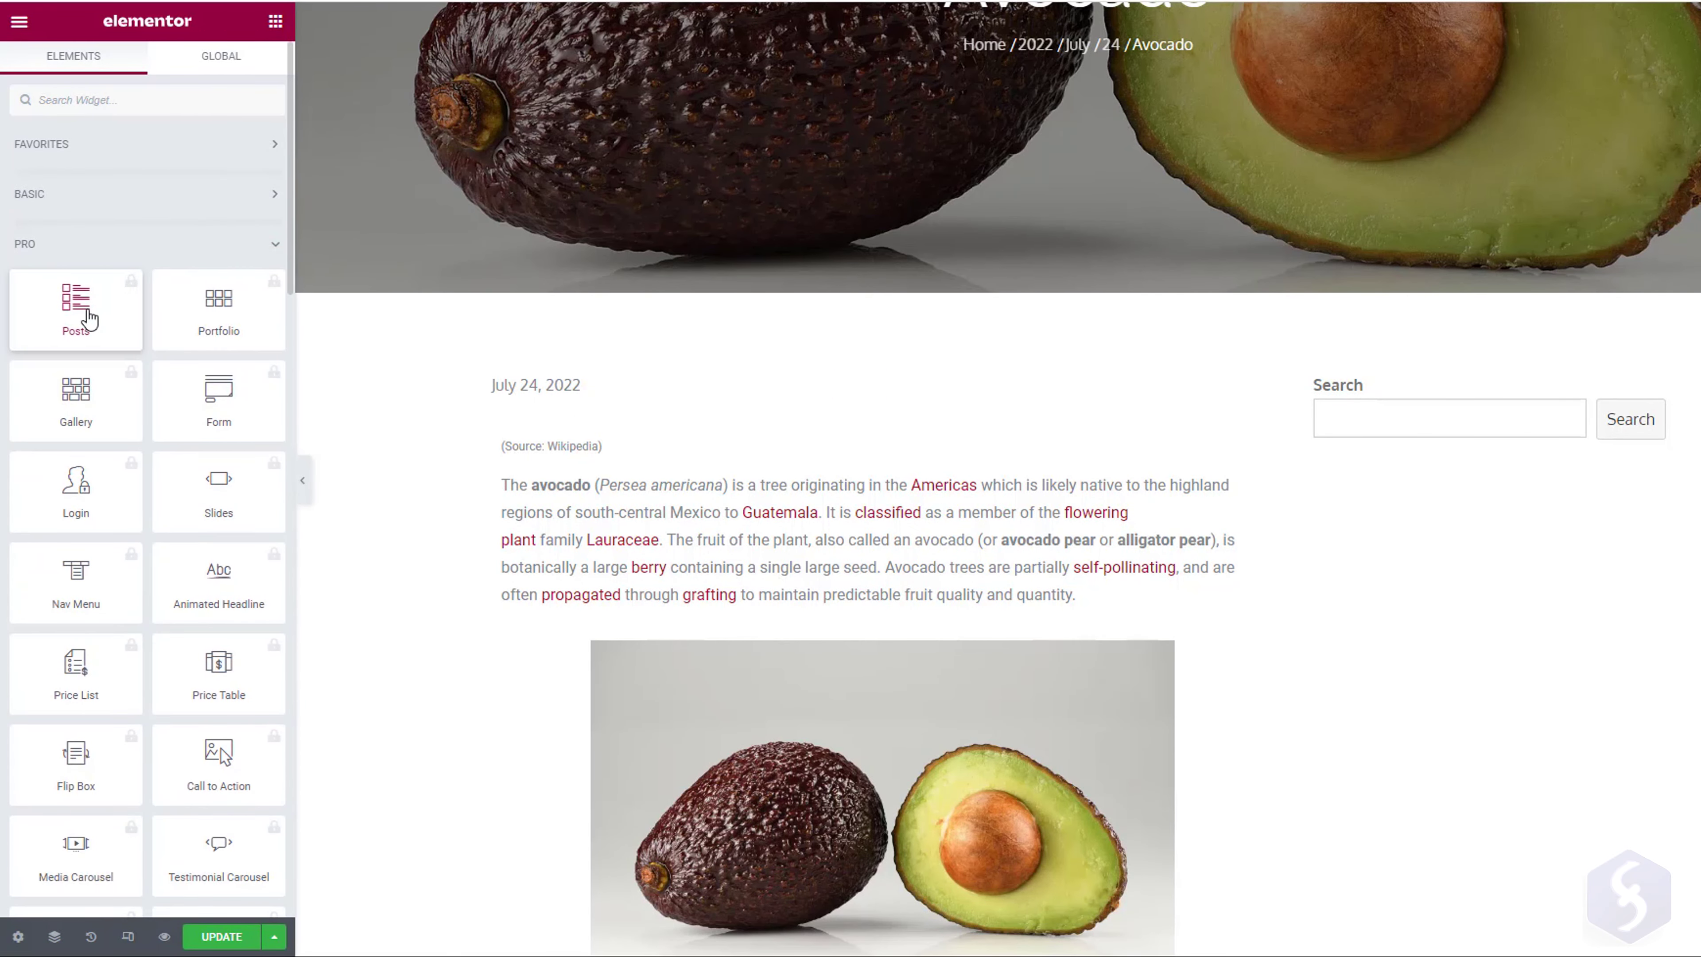
click(275, 244)
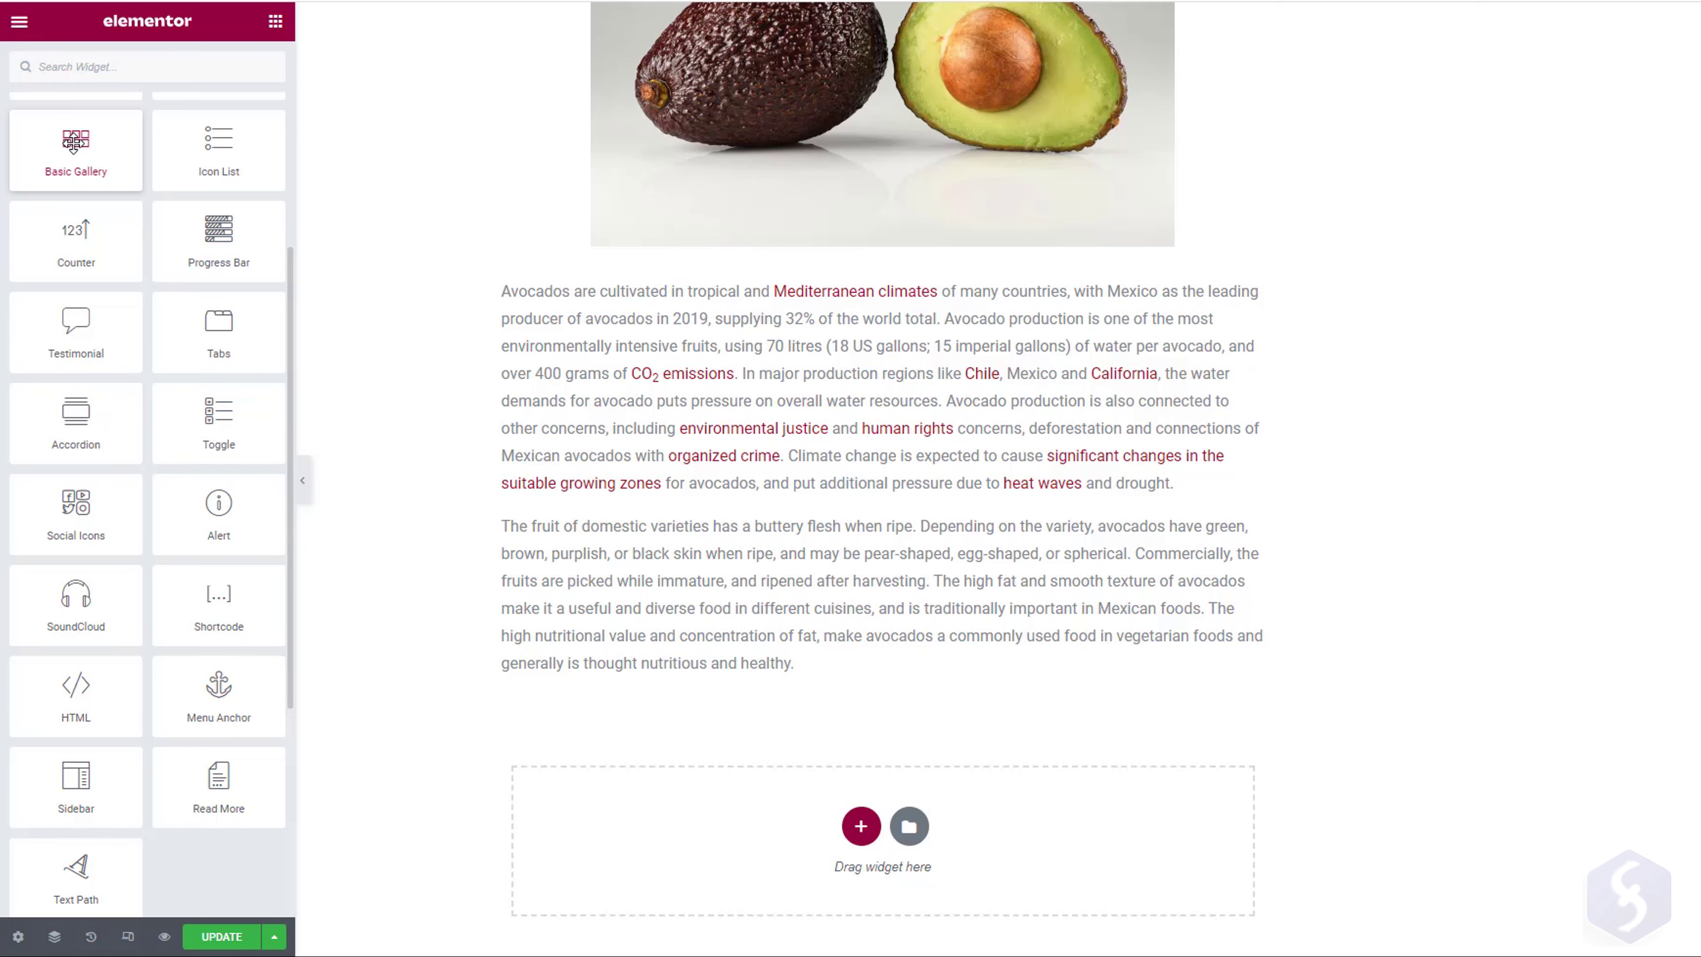
drag(67, 138, 852, 826)
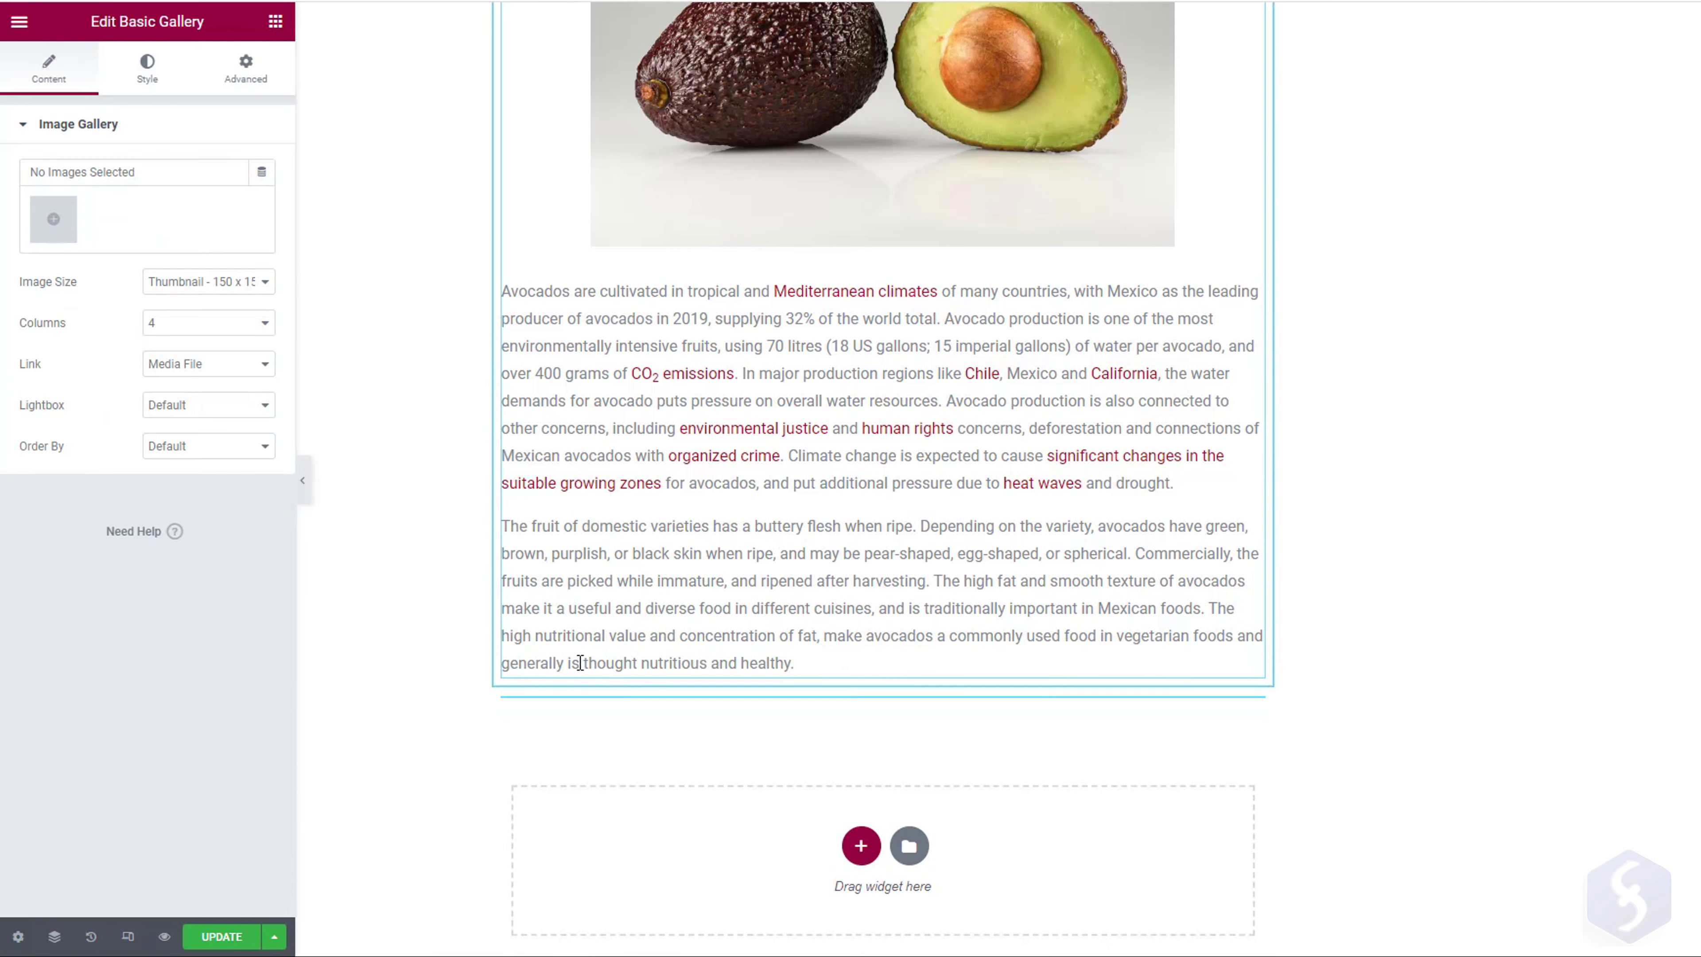
click(53, 219)
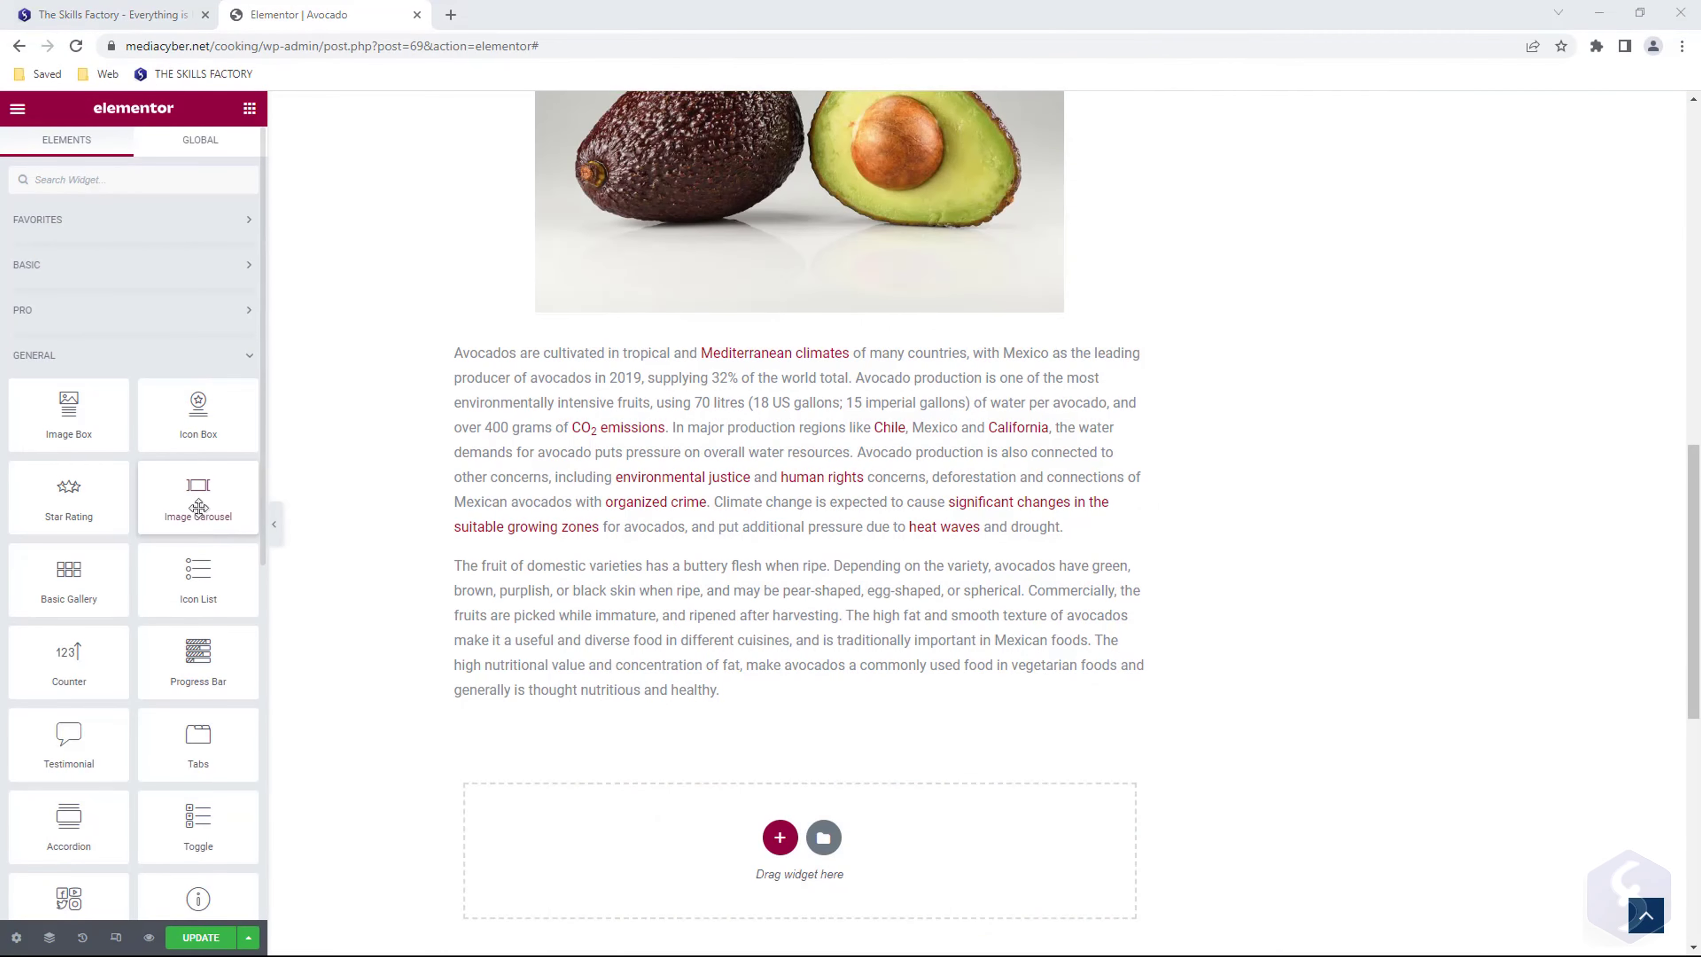
Add an Image Carousel of three photos below the article, showing 1 slide at a time.
drag(198, 507, 759, 835)
click(54, 286)
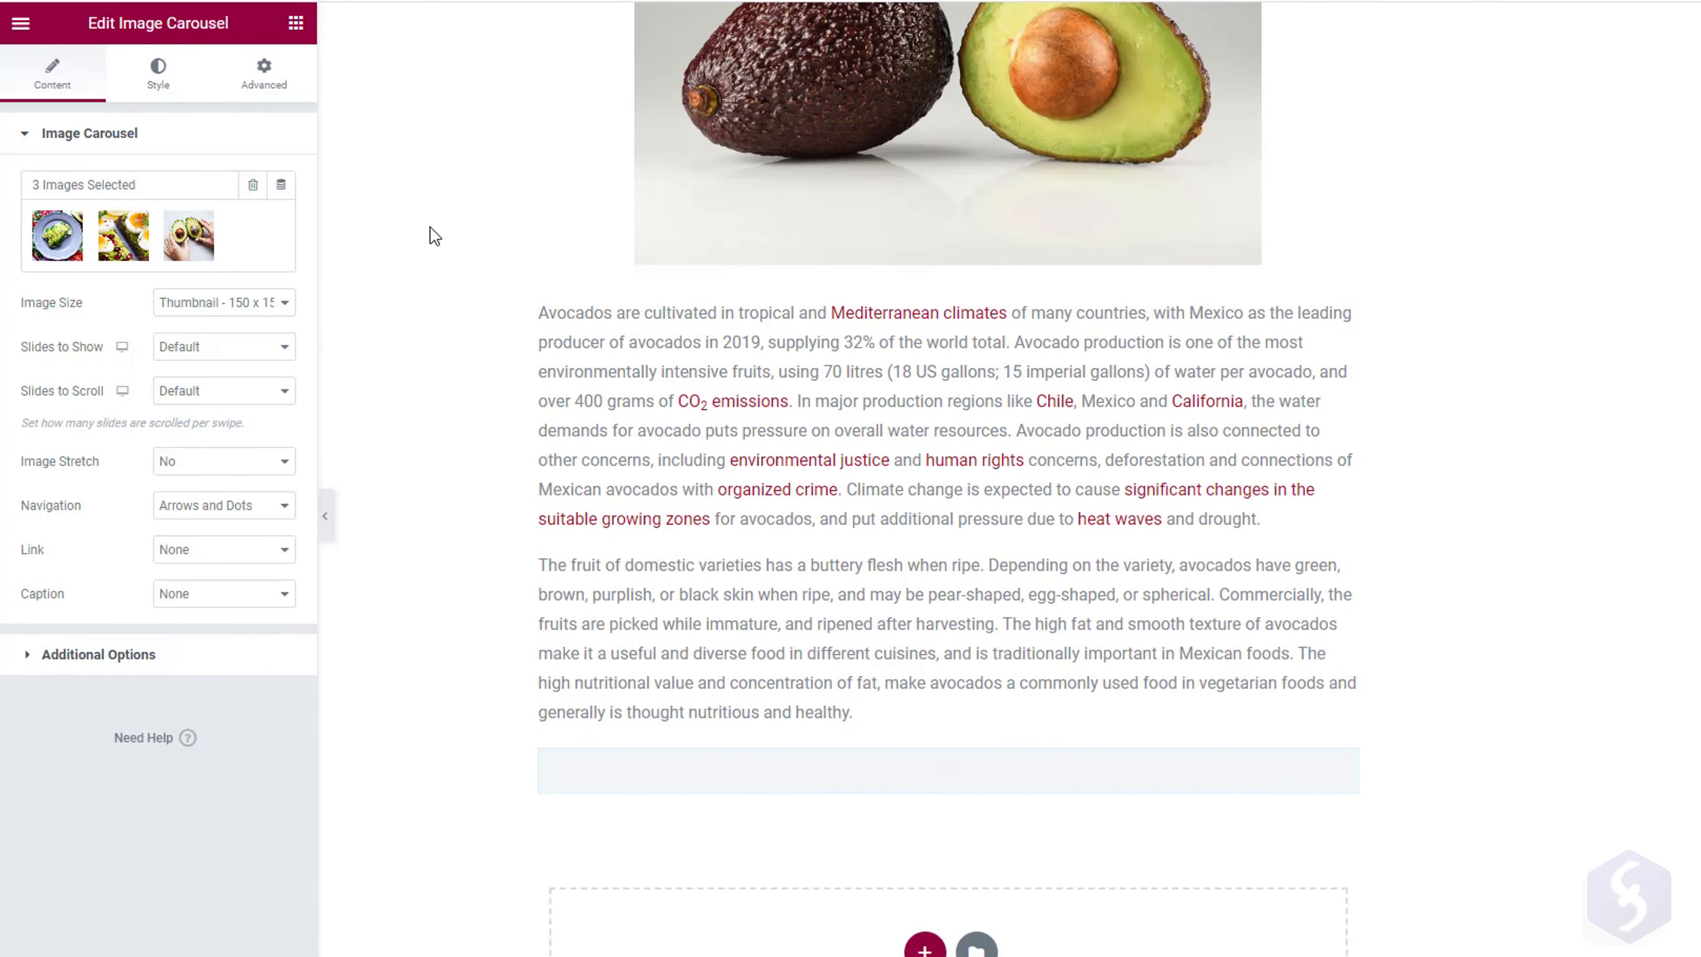
click(287, 346)
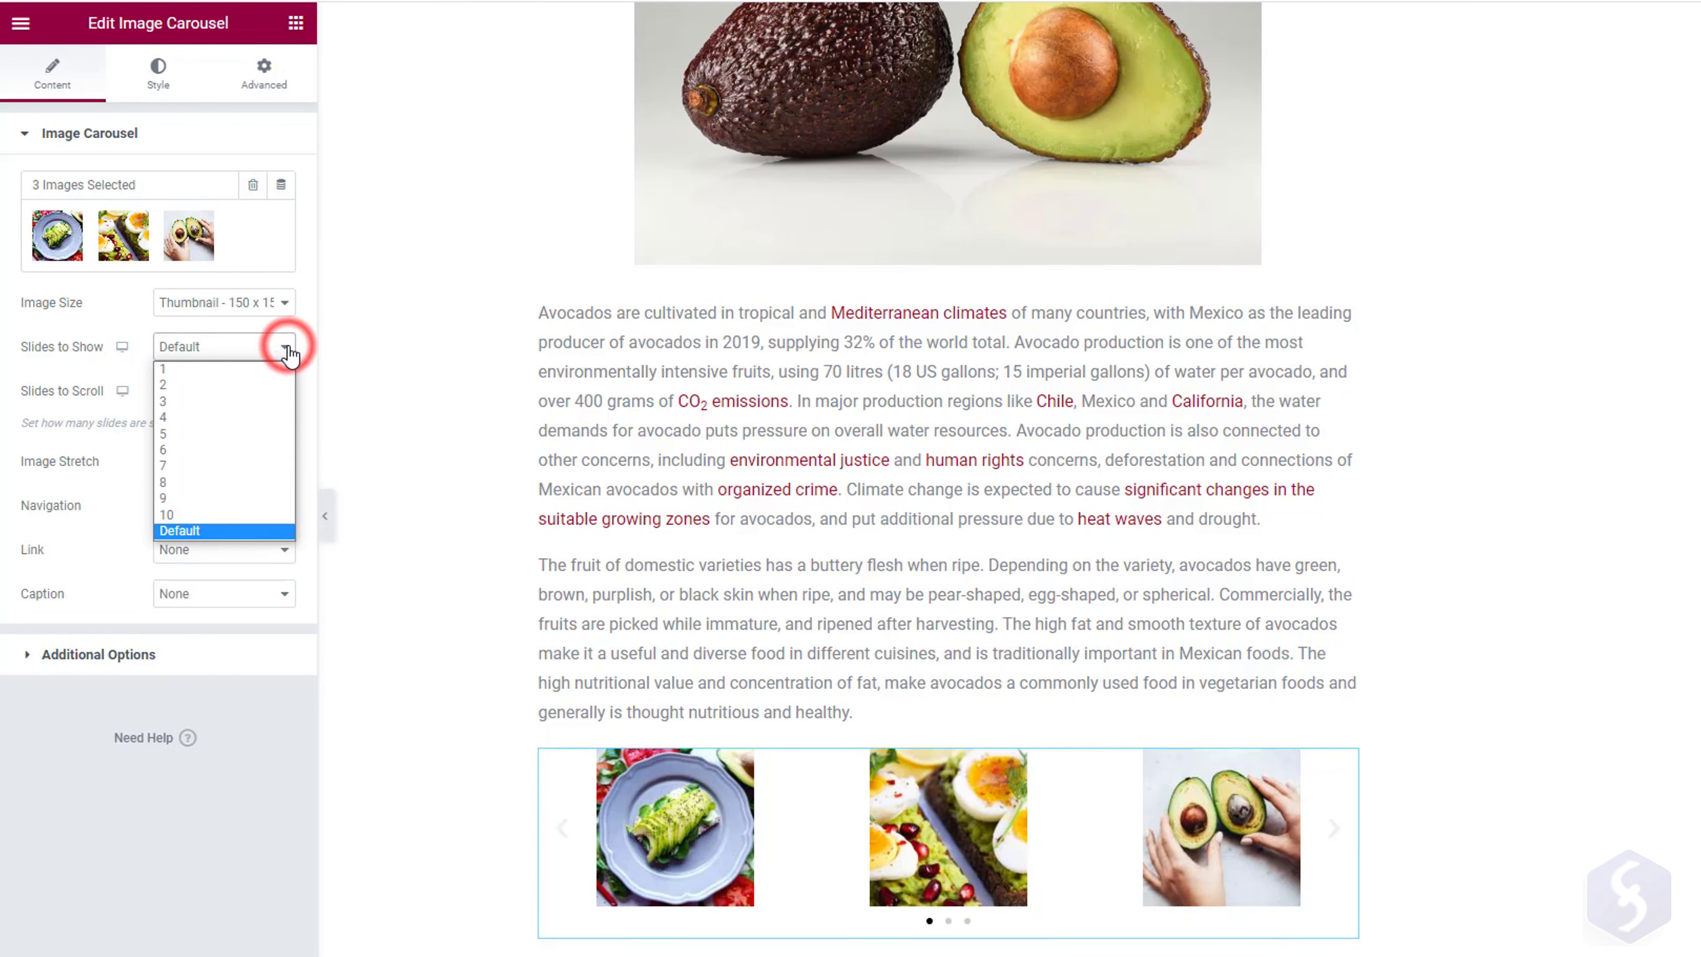
click(226, 369)
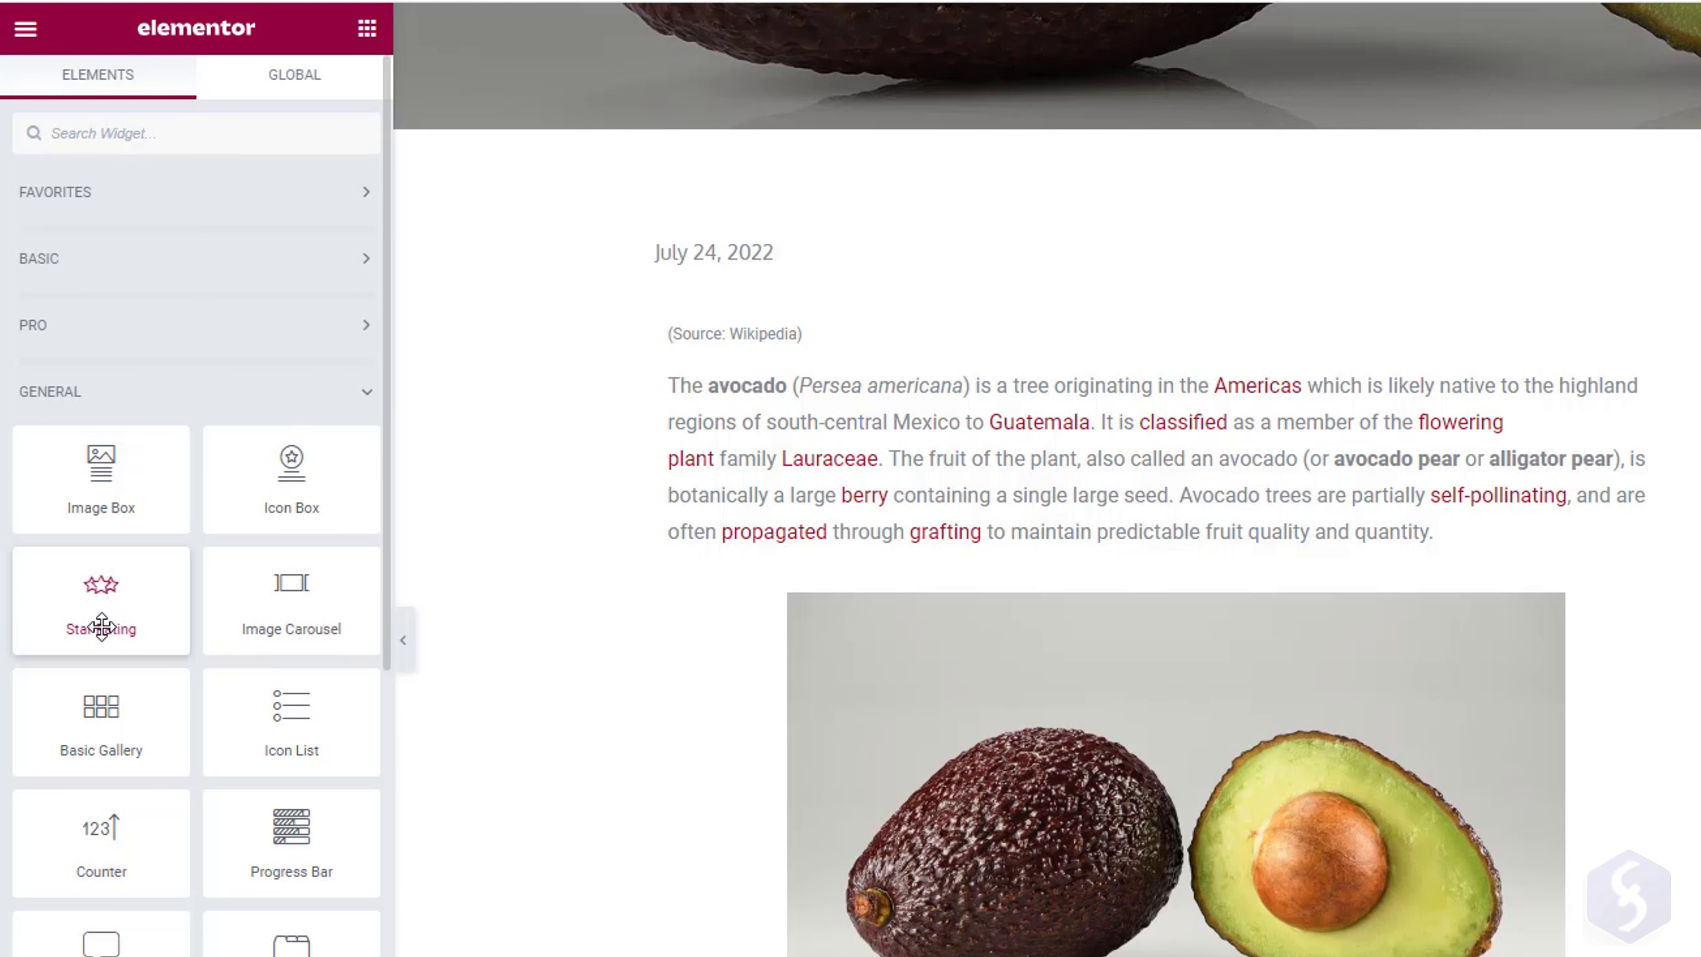
Add a Star Rating above the source line with rating 4.5, Unicode stars, outlined unmarked stars, no title.
drag(101, 627, 954, 346)
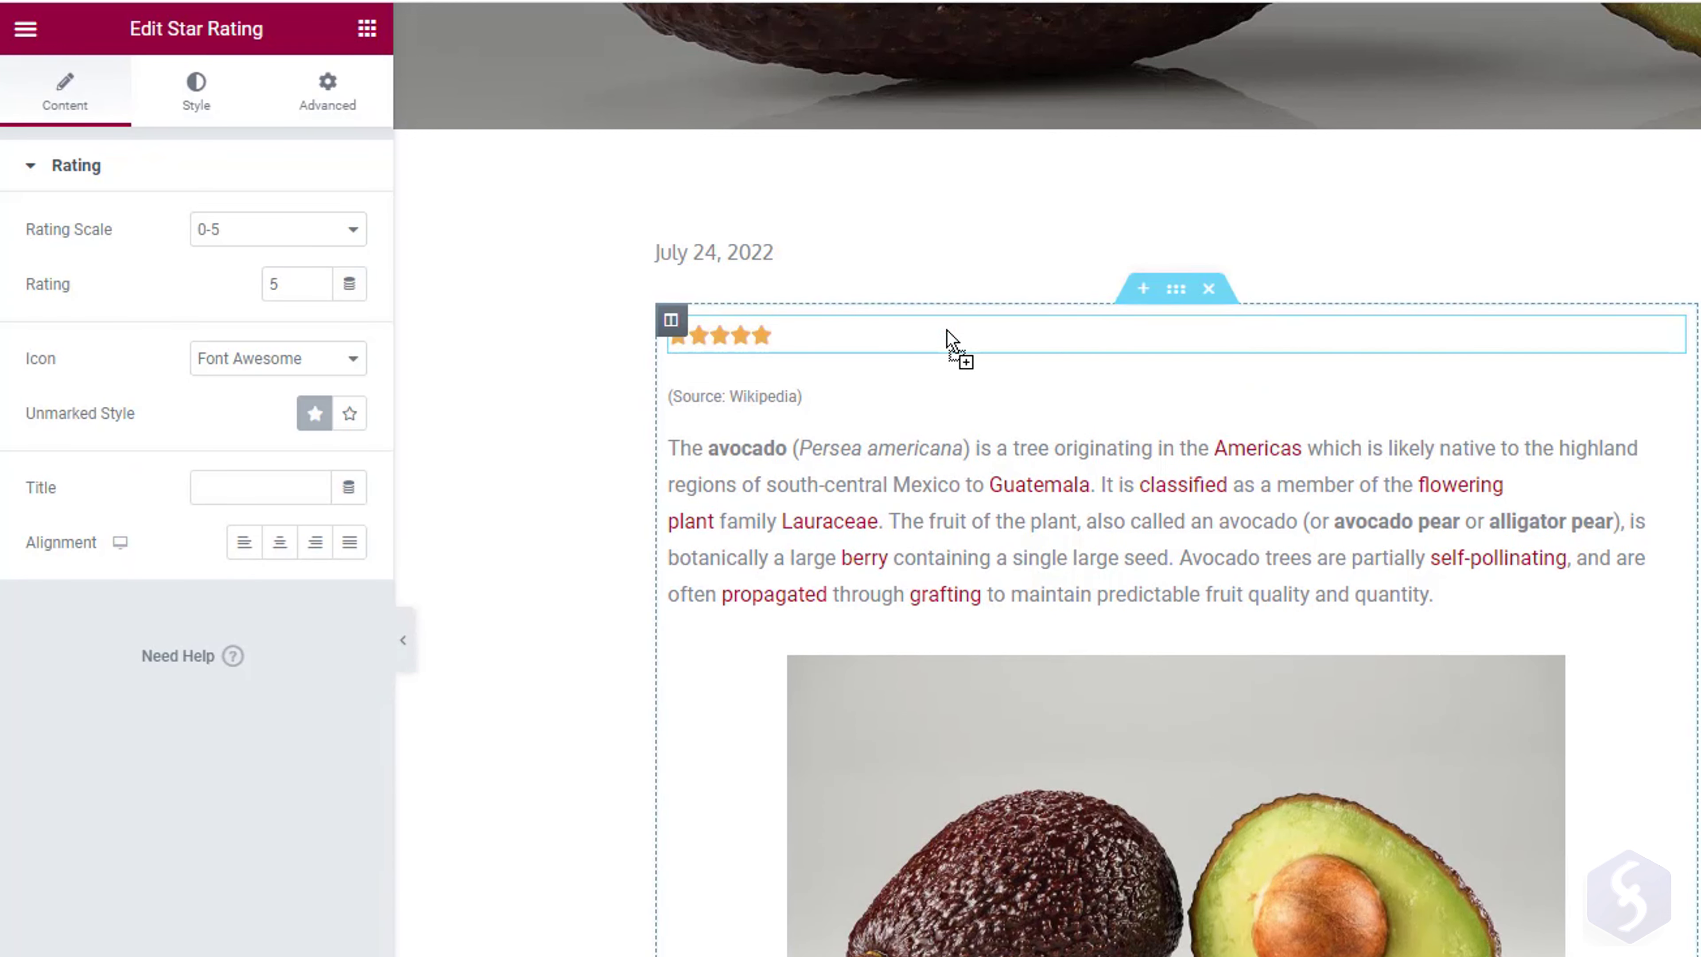
double_click(294, 284)
text(4.5)
click(367, 368)
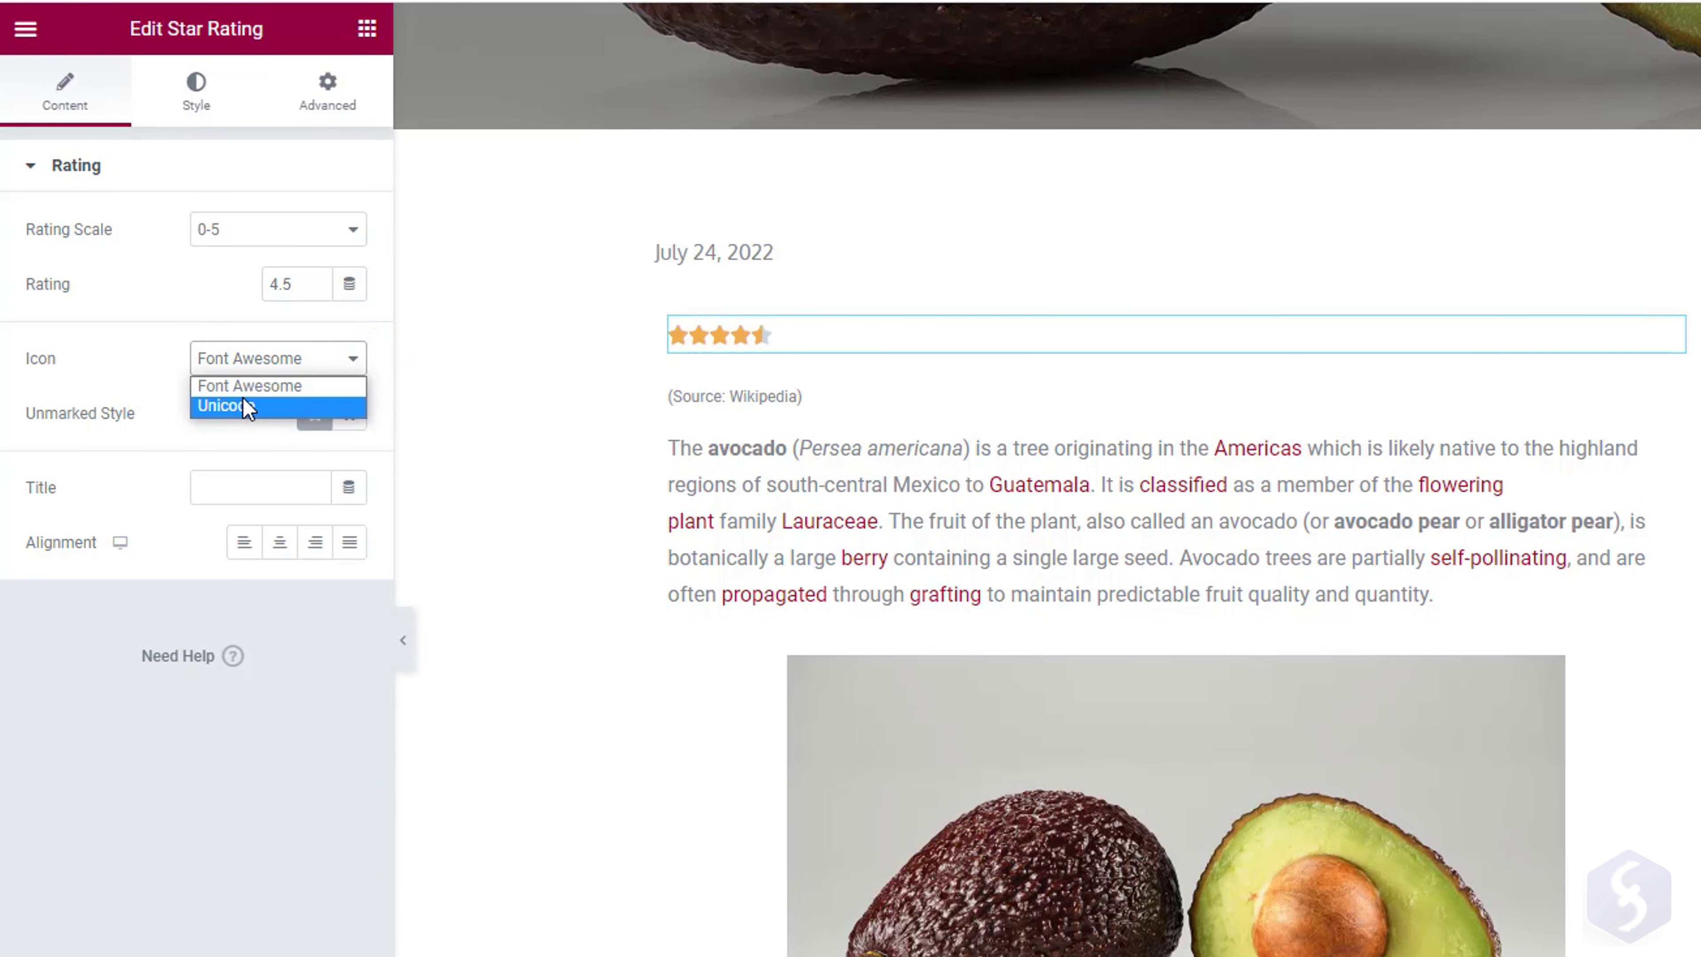
click(243, 405)
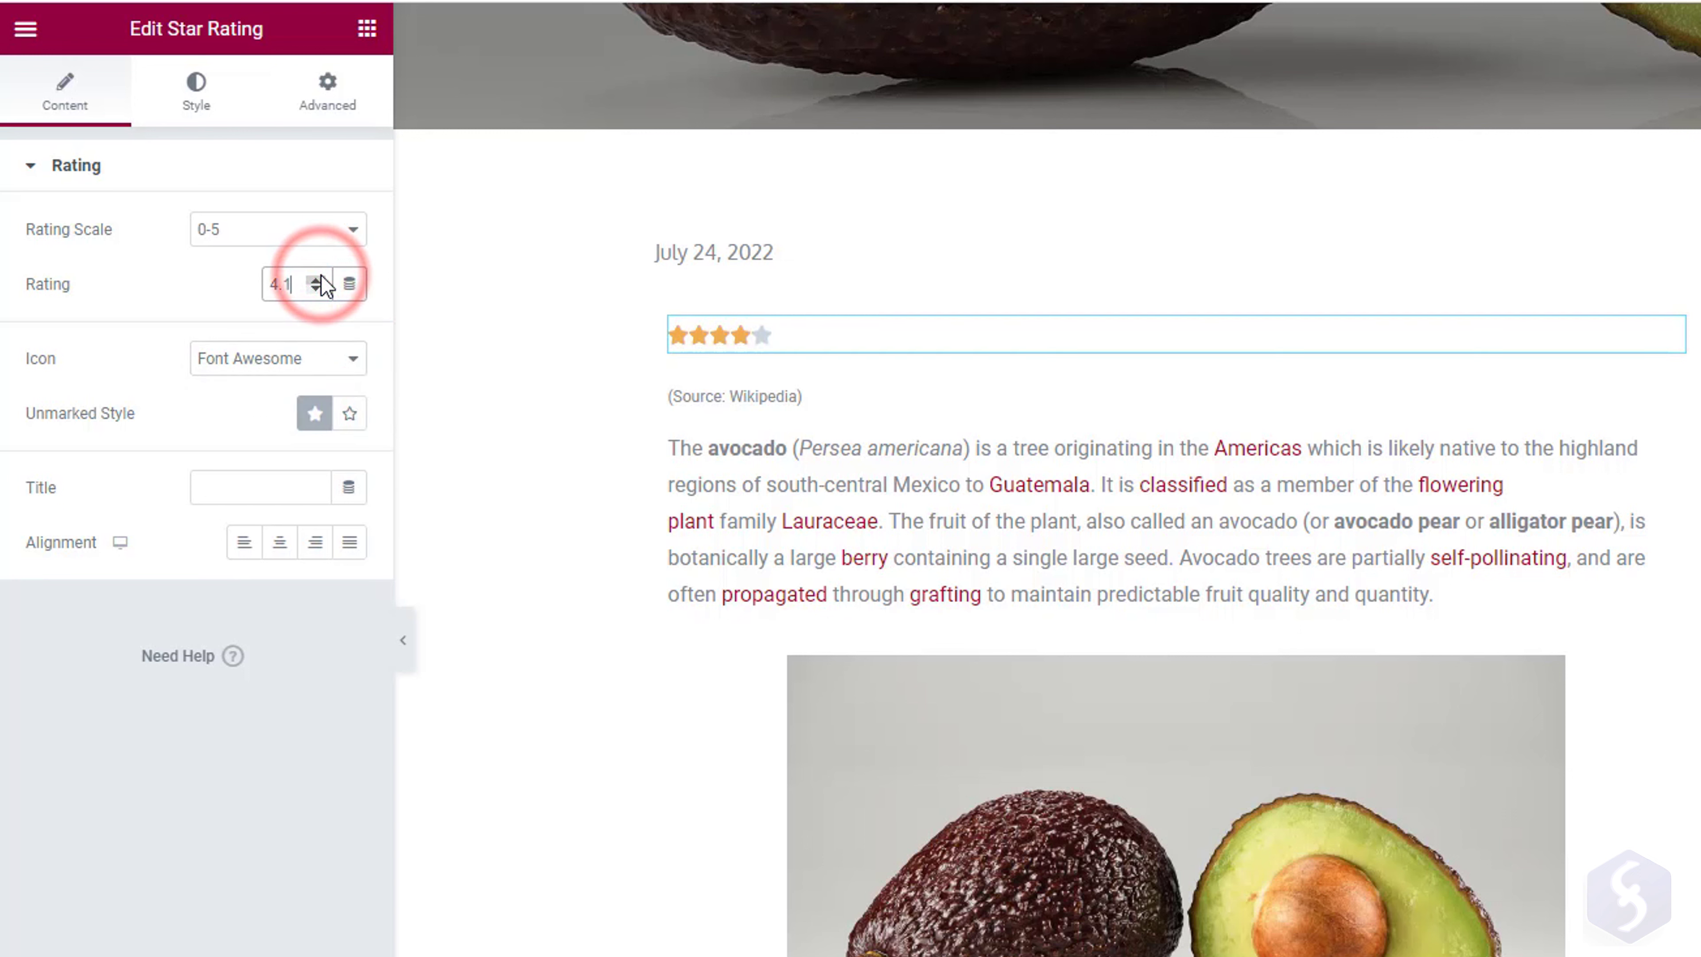
click(320, 276)
click(320, 276)
click(321, 275)
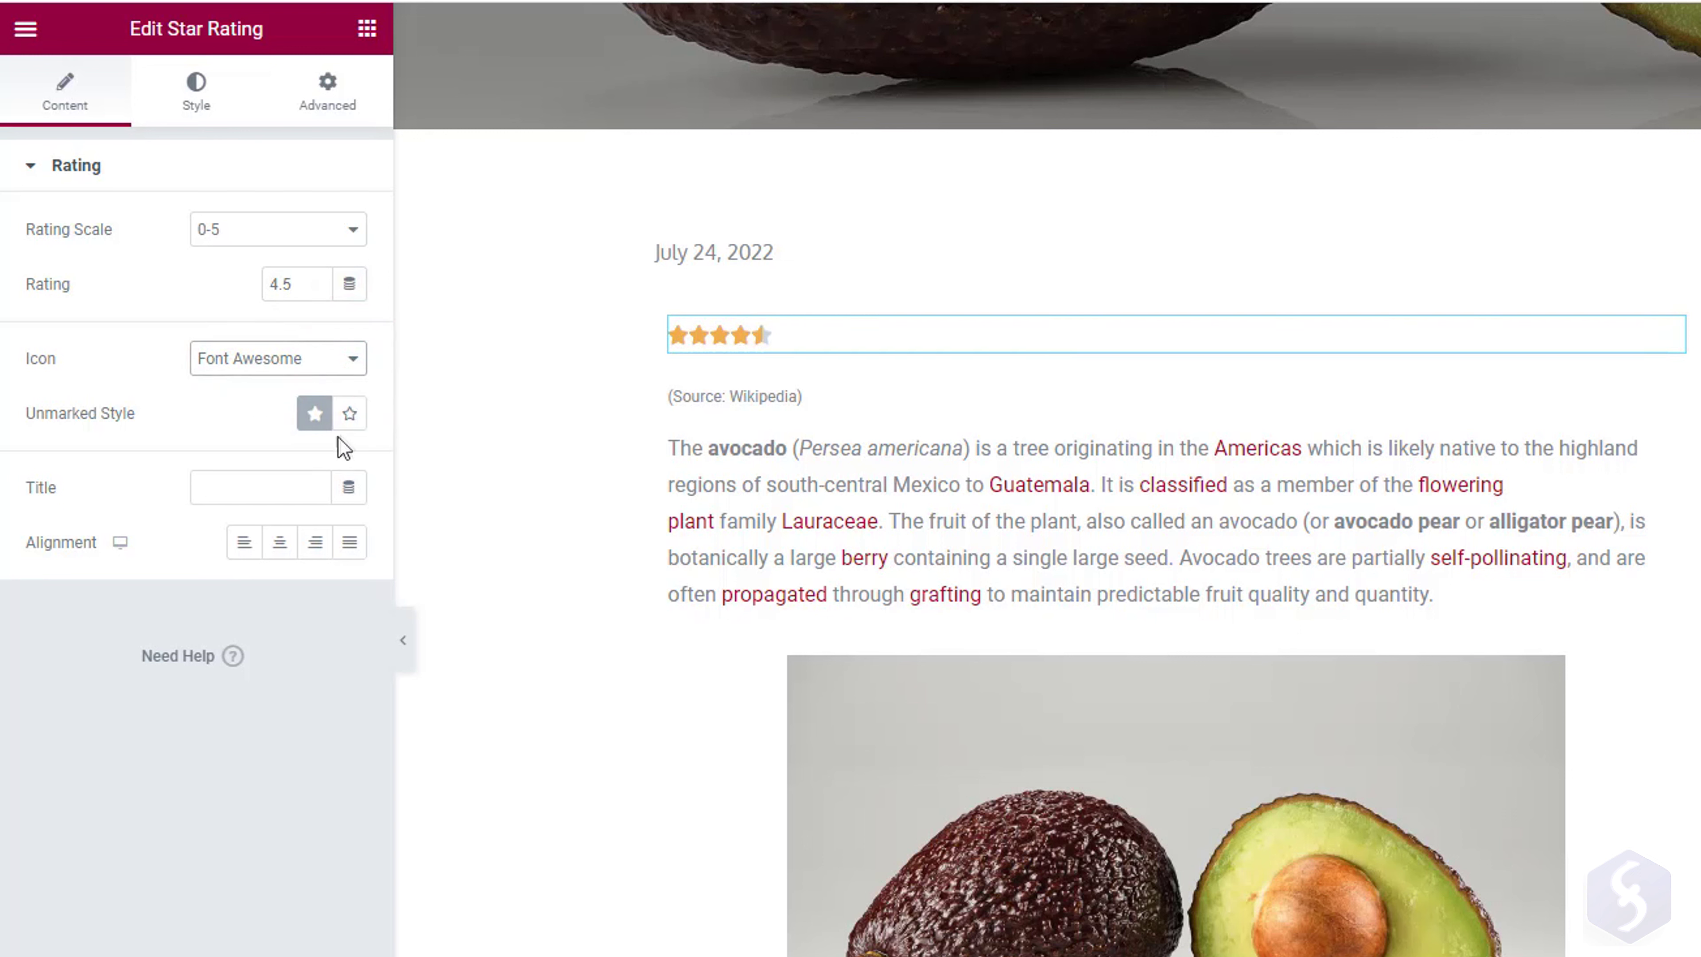
click(350, 417)
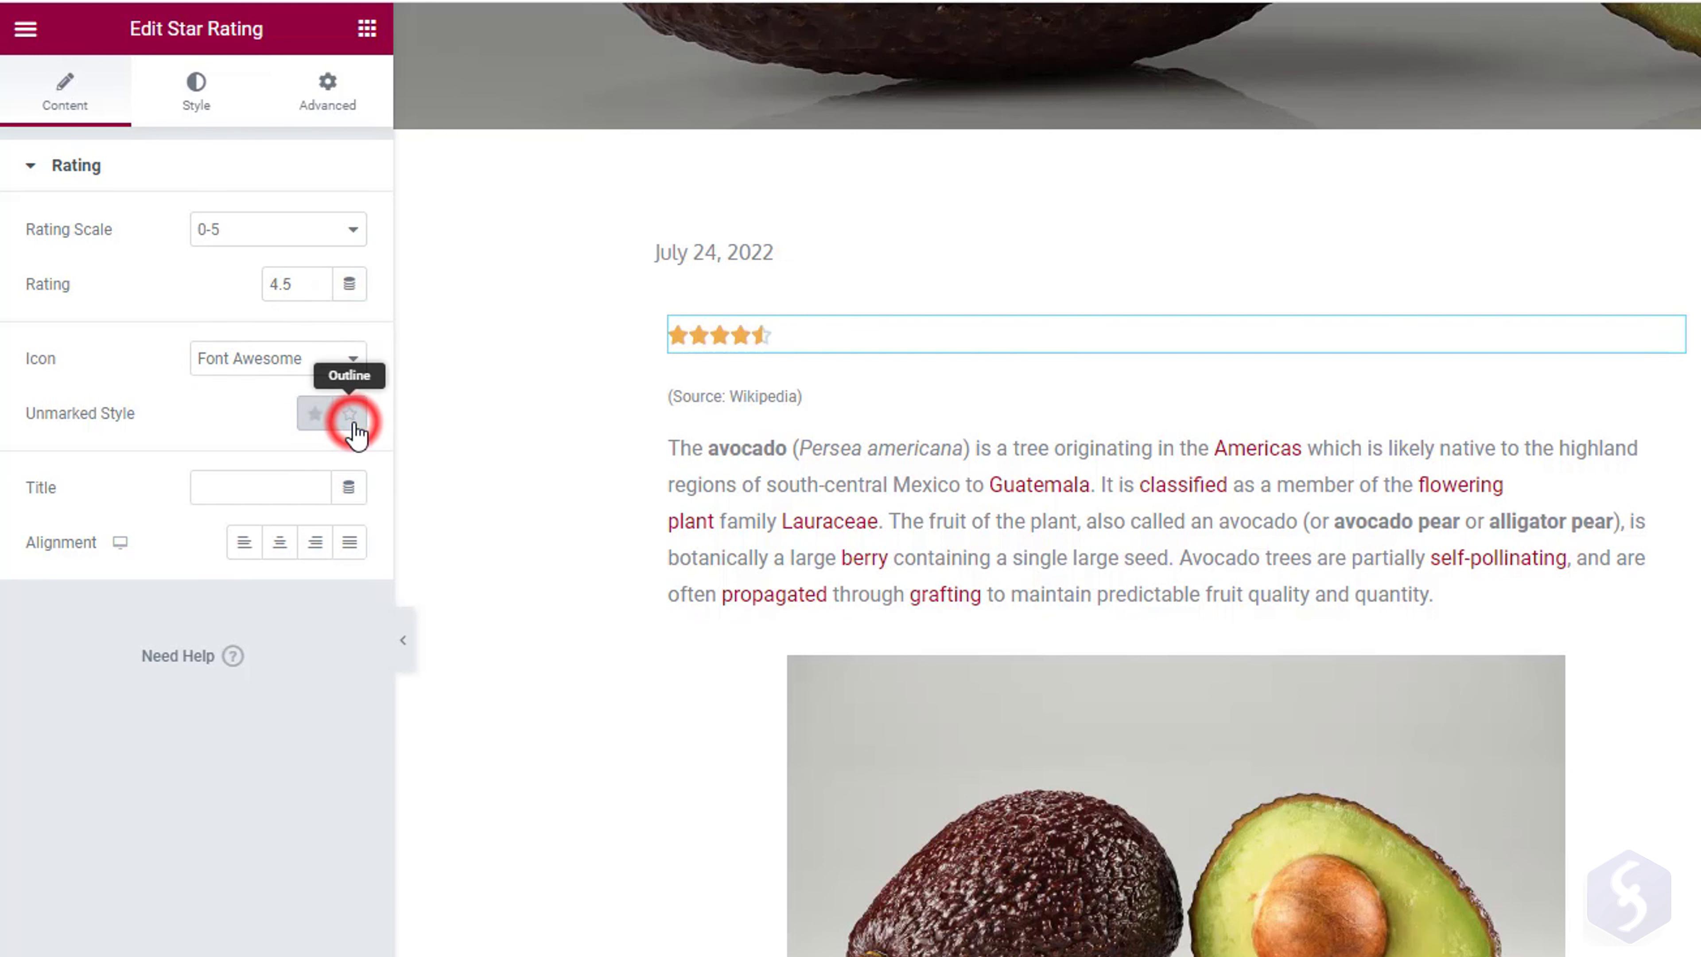
click(223, 478)
text(Rating)
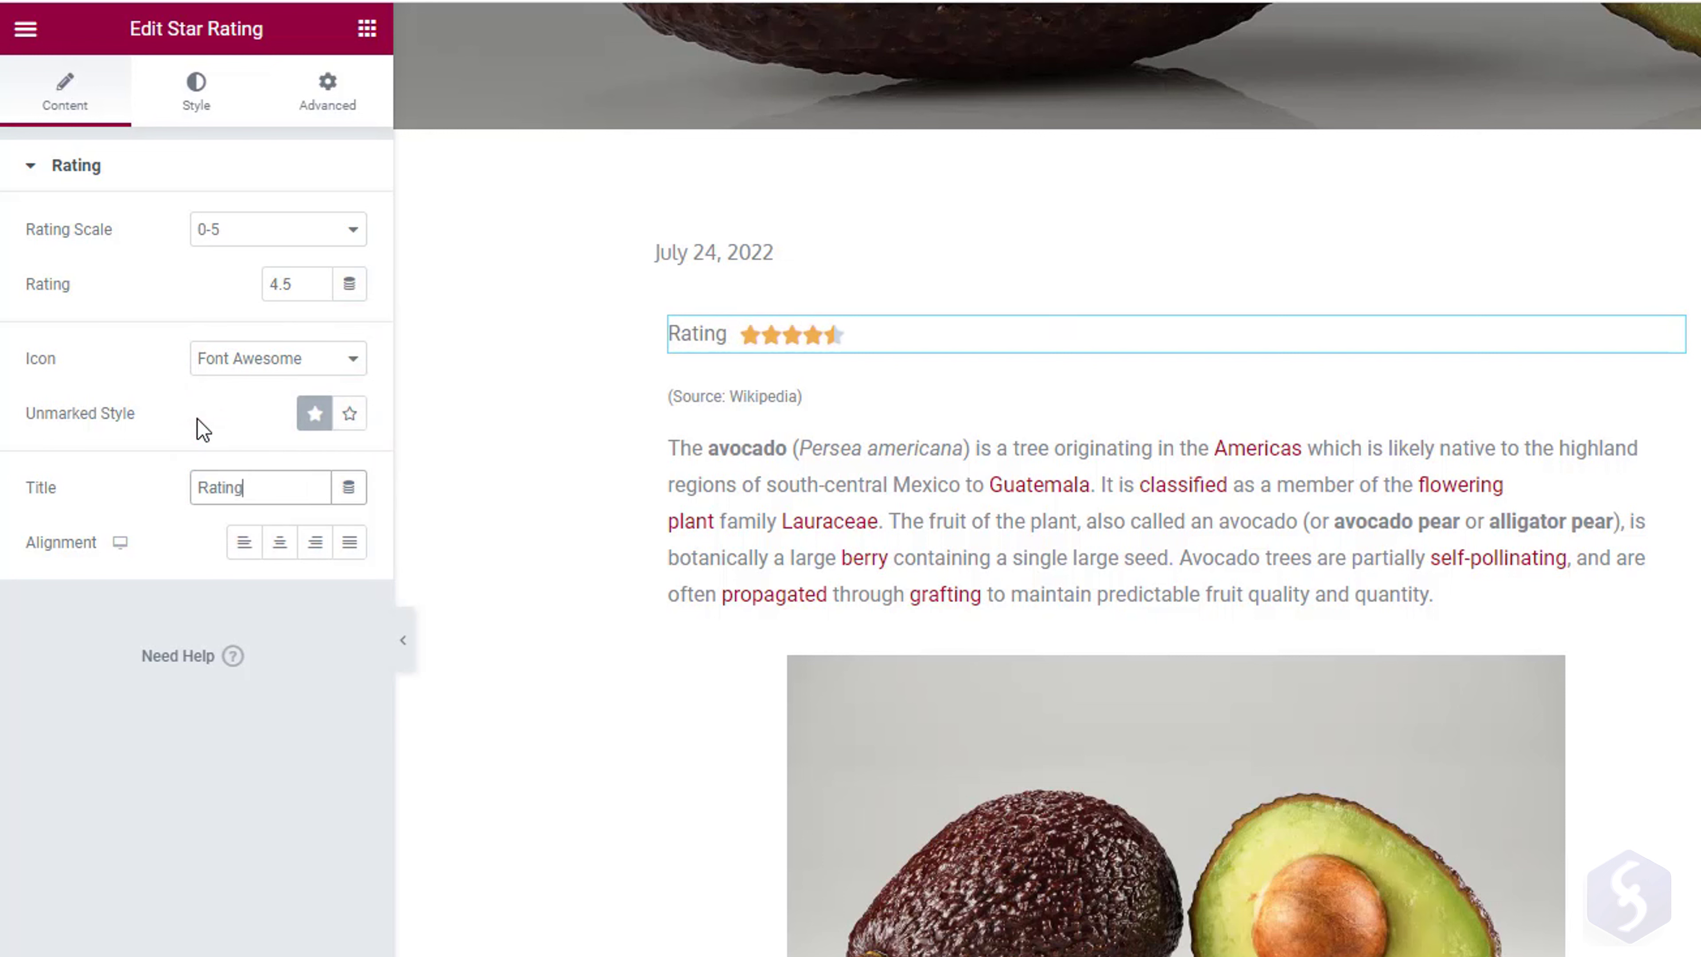
key(BackSpace)
key(BackSpace)
key(BackSpace)
key(BackSpace)
key(BackSpace)
key(BackSpace)
Set star spacing to 10 and colour red, then add a Progress Bar below the article.
click(196, 91)
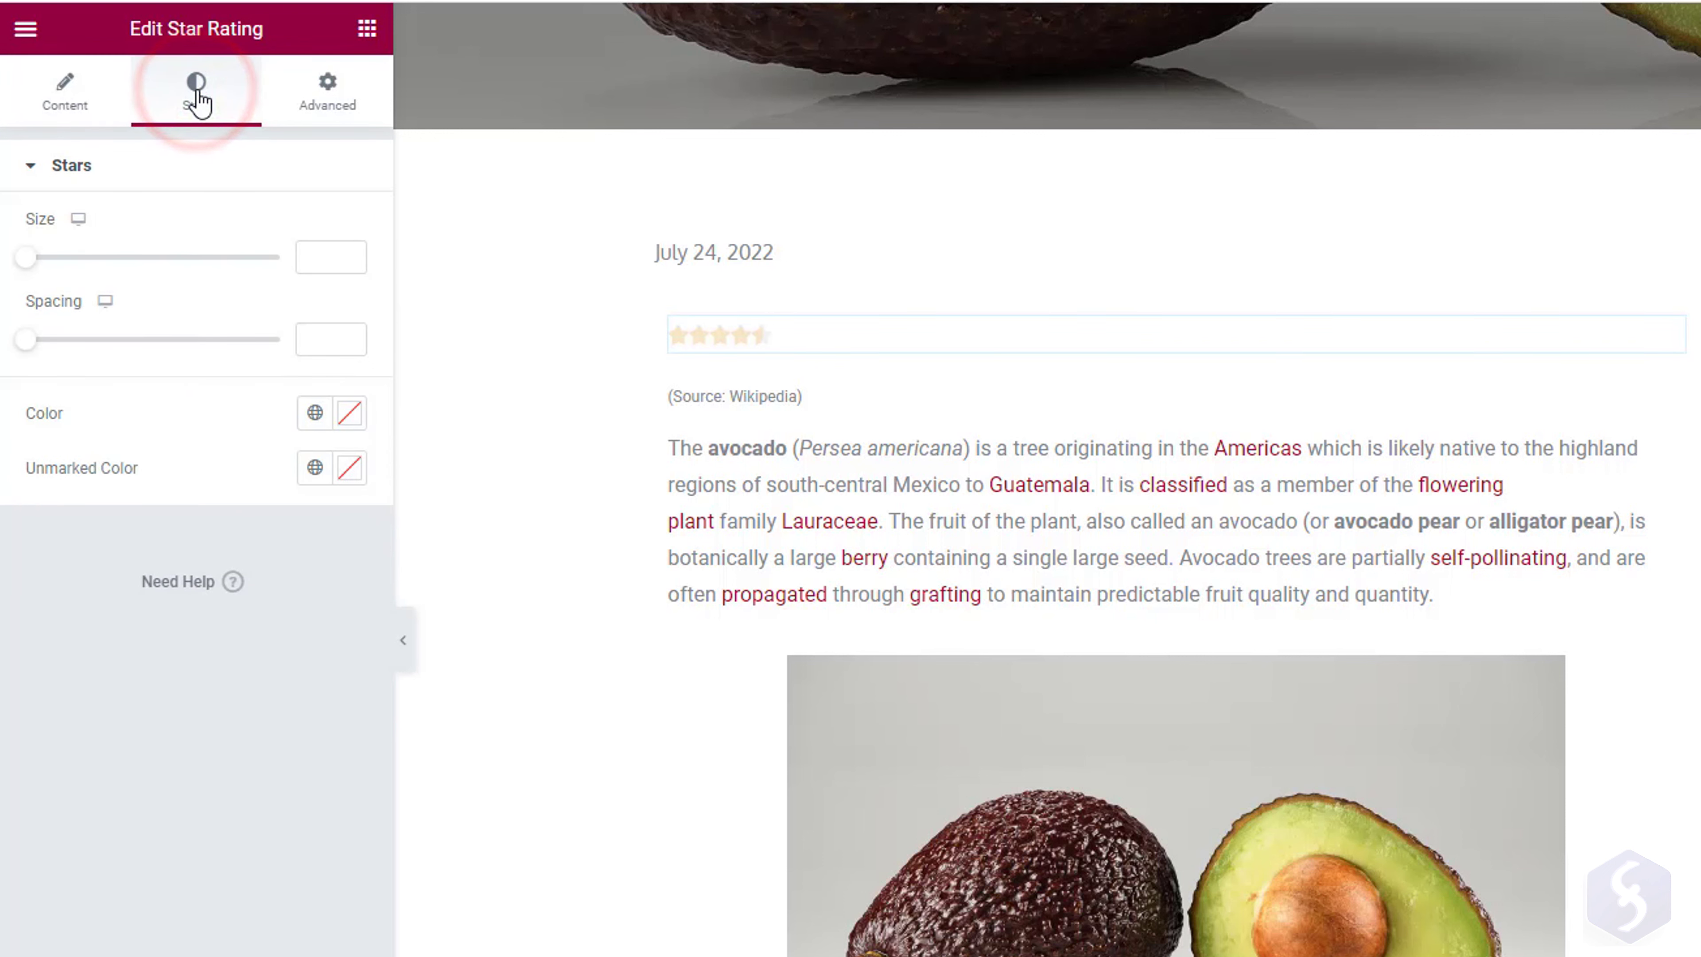
mouse_move(31, 256)
mouse_down()
mouse_move(132, 274)
mouse_move(25, 261)
mouse_up()
drag(64, 343, 76, 340)
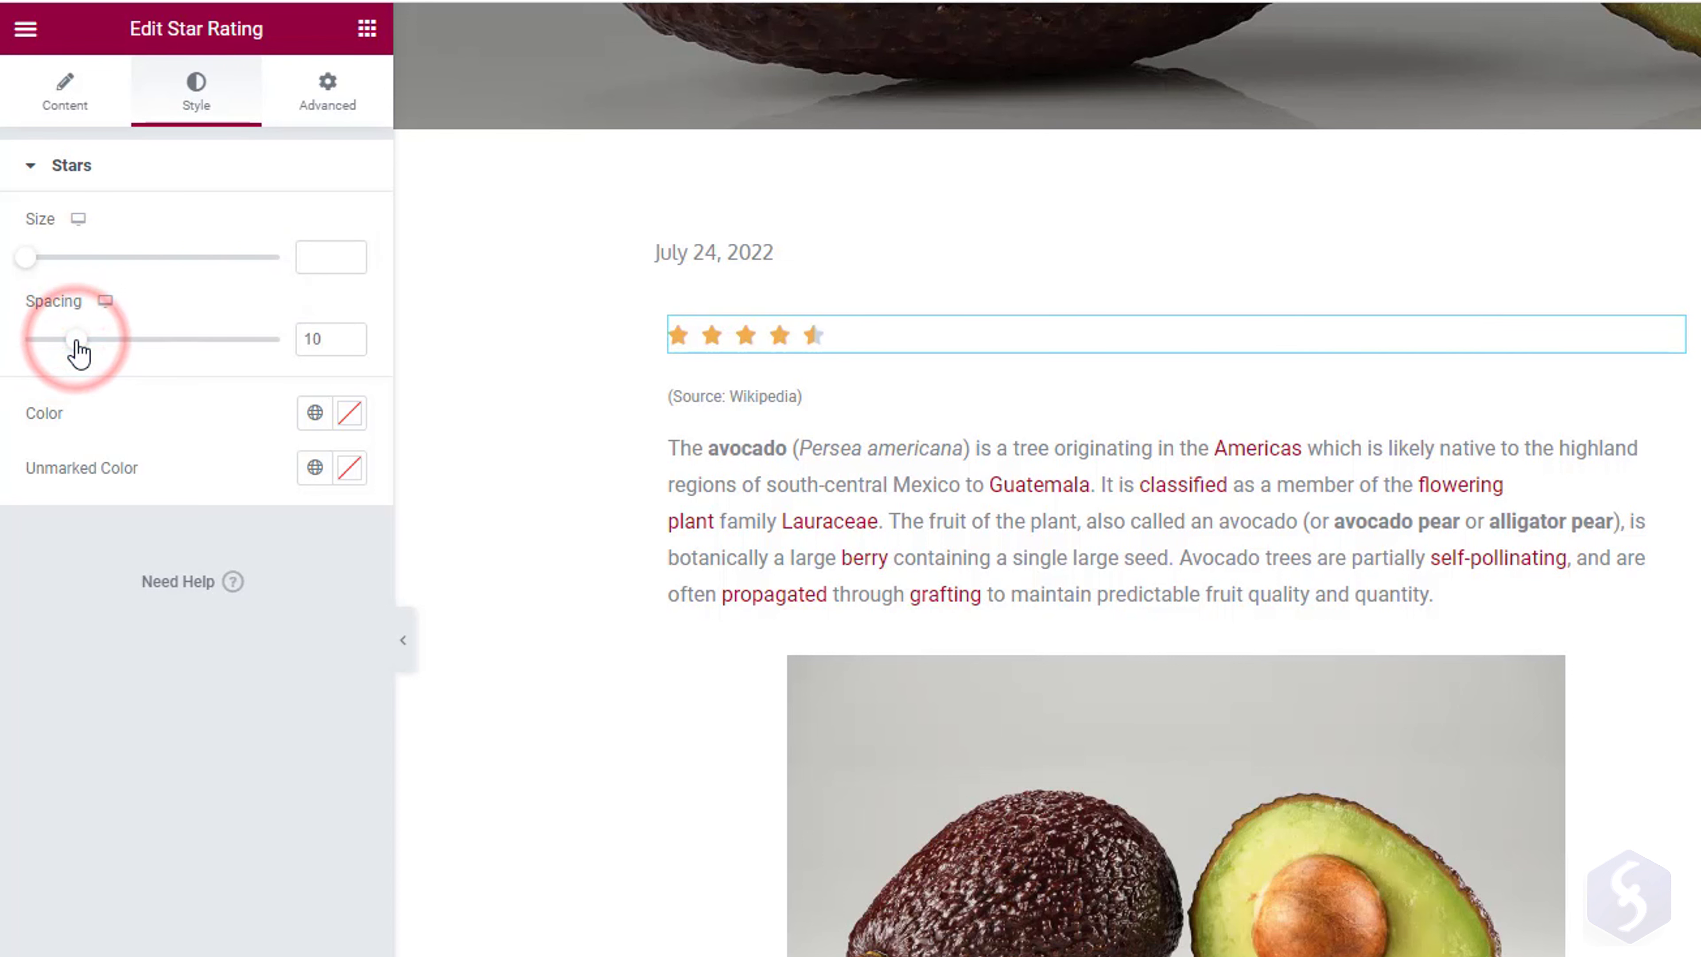
click(353, 416)
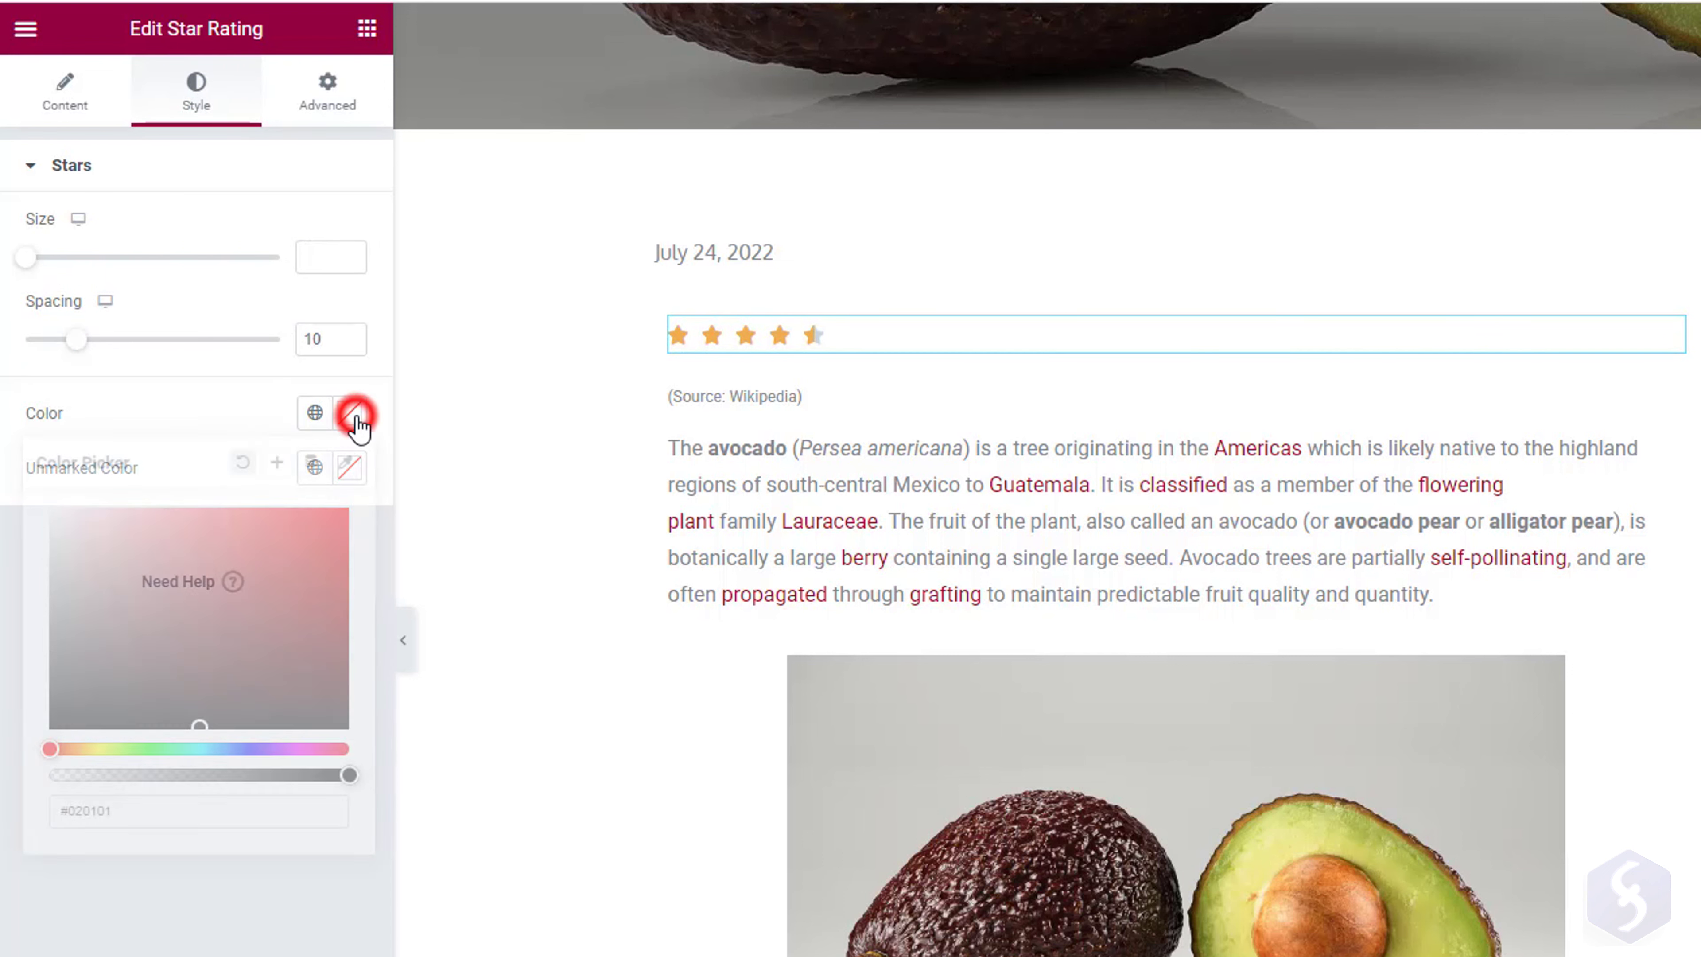
click(292, 525)
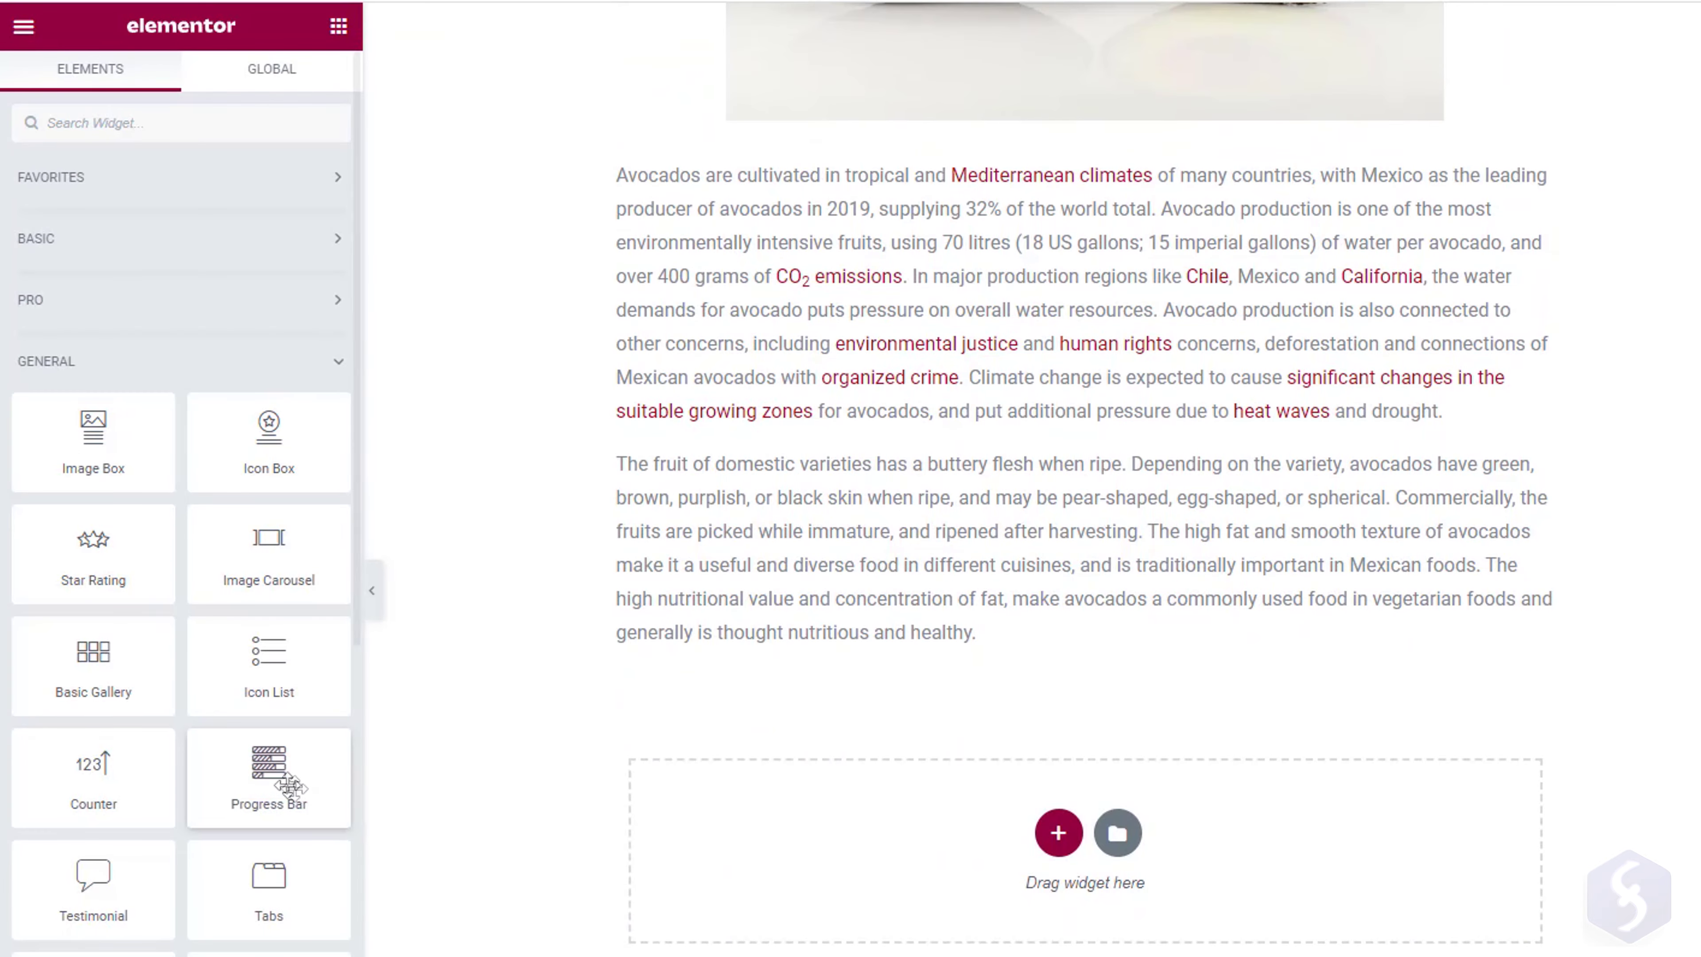
drag(268, 777, 844, 844)
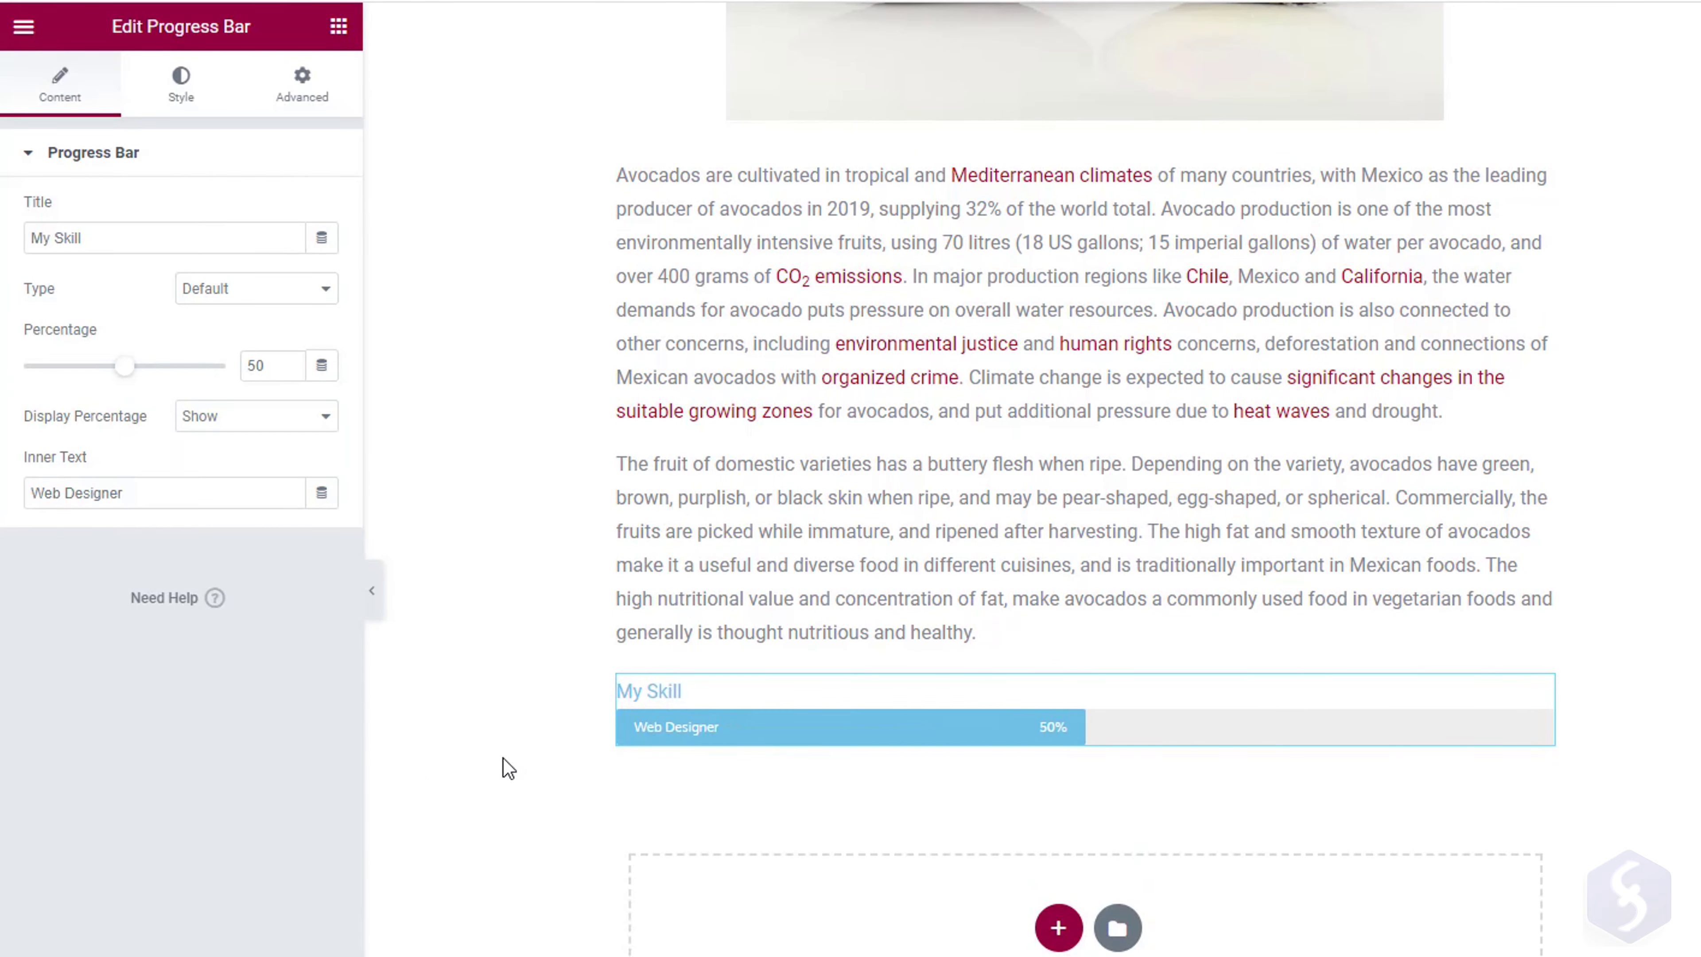
Change the progress bar title (typing 'Difficu'), its percentage to 30, and inner text to 'Low'.
key(ctrl+a)
text(Difficu)
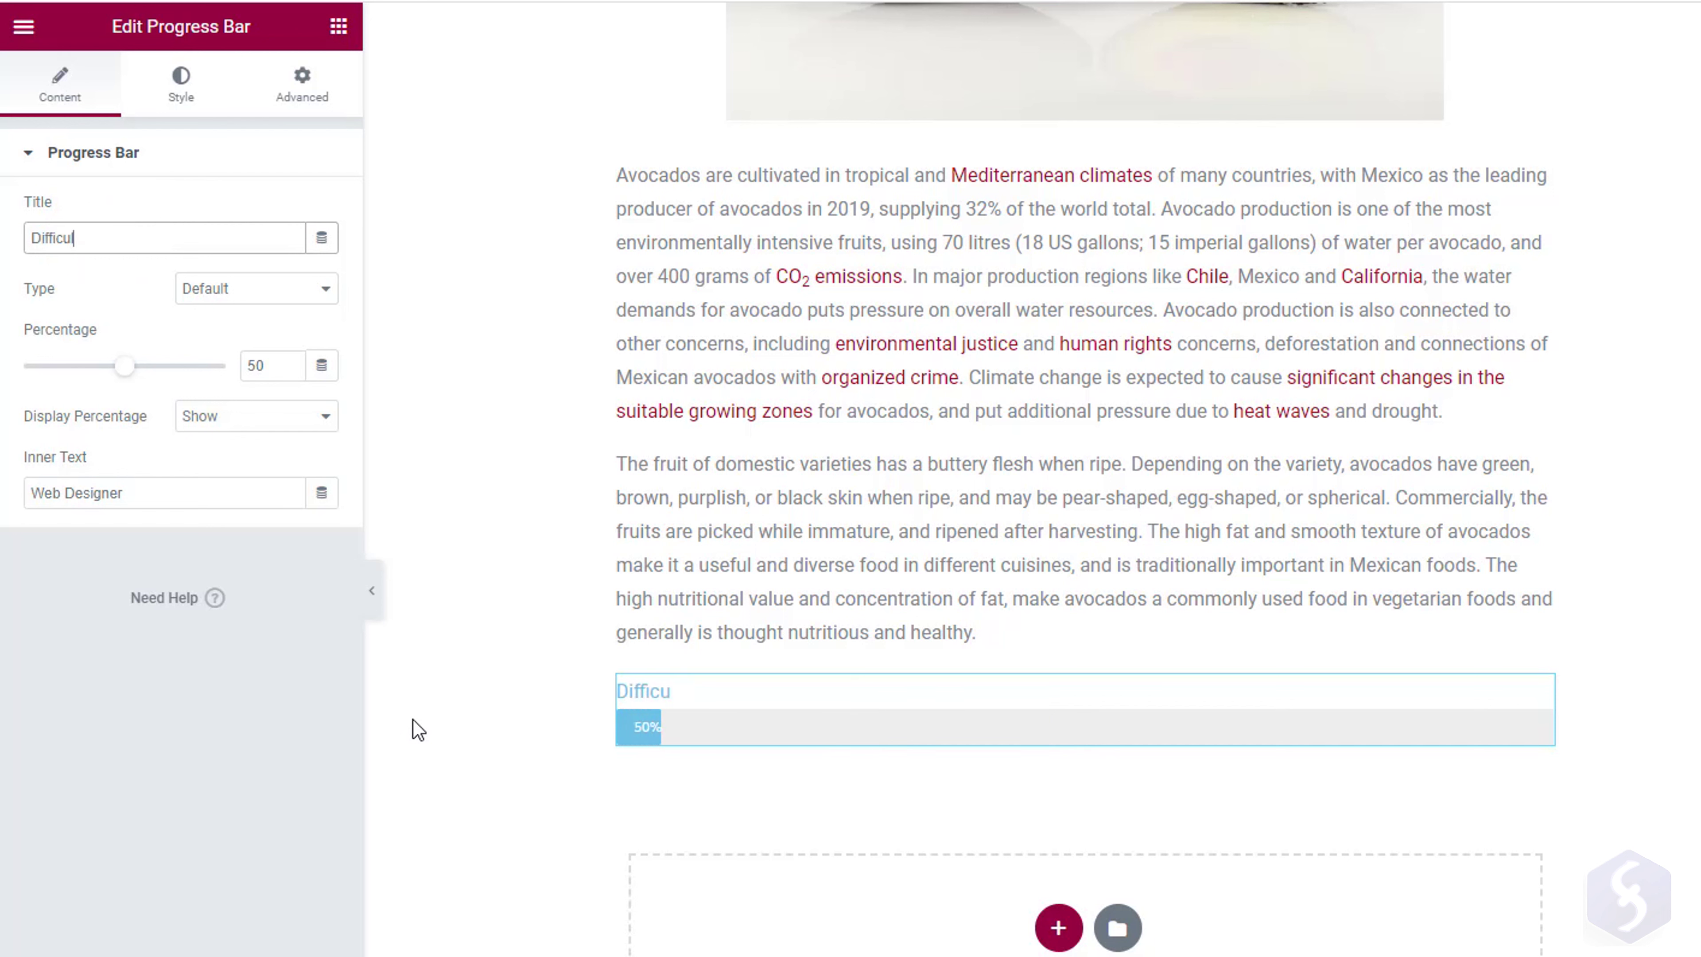
double_click(257, 365)
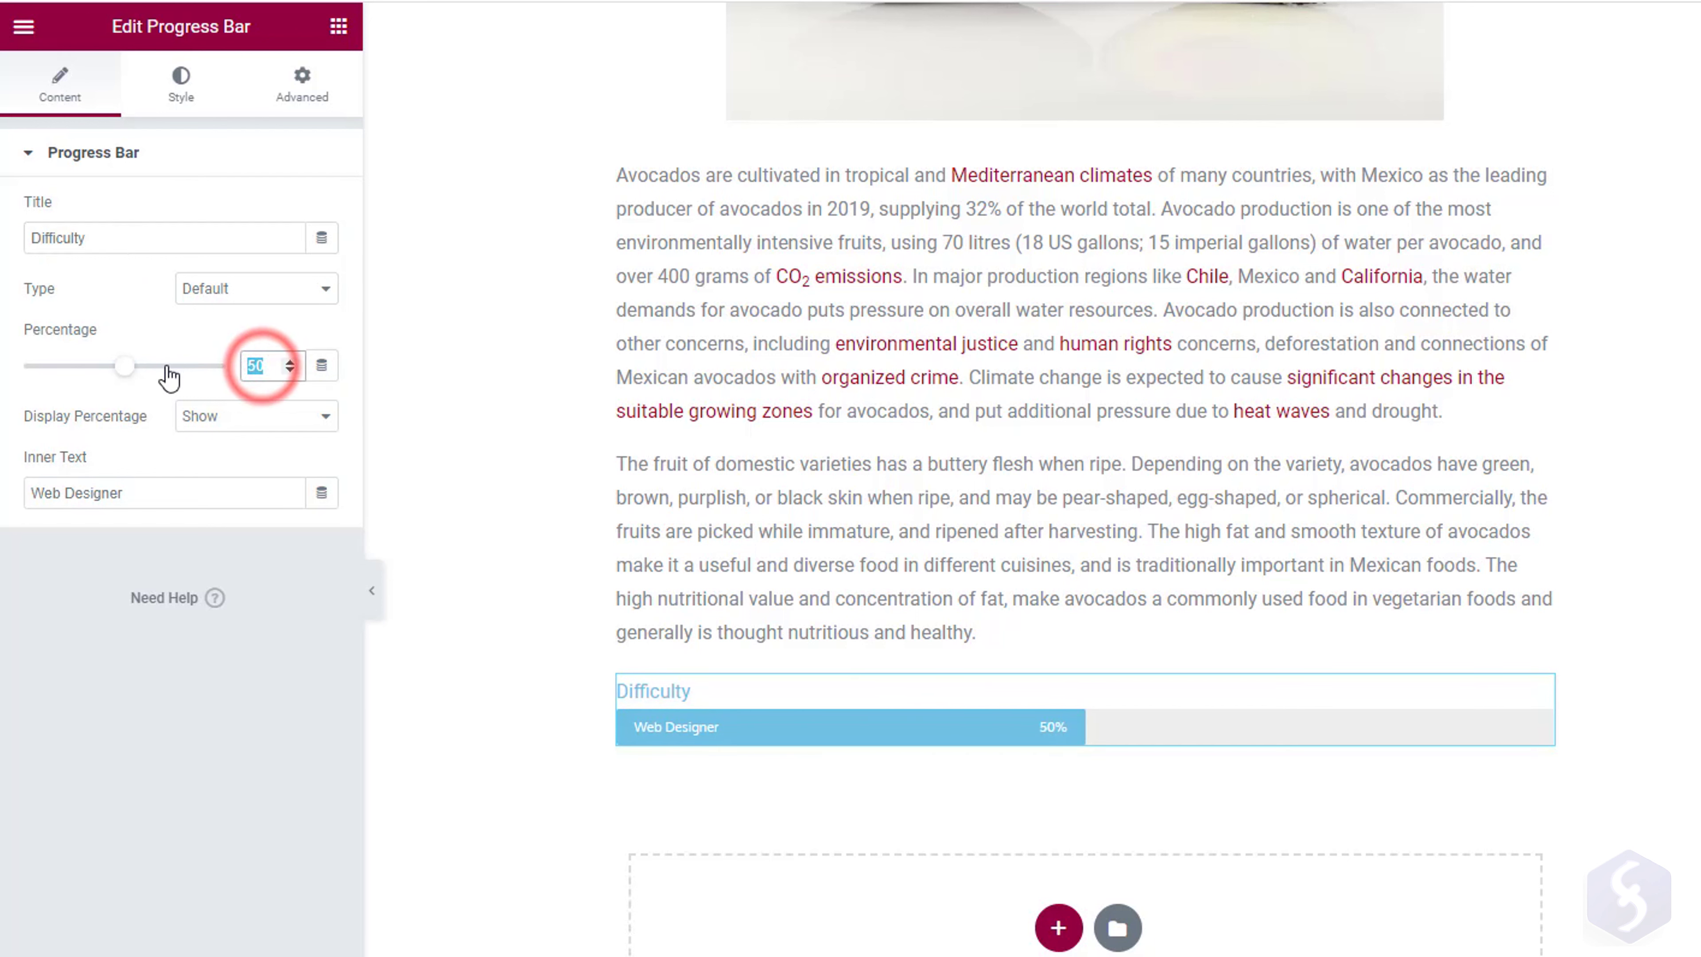
text(30)
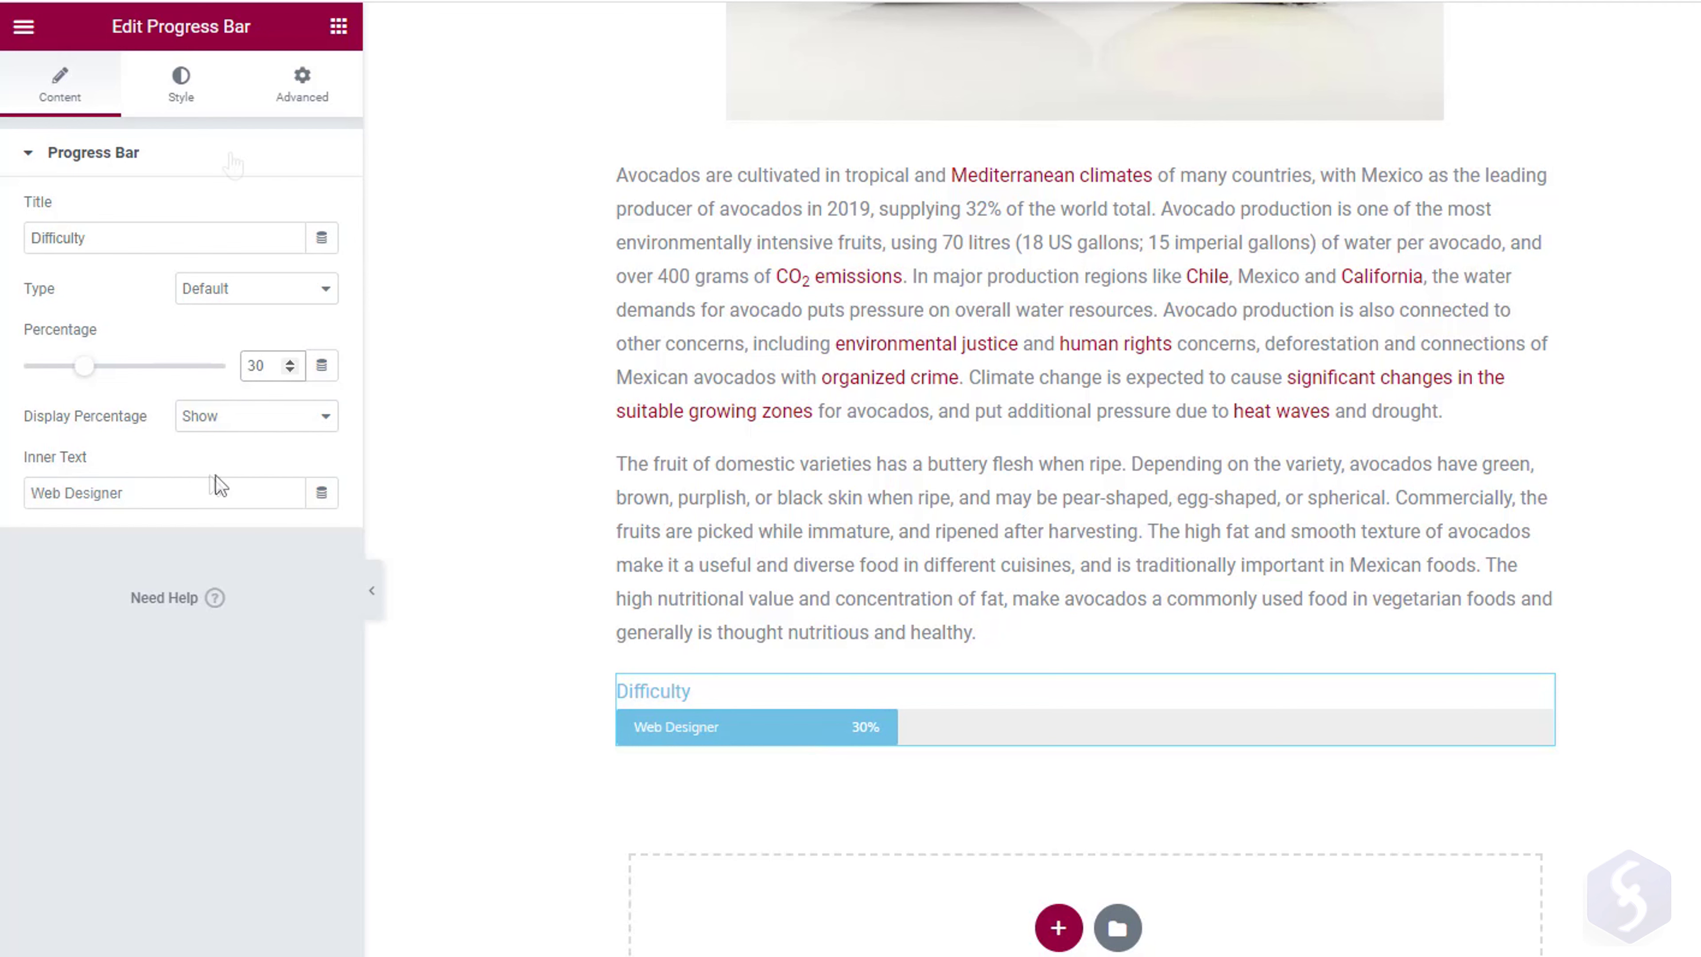
triple_click(216, 480)
text(Low)
click(180, 84)
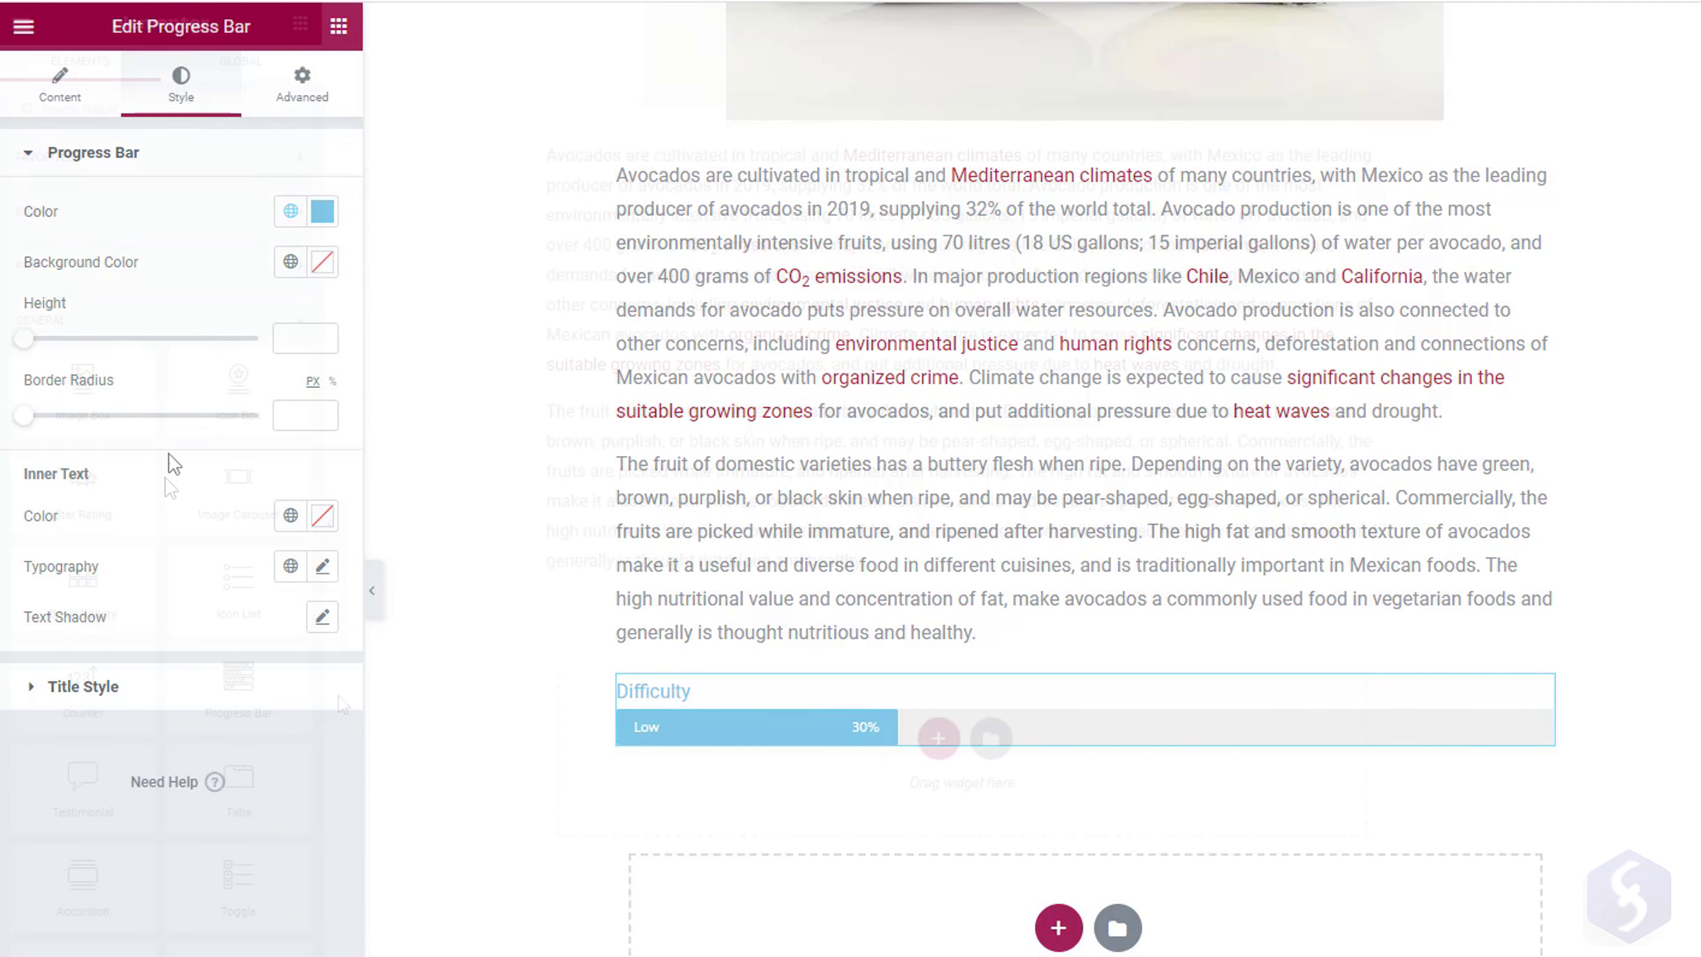
Add a Tabs widget below the article and start renaming the first tab ('Fi').
drag(238, 781, 755, 757)
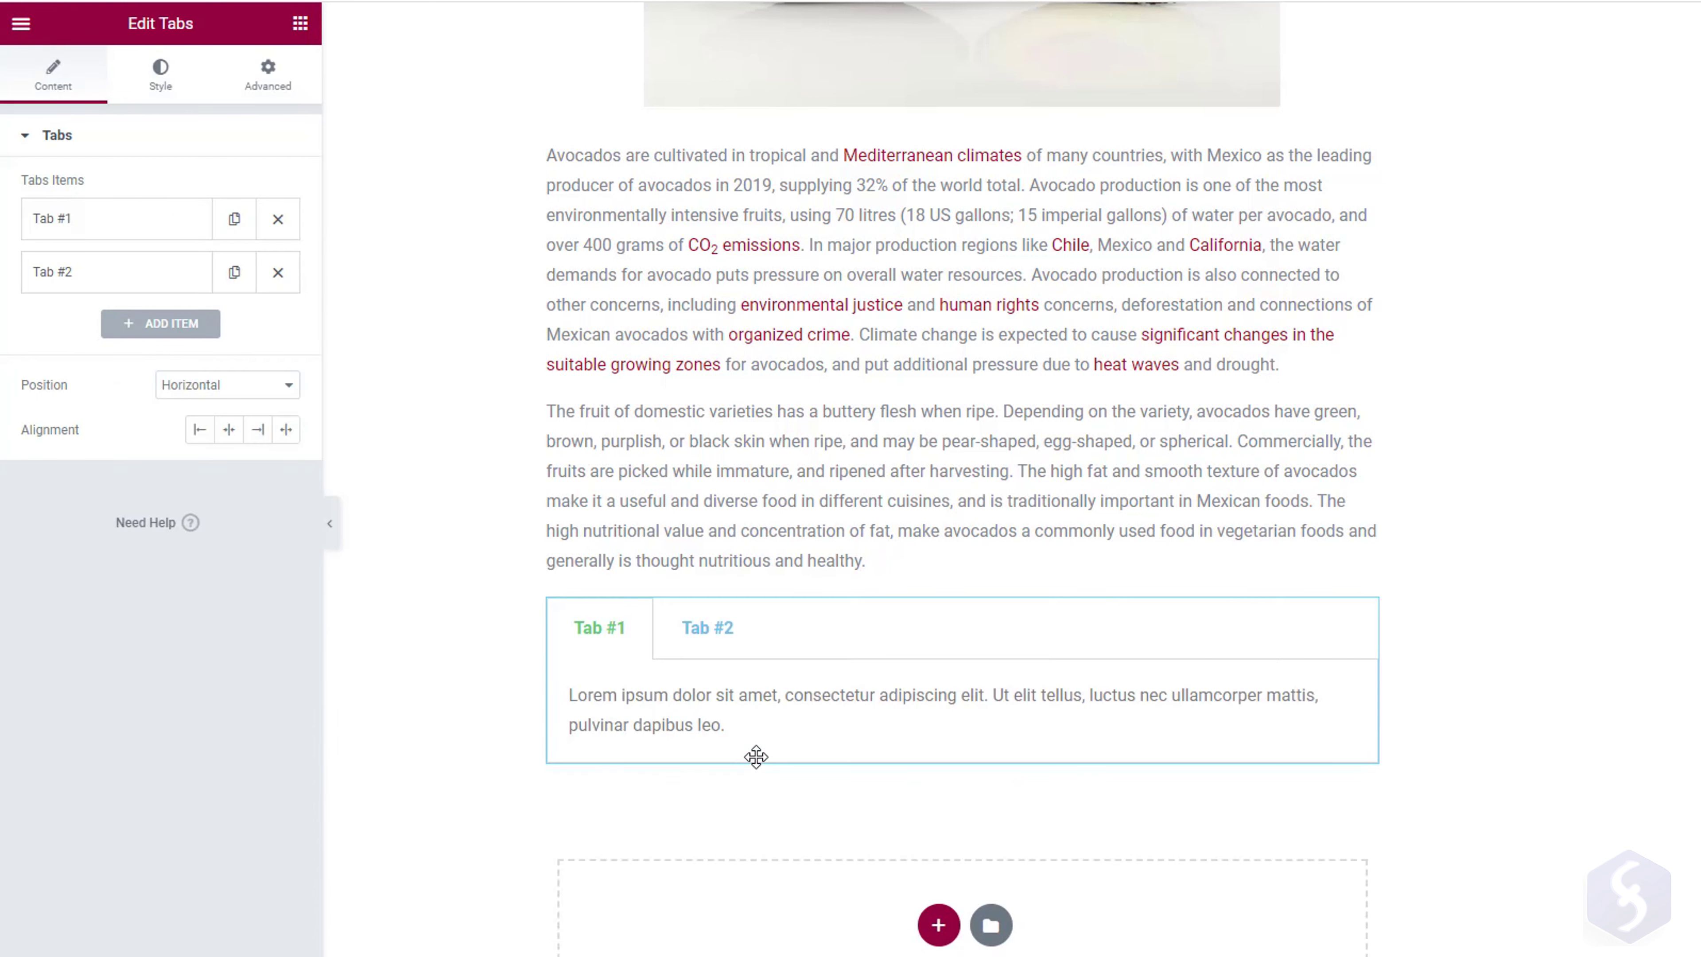
click(99, 221)
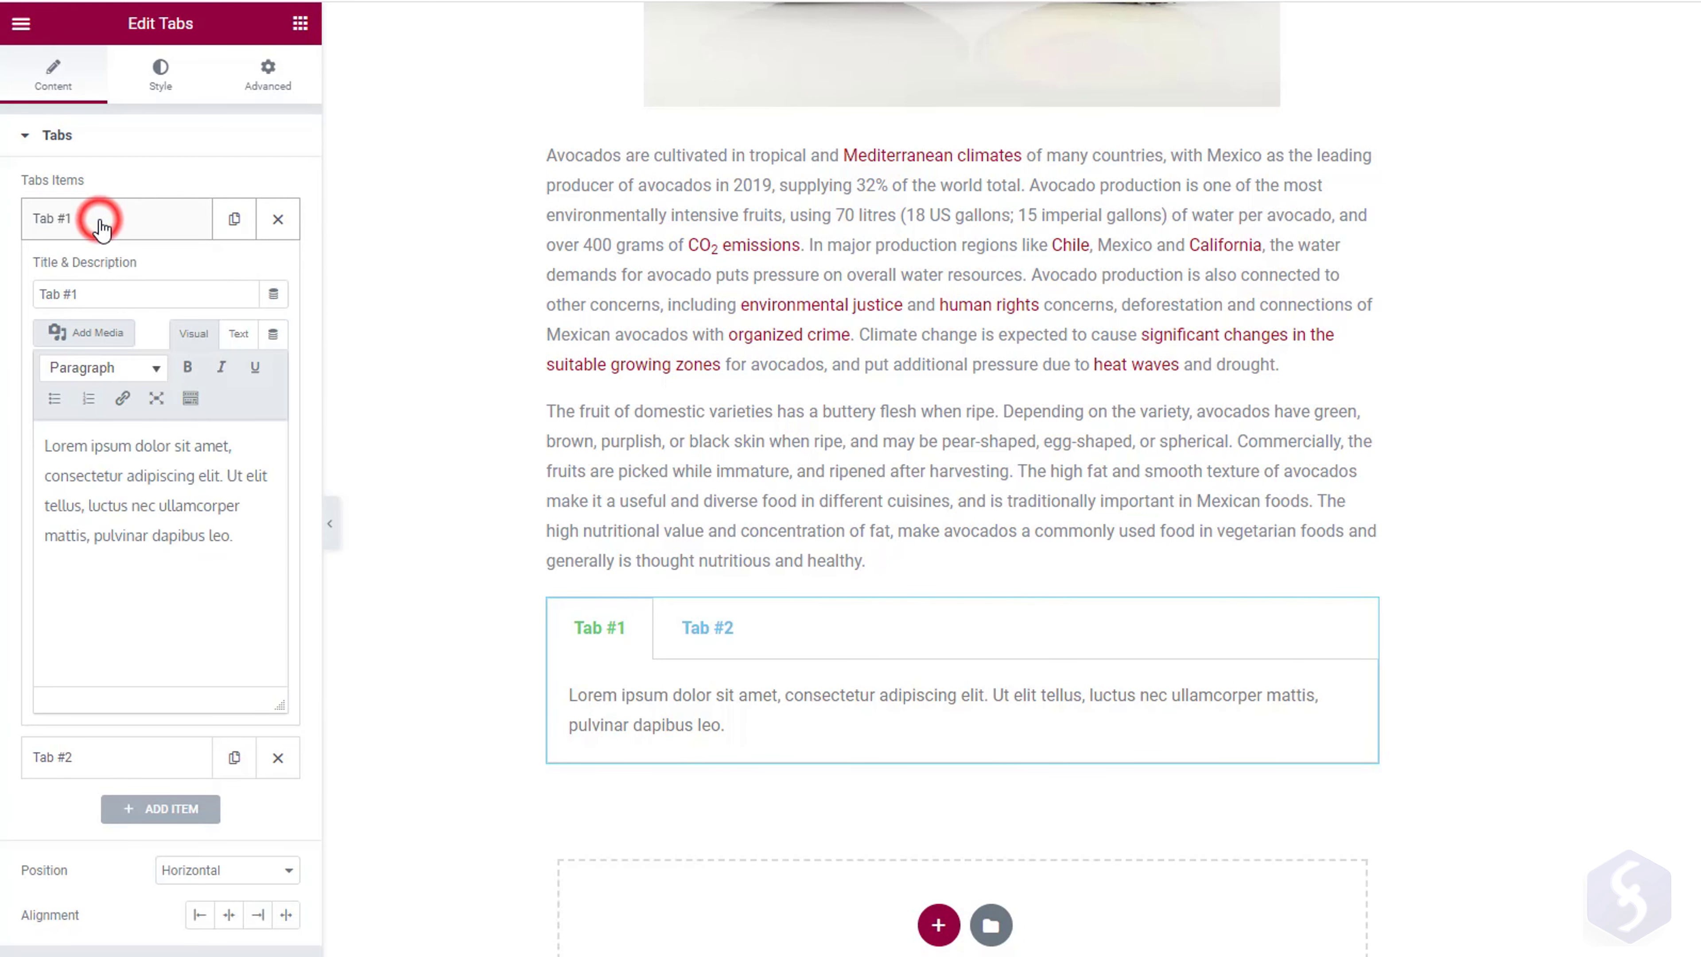
drag(107, 297, 5, 302)
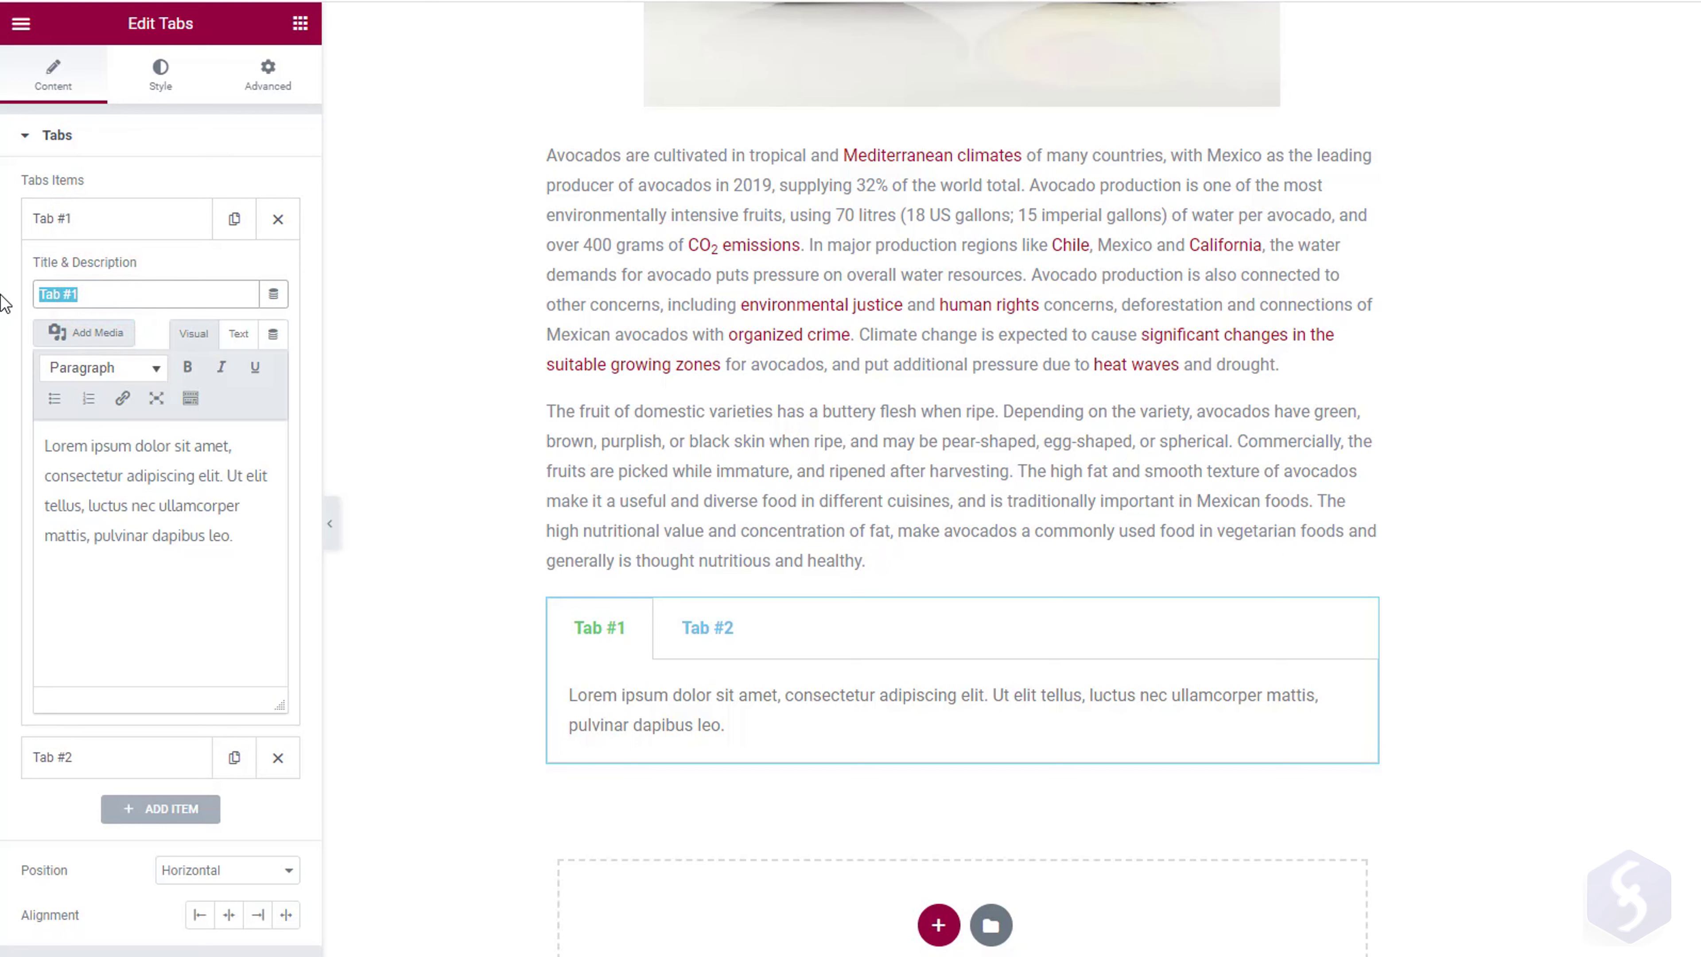
text(First)
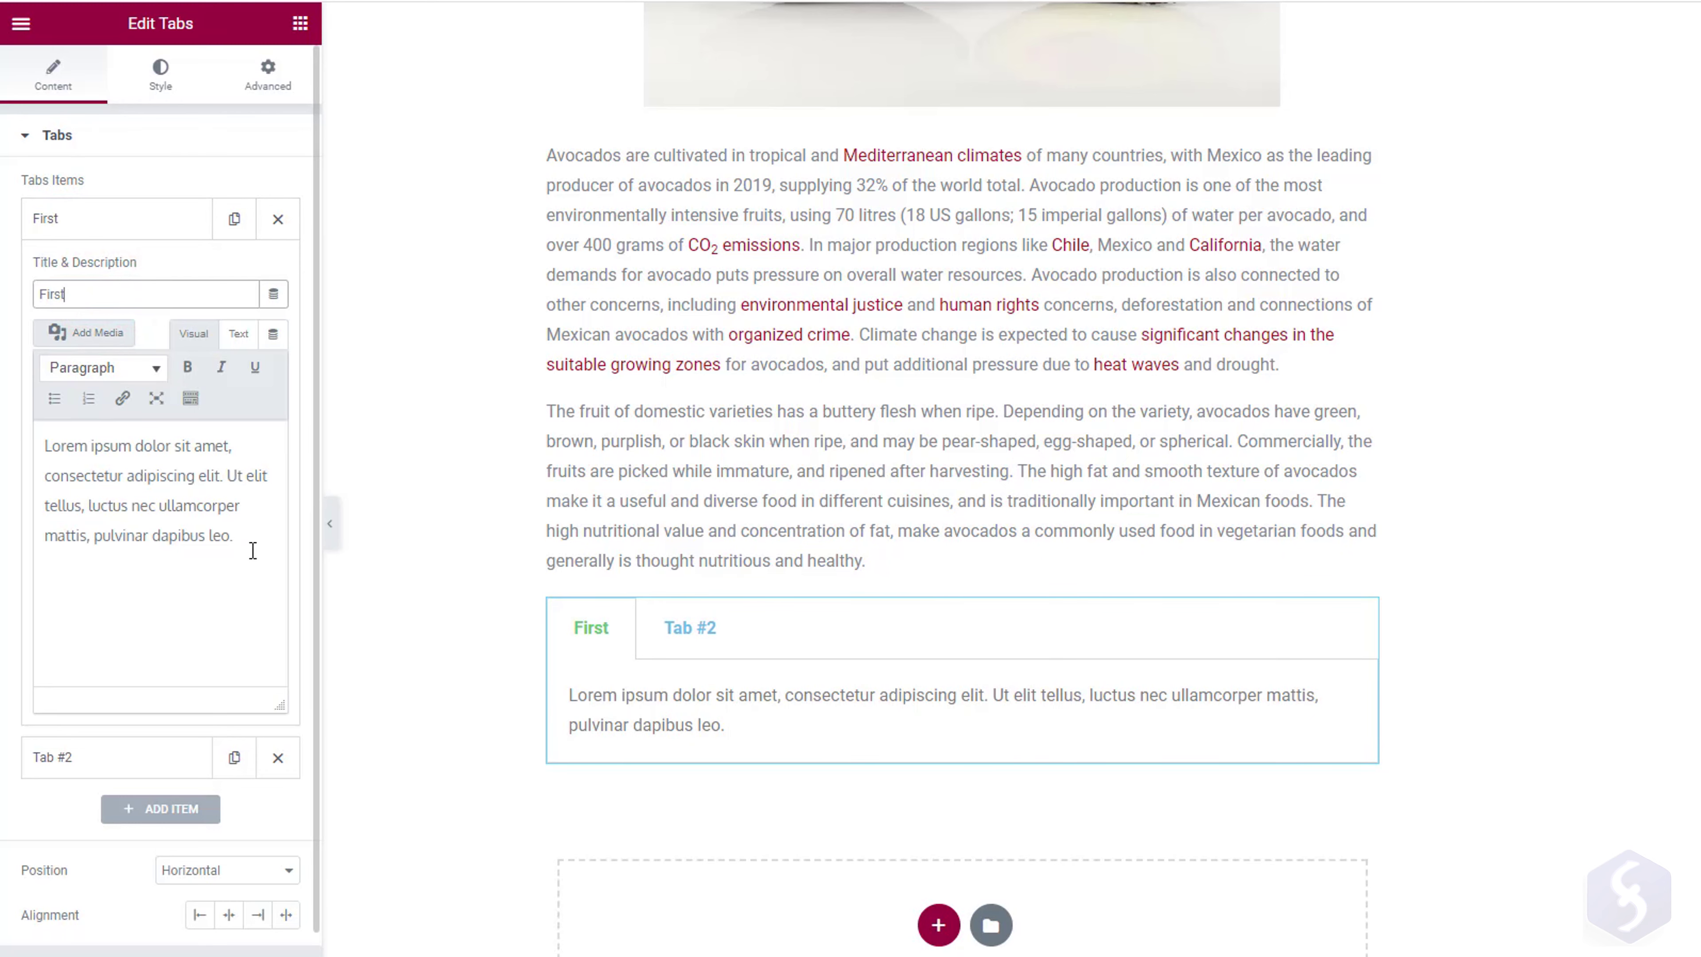
triple_click(251, 546)
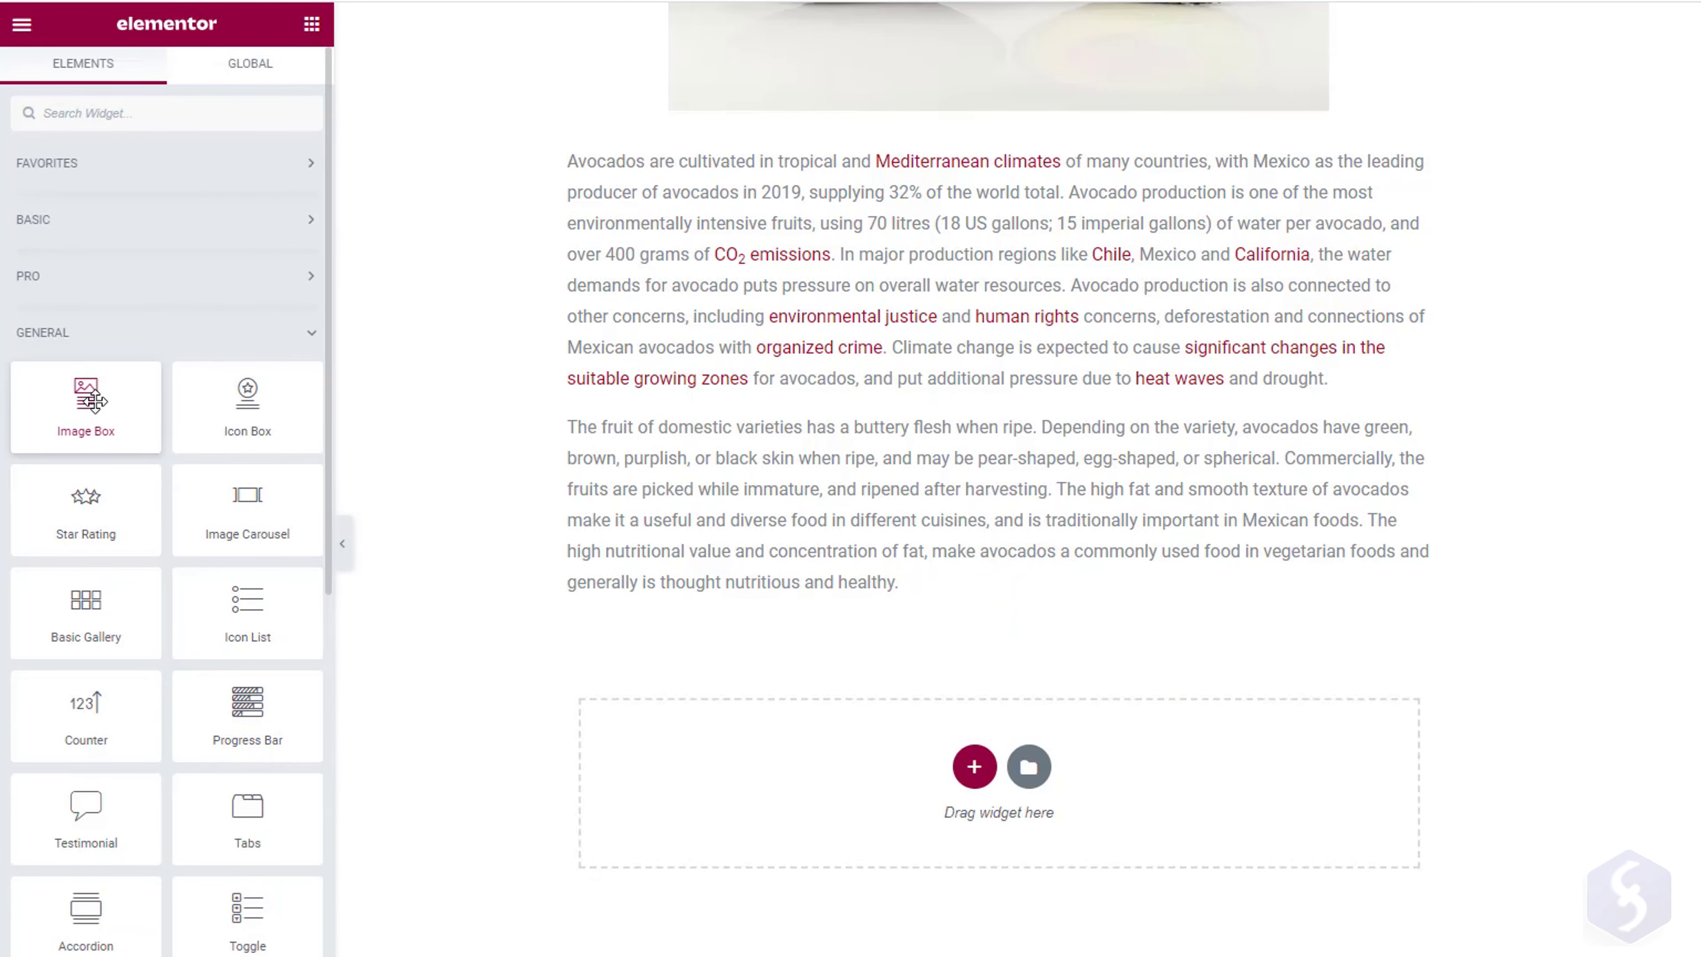
Place an Image Box below the article with heading 'Cooking!' and a description starting 'Le'.
drag(86, 399, 790, 781)
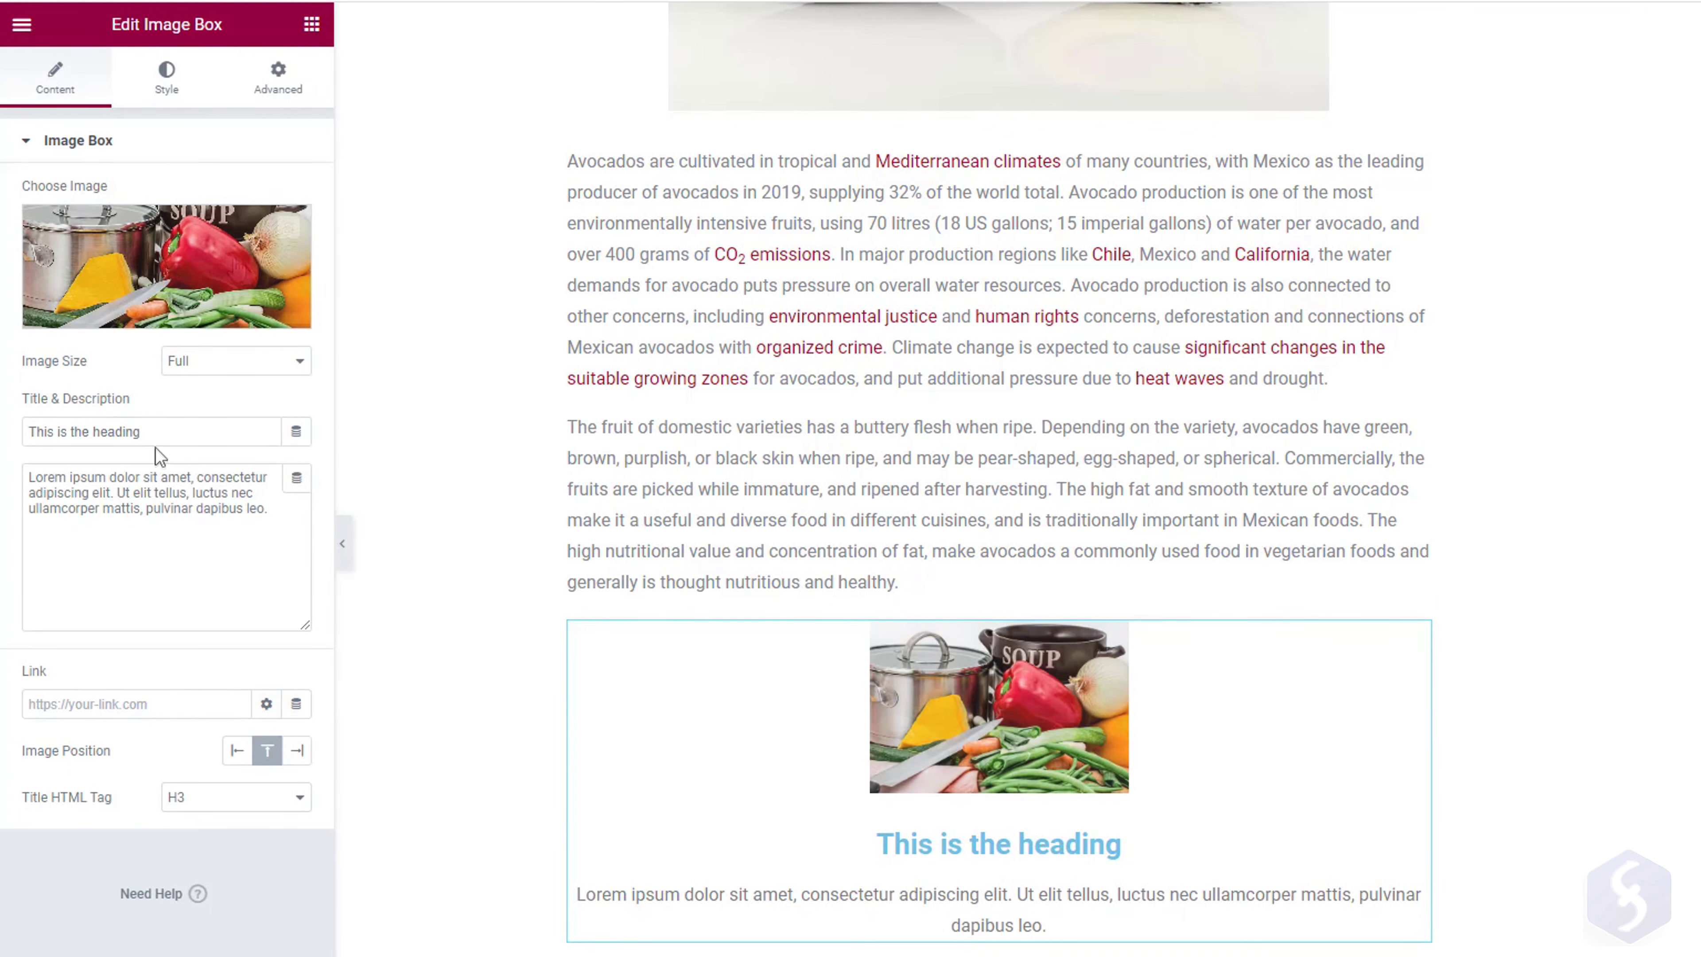
triple_click(152, 432)
text(Co)
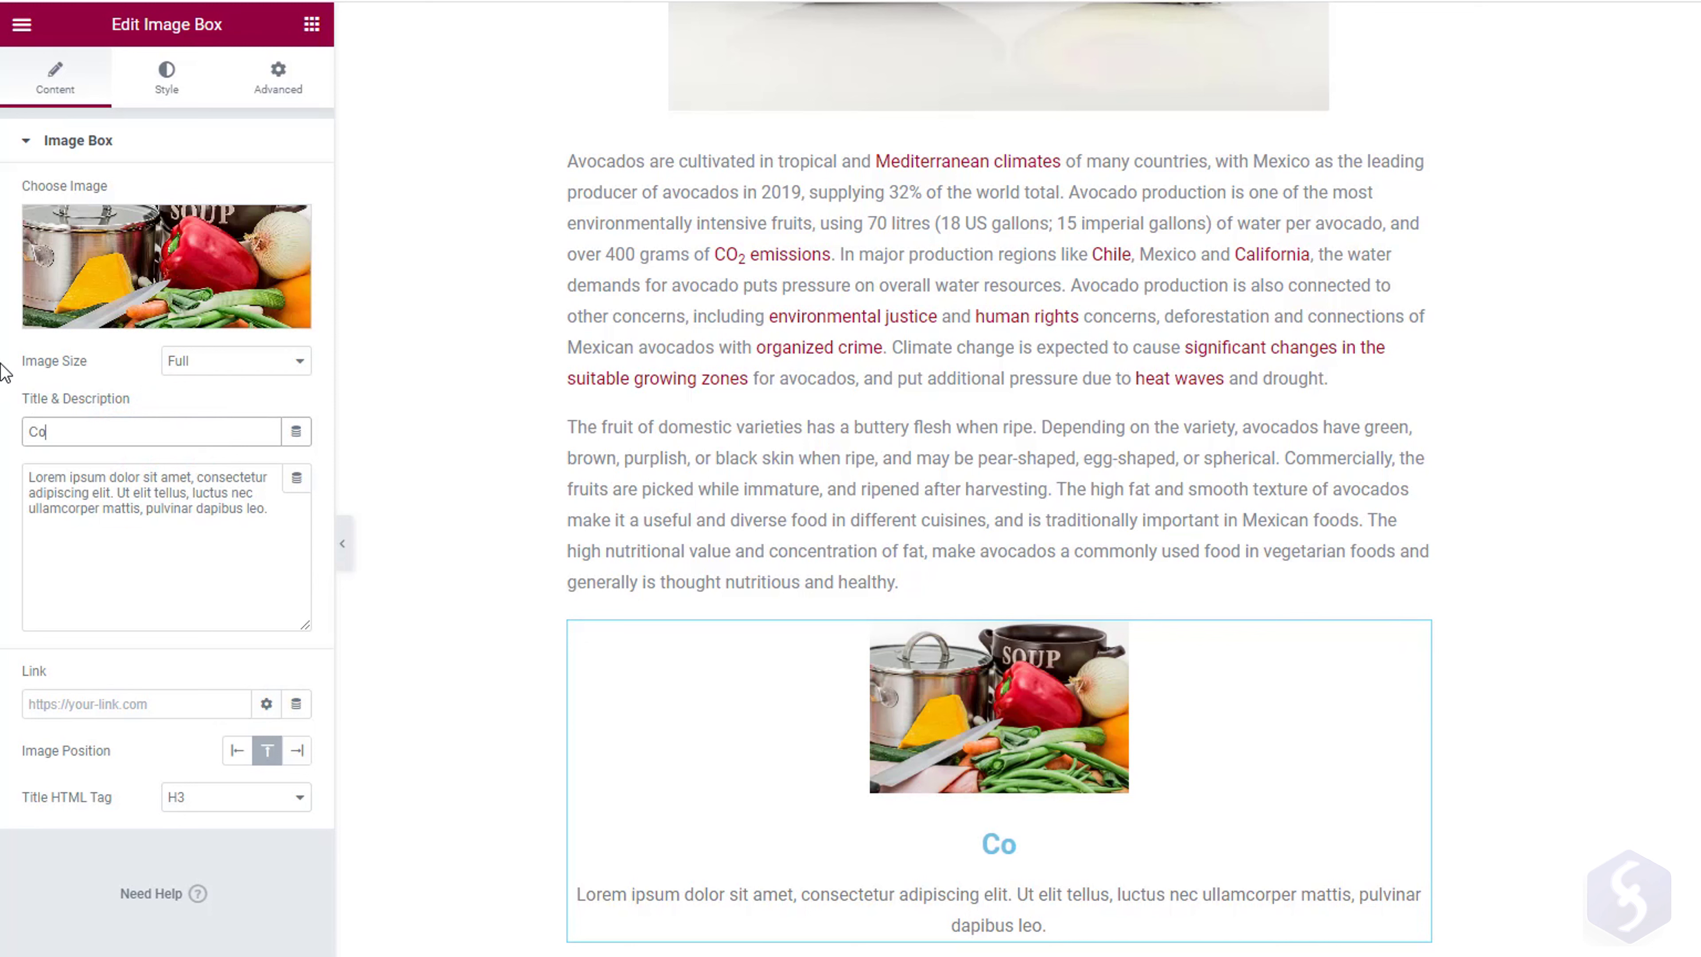
text(oking!)
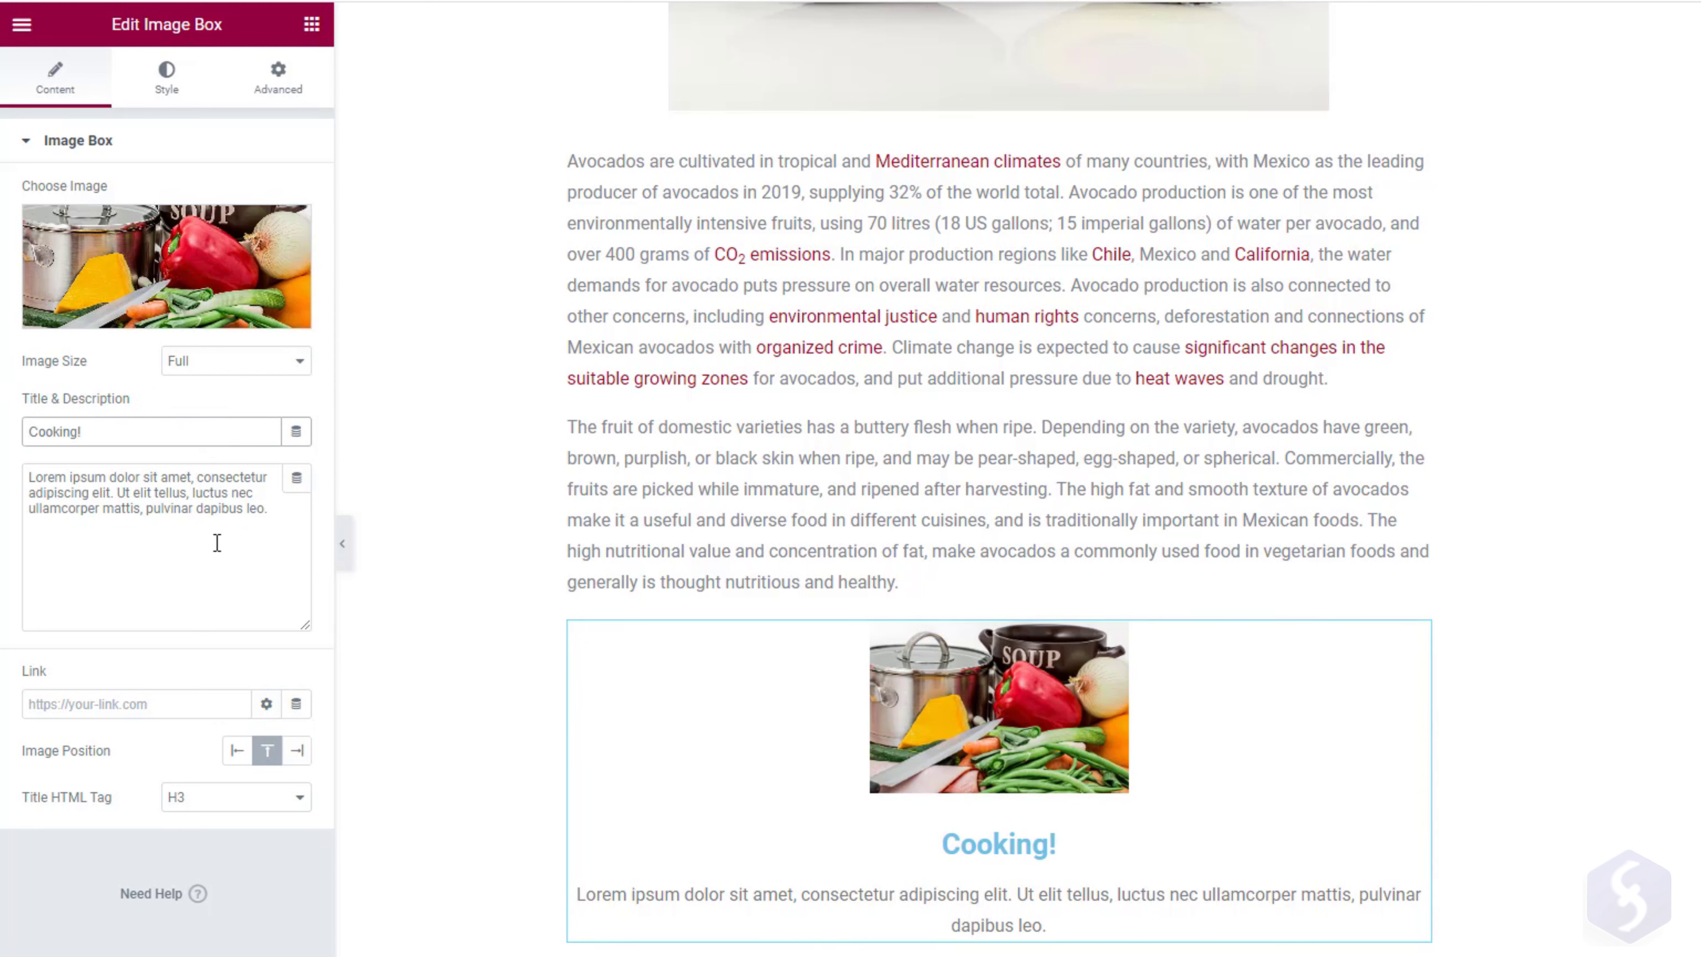
triple_click(296, 521)
key(BackSpace)
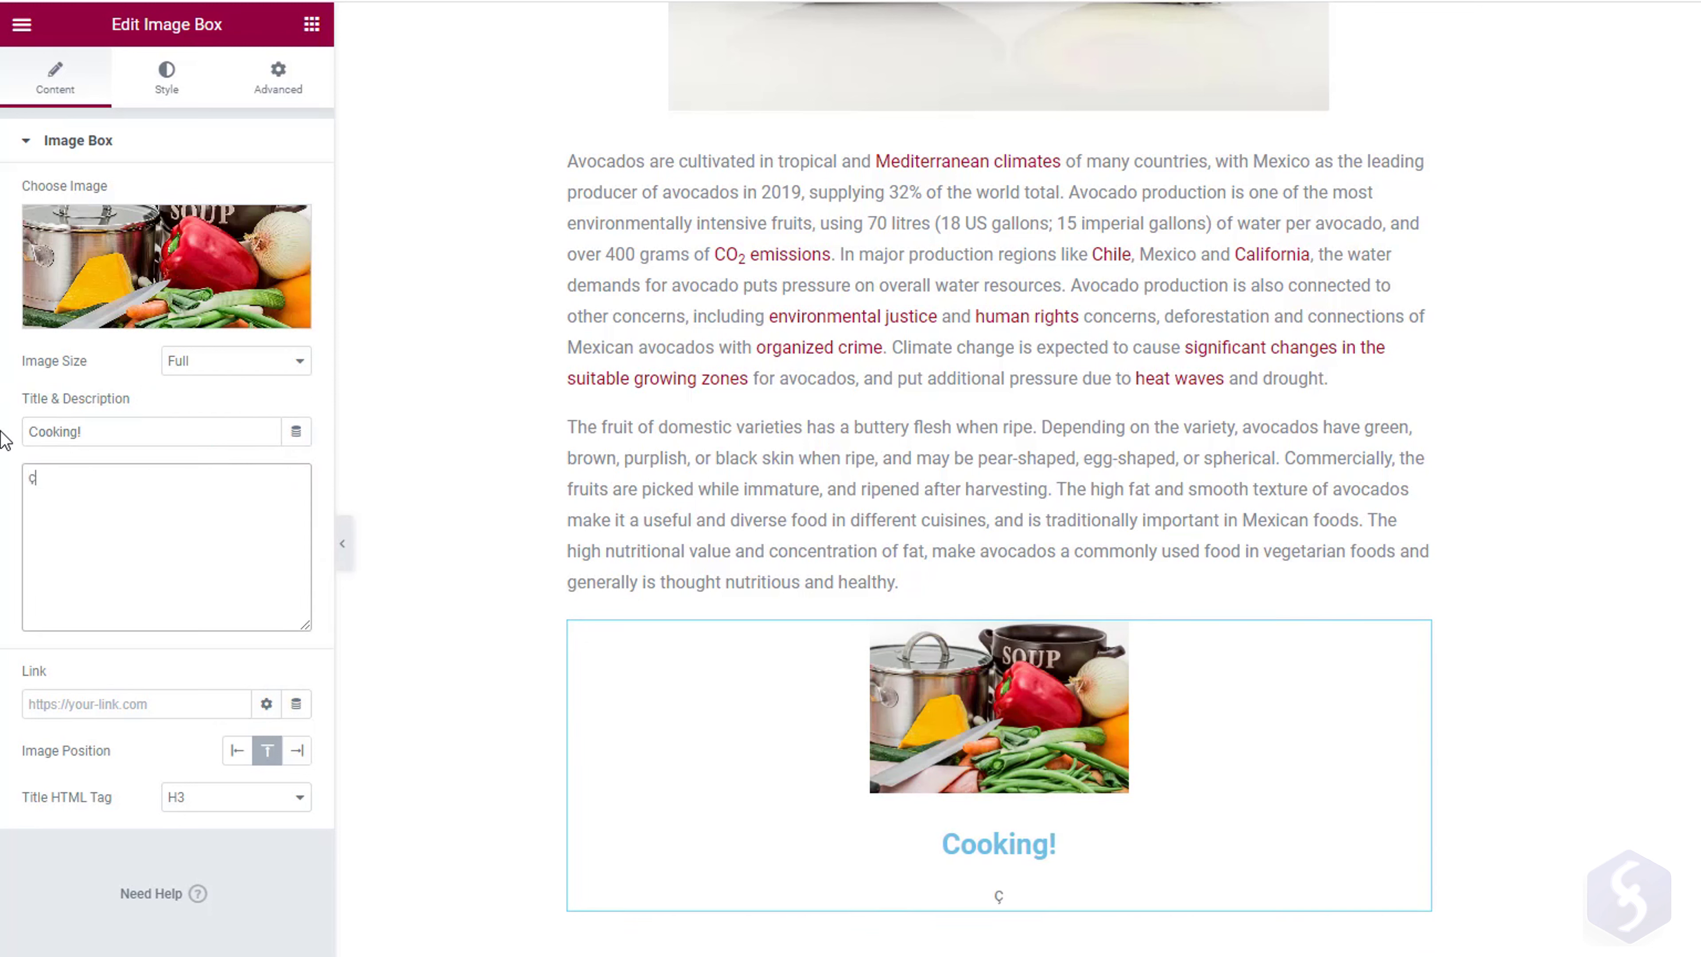
text(Le)
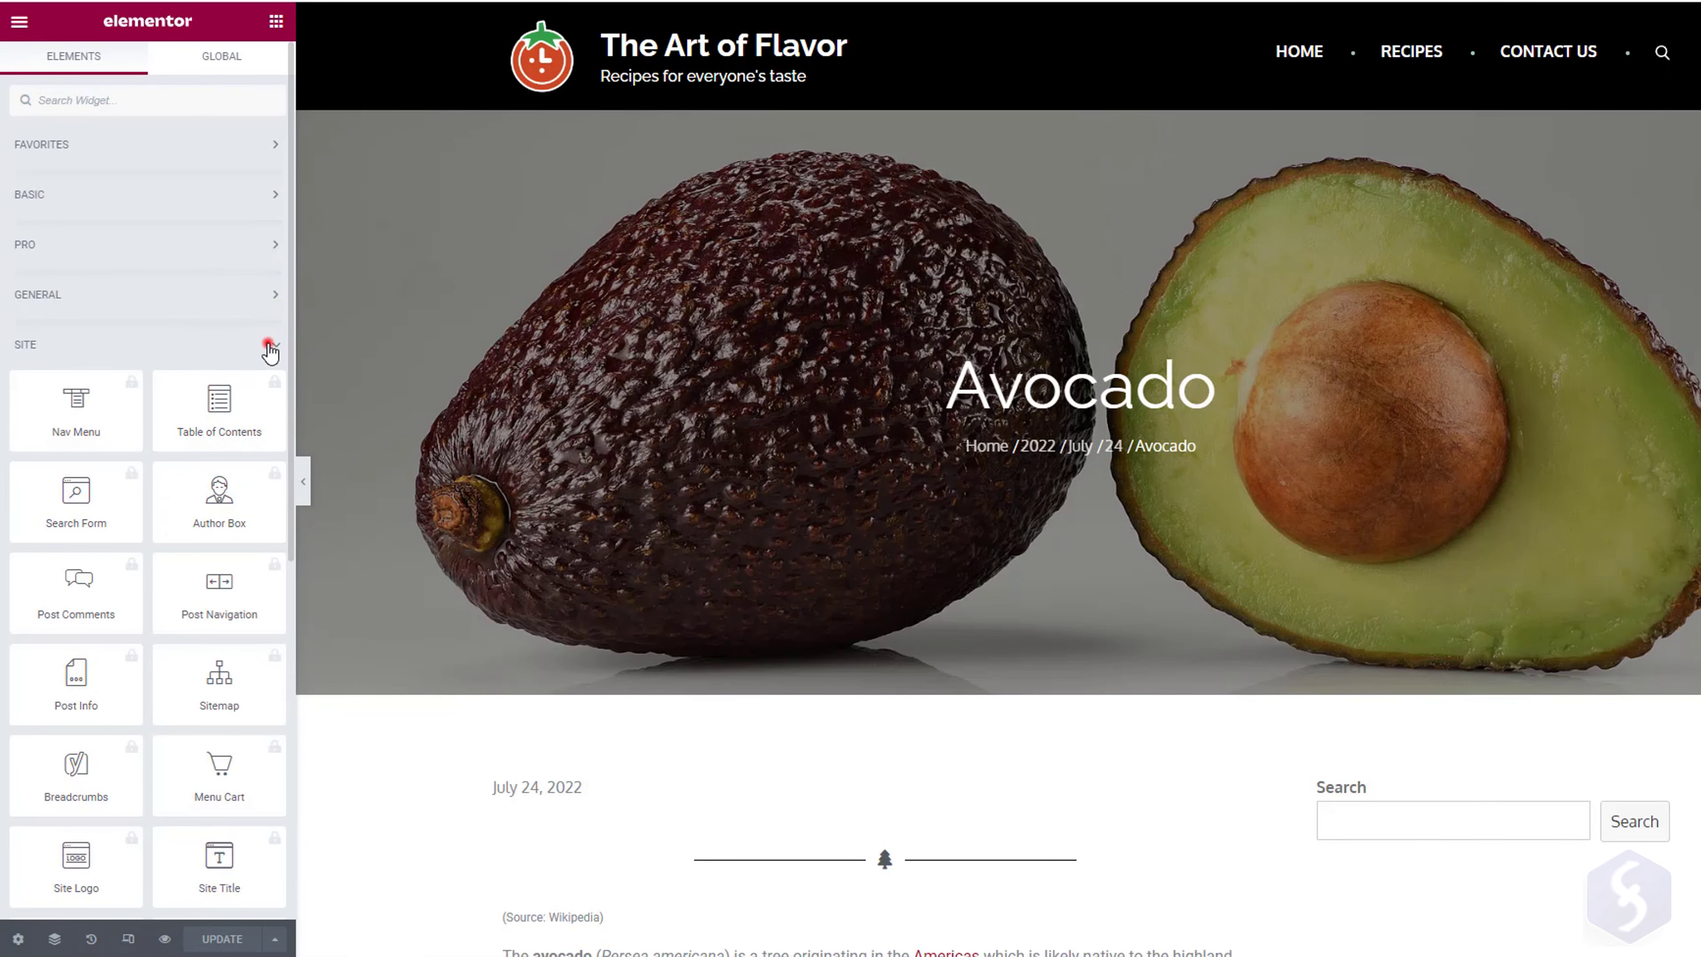
Browse the Site, WooCommerce and WordPress widget categories, then check the post's Published status in Post Settings.
click(269, 346)
click(273, 394)
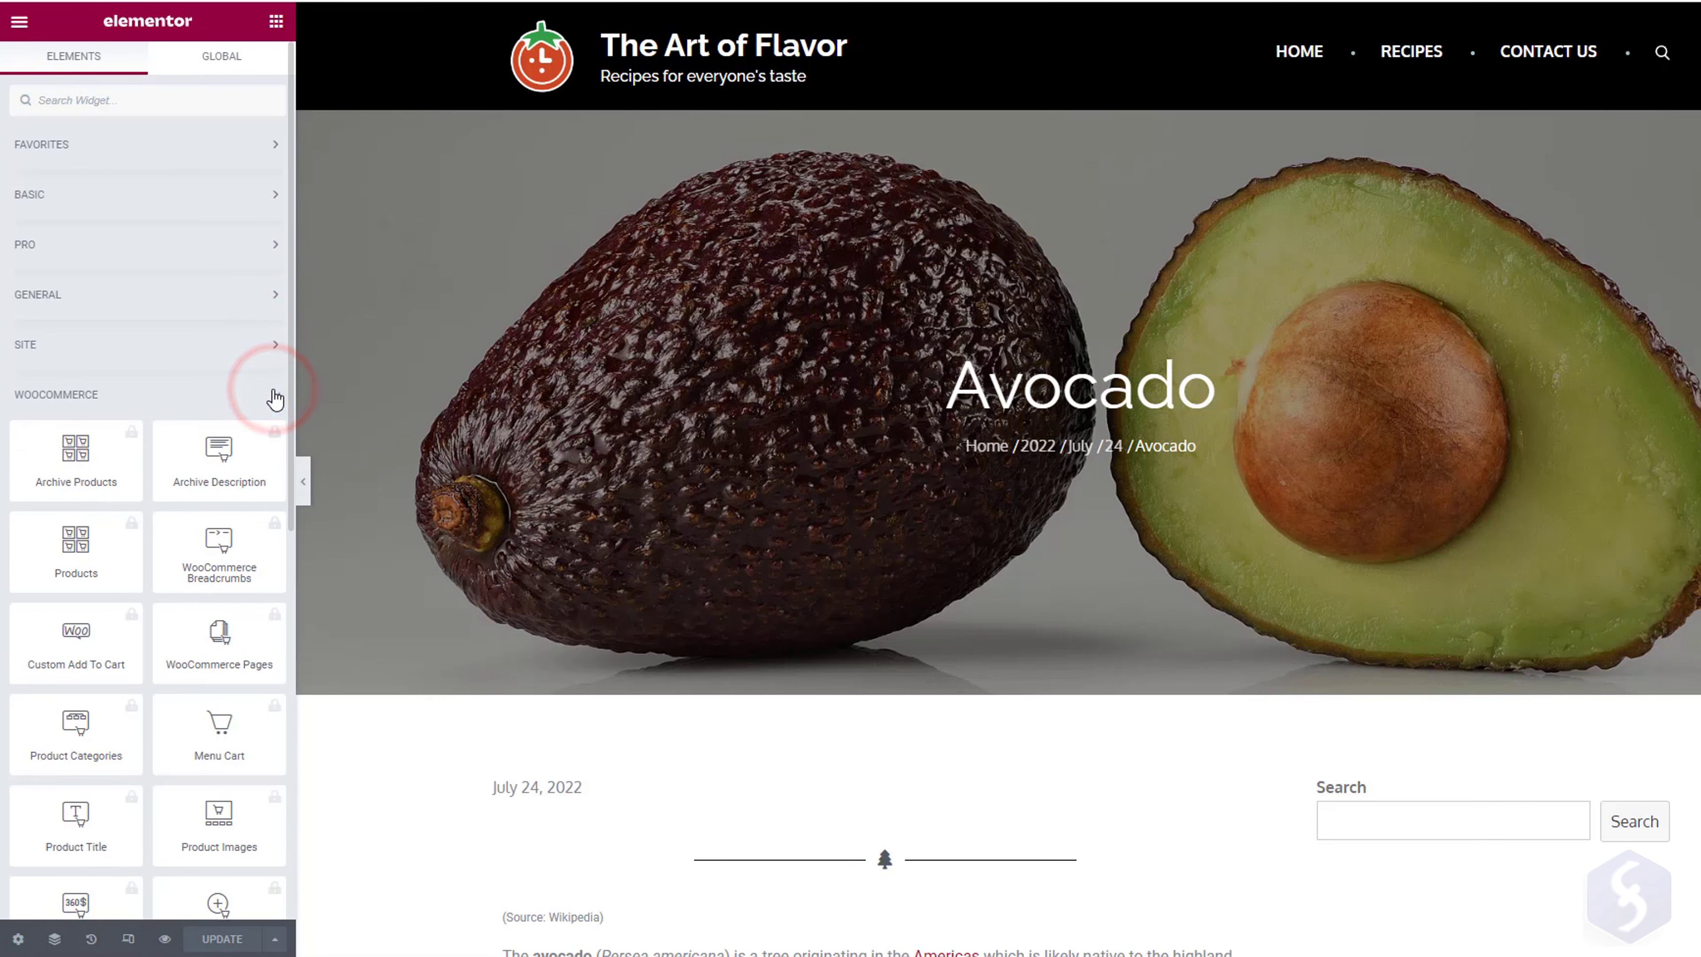
scroll(197, 572, down, 2)
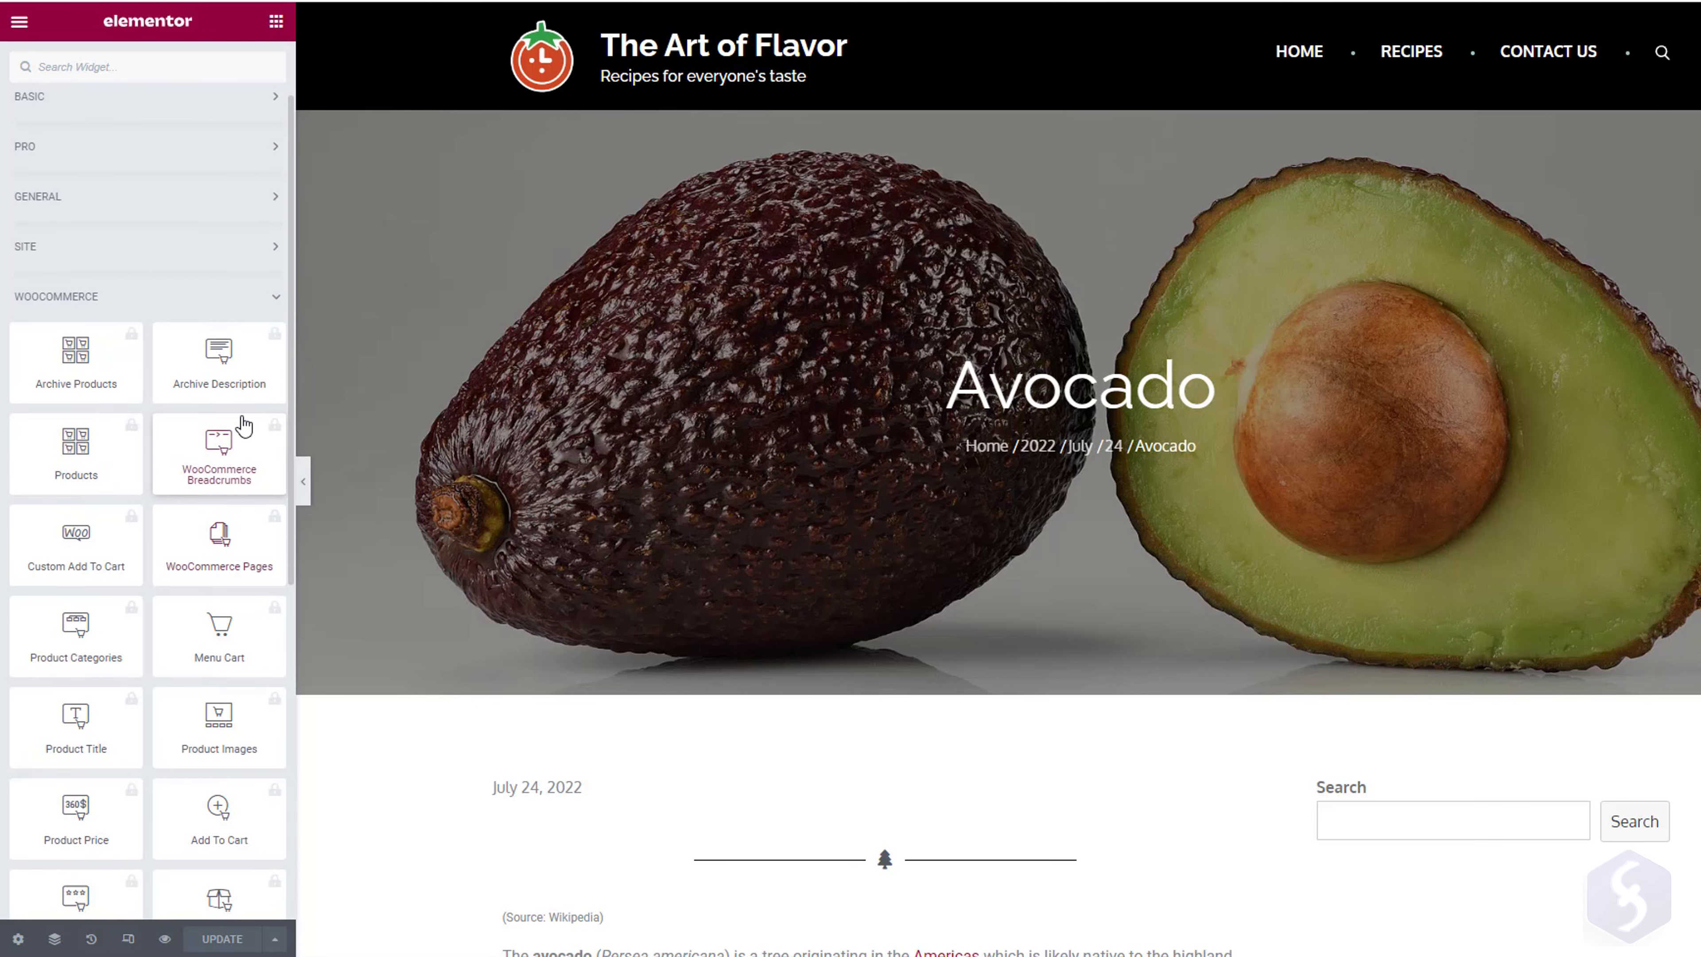
click(273, 300)
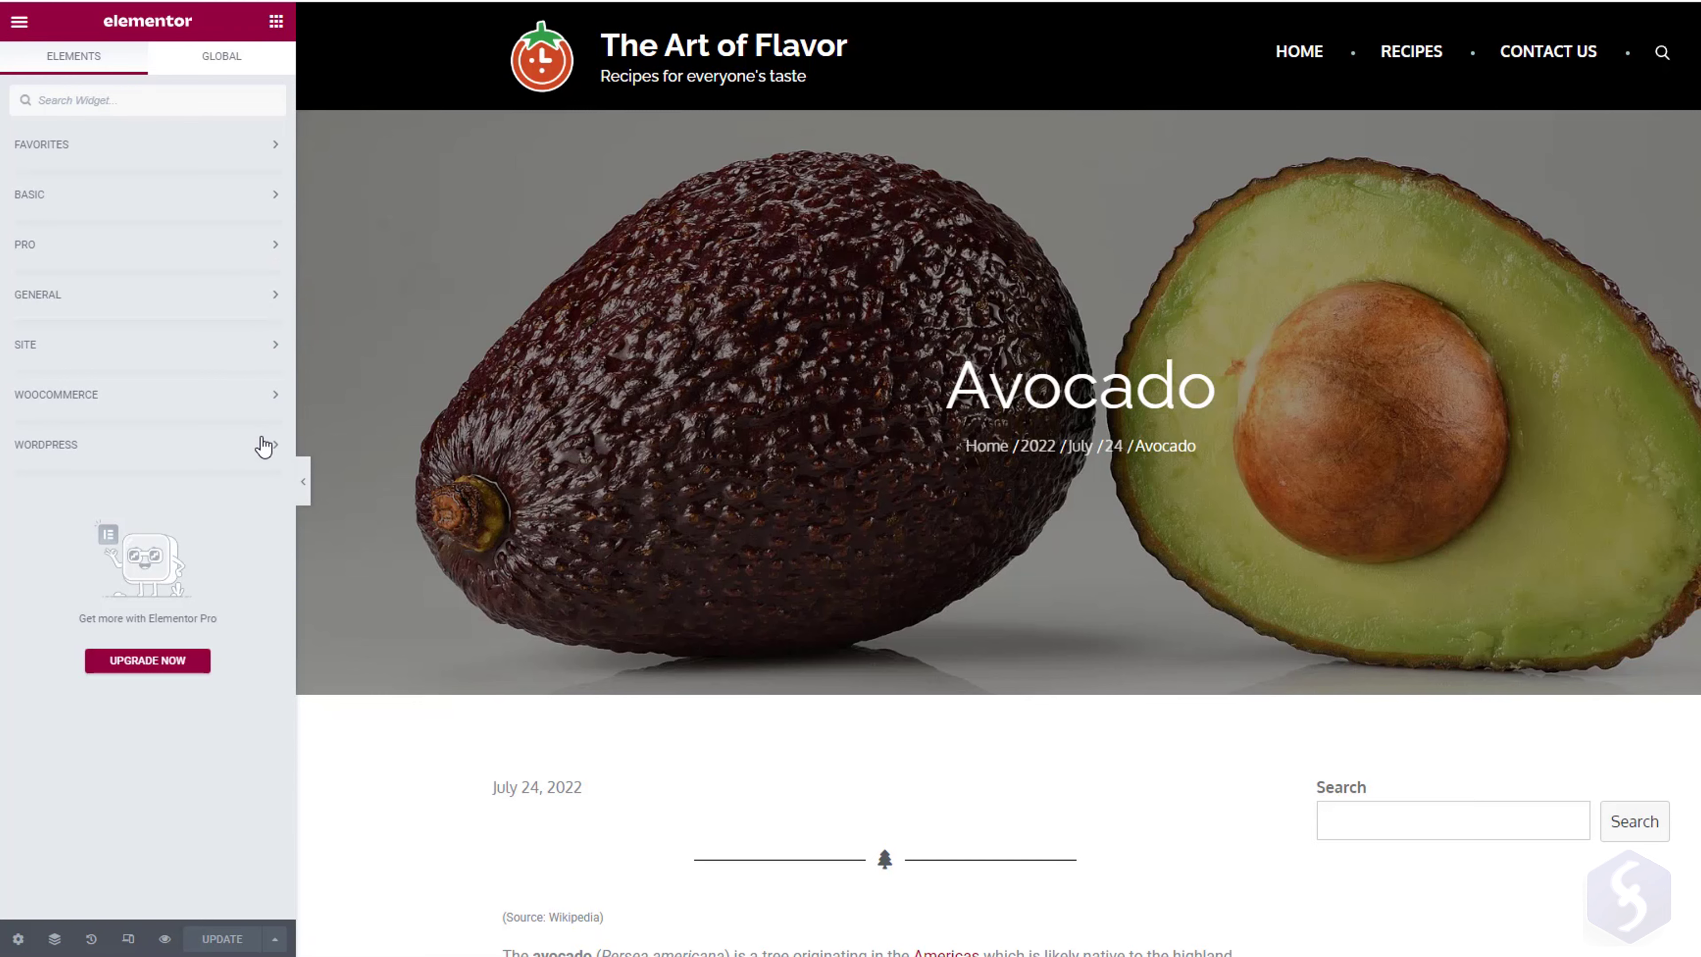
click(261, 448)
scroll(407, 631, down, 10)
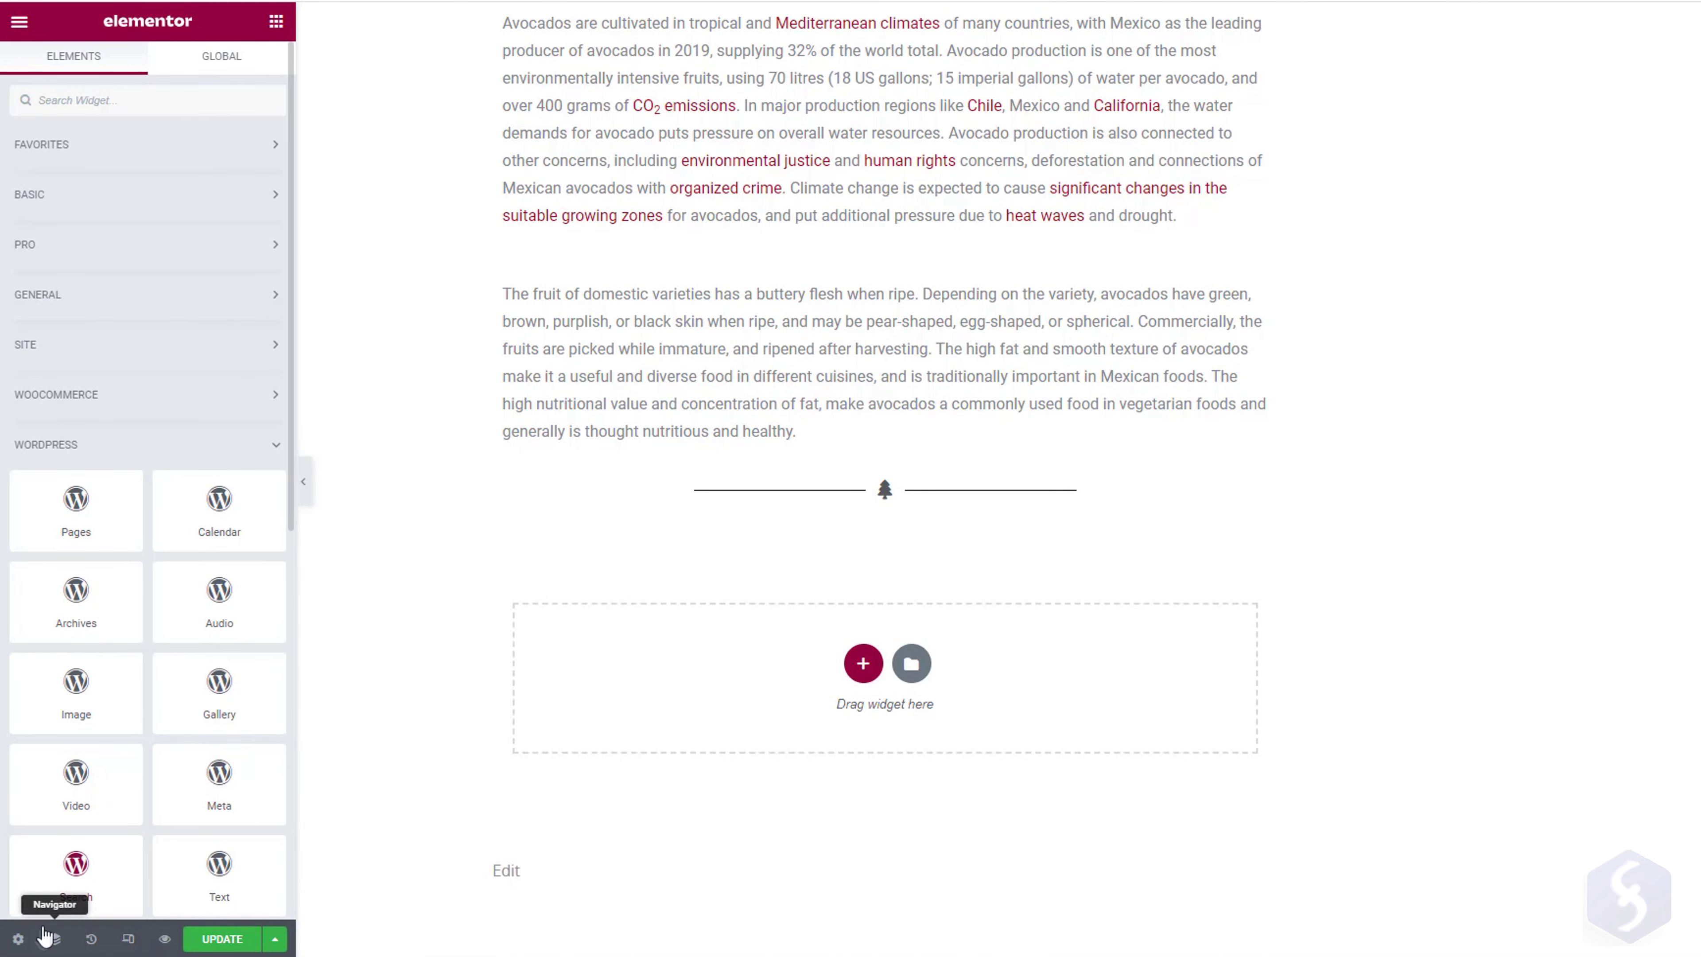
click(18, 939)
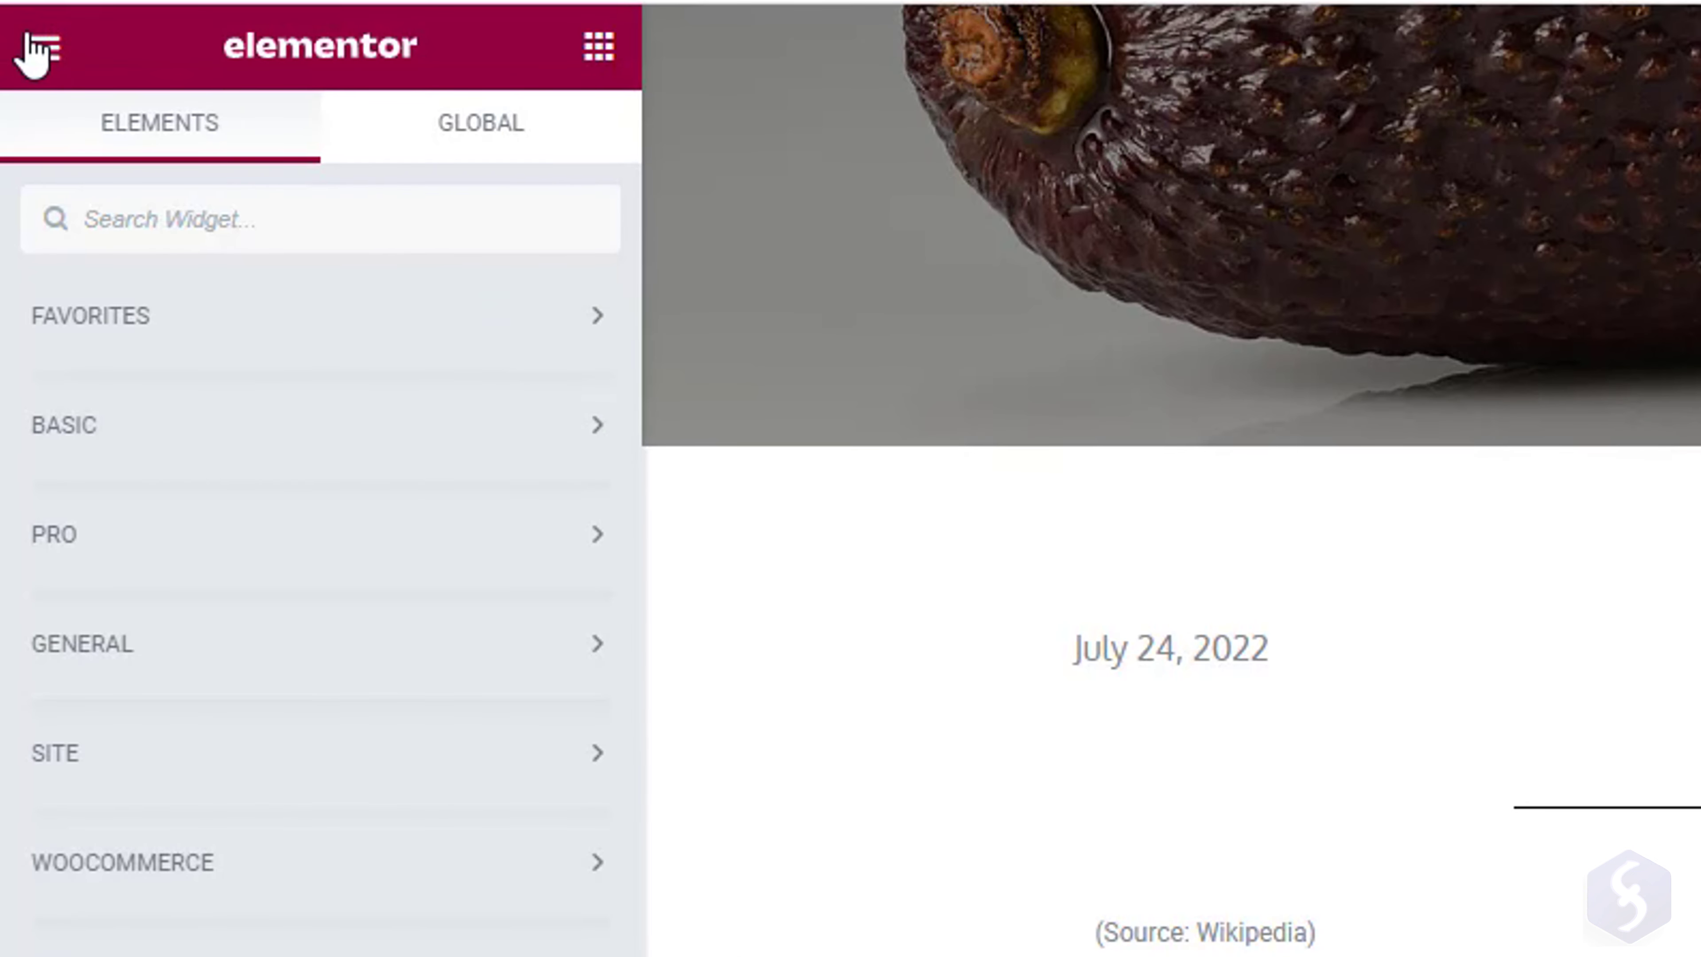
Leave the editor for Elementor's dashboard settings and review the Editor role's access in Role Manager.
click(47, 52)
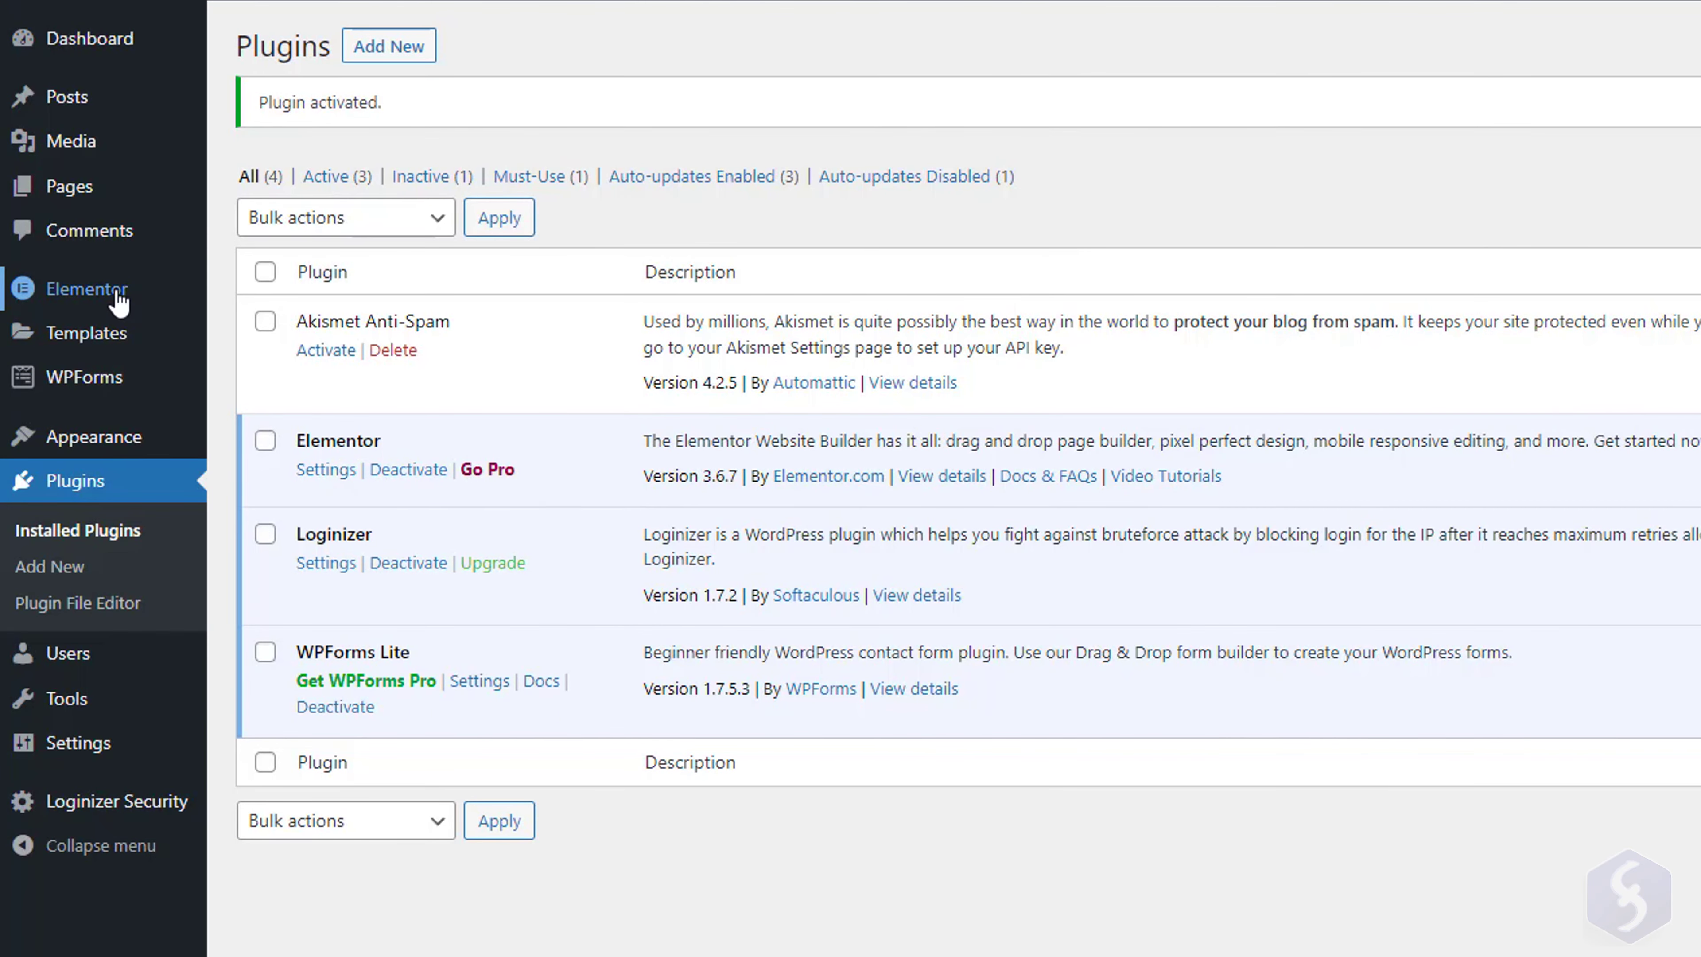
click(117, 287)
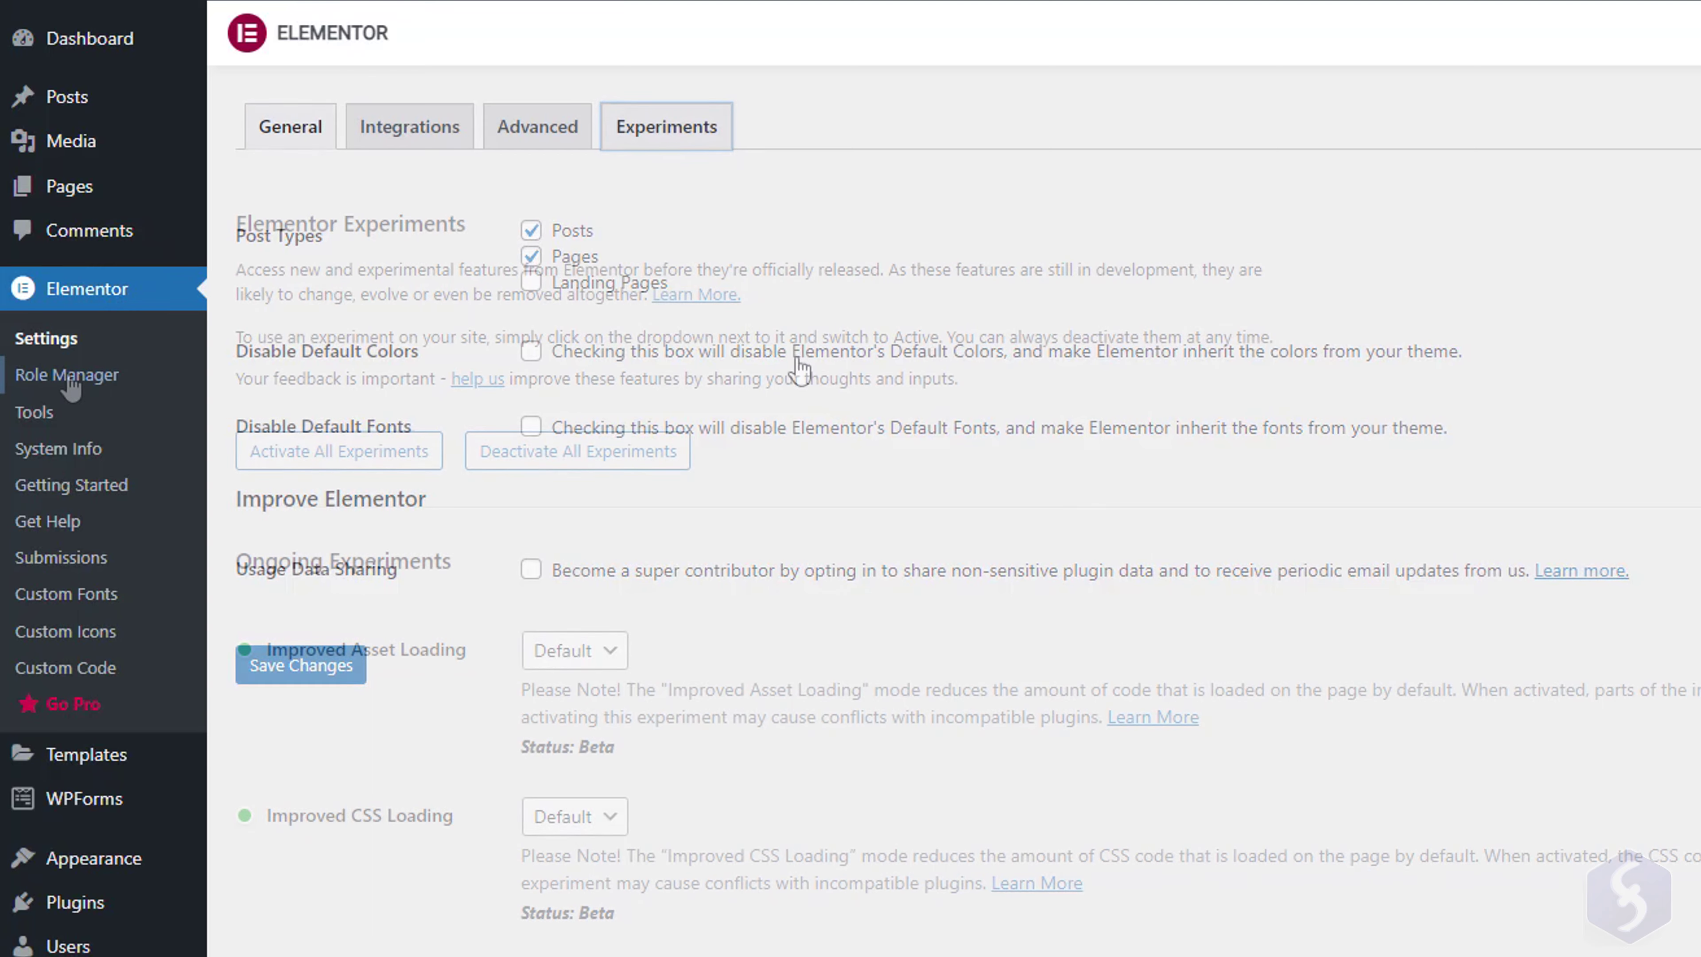
click(69, 376)
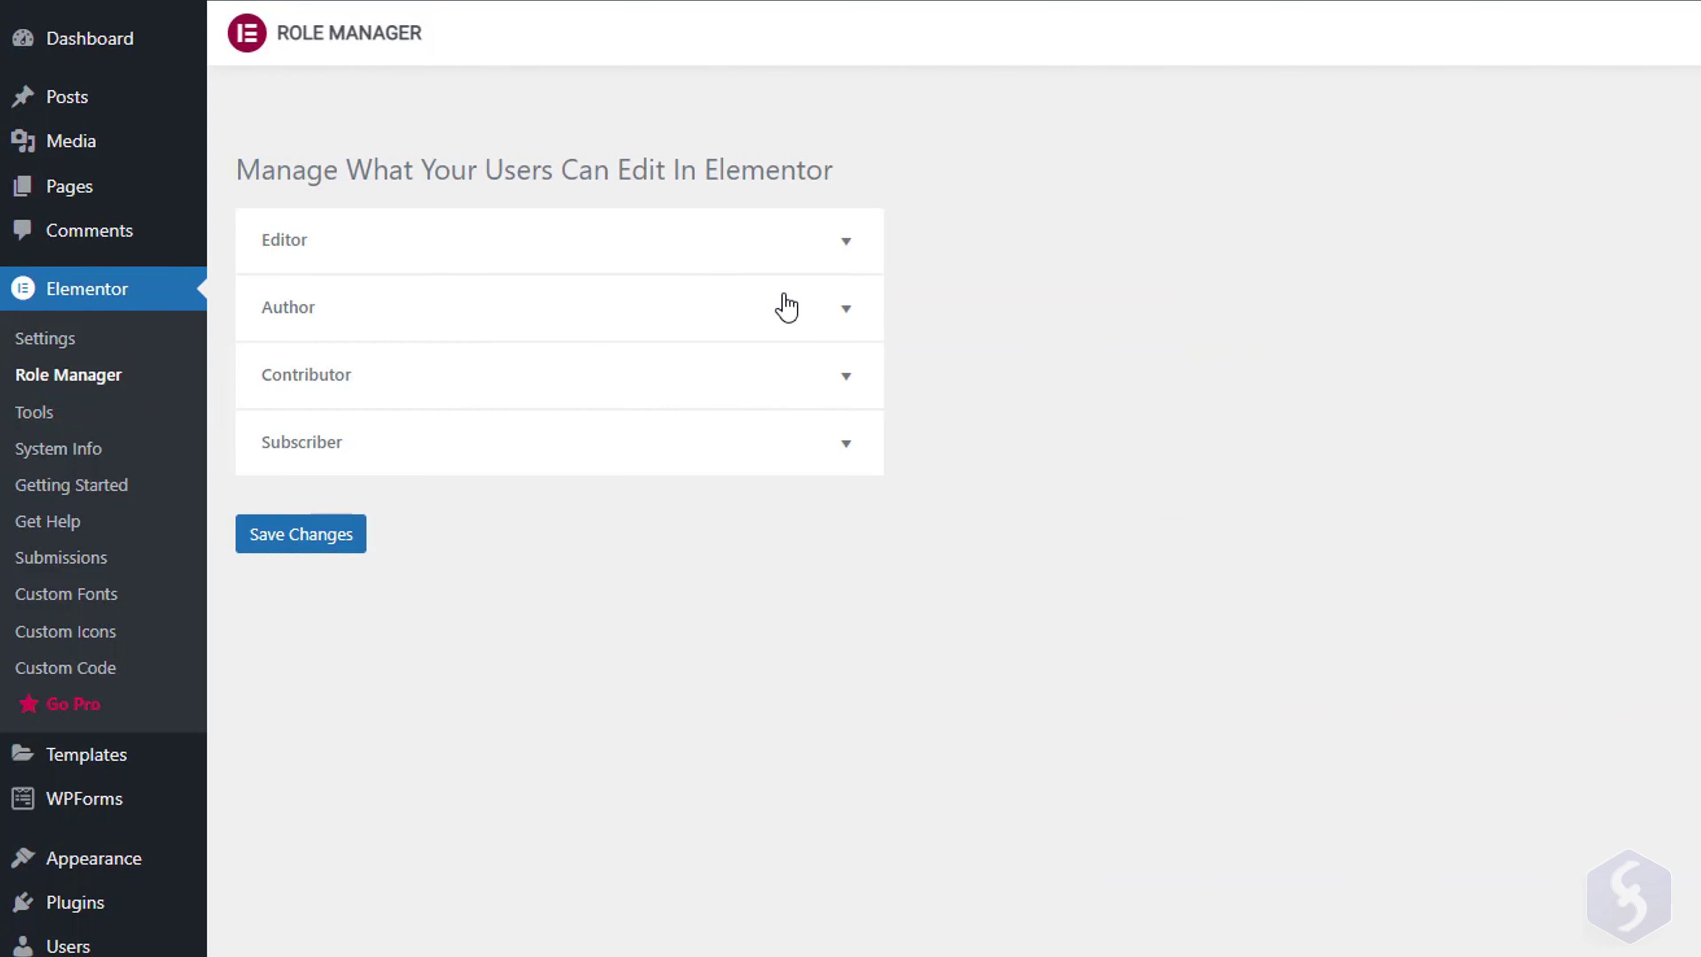
click(860, 249)
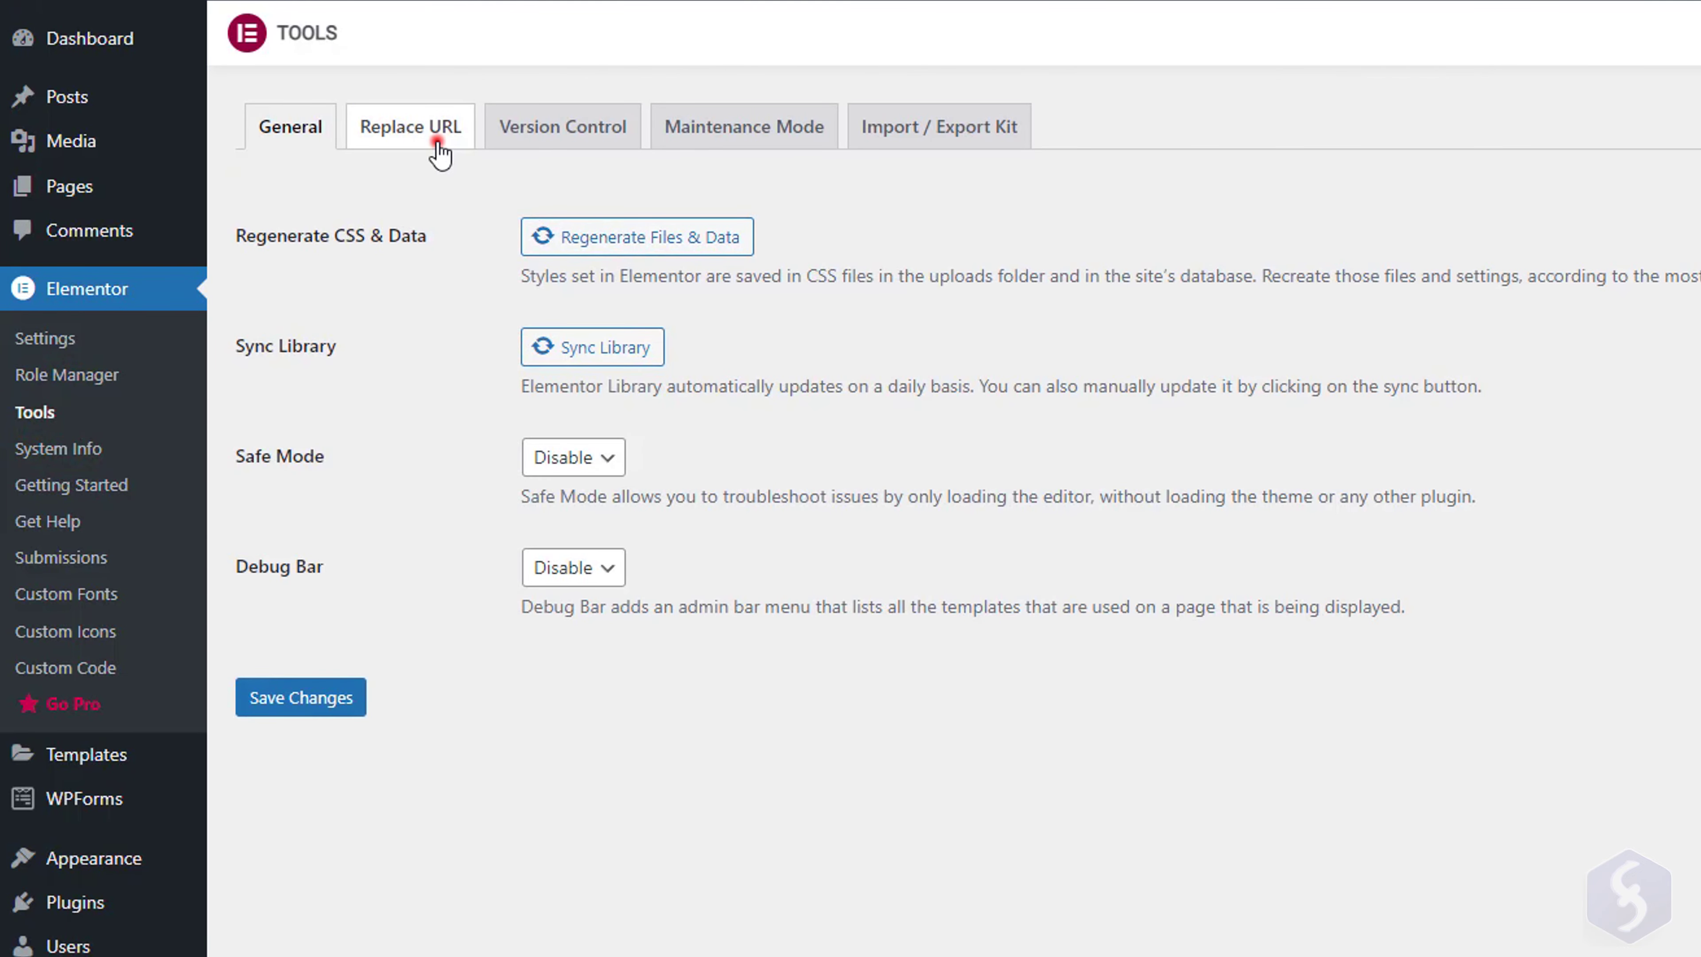
Go through the Tools tabs: Replace URL, Version Control, Maintenance Mode, and Import / Export Kit.
click(438, 142)
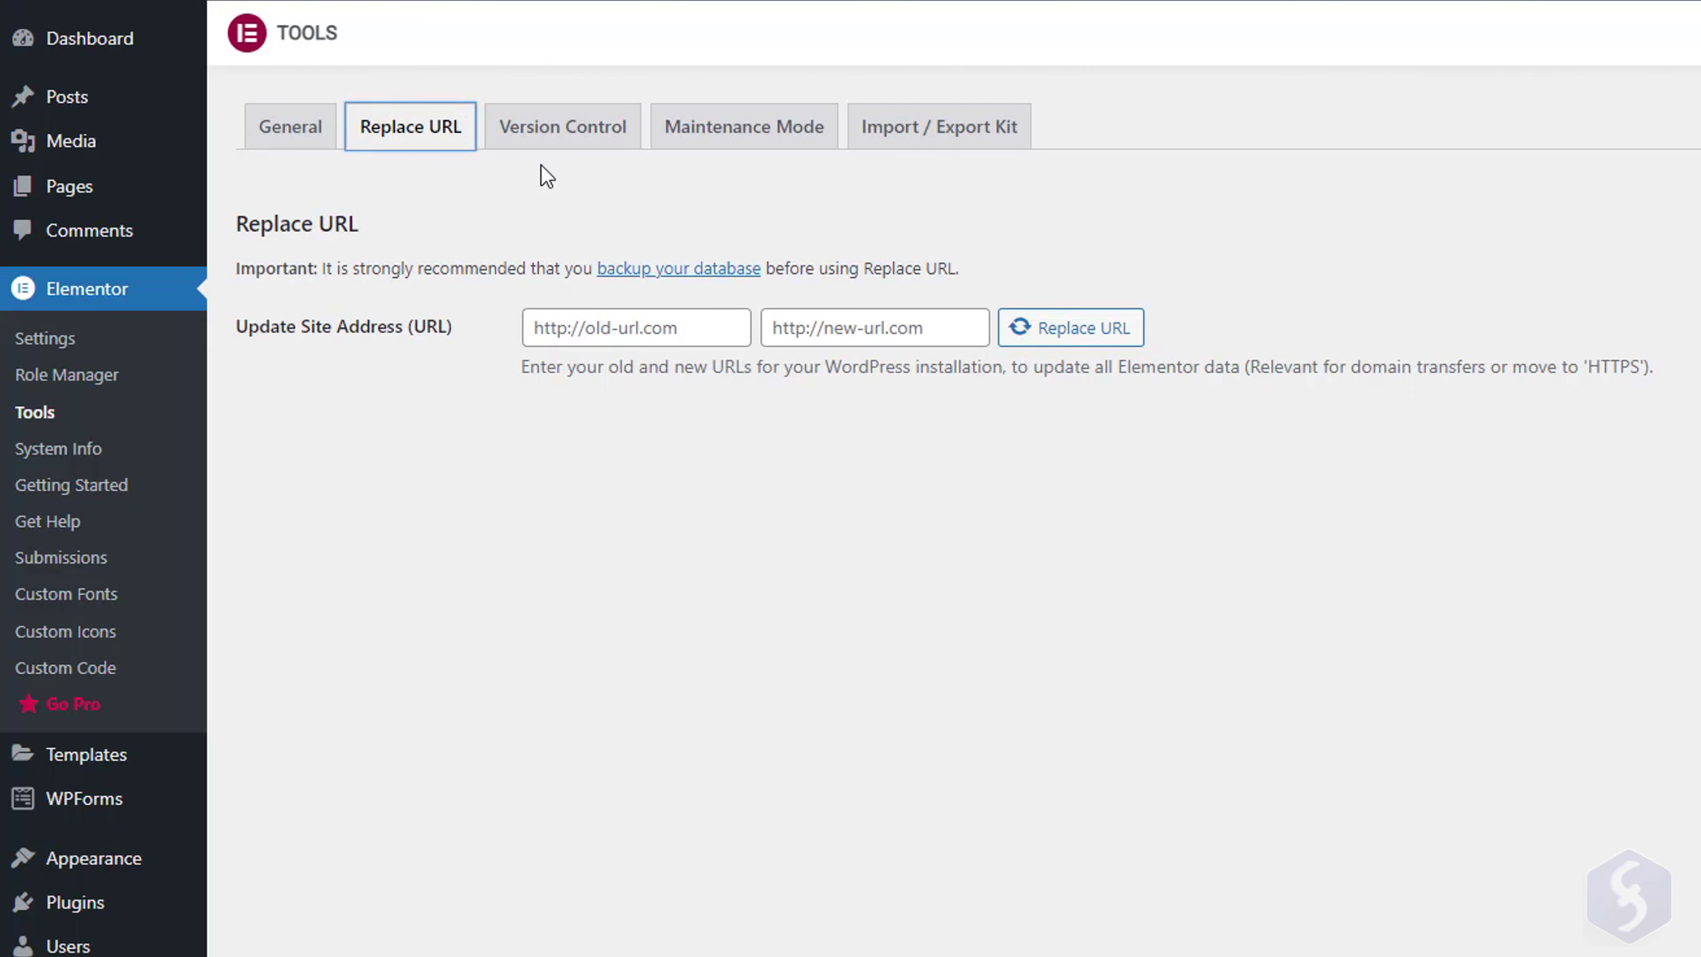
click(593, 159)
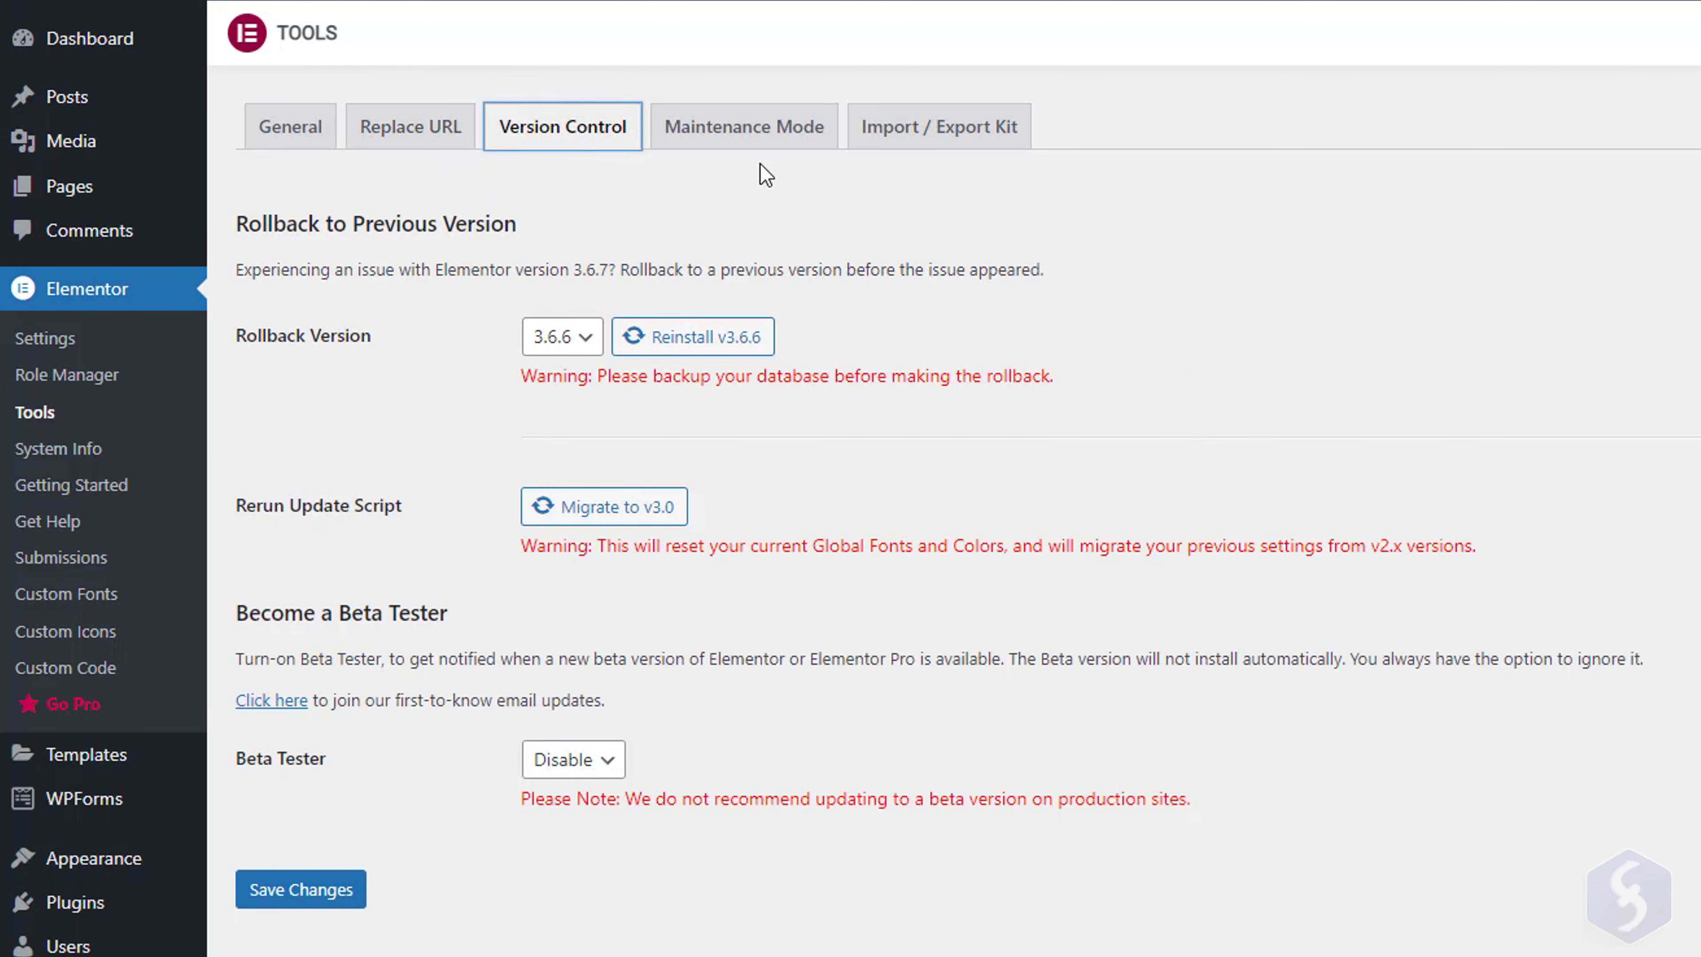
click(805, 151)
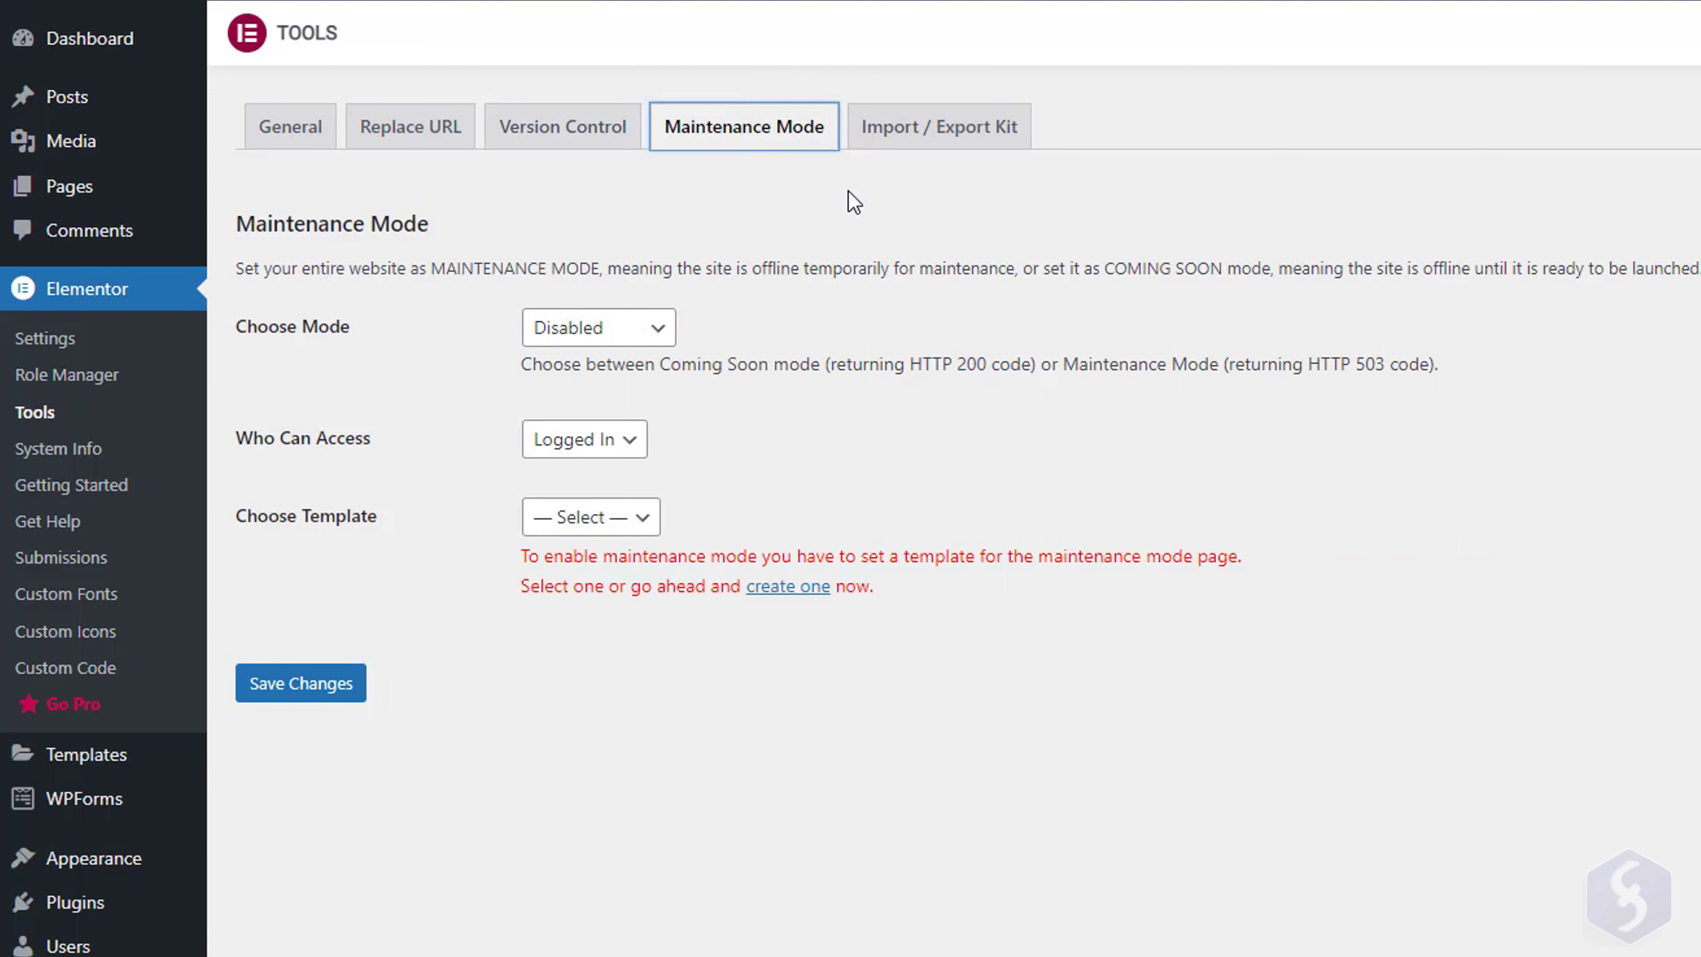
click(990, 123)
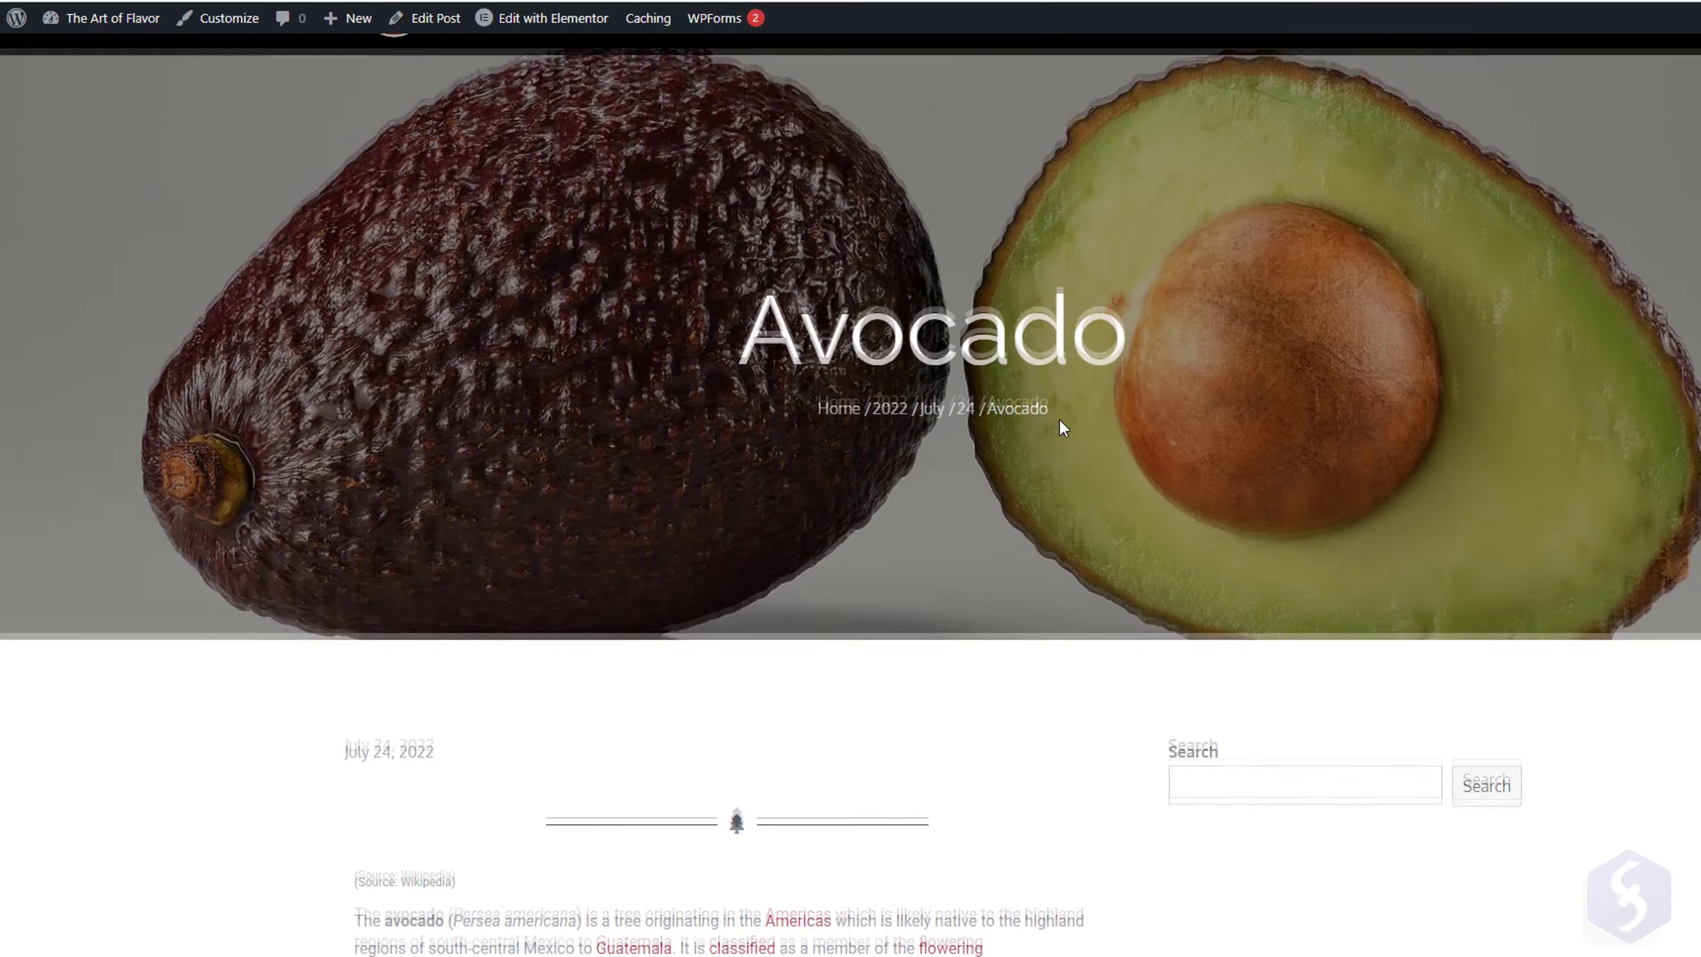
Scroll through the live Avocado post past its avocado photo carousel, then back to the top.
scroll(1059, 419, down, 5)
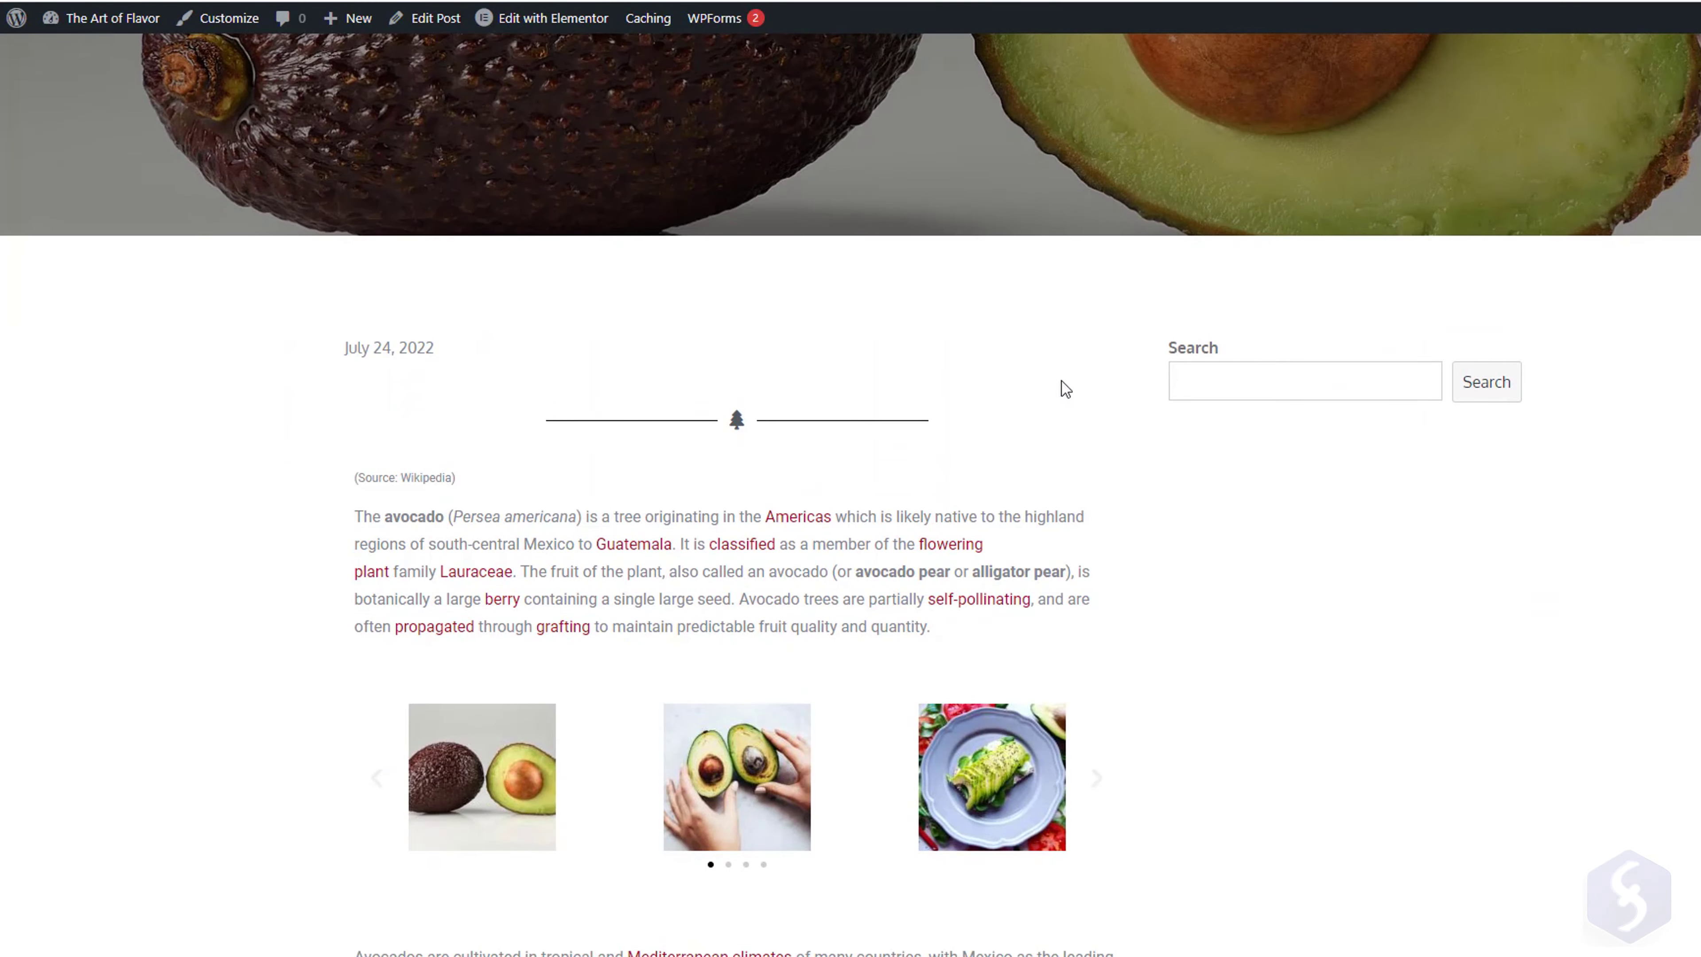
scroll(1065, 384, down, 4)
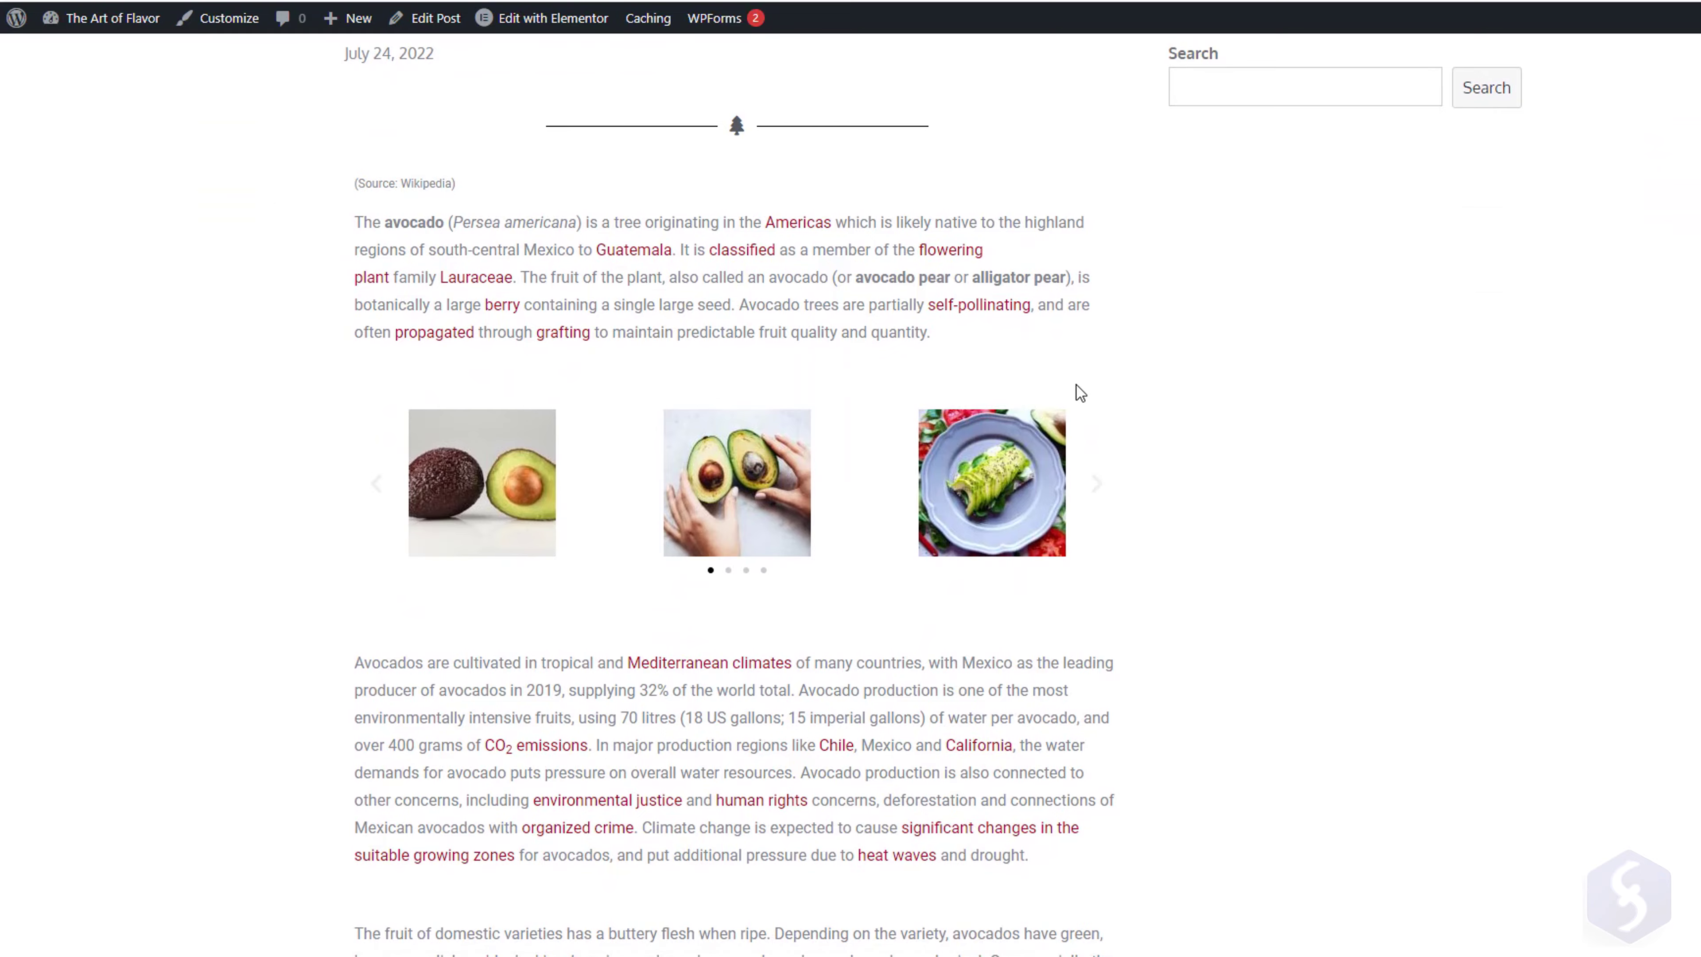
scroll(1228, 379, down, 4)
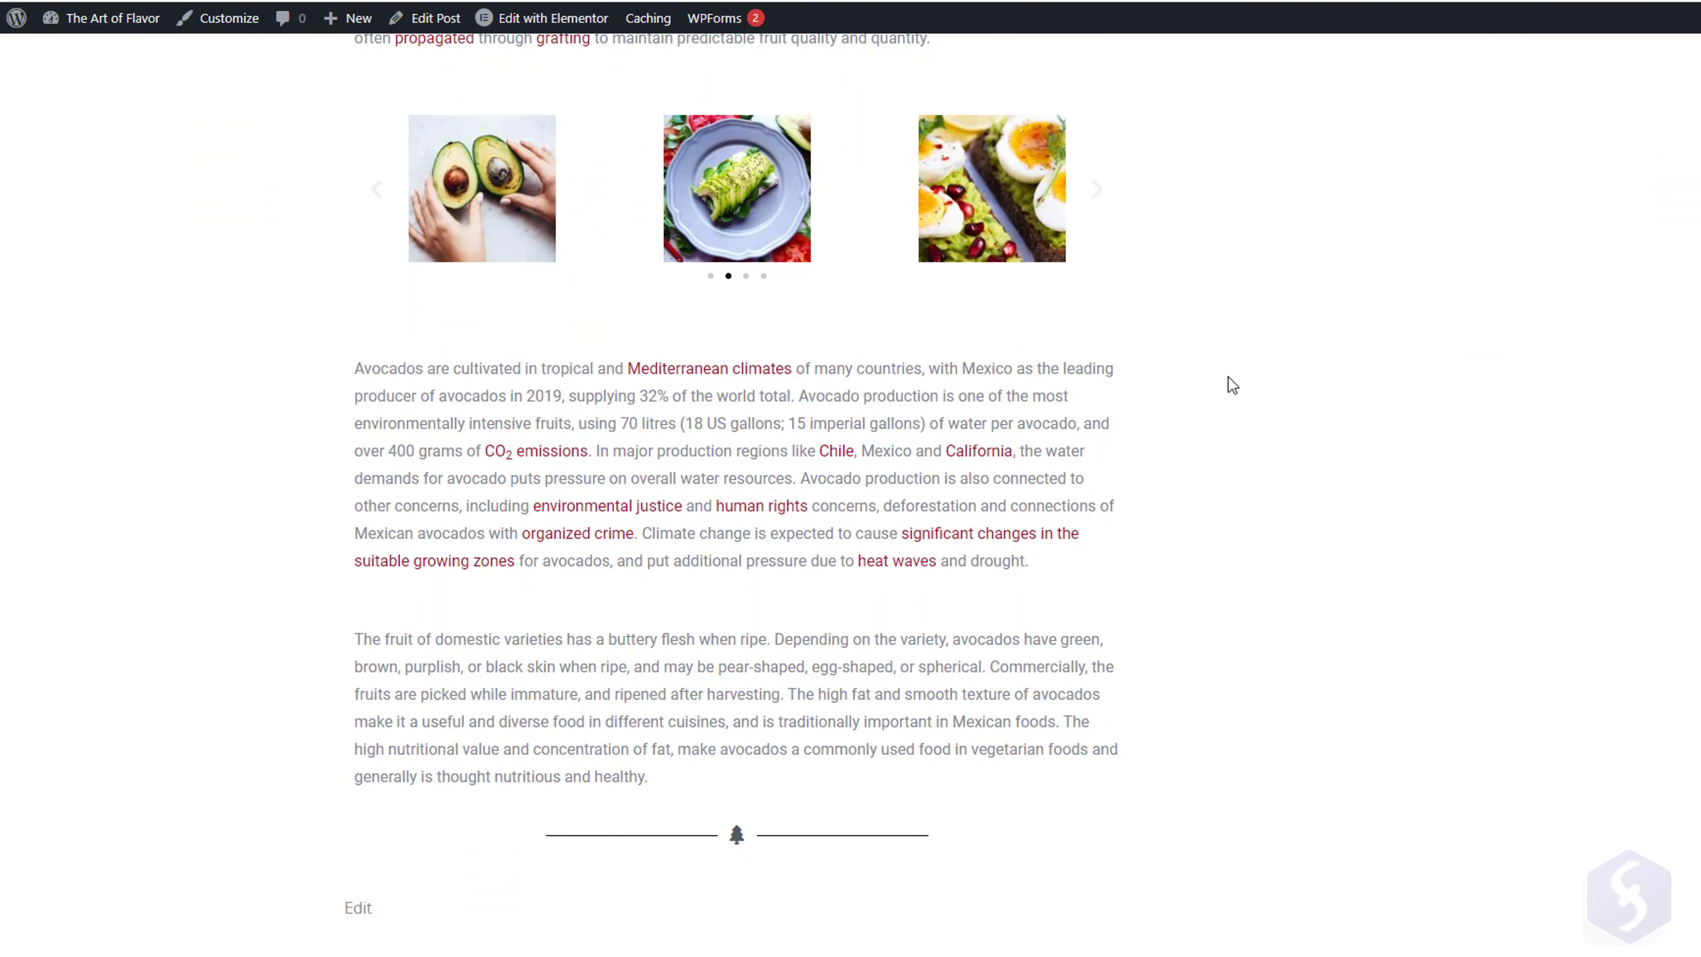
scroll(1232, 385, up, 12)
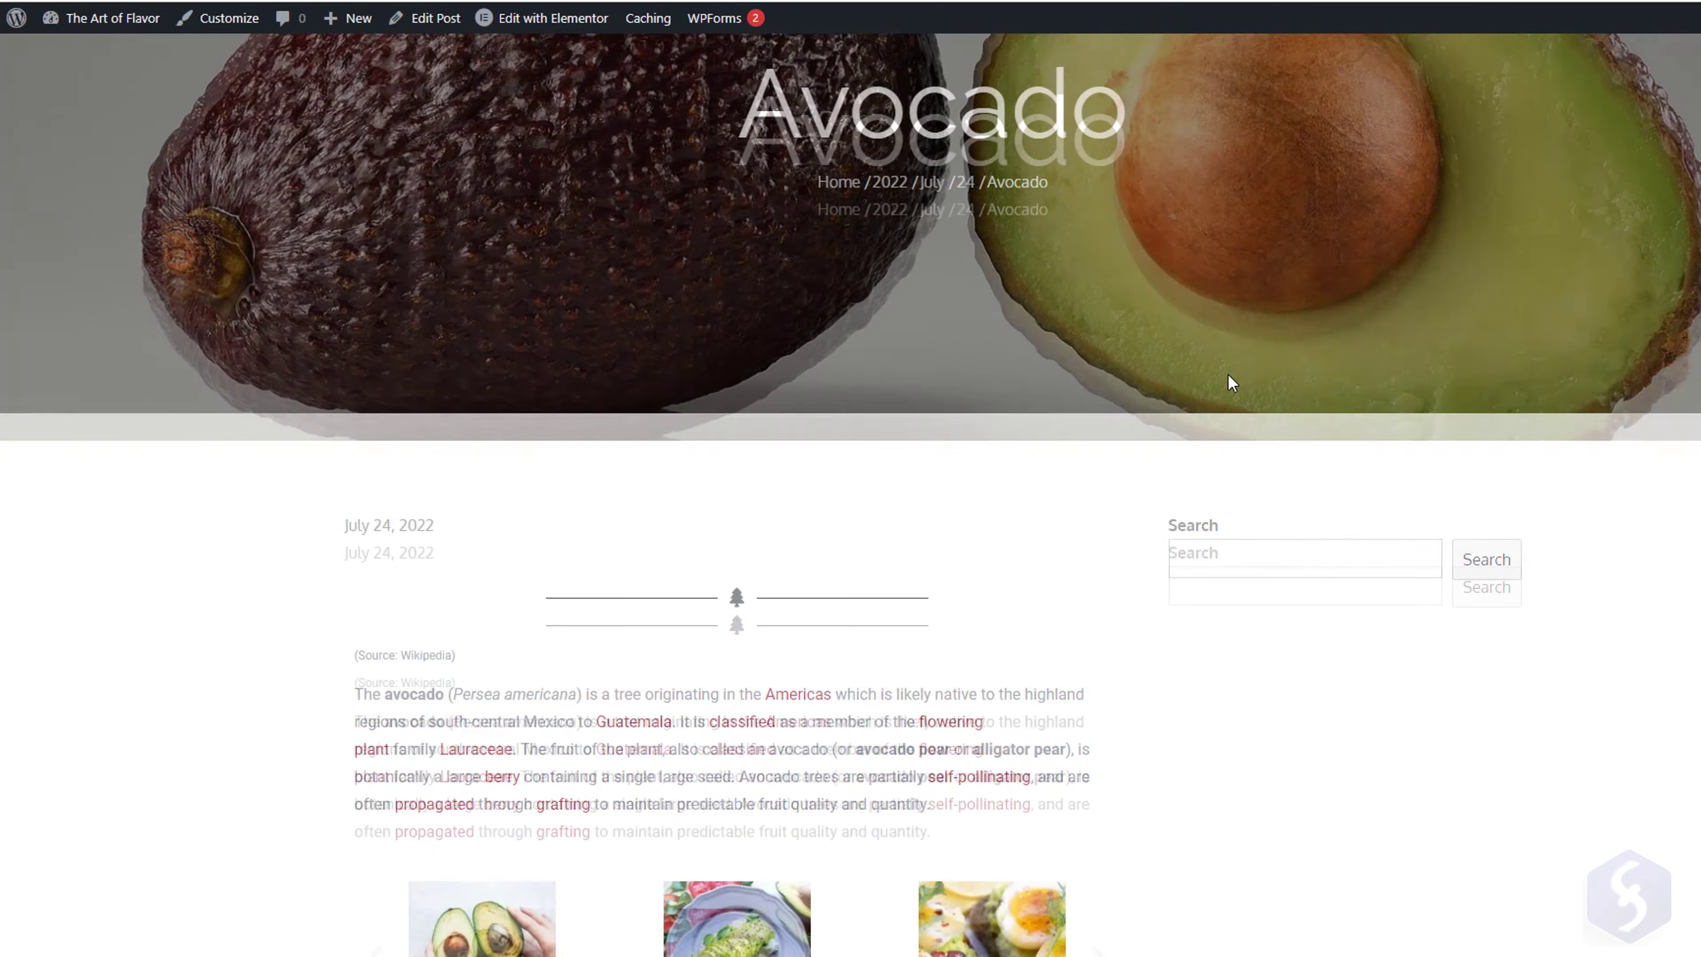